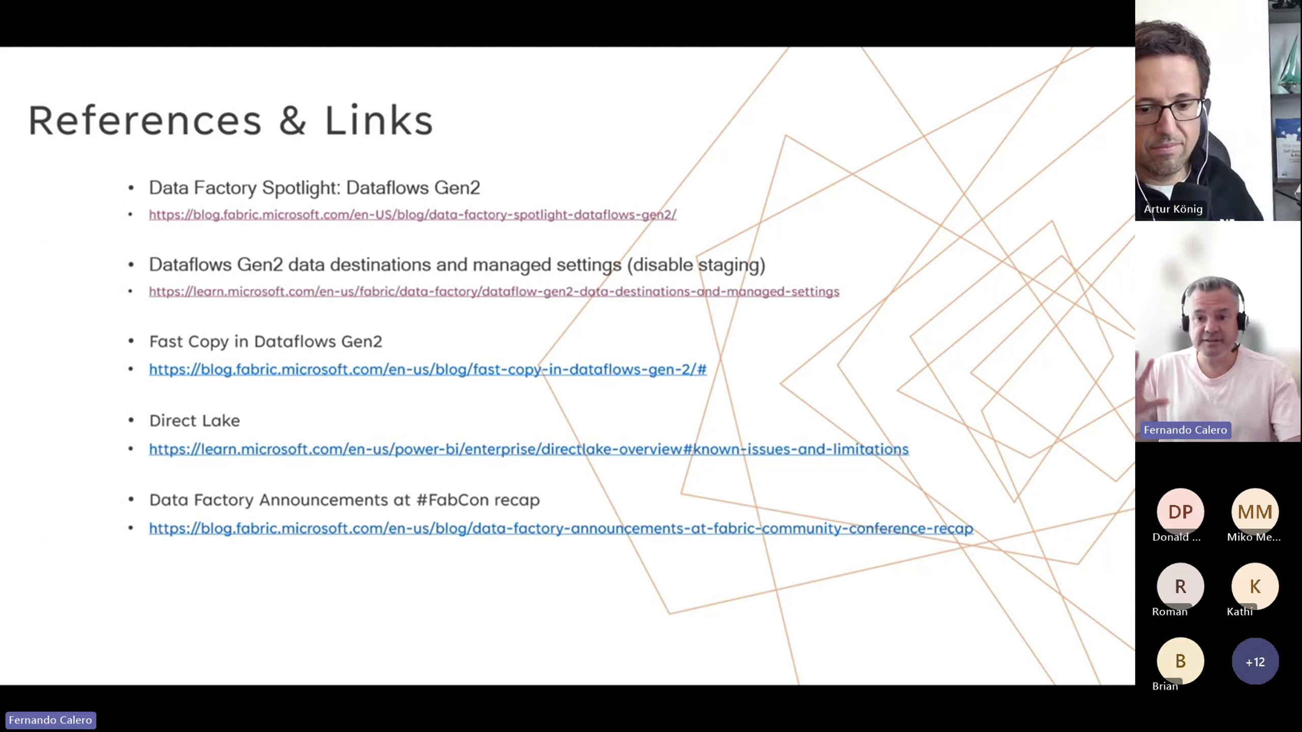
- End the slide show and switch to the Power BI home page in the browser, maximizing its window
key(Escape)
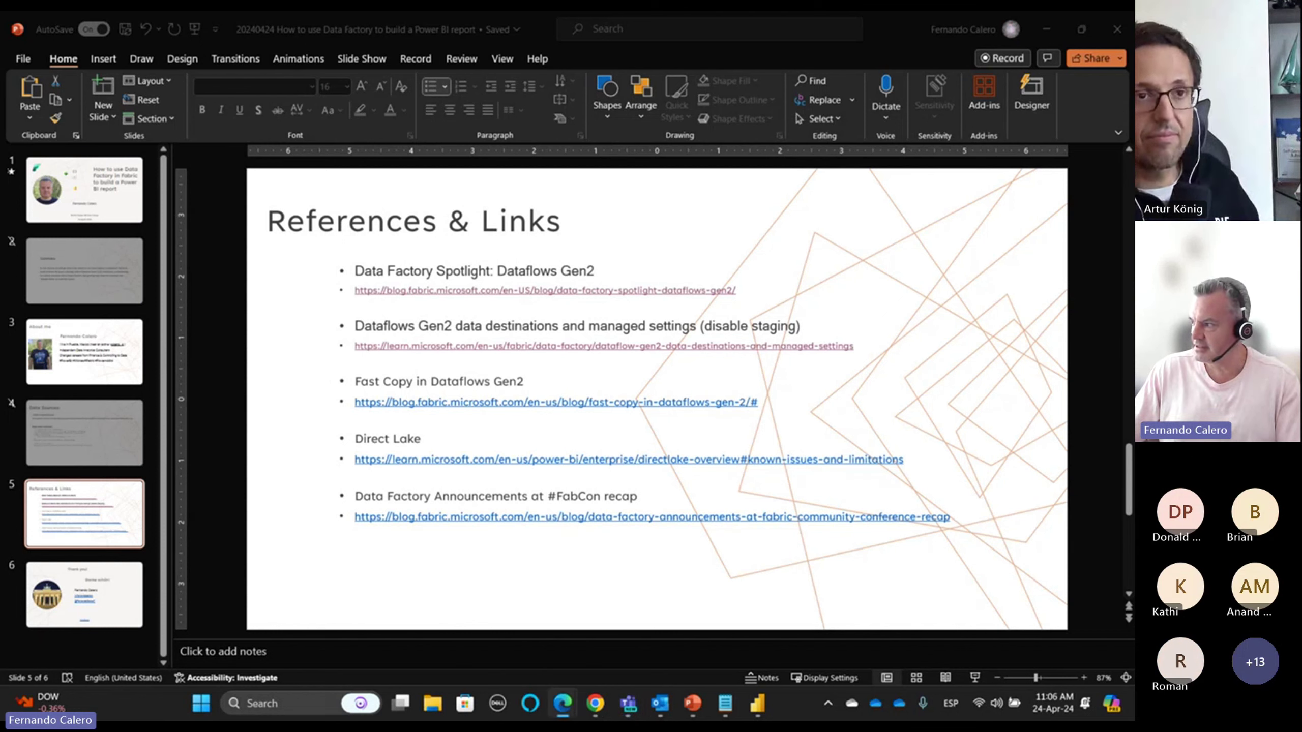
key(alt+Tab)
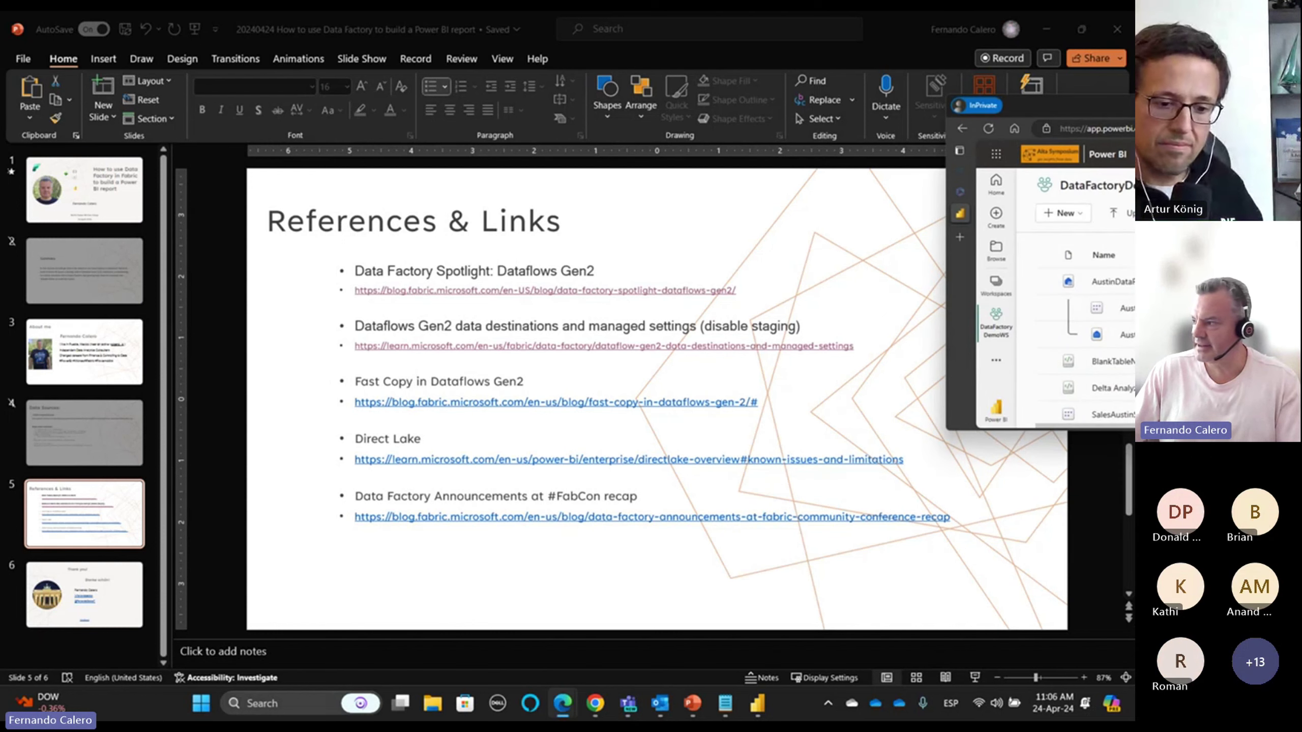
key(alt+Tab)
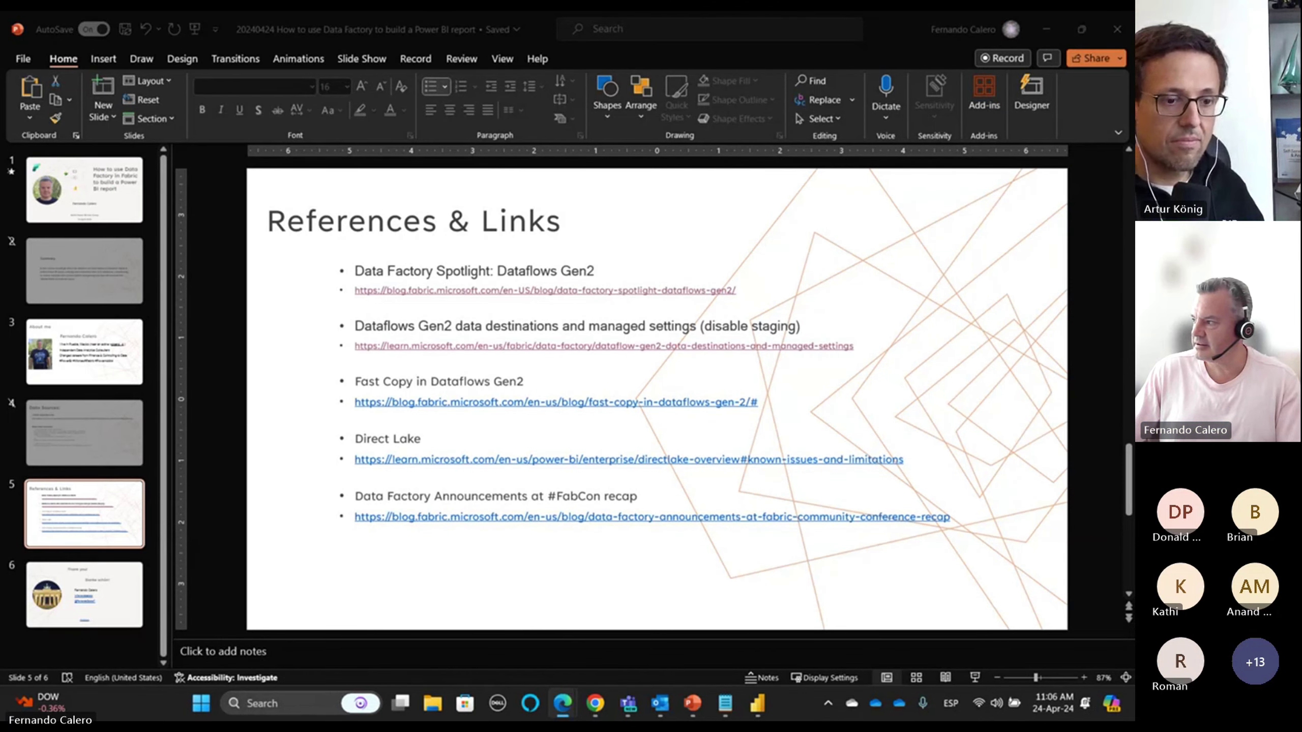
key(alt+Tab)
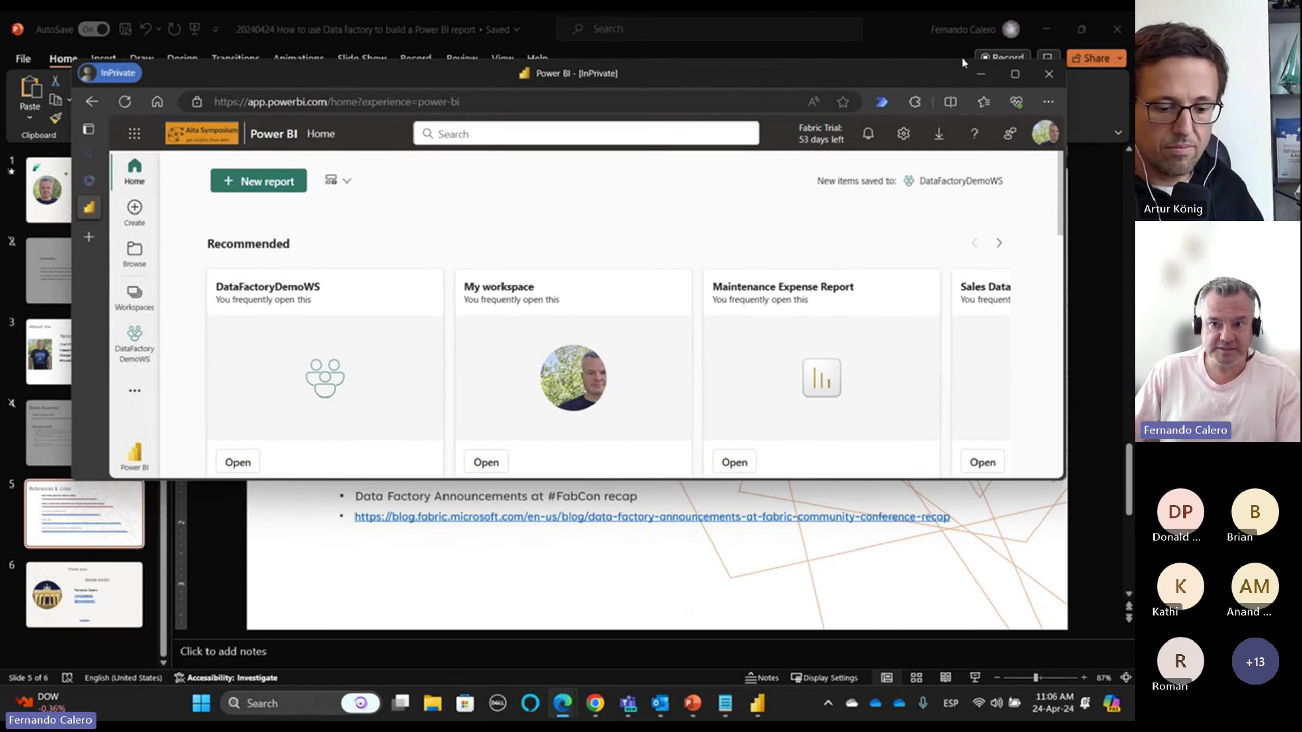
click(1012, 79)
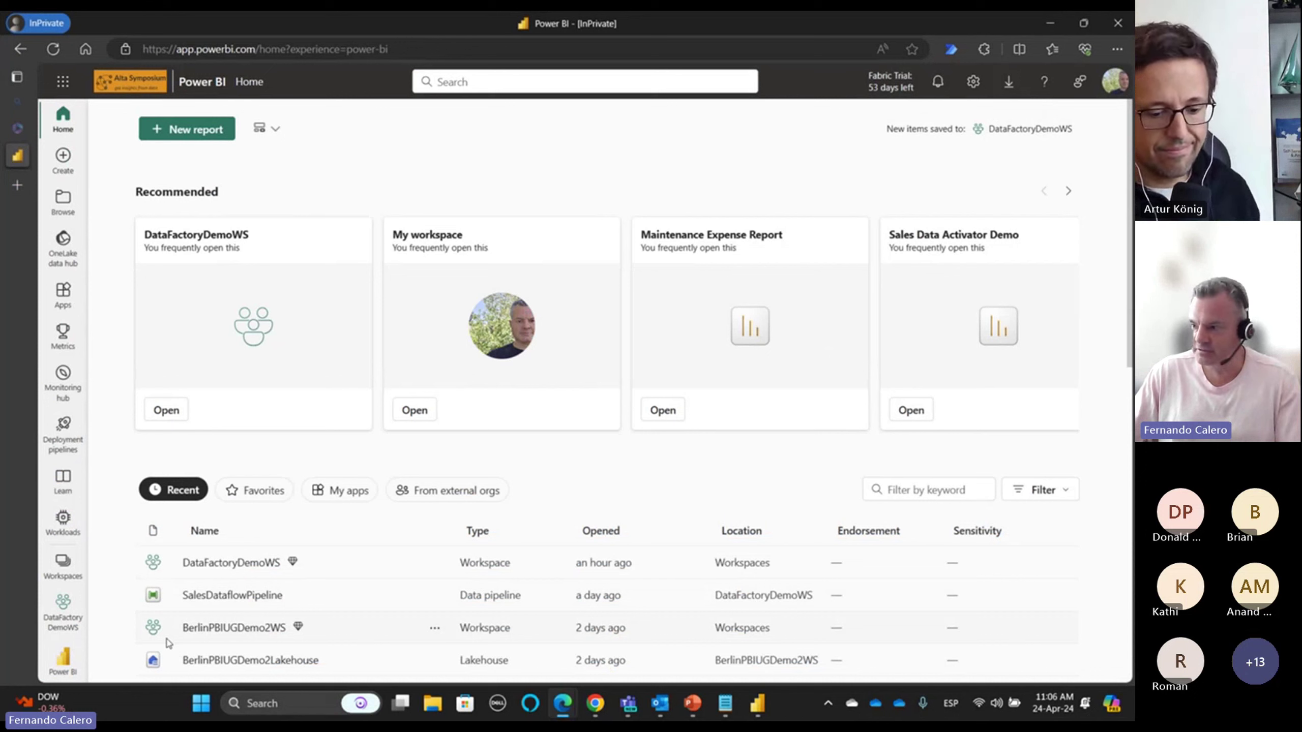
- Create a workspace named BerlinPBIUGDemoWS, keeping the Trial license mode in the advanced settings
mouse_move(31, 645)
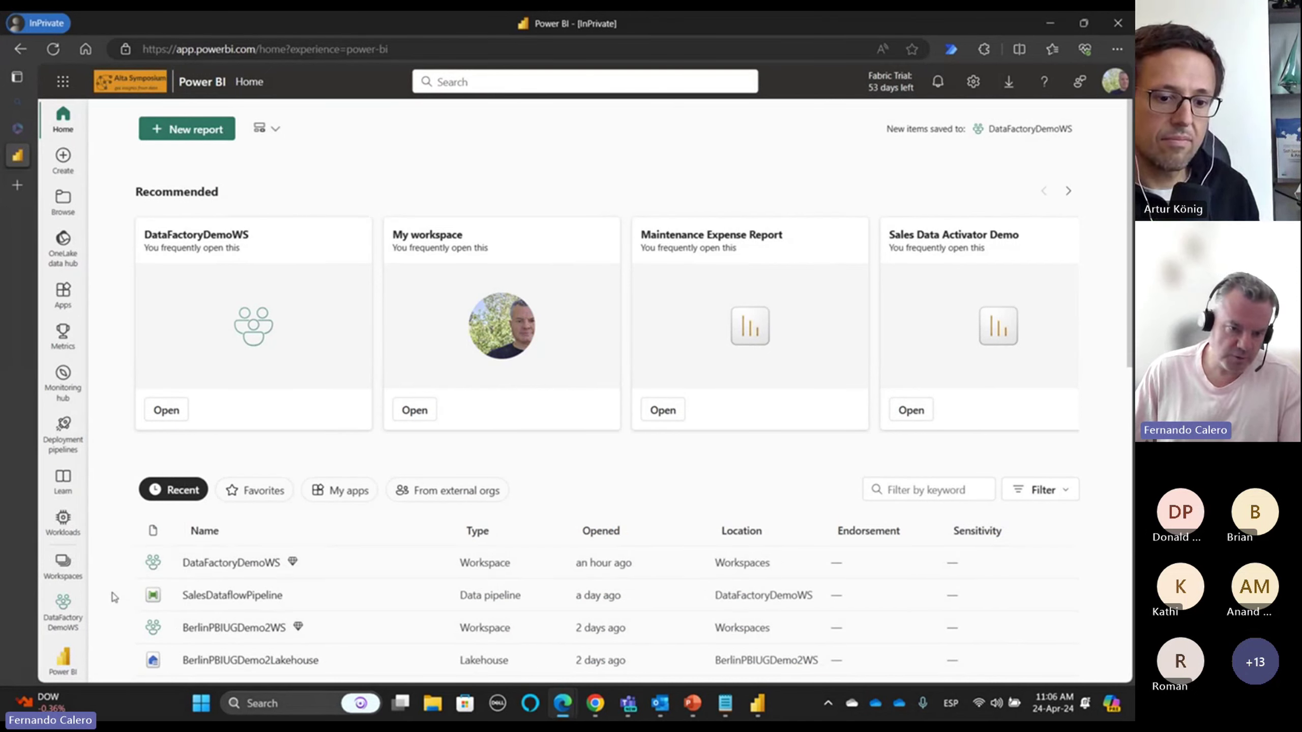
click(59, 567)
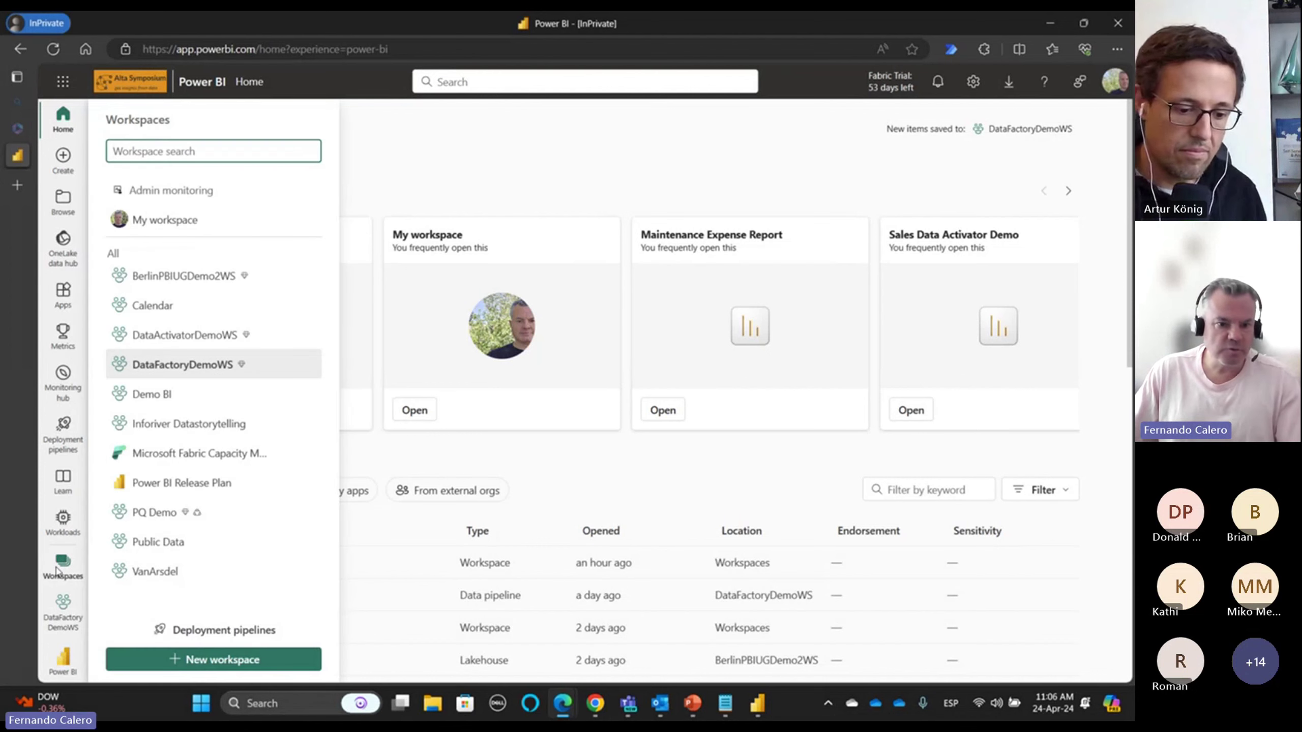
click(204, 667)
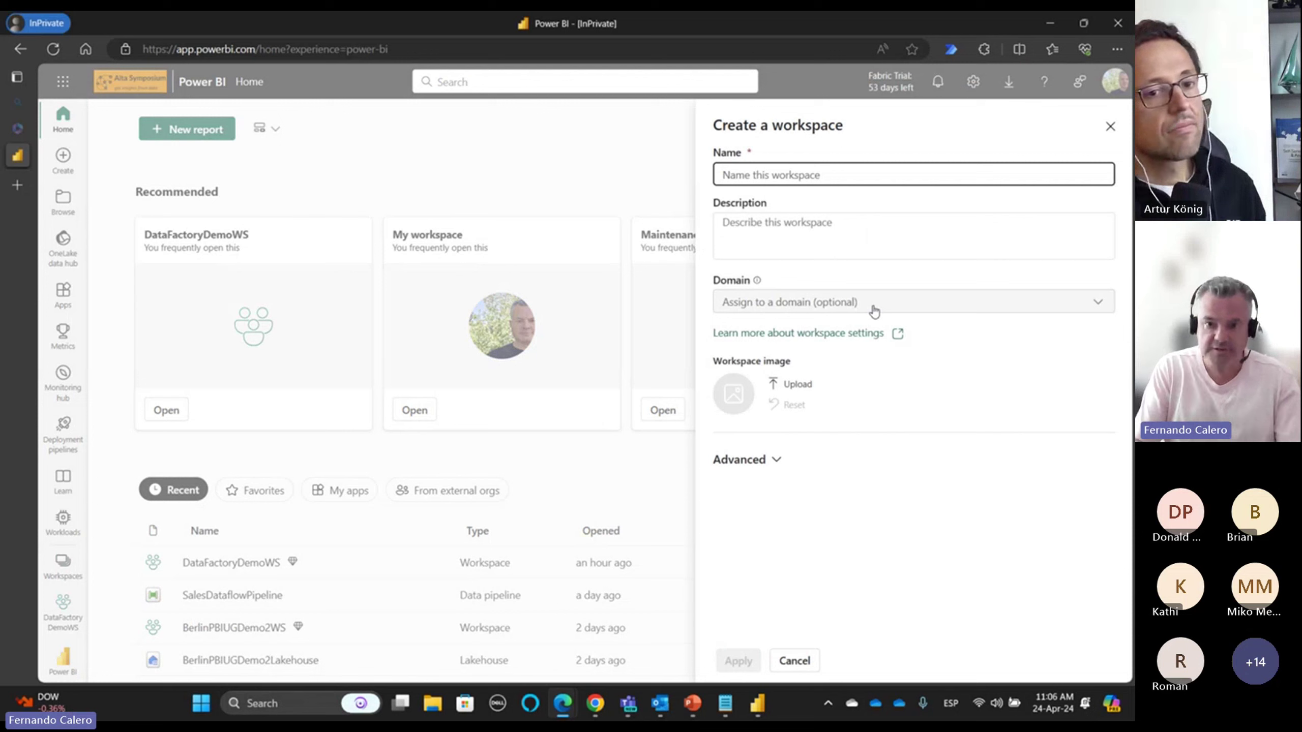
text(BerlinPBIUG)
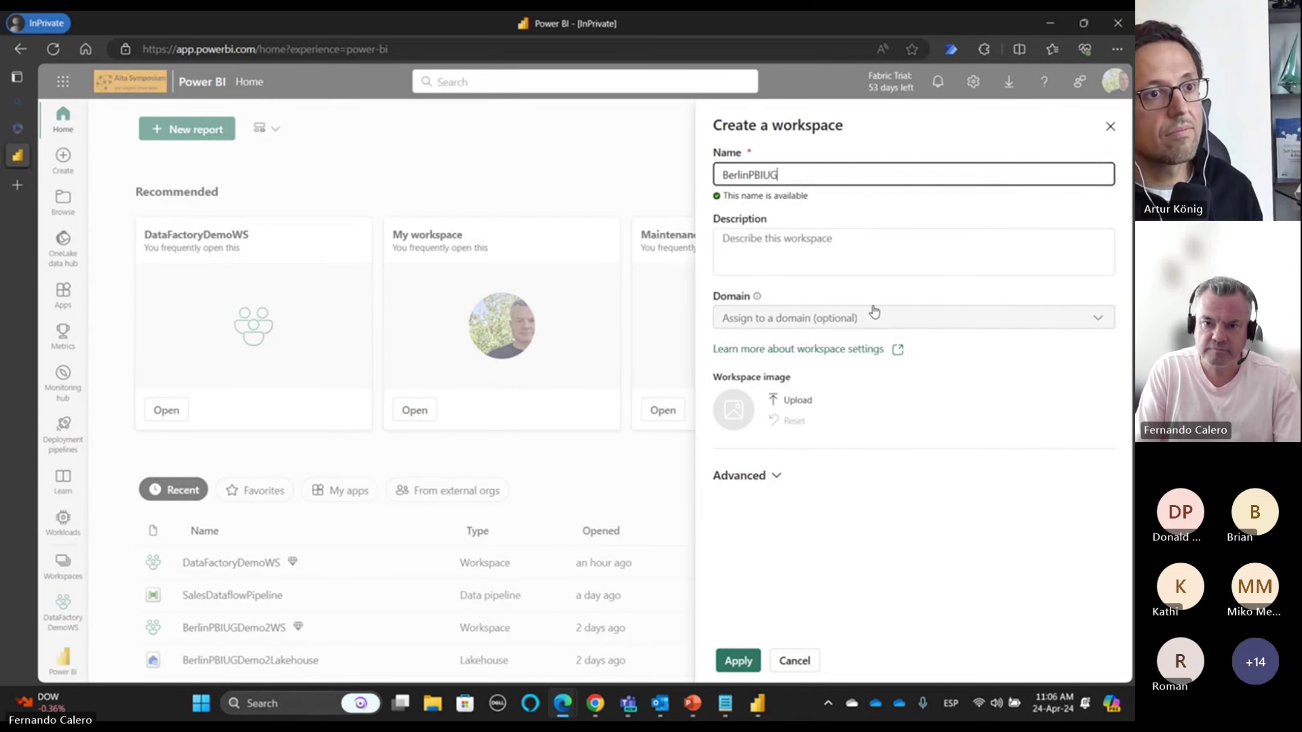
text(DemoWS)
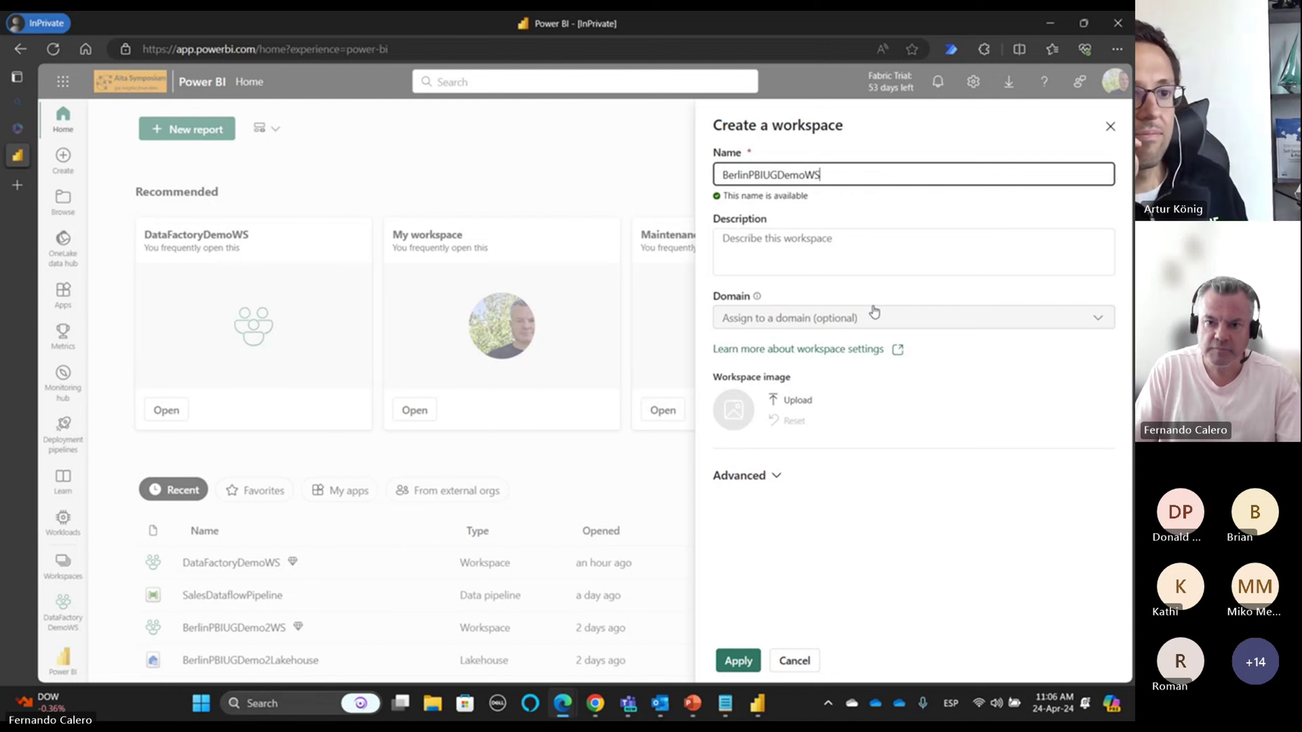
click(777, 476)
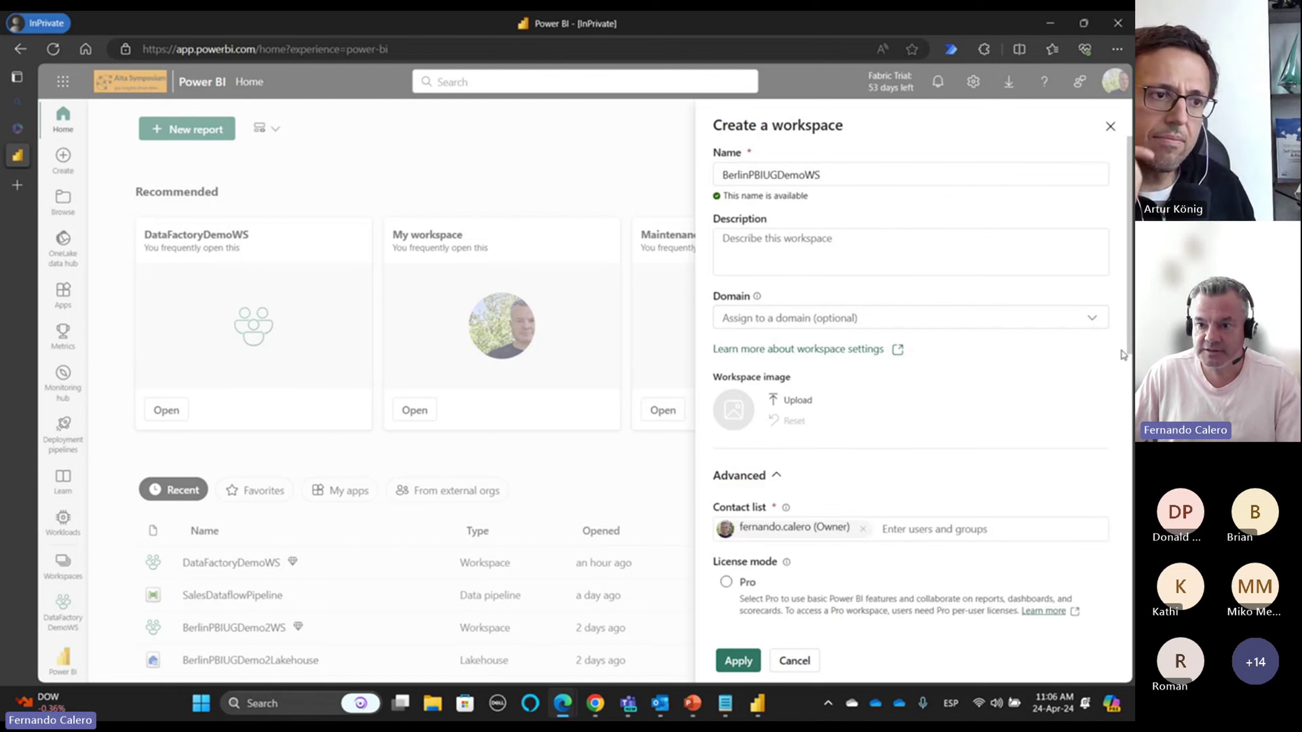
scroll(1129, 350, down, 3)
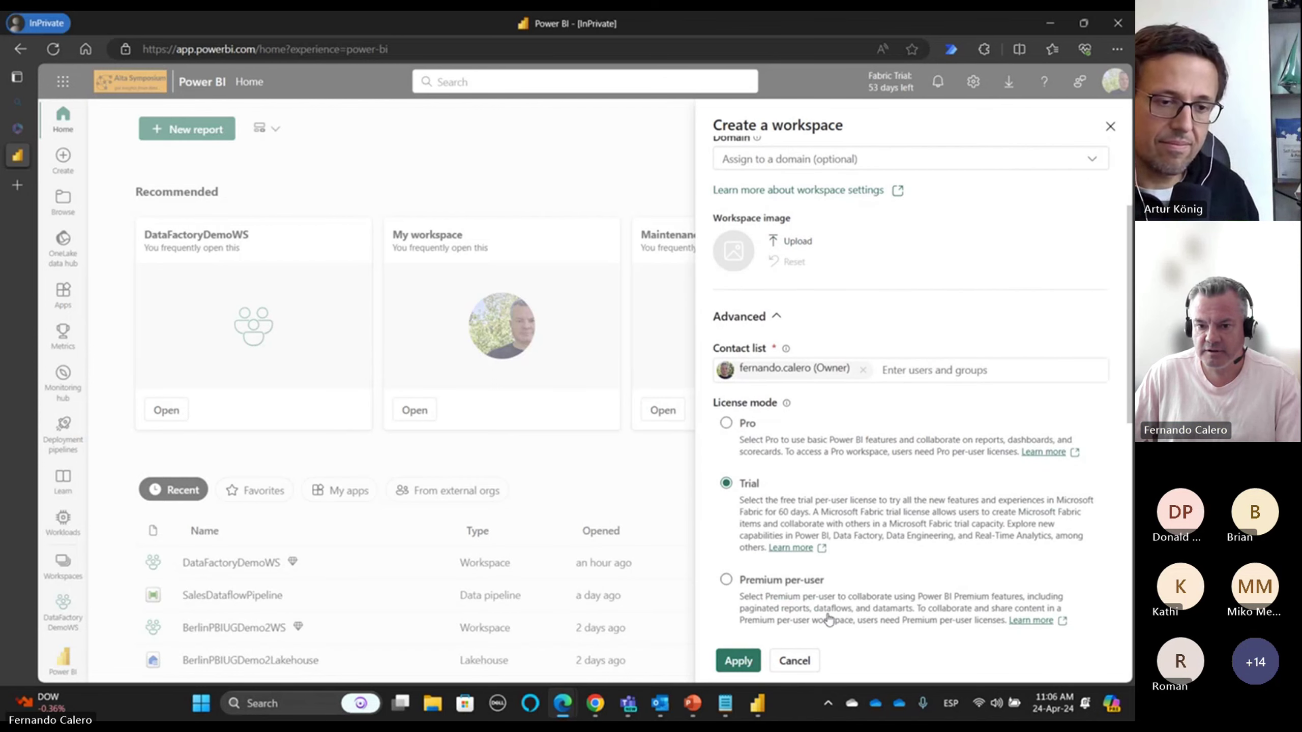
click(740, 660)
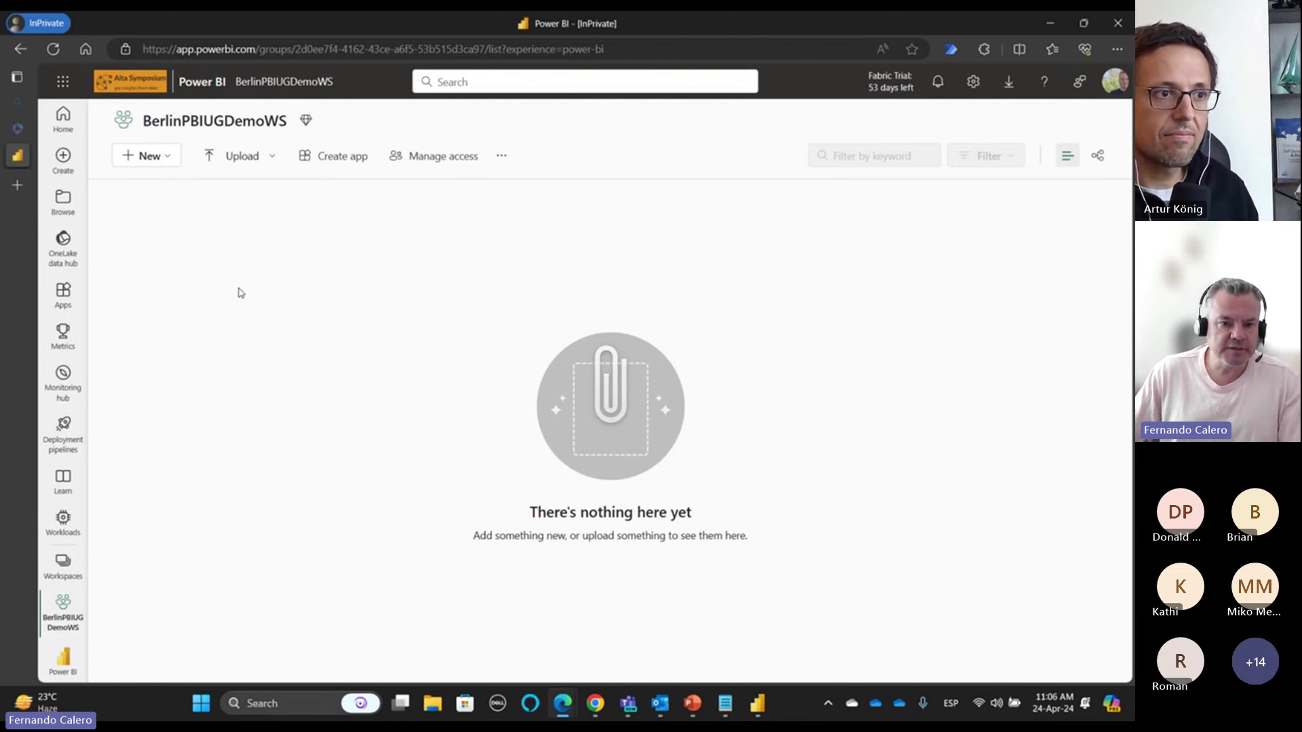
- View the Microsoft Fabric experiences overview, and return to the BerlinPBIUGDemoWS workspace in the Power BI experience
click(163, 157)
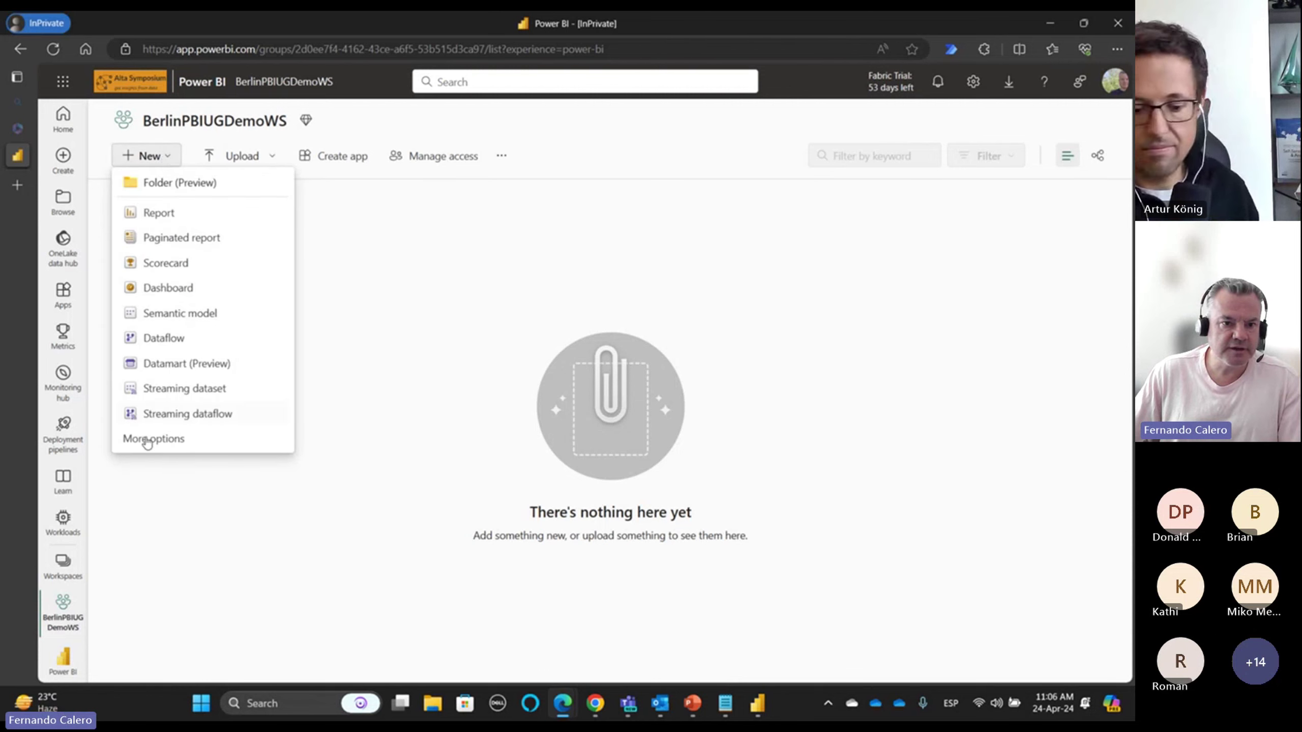
click(184, 476)
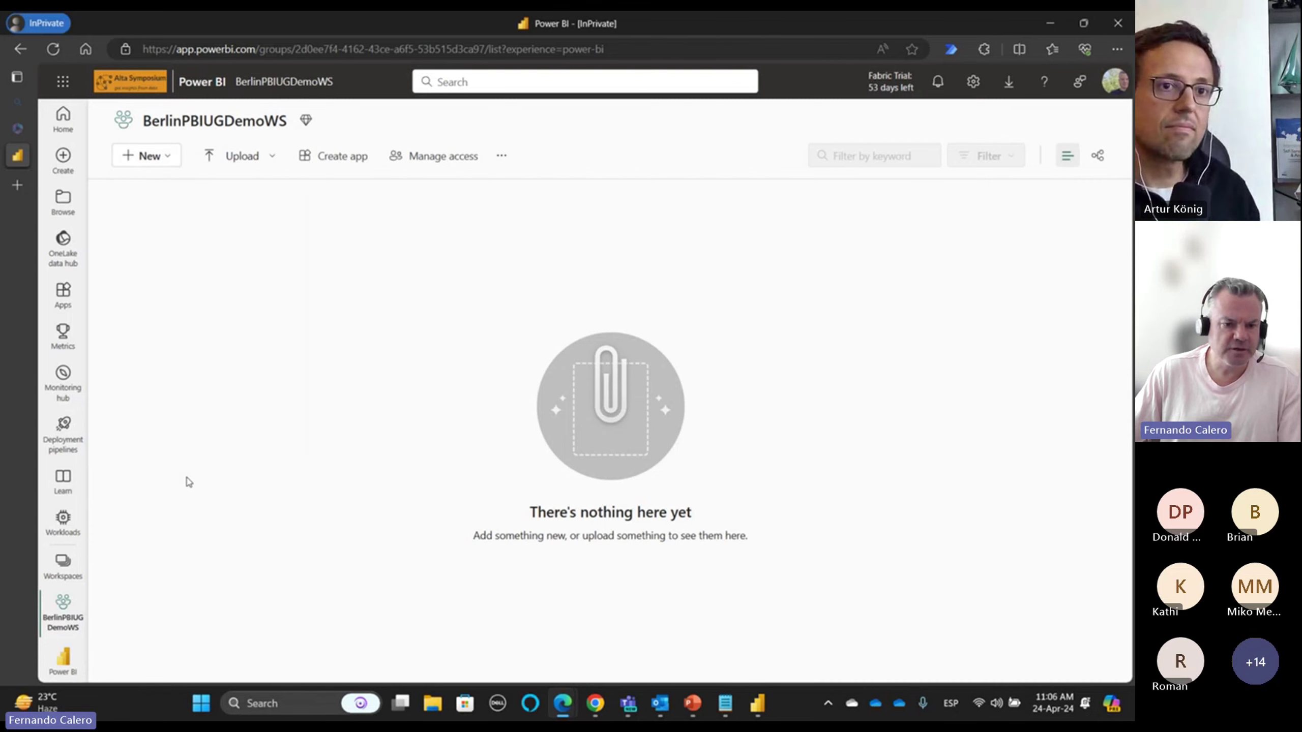
click(68, 668)
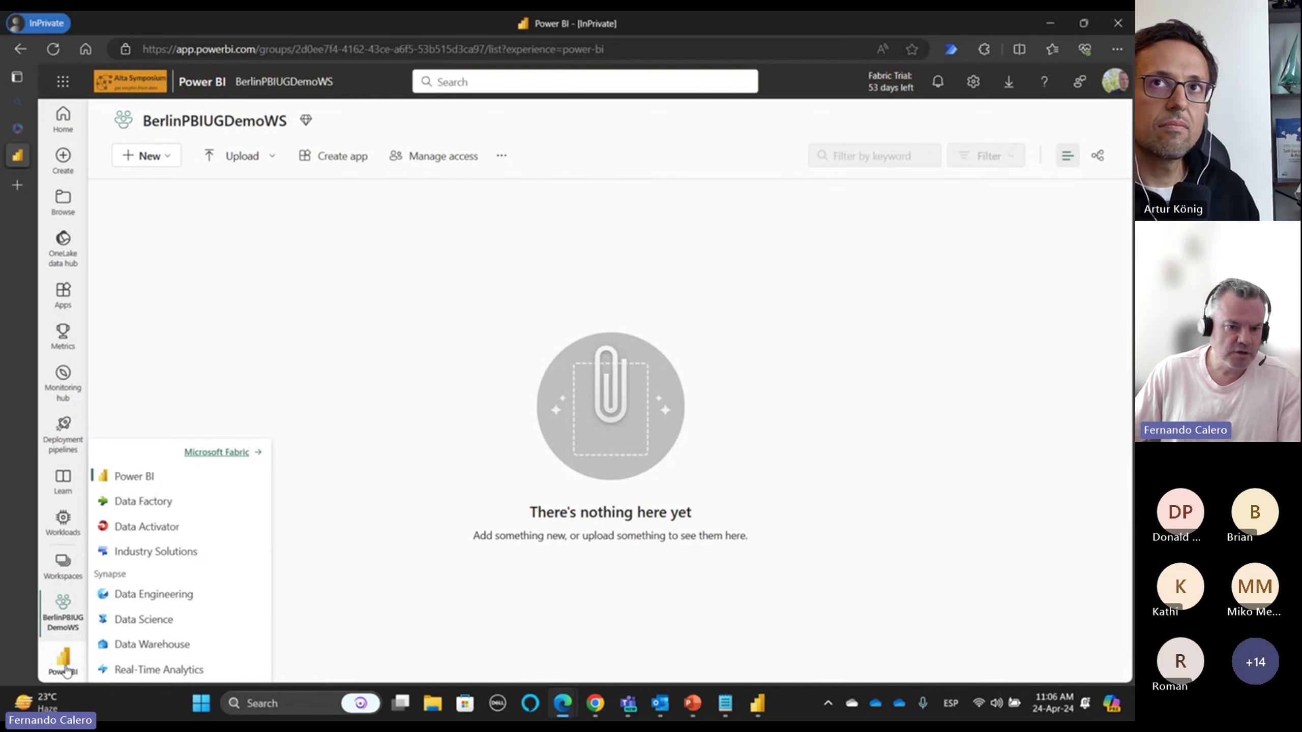
click(197, 462)
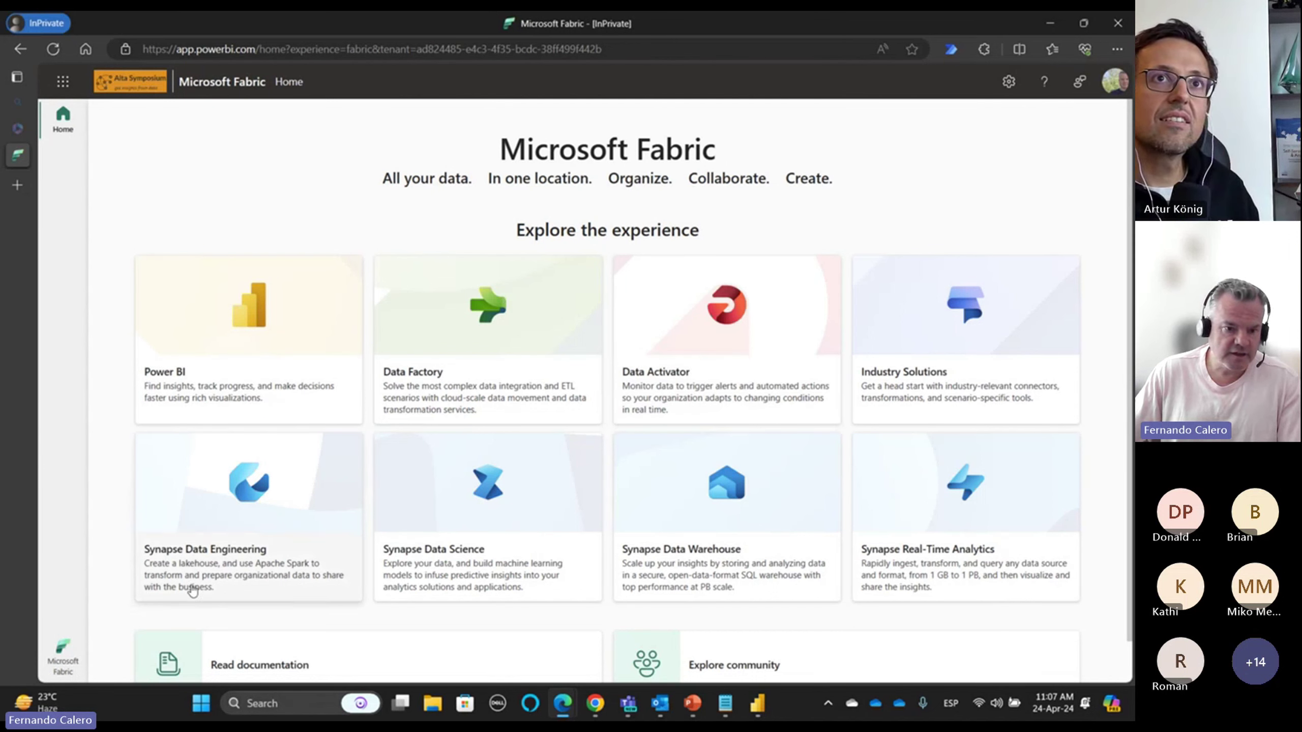
click(57, 665)
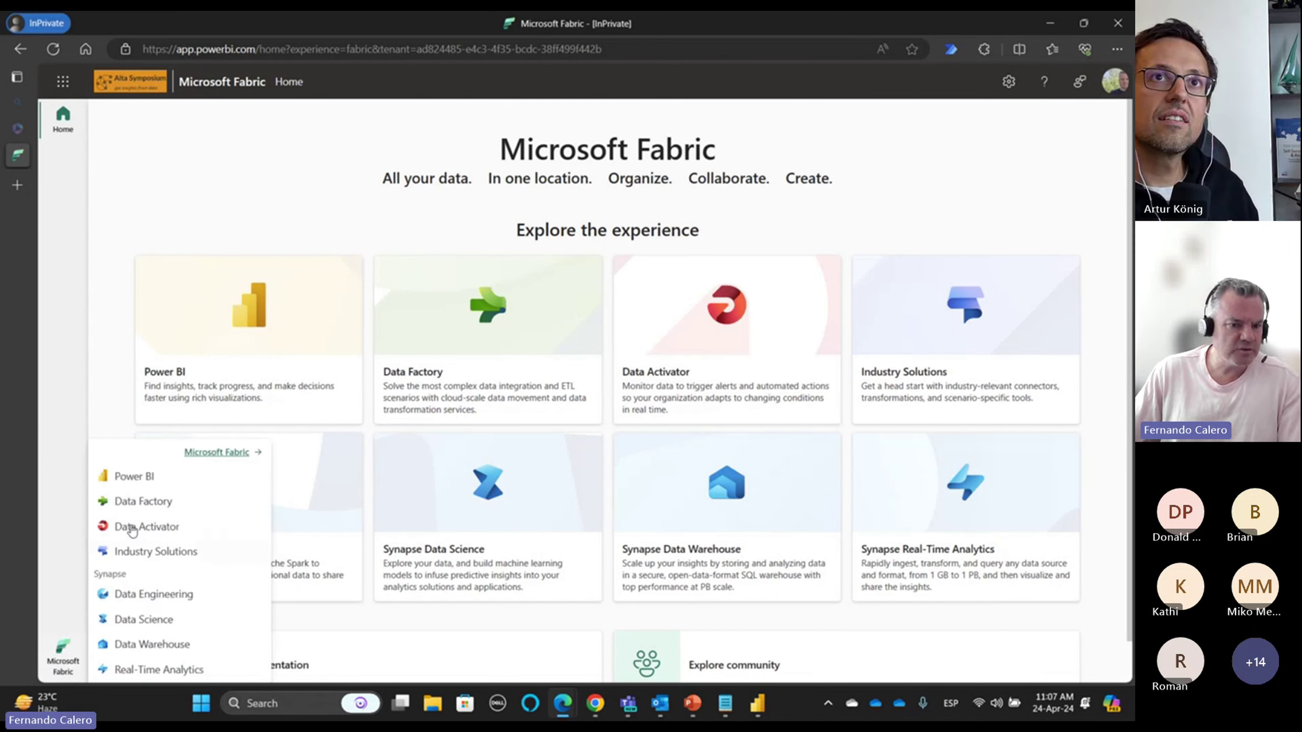
click(151, 476)
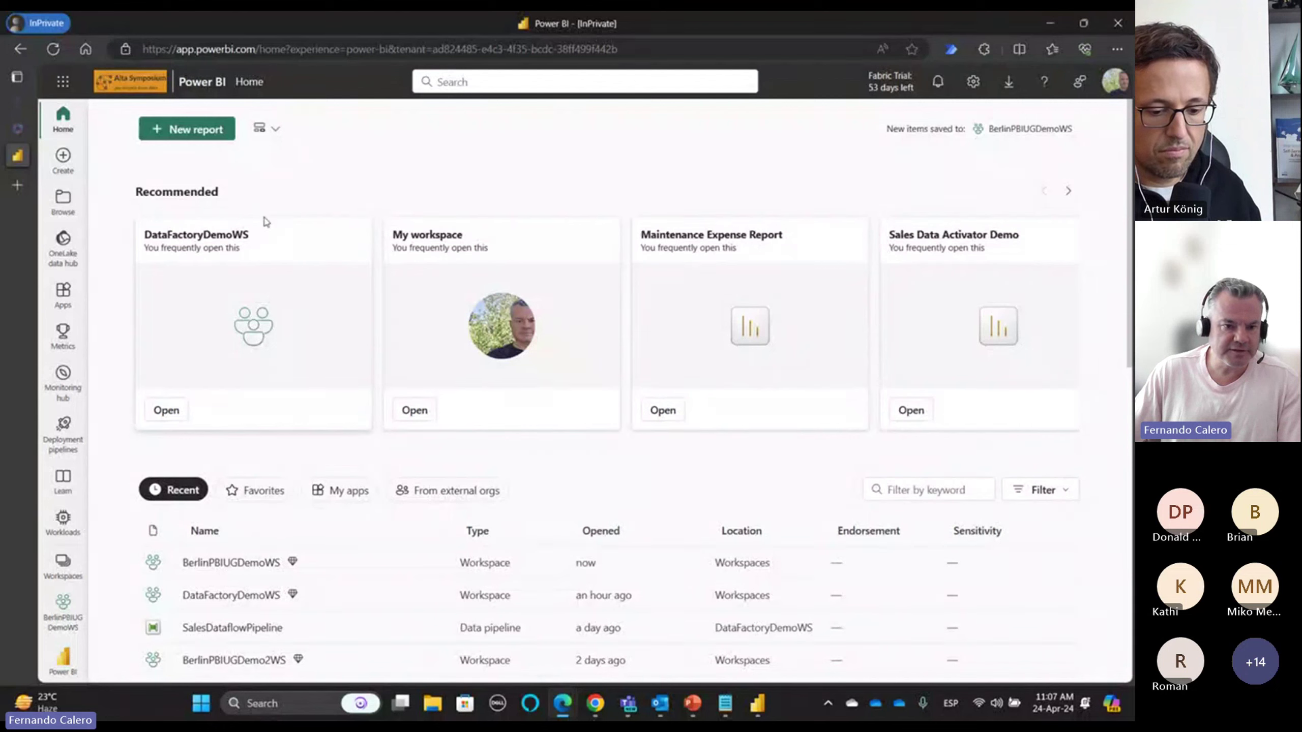
click(85, 606)
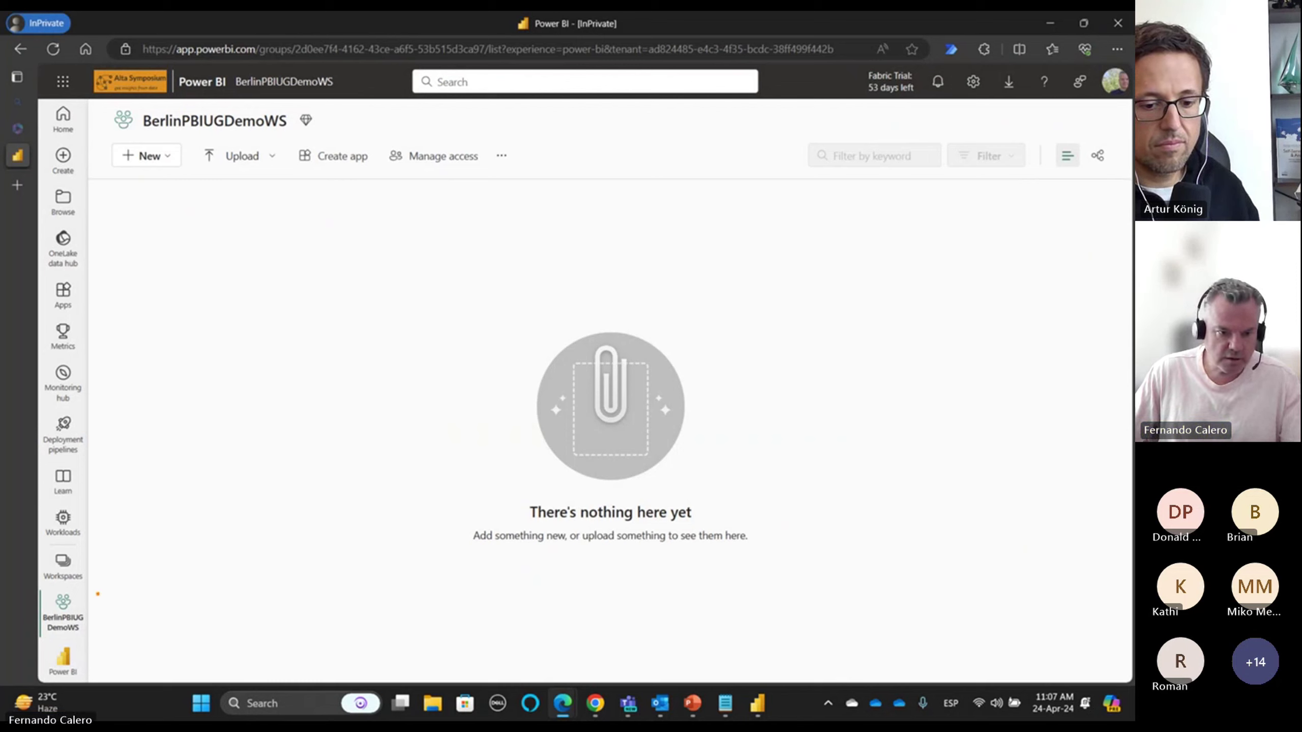
drag(44, 632, 92, 681)
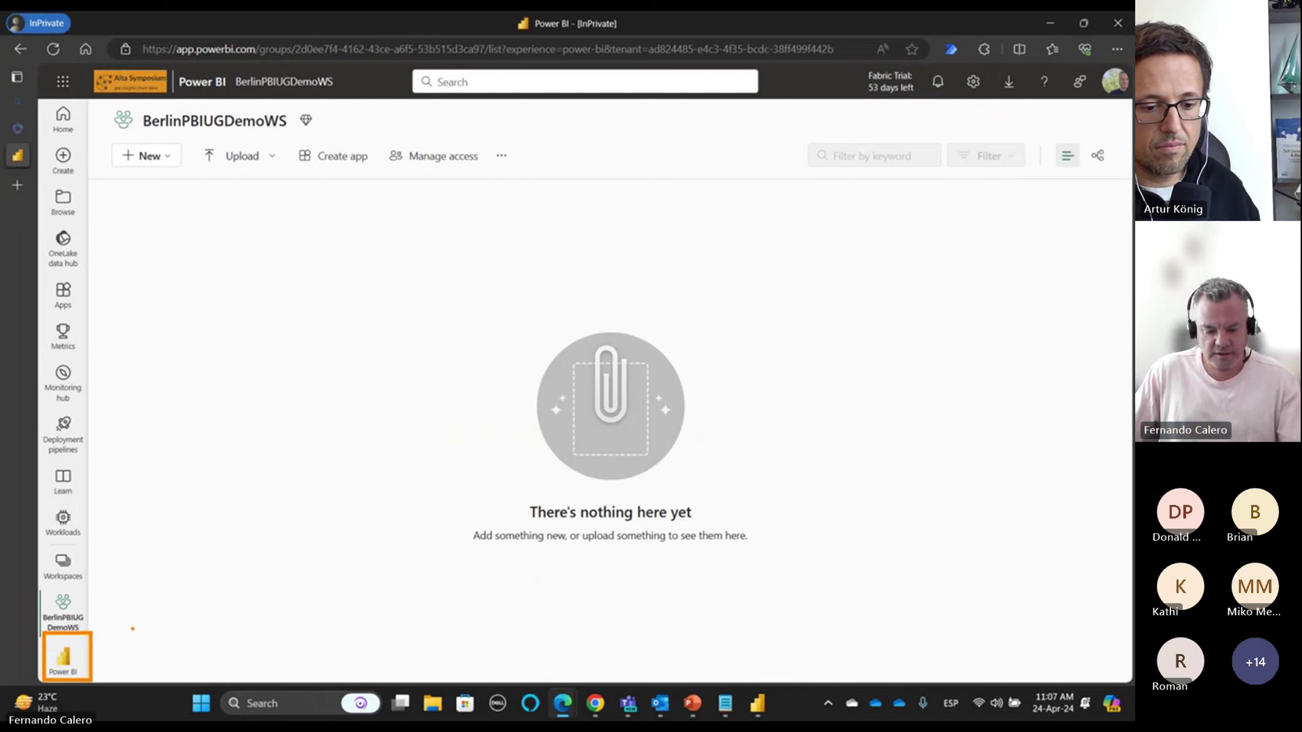
key(e)
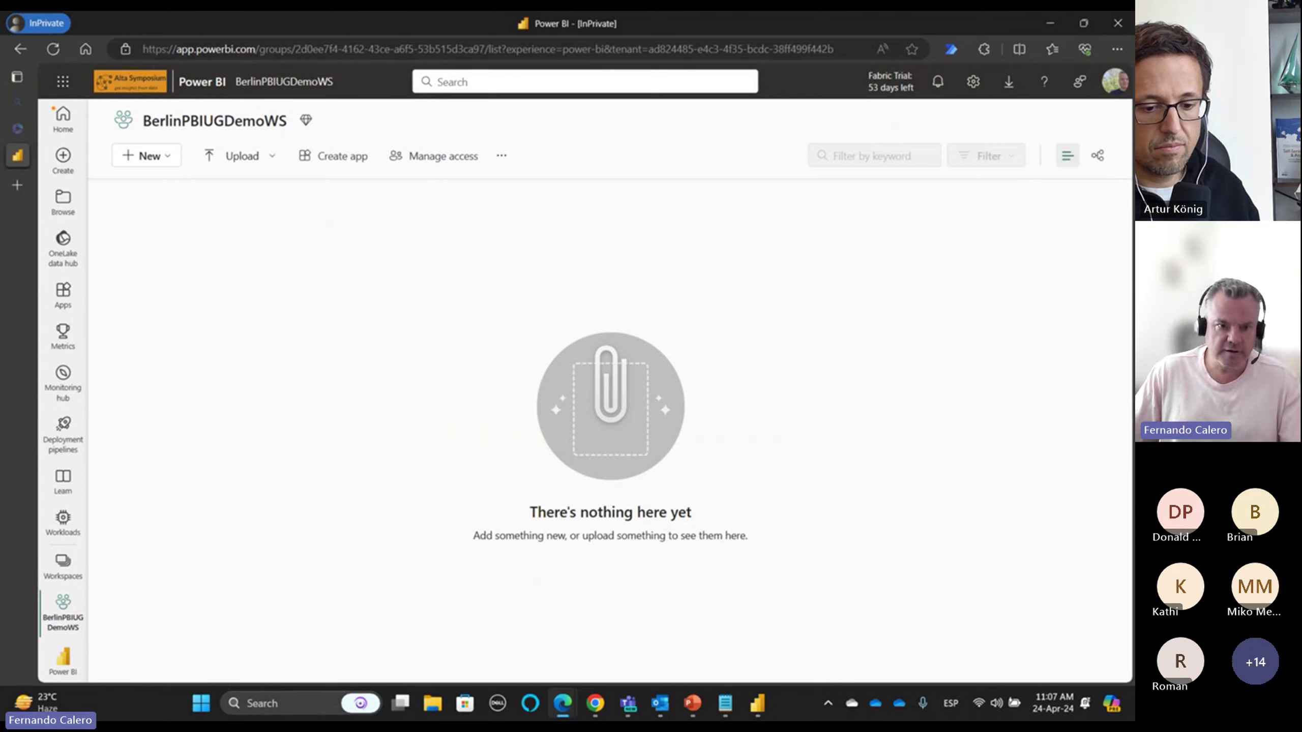
drag(94, 142, 196, 169)
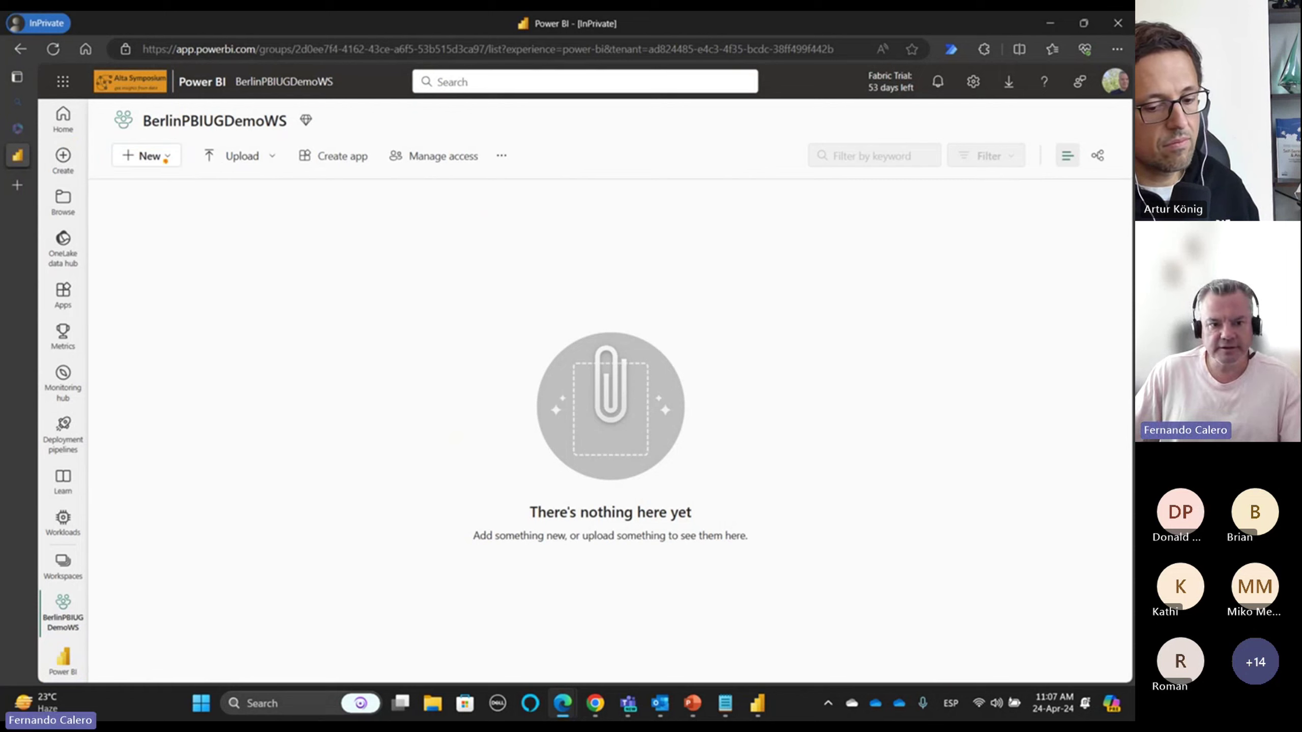
- Open the full list of item types for BerlinPBIUGDemoWS and examine the Data Factory options Dataflow Gen2 and Data pipeline
click(165, 160)
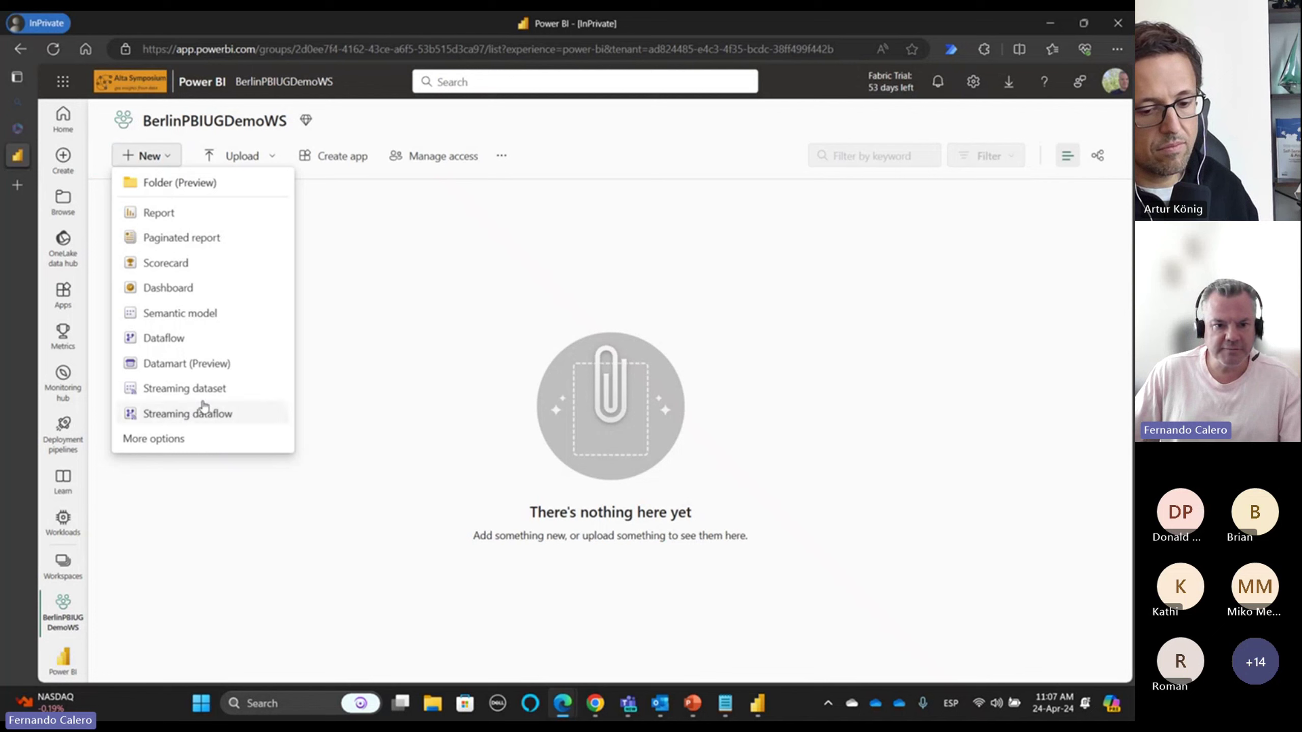
click(178, 441)
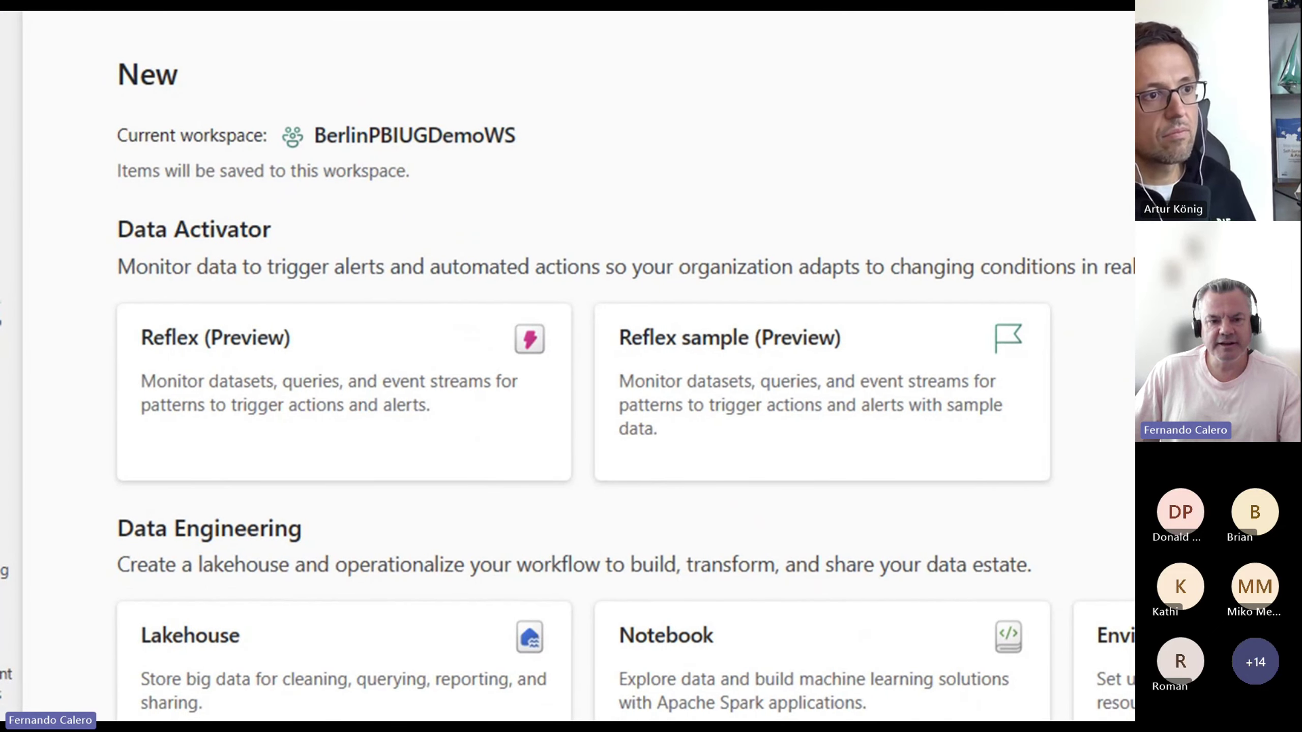
scroll(564, 359, down, 3)
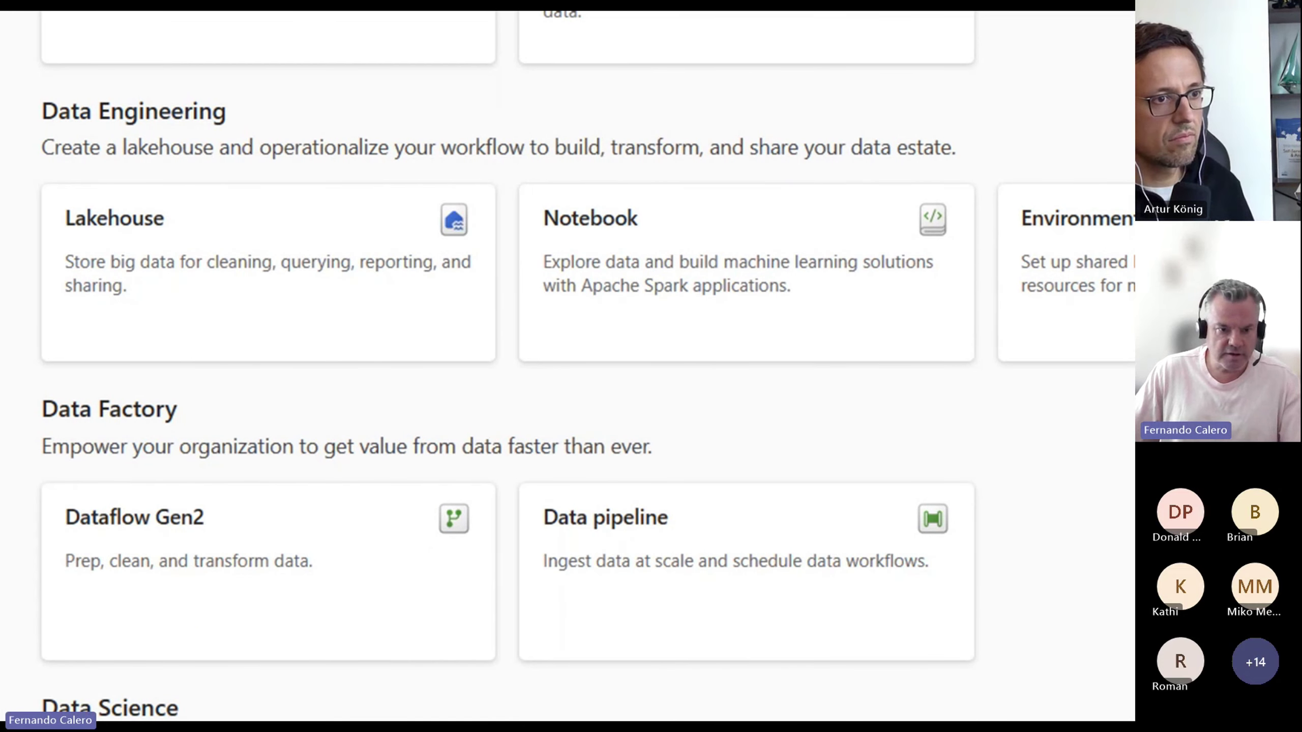
drag(46, 432, 205, 430)
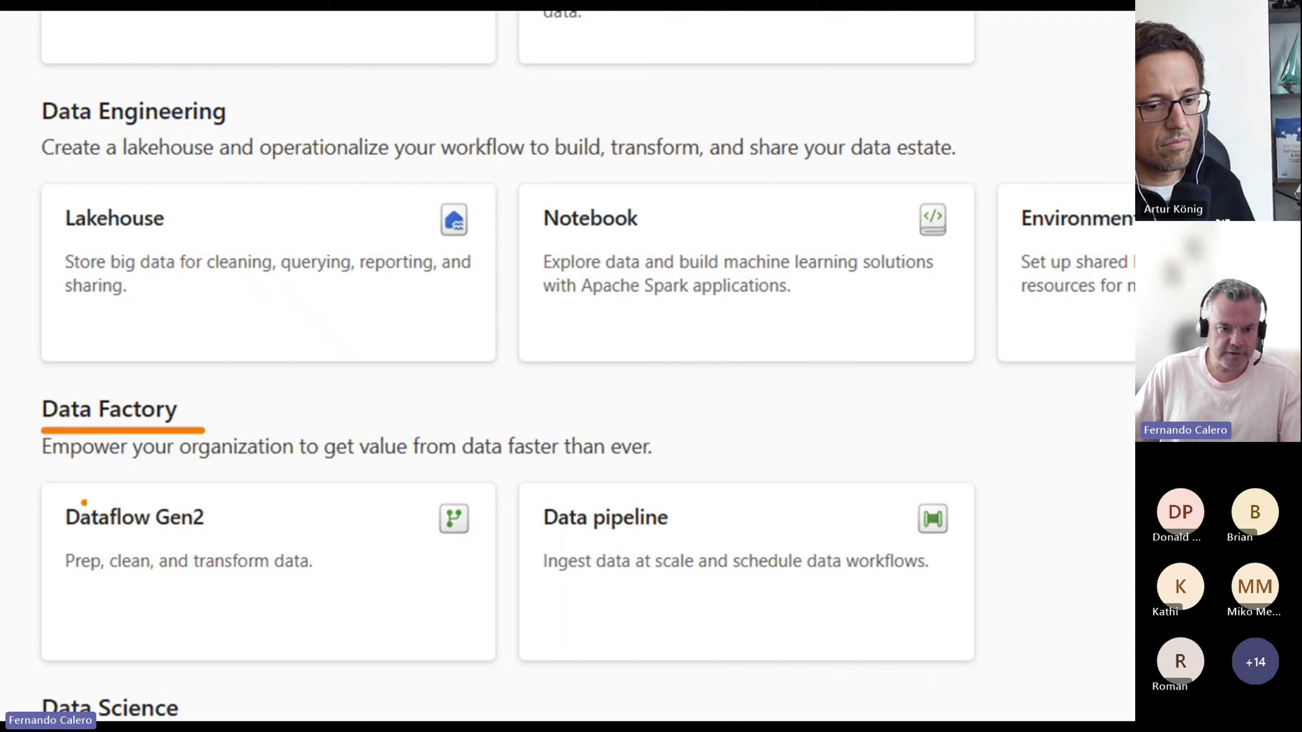
mouse_move(71, 516)
mouse_down()
mouse_move(227, 511)
mouse_move(240, 536)
mouse_up()
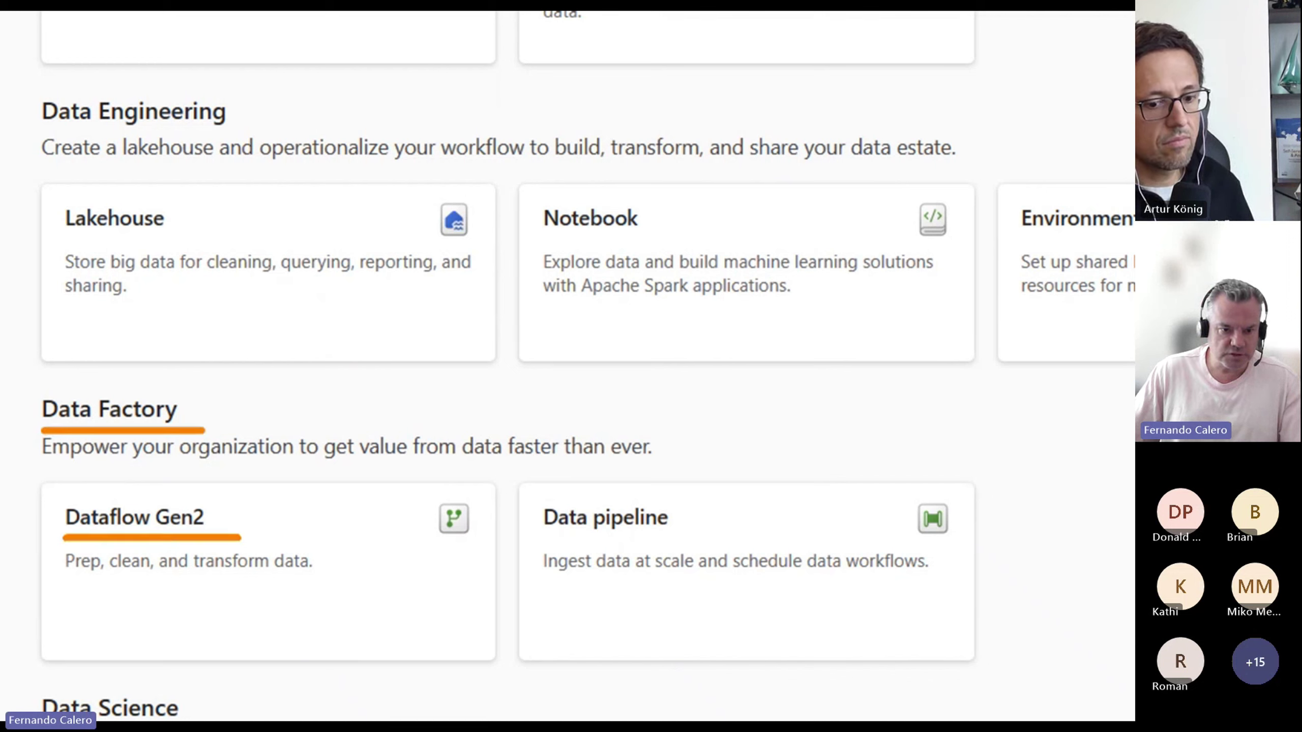
drag(548, 541, 673, 545)
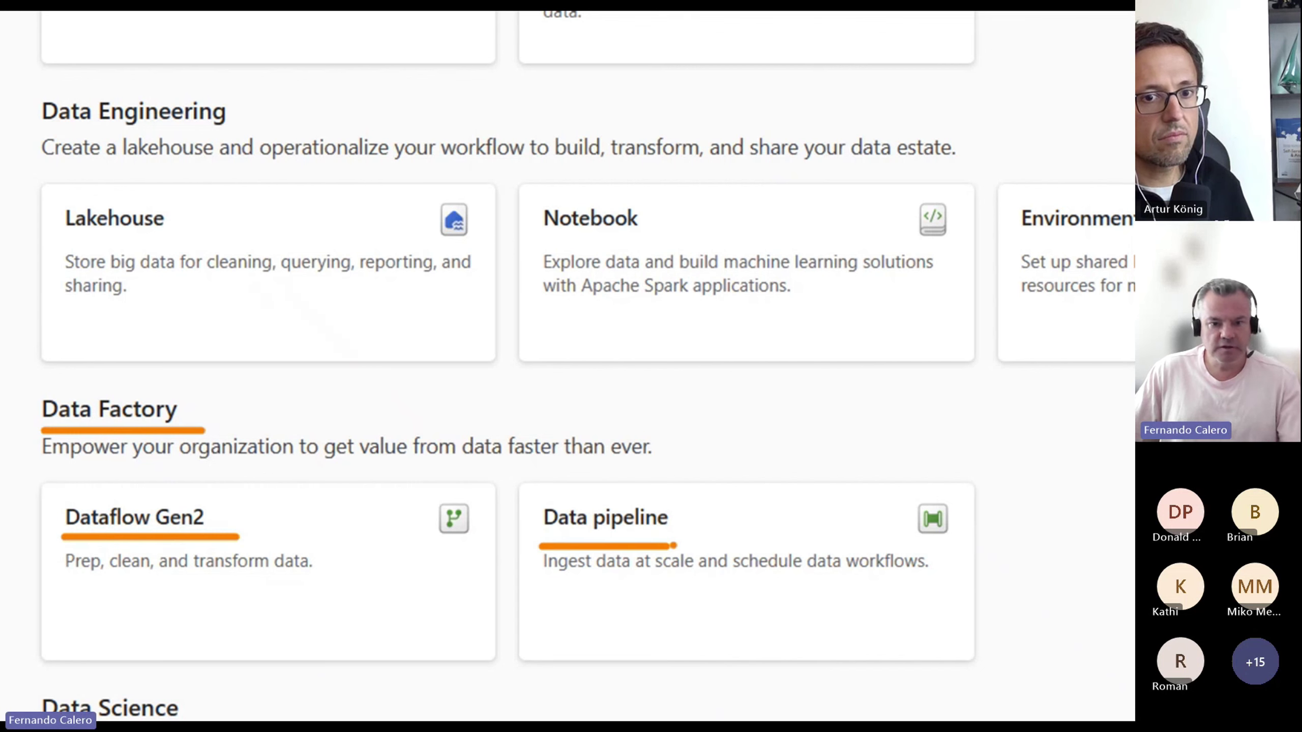
key(Escape)
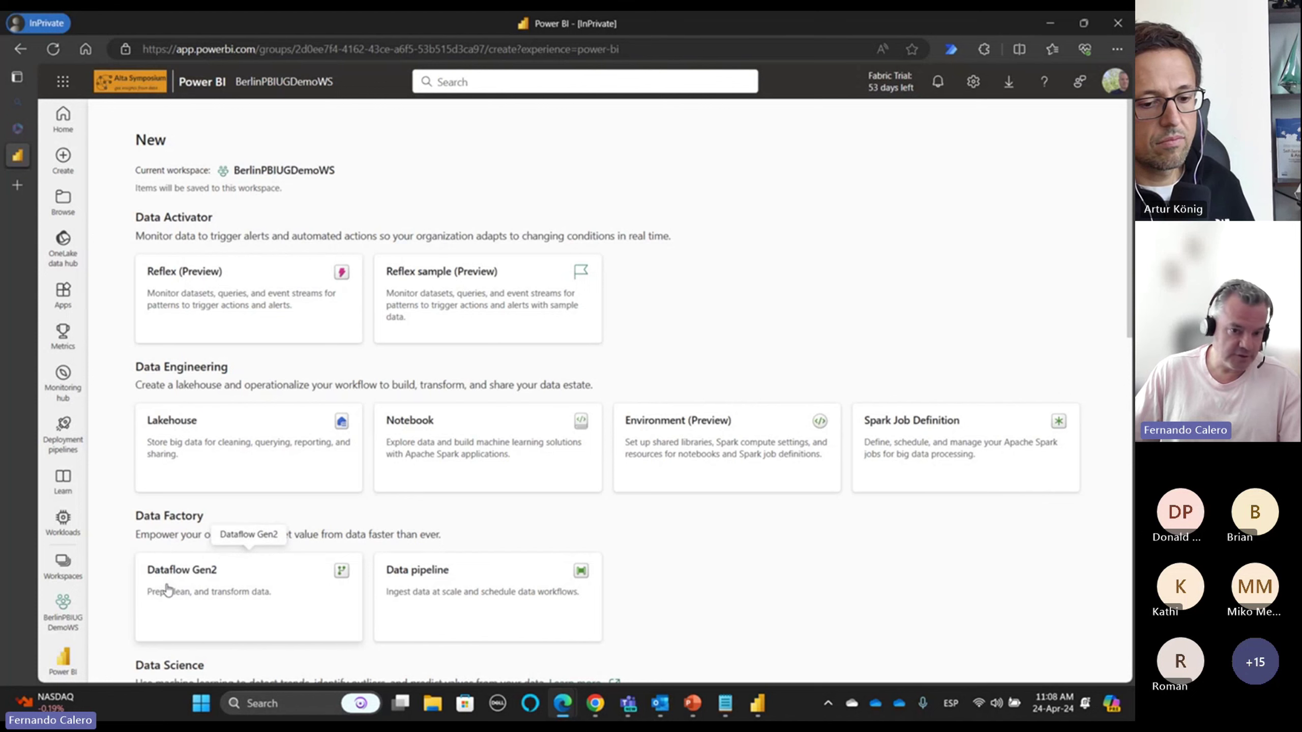
- Create a lakehouse named BerlinPBIUGLakehouse in the current workspace
click(189, 453)
text(B)
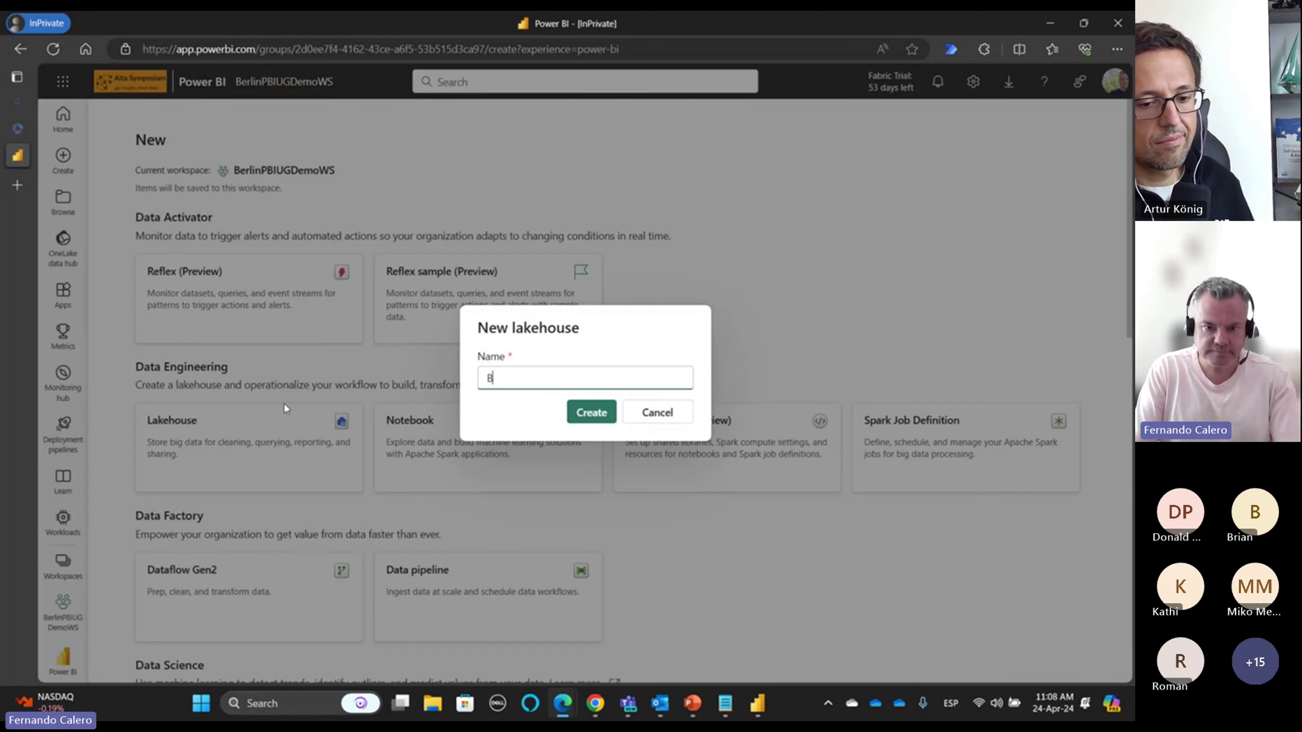
text(rlin)
key(BackSpace)
key(BackSpace)
key(BackSpace)
text(ehouse)
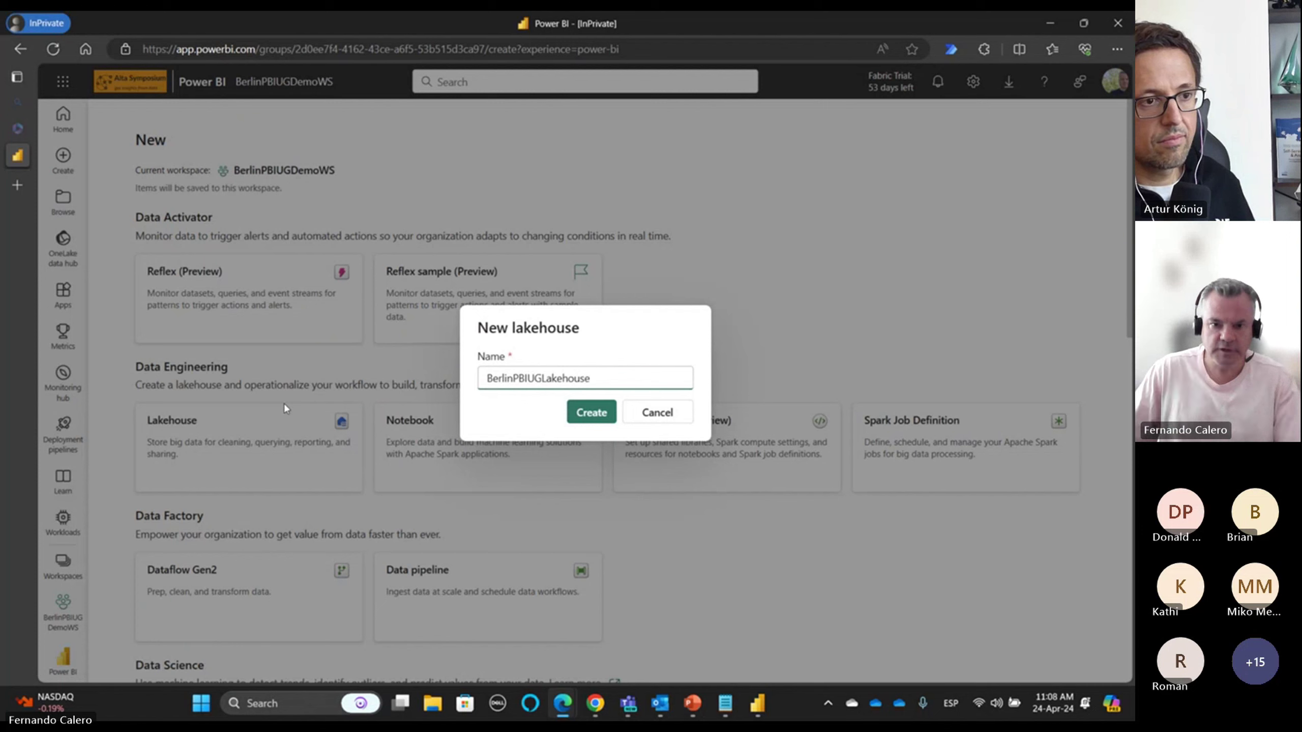
click(611, 410)
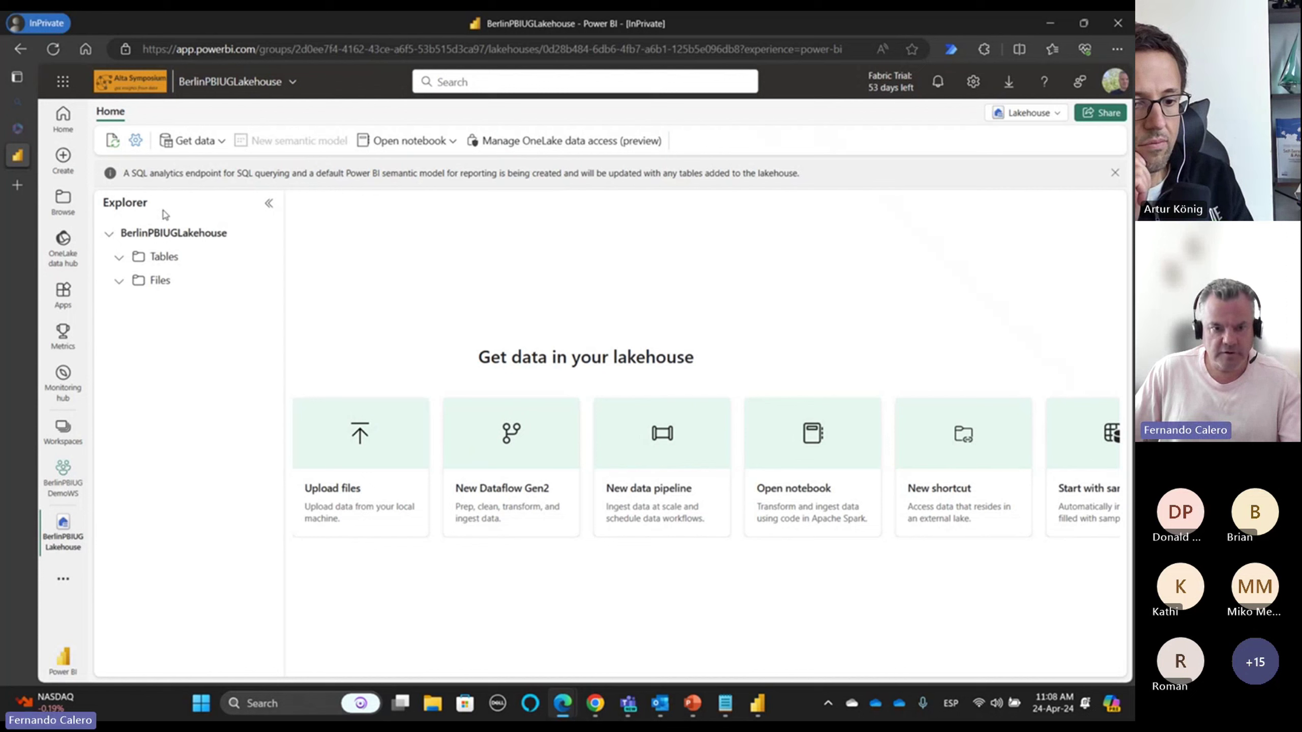
- Review the full list of item types available for BerlinPBIUGDemoWS, and return to the workspace's item list
drag(152, 211, 113, 216)
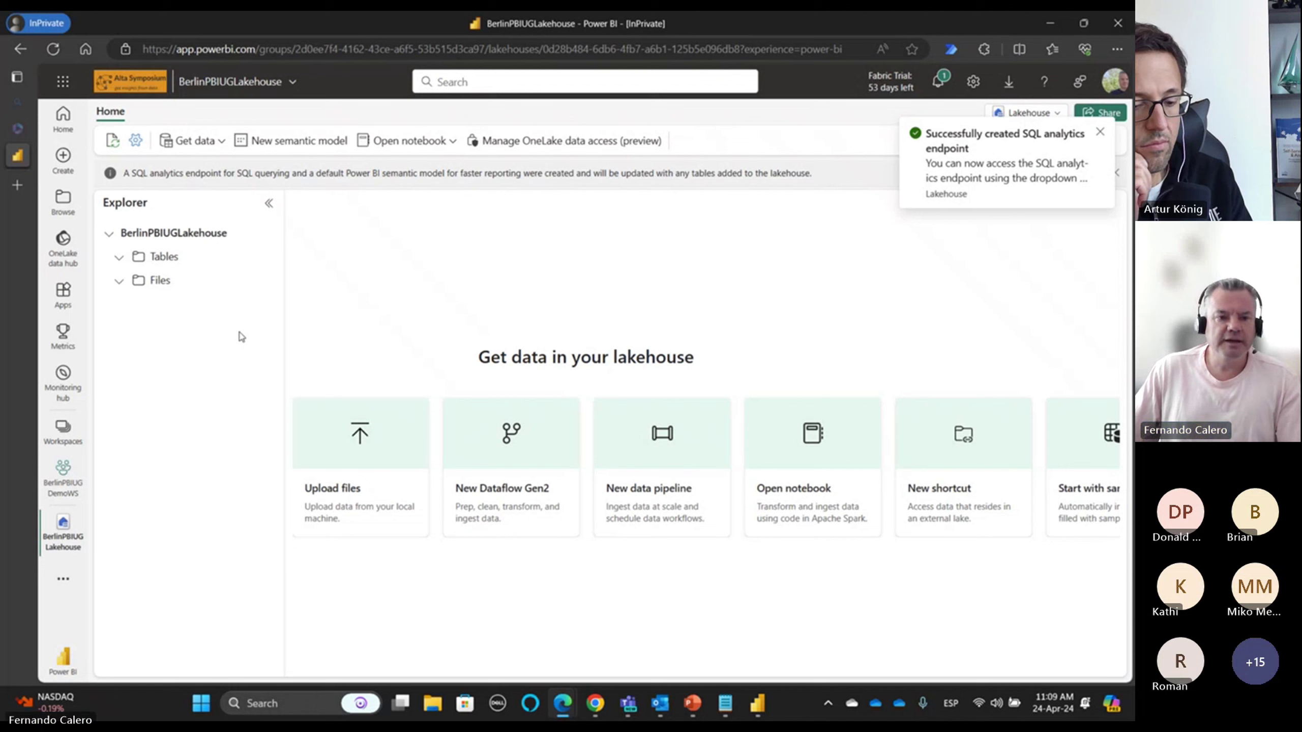
click(76, 479)
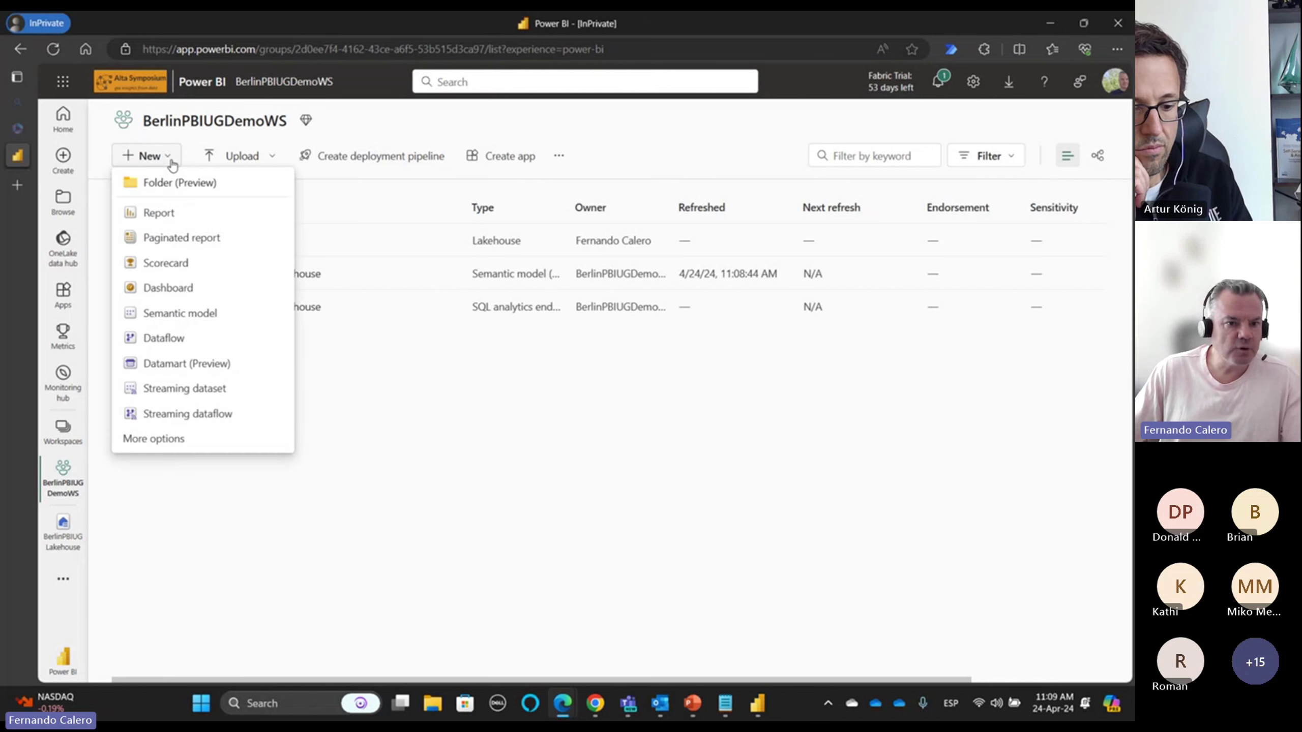
click(154, 440)
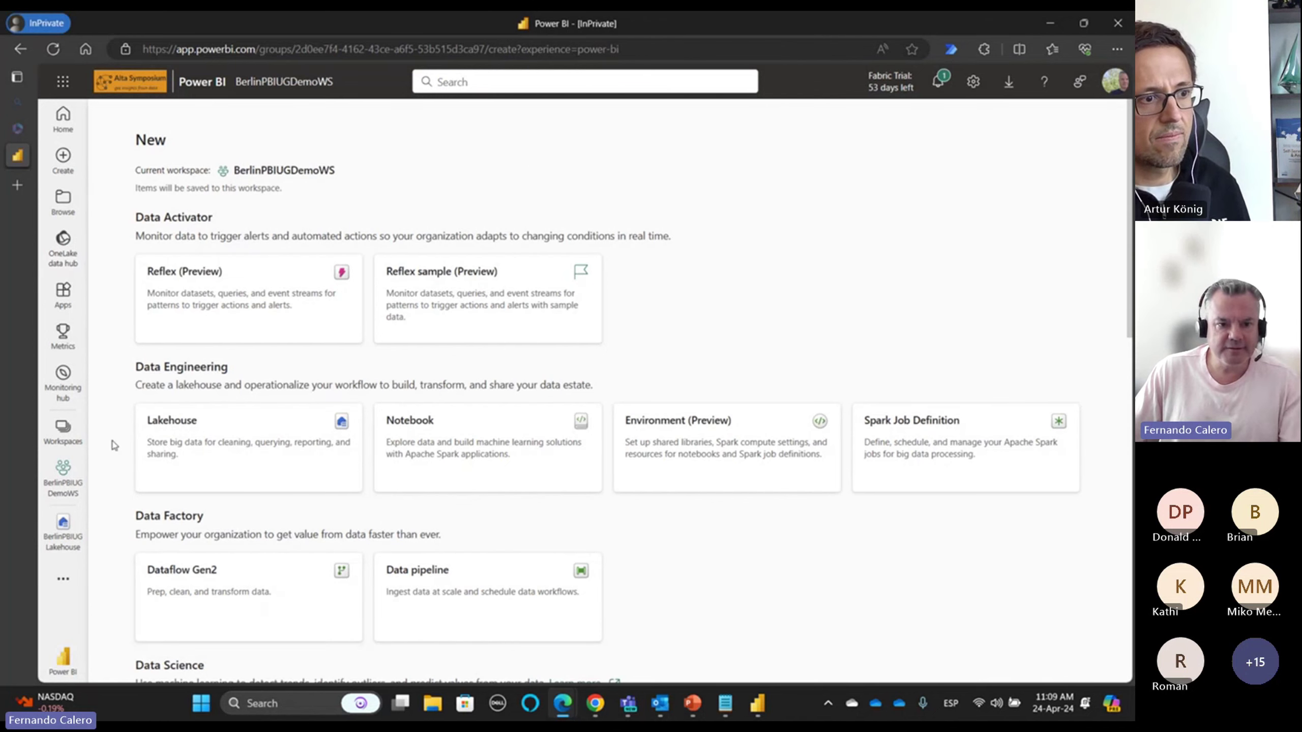
click(71, 485)
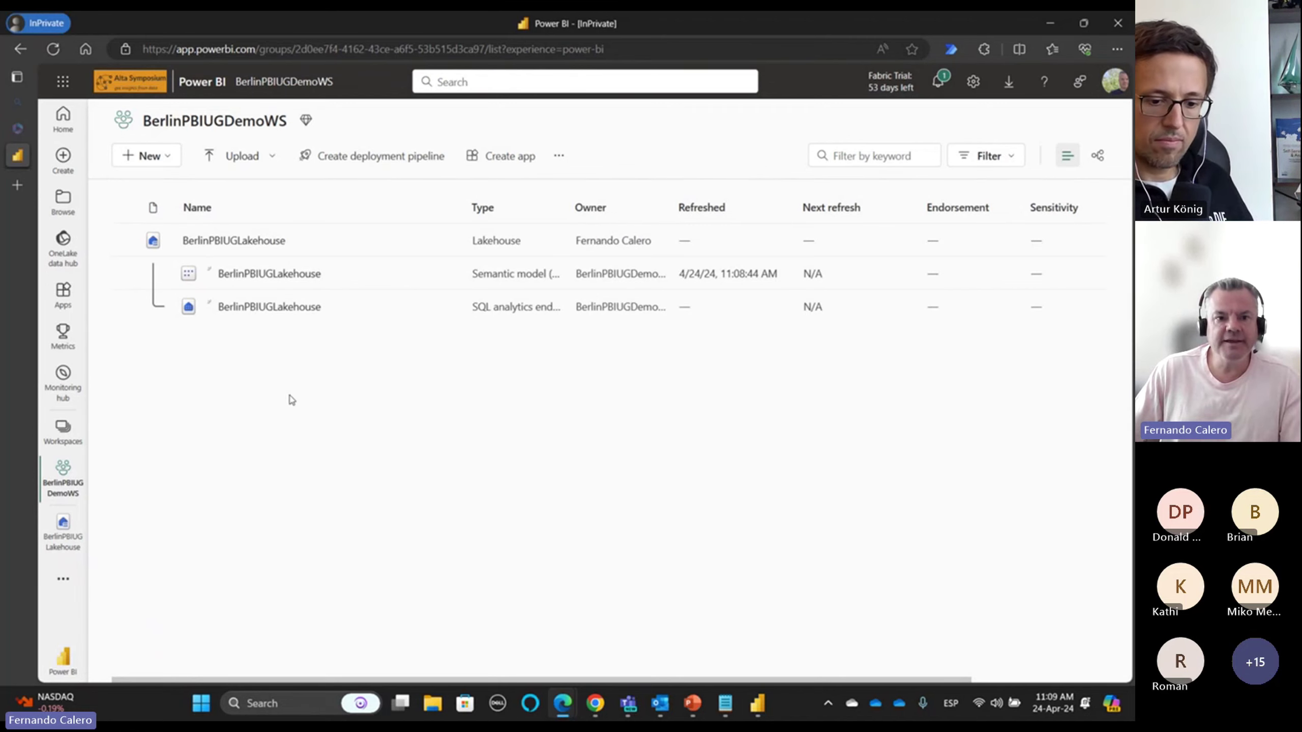
- Open the BerlinPBIUGLakehouse lakehouse and create a new Dataflow Gen2 from its data ingestion options
click(246, 241)
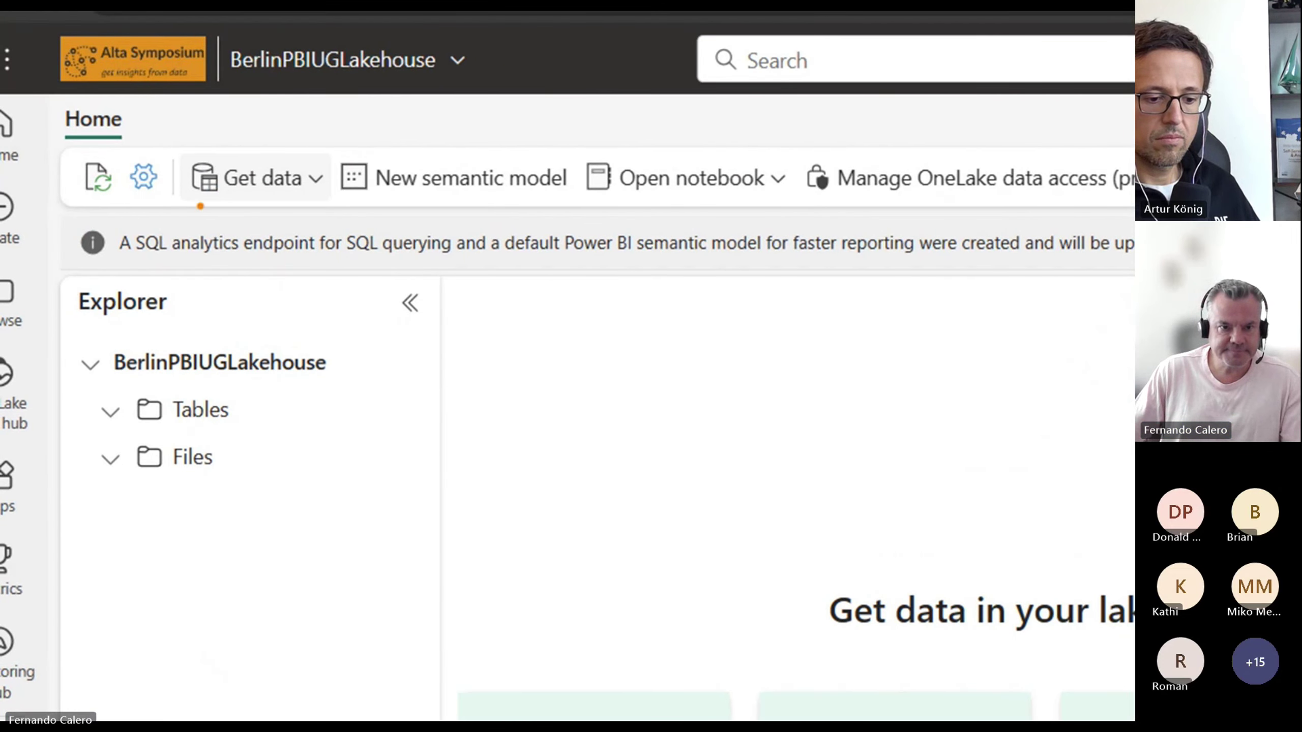
drag(180, 144, 337, 220)
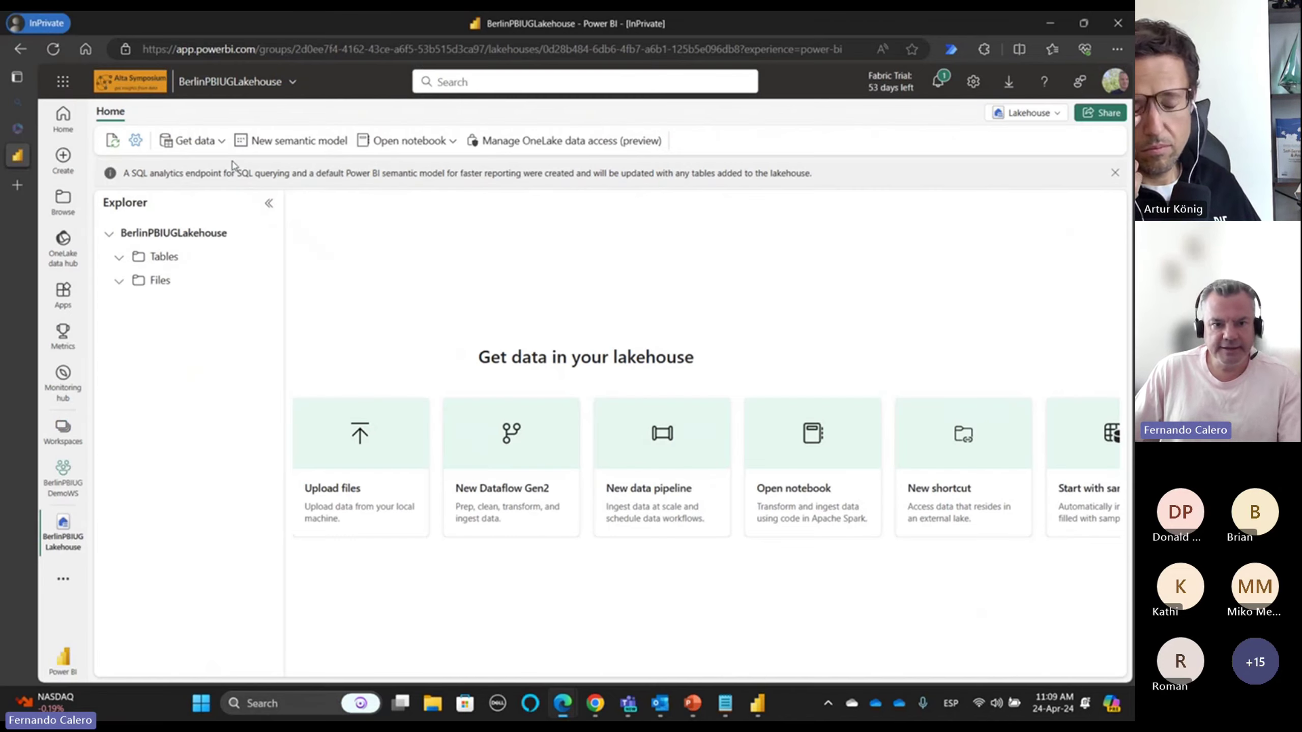
click(215, 141)
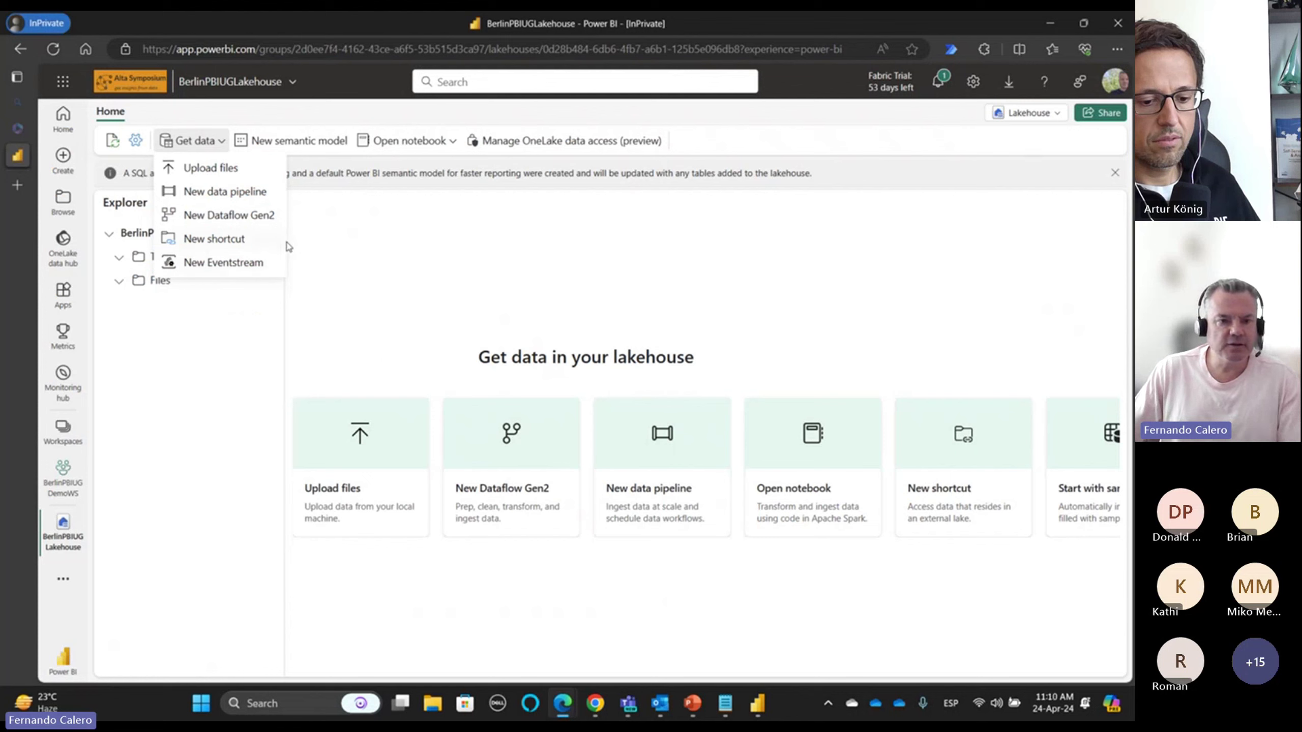
key(Escape)
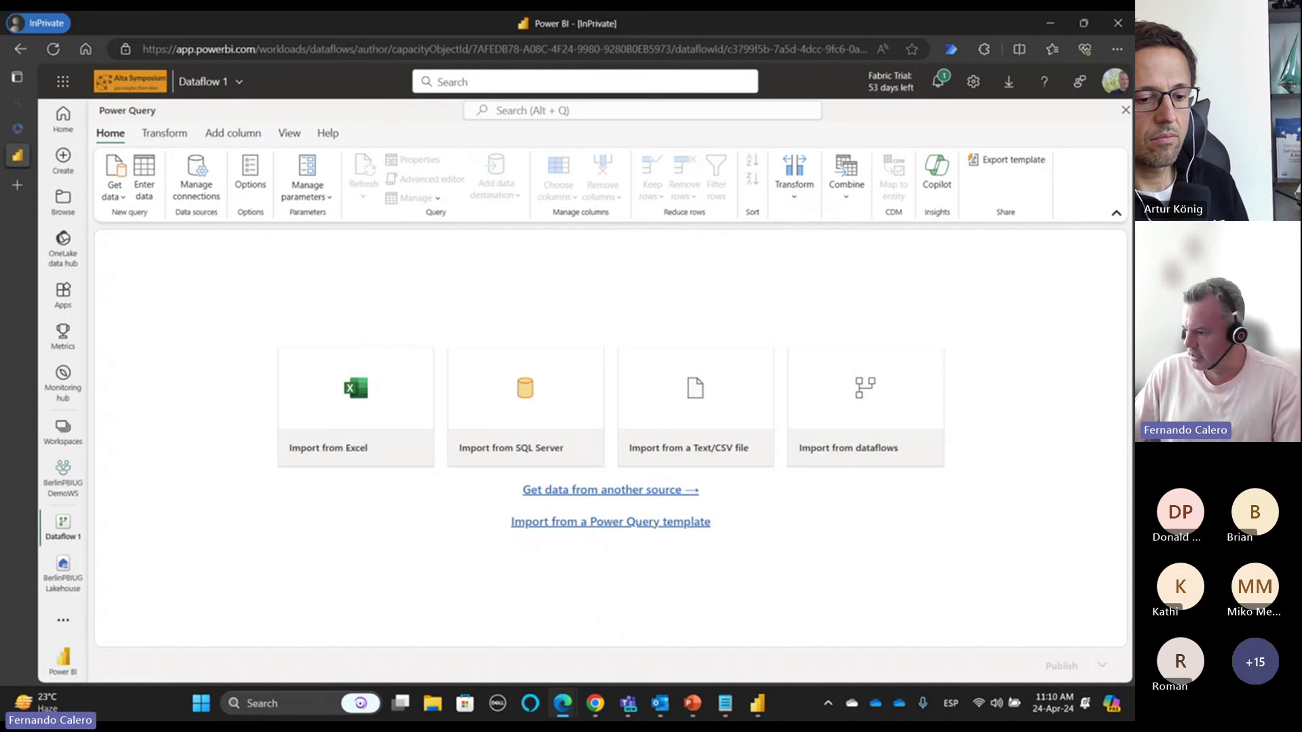
- Import the OnlineSalesDataflow.pqt Power Query template from its GitHub URL and connect its web source with the existing Anonymous connection
key(alt+Tab)
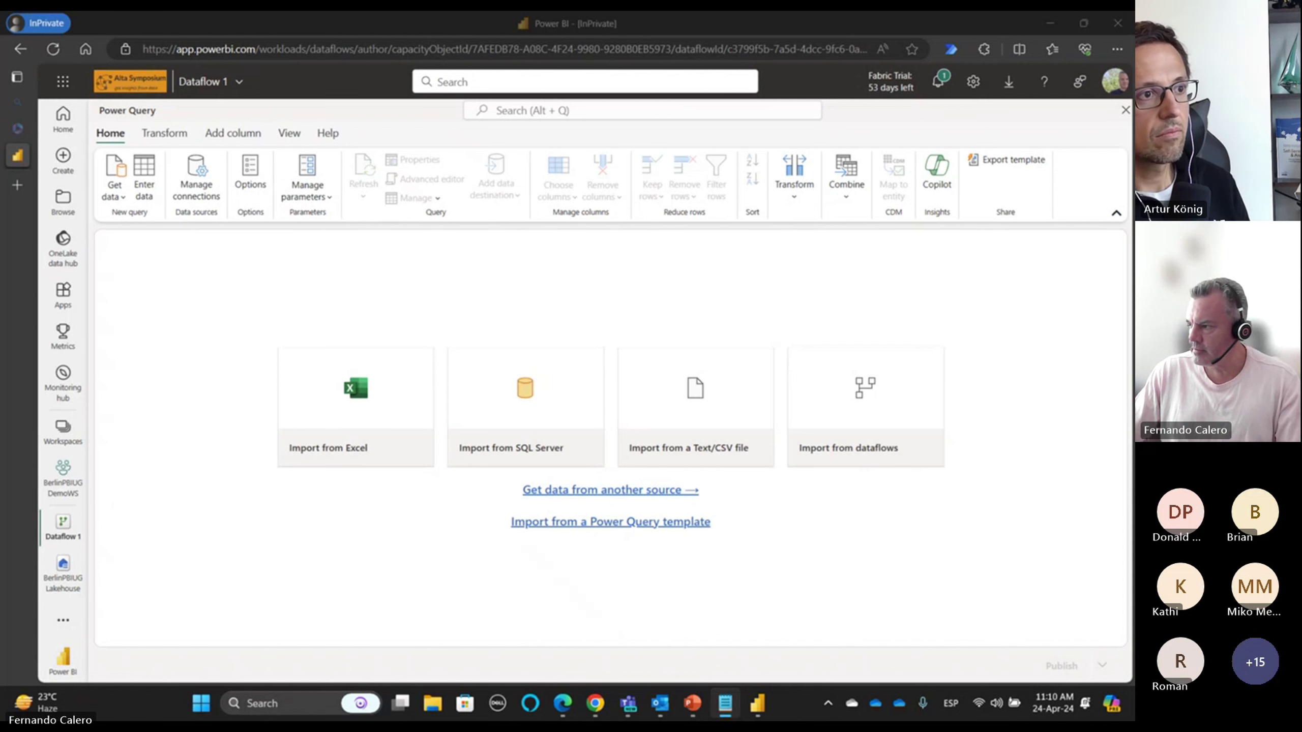
key(alt+Tab)
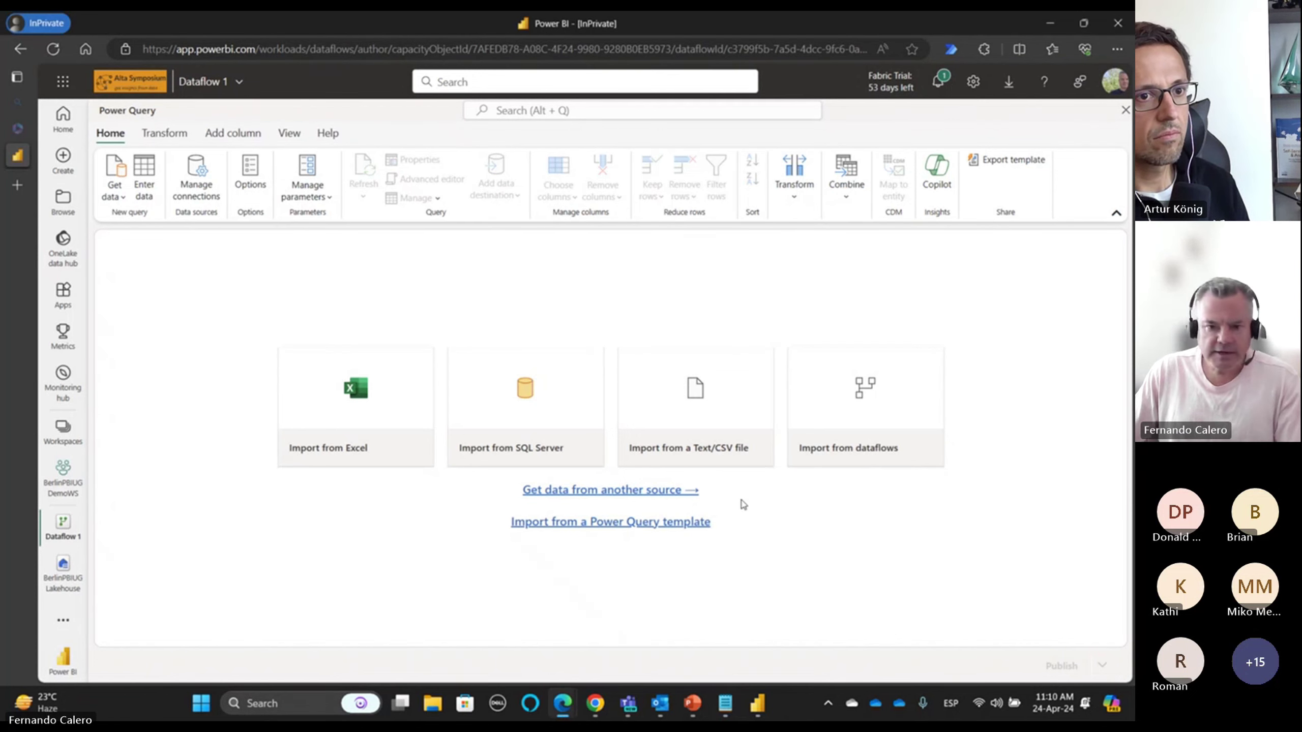
click(626, 522)
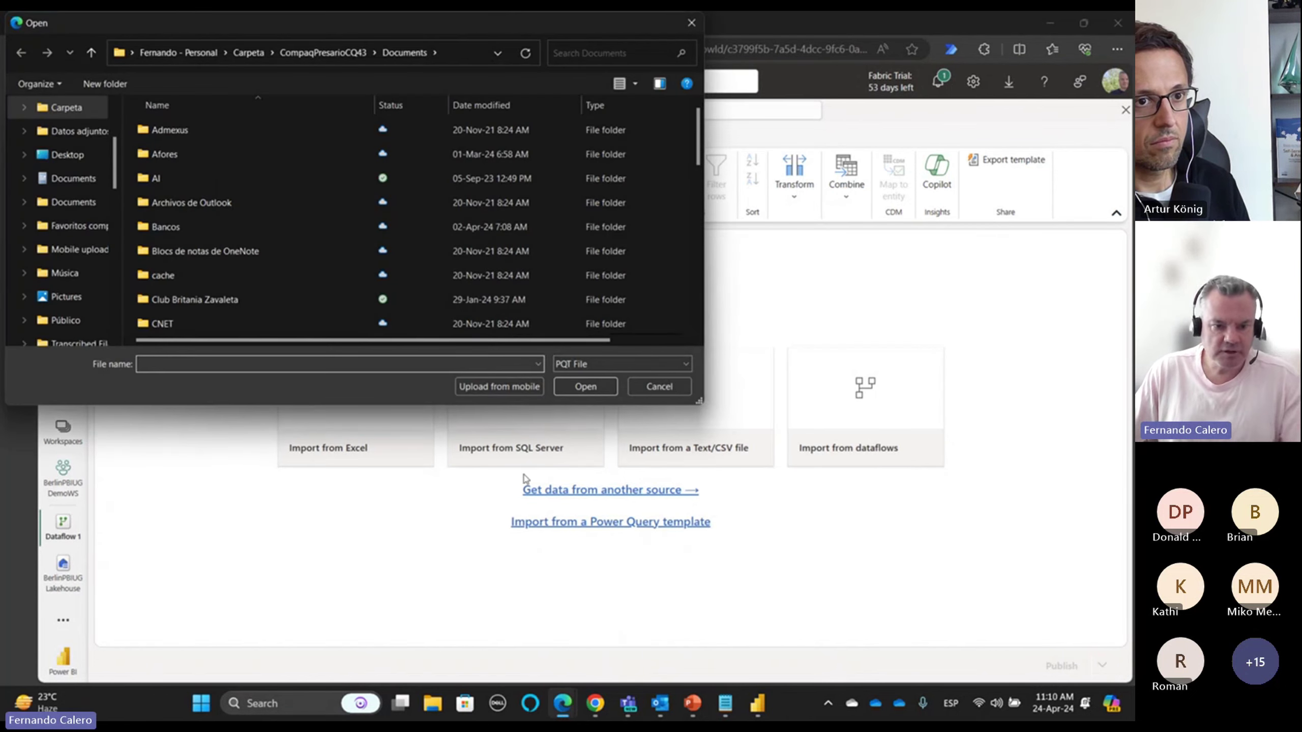
key(ctrl+v)
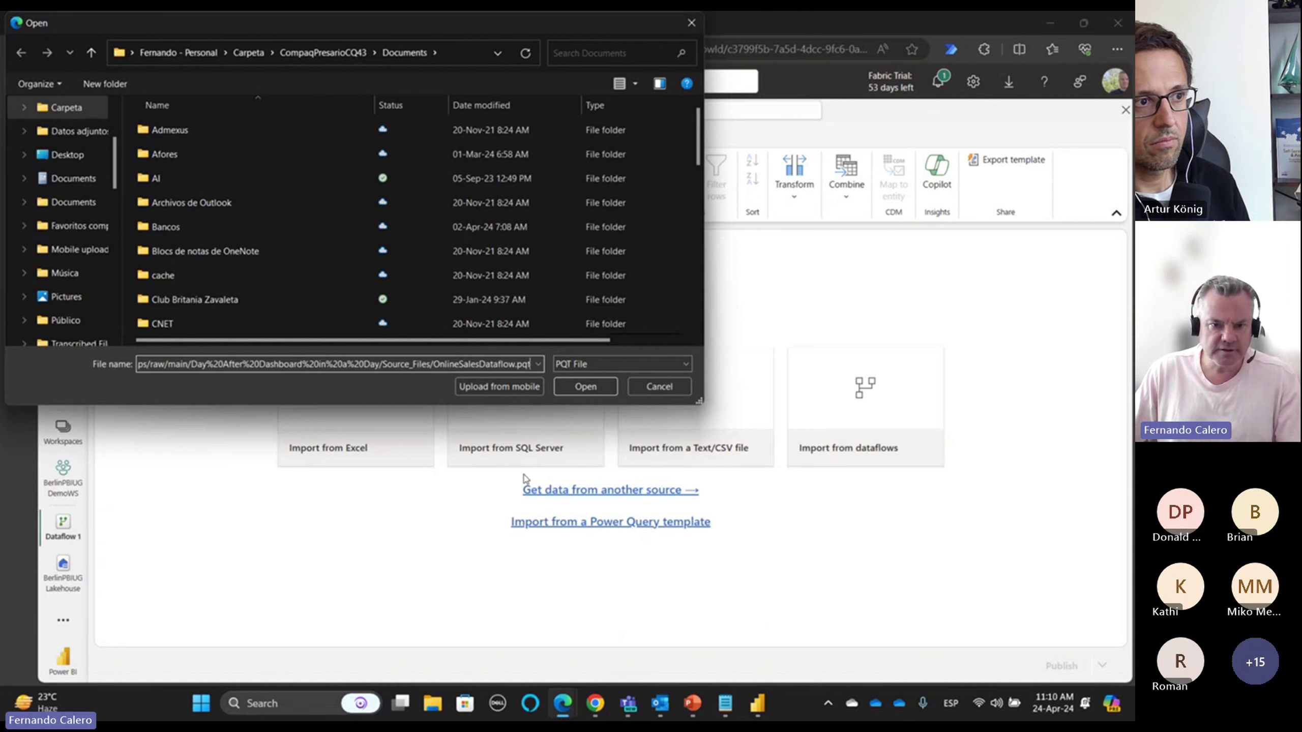
click(585, 387)
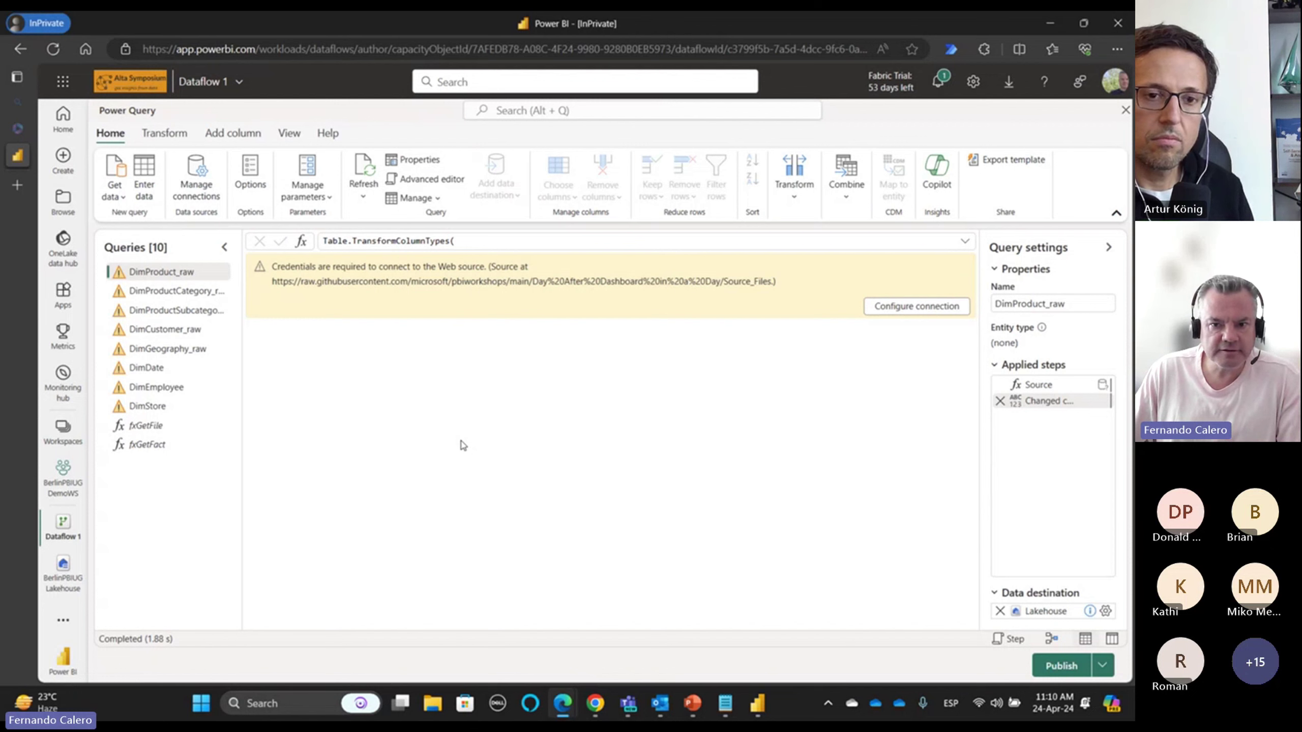
click(877, 314)
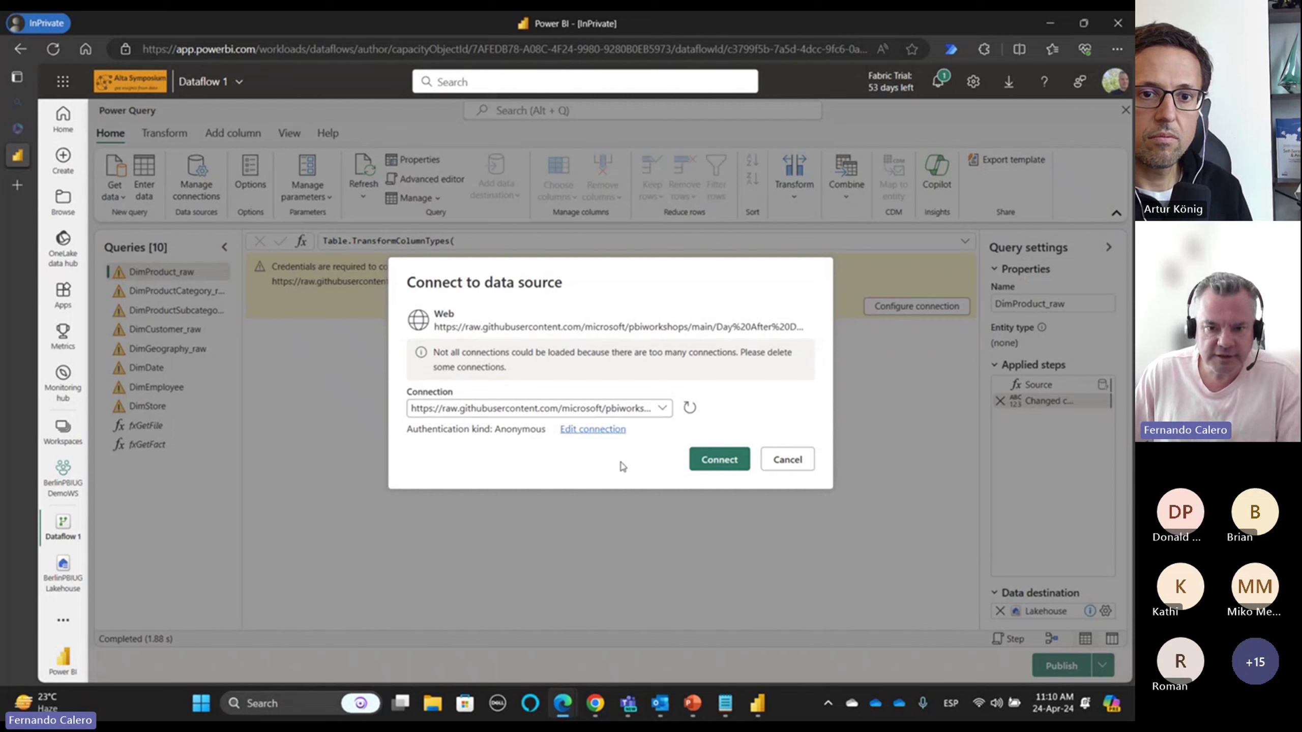
click(718, 459)
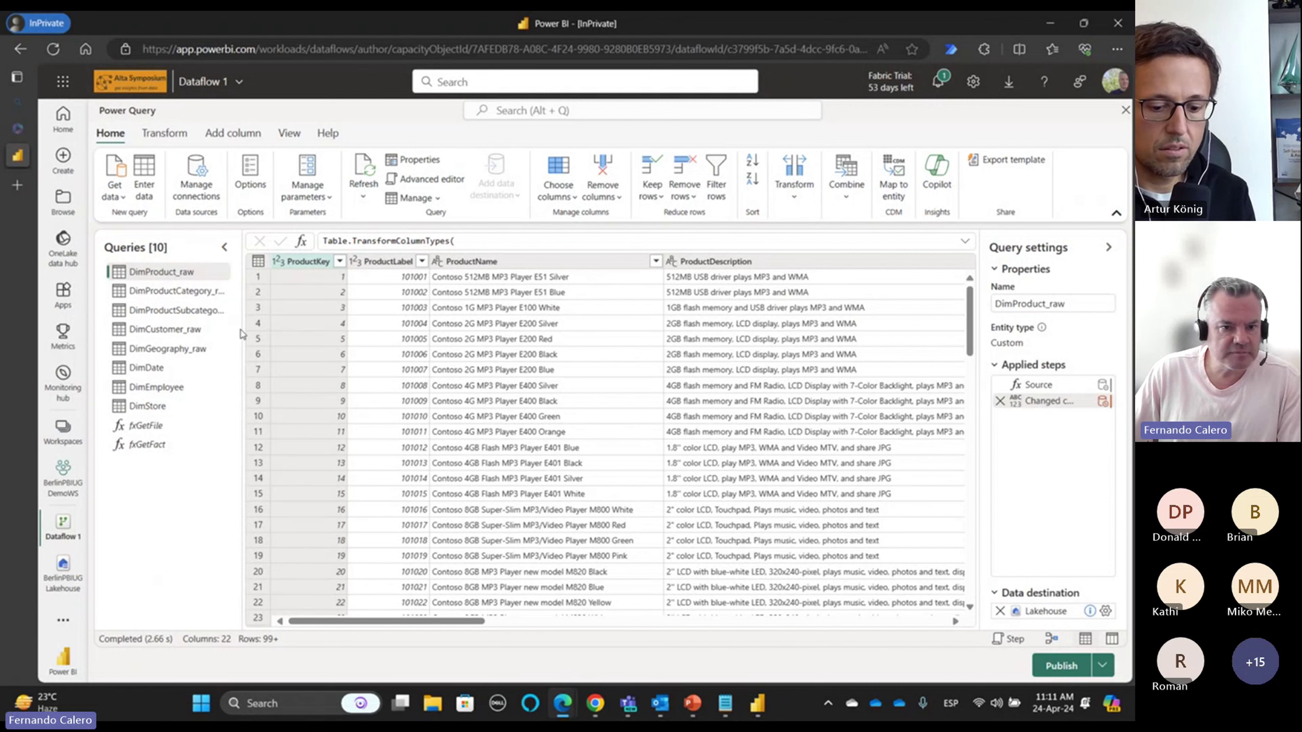
- Move the five queries from DimProduct_raw to DimGeography_raw into a new group named Raw
drag(256, 331, 267, 331)
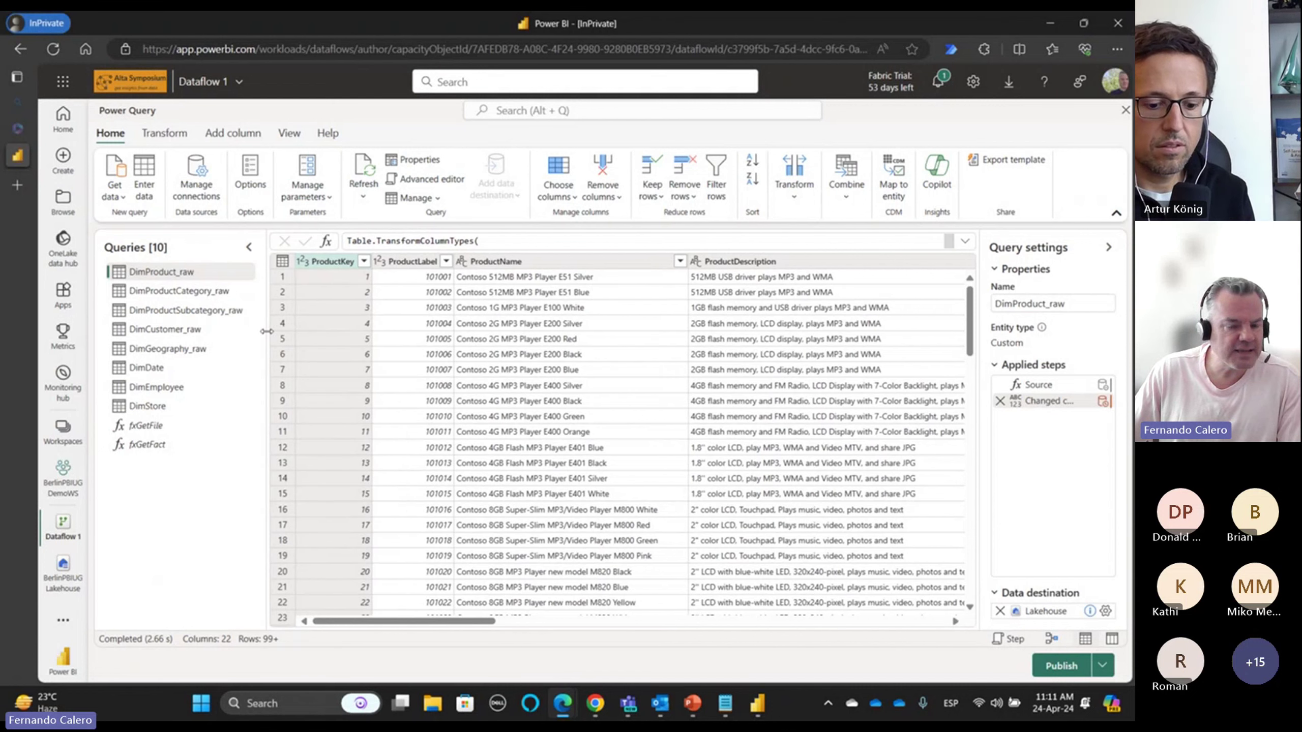
click(195, 348)
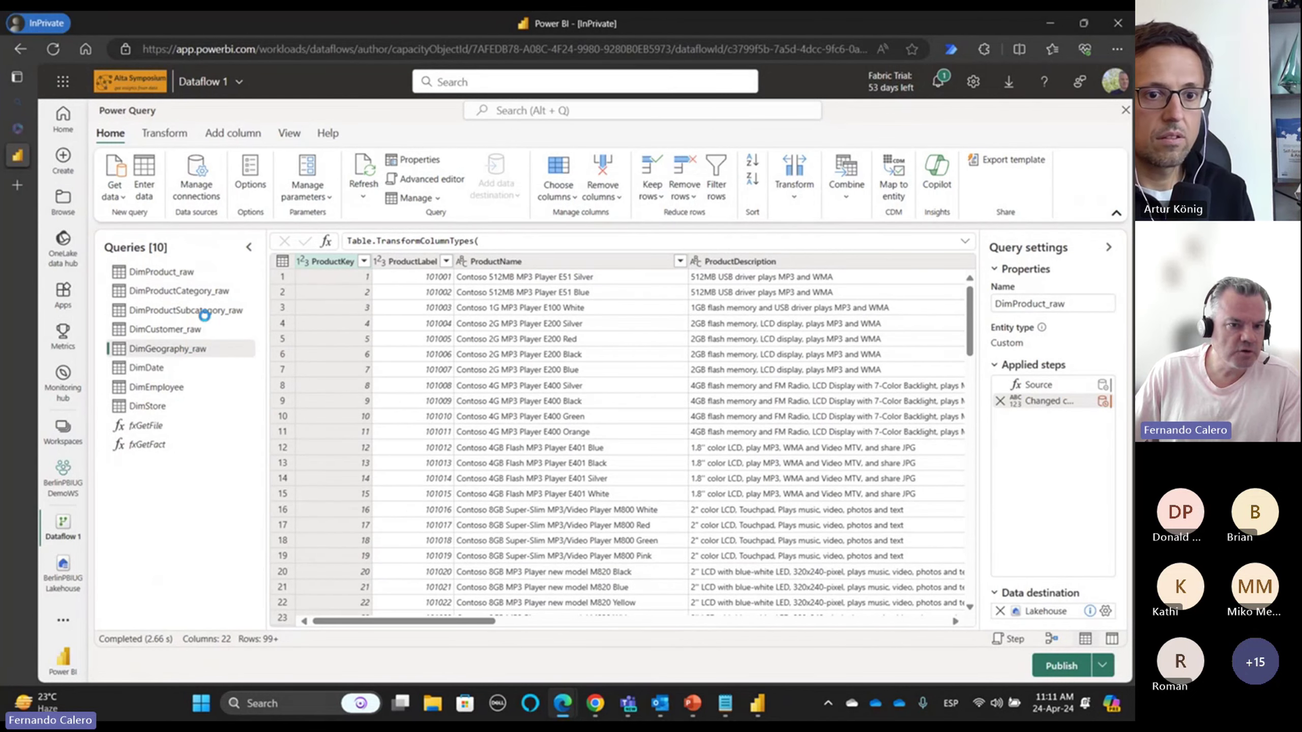
click(213, 272)
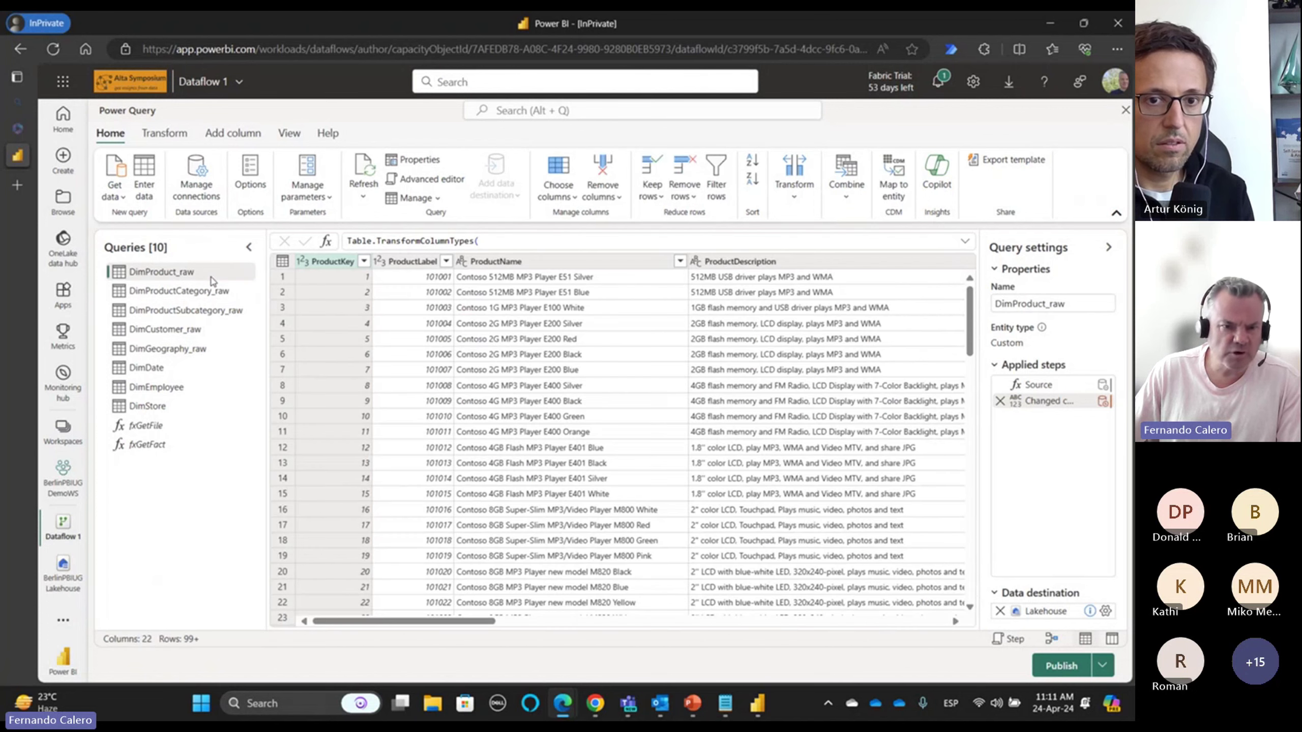
shift+click(172, 352)
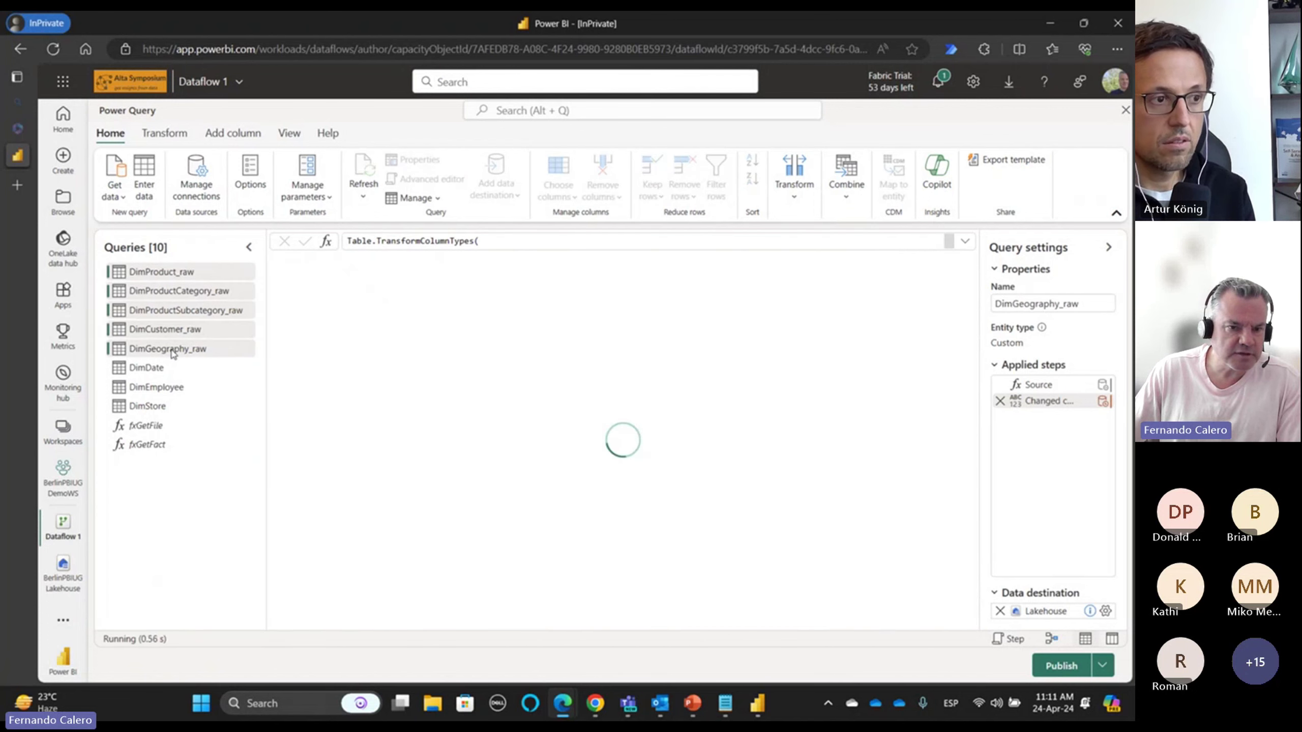
right_click(174, 354)
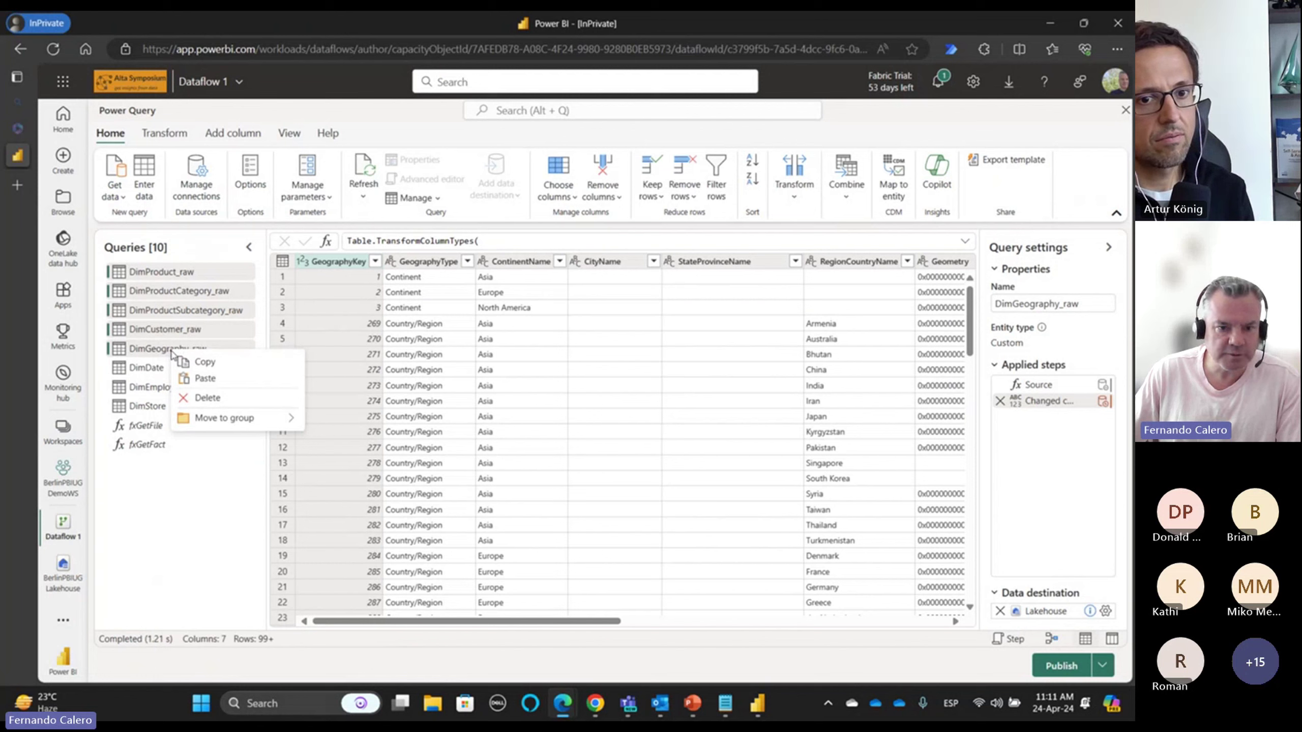
mouse_move(255, 423)
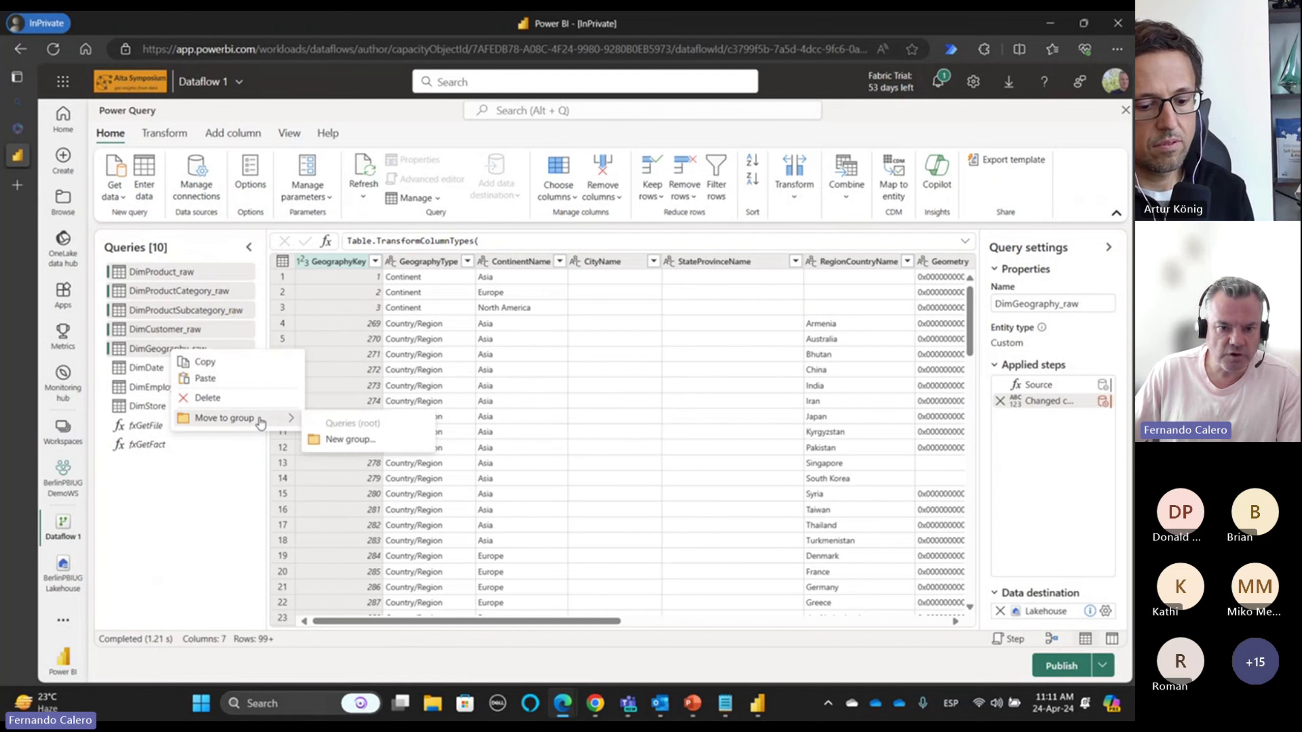
click(321, 439)
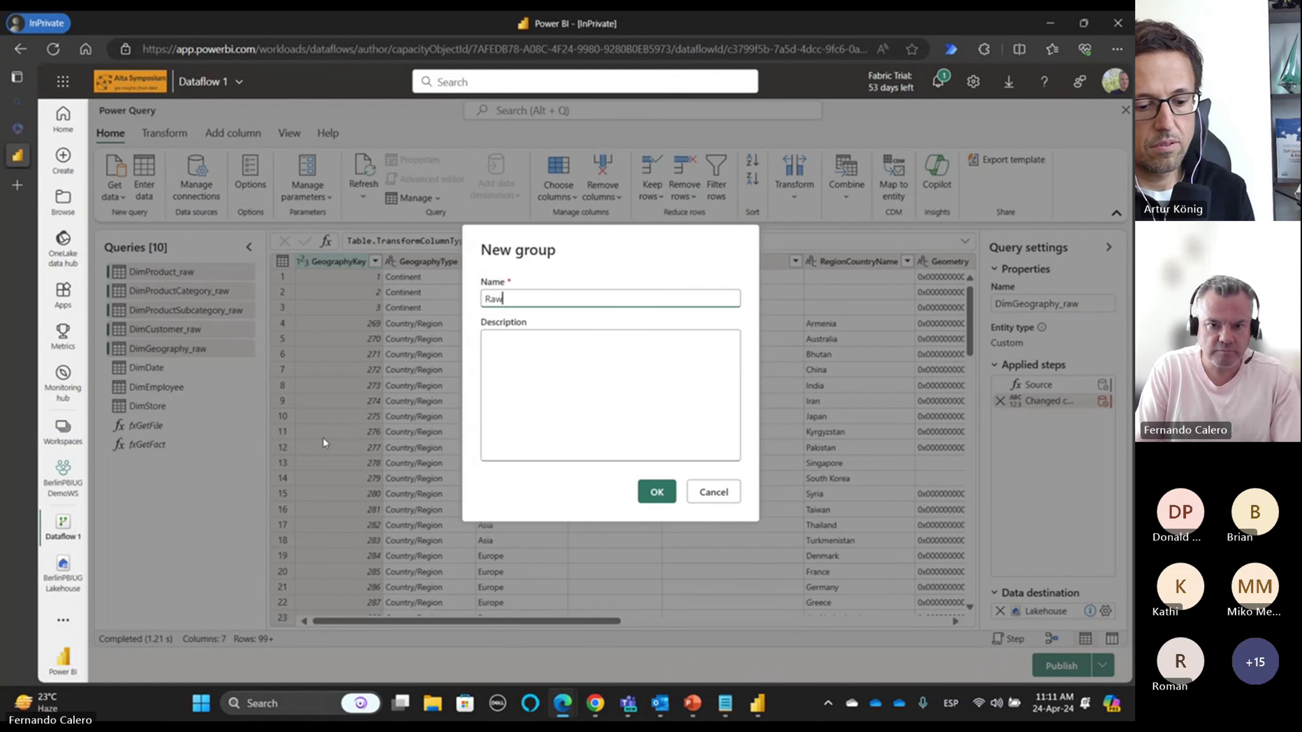
key(Return)
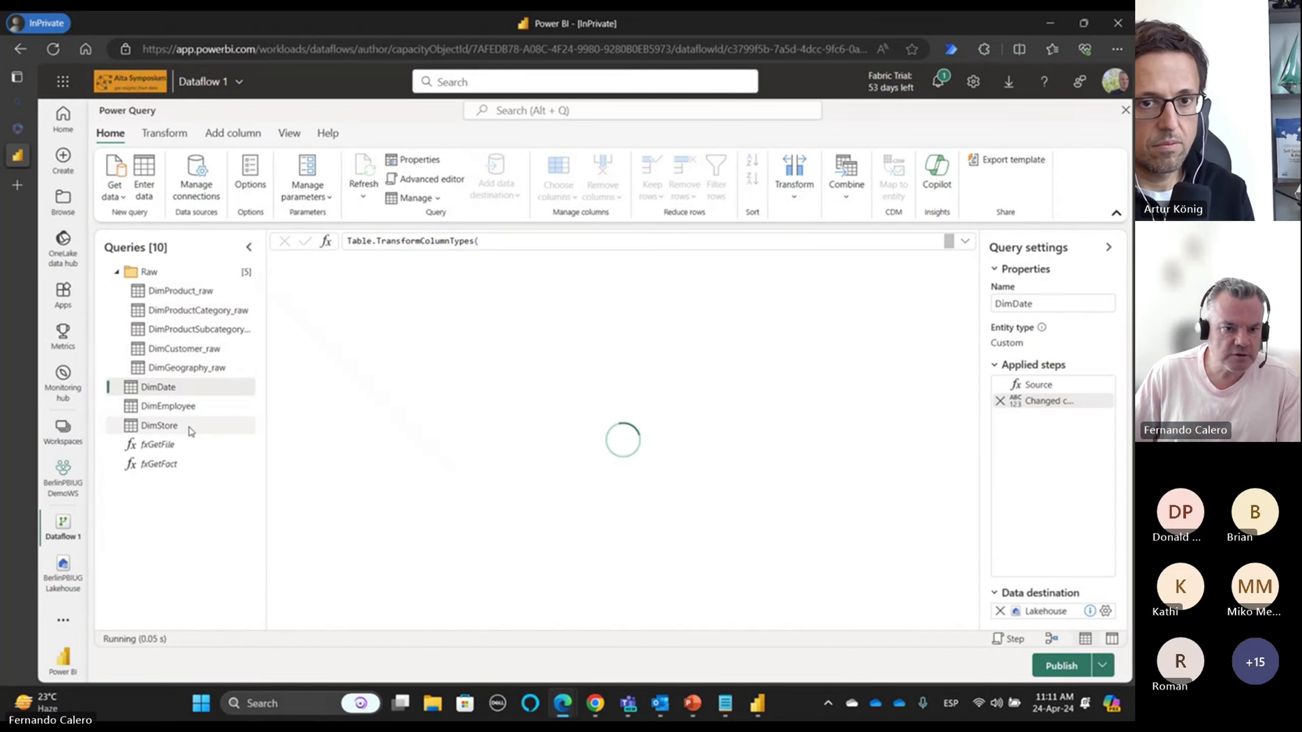
- Move the DimDate, DimEmployee and DimStore queries into a new group named Dimension
shift+click(191, 429)
right_click(190, 430)
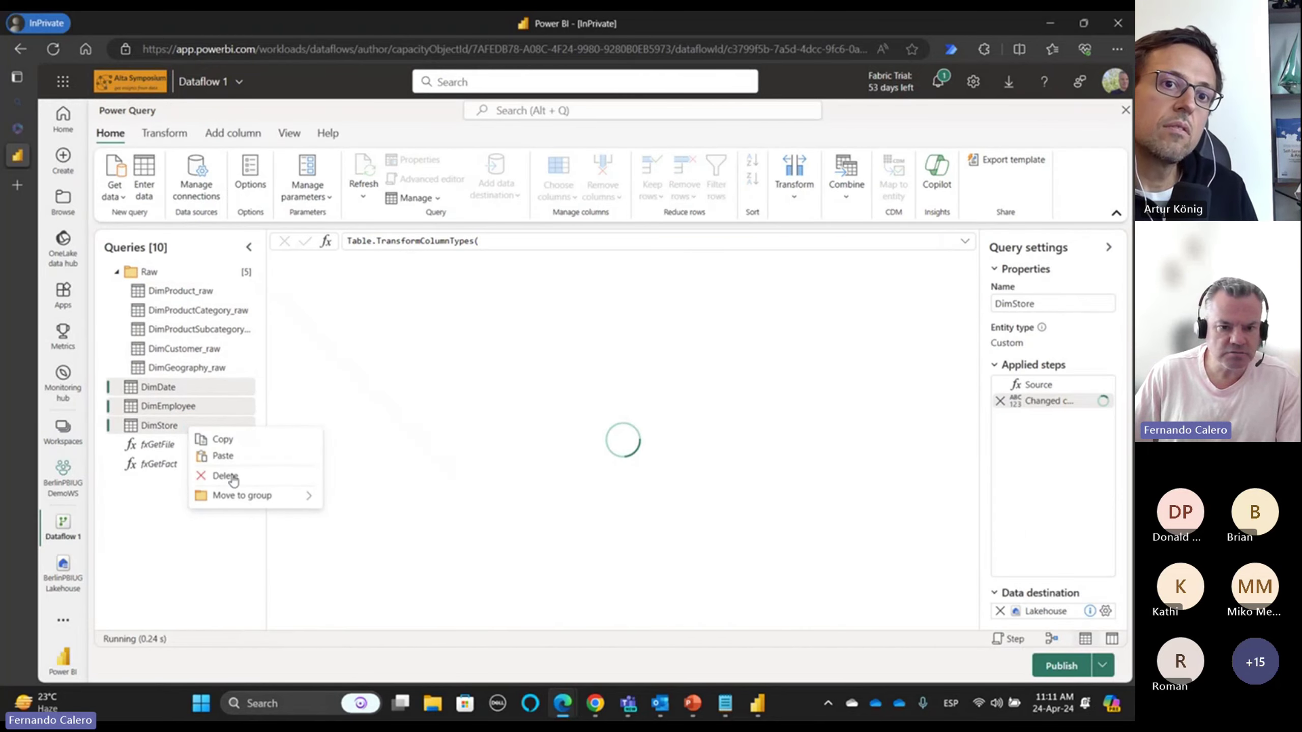
mouse_move(257, 496)
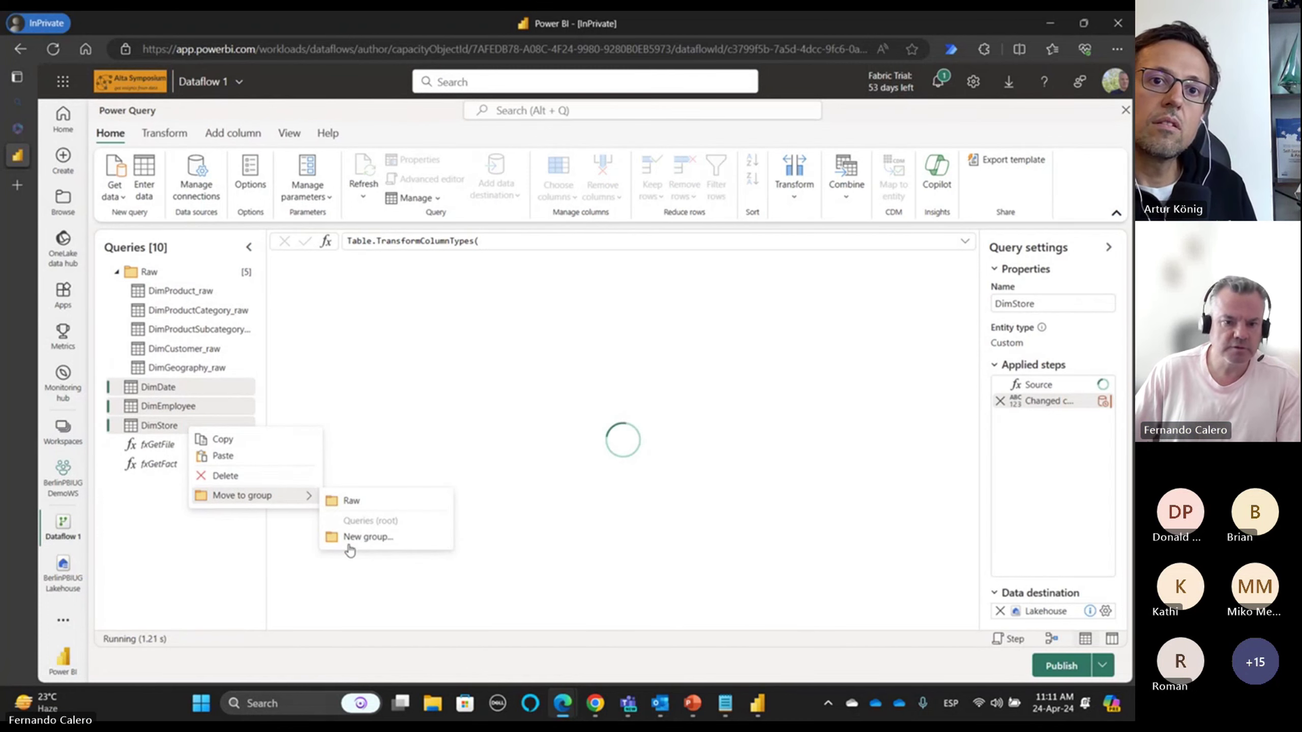
click(350, 544)
text(Dime)
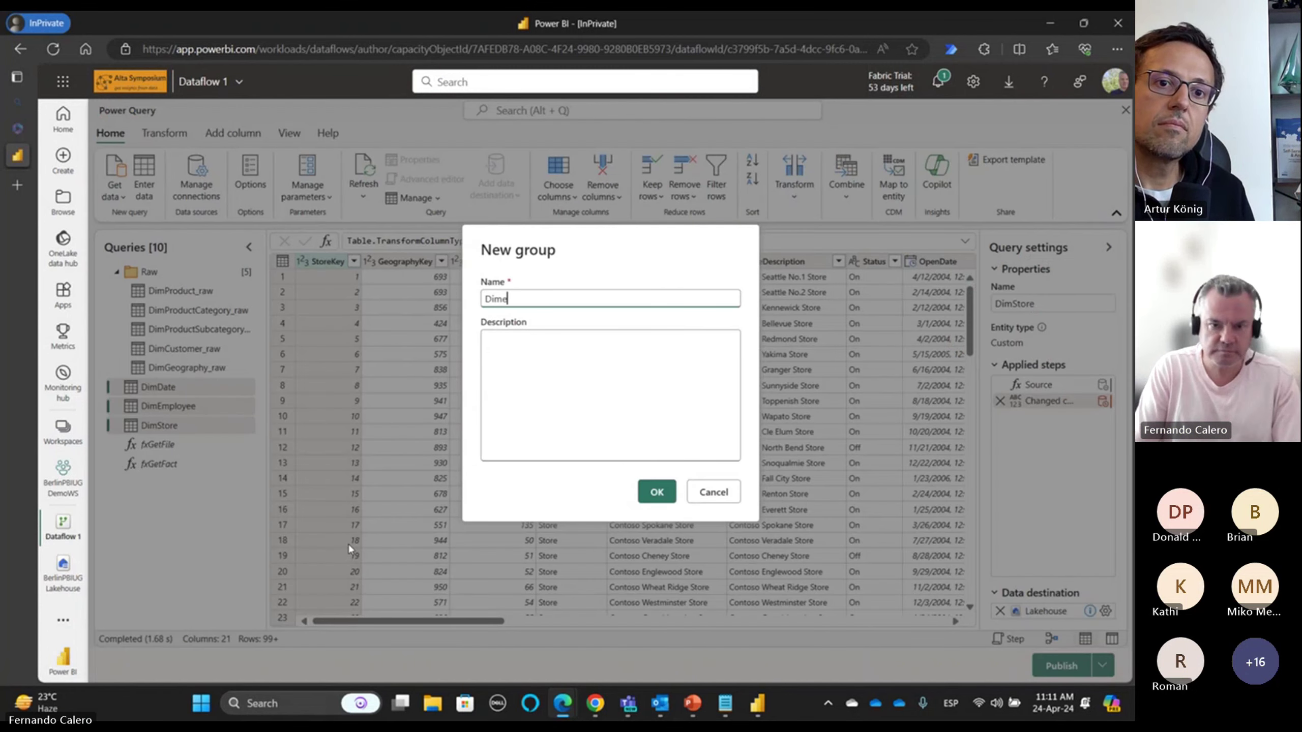
text(nsion)
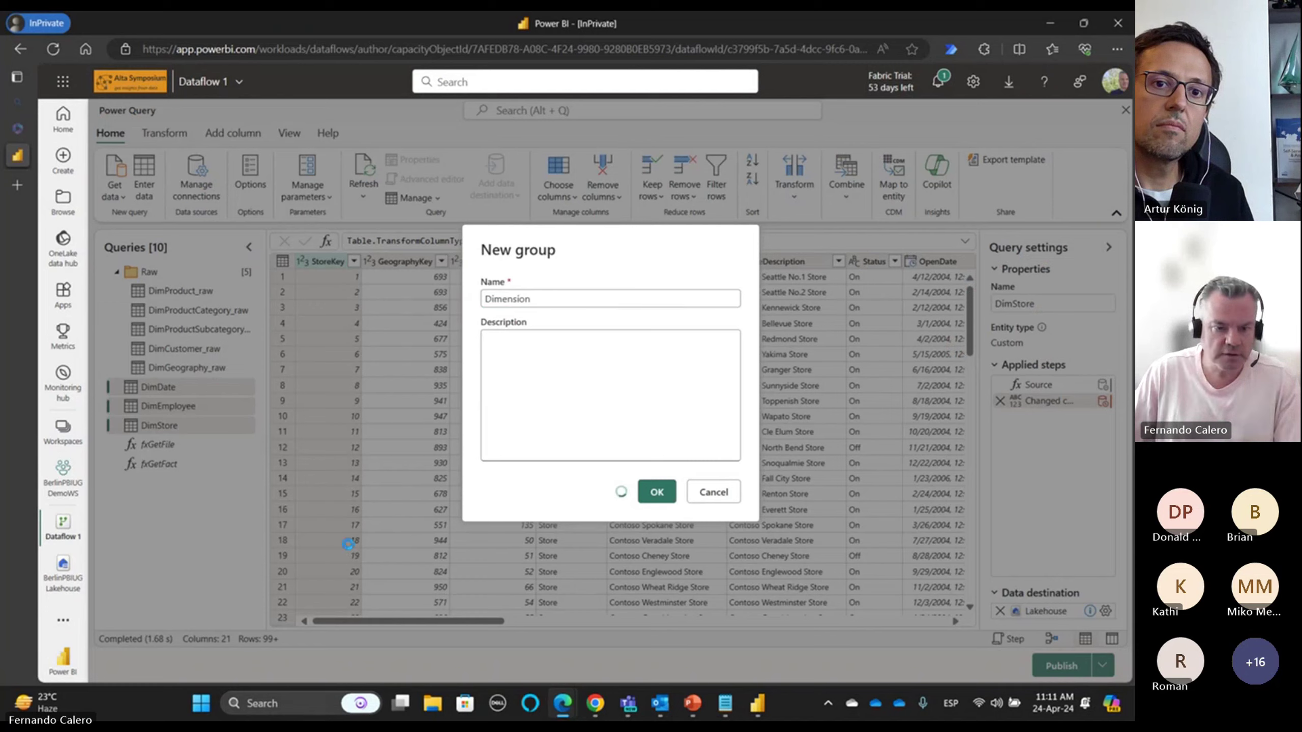
click(644, 492)
- Move the fxGetFile and fxGetFact functions into a new group named Functions, and collapse that group
click(165, 463)
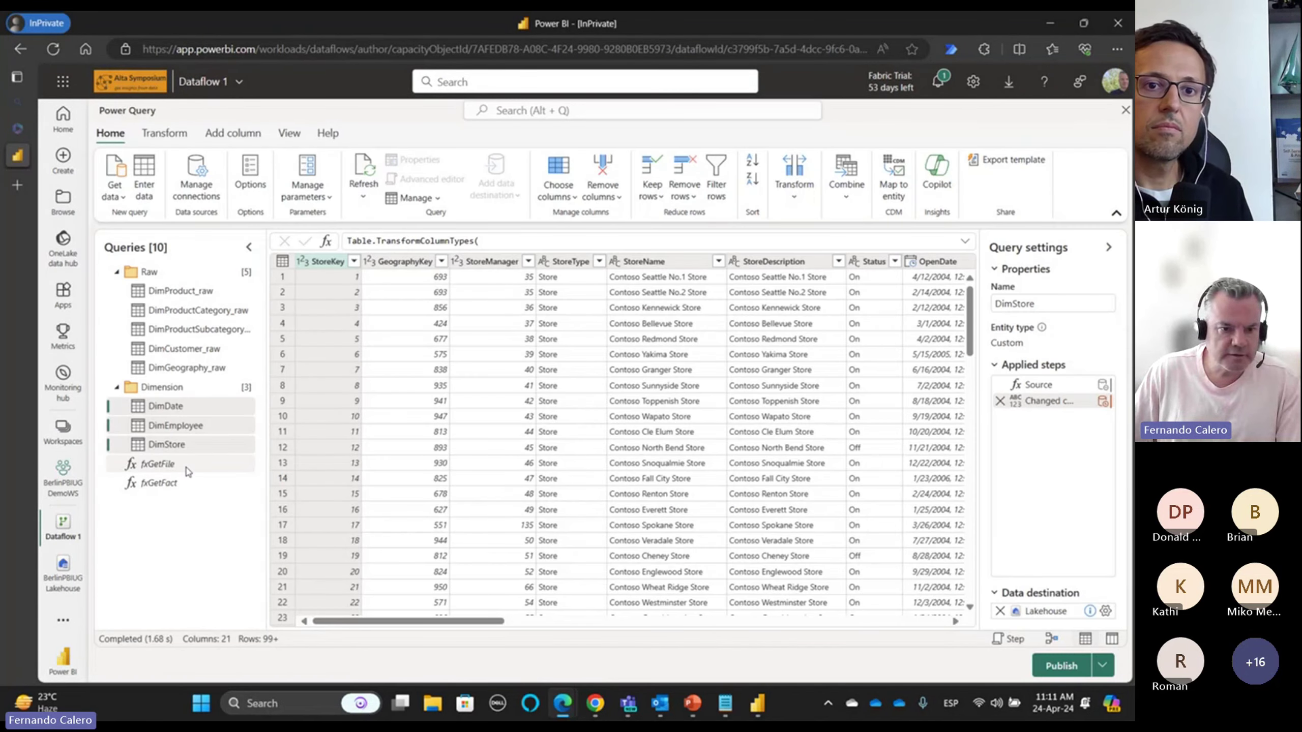
right_click(180, 483)
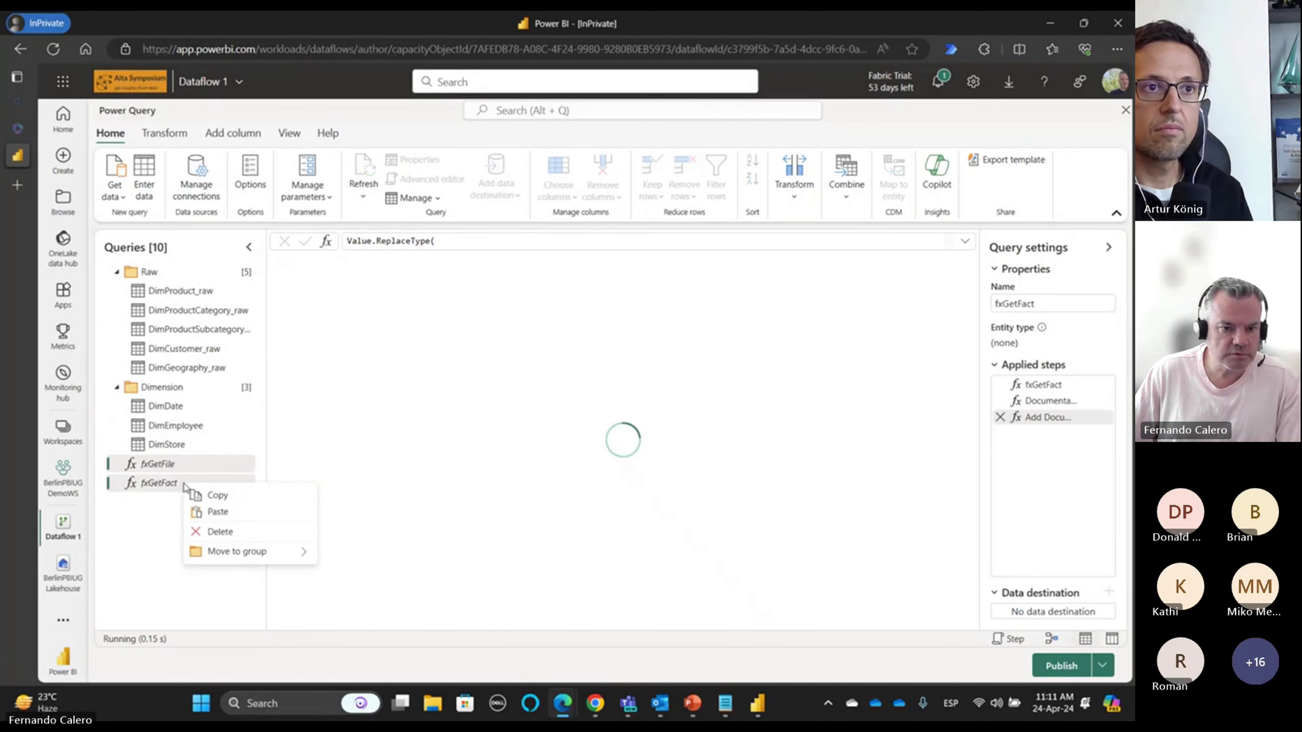
mouse_move(294, 556)
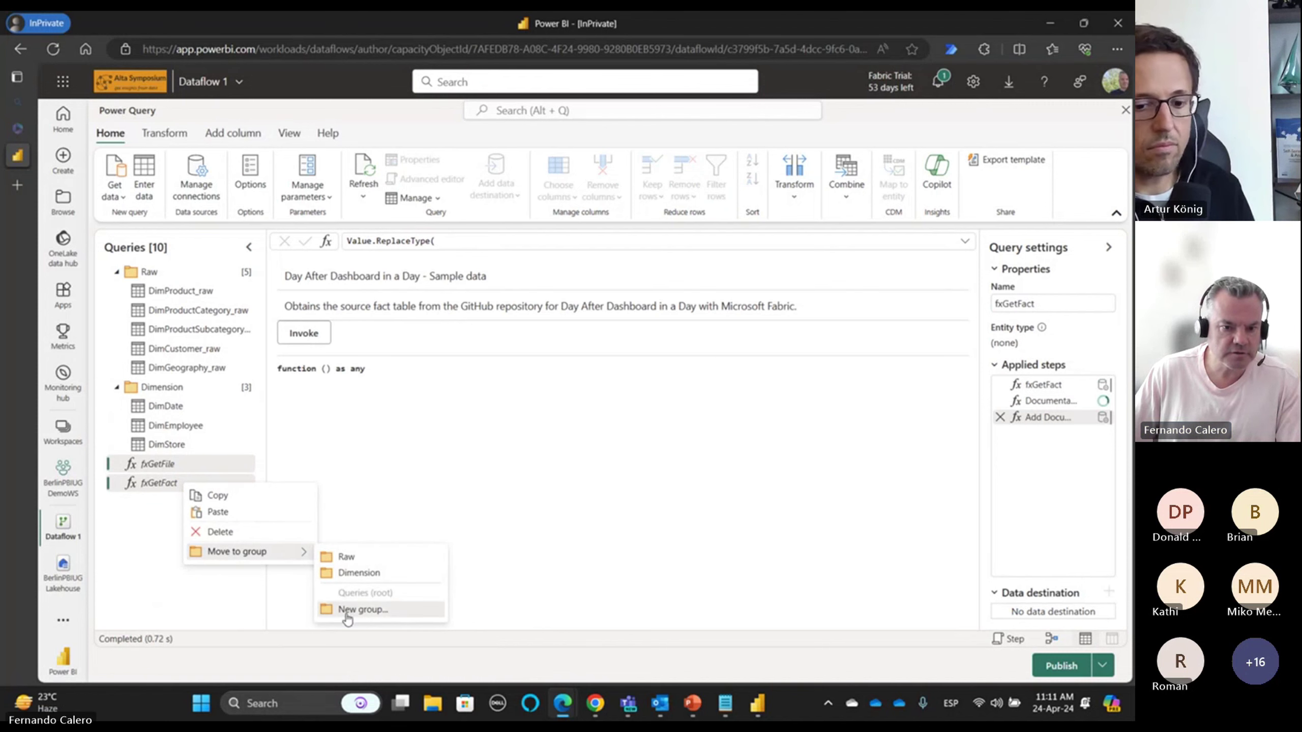
click(346, 610)
text(Functions)
key(Return)
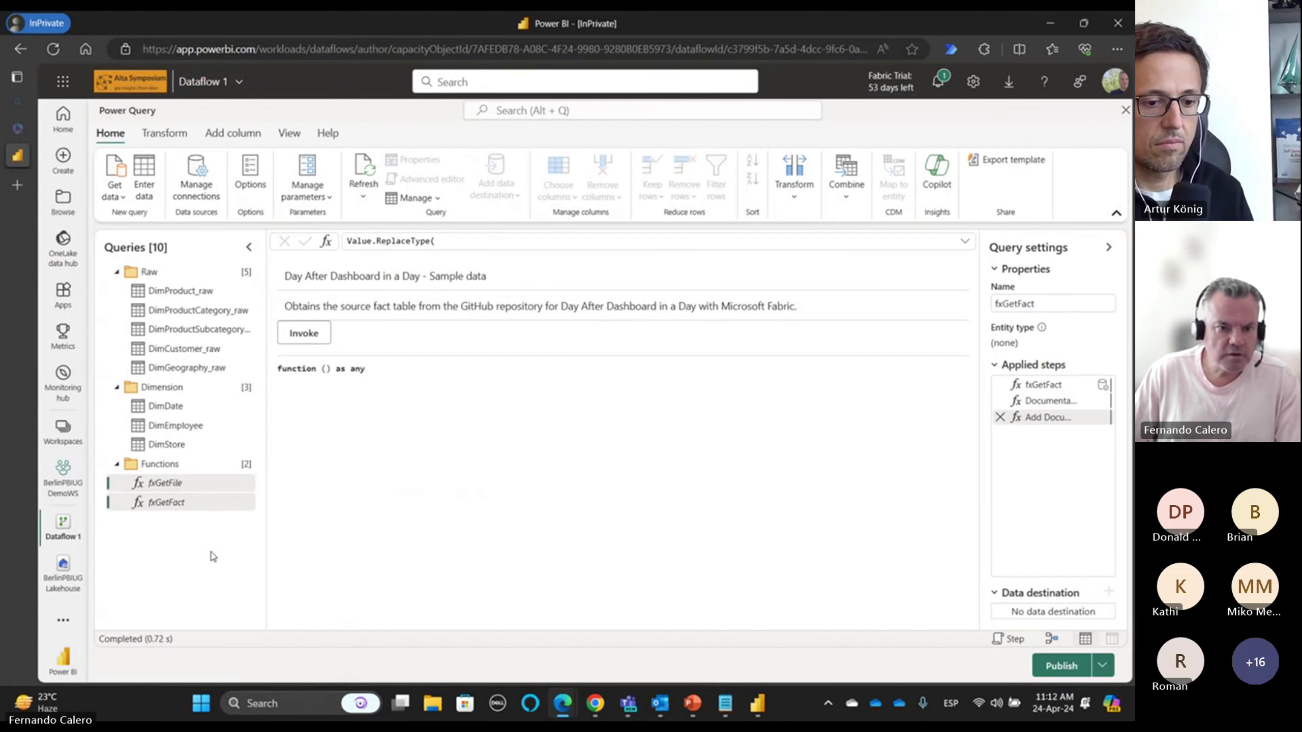
click(117, 465)
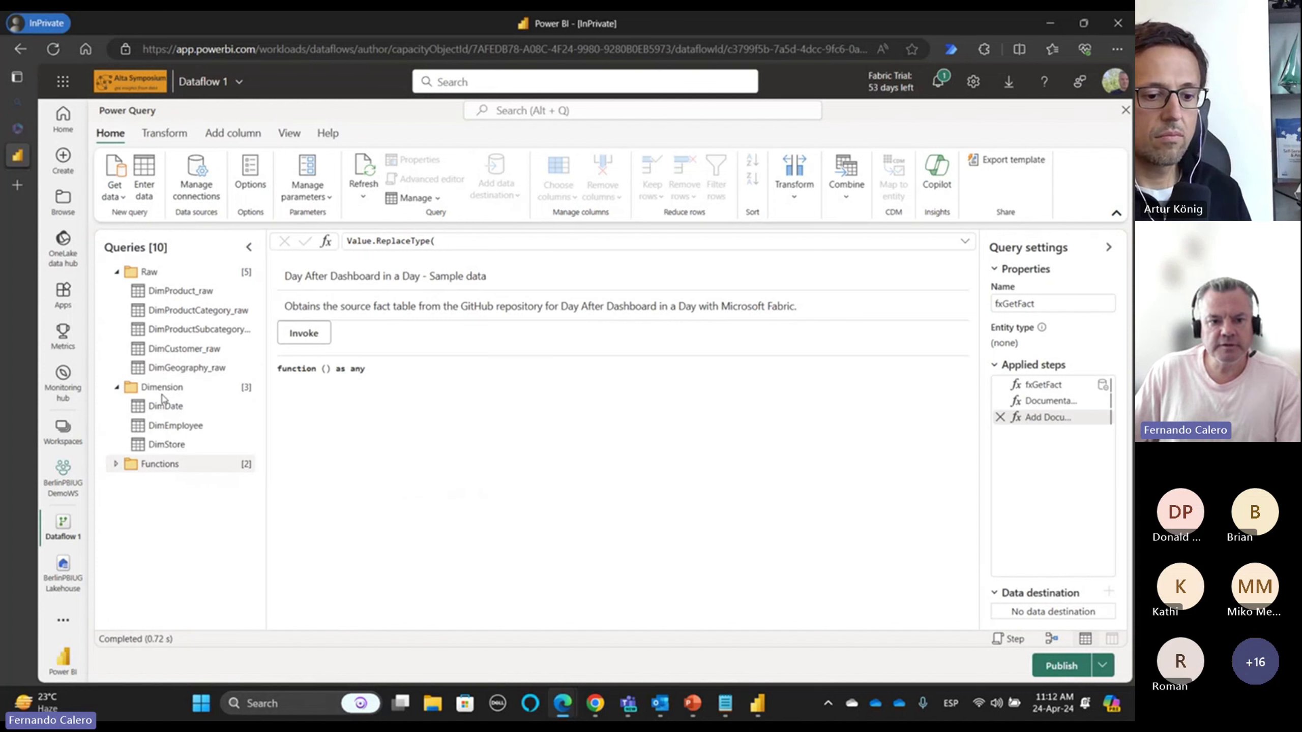
- Merge DimProduct_raw with DimProductSubcategory_raw as a new query, using a left outer join and the suggested ProductSubcategoryKey mapping
click(183, 292)
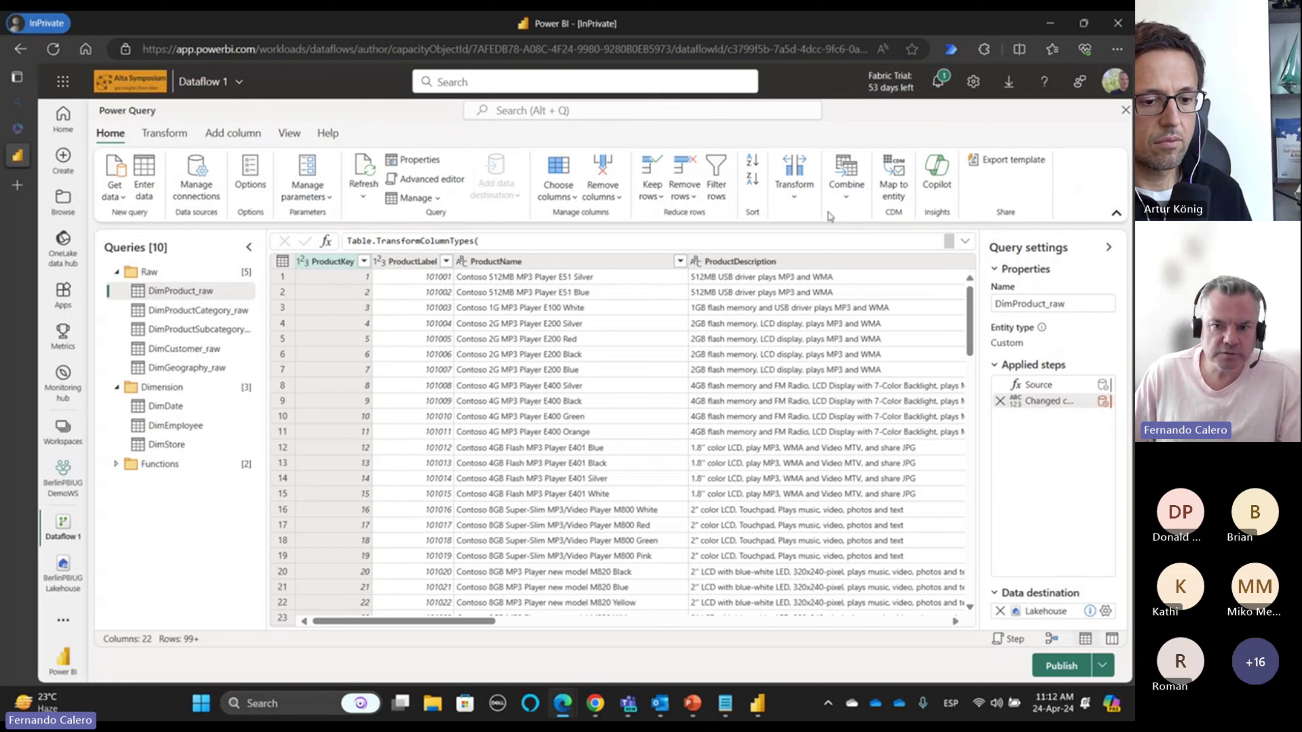
click(847, 200)
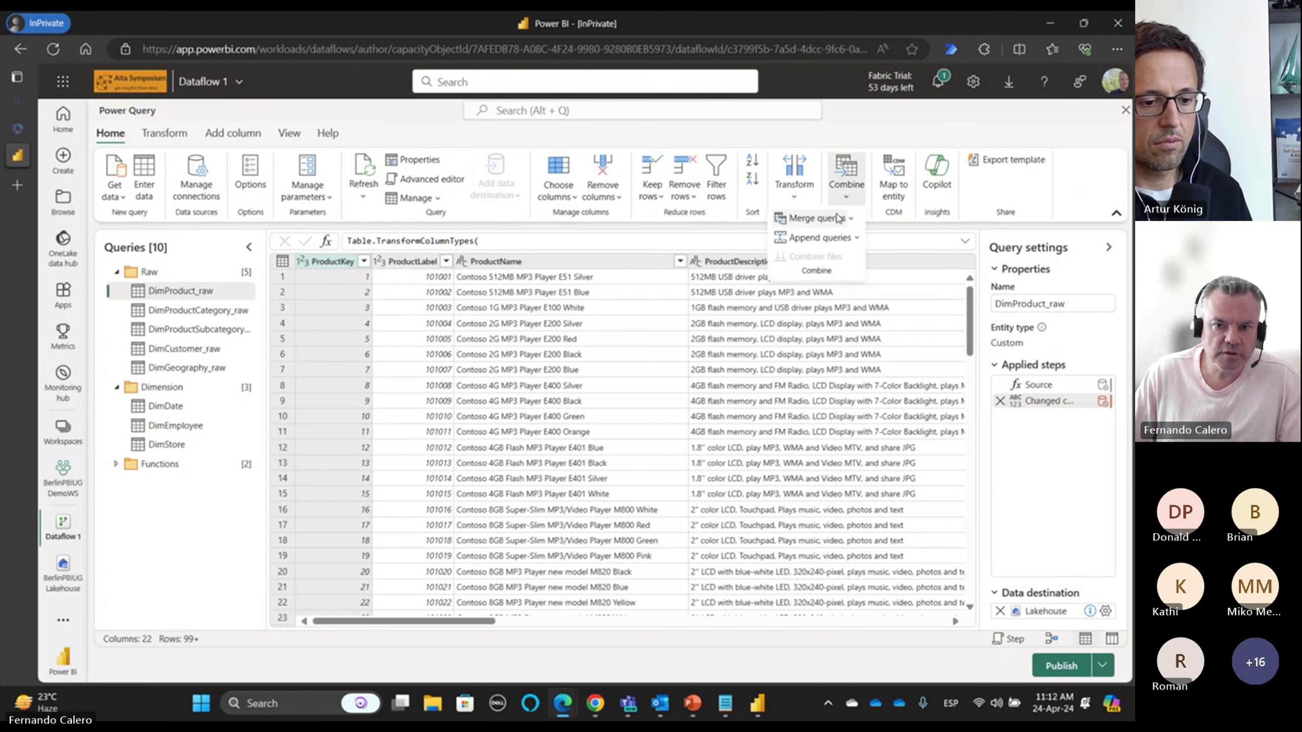
click(852, 225)
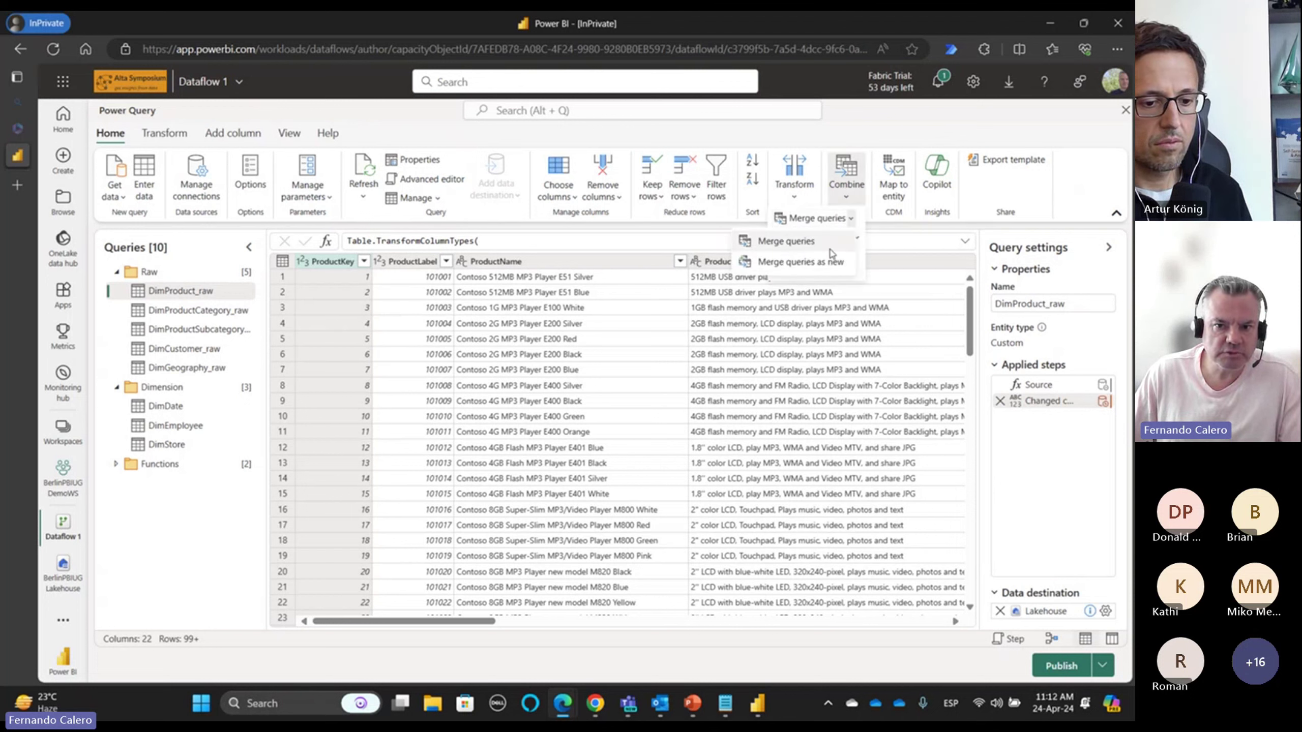
click(830, 267)
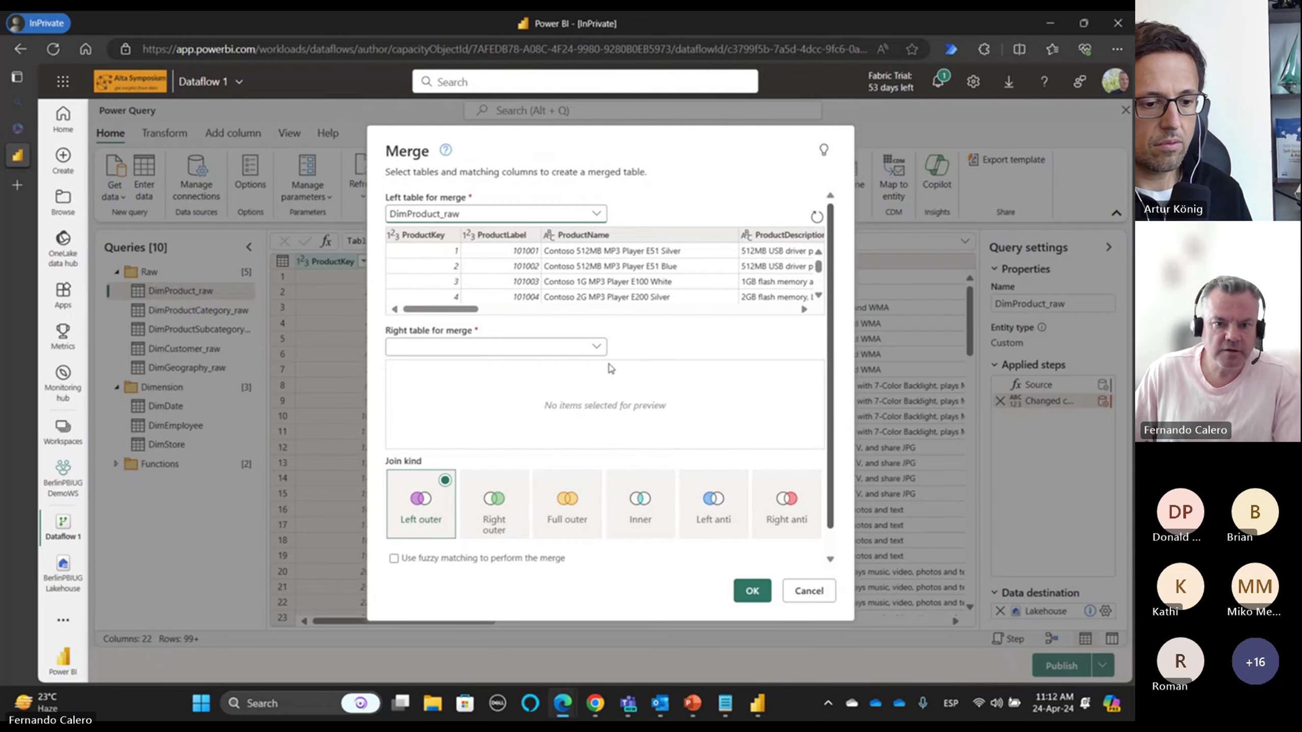
click(596, 347)
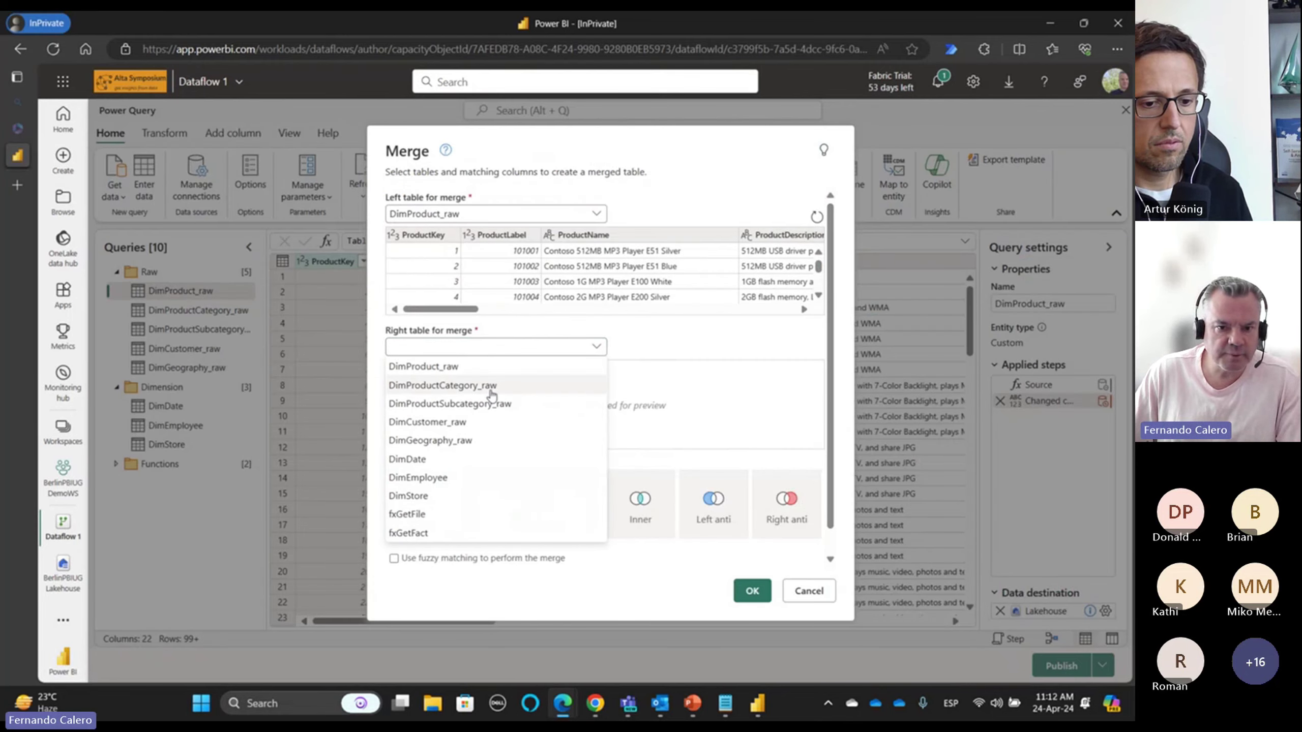
click(483, 404)
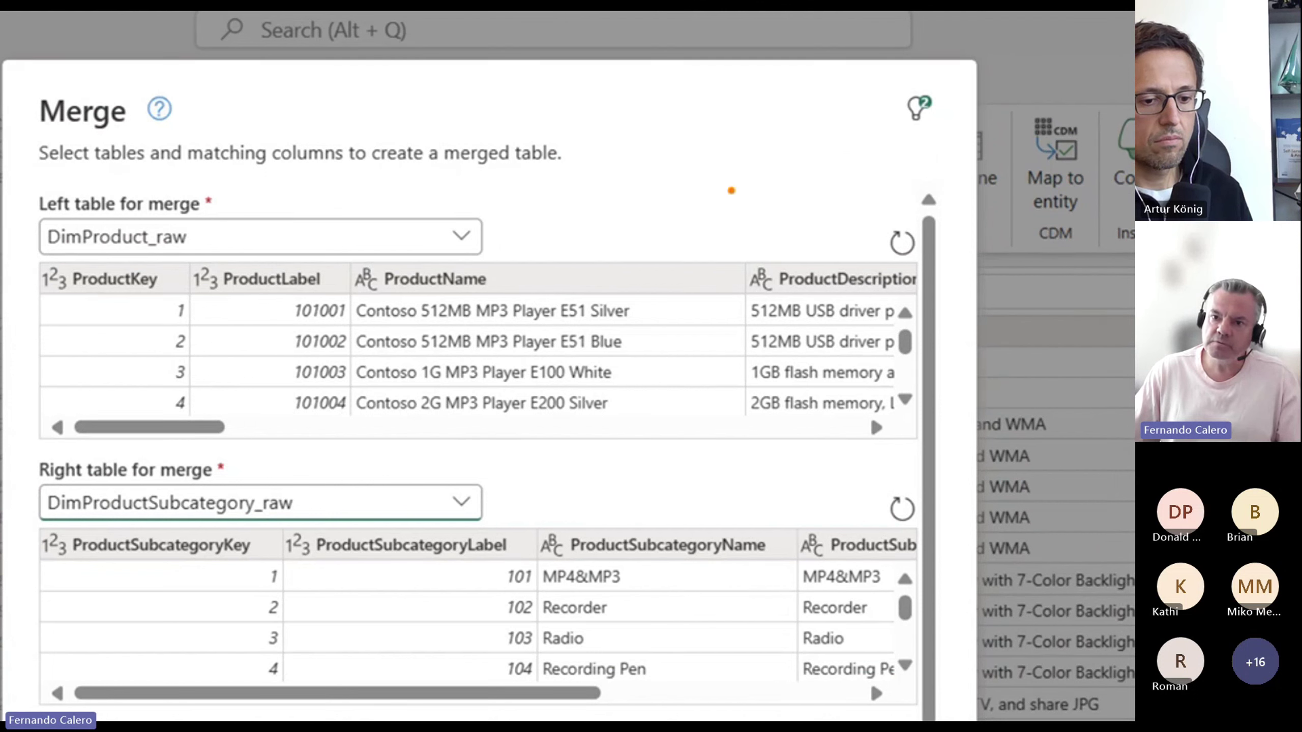
drag(861, 90, 967, 148)
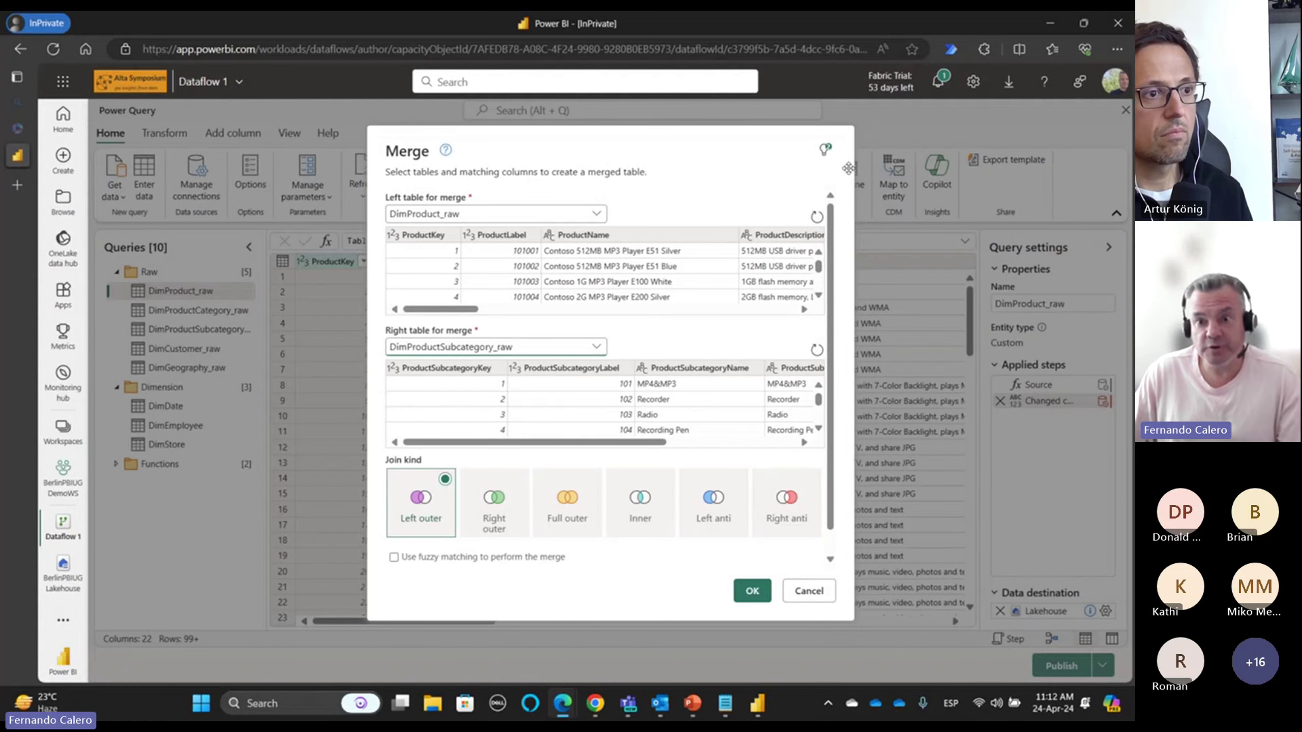
click(825, 151)
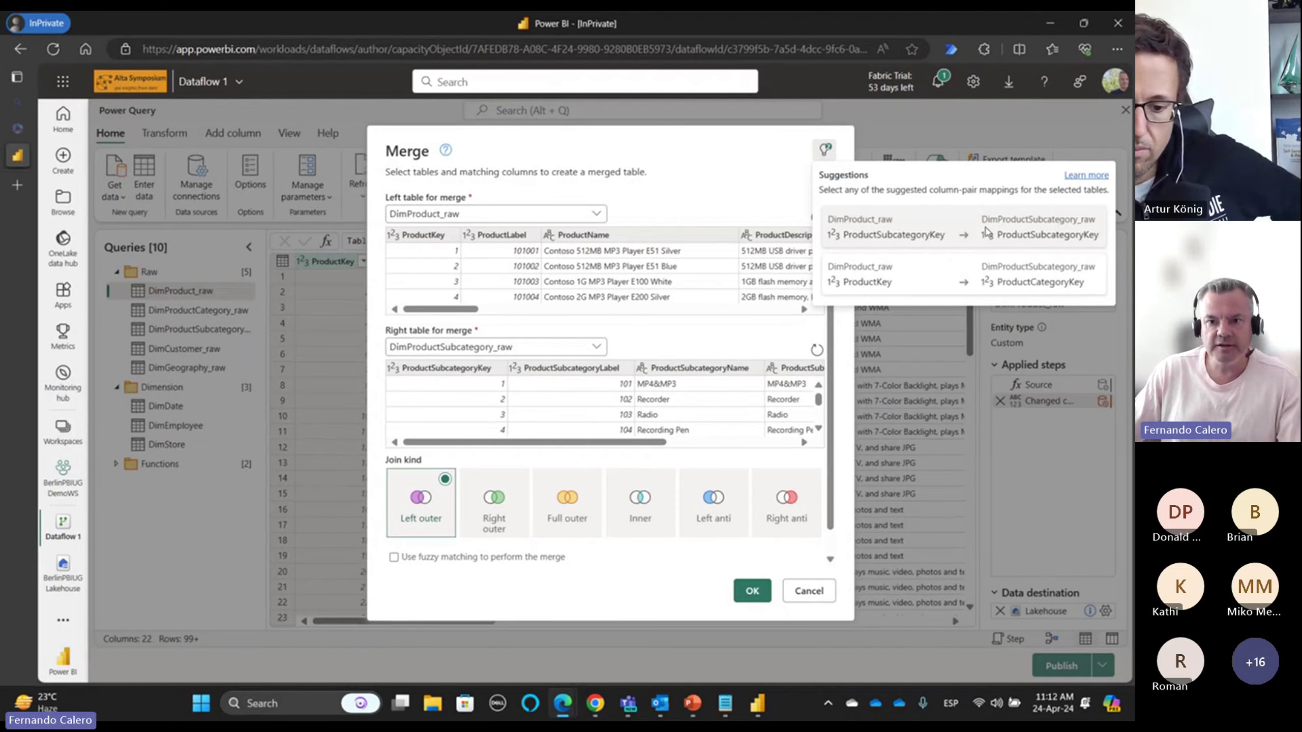
click(881, 229)
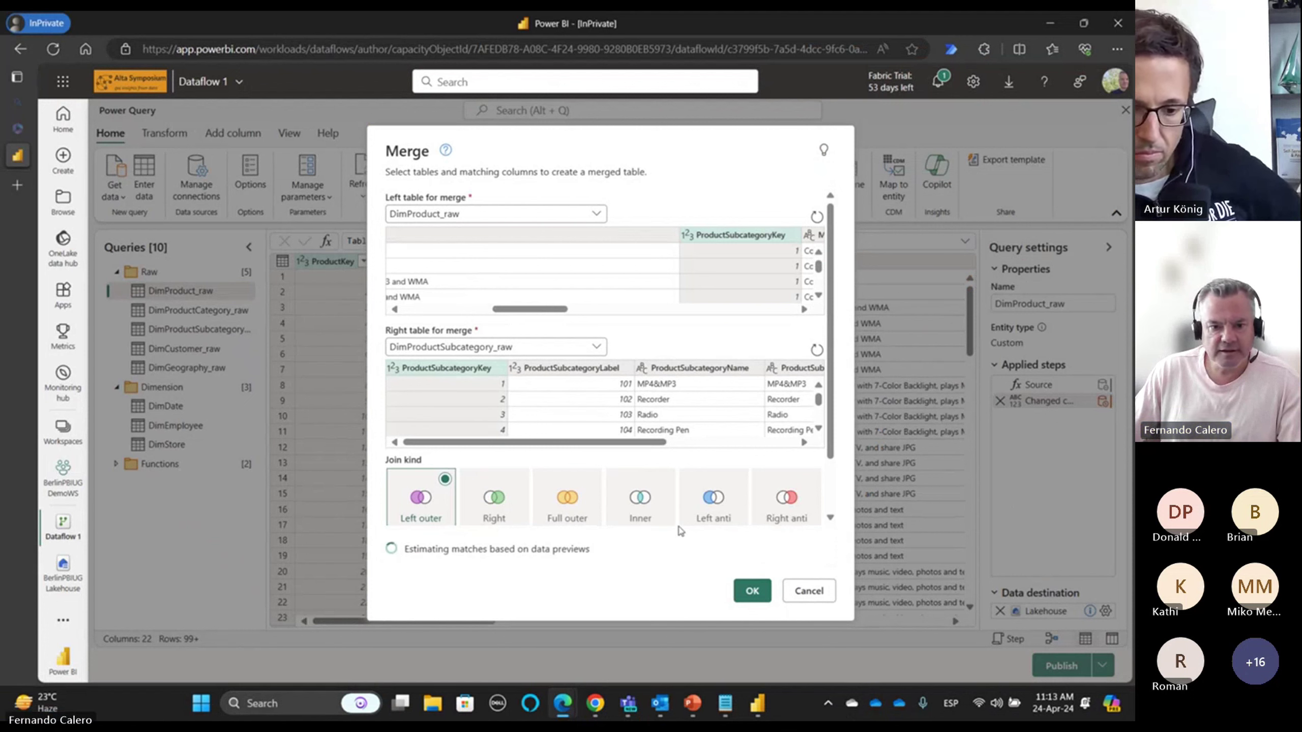
click(752, 591)
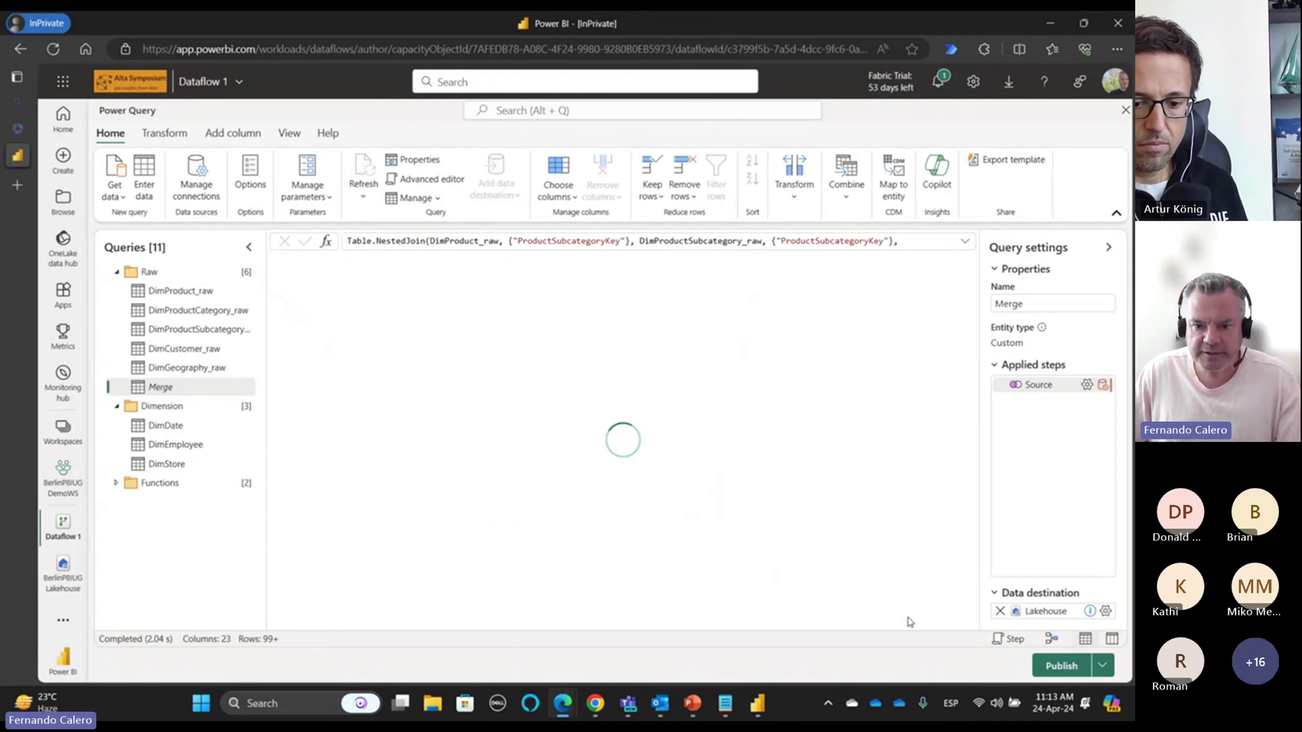
- Expand the DimProductSubcategory_raw column of the merged query to only ProductSubcategoryName and ProductCategoryKey
click(940, 622)
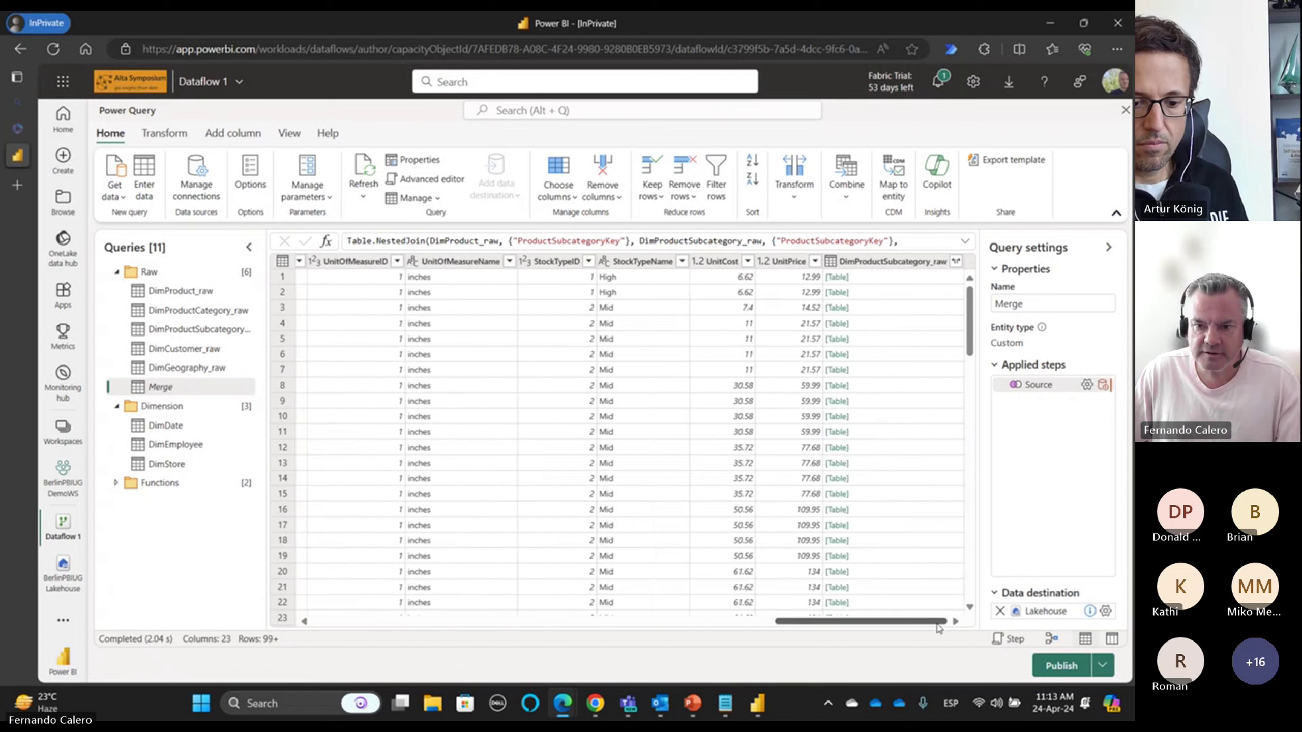
click(957, 262)
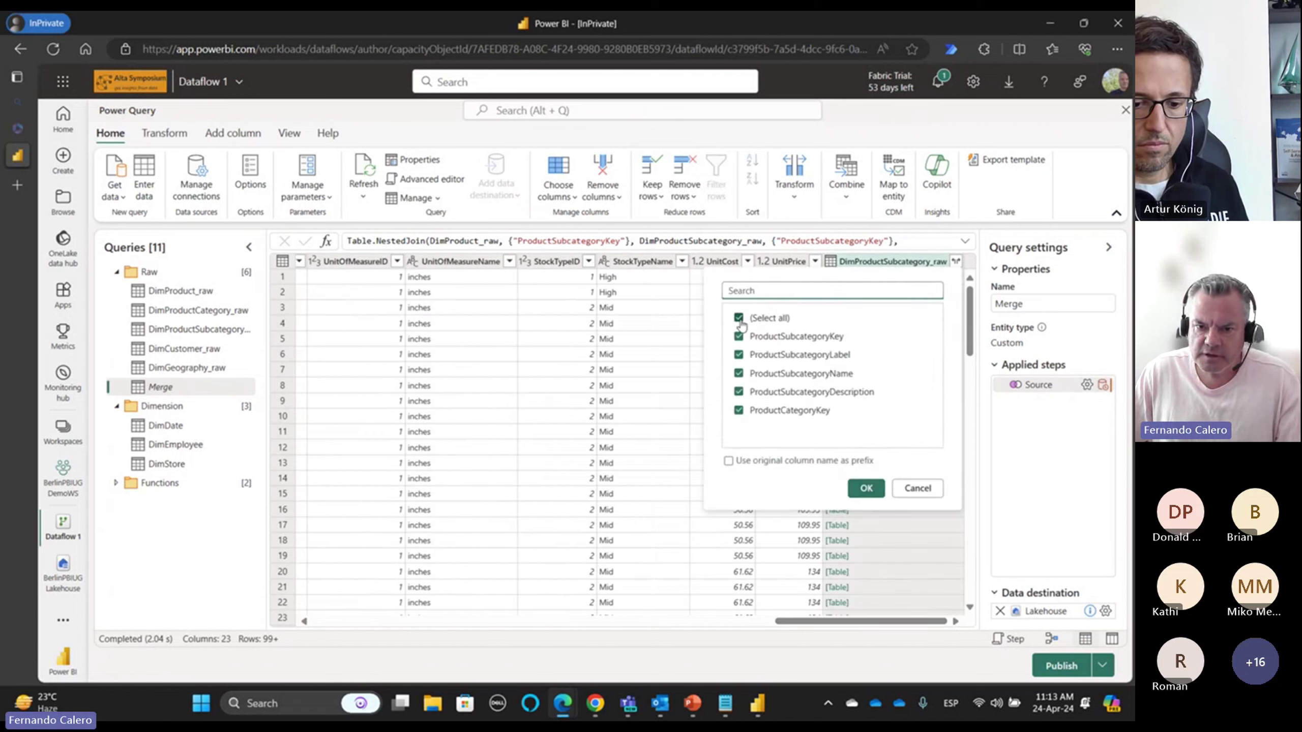
click(739, 319)
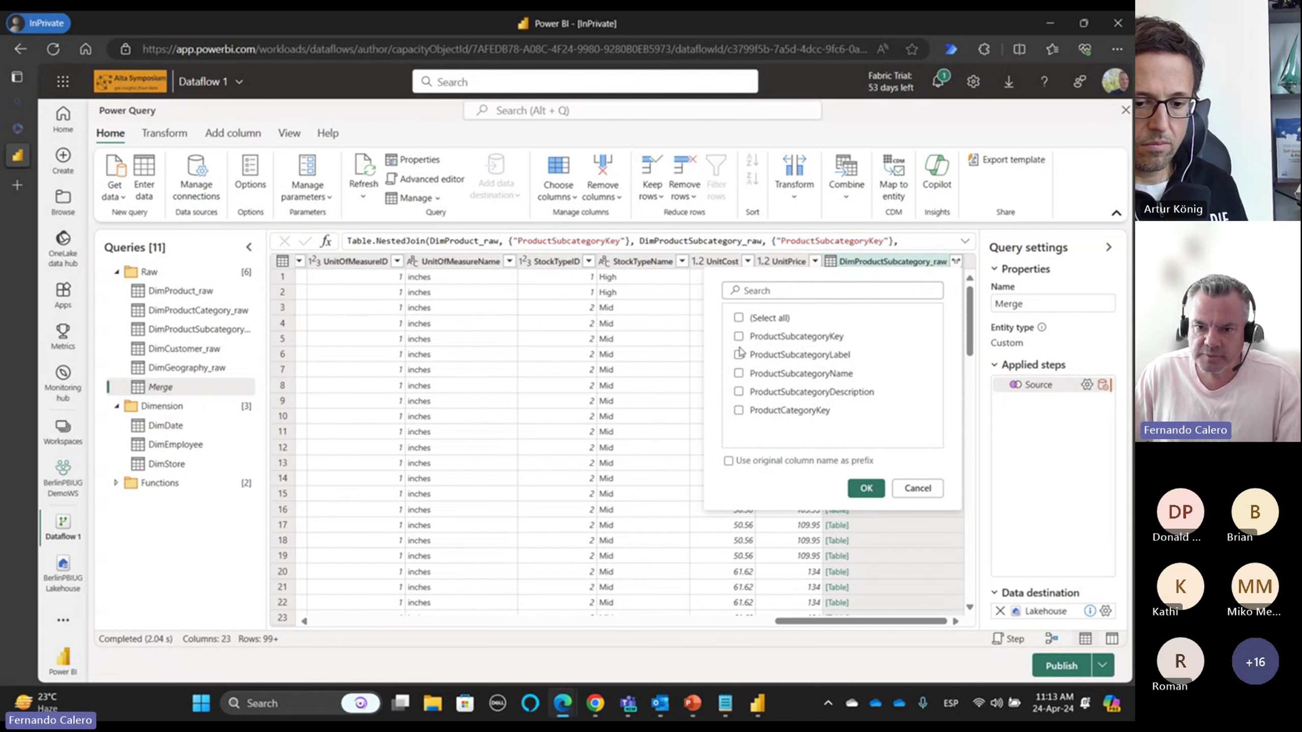
click(738, 374)
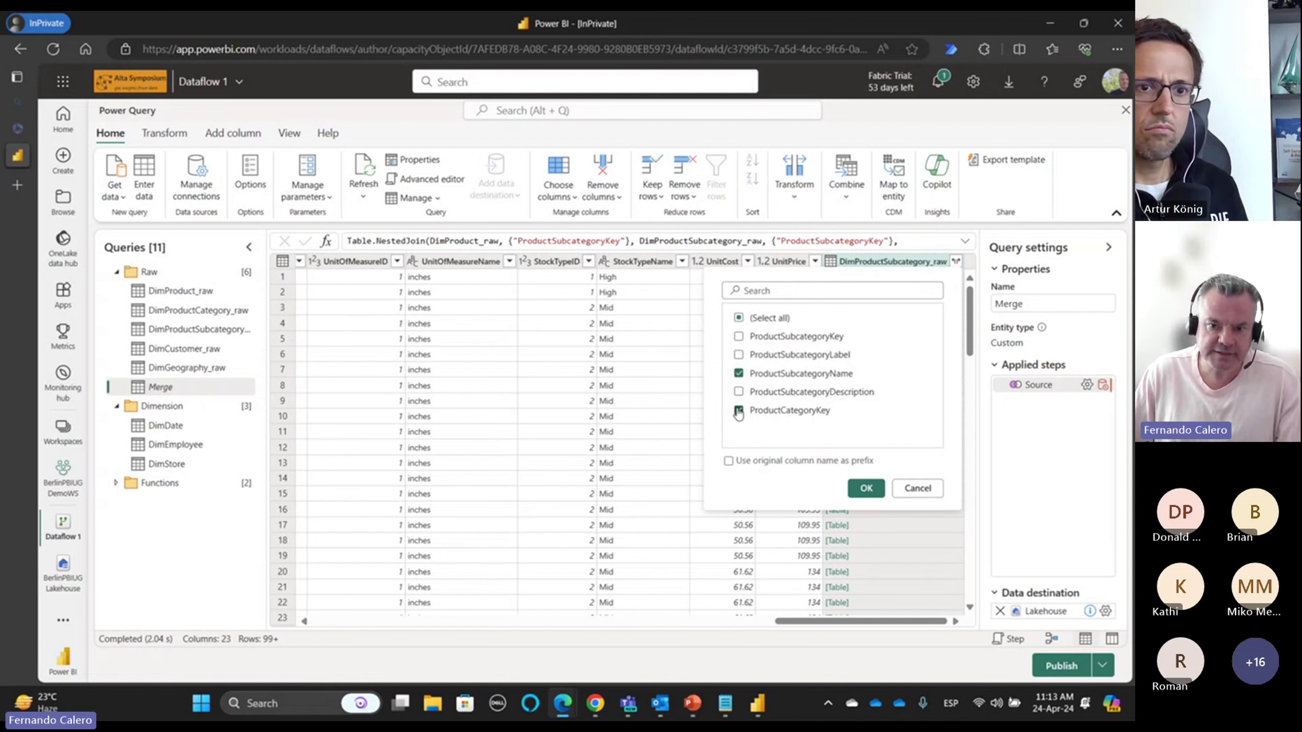
click(863, 489)
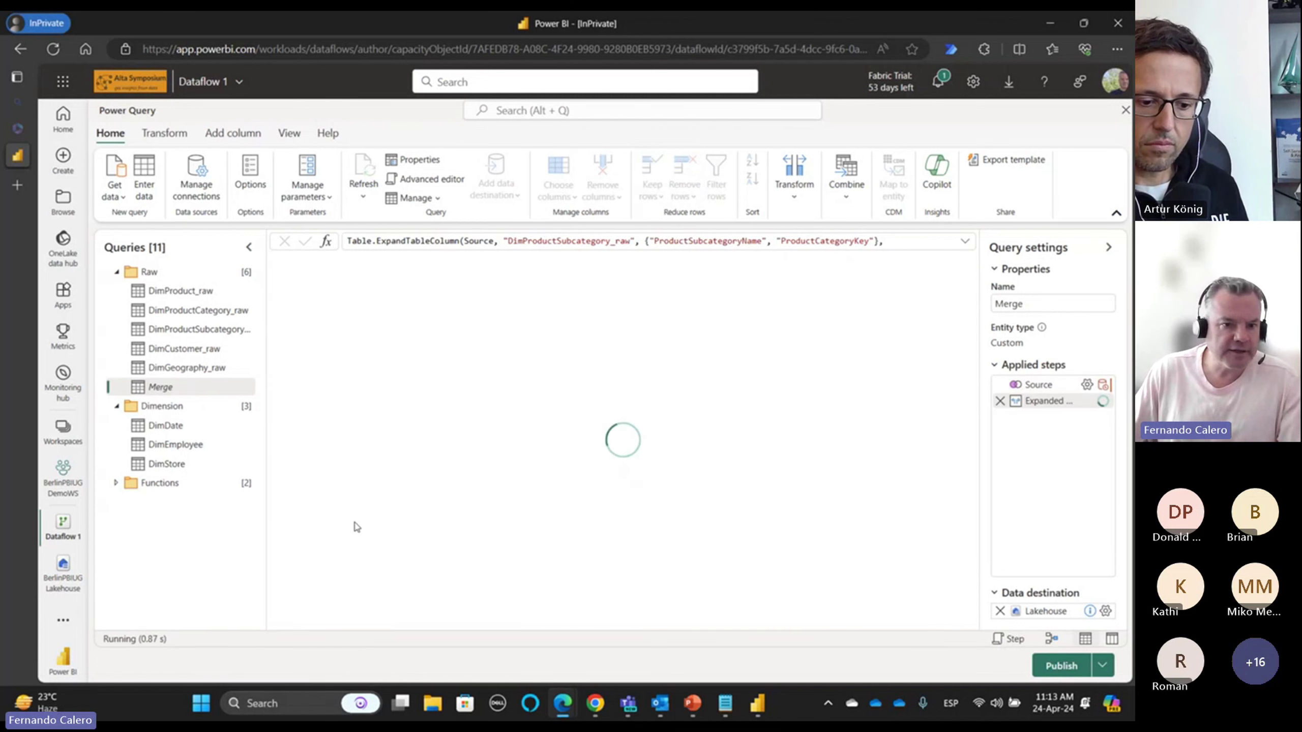
- Rename the merged query as DimProduct
drag(1024, 303, 974, 287)
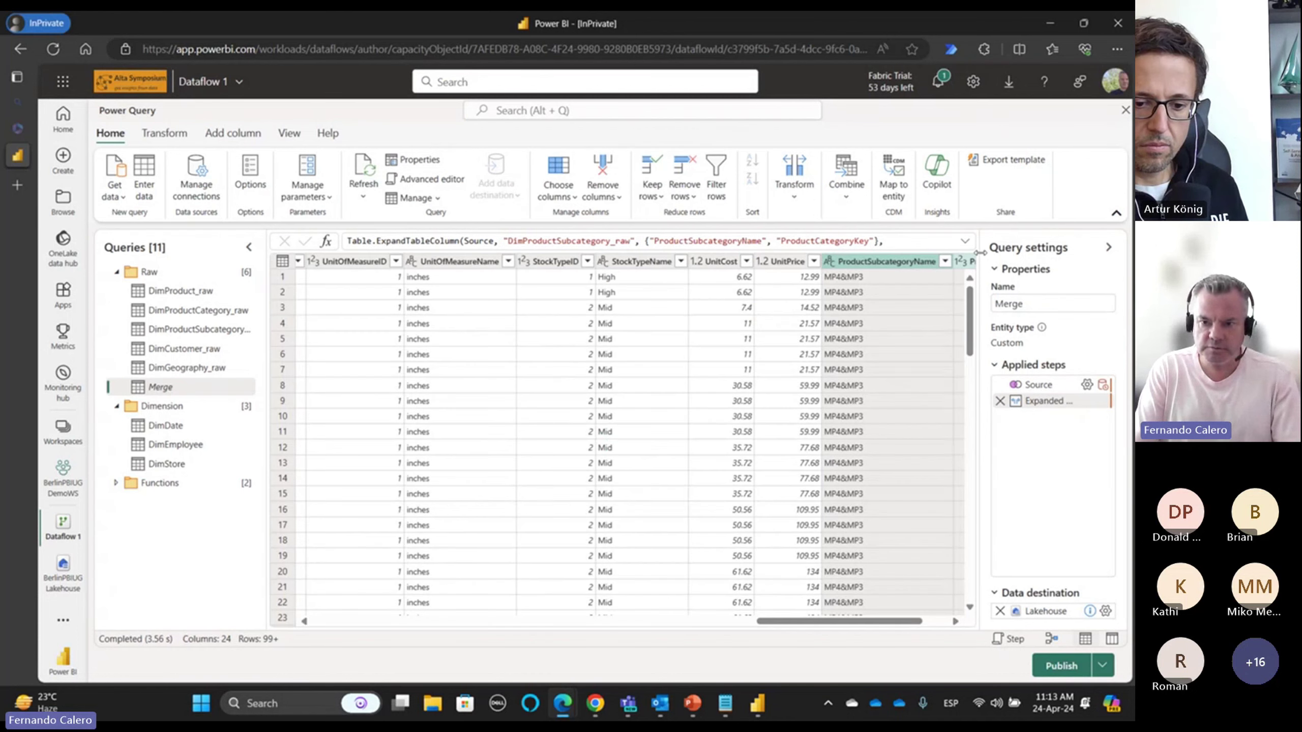
drag(1024, 304, 981, 316)
text(DimProduct)
key(Return)
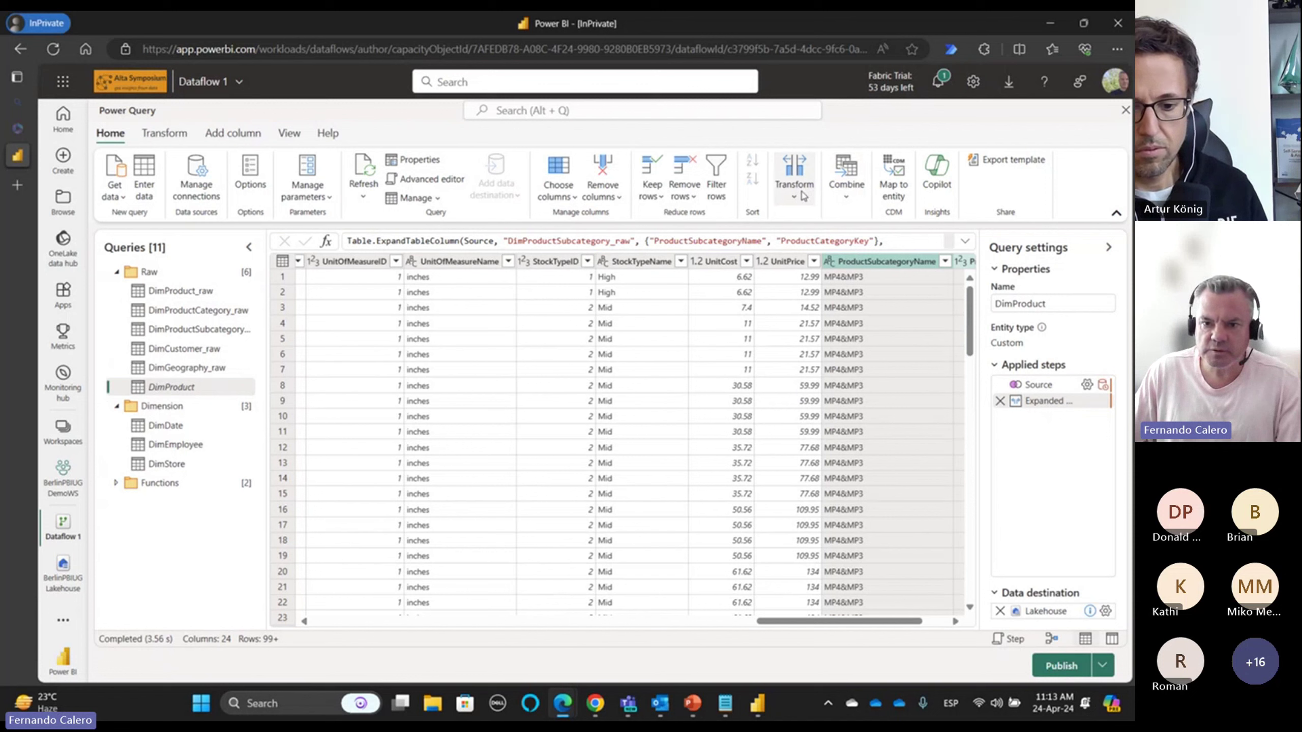
- Merge DimProductCategory_raw into the DimProduct query with a left outer join, using the suggested ProductCategoryKey to ProductCategoryKey mapping
click(848, 195)
click(818, 218)
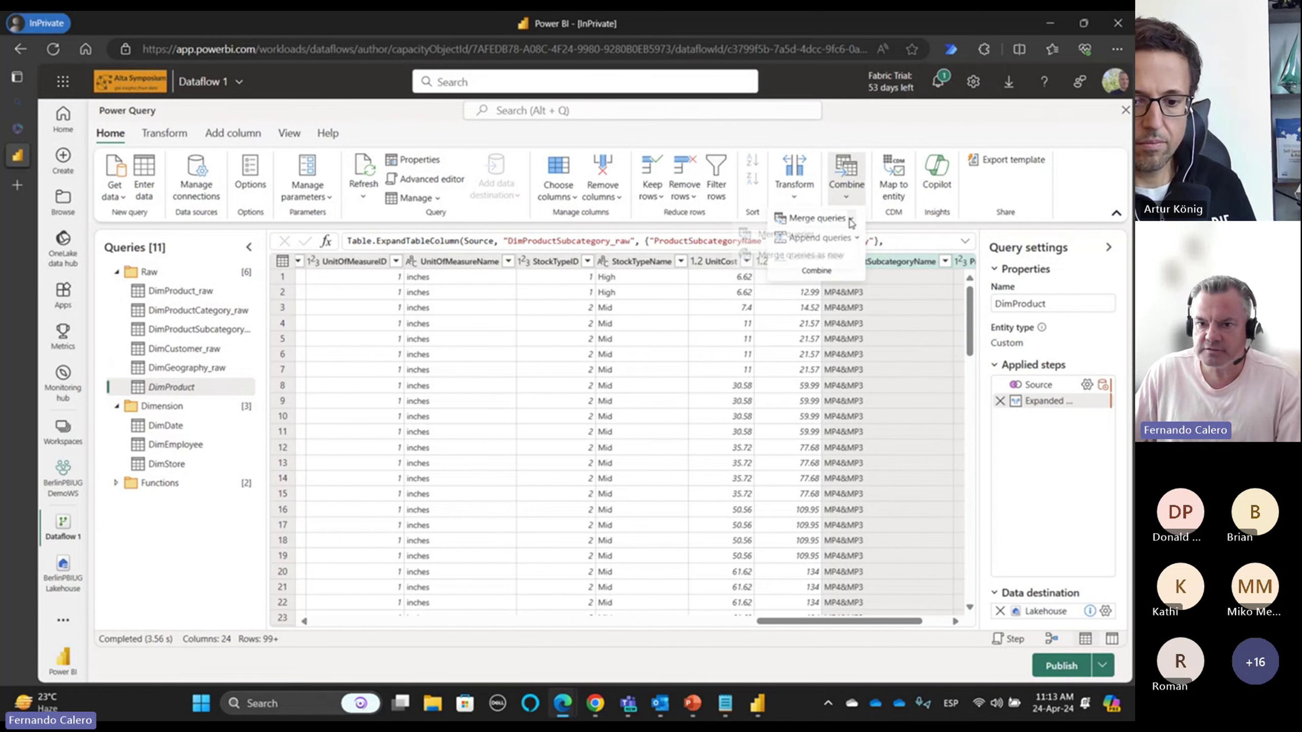
click(839, 245)
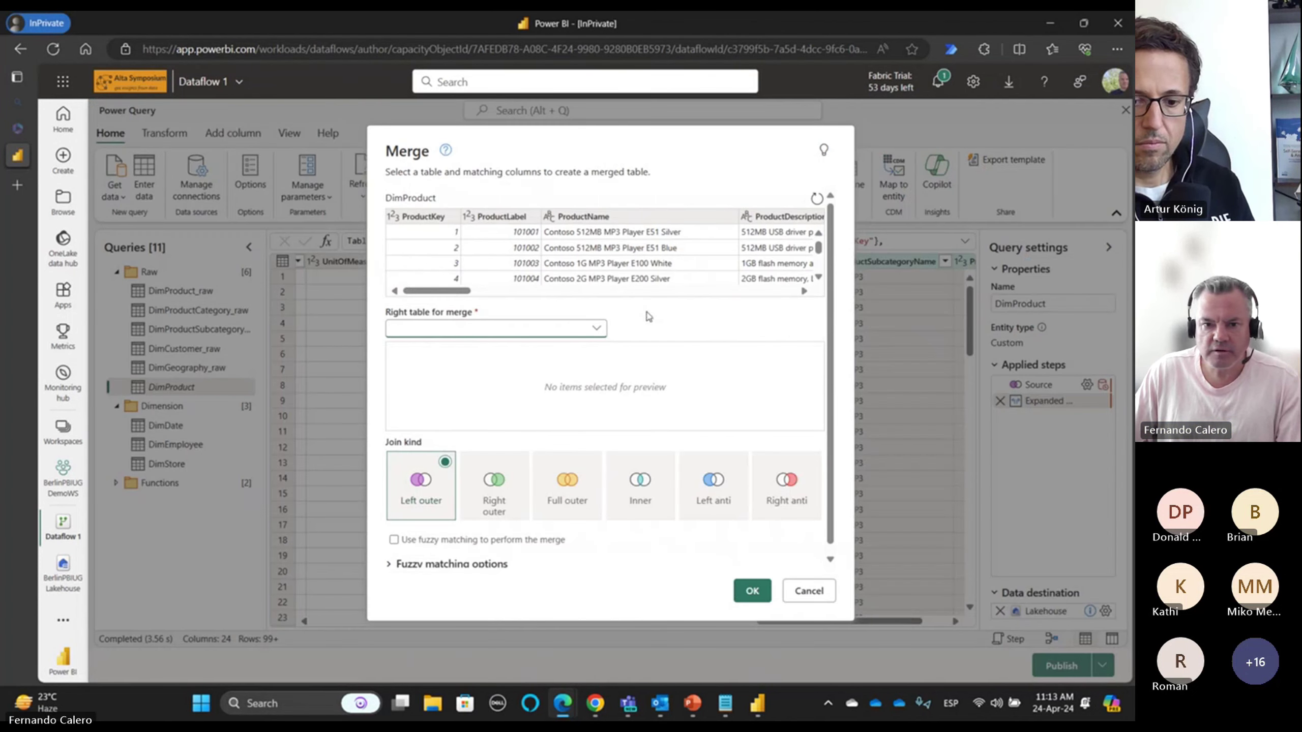
click(596, 328)
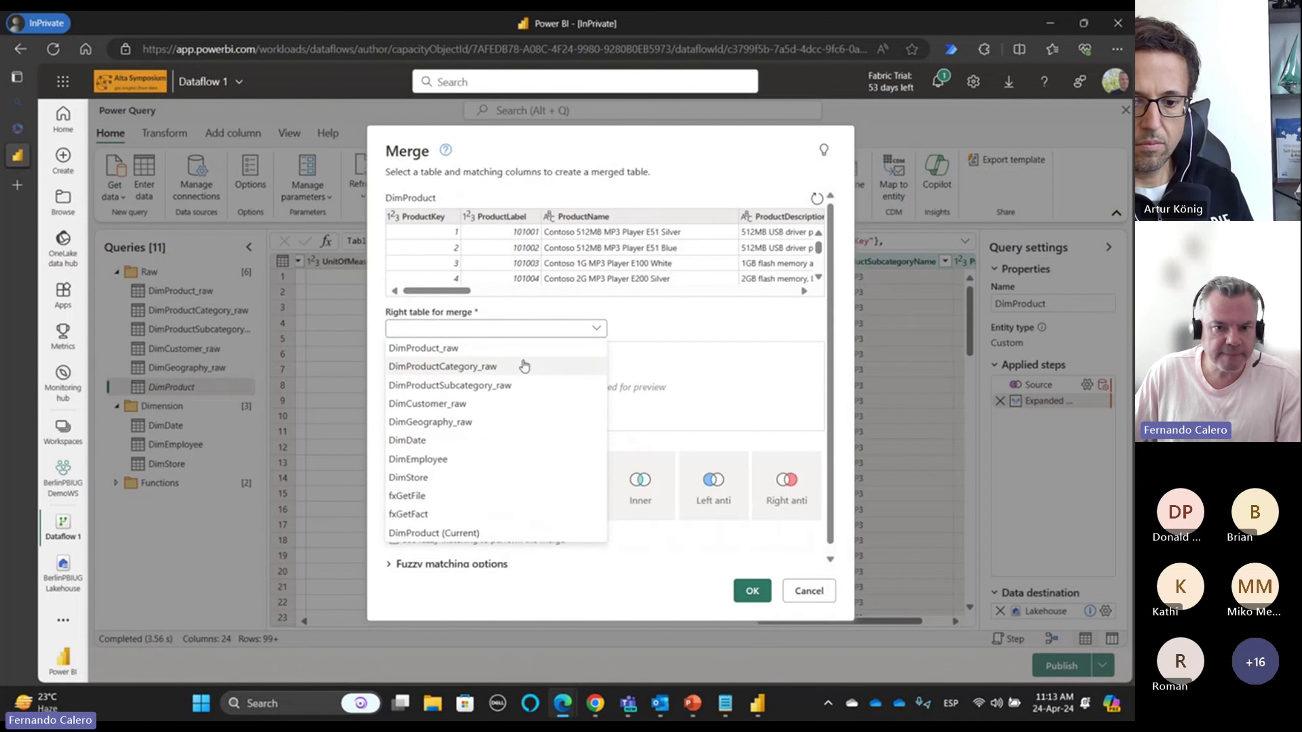
click(522, 368)
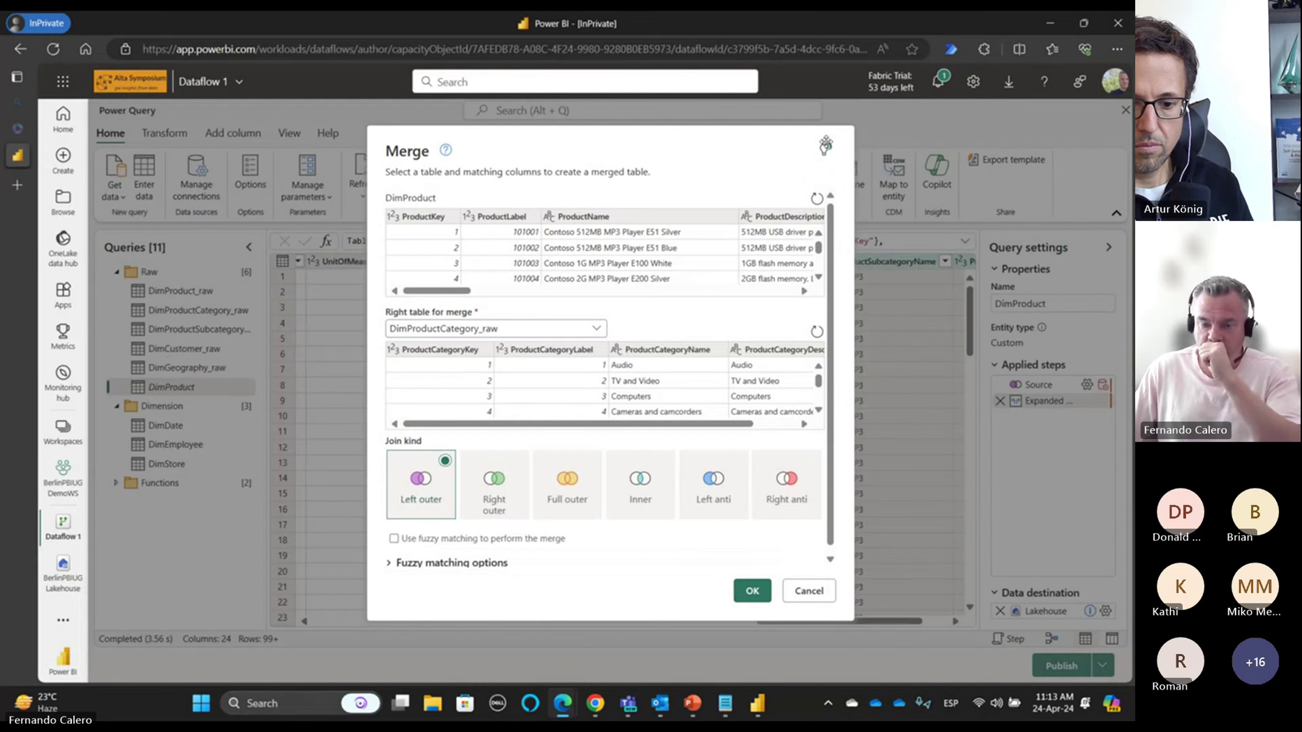
click(825, 151)
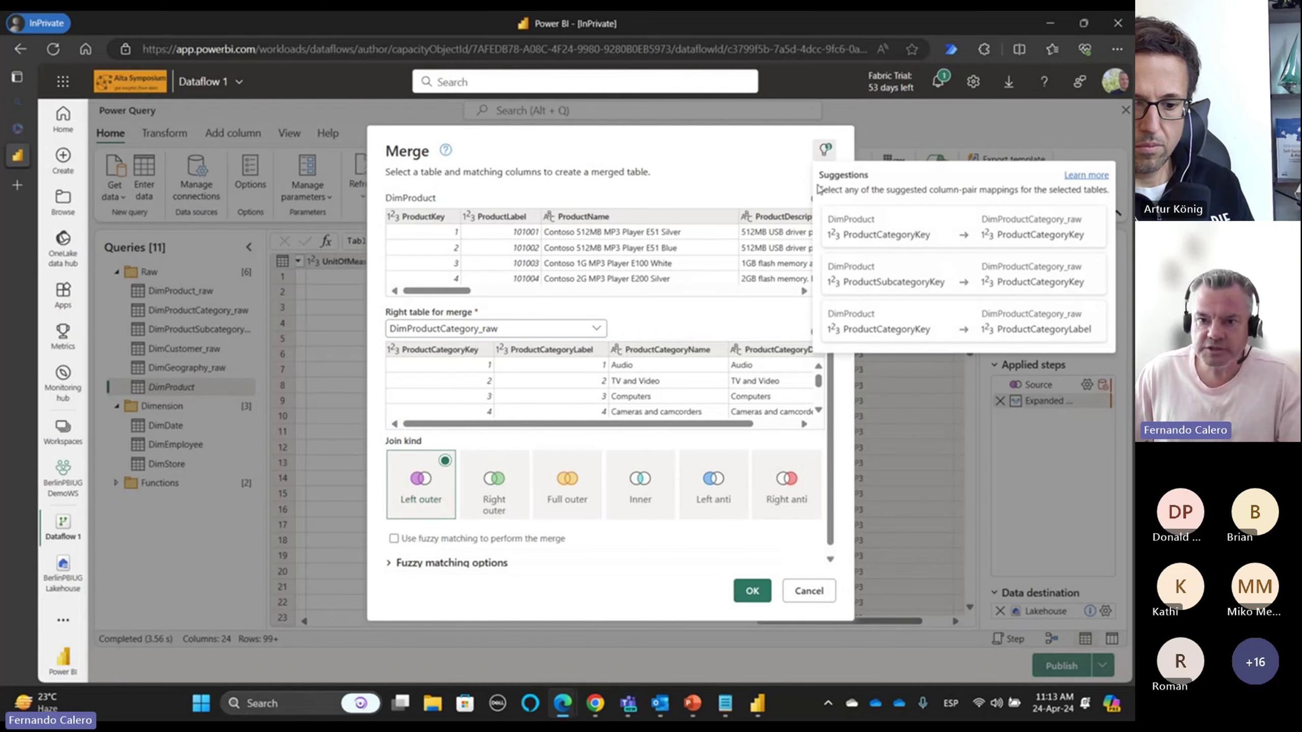
click(867, 227)
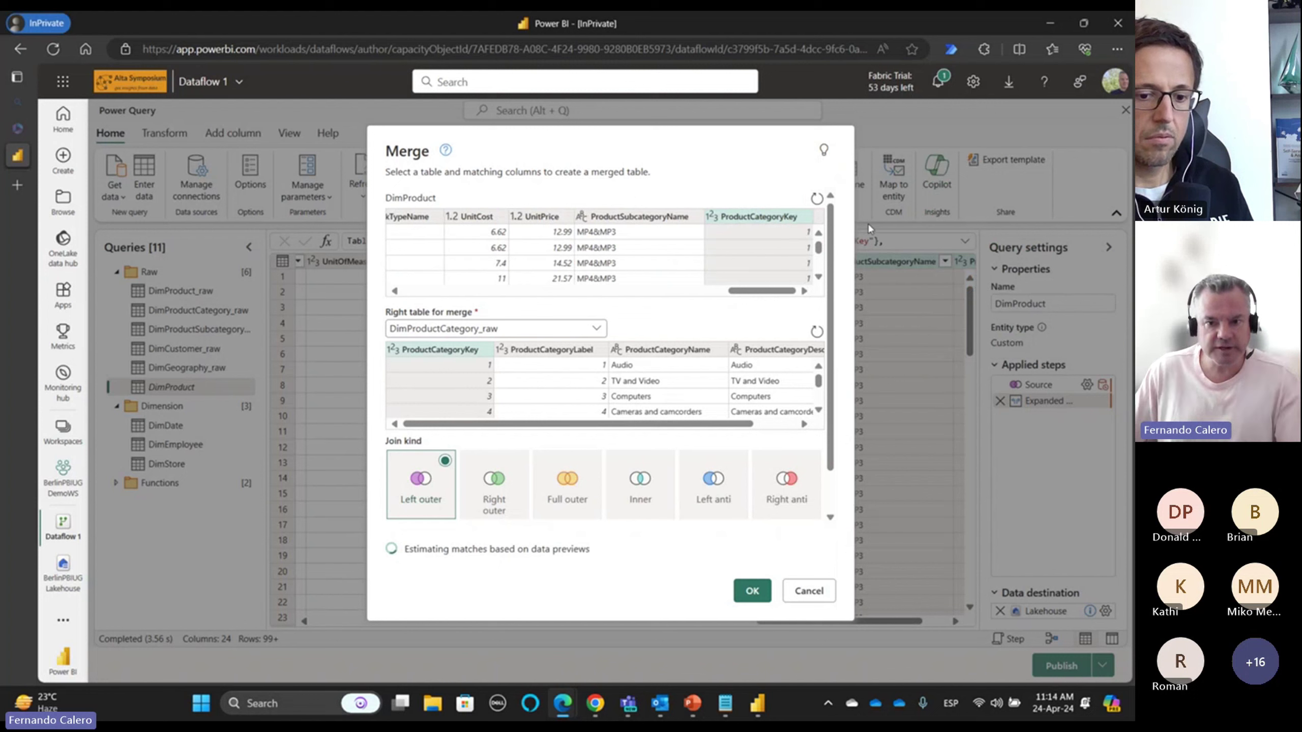
click(740, 591)
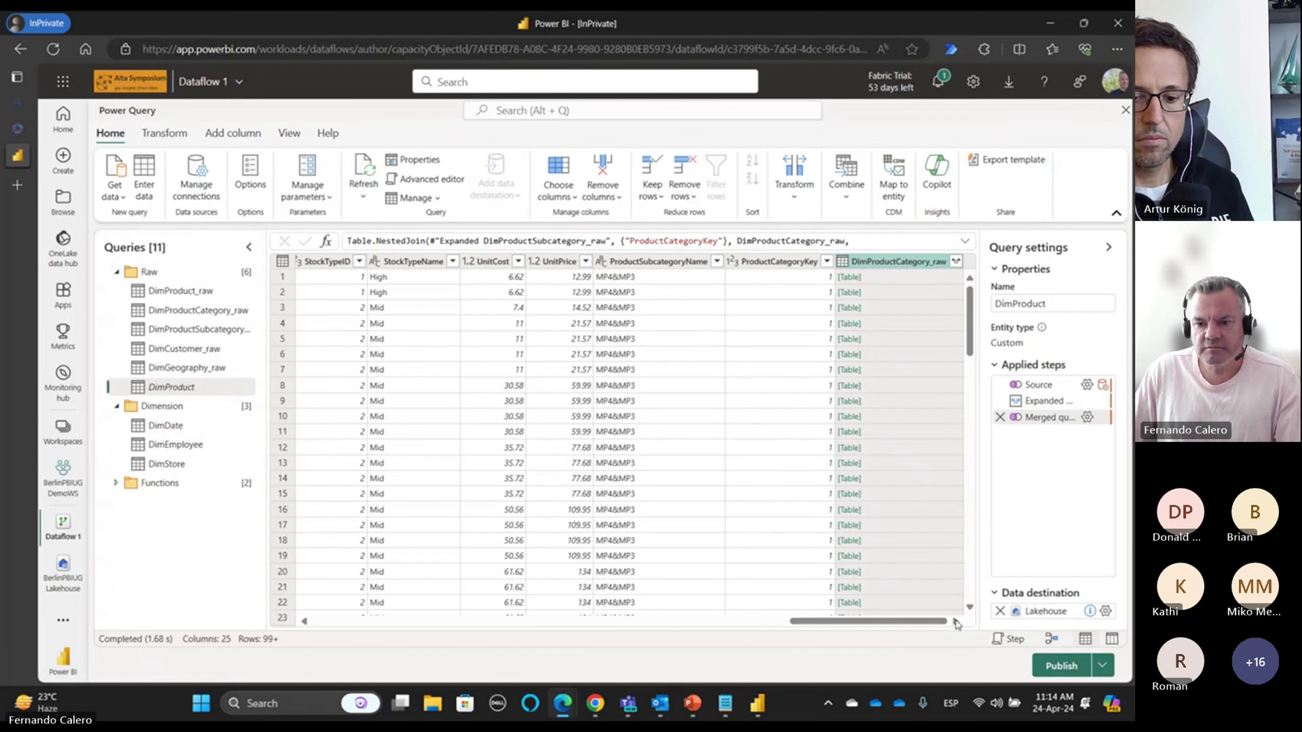
- Expand the DimProductCategory_raw column of DimProduct to only ProductCategoryName
click(957, 262)
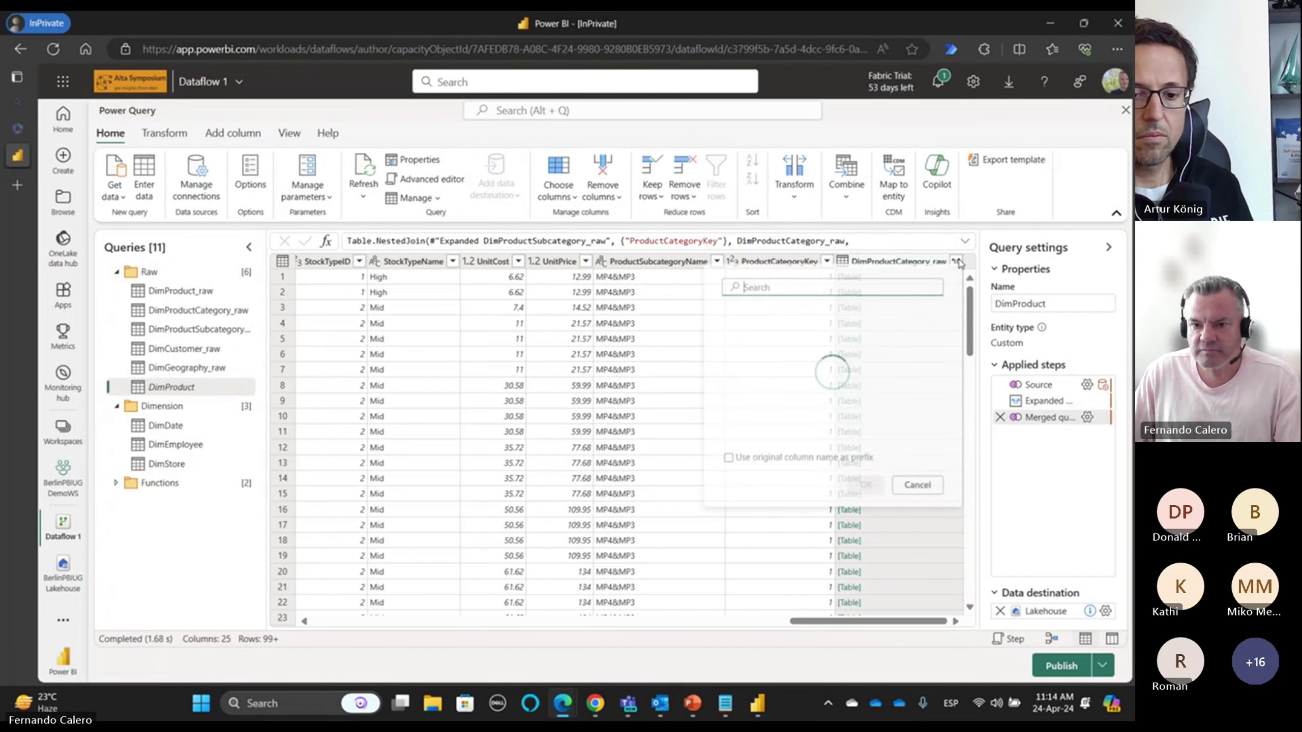
click(738, 319)
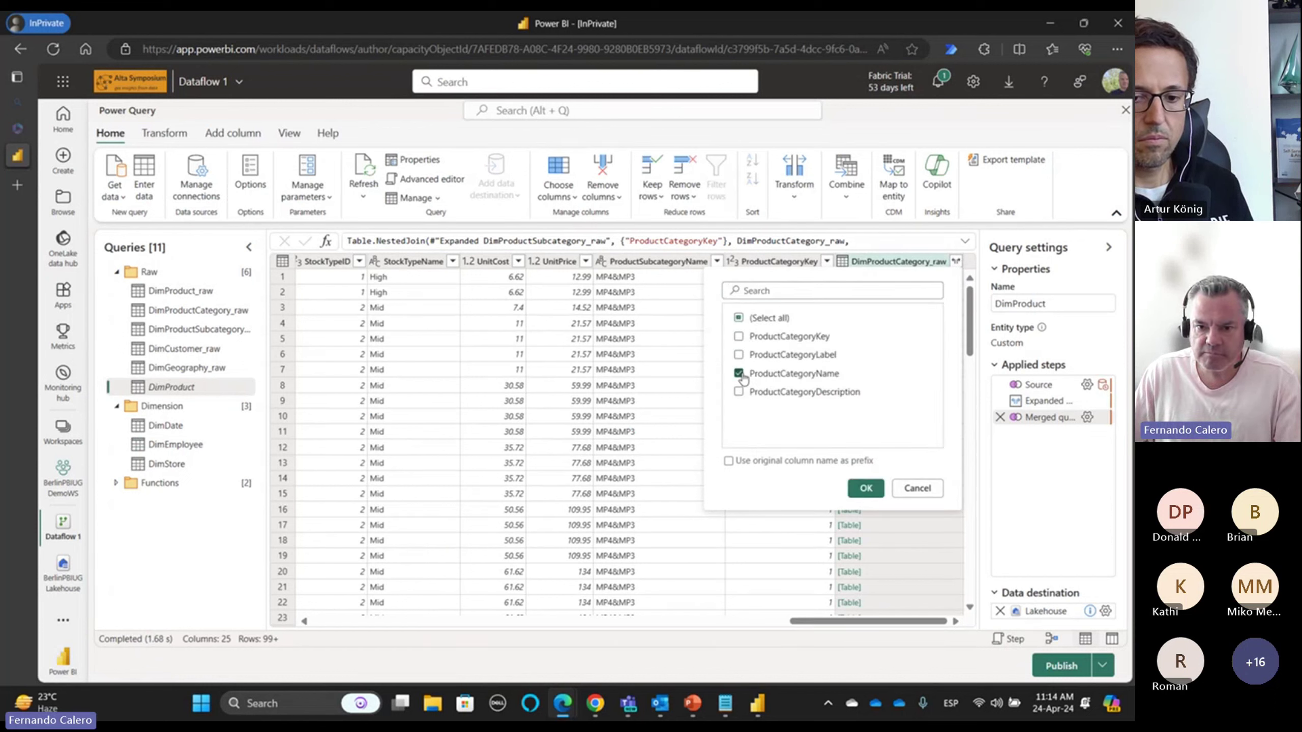
click(865, 488)
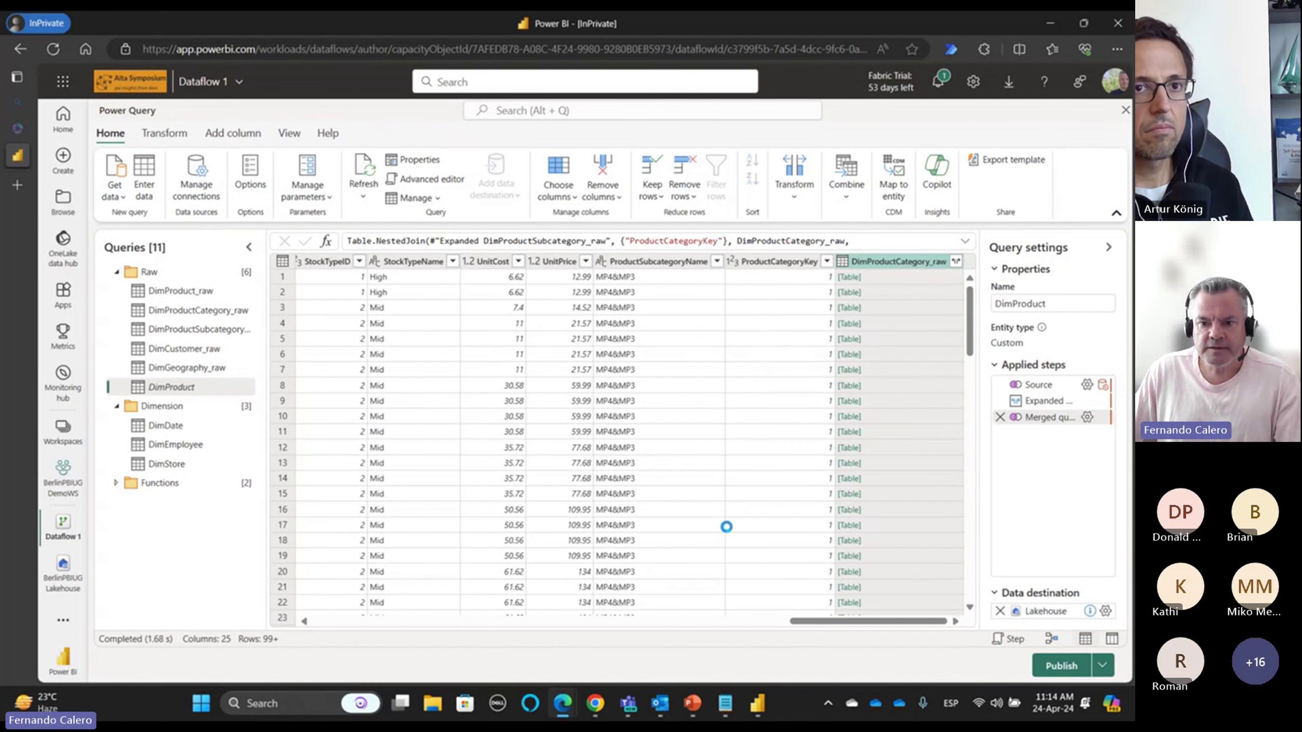
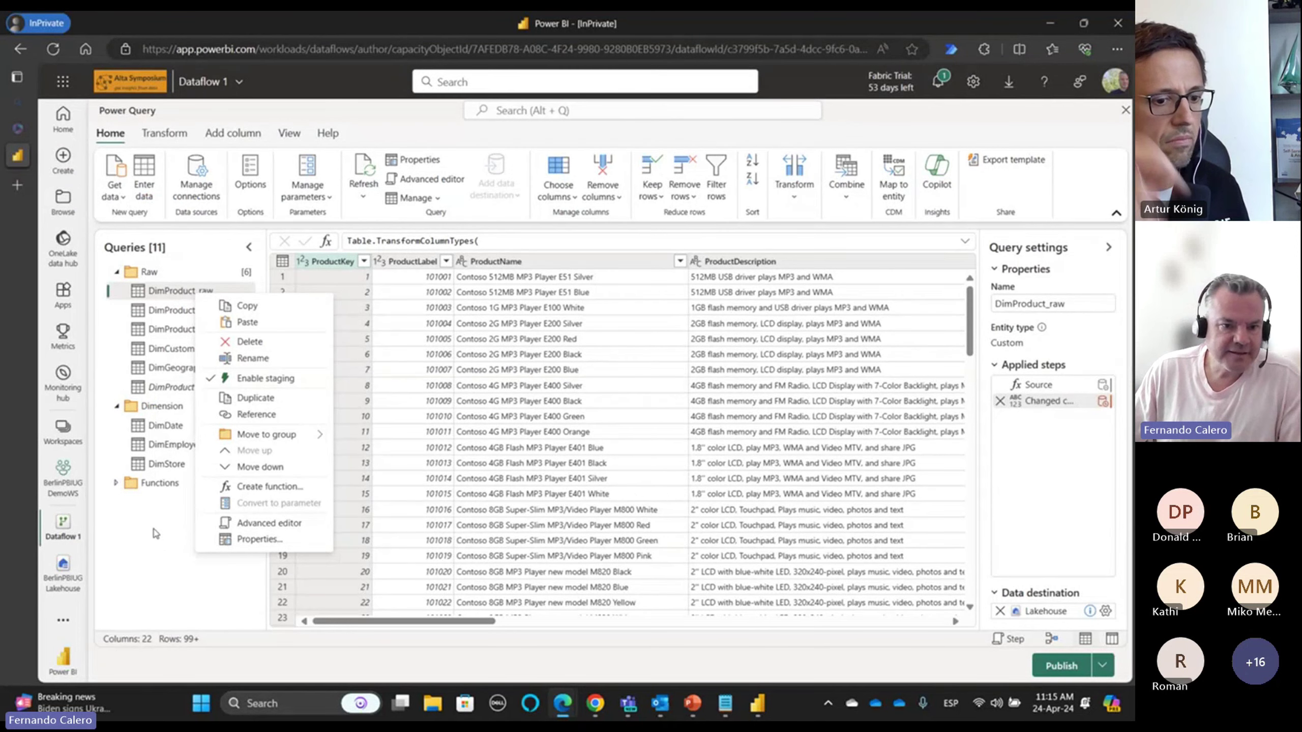
- Examine the staging option of the DimProduct query and compare its settings and data destination with those of DimProduct_raw
click(174, 389)
right_click(174, 388)
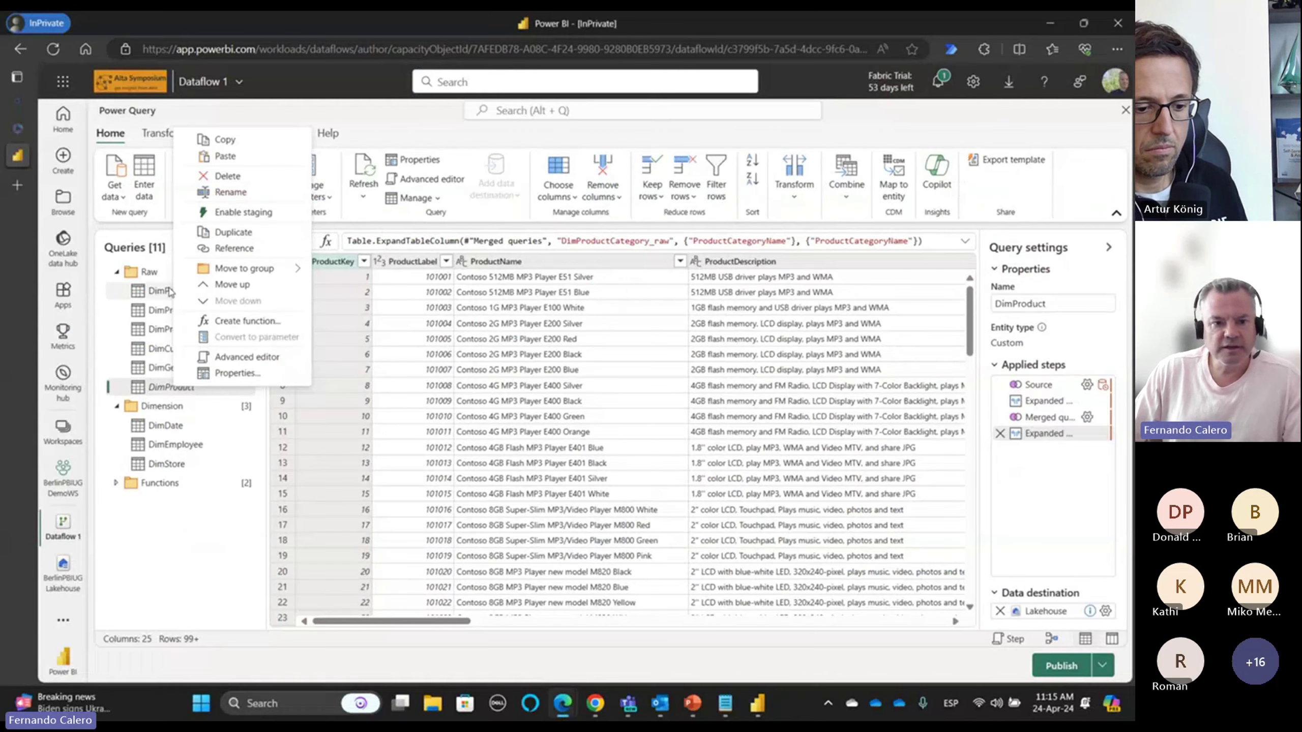
click(216, 393)
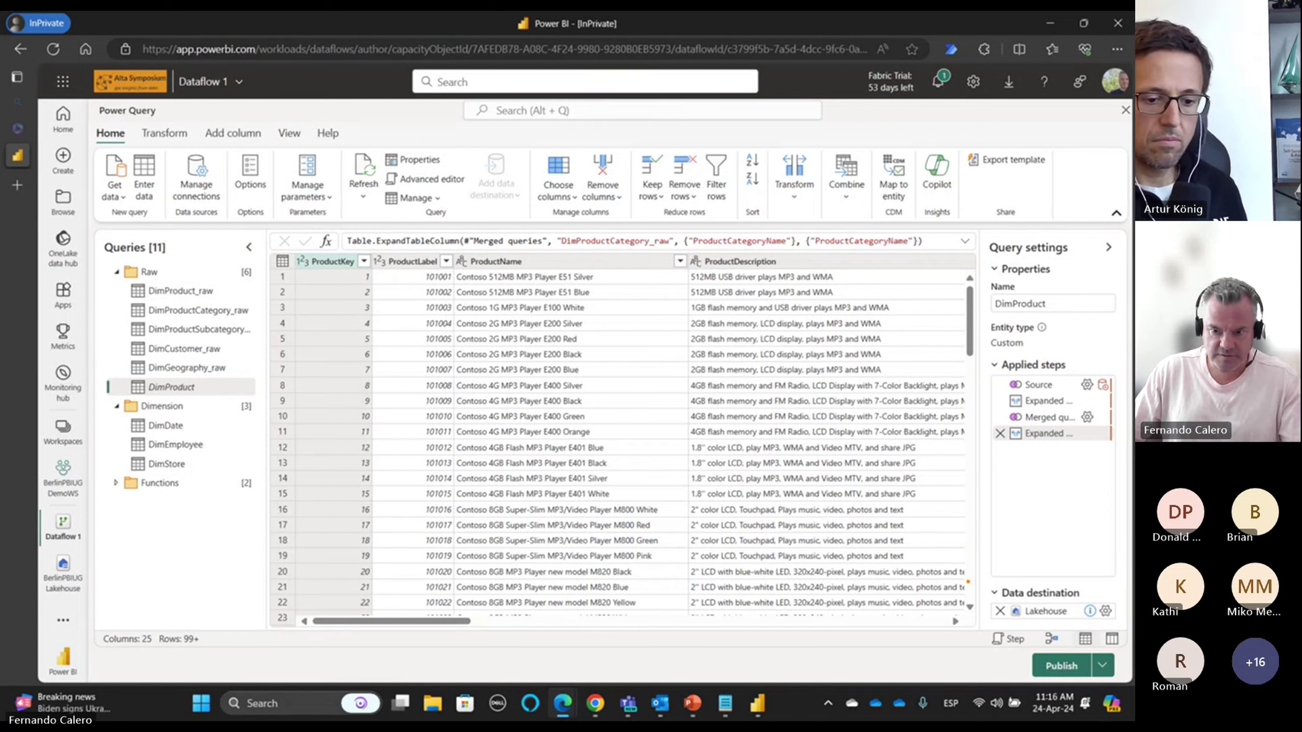
mouse_move(968, 582)
mouse_down()
mouse_move(1035, 625)
mouse_move(1109, 625)
mouse_up()
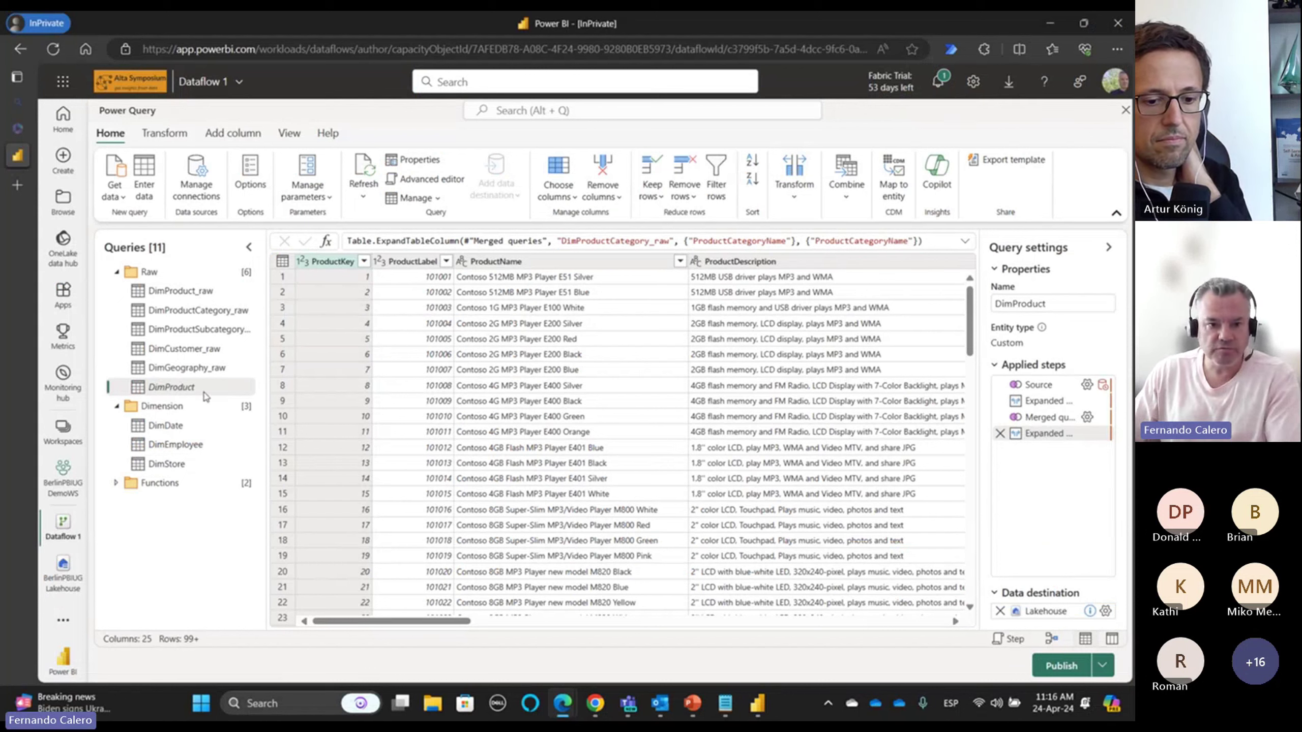
click(198, 292)
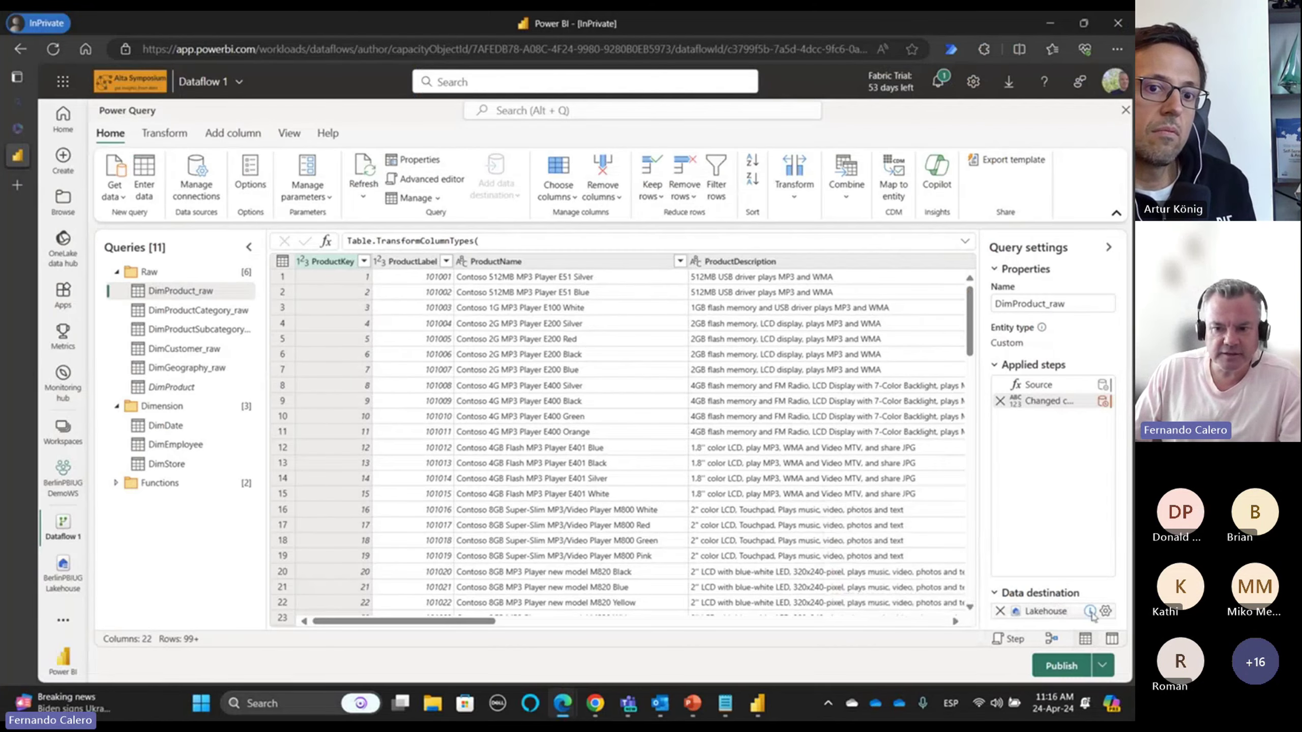
mouse_move(1091, 612)
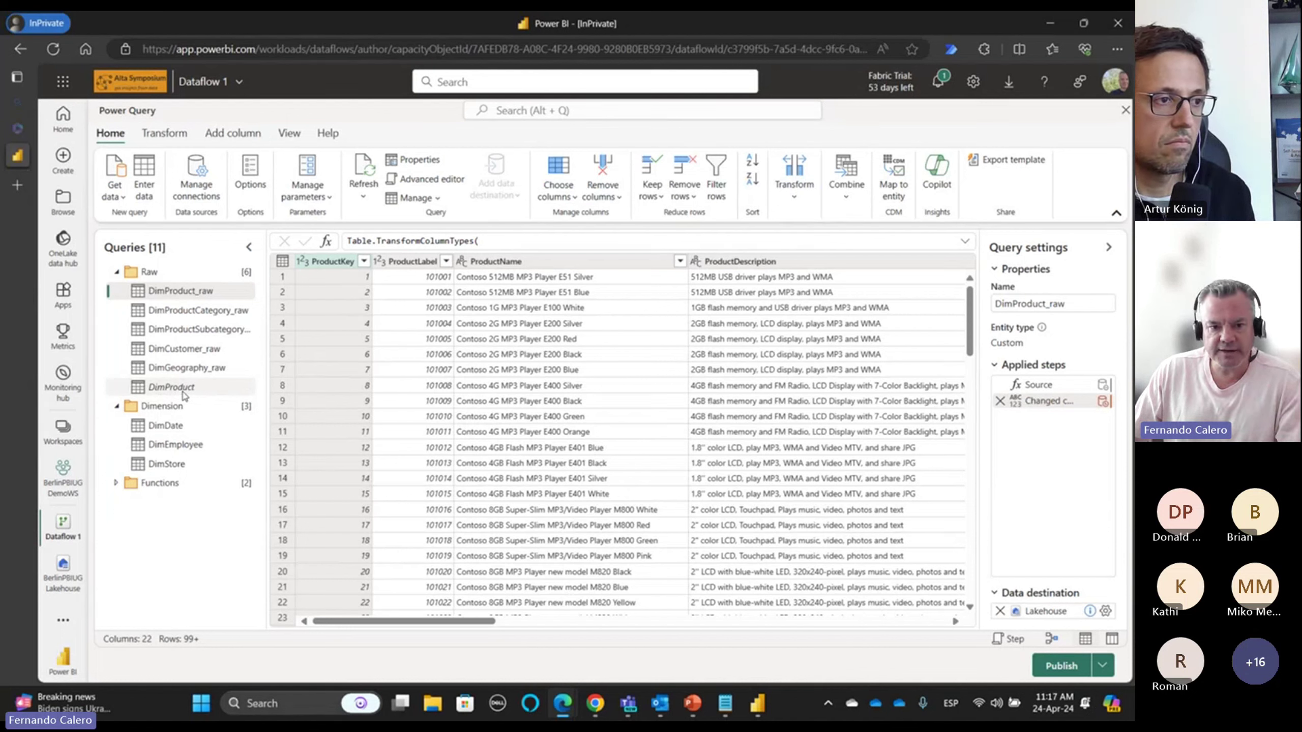
click(186, 394)
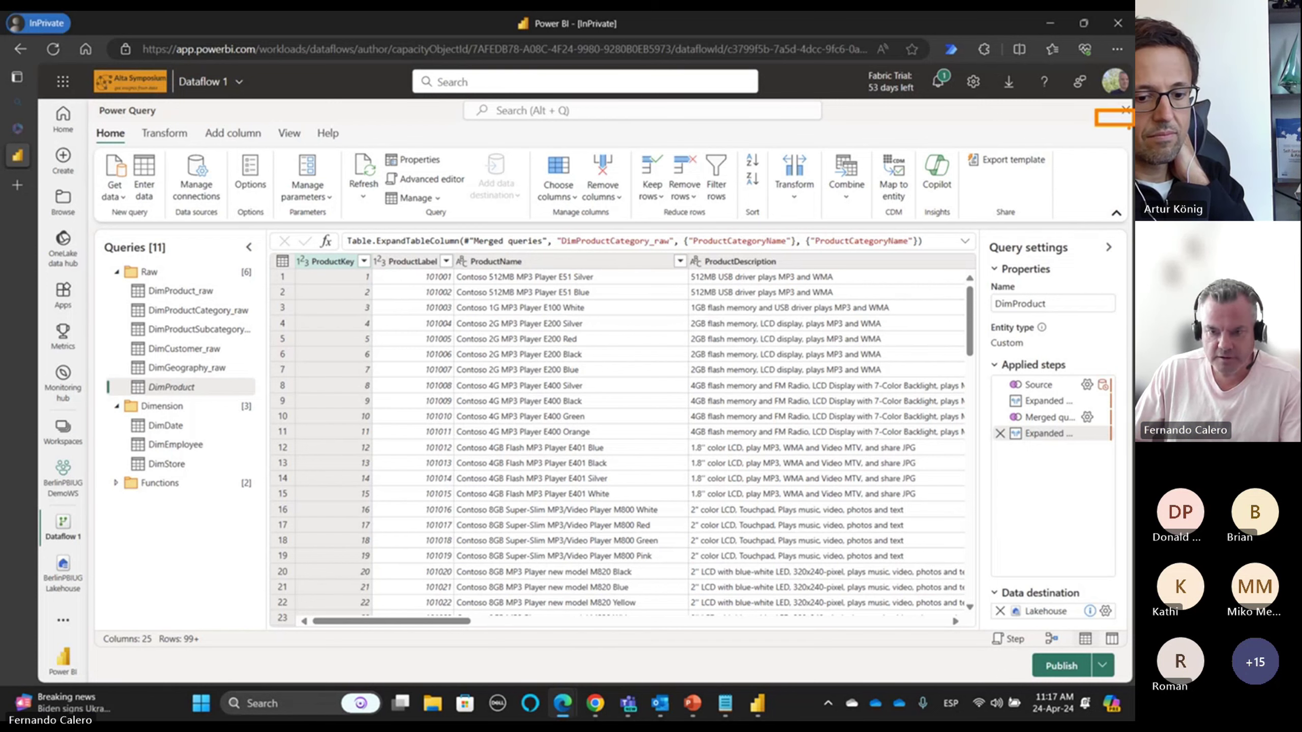
- Exit the Power Query editor and reopen Dataflow 1 from the BerlinPBIUGDemoWS workspace
click(1125, 111)
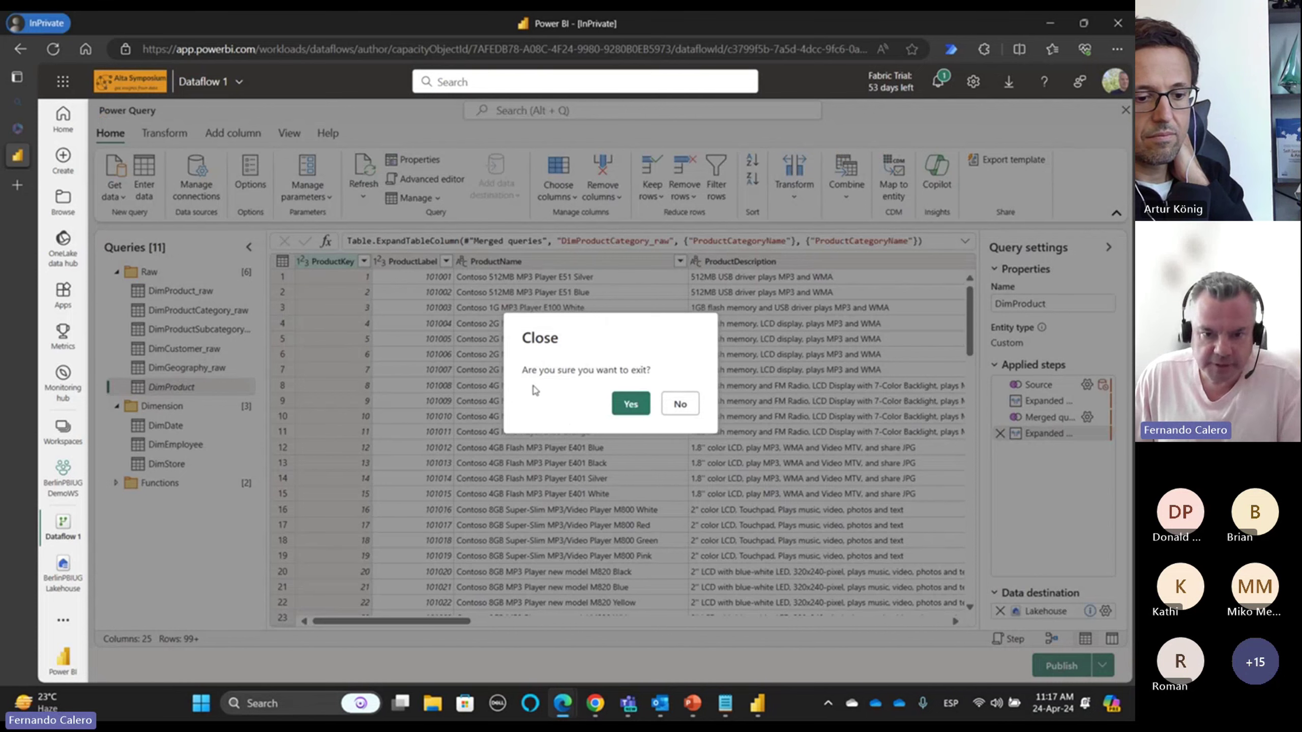
click(631, 404)
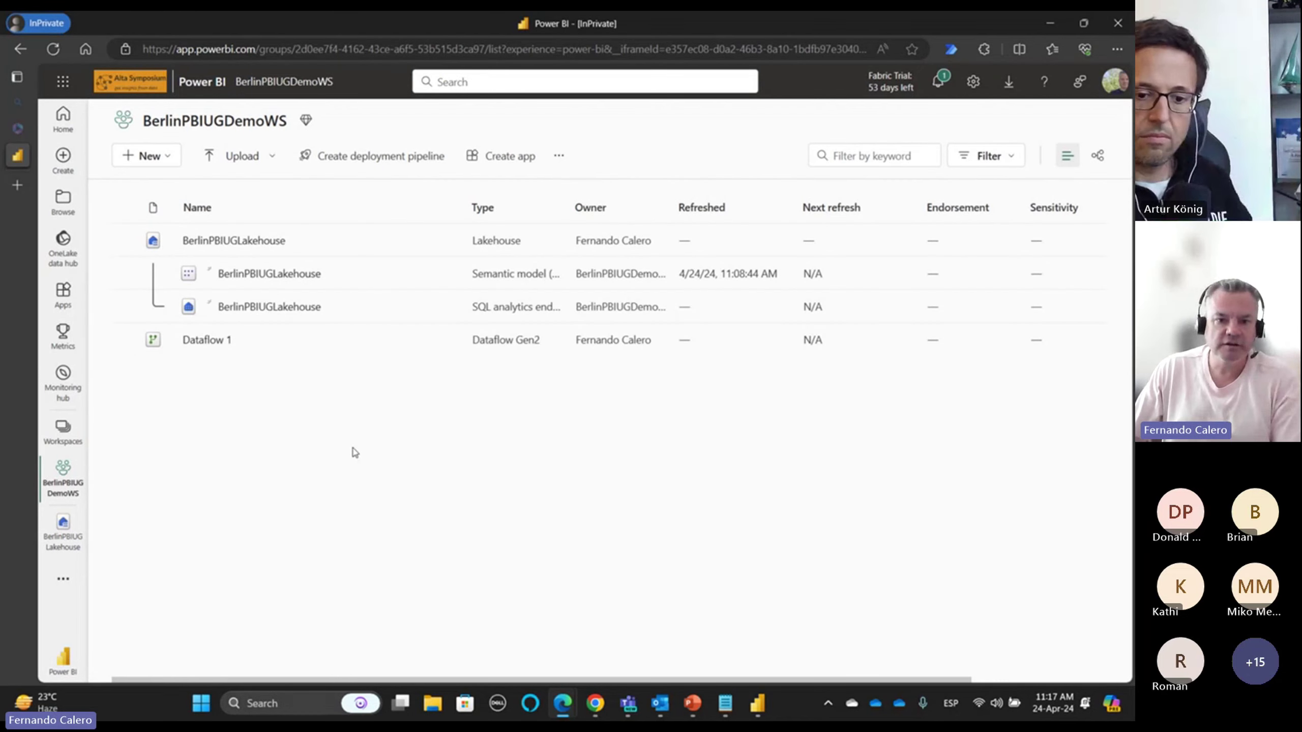
click(220, 341)
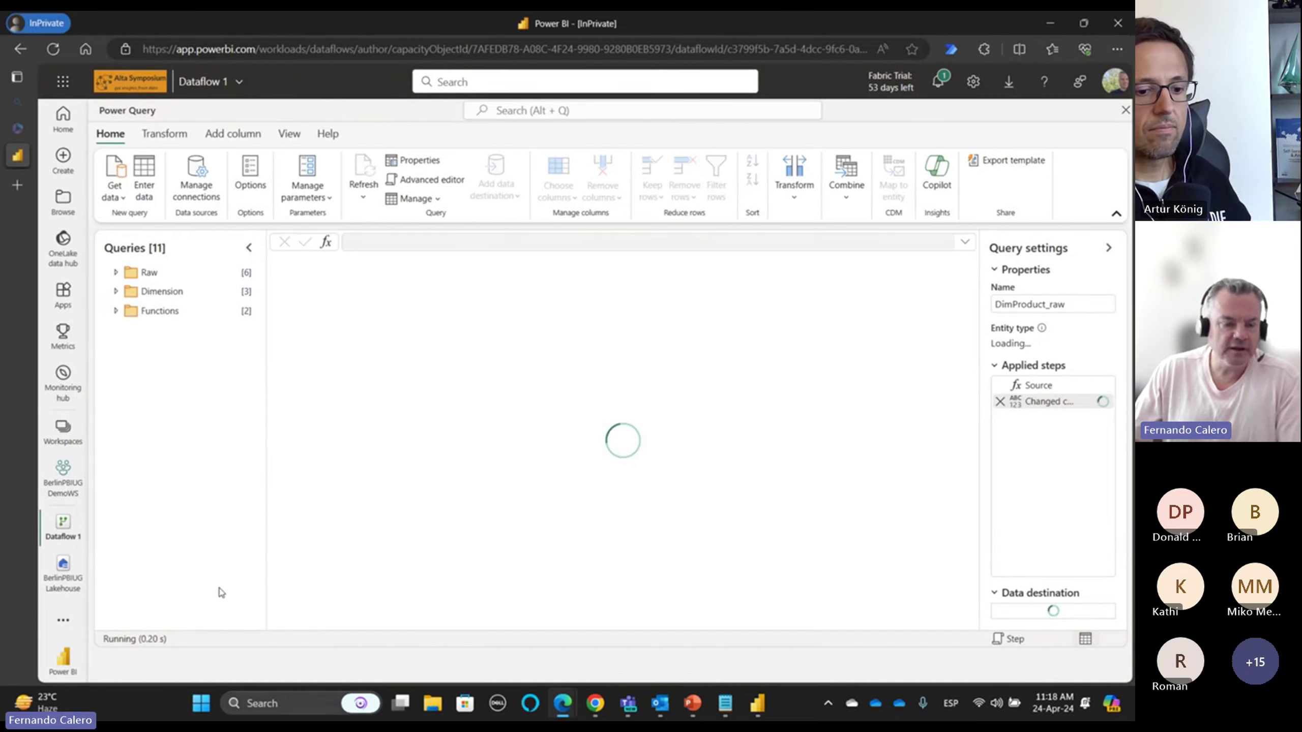
- Expand the Dimension and Raw query groups and reconnect DimProduct_raw to its Web source with the existing anonymous connection
click(116, 292)
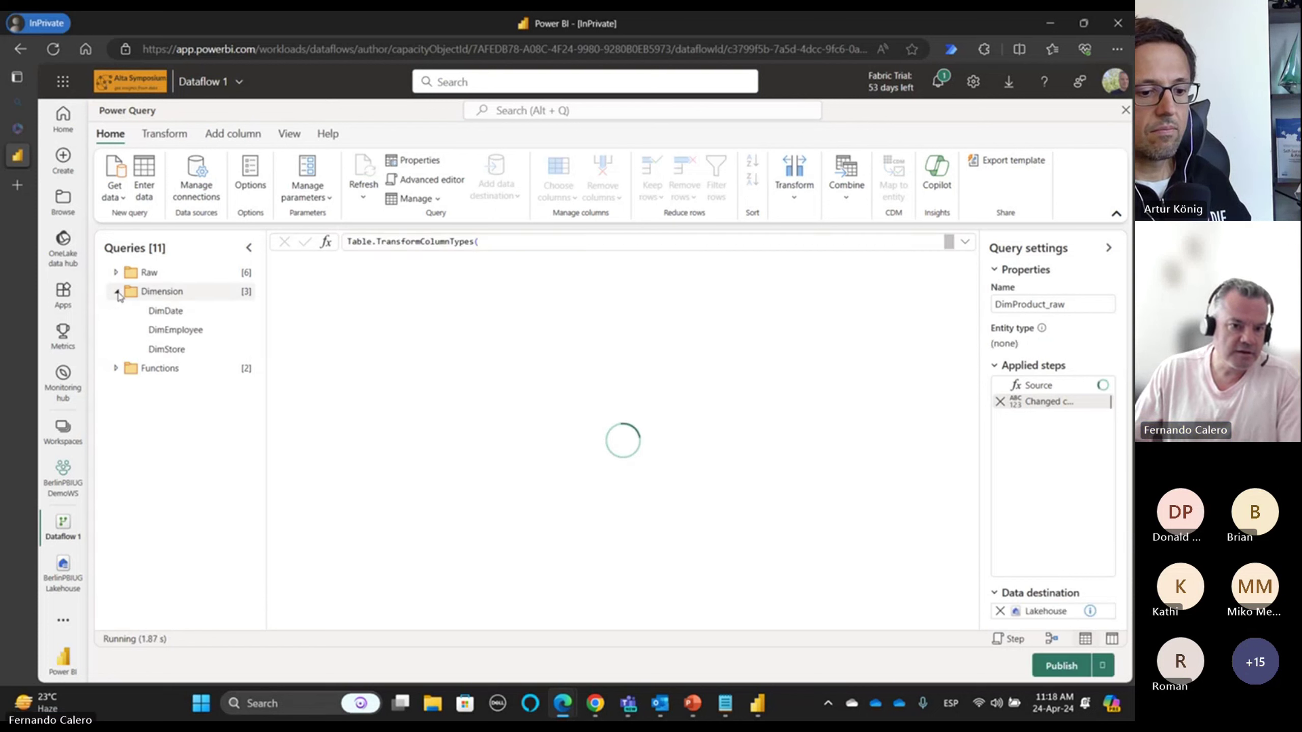
click(117, 273)
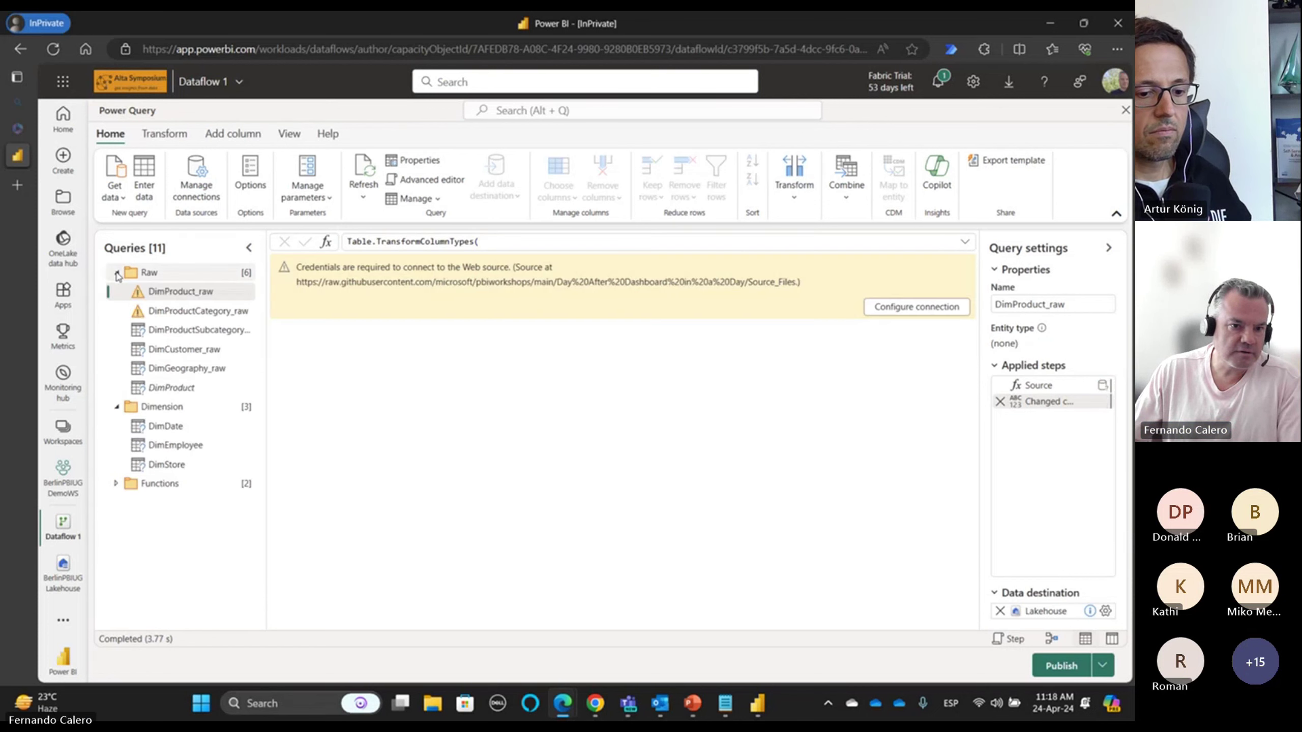
click(193, 392)
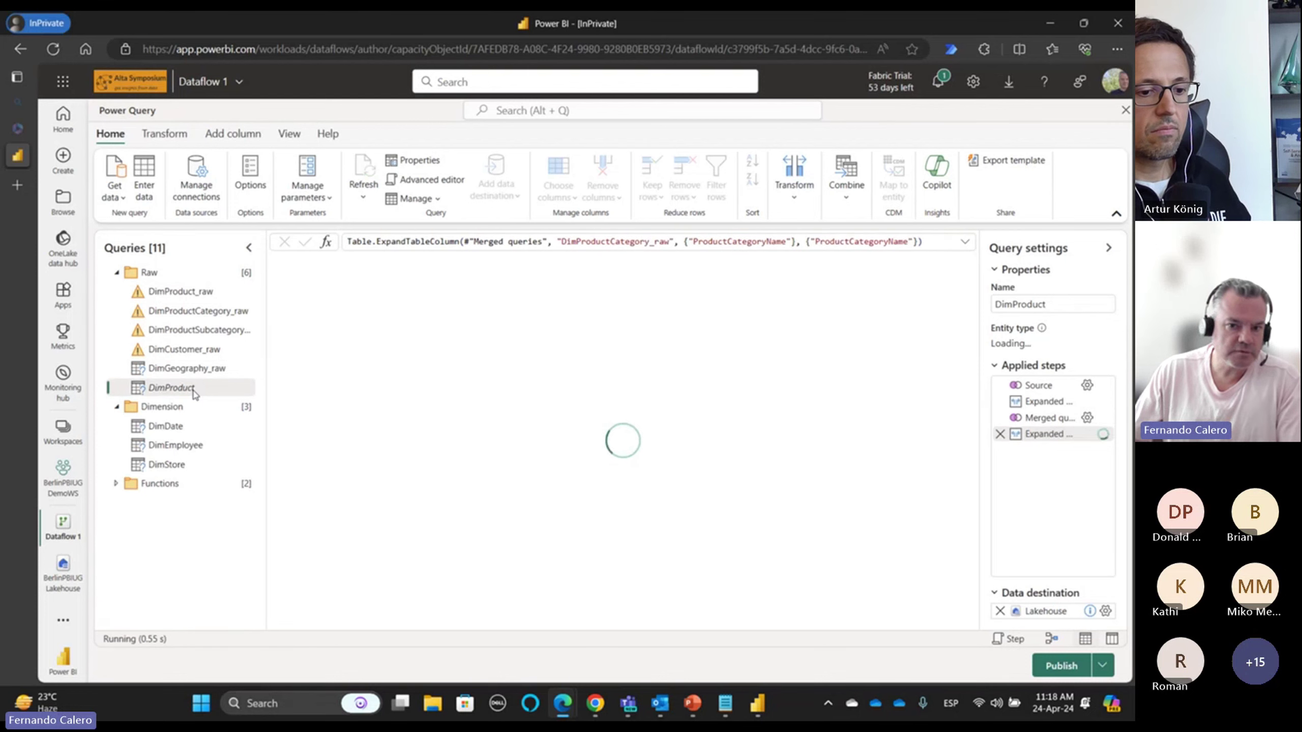
click(175, 293)
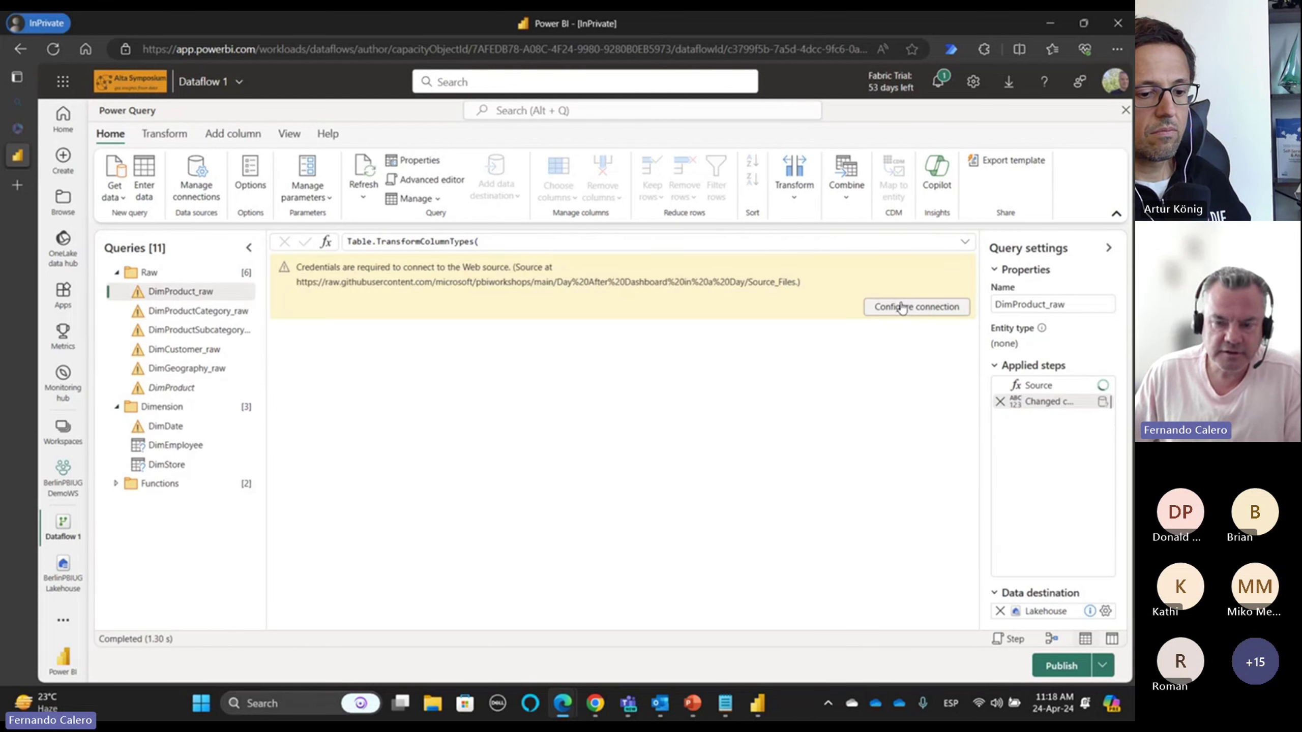
click(901, 306)
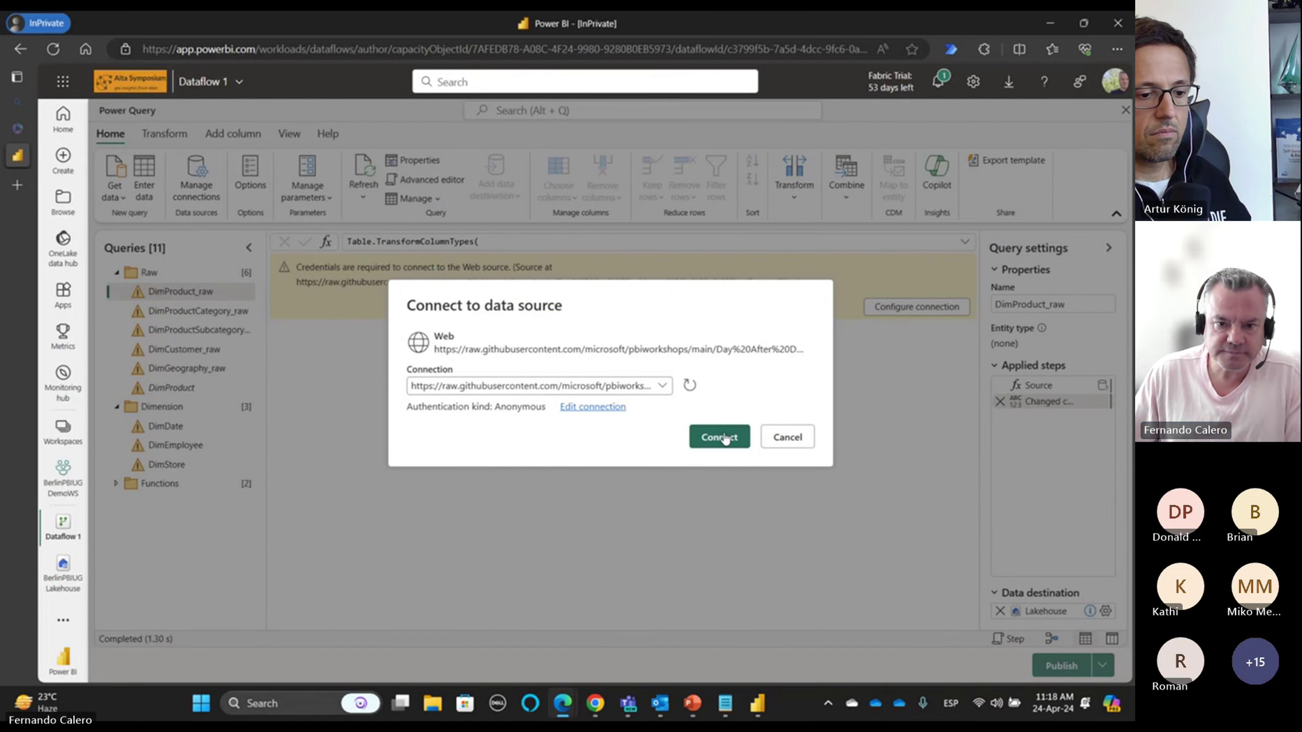
click(726, 436)
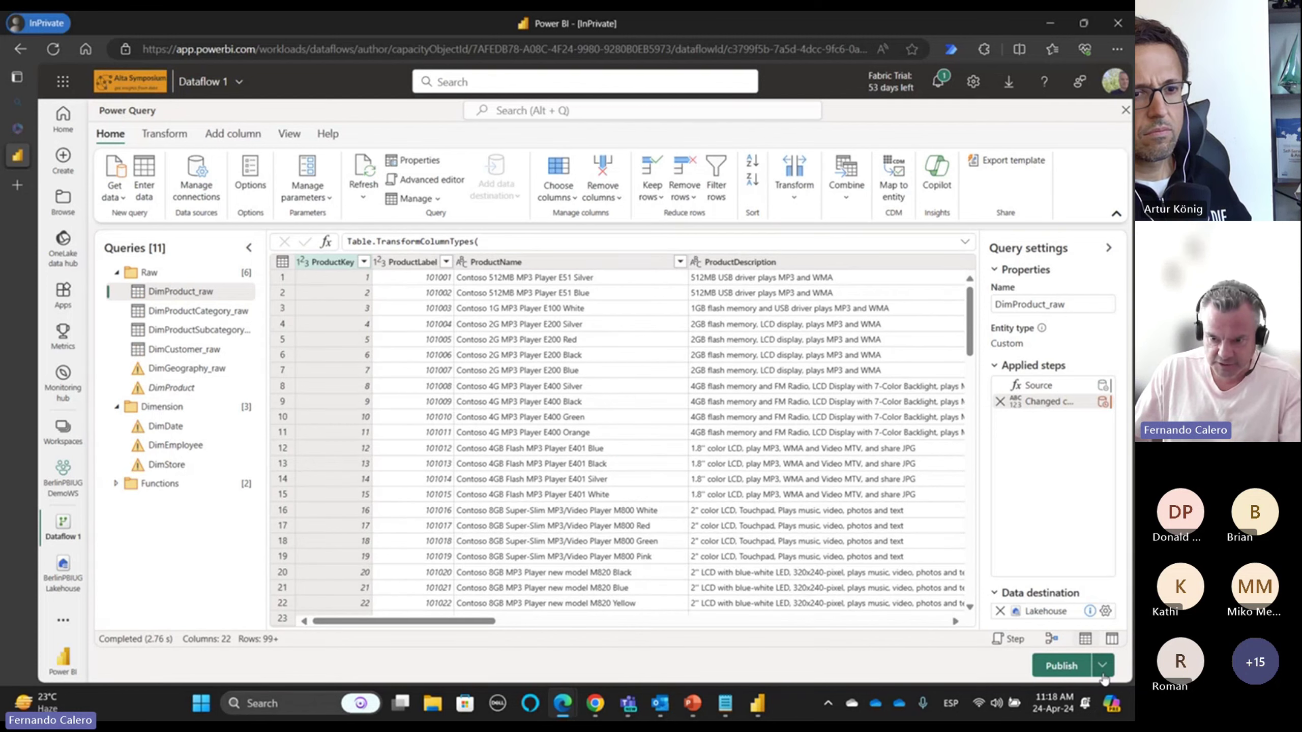
- Review the dataflow's publishing options and check the staging option of the DimProduct query
click(1104, 675)
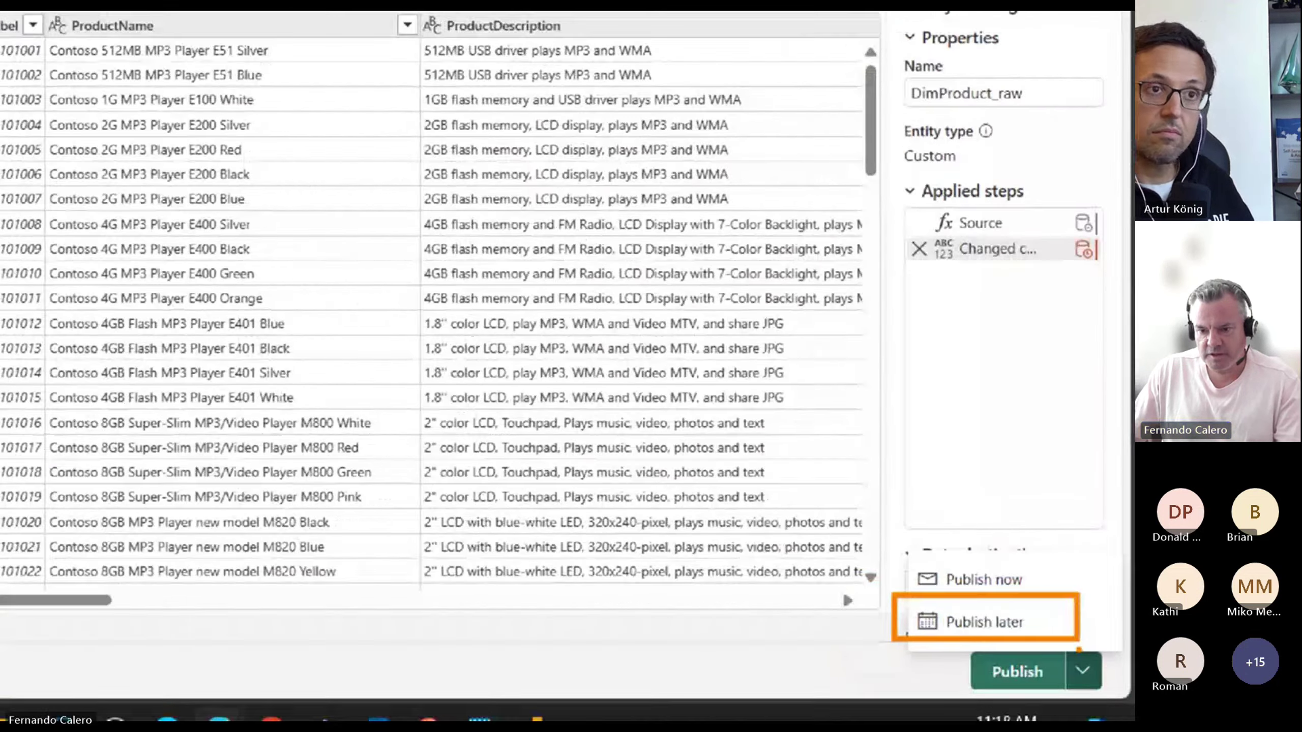
click(449, 672)
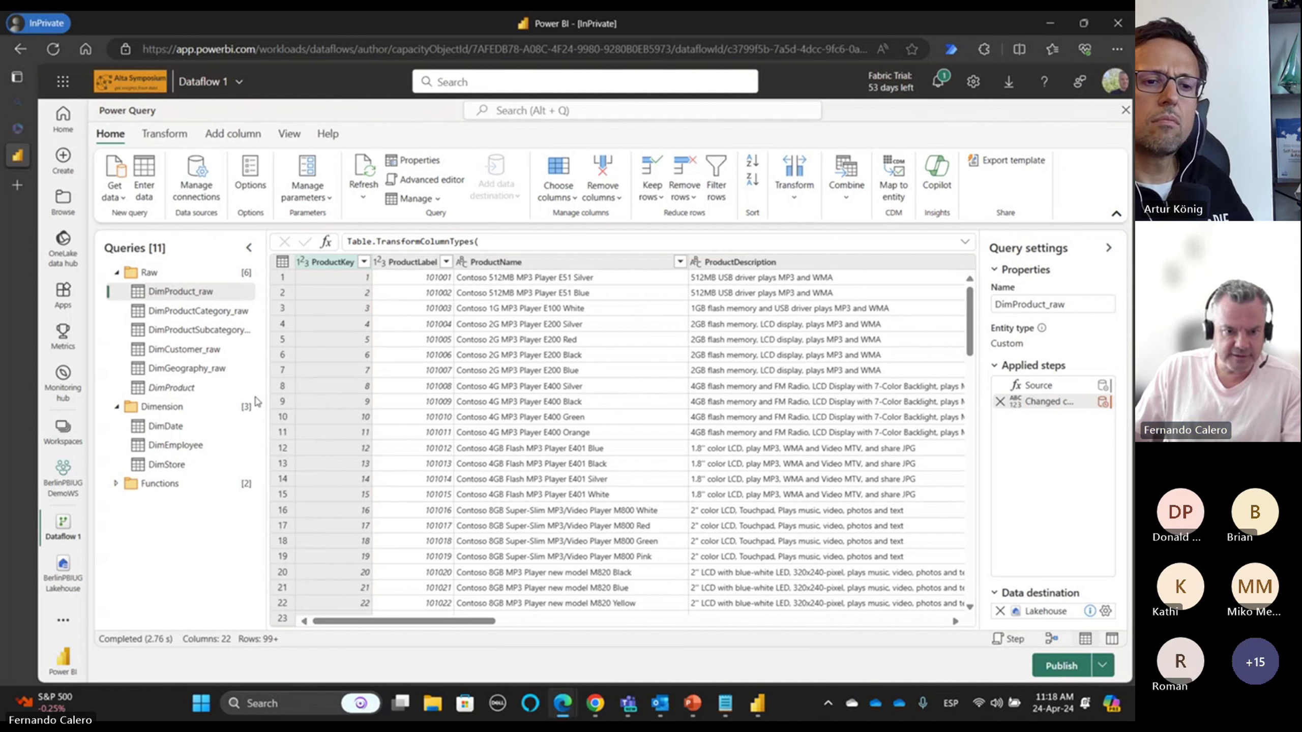
click(189, 387)
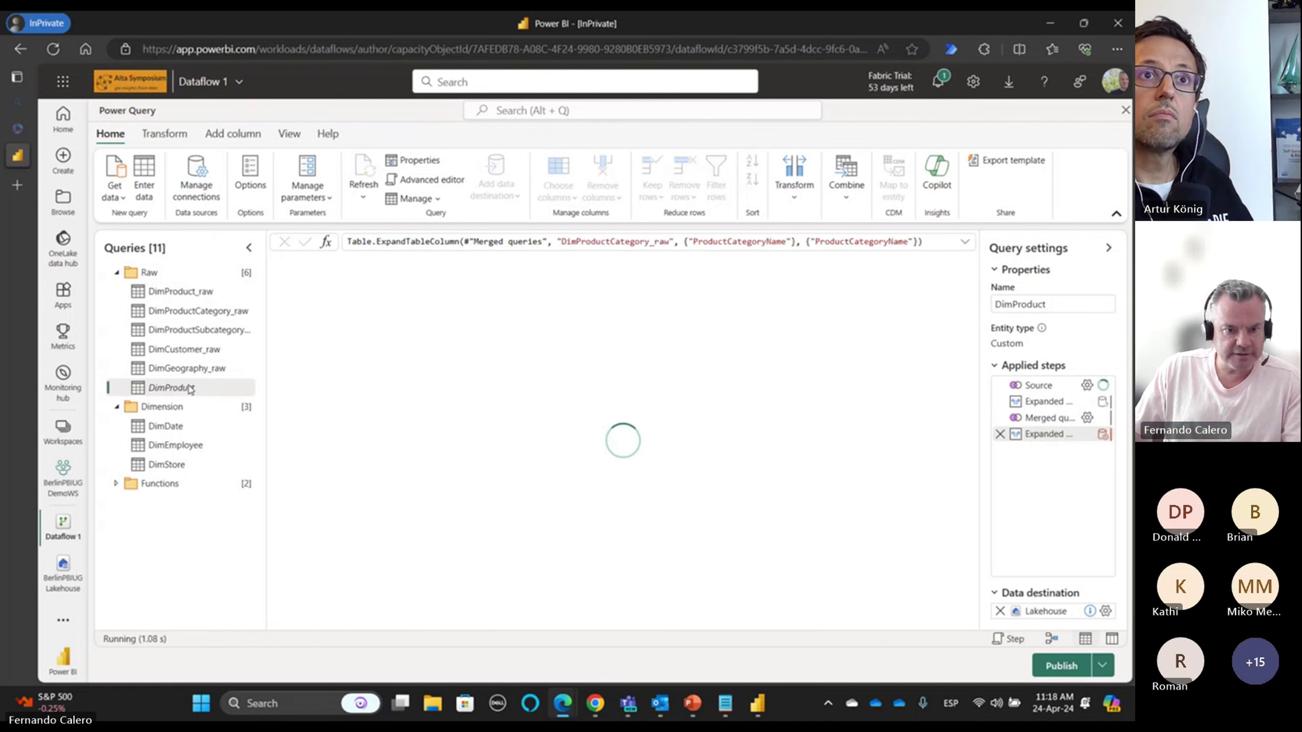
right_click(190, 388)
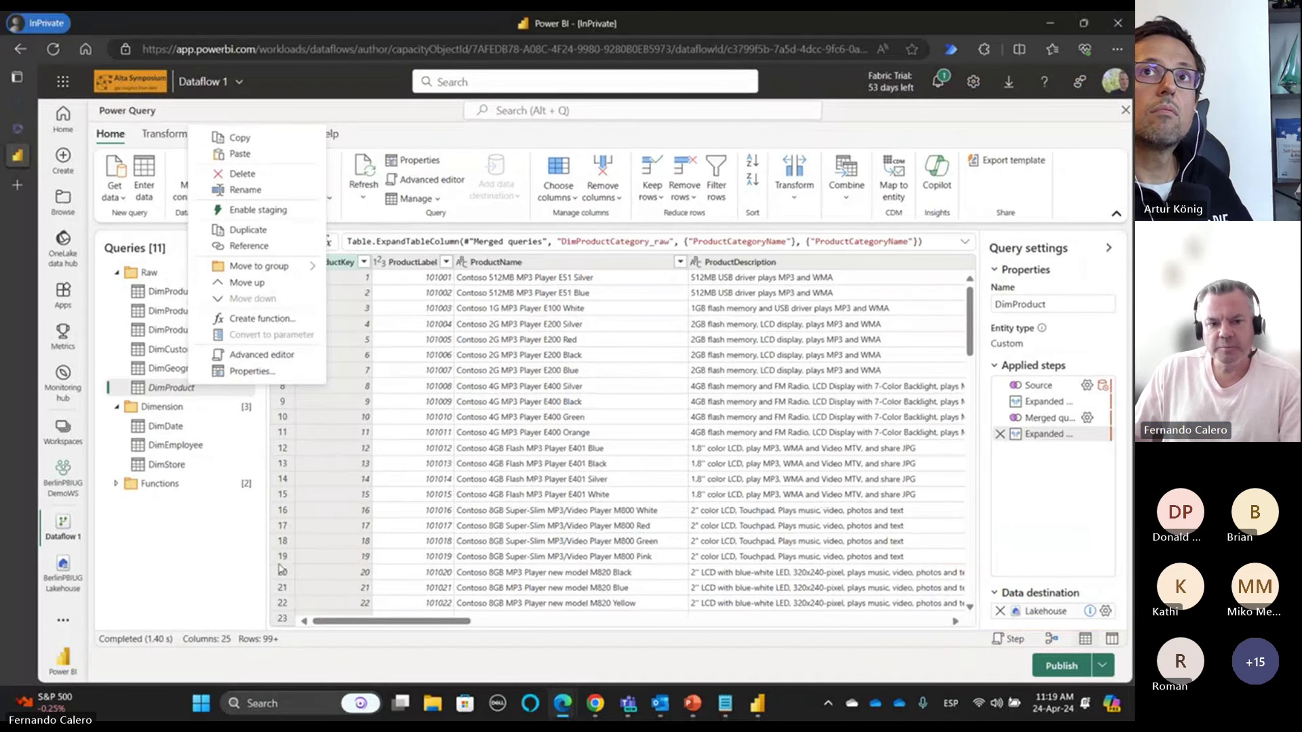
click(173, 564)
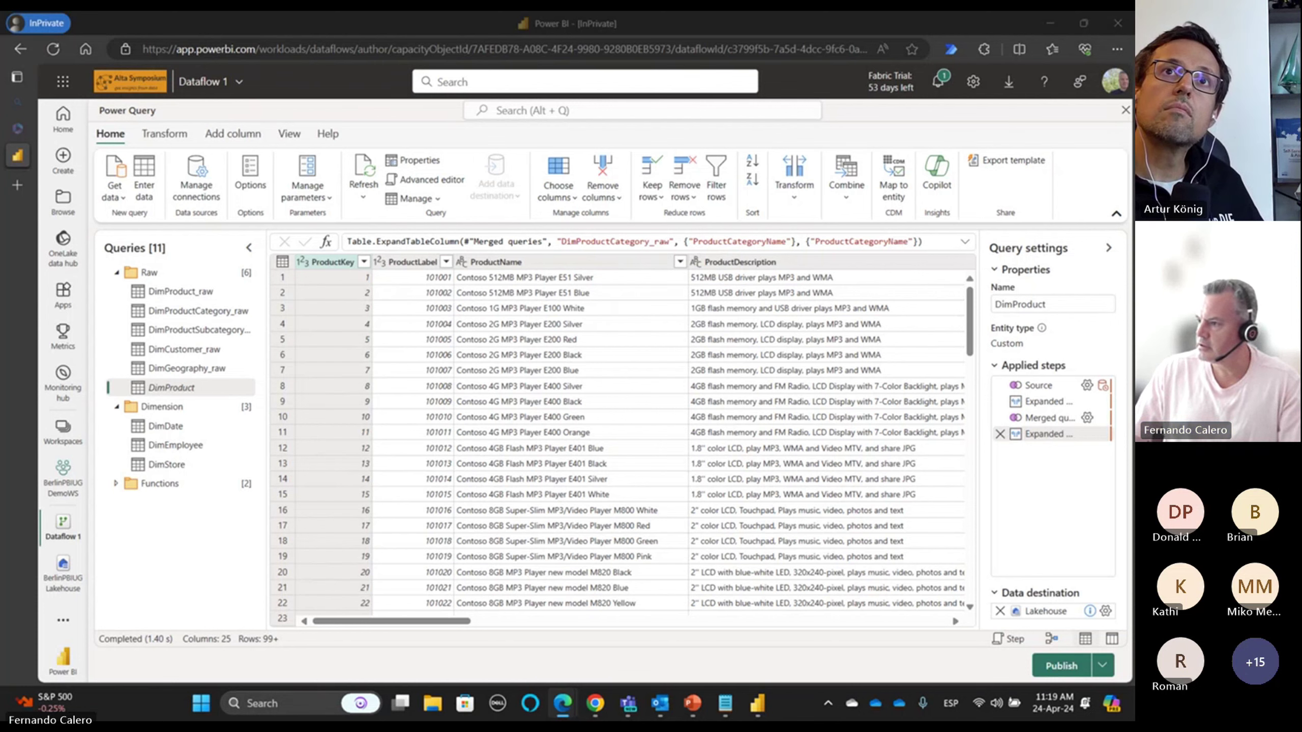
- Switch to the Microsoft Fabric blog and Microsoft Learn pages and read how staging affects loading Dataflow Gen2 data to a destination
drag(1133, 92, 928, 97)
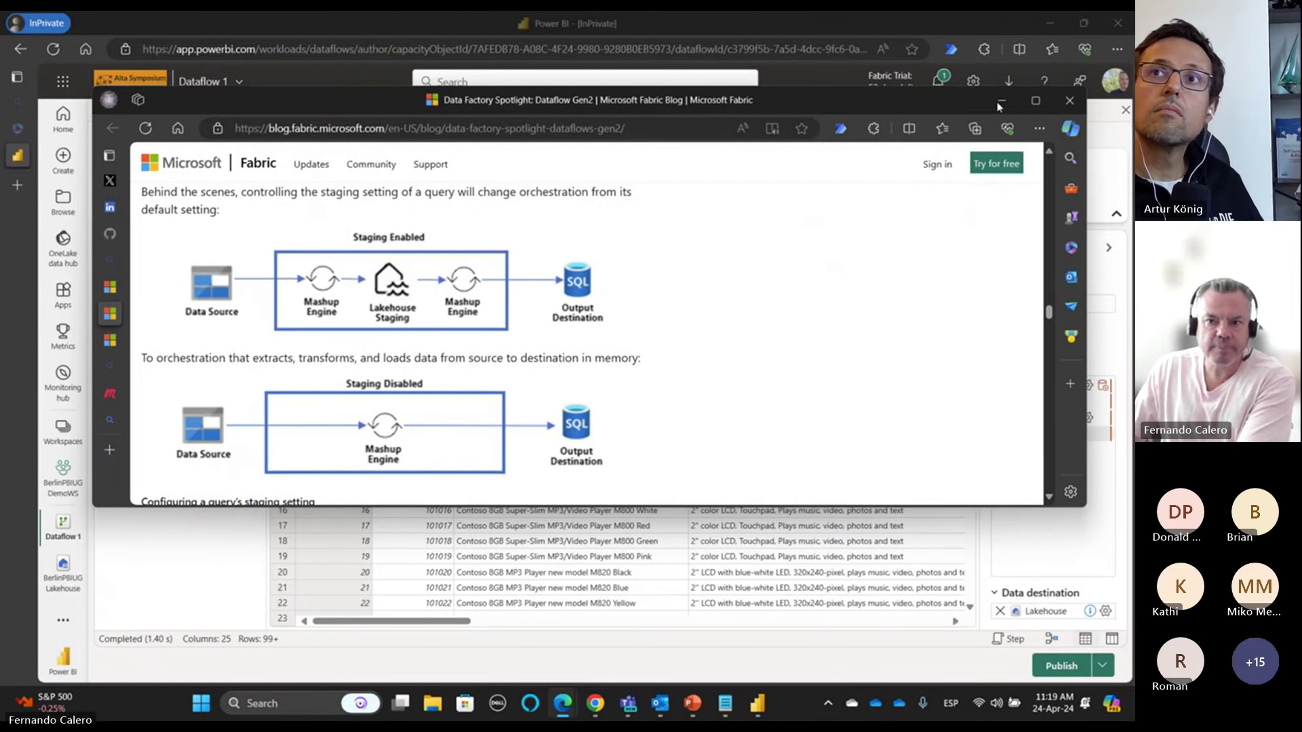
click(1035, 101)
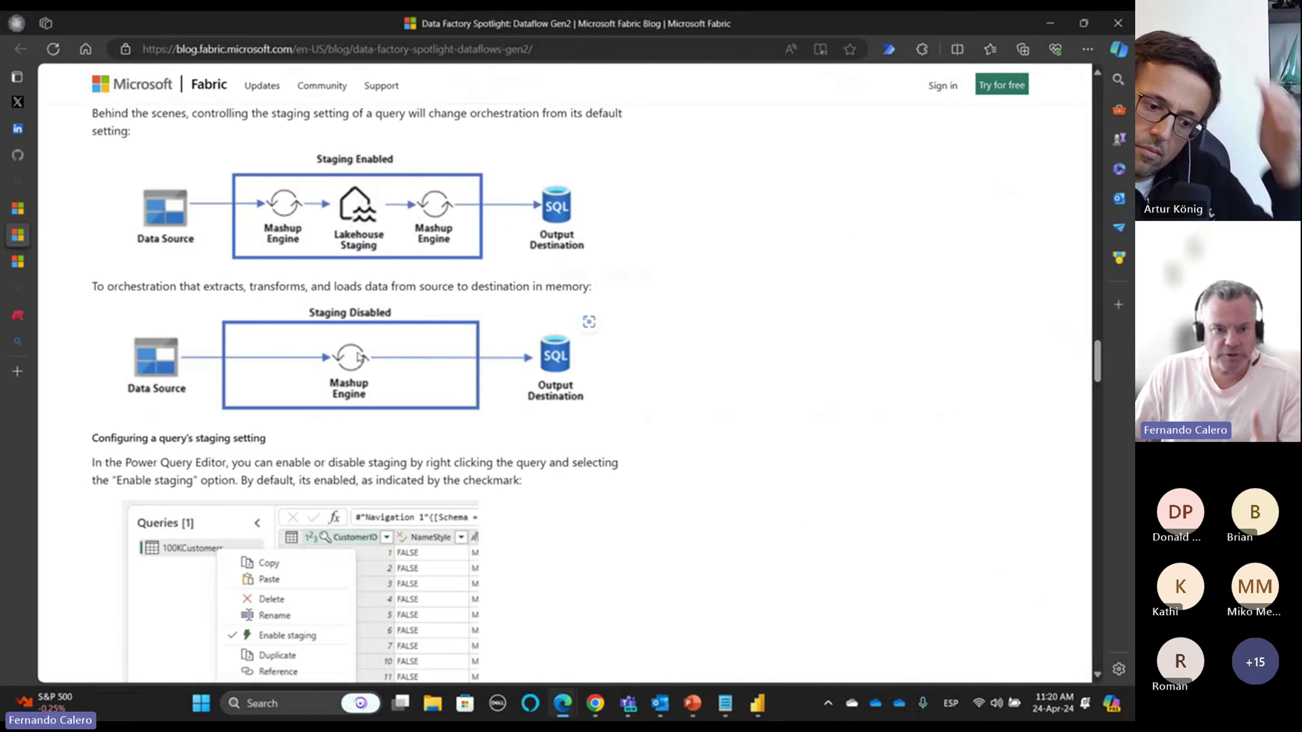
click(19, 262)
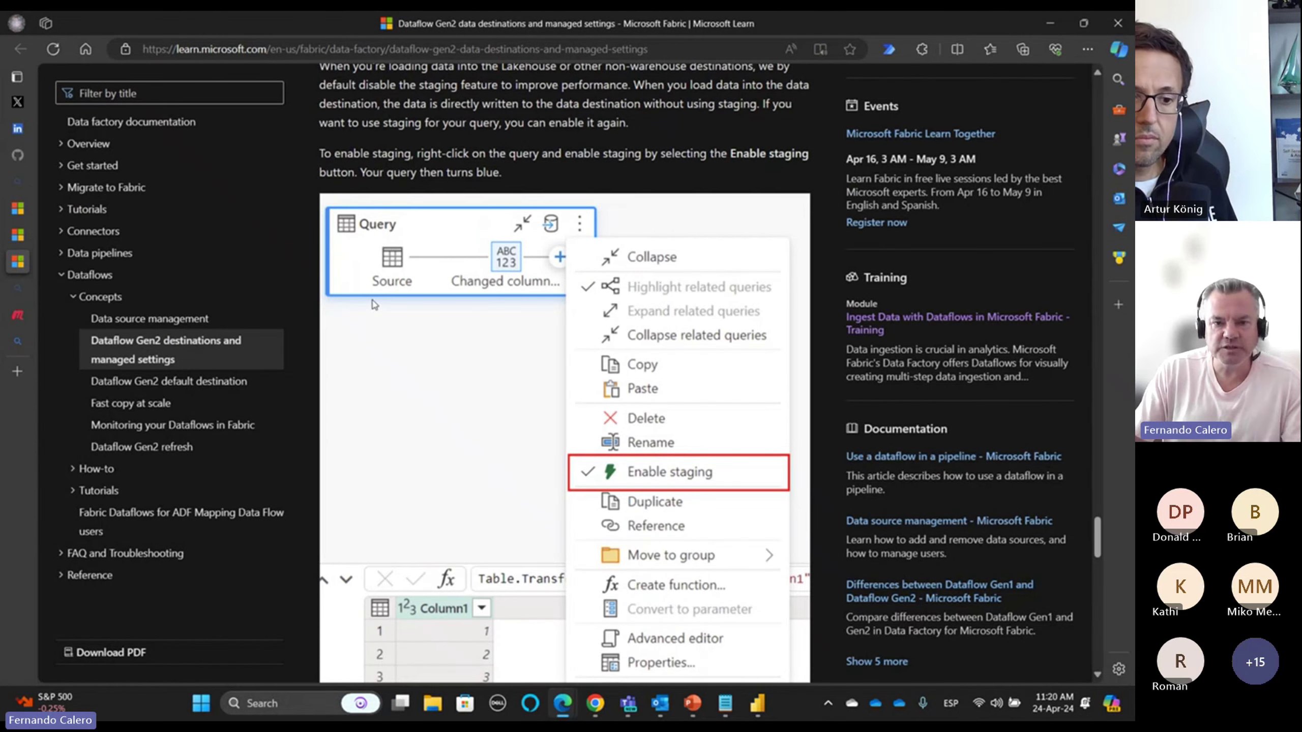
scroll(374, 305, up, 5)
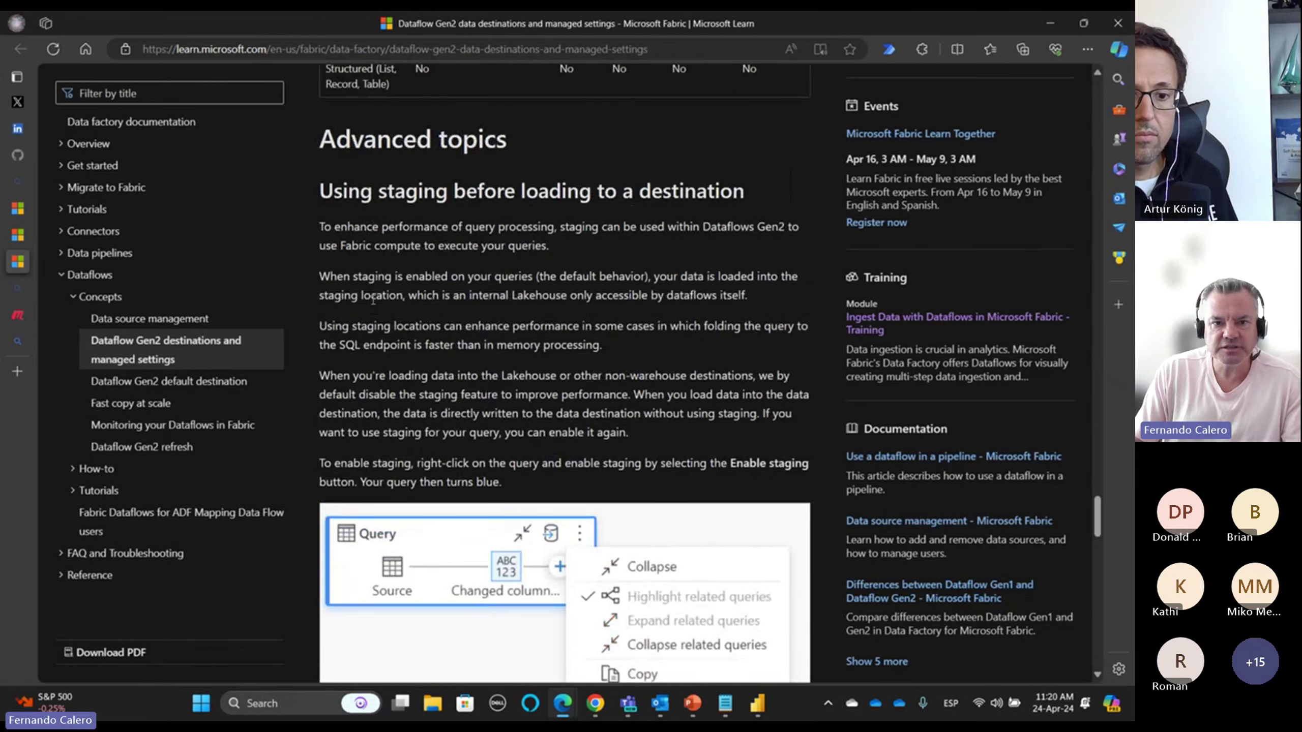
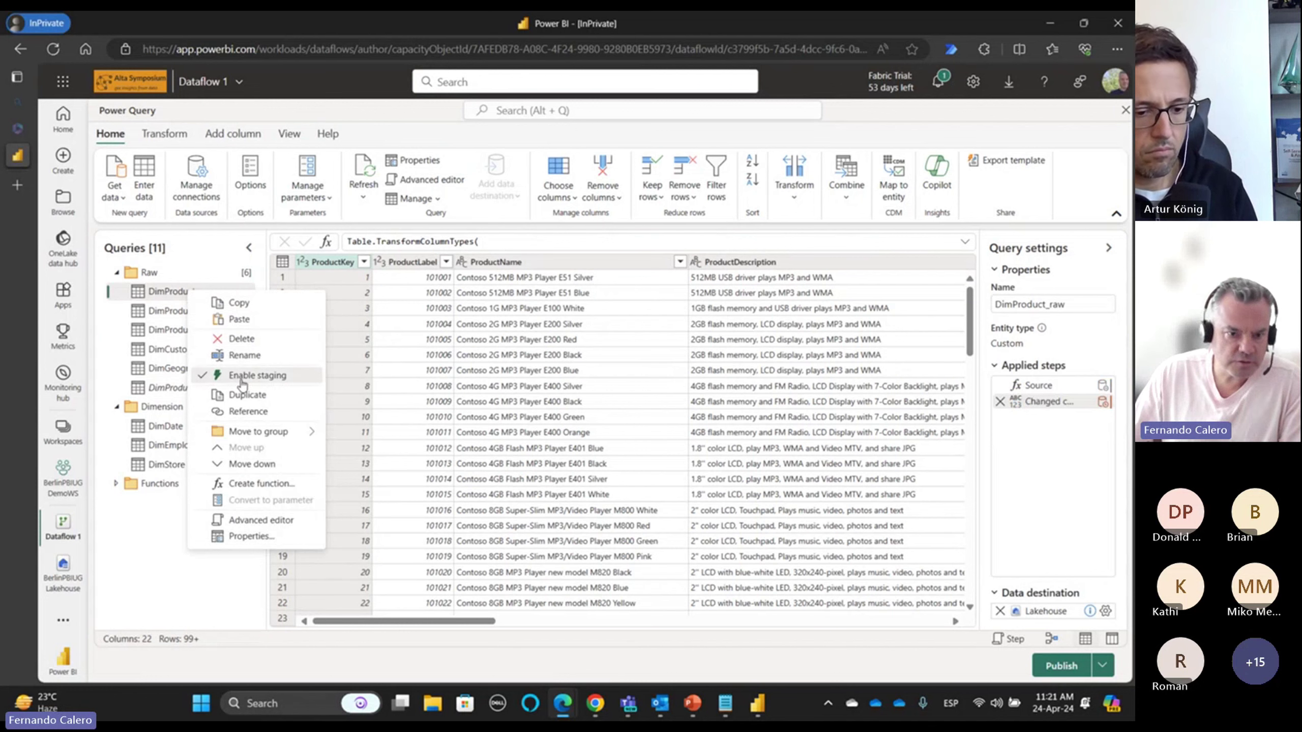
- Disable staging for the DimProduct_raw, DimProductCategory_raw, product subcategory, DimCustomer_raw and DimGeography_raw queries in the Raw group
click(251, 375)
right_click(206, 315)
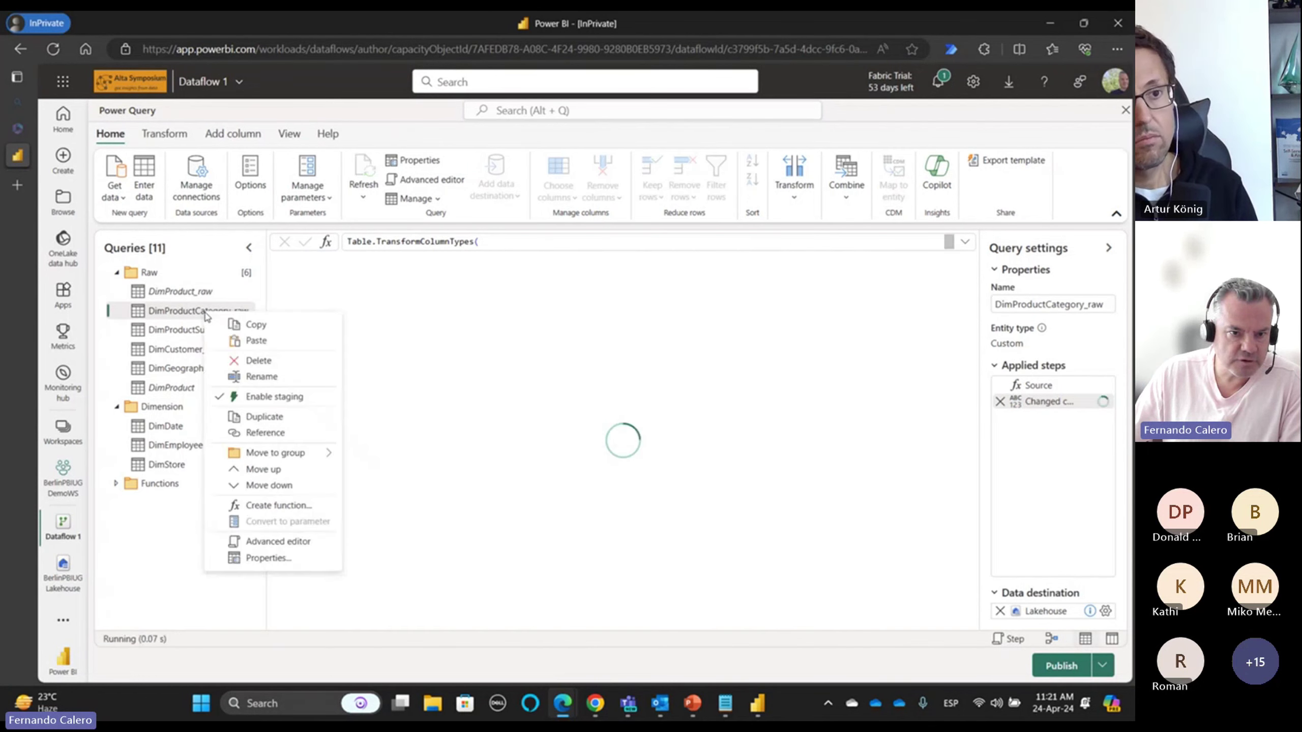
click(253, 398)
right_click(193, 334)
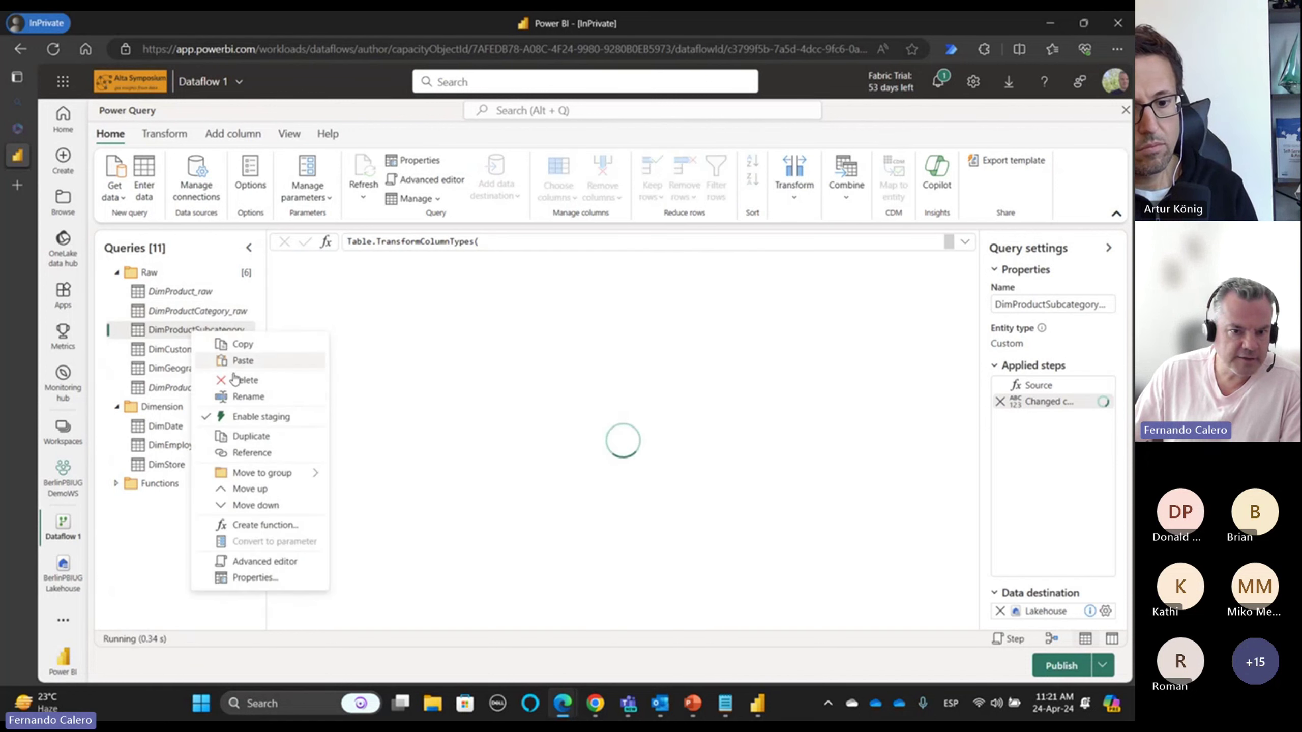
click(252, 417)
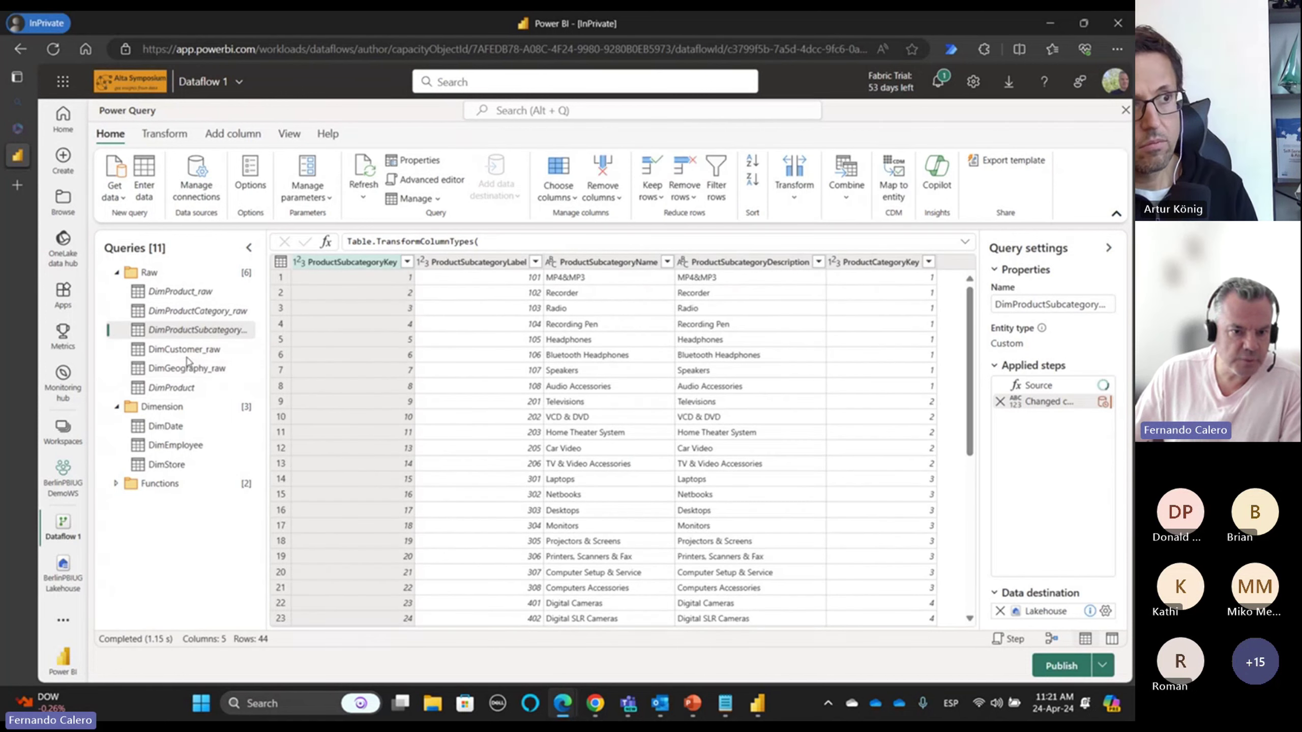
right_click(184, 351)
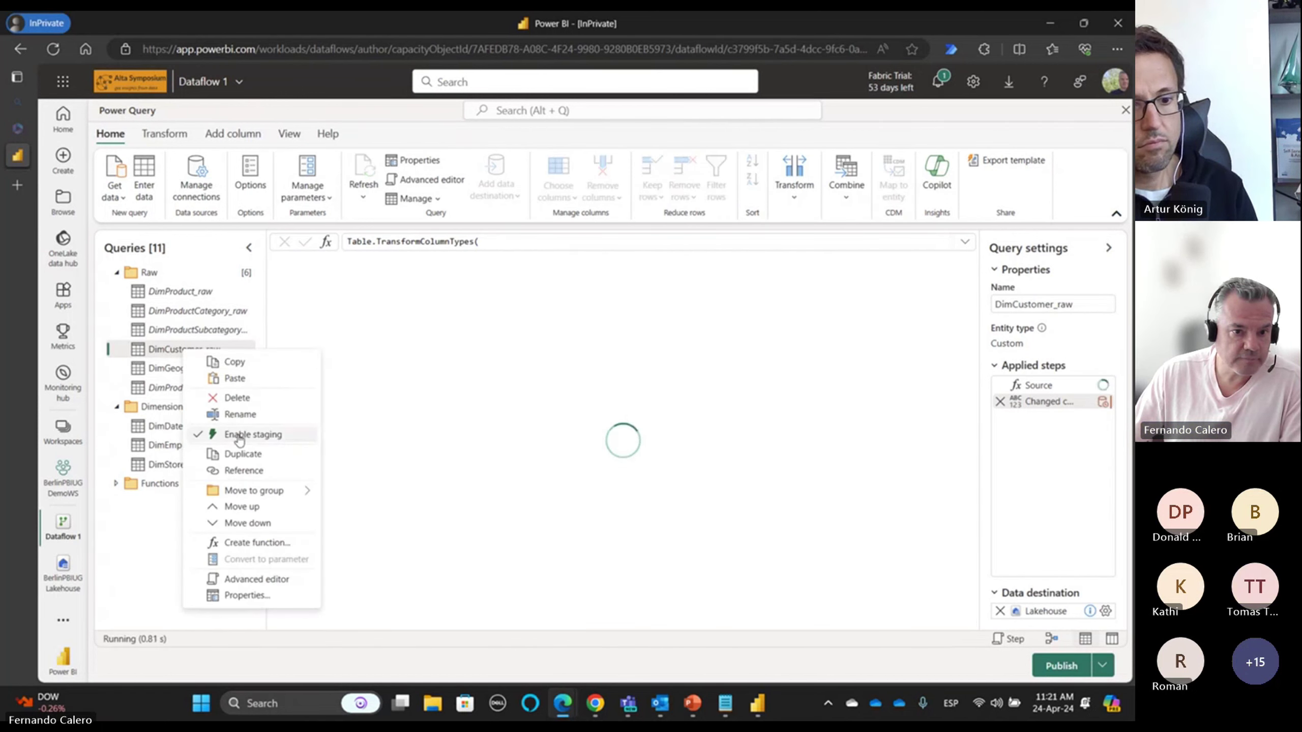
click(239, 435)
right_click(182, 377)
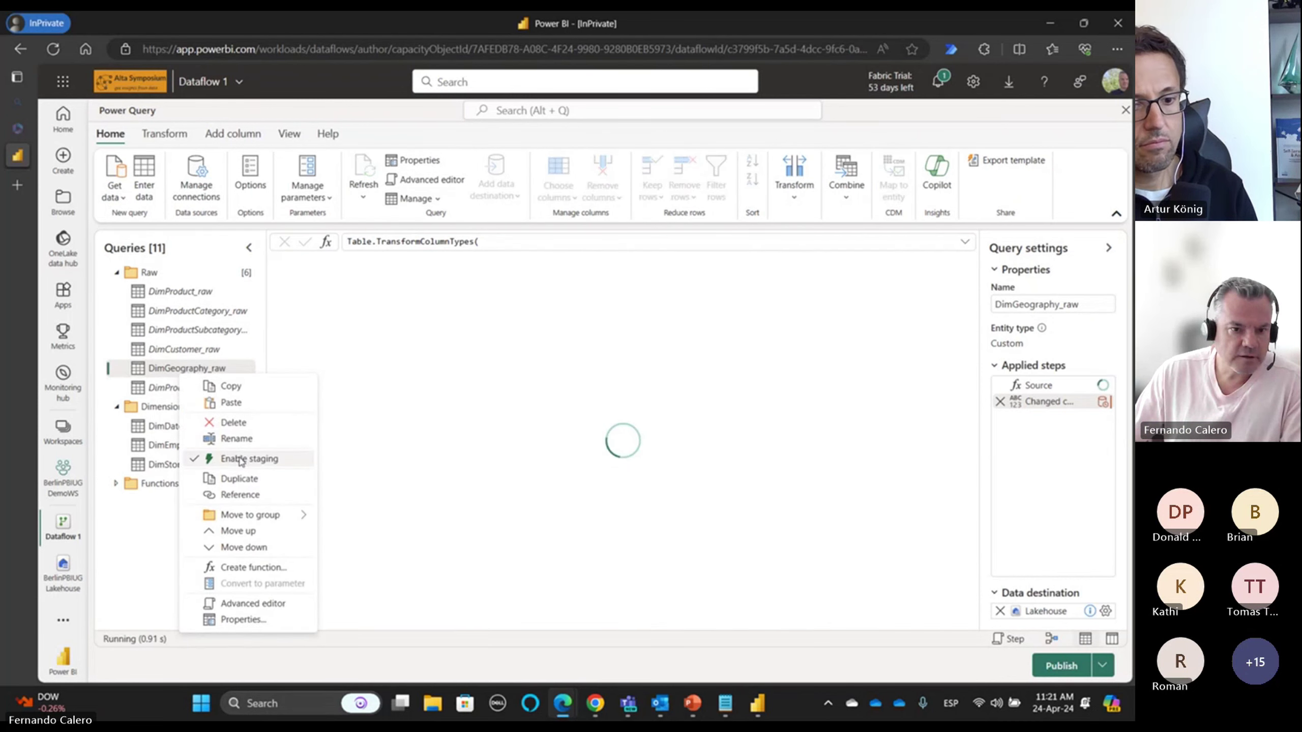
click(240, 459)
- Disable staging for the DimDate, DimEmployee and DimStore queries in the Dimension group
right_click(191, 434)
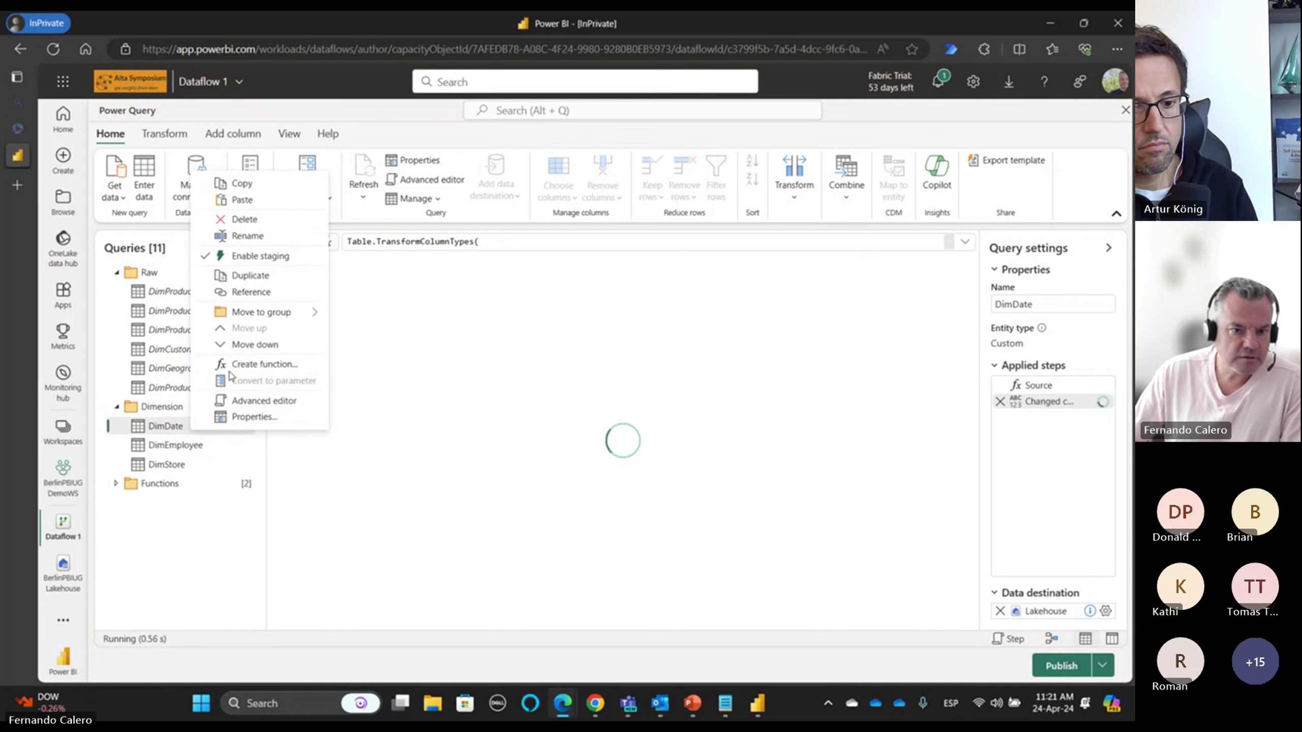
key(Escape)
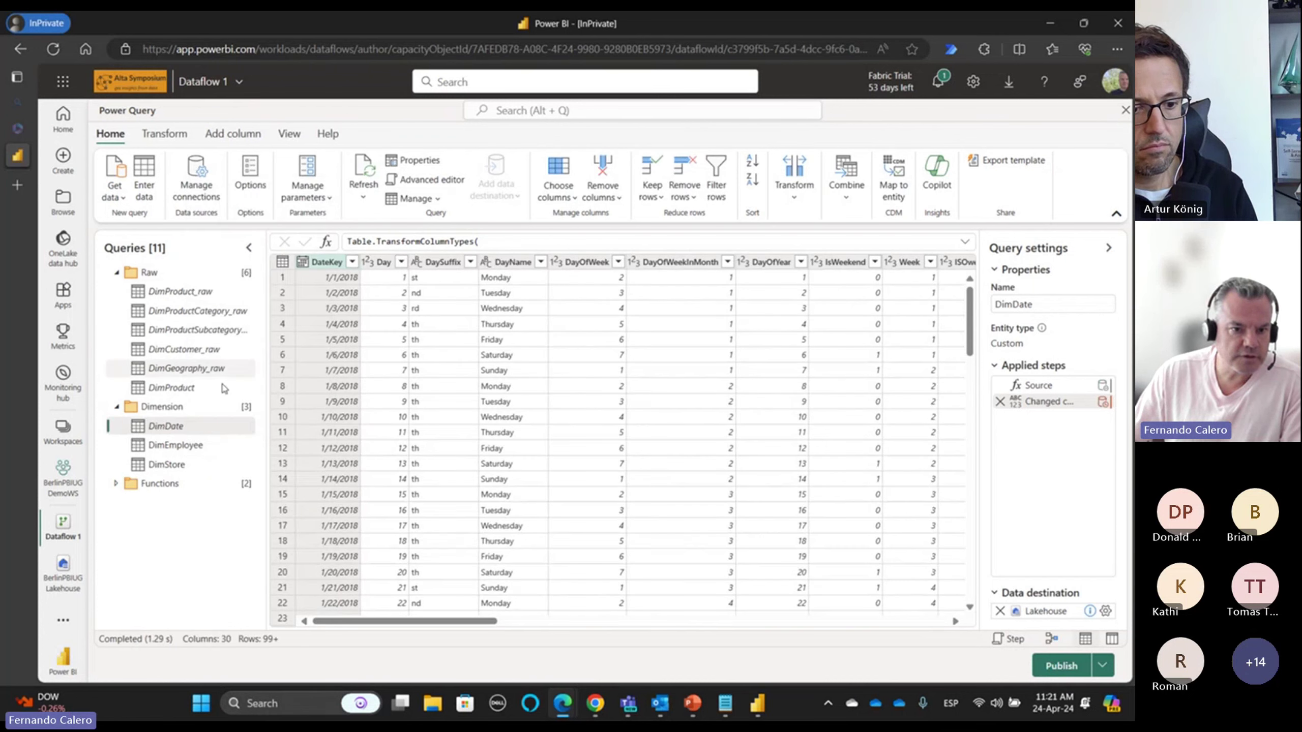
right_click(193, 447)
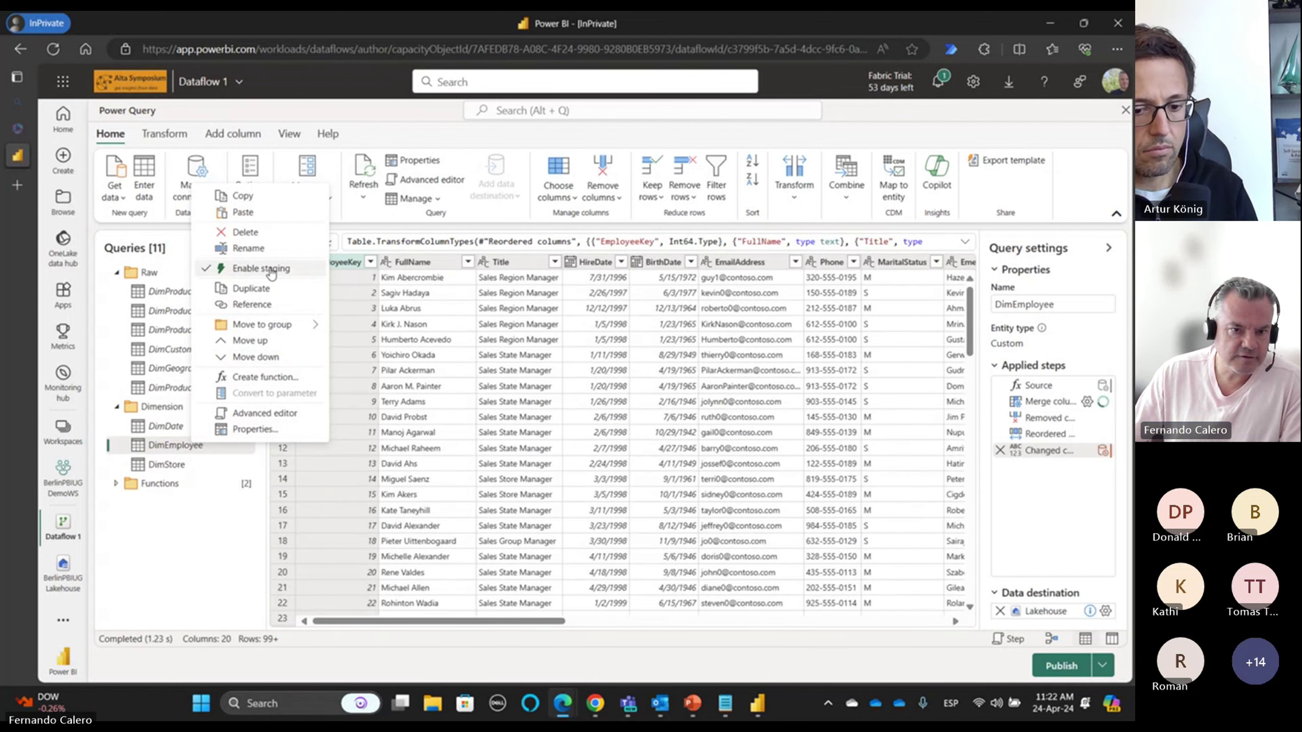
key(Escape)
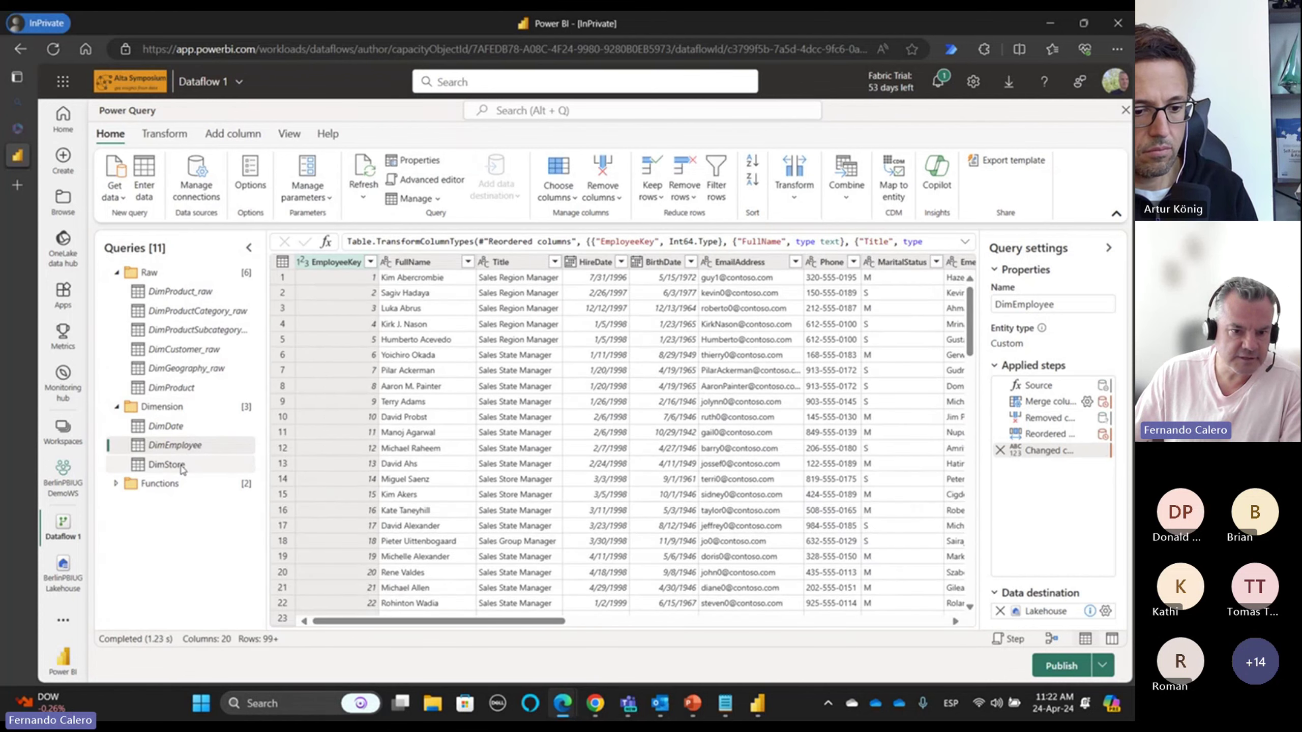
right_click(190, 461)
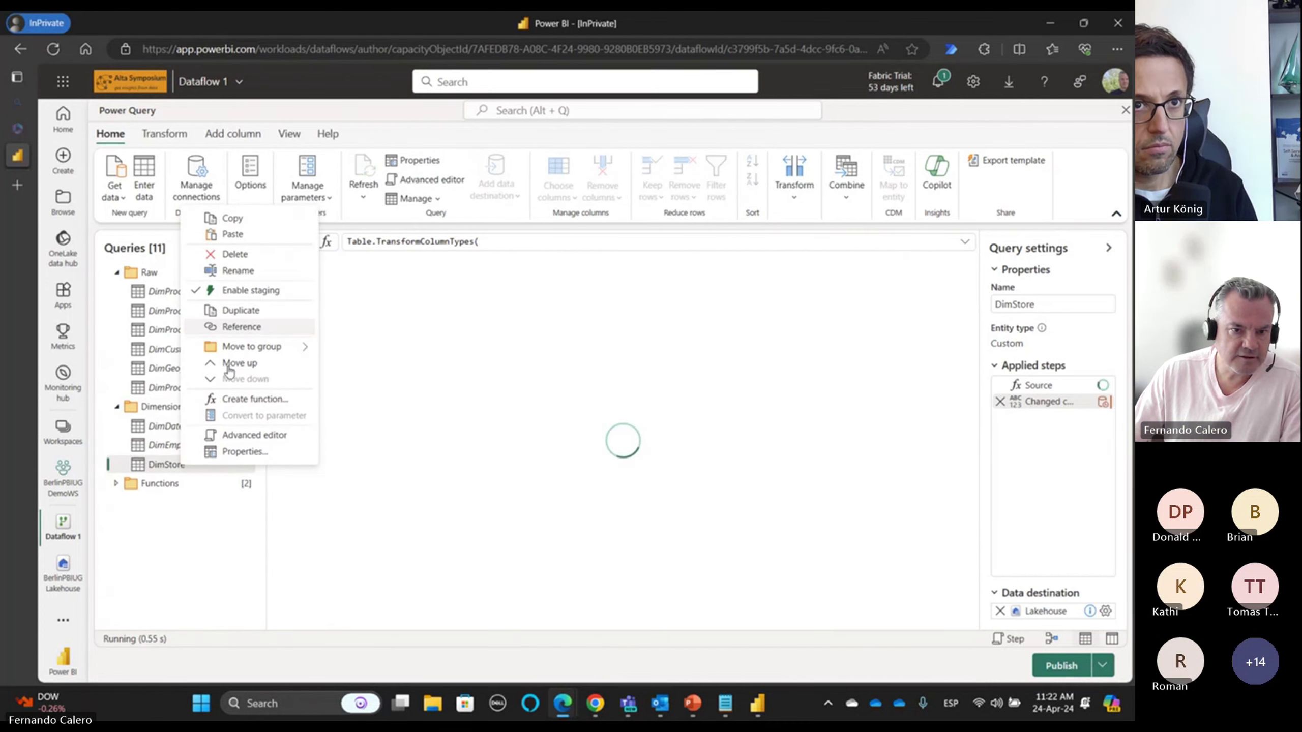
key(Escape)
- Expand the Functions group and check whether staging is available for the fxGetFile function
click(125, 492)
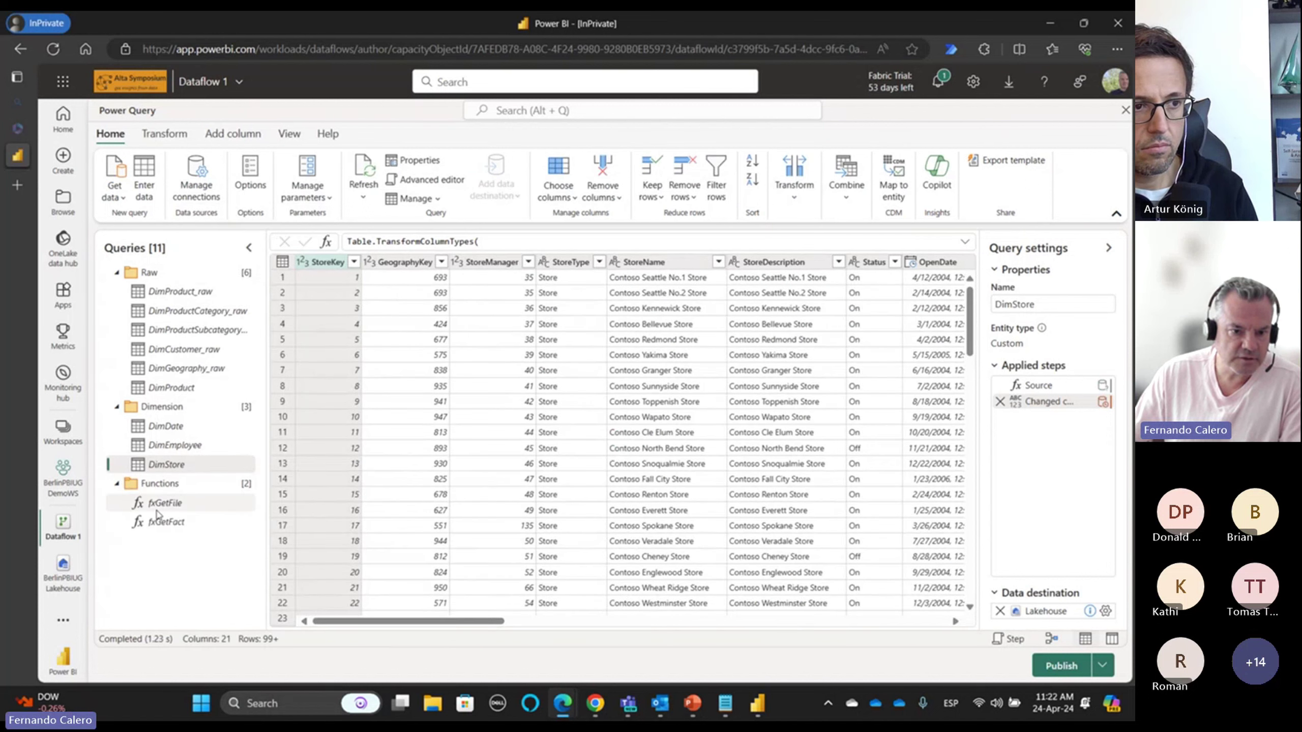
click(160, 505)
right_click(161, 506)
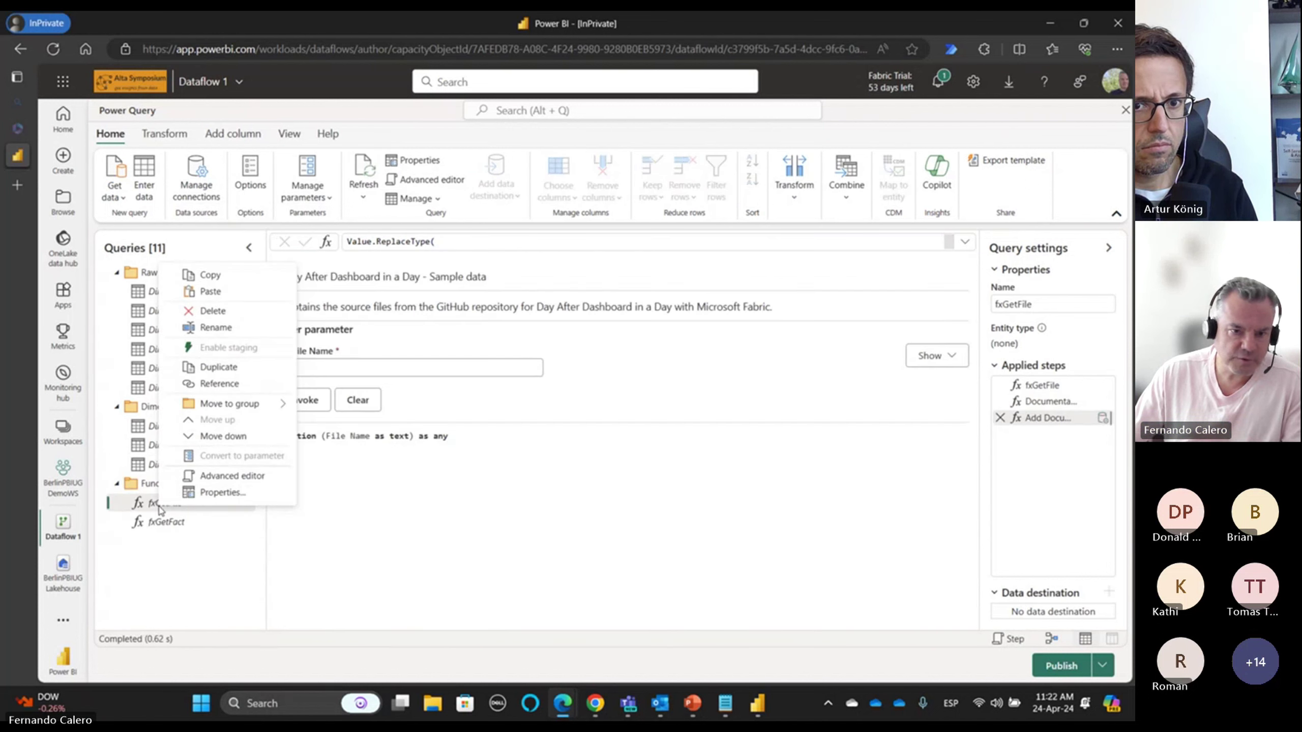
click(162, 561)
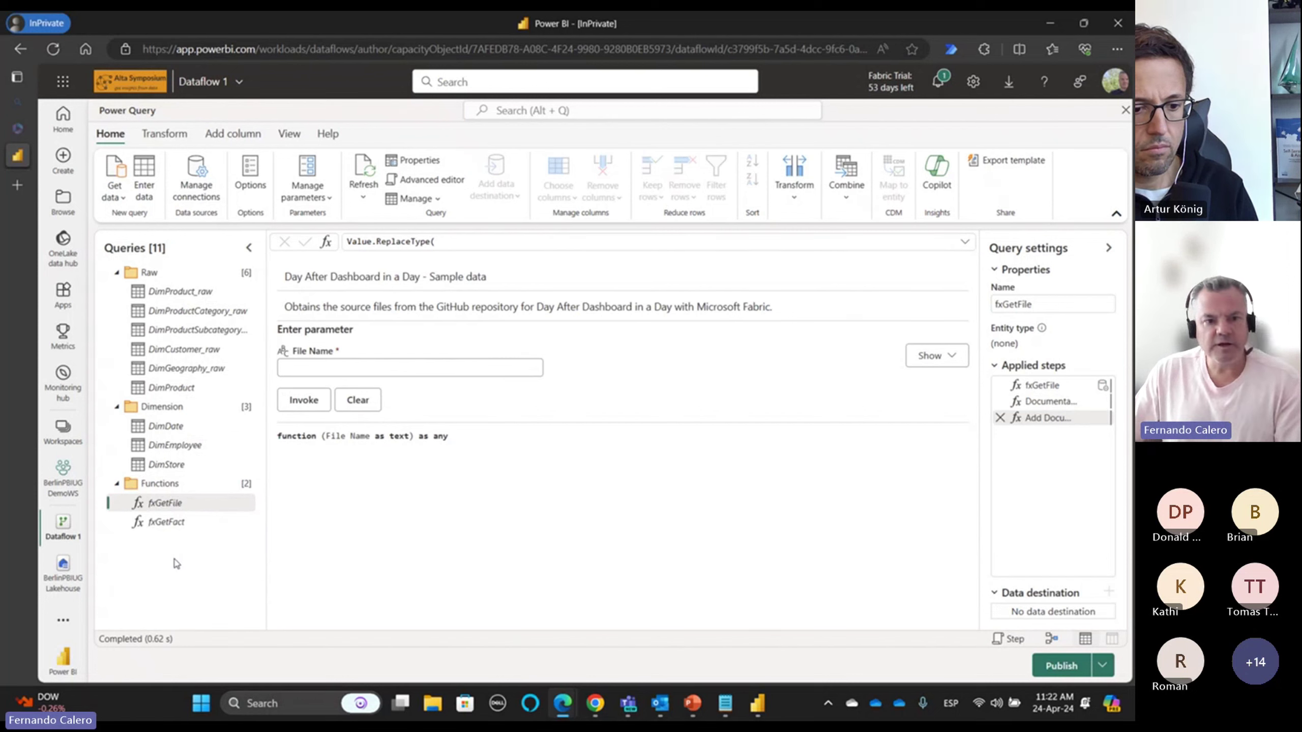
- Move the DimProduct query from the Raw group to the Dimension group
right_click(190, 394)
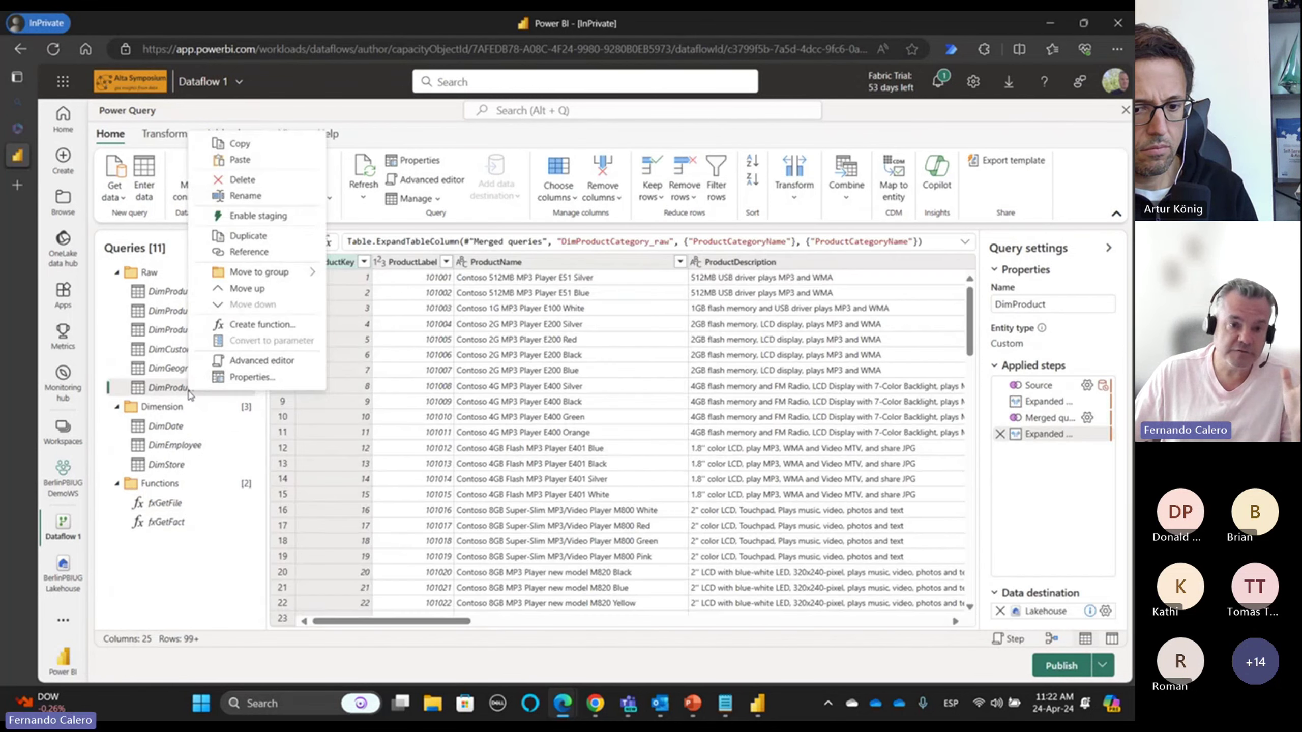
mouse_move(290, 279)
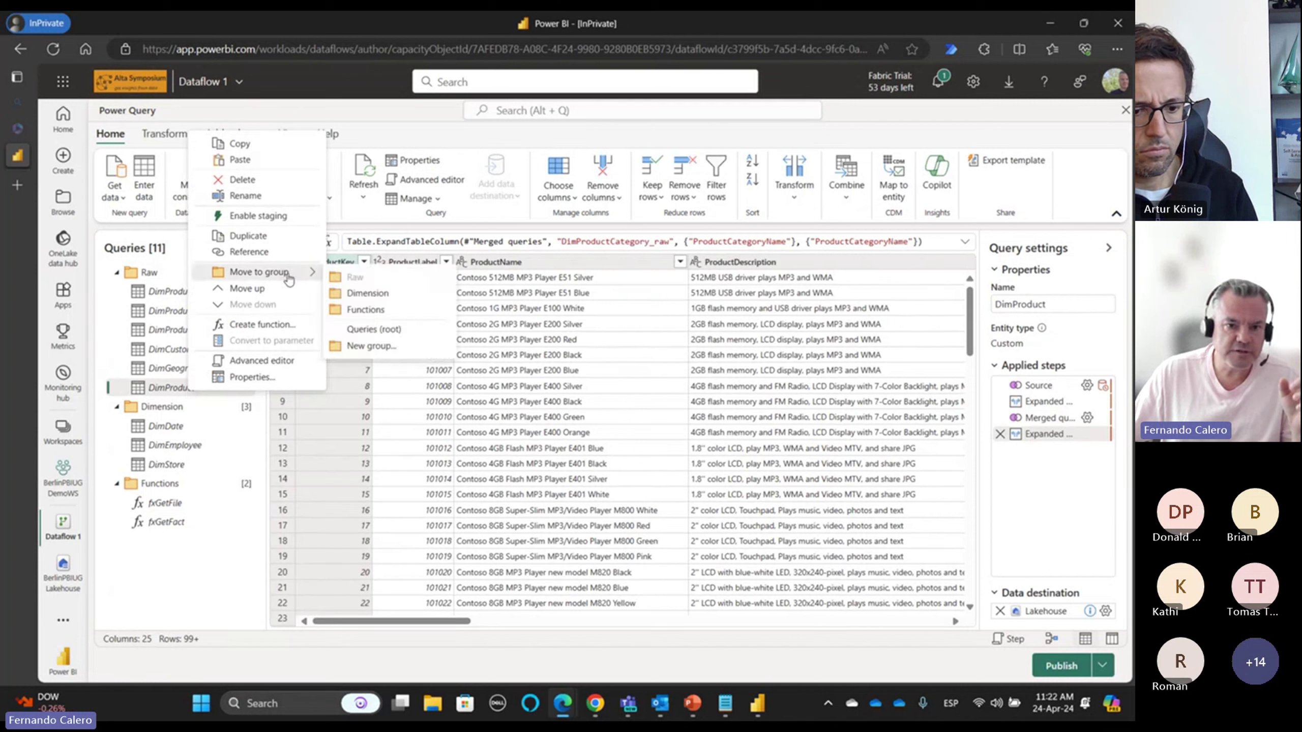
click(359, 294)
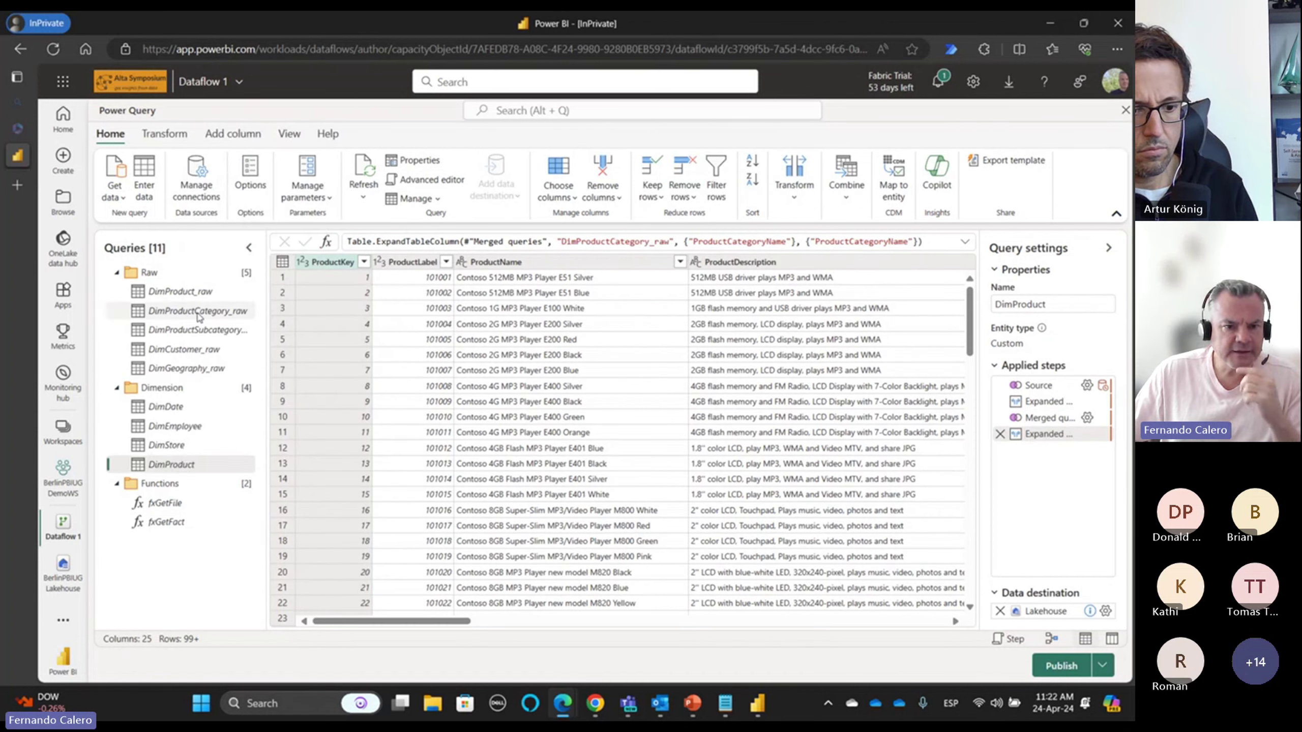
- Check the default lakehouse destination of the DimProduct_raw query and remove that data destination
click(181, 292)
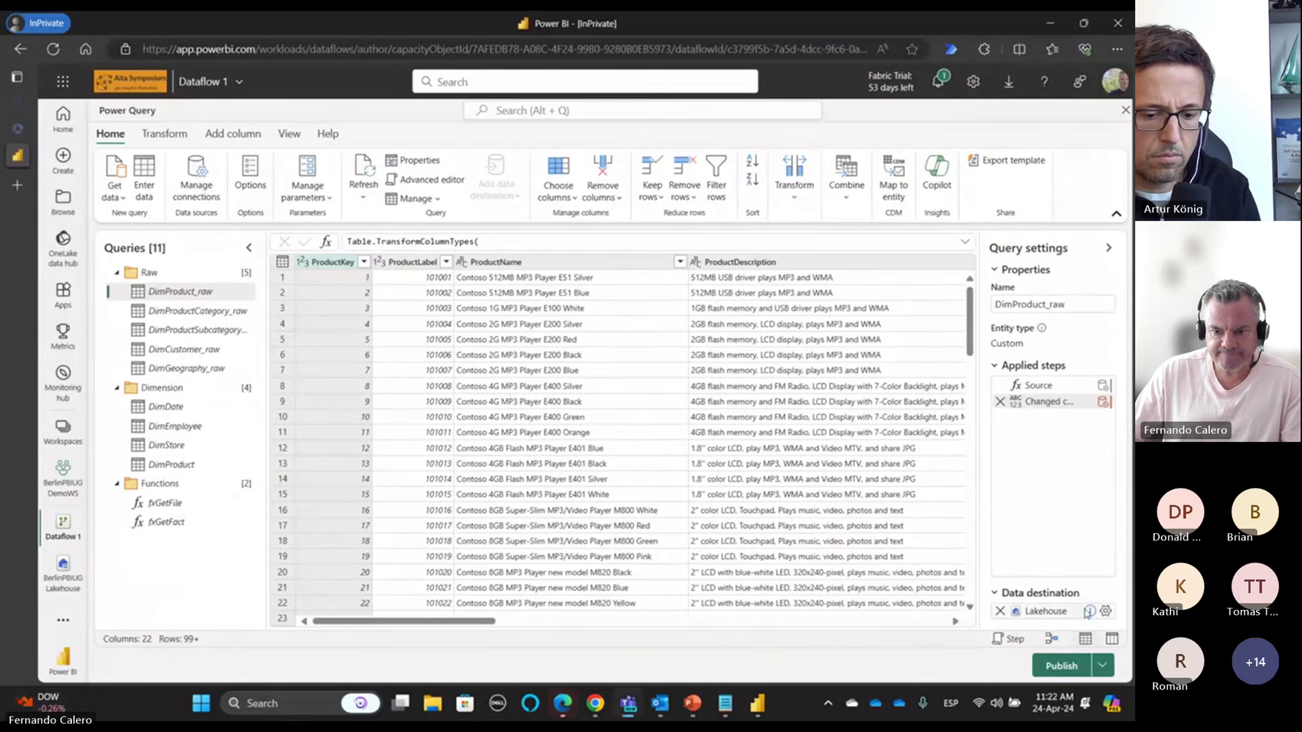
mouse_move(1045, 612)
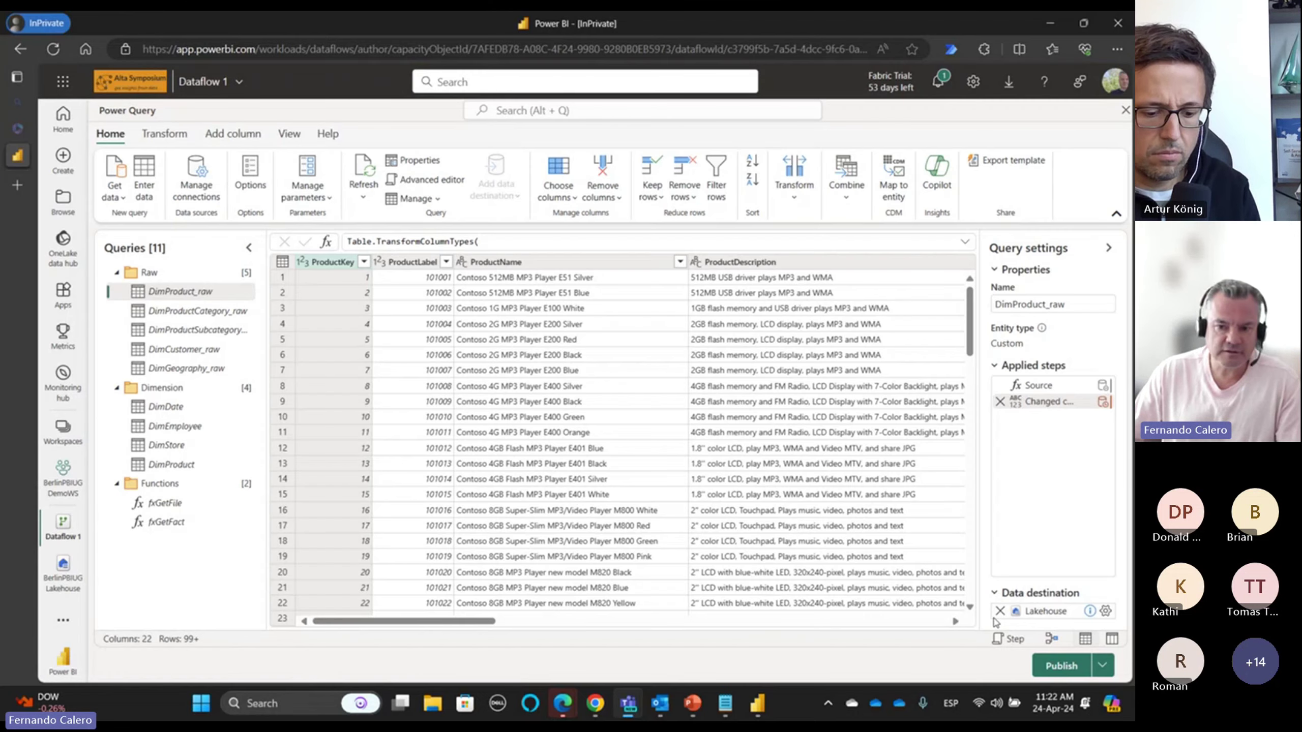
mouse_move(867, 632)
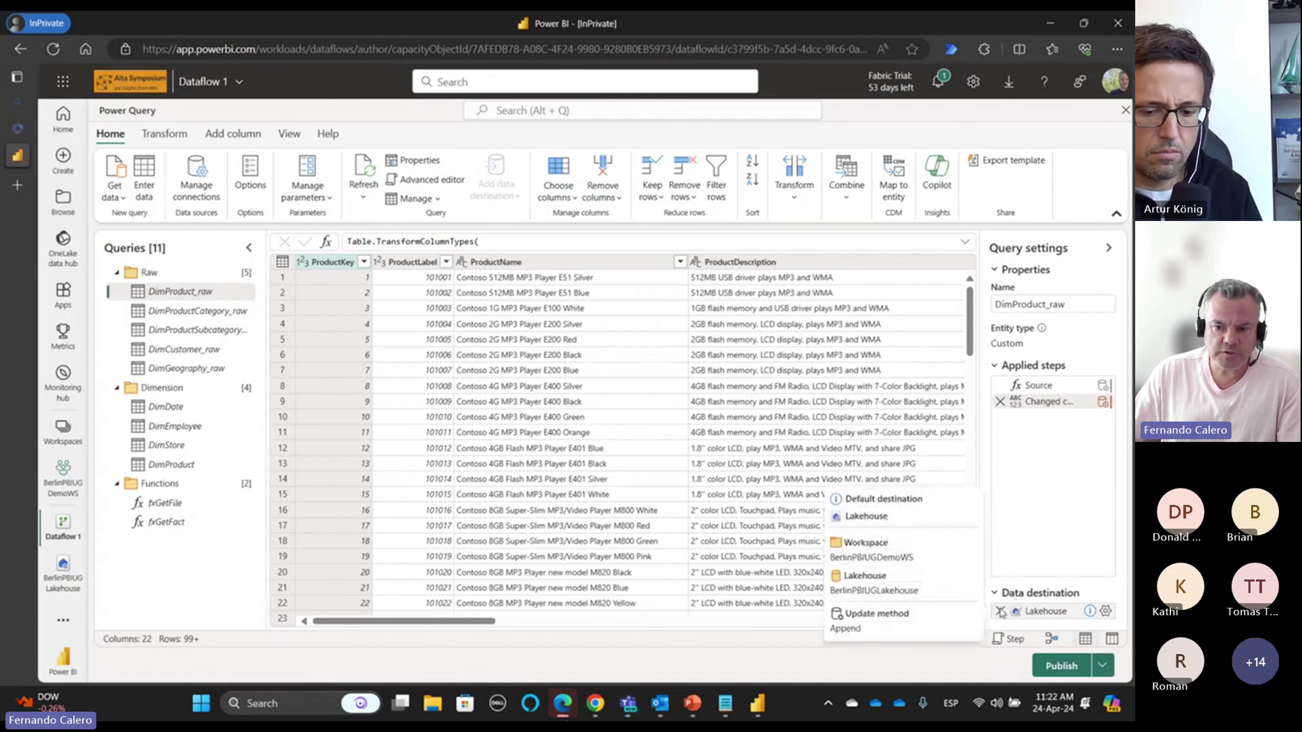
click(1000, 611)
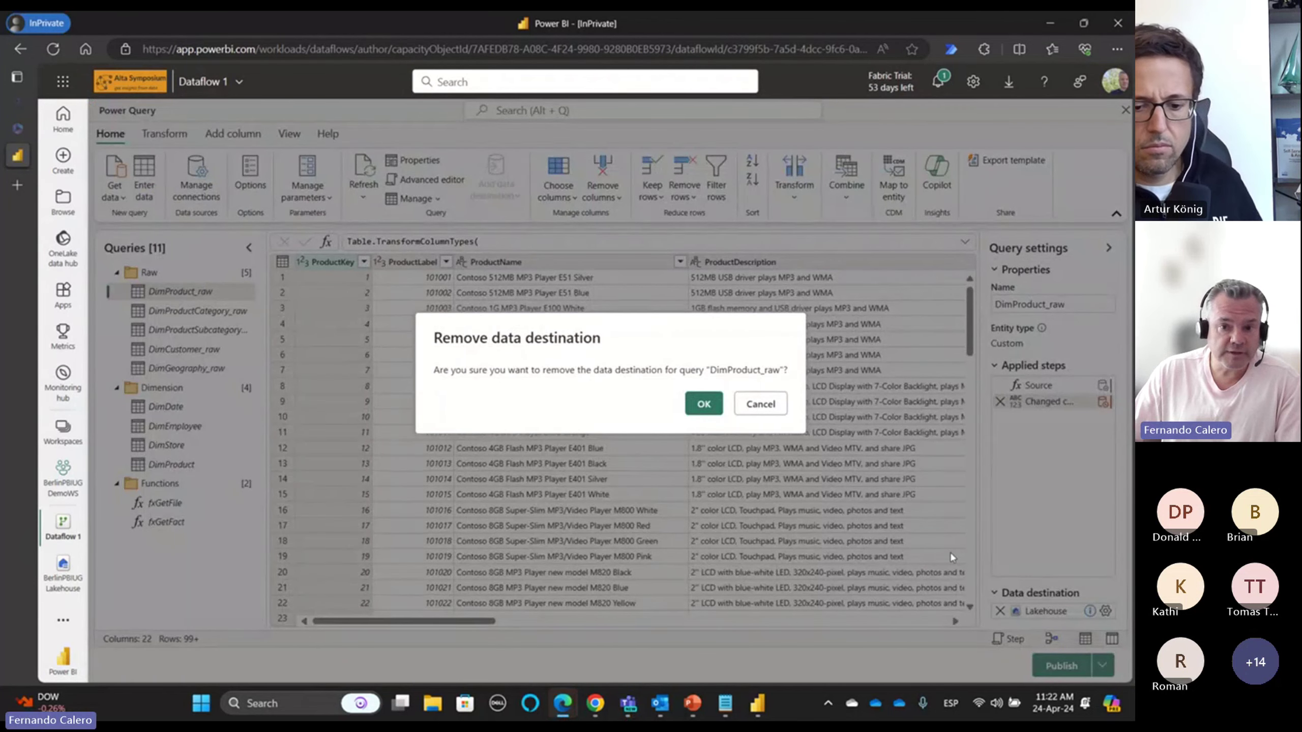
click(706, 411)
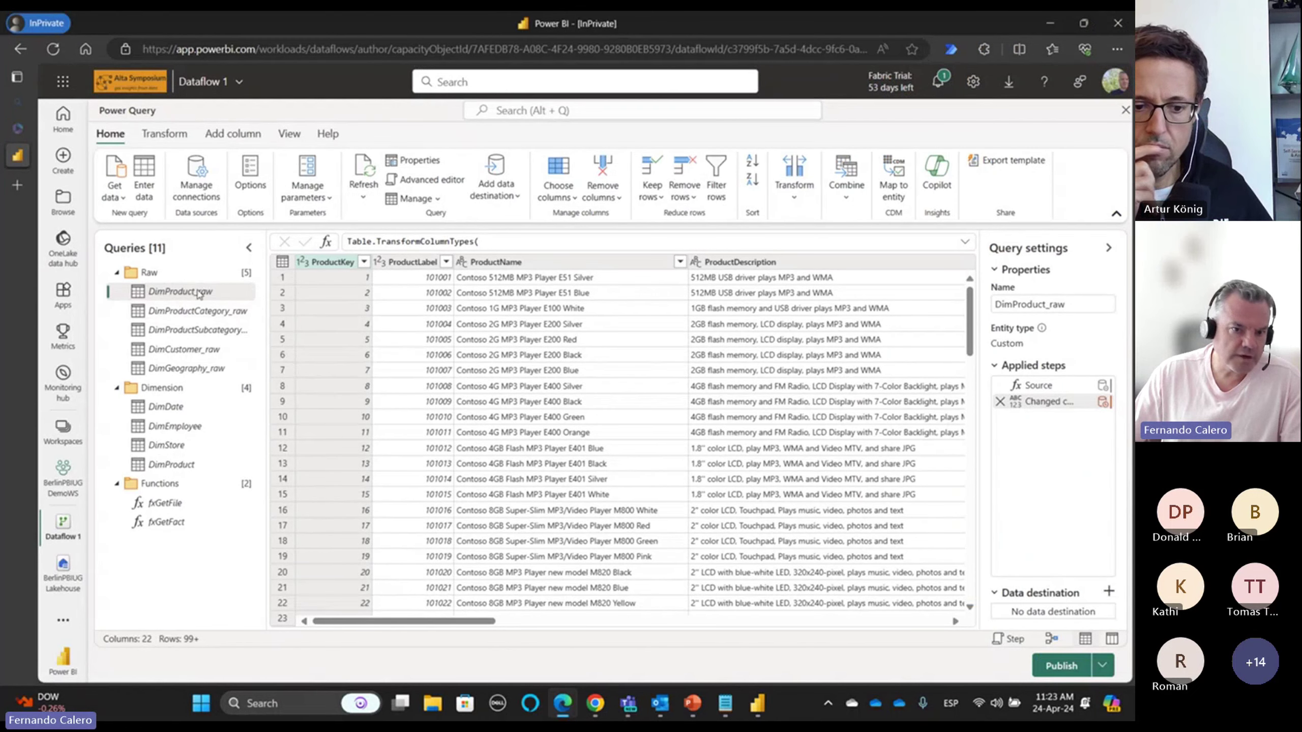
- Remove the data destinations from the DimProductCategory_raw and product subcategory queries in the Raw group
click(215, 312)
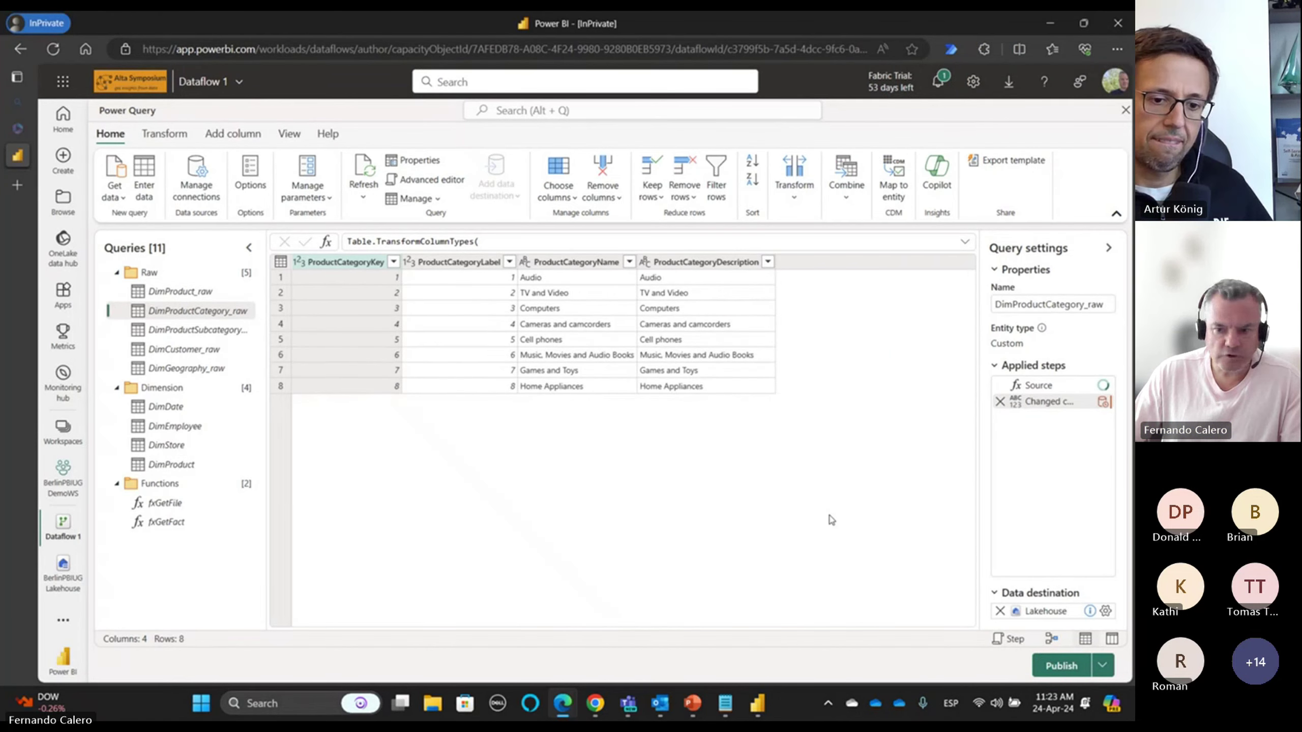
click(999, 612)
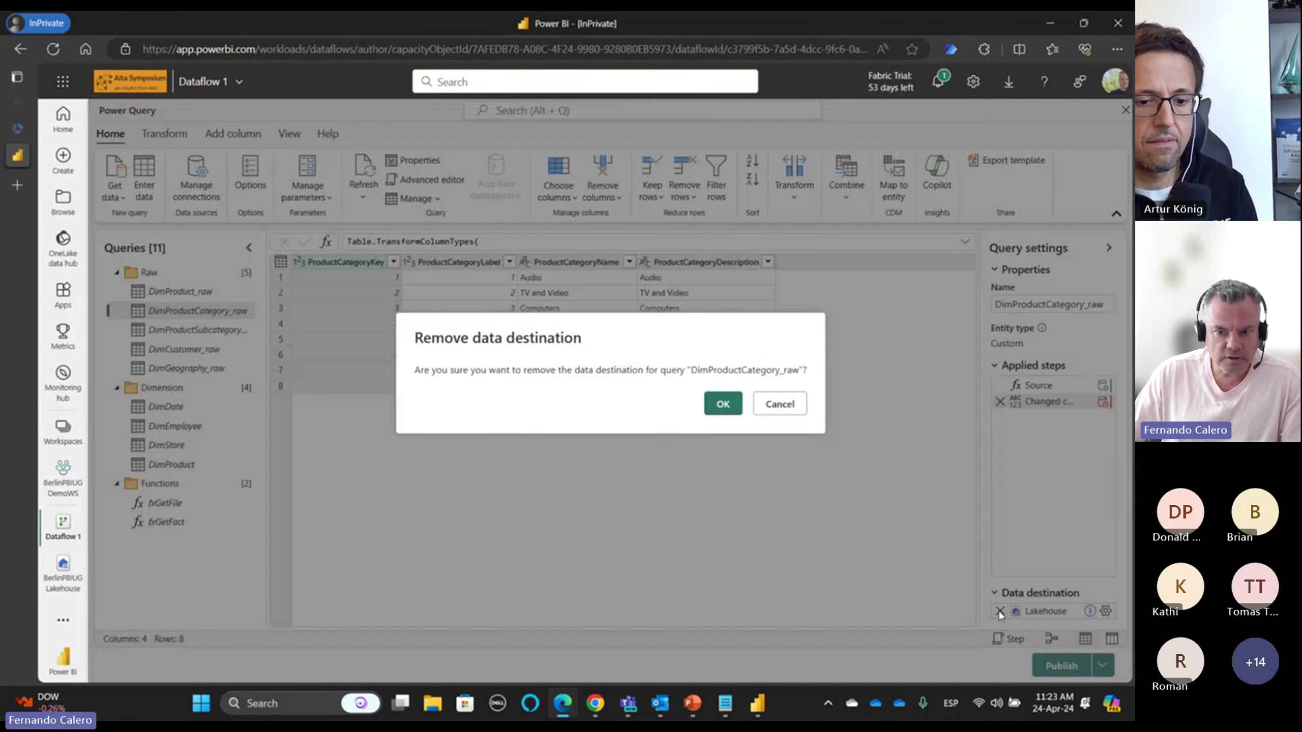
click(722, 404)
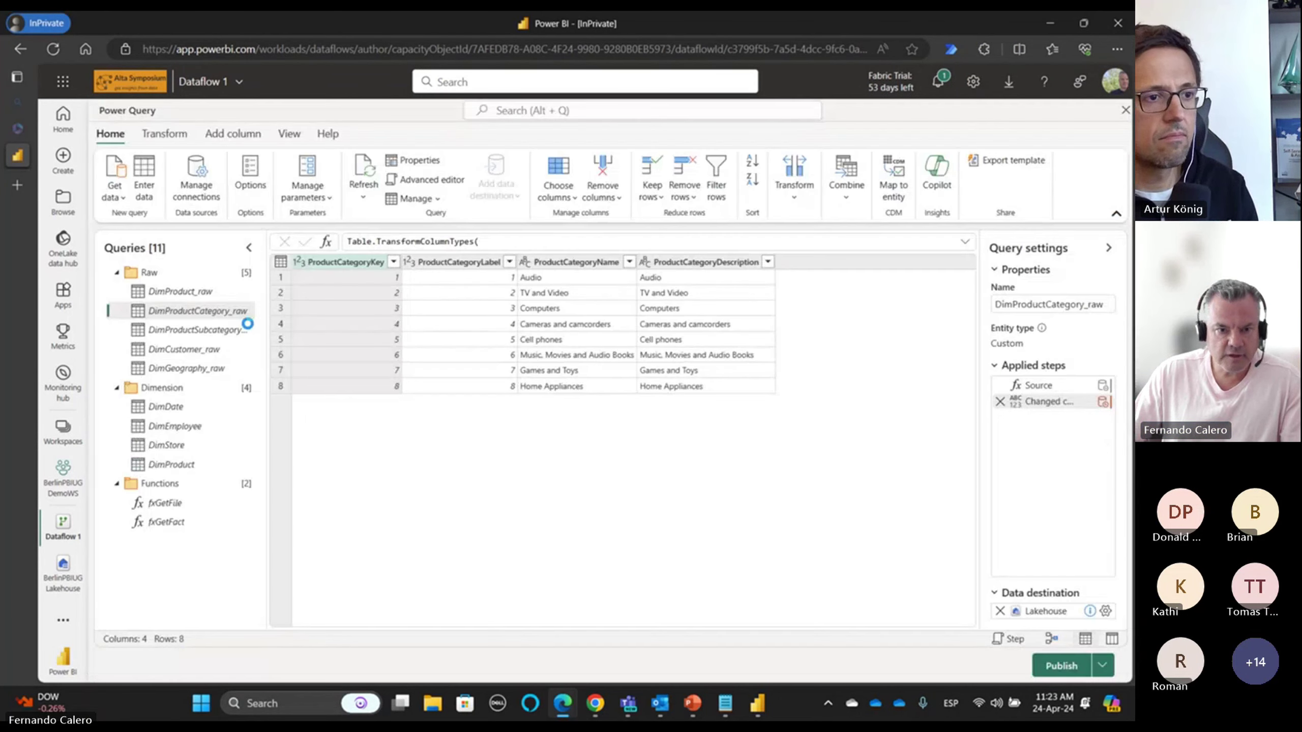
click(199, 331)
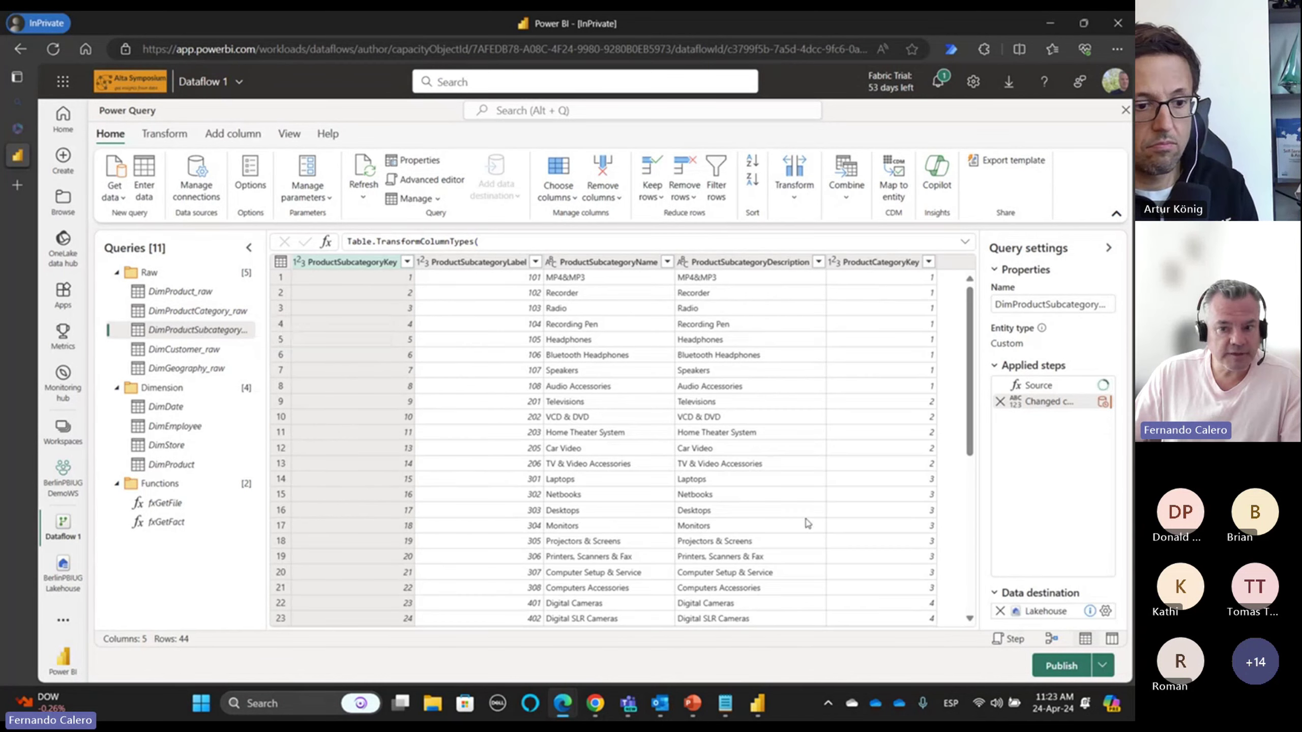
click(999, 611)
click(729, 404)
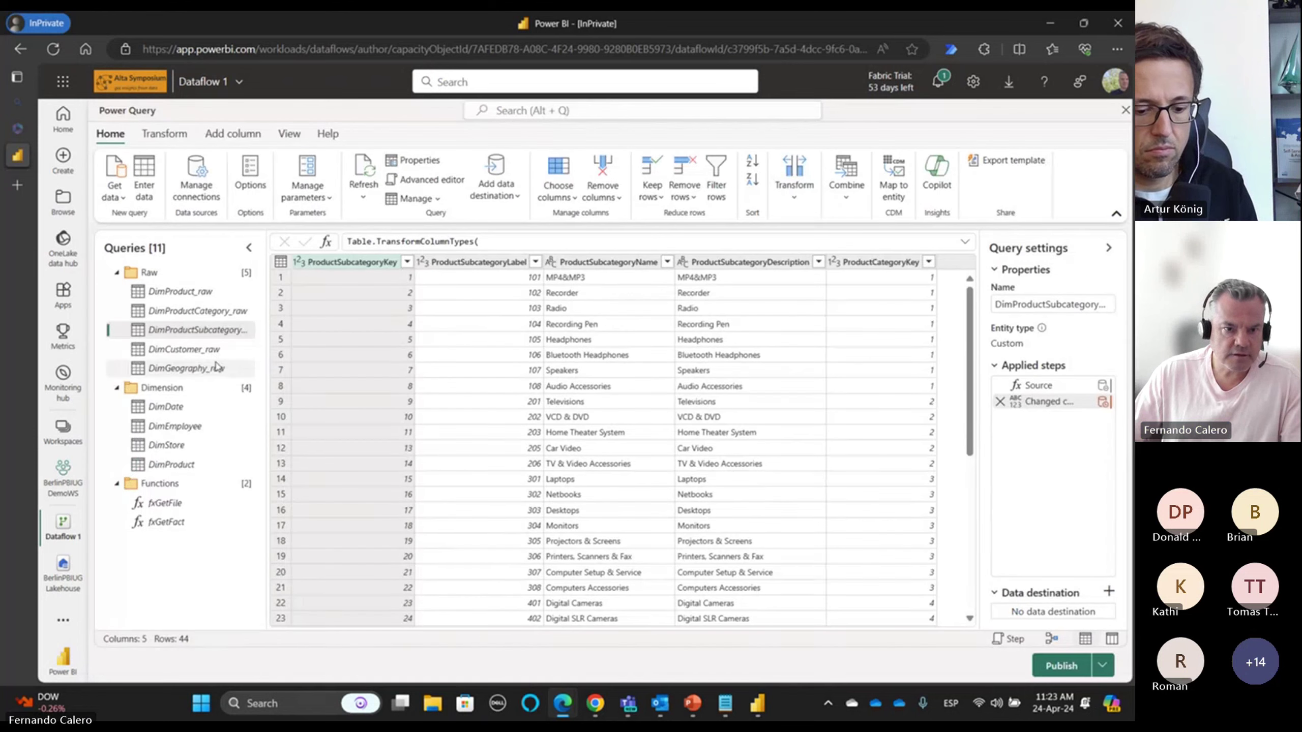
- Remove the data destinations from the DimCustomer_raw and DimGeography_raw queries in the Raw group
click(255, 355)
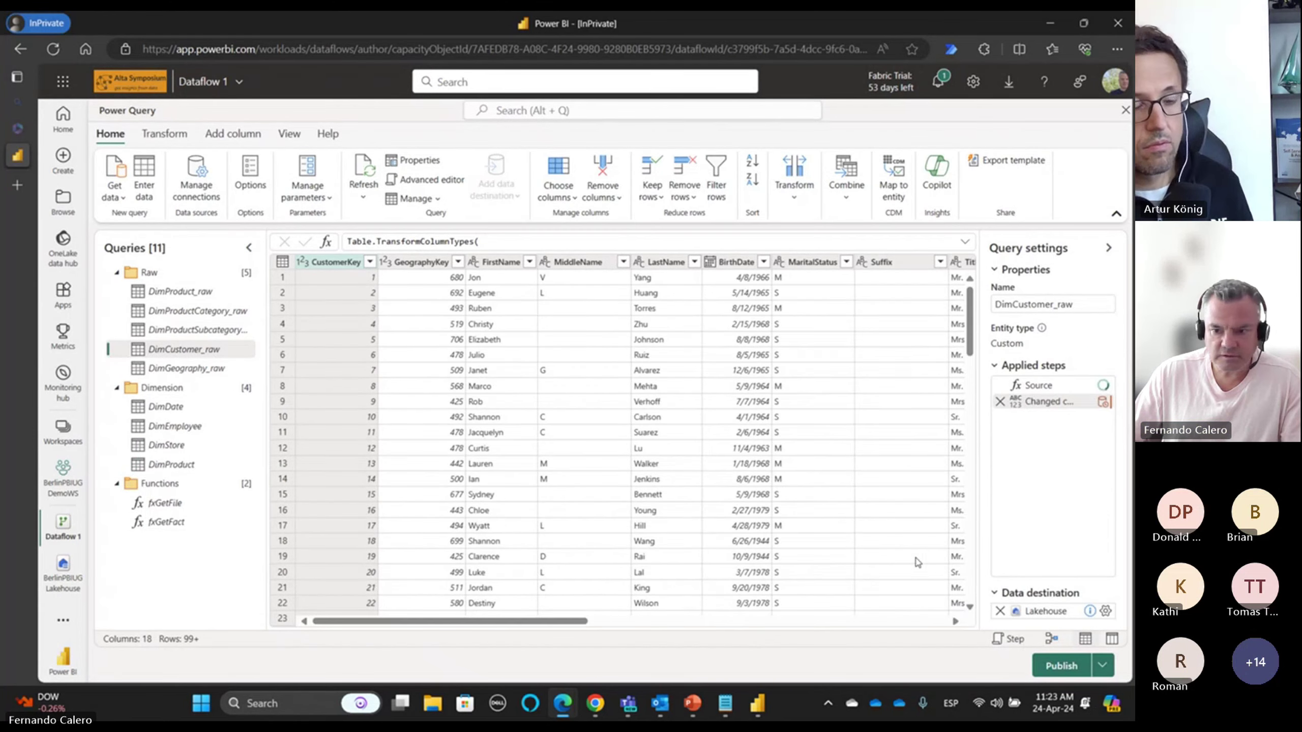
click(999, 611)
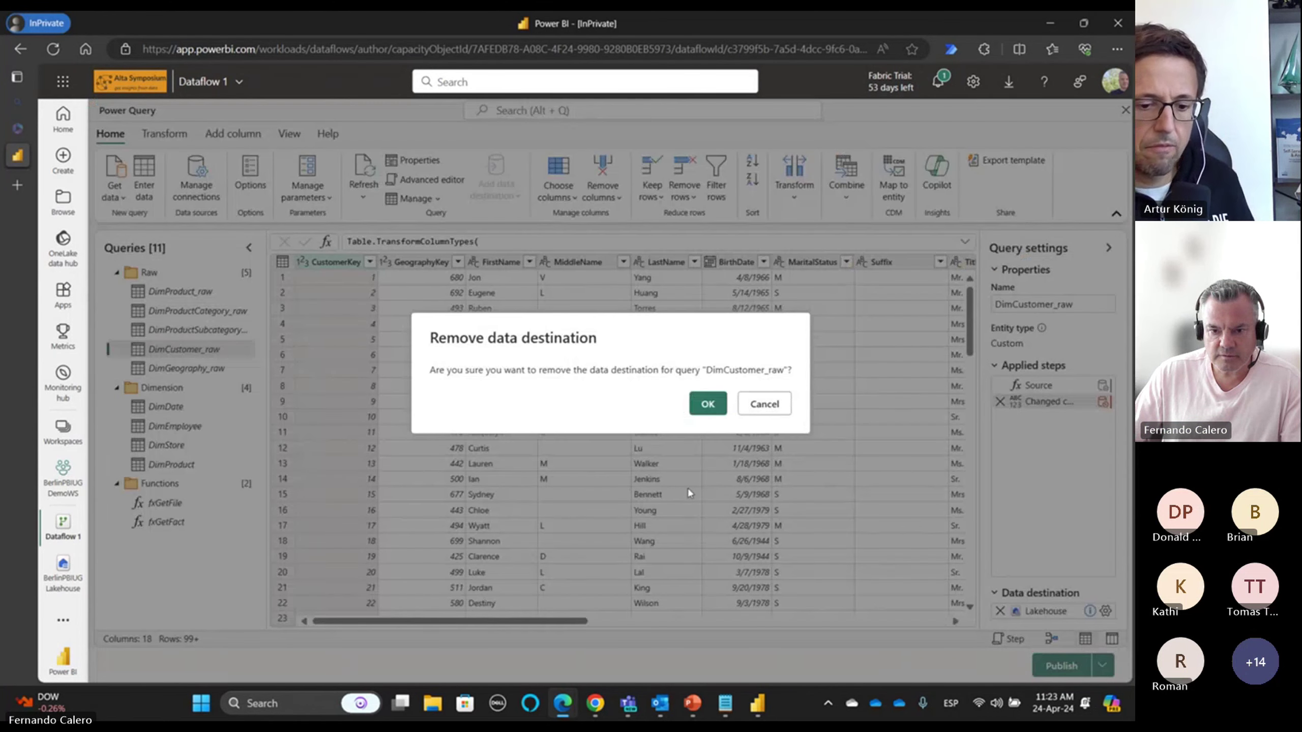
click(707, 405)
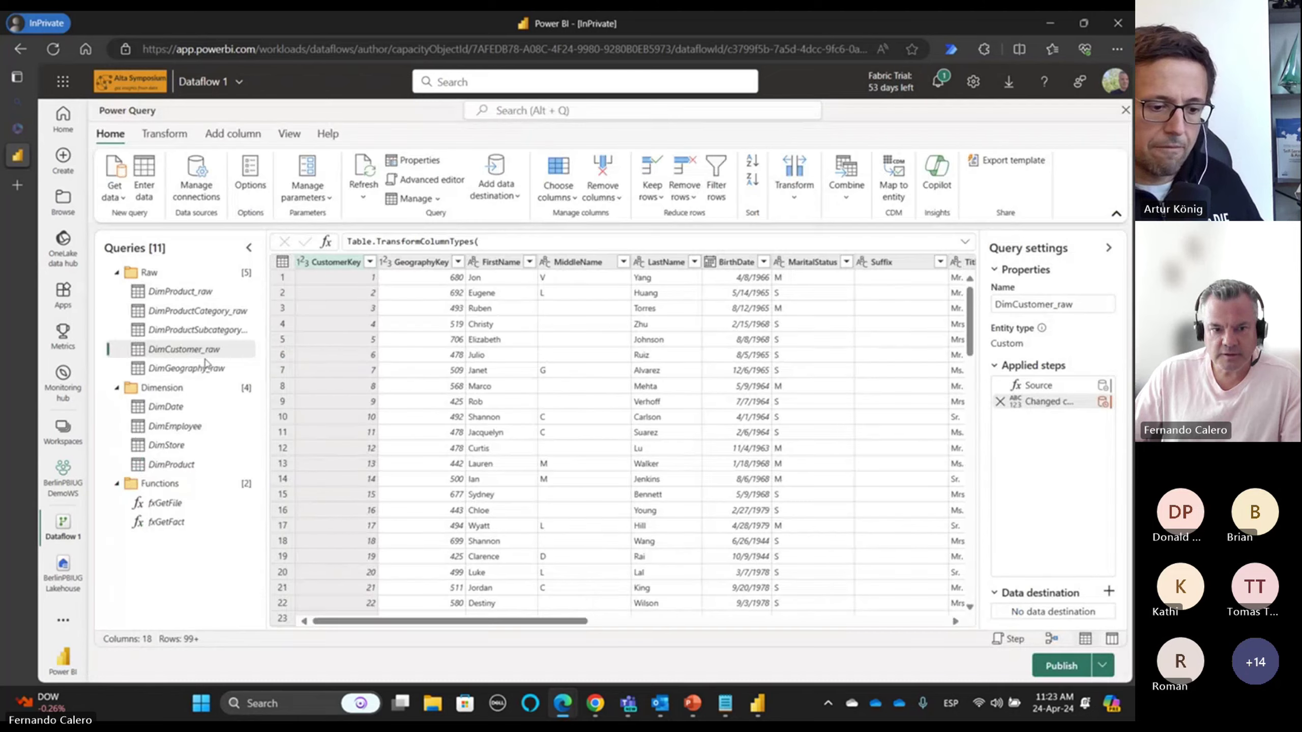
click(195, 369)
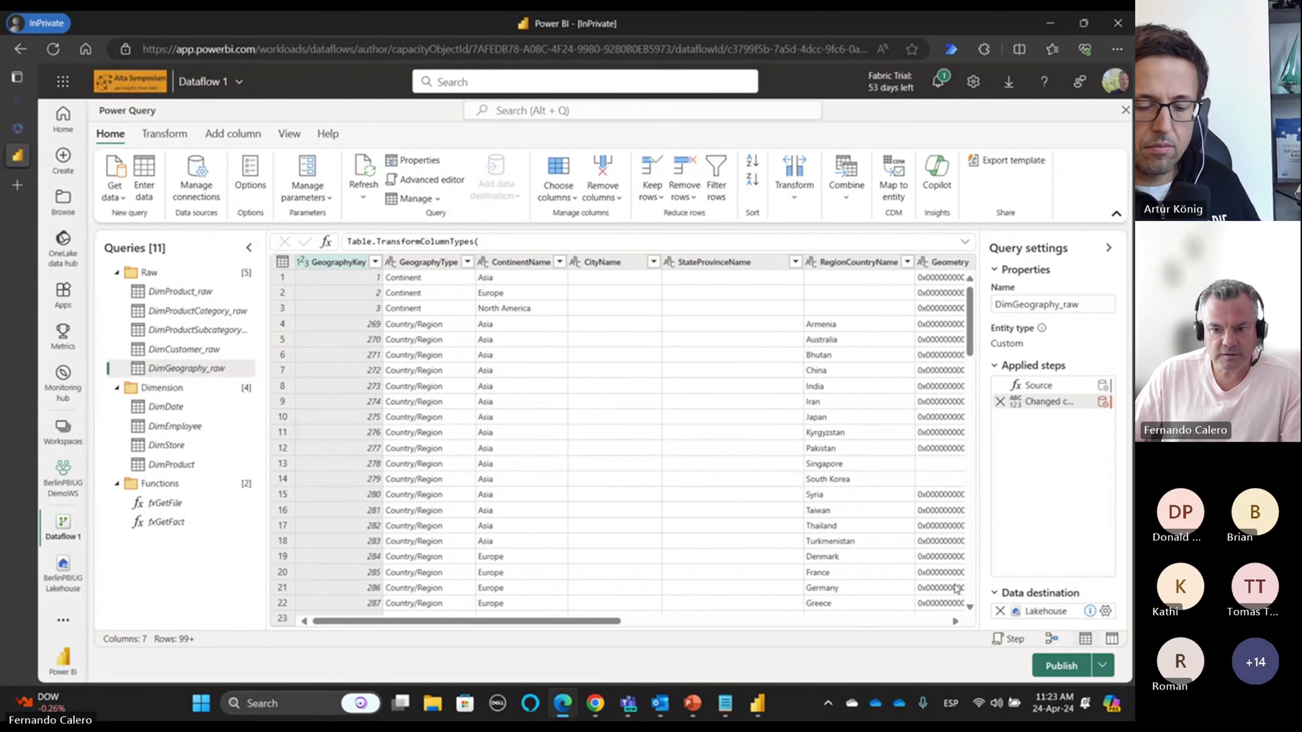
click(999, 611)
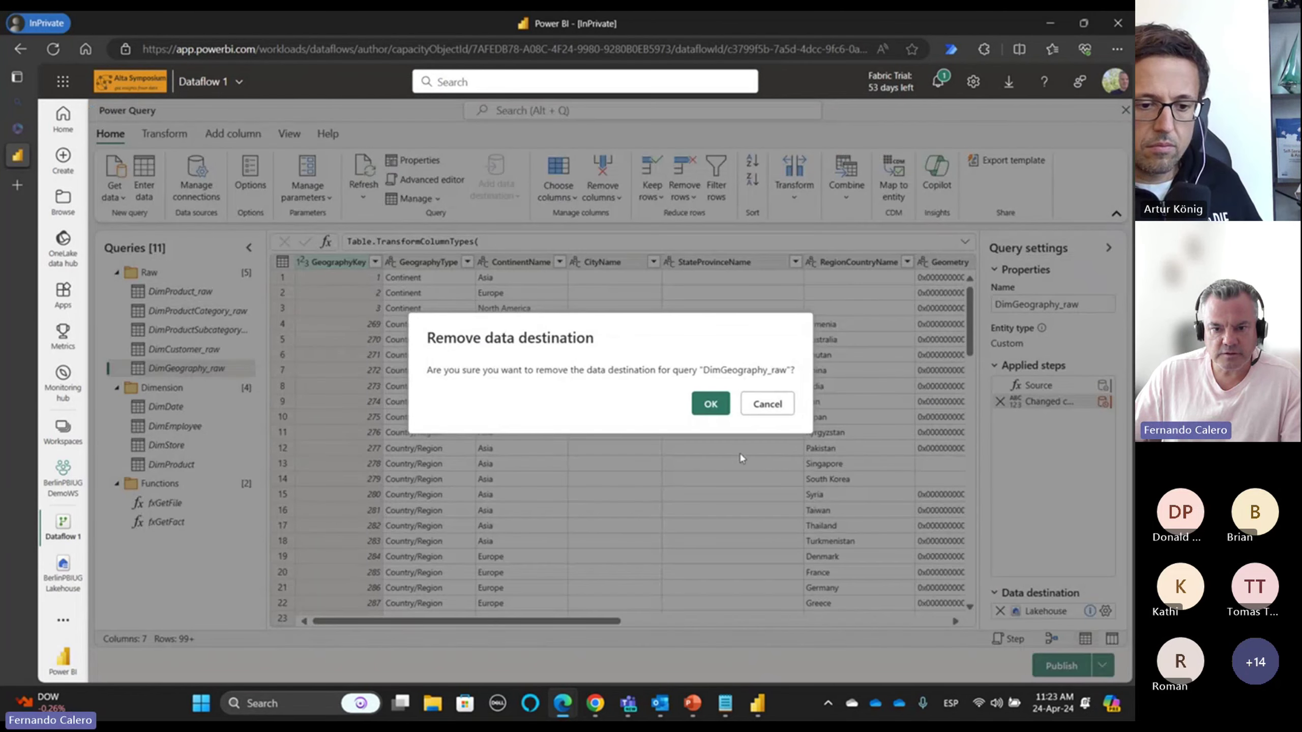
click(710, 405)
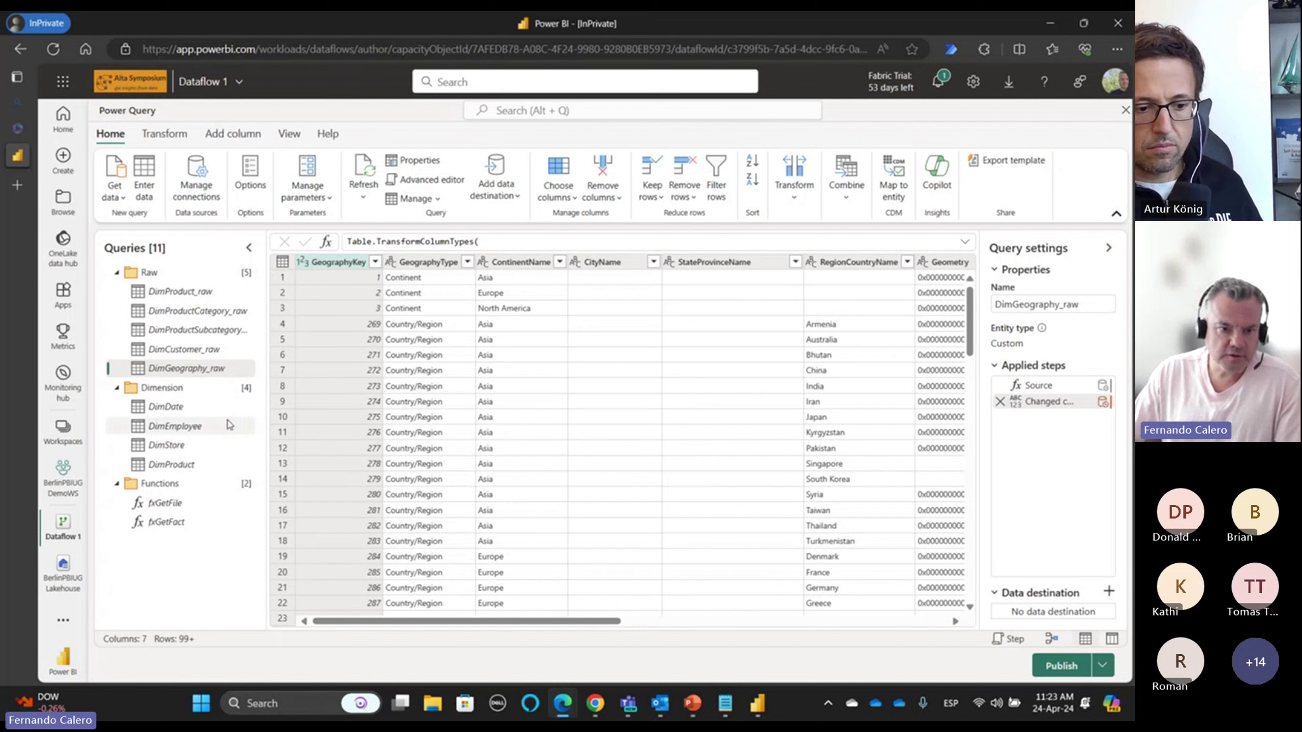
- Review the data destination details of the DimDate, DimEmployee, DimStore and DimProduct queries in the Dimension group
click(214, 414)
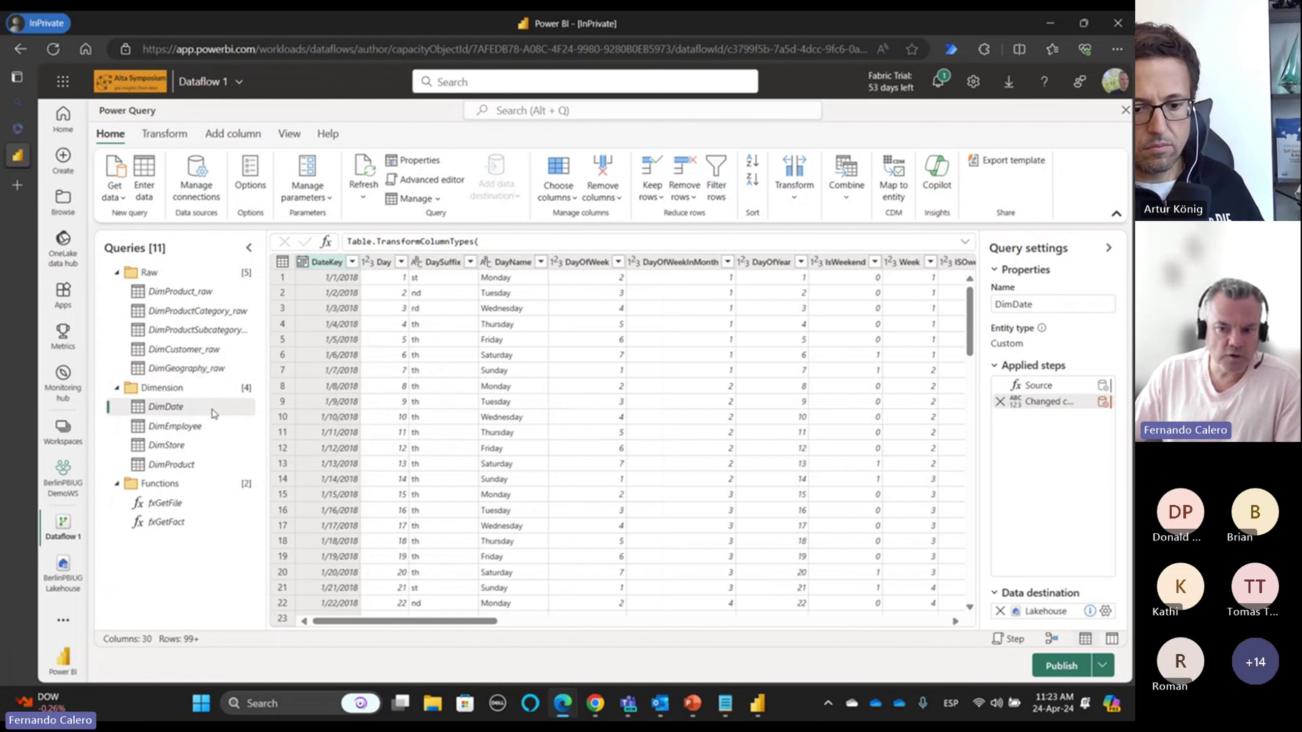
mouse_move(1005, 615)
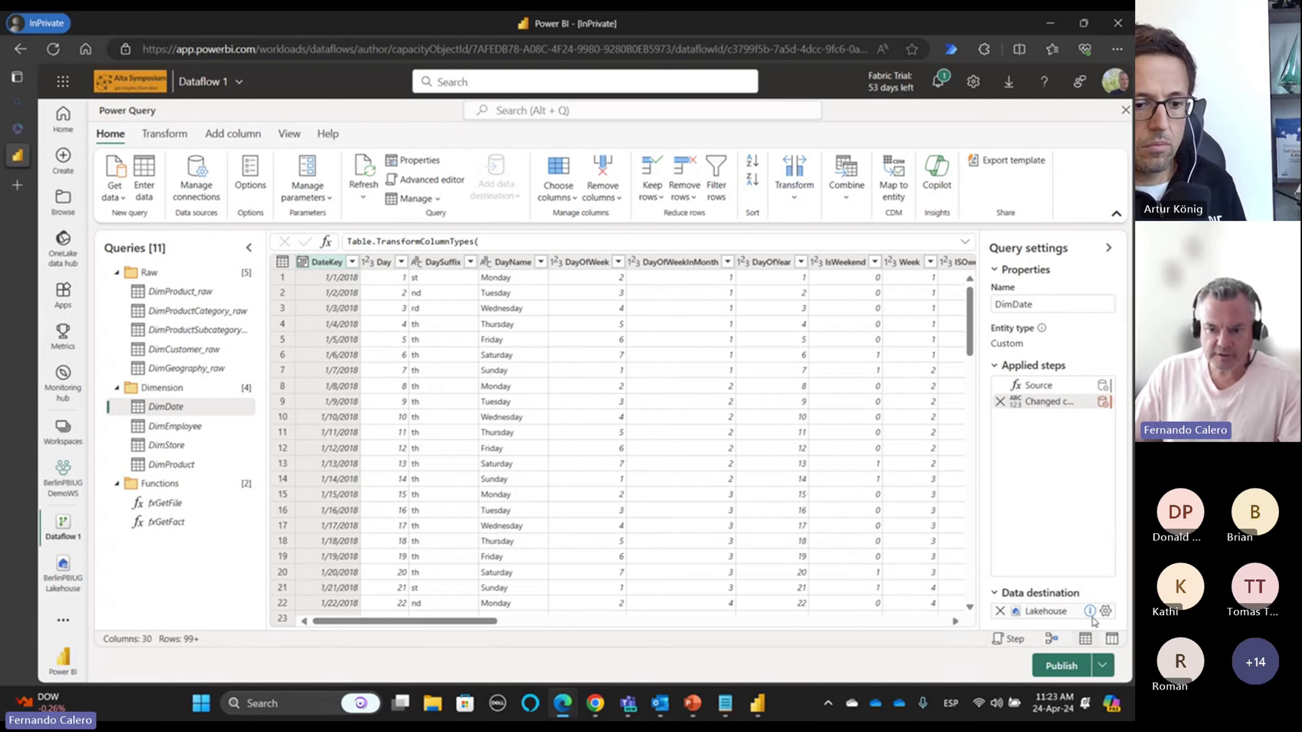
mouse_move(1093, 618)
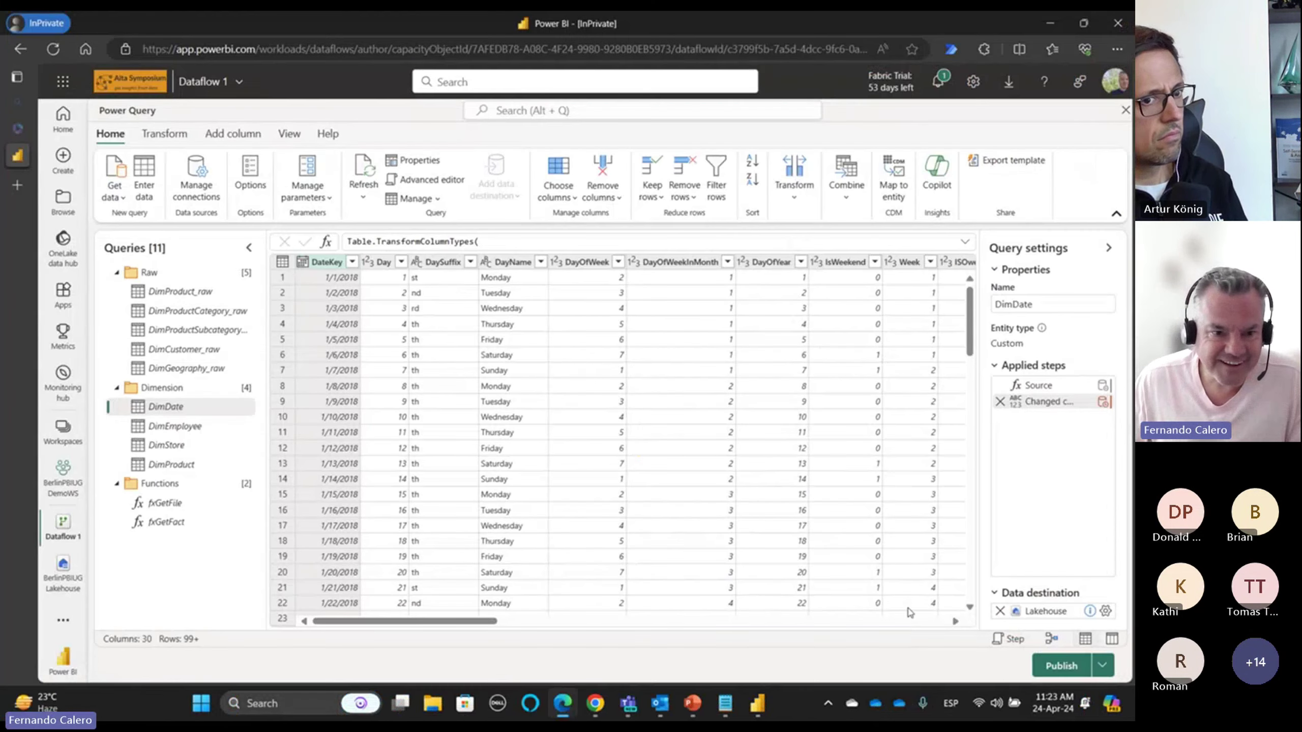
click(190, 433)
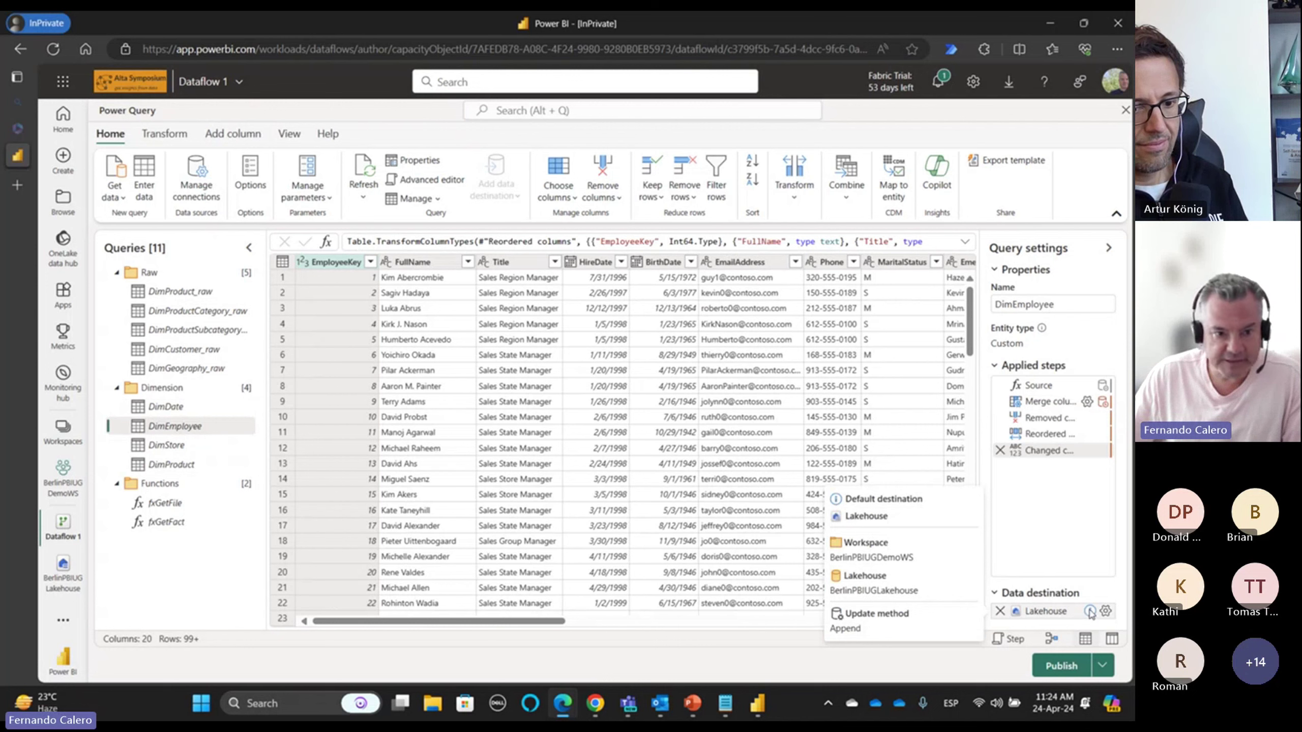
click(178, 446)
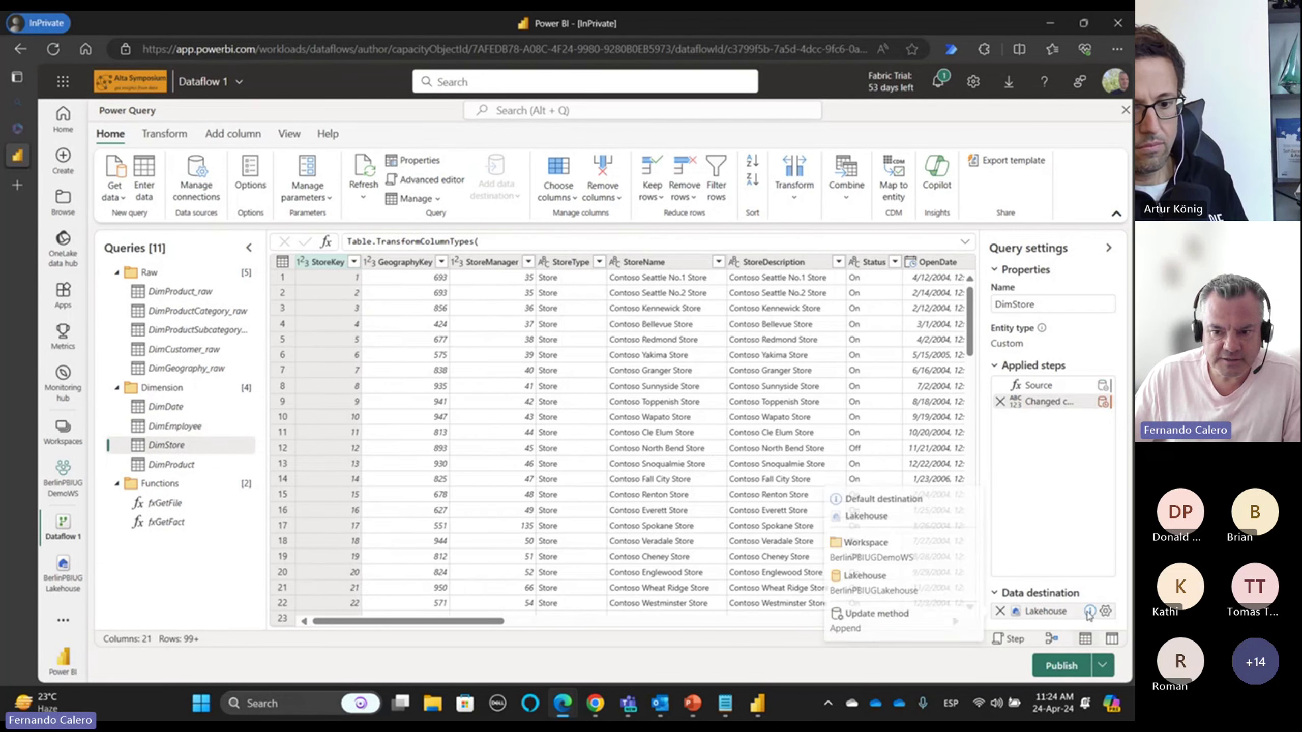
click(195, 465)
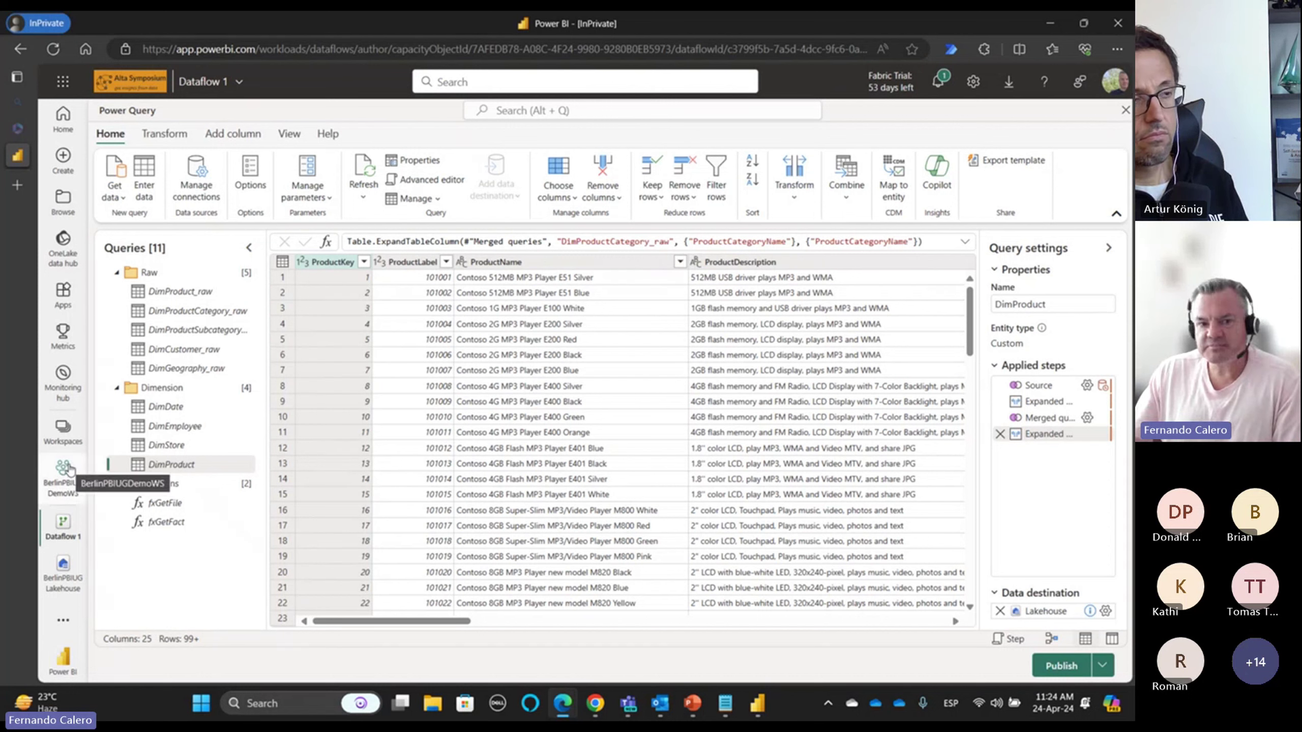
- Set the DimDate query's destination to a new table DimDate in BerlinPBIUGLakehouse of the BerlinPBIUGDemoWS workspace, using the existing lakehouse connection
click(194, 410)
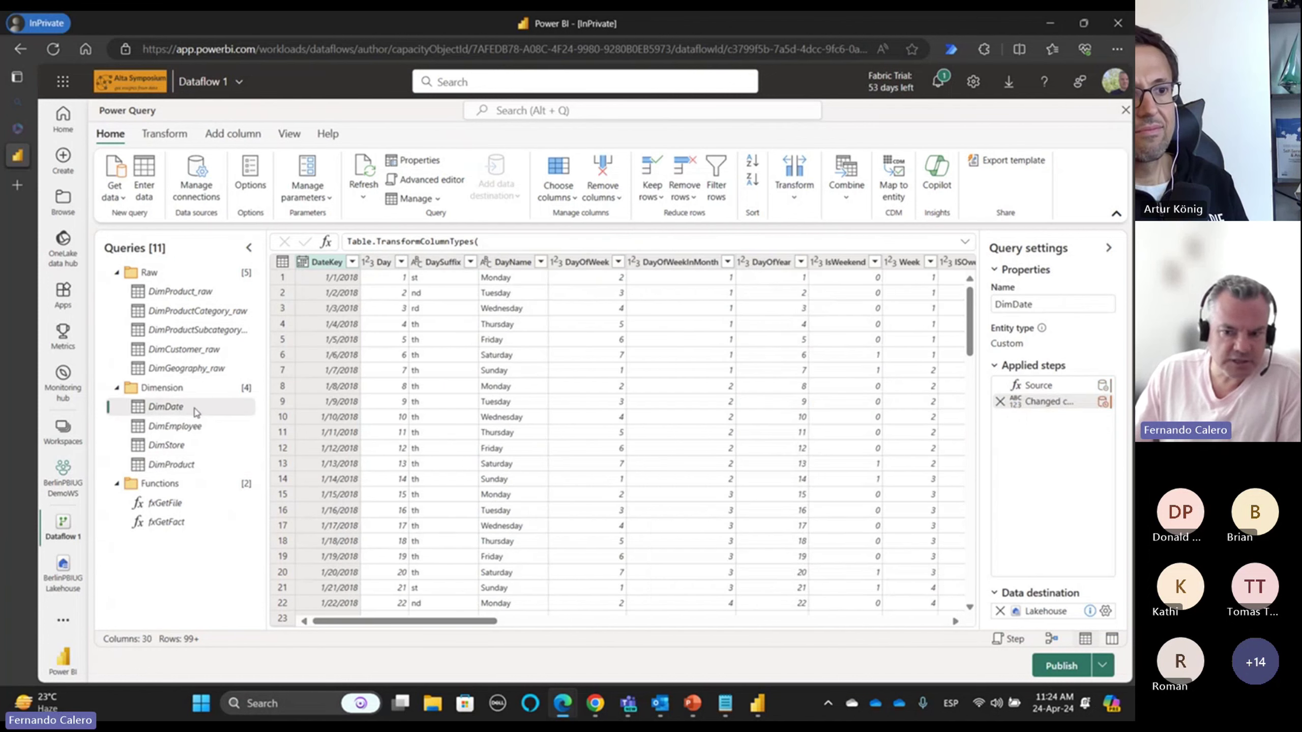
mouse_move(1090, 615)
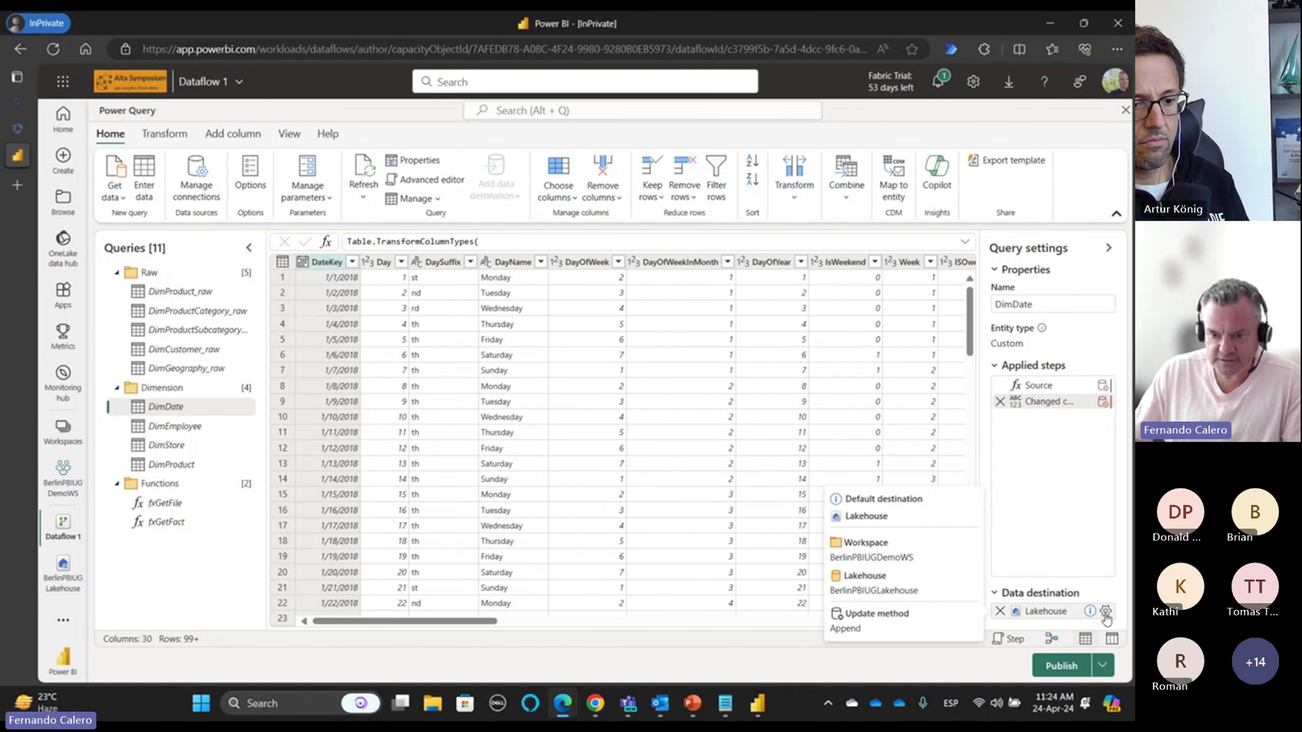
click(1105, 612)
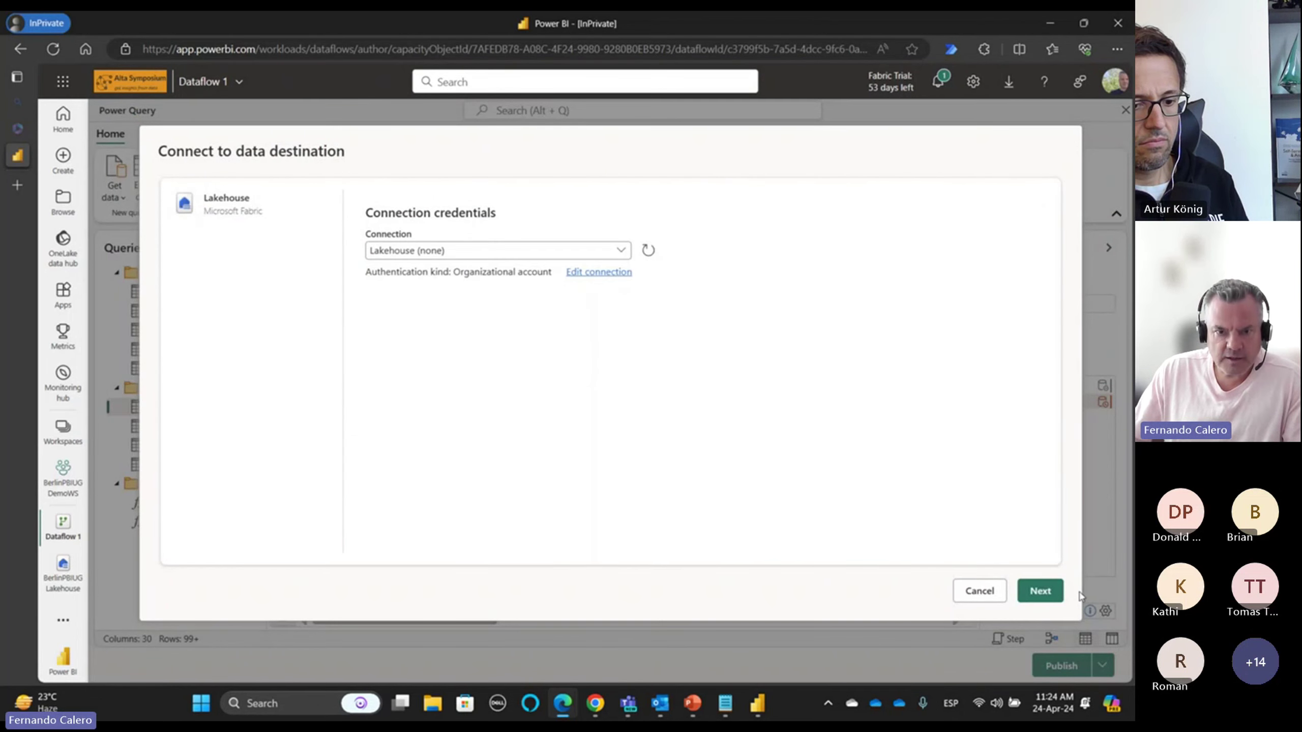
click(1039, 592)
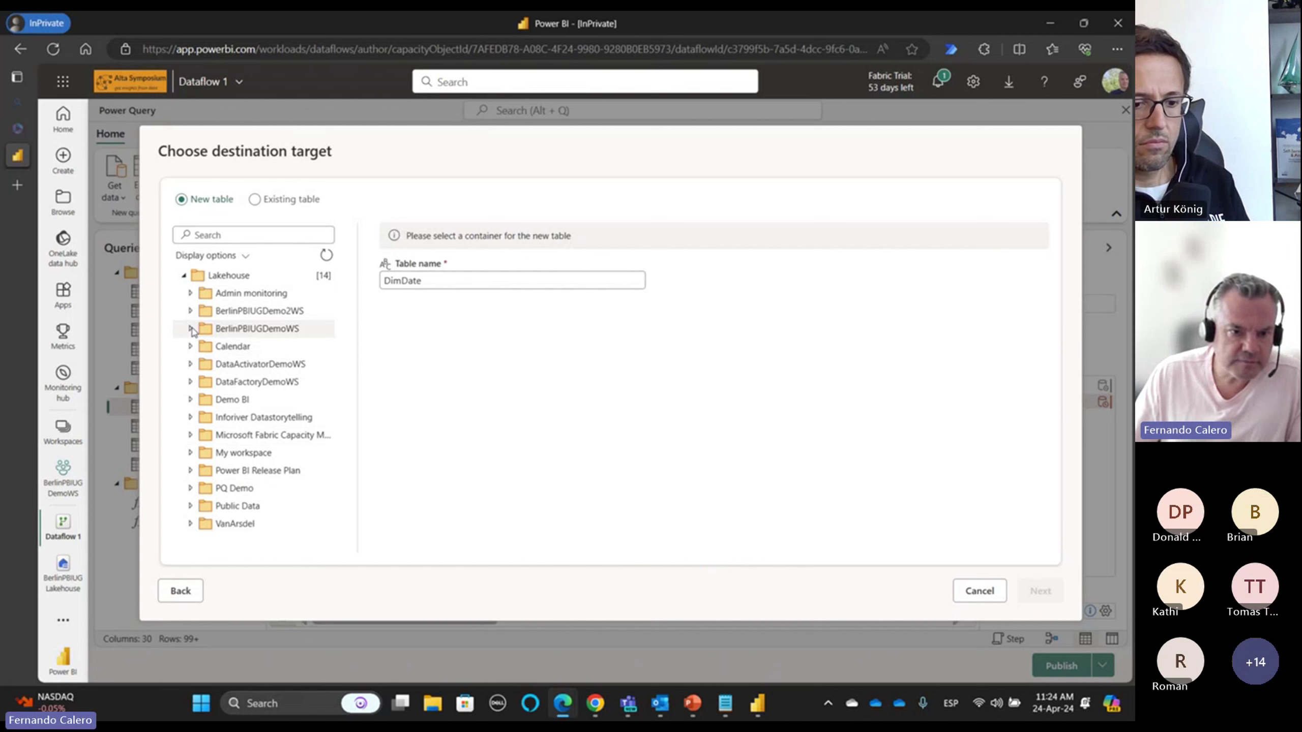
click(228, 333)
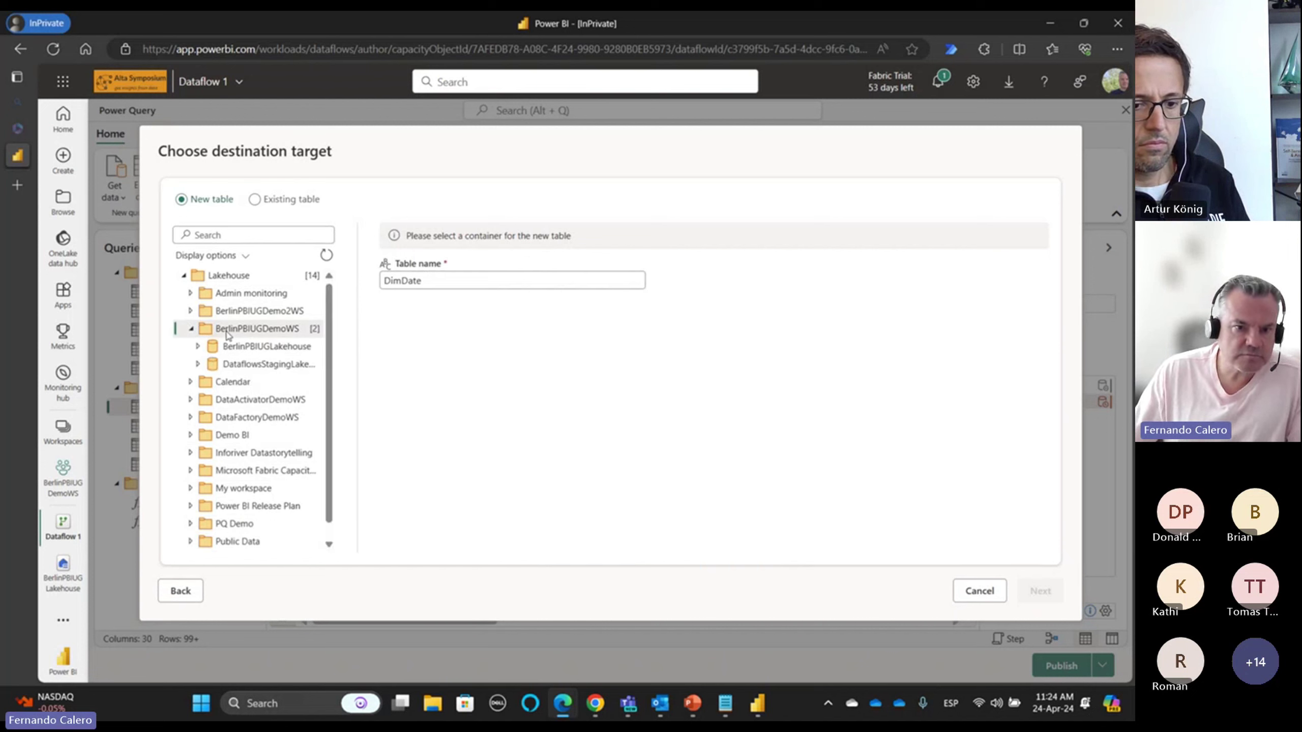
click(239, 348)
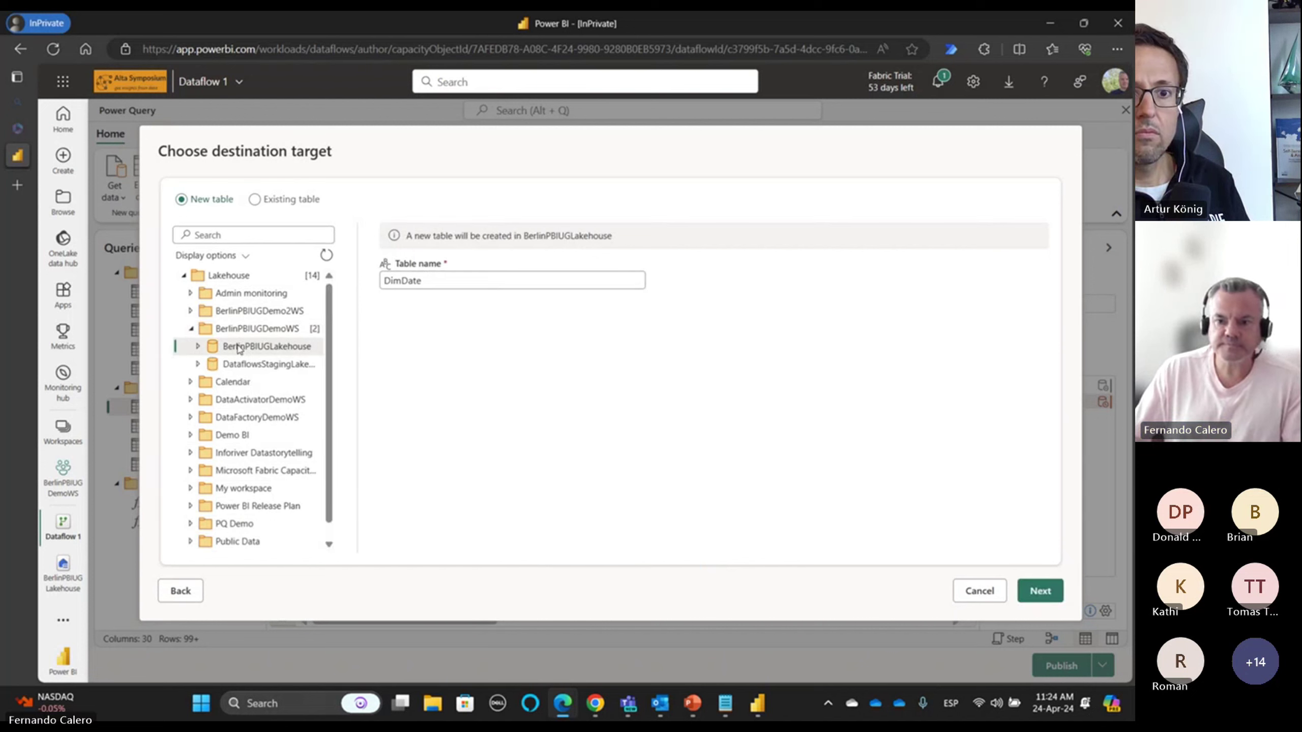
click(1021, 591)
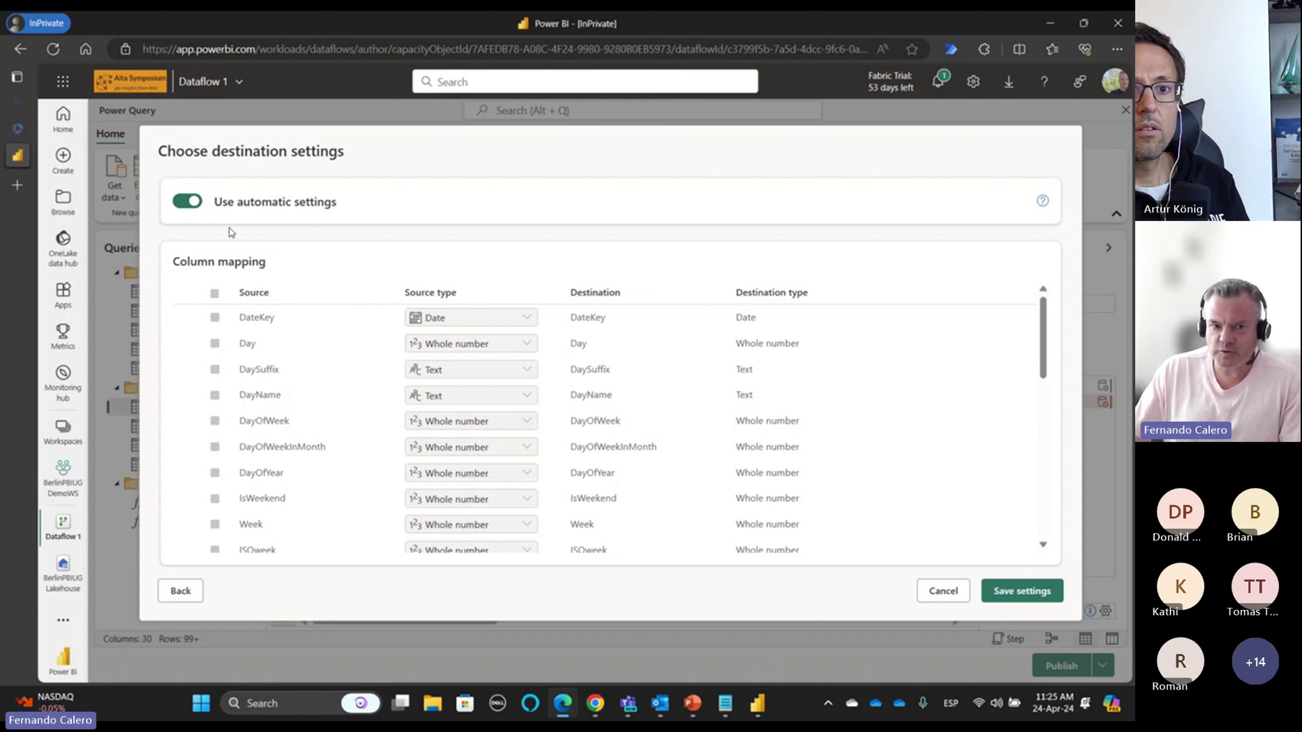
- Review the manual update method and schema options for DimDate, re-enable automatic settings and save the destination settings
click(190, 205)
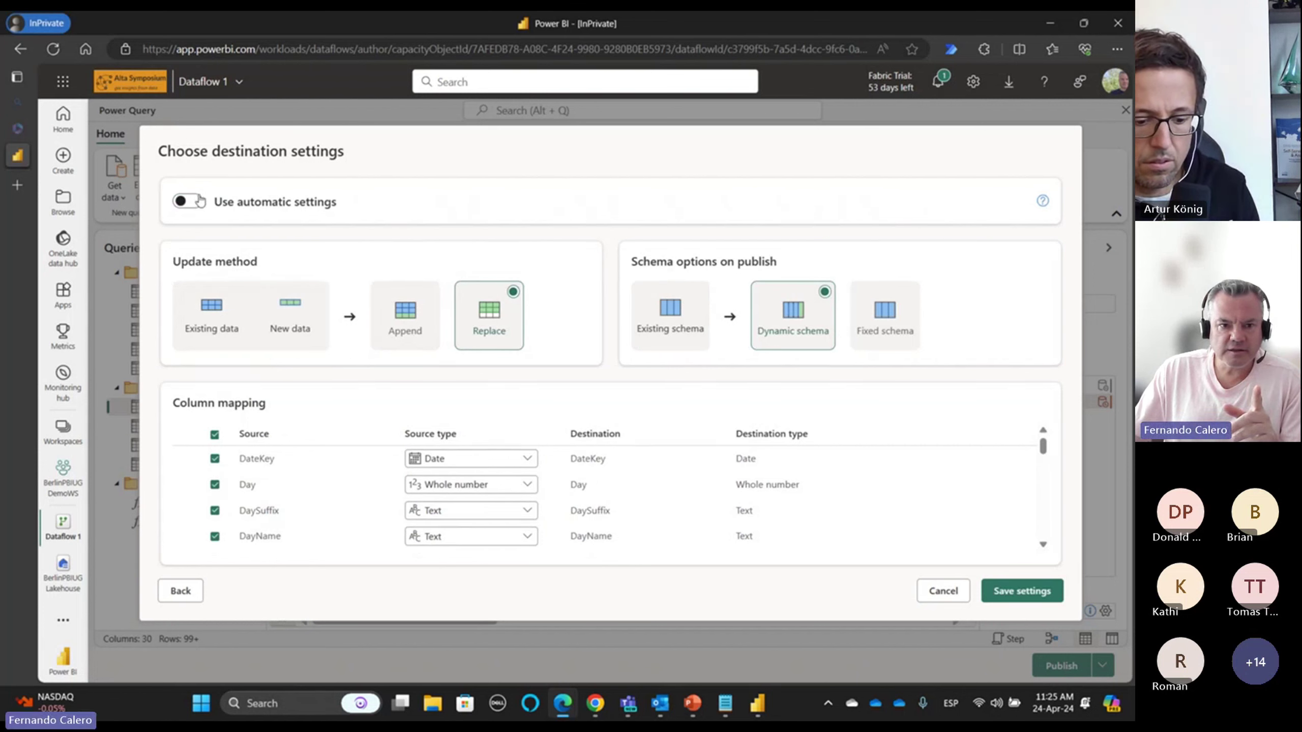
key(space)
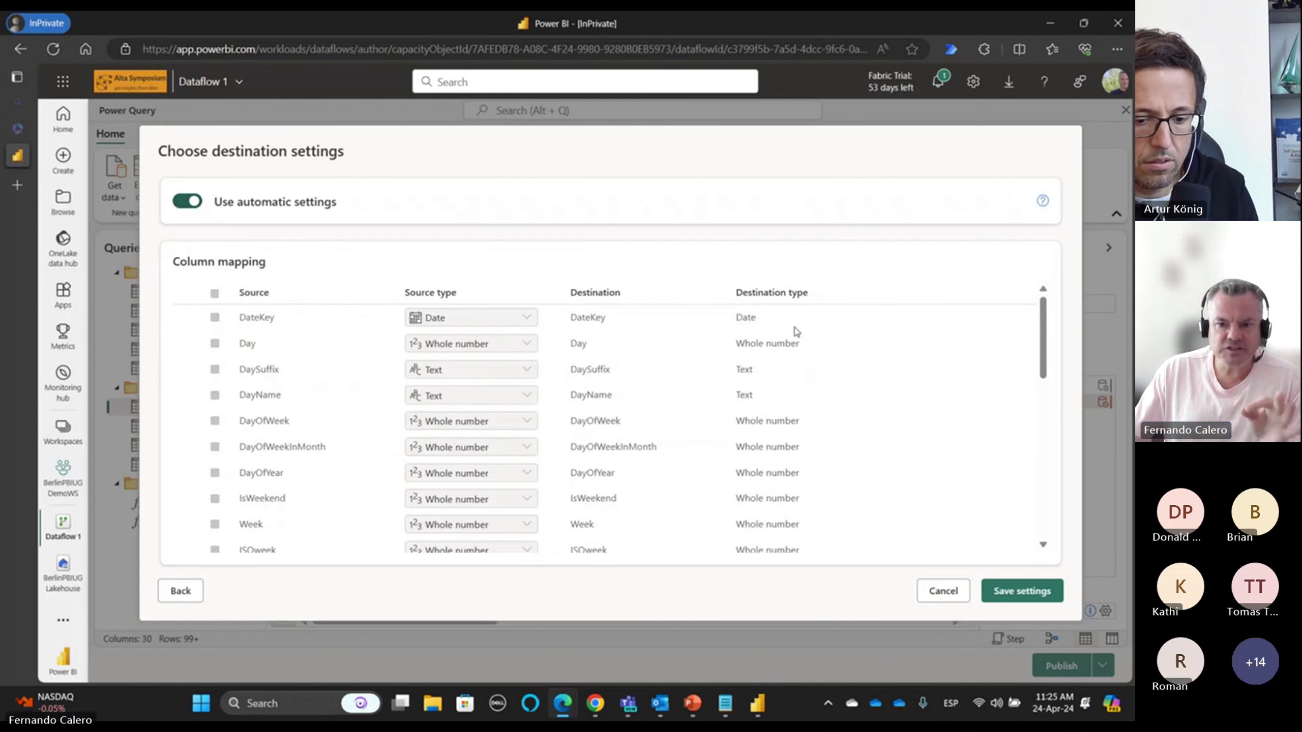
click(1001, 591)
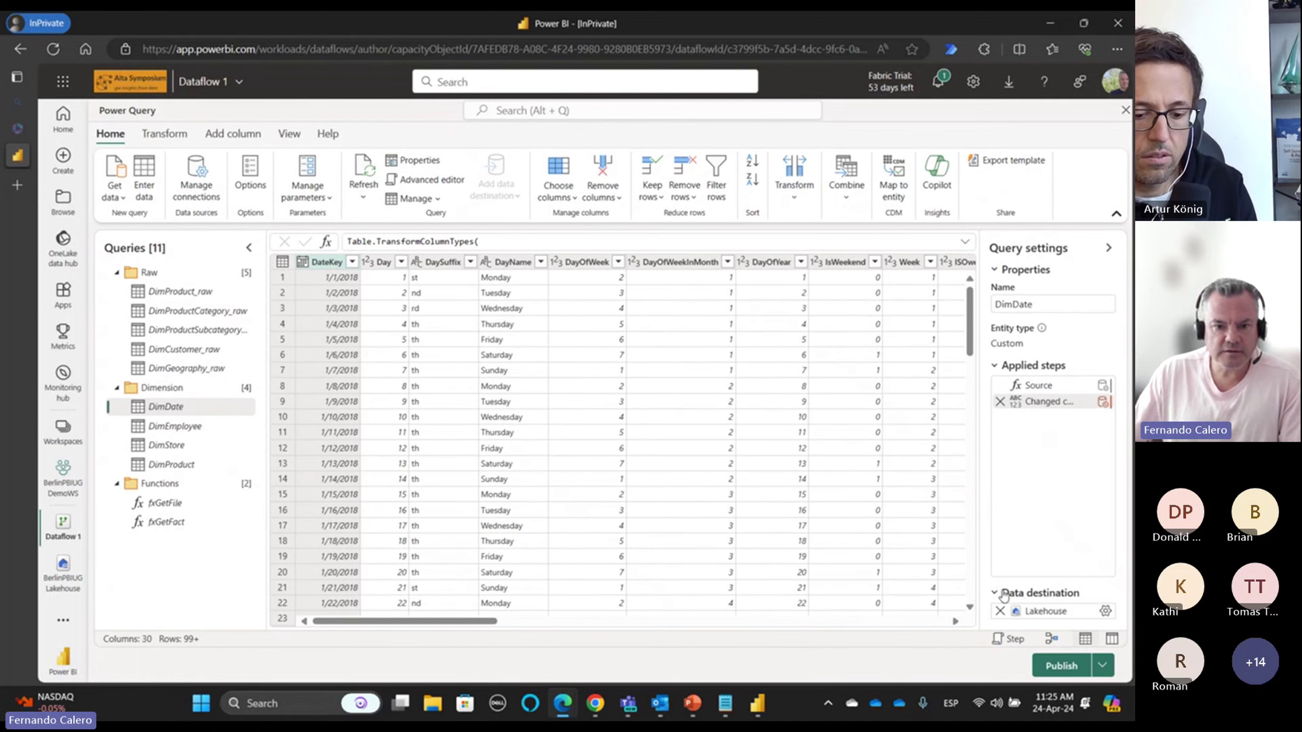
mouse_move(1085, 621)
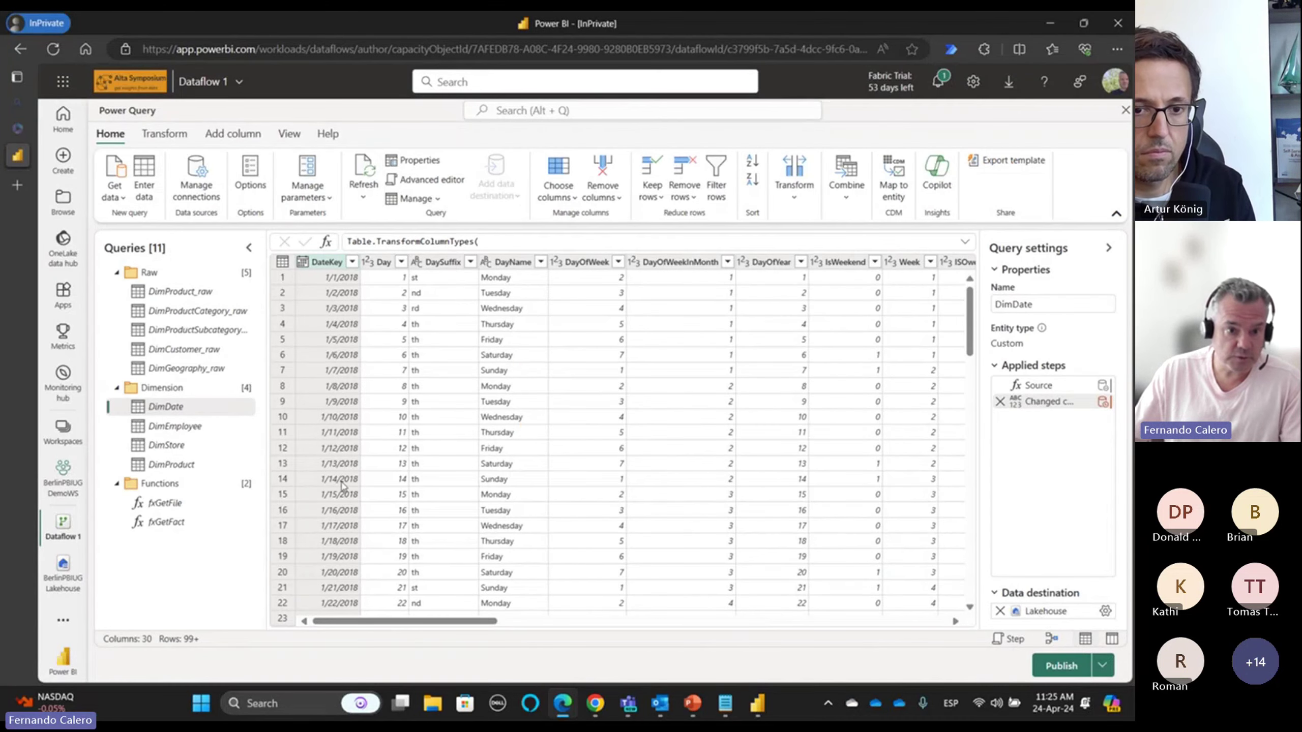
- Set the DimEmployee query's destination to a new table DimEmployee in BerlinPBIUGLakehouse of the BerlinPBIUGDemoWS workspace, keeping automatic settings
click(180, 426)
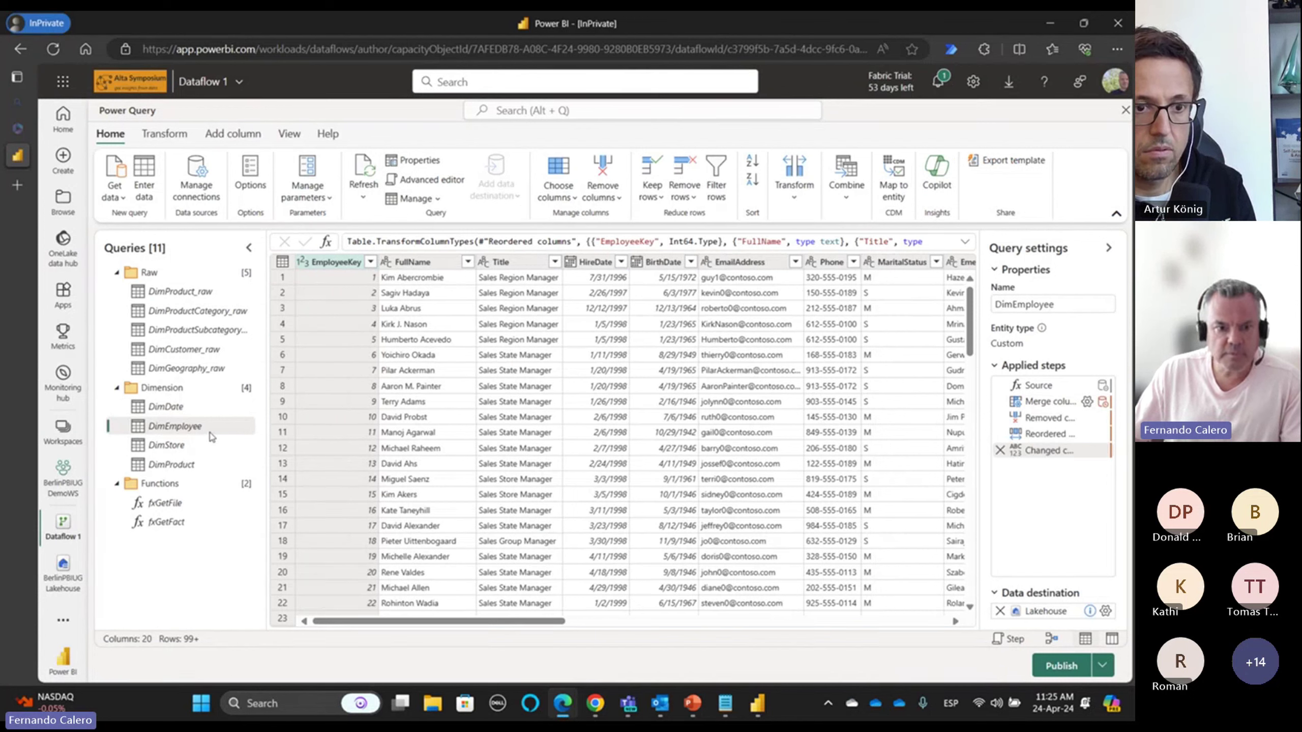
mouse_move(1068, 621)
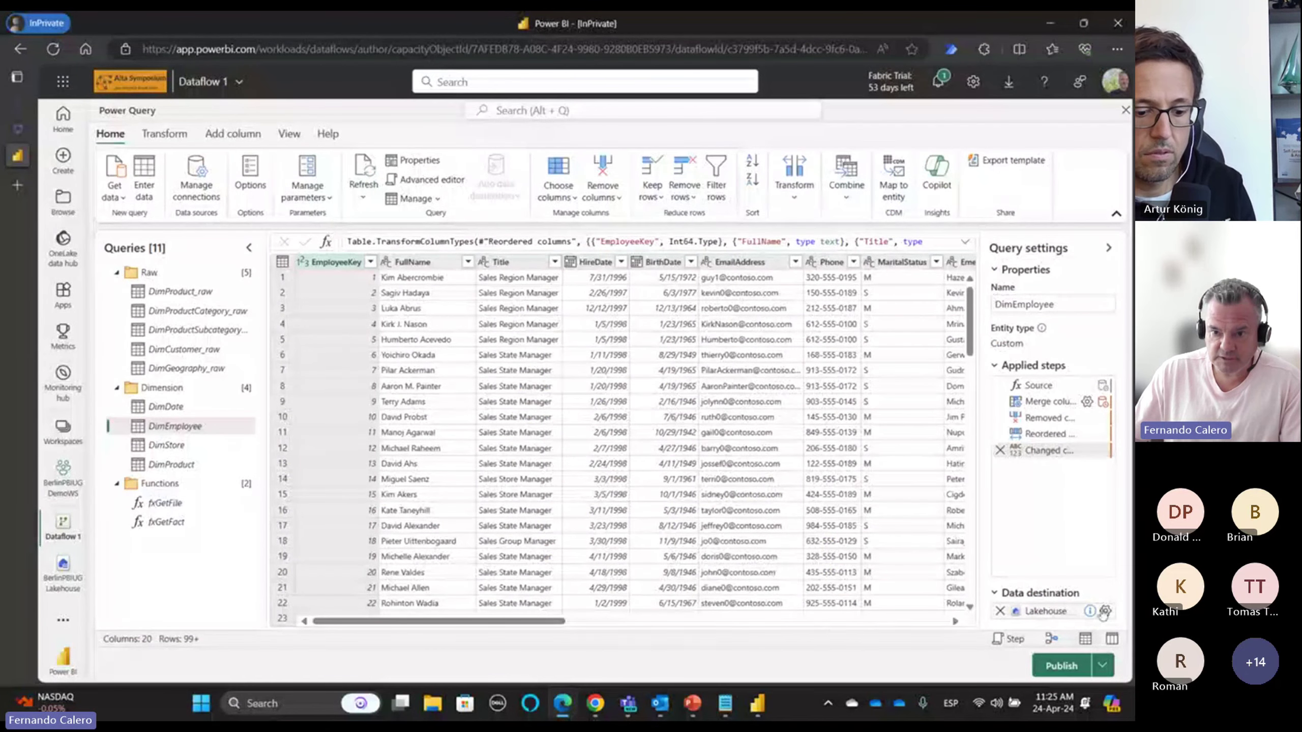
click(1106, 611)
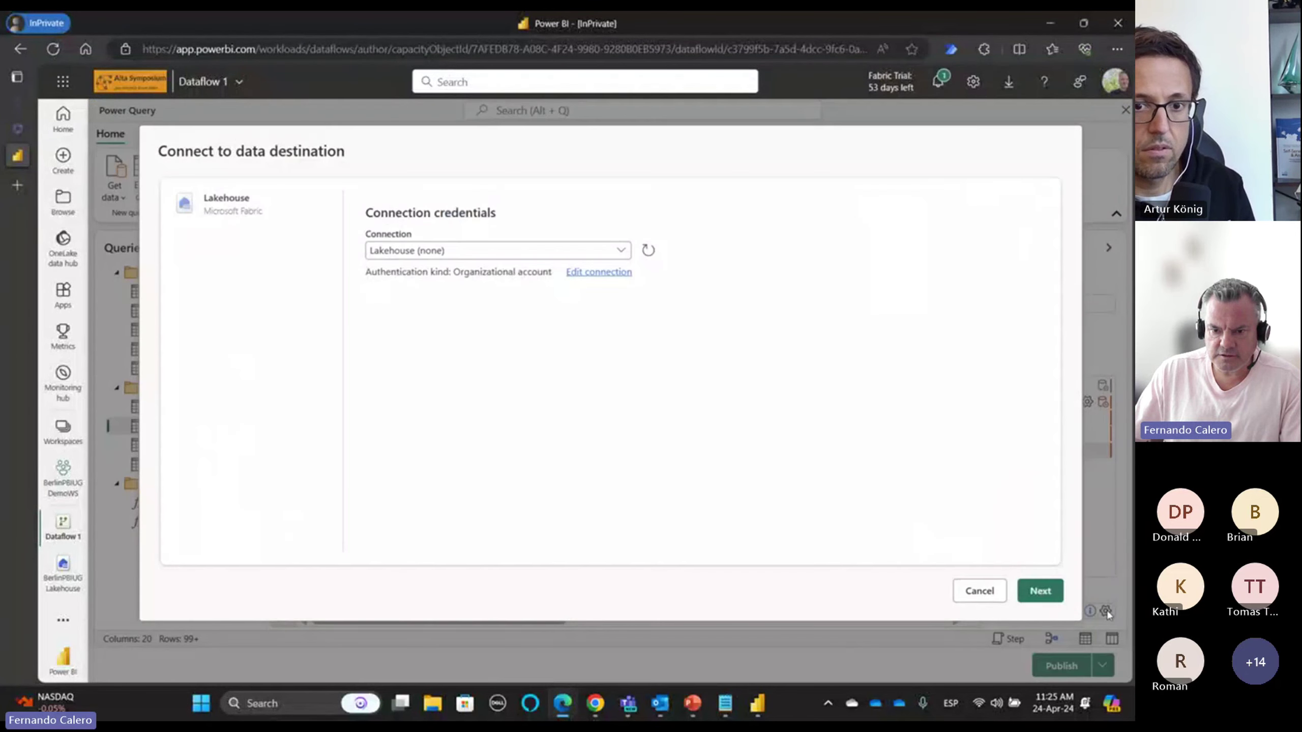
click(1043, 592)
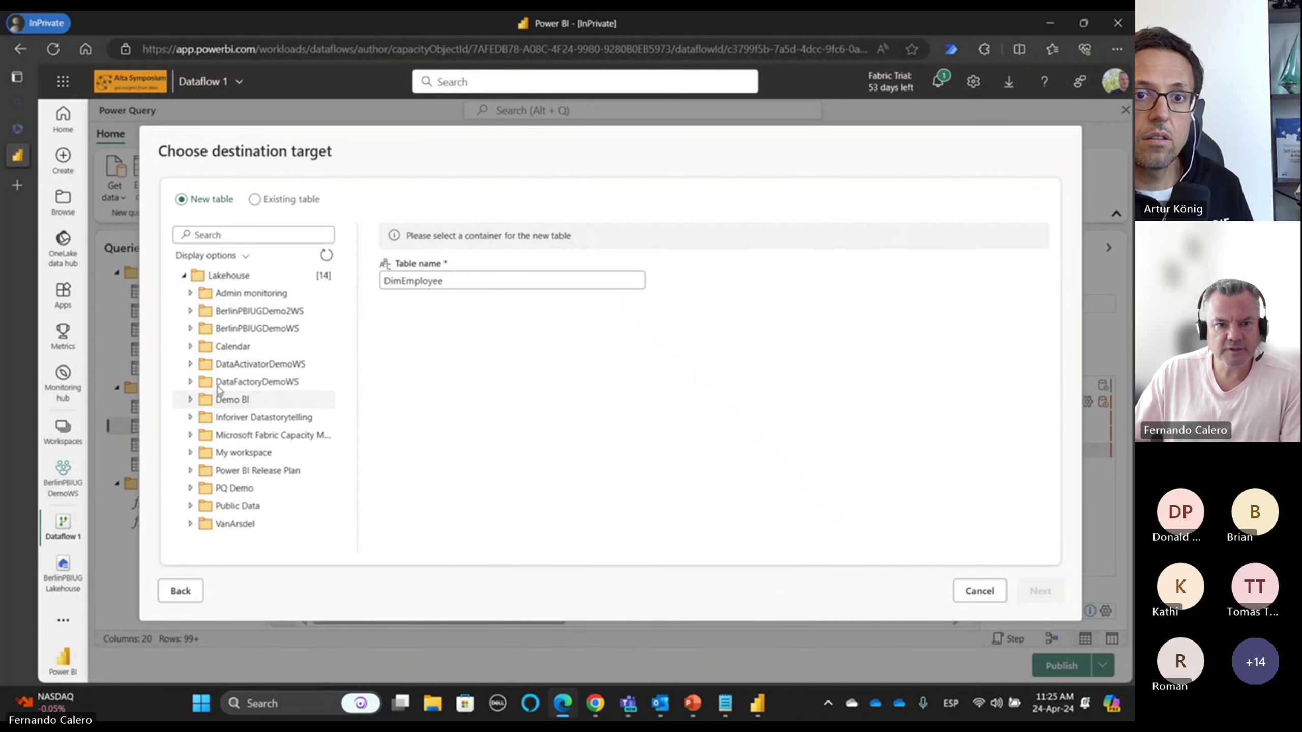
click(190, 328)
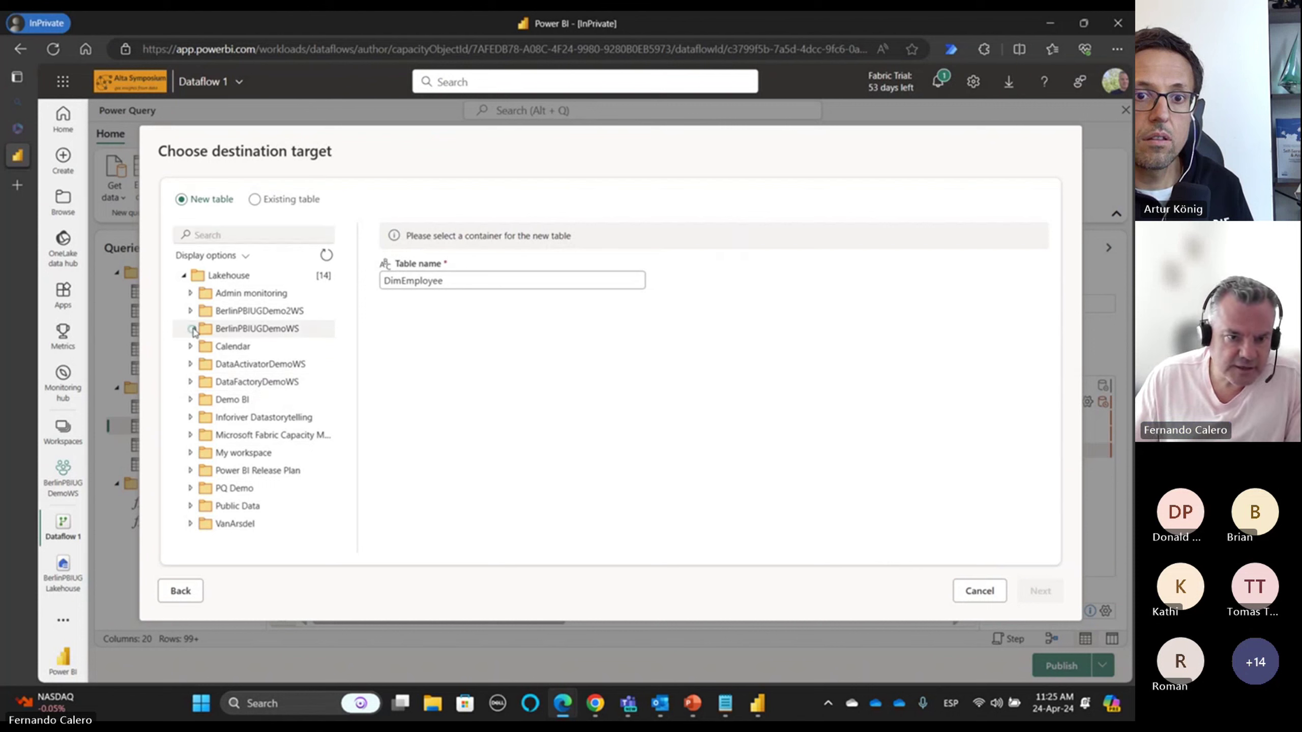
click(231, 347)
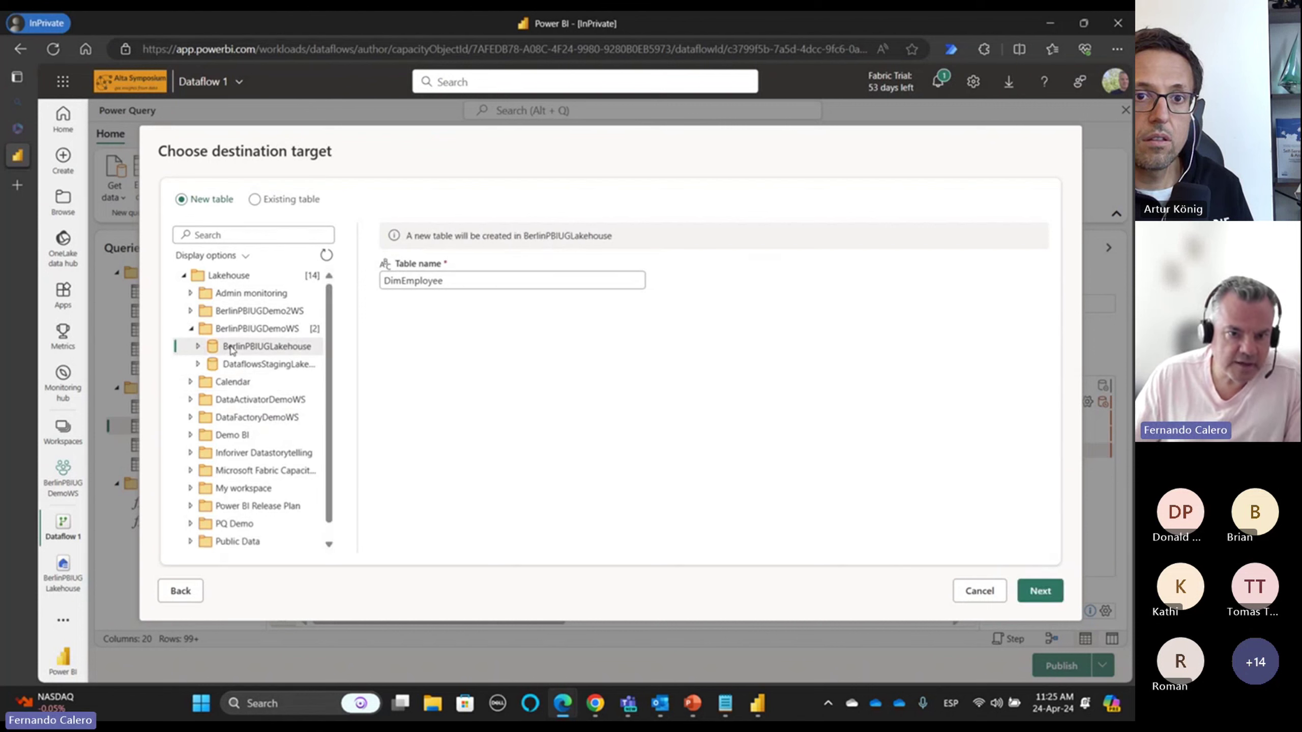
click(1041, 593)
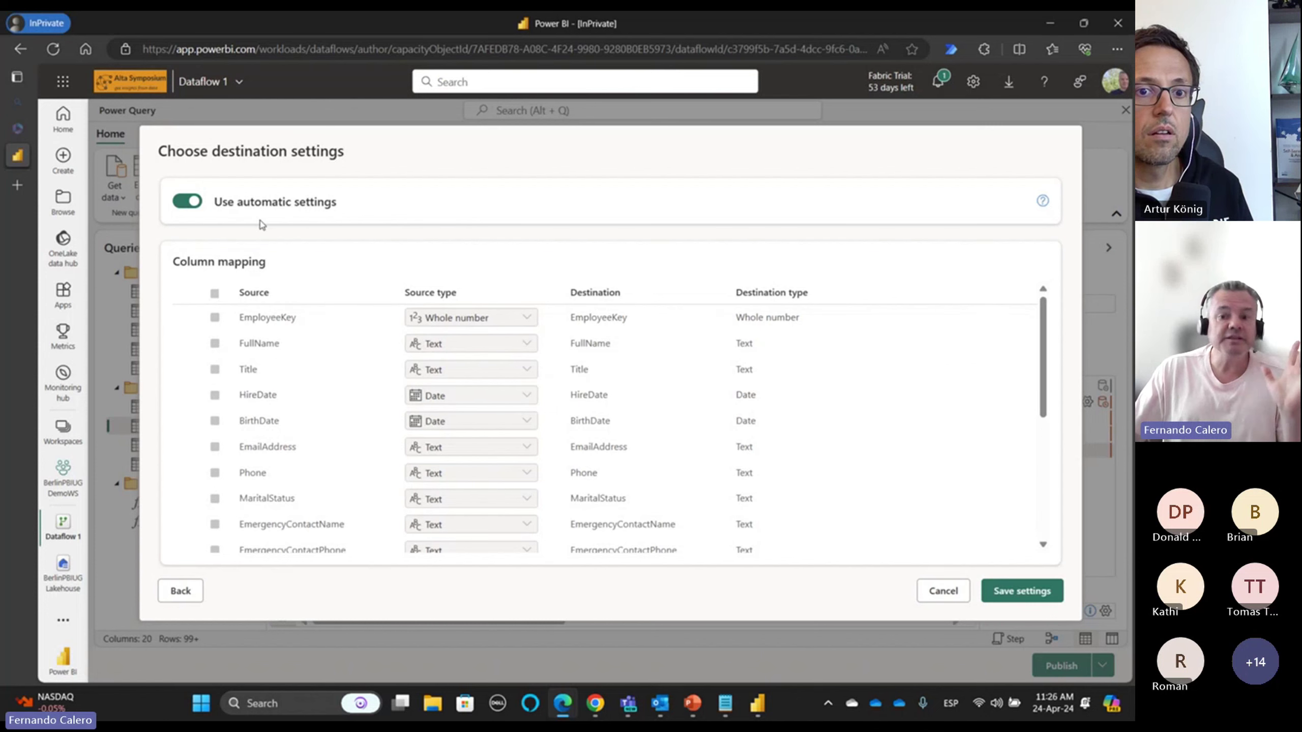
click(1016, 602)
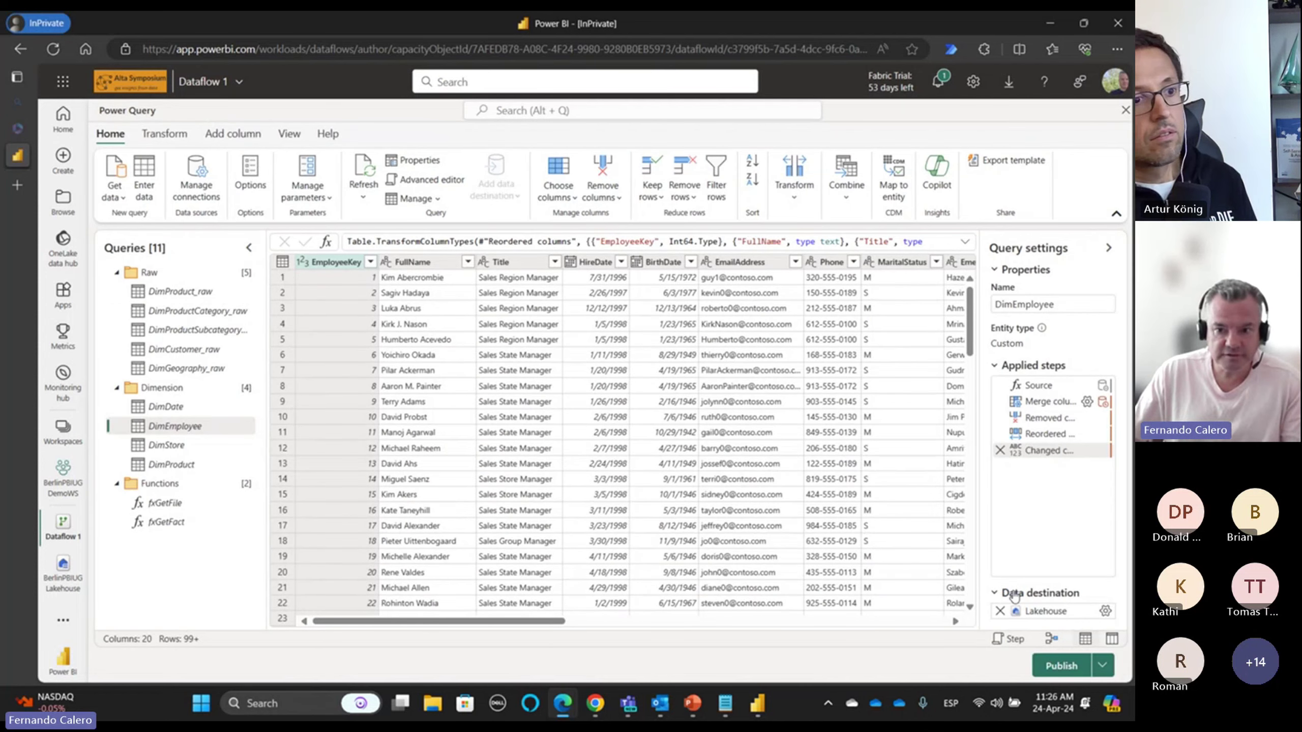
mouse_move(1073, 614)
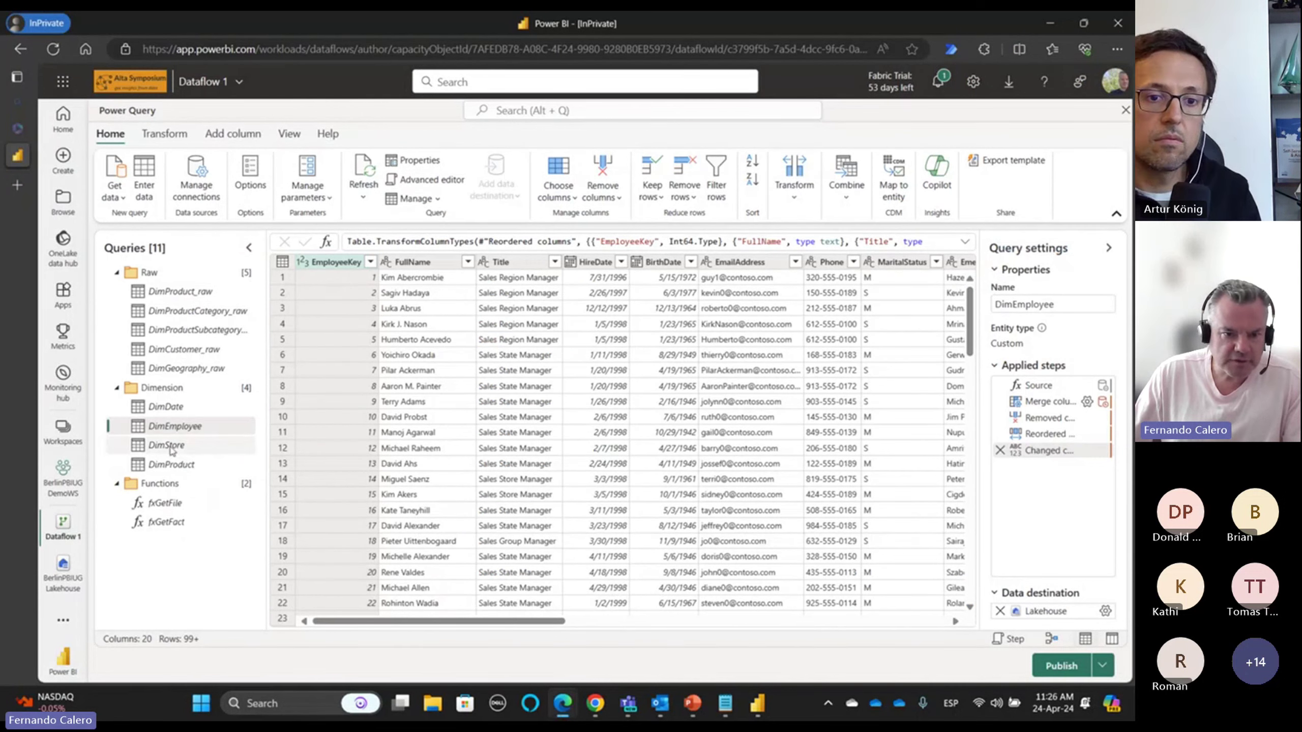
- Set the DimStore query's destination to a new table DimStore in BerlinPBIUGLakehouse of the BerlinPBIUGDemoWS workspace, keeping automatic settings
click(172, 446)
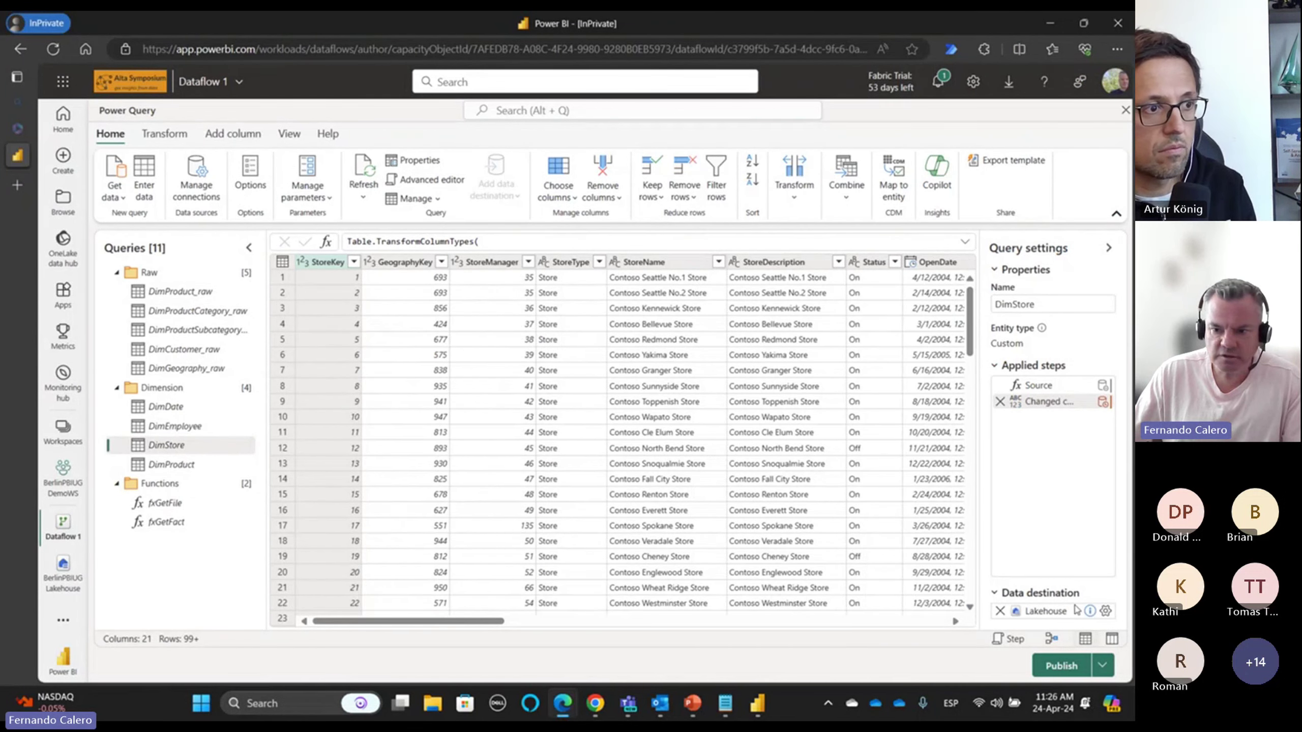
click(1106, 611)
click(1040, 593)
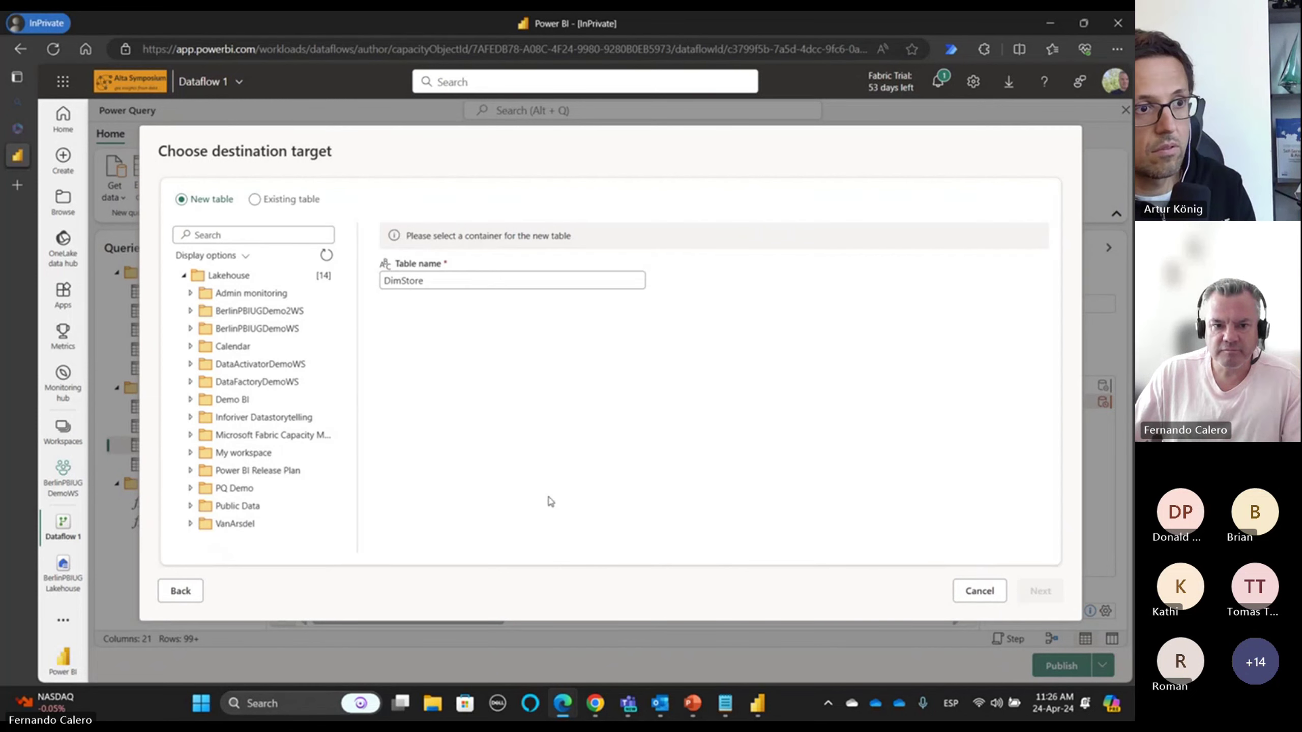
click(191, 329)
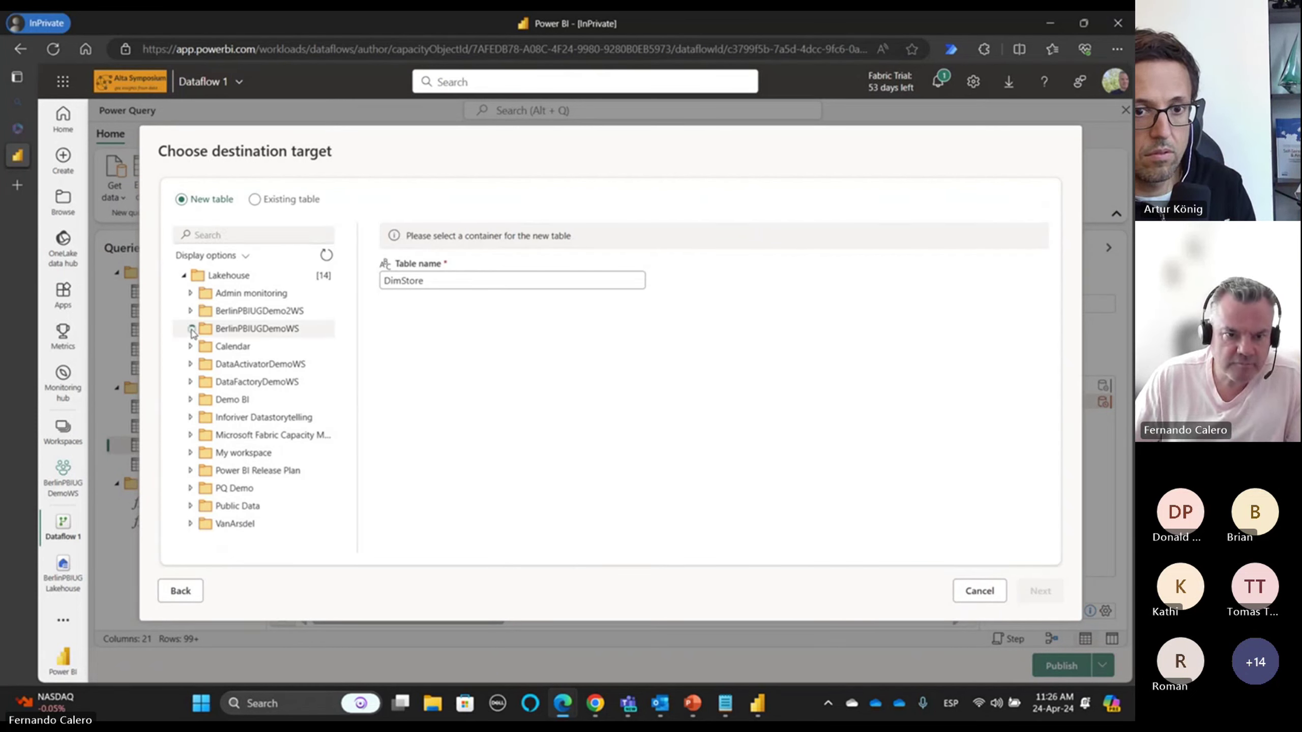
click(234, 349)
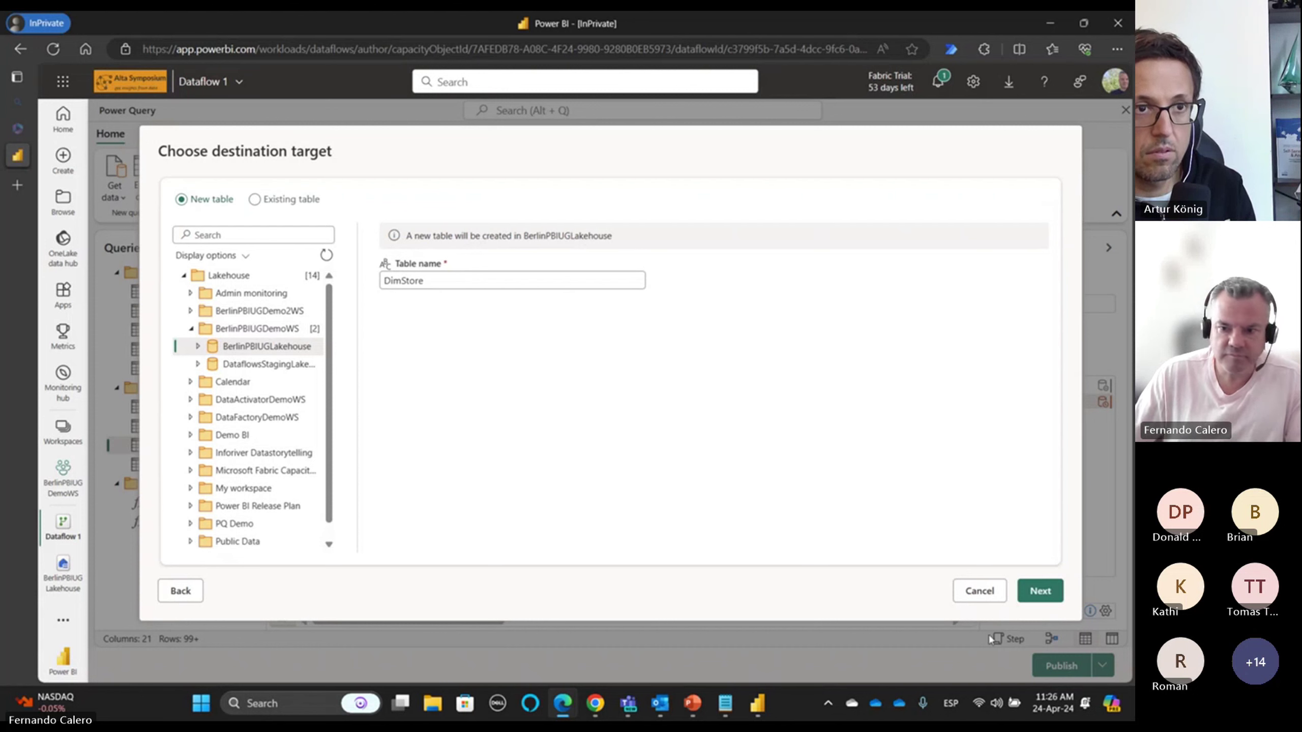
click(1041, 591)
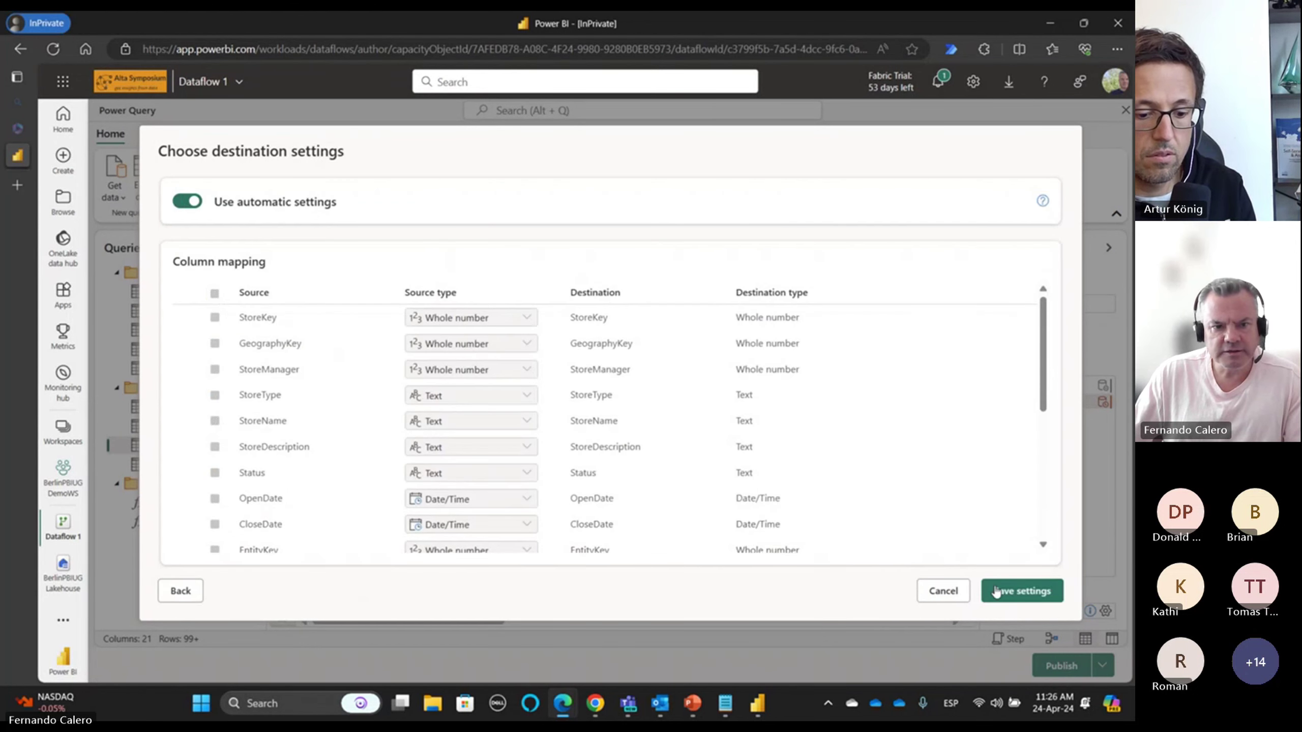
click(996, 592)
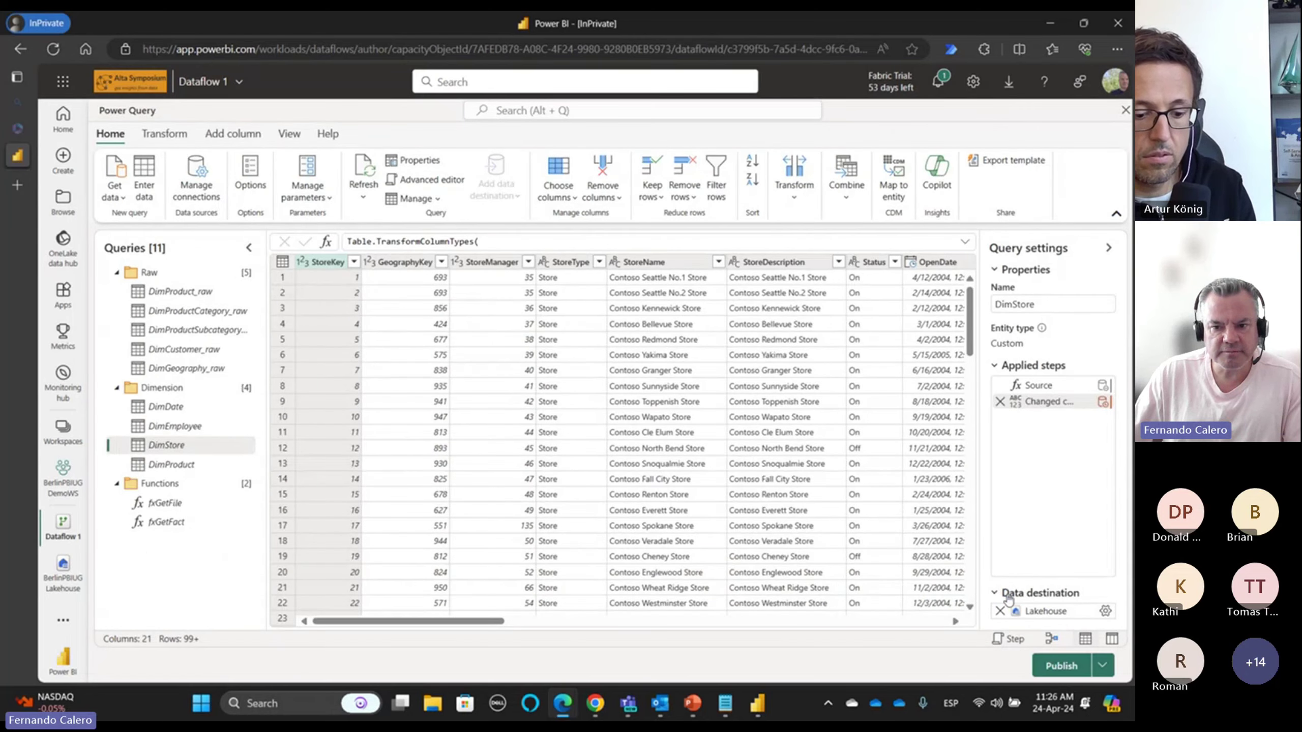
mouse_move(1105, 613)
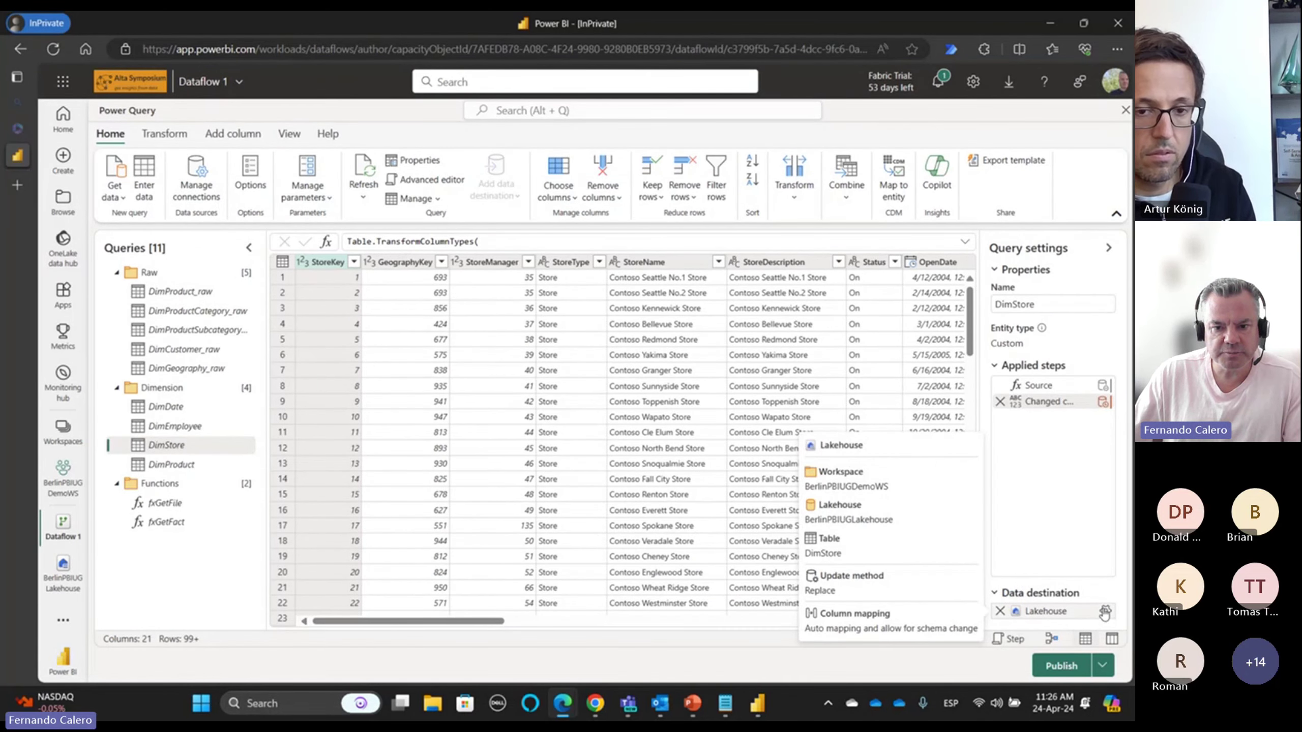
- Set the DimProduct query's destination to a new table DimProduct in BerlinPBIUGLakehouse of the BerlinPBIUGDemoWS workspace, keeping automatic settings
click(184, 465)
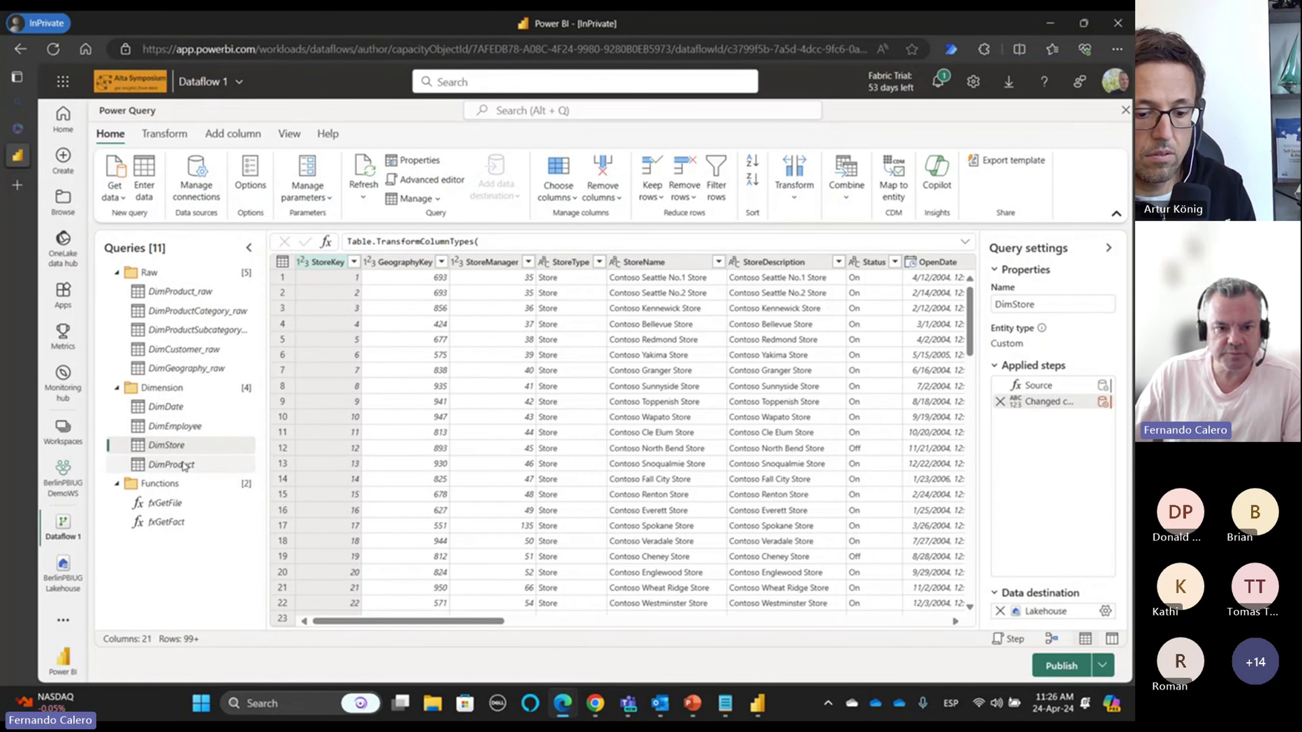
click(1106, 611)
click(1057, 593)
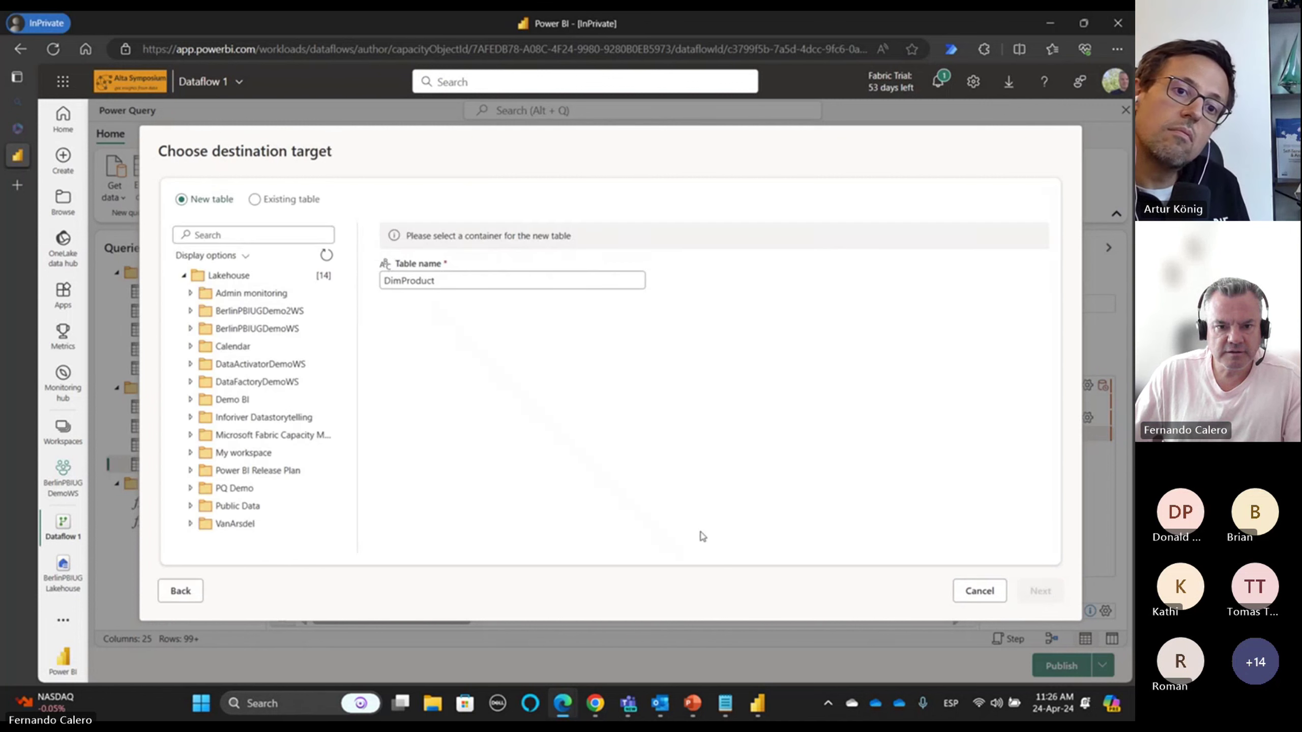
click(191, 328)
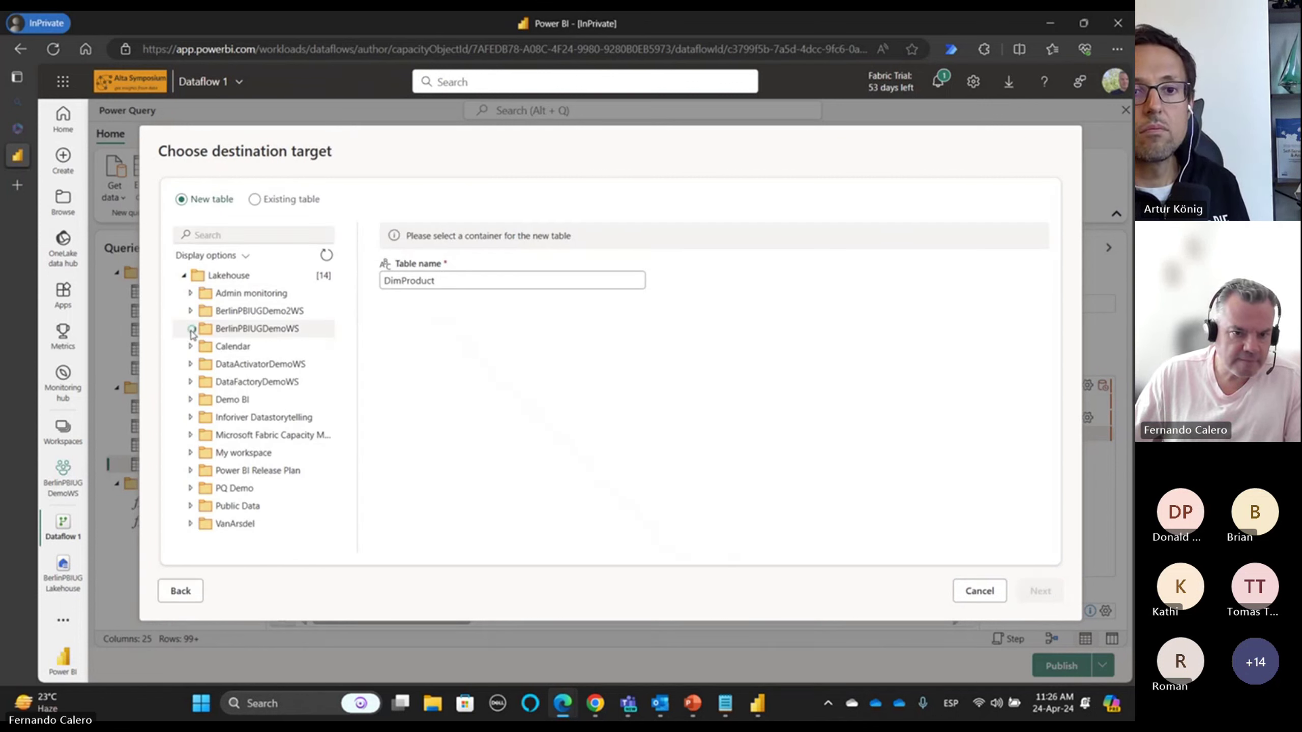
click(227, 351)
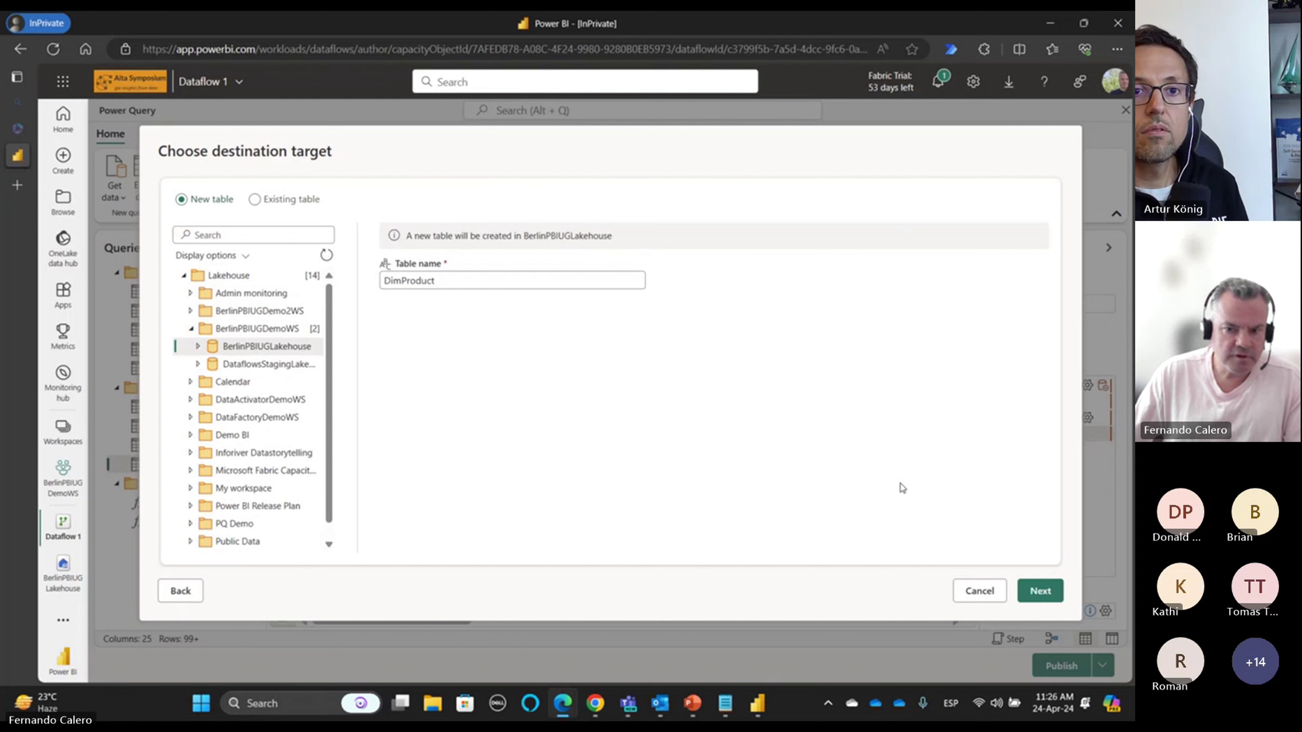
click(1035, 595)
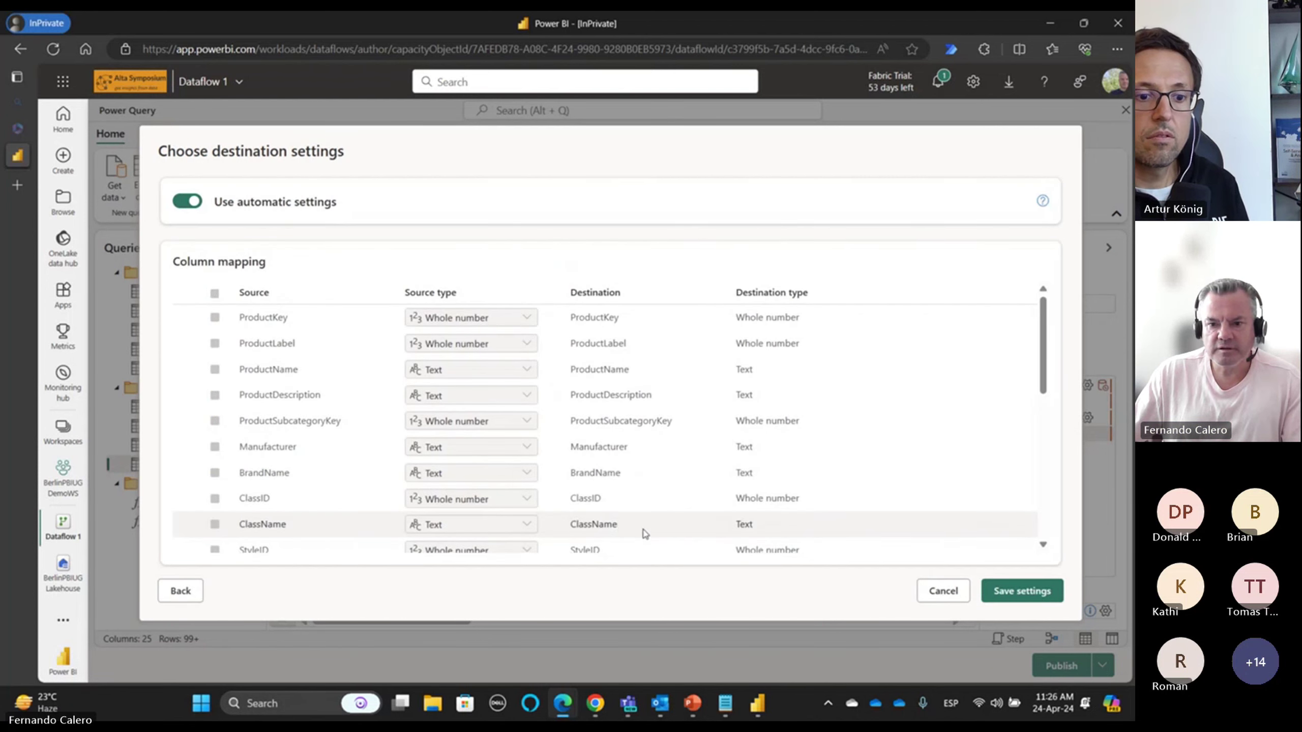
click(1020, 591)
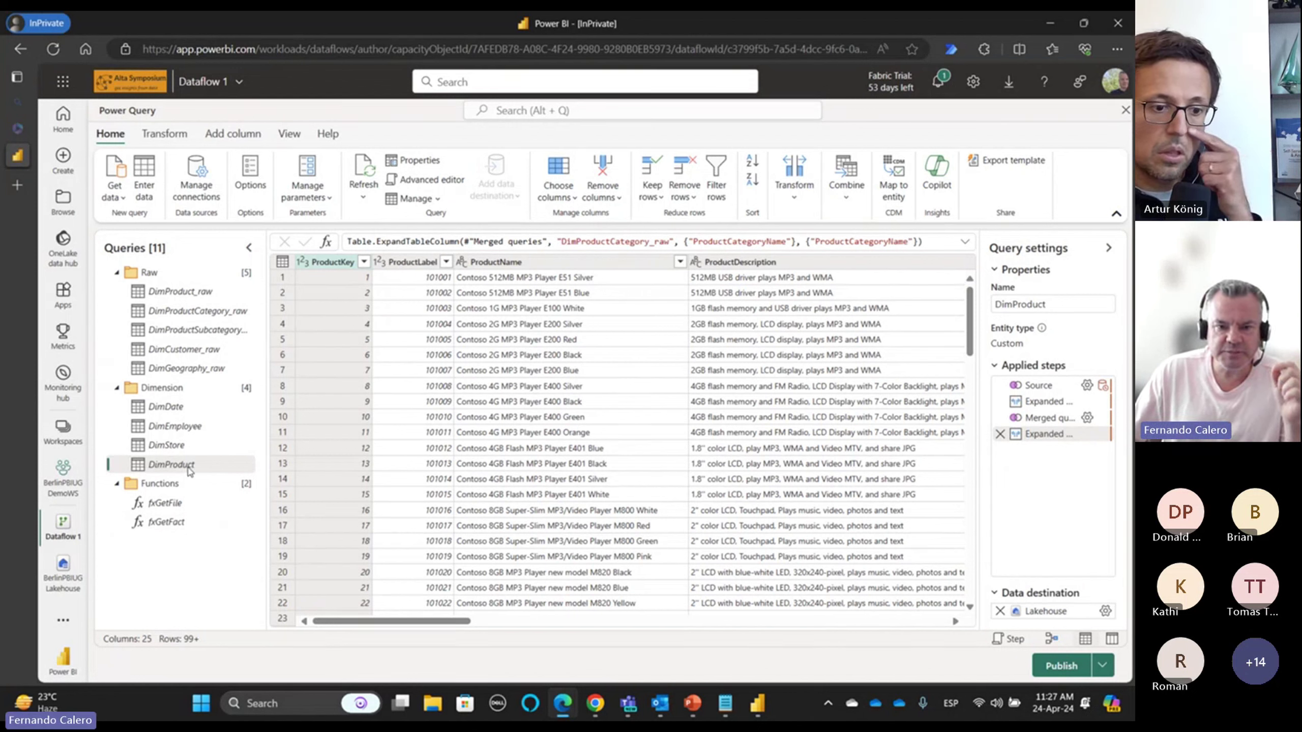
- Choose the columns to keep in DimProduct, excluding ProductSubcategoryKey, ProductCategoryKey and all columns whose names contain "id"
click(560, 194)
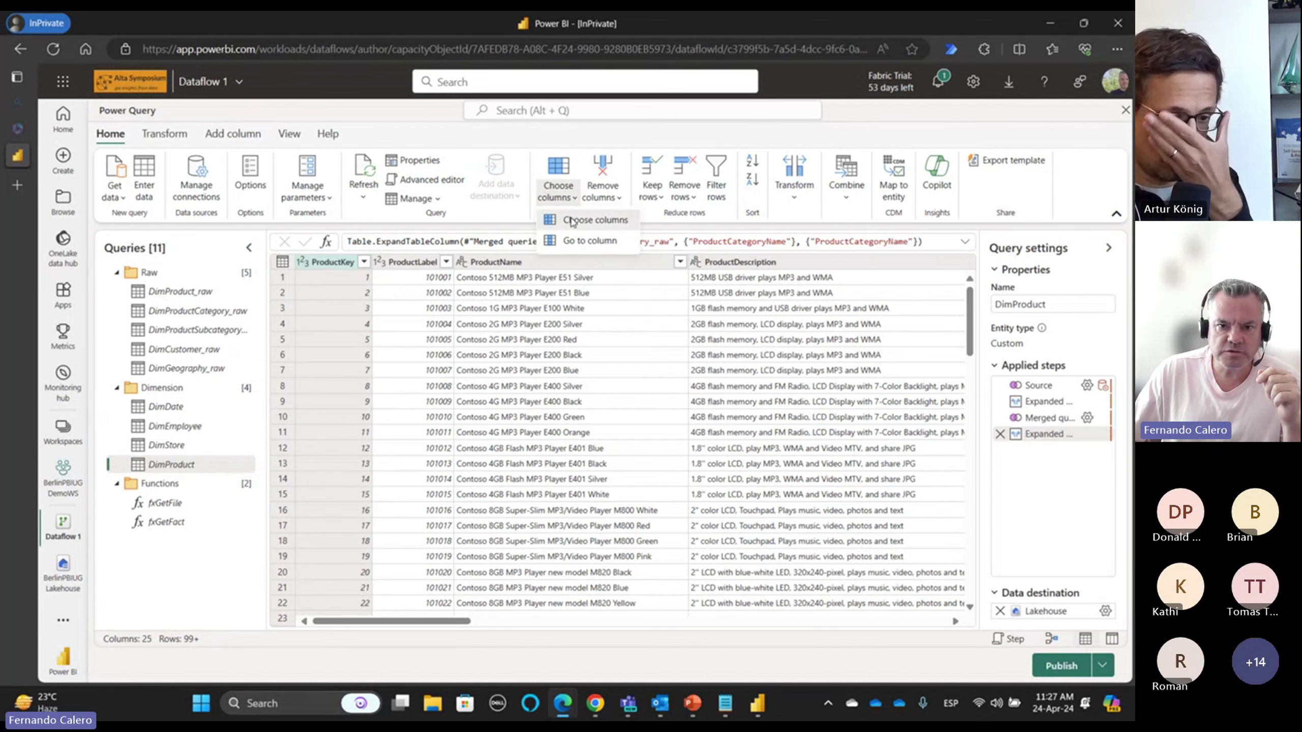
click(571, 221)
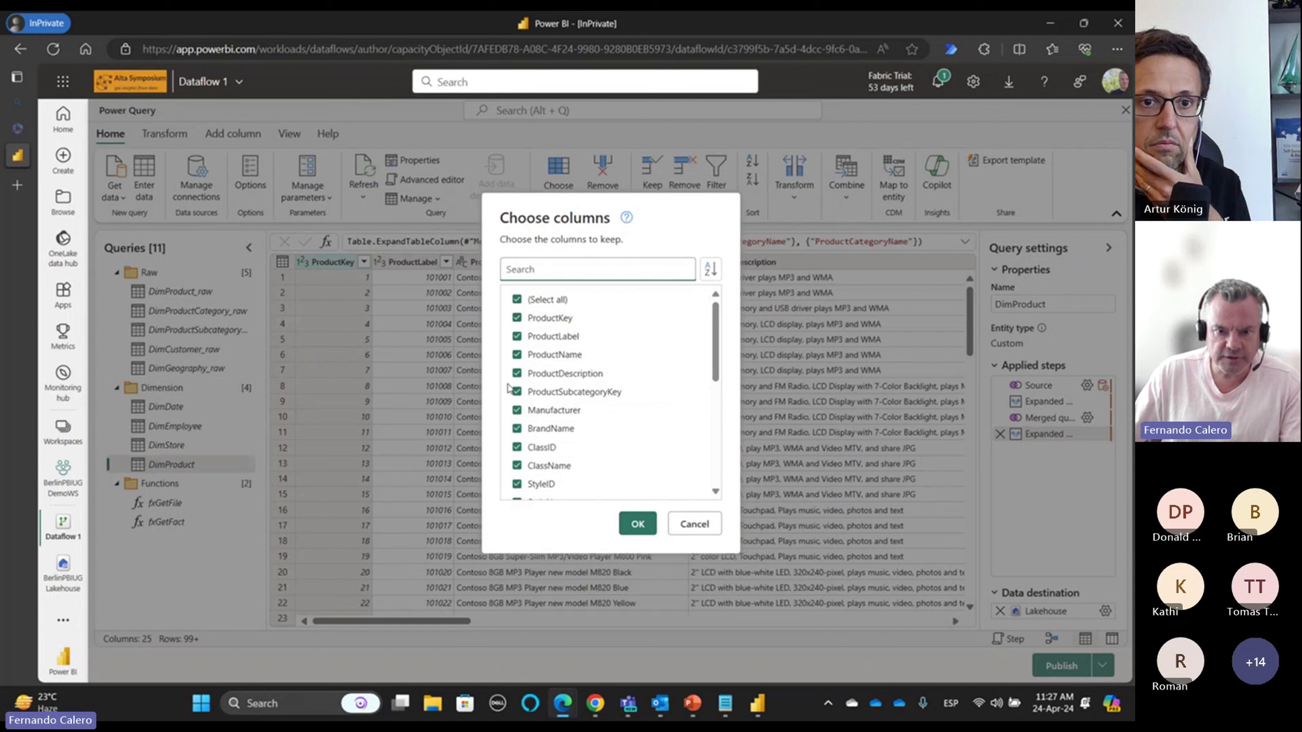
click(519, 397)
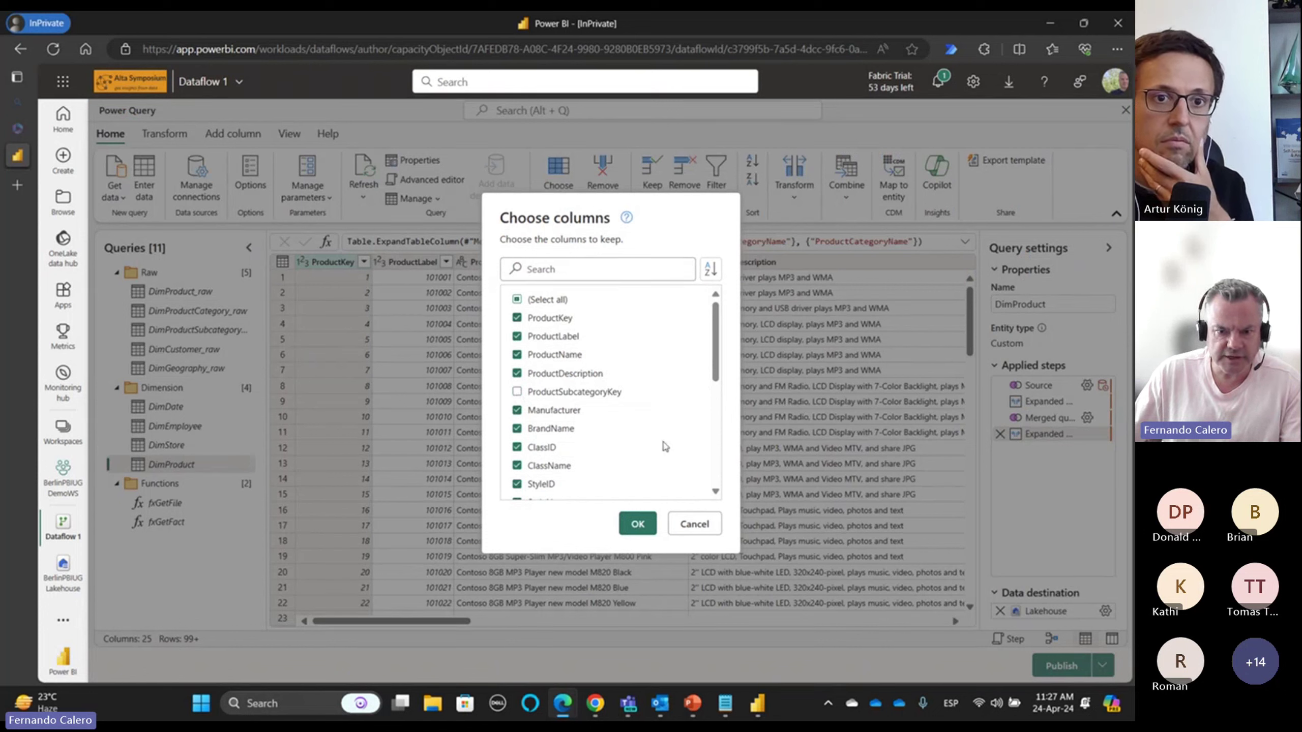
scroll(716, 475, down, 6)
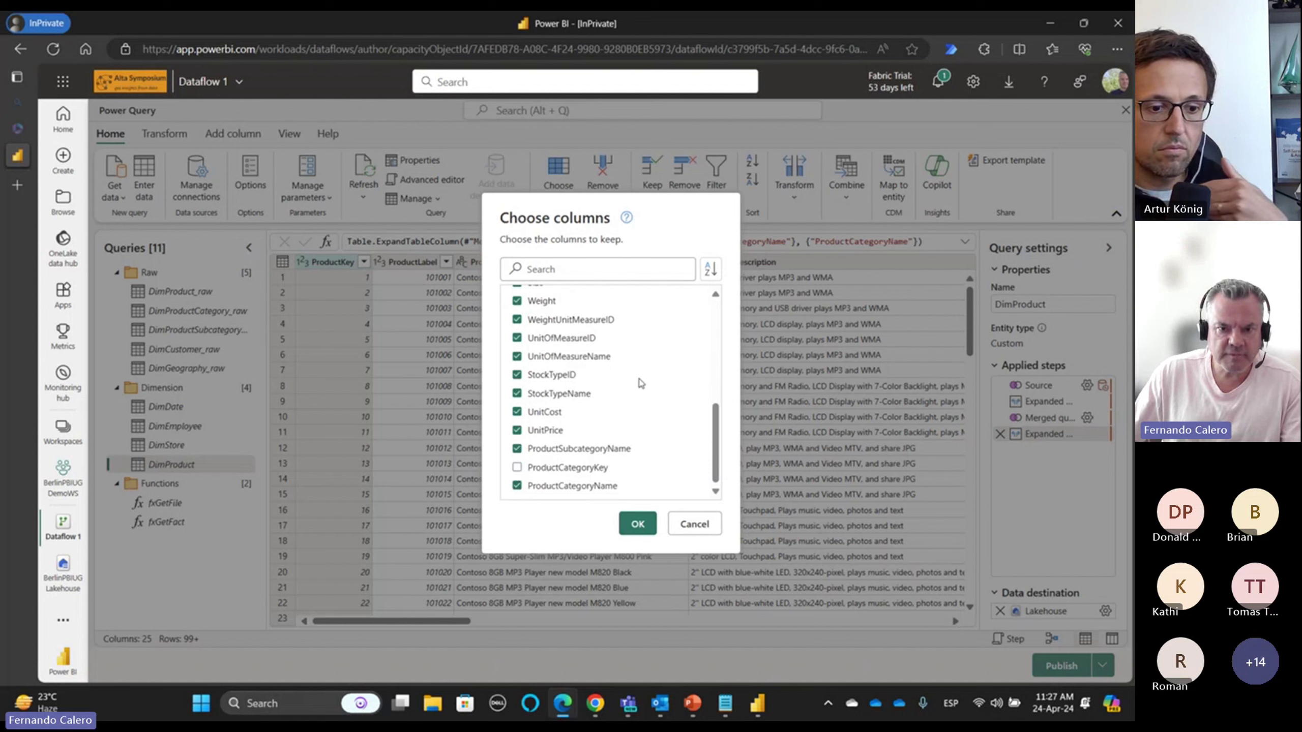
click(609, 272)
text(id)
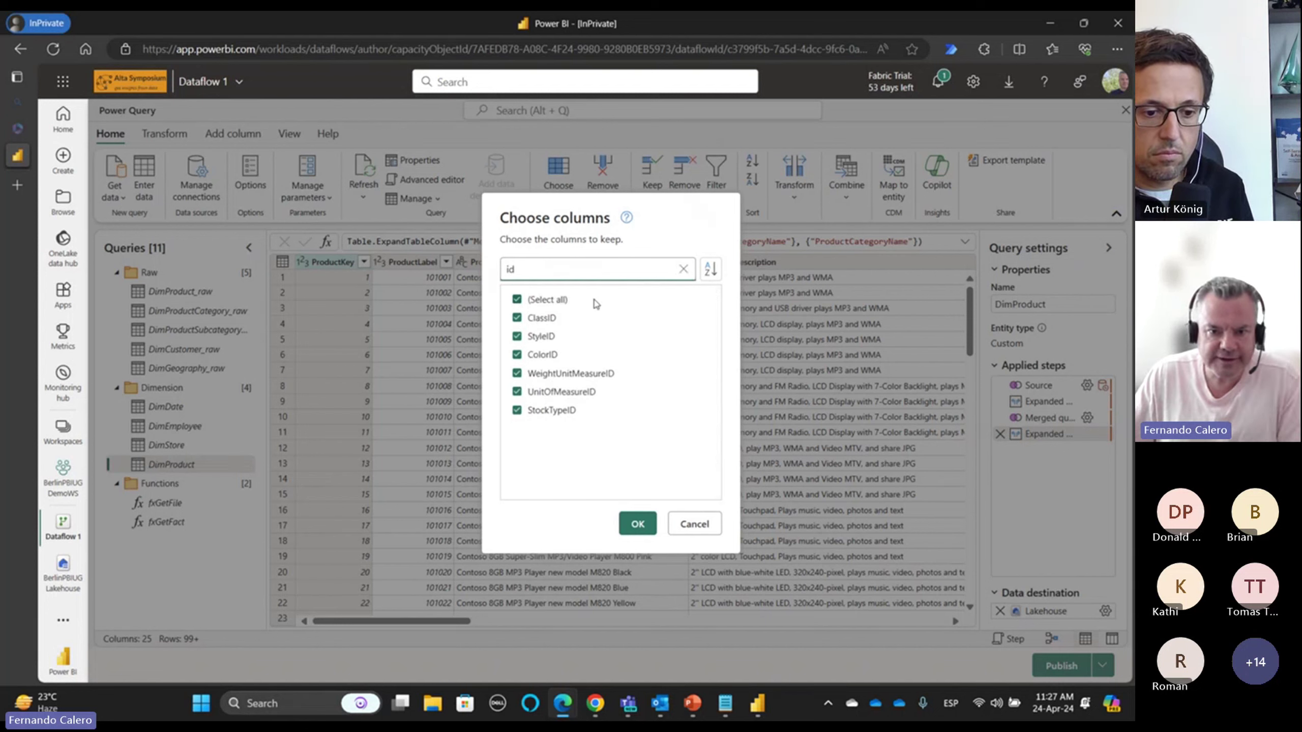
click(516, 299)
click(637, 524)
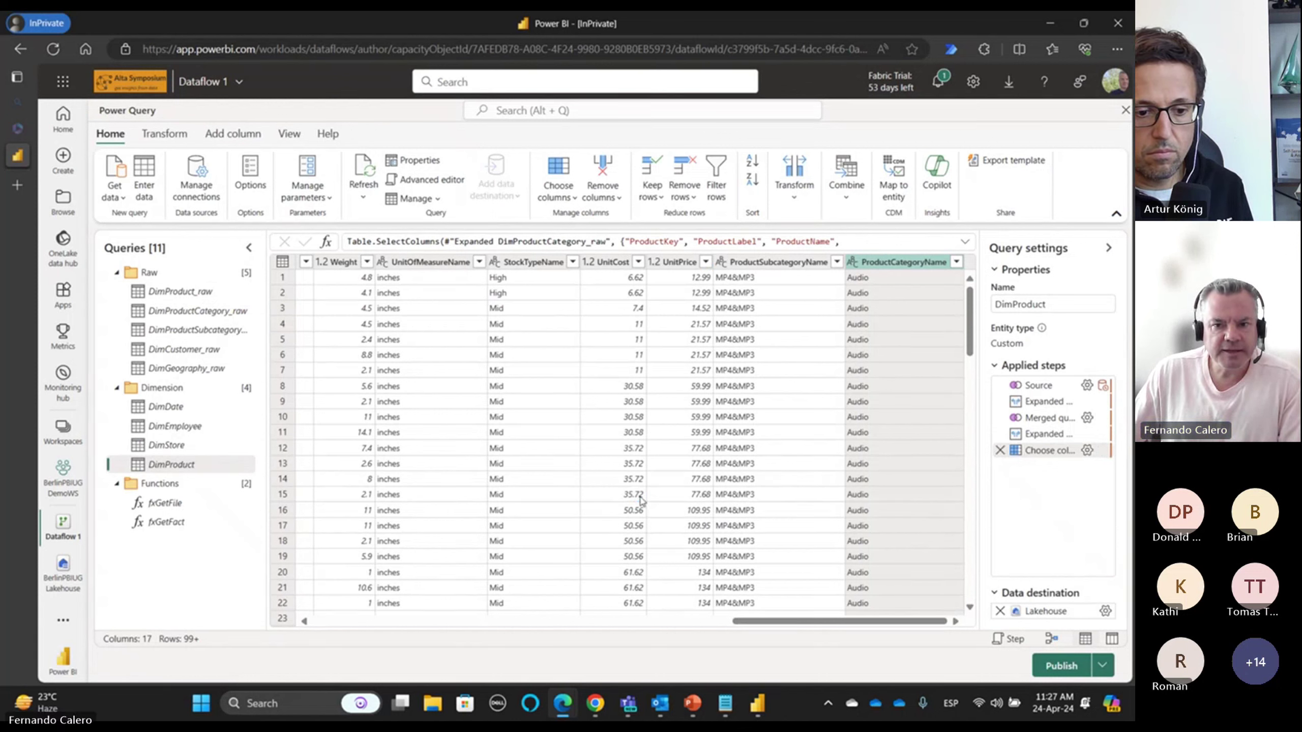
- Merge DimCustomer_raw with DimGeography_raw as a new query, using a left outer join on the suggested GeographyKey mapping
click(210, 354)
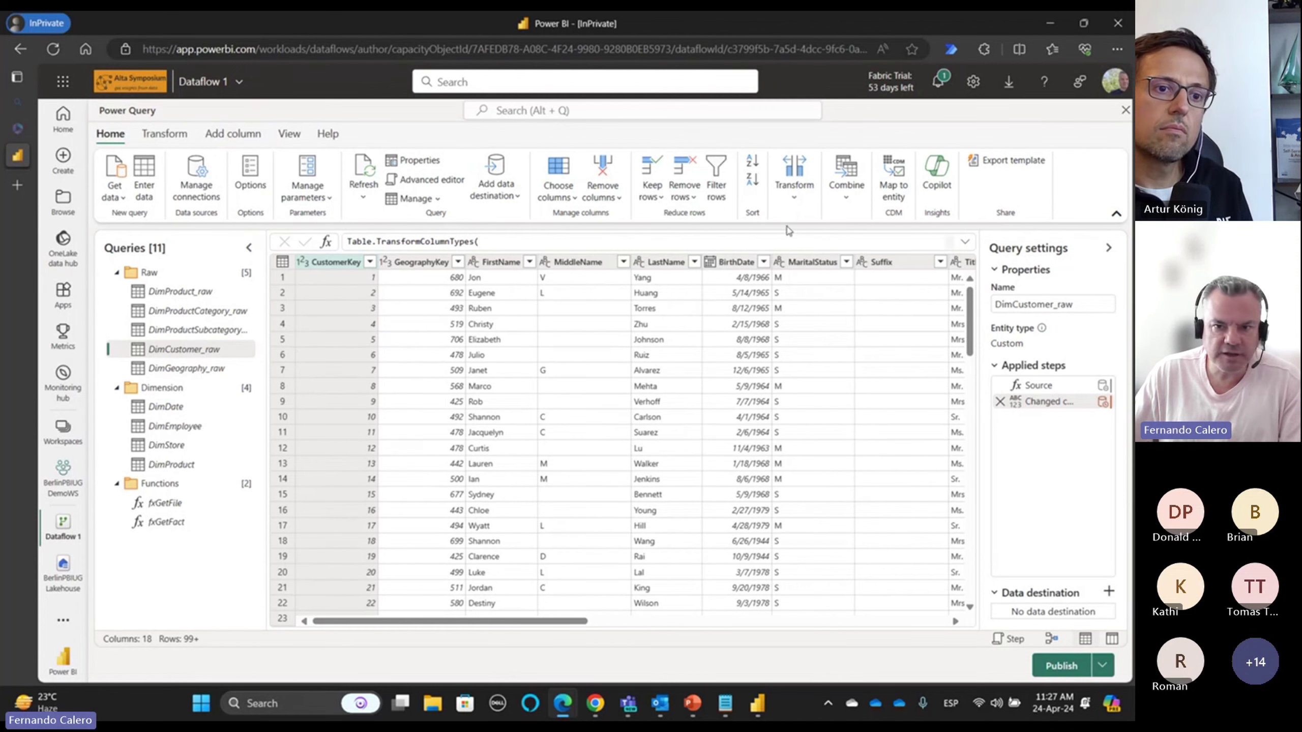
click(846, 201)
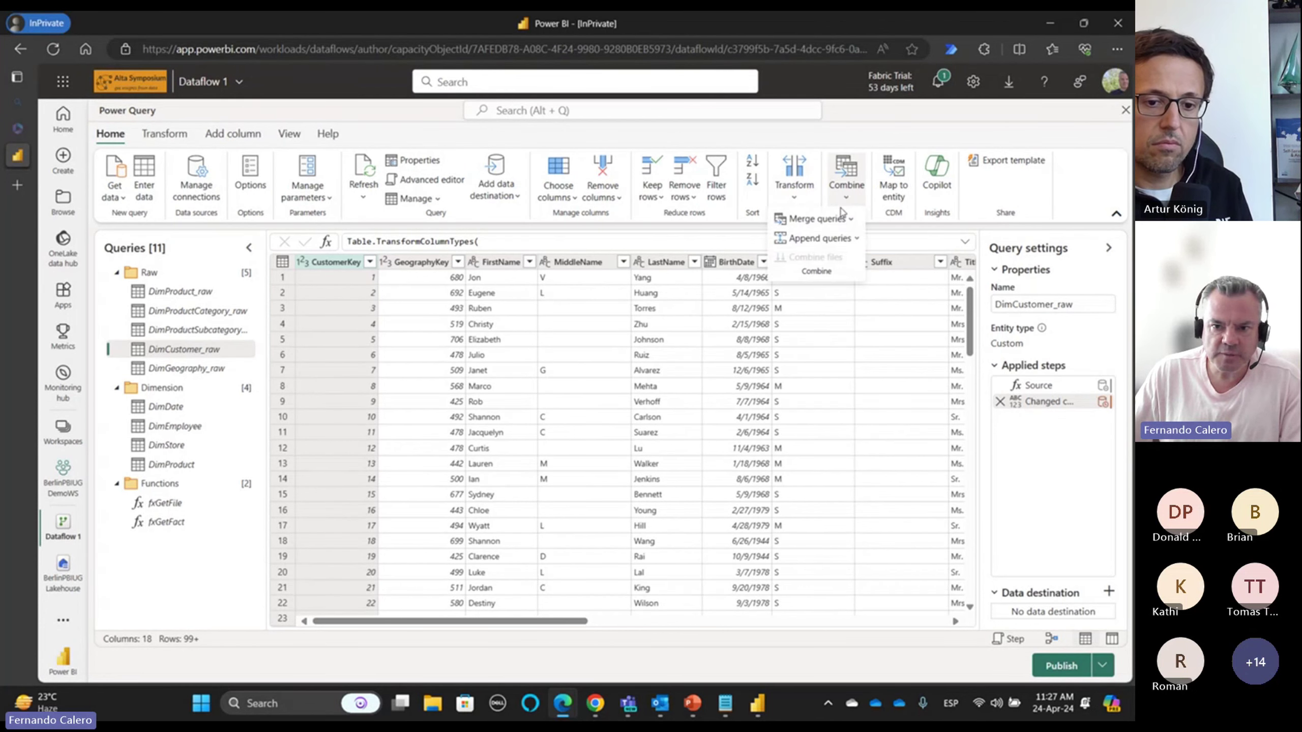
click(850, 219)
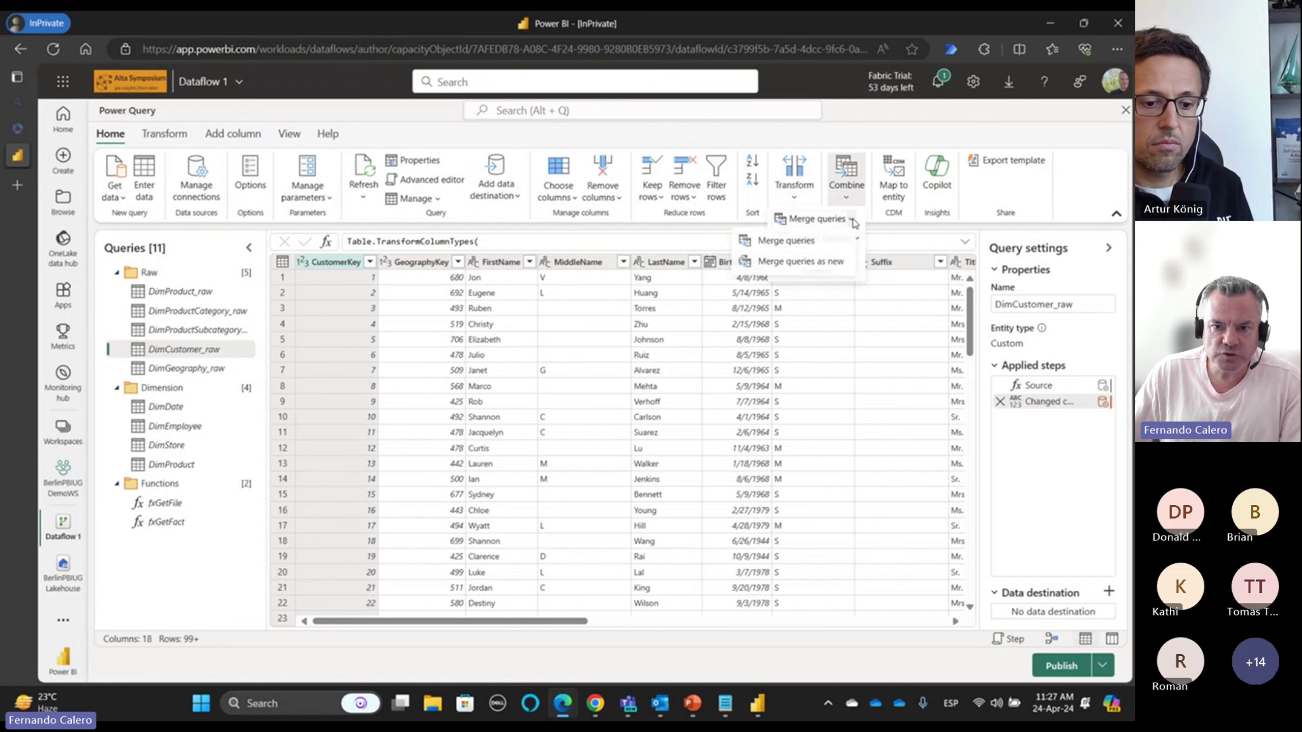
click(820, 263)
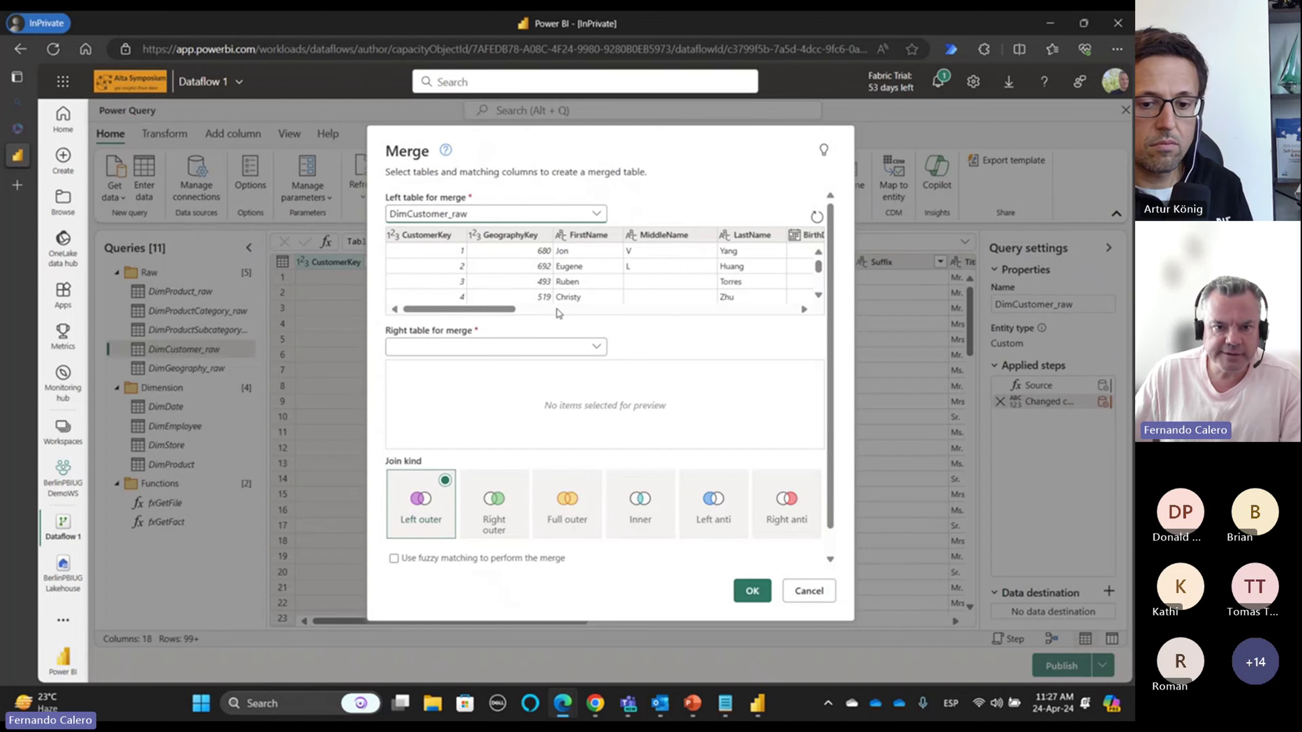
click(596, 346)
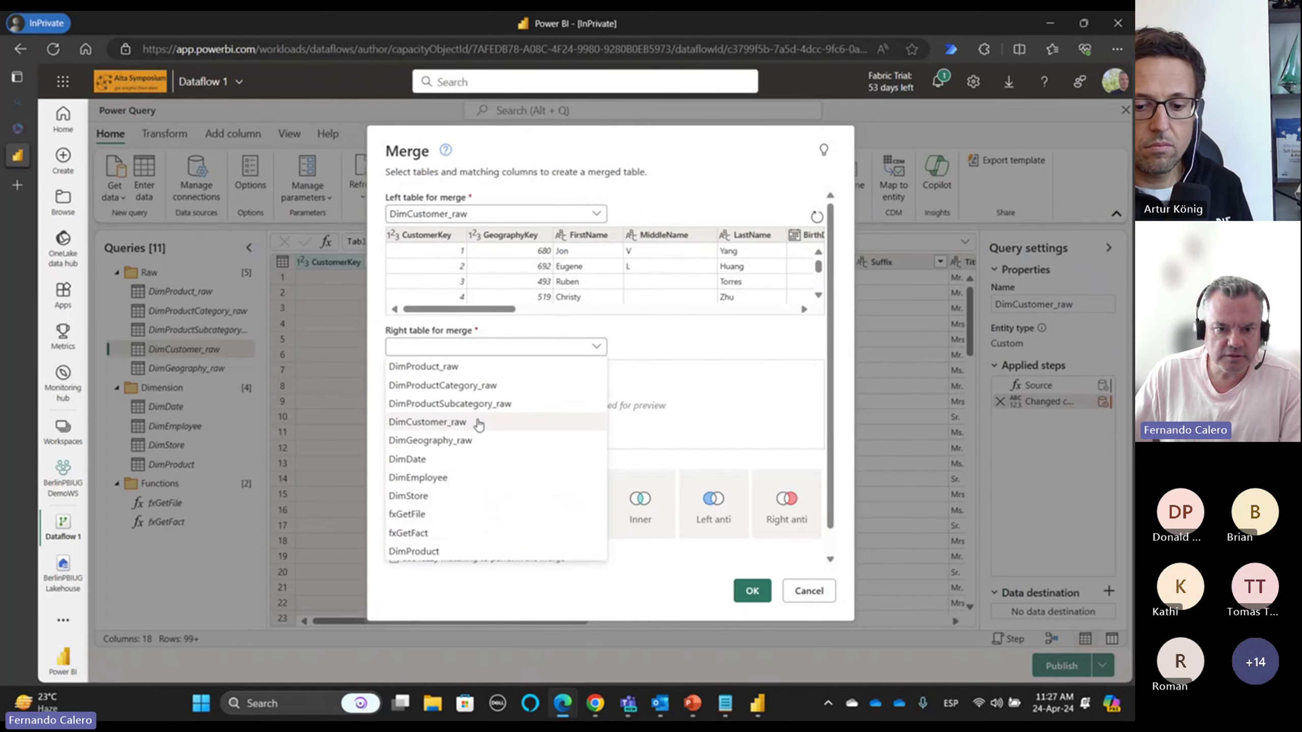
click(462, 446)
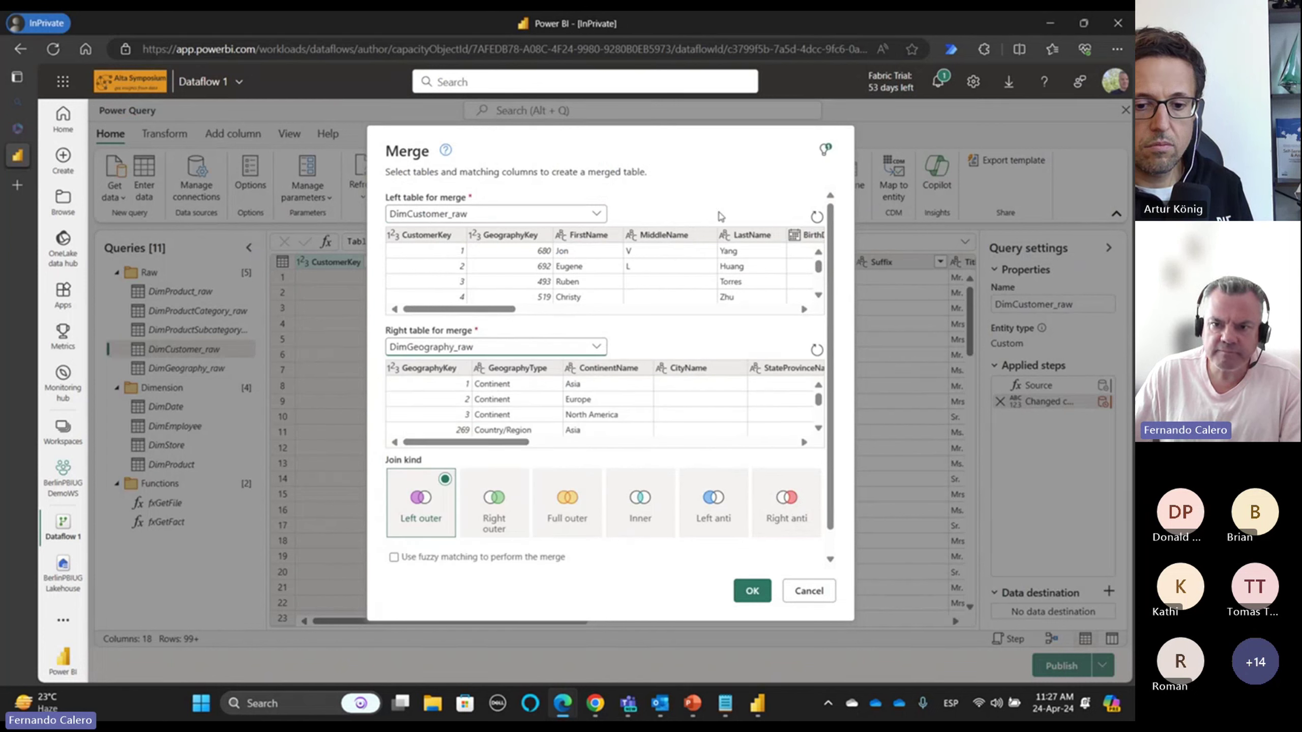
click(823, 153)
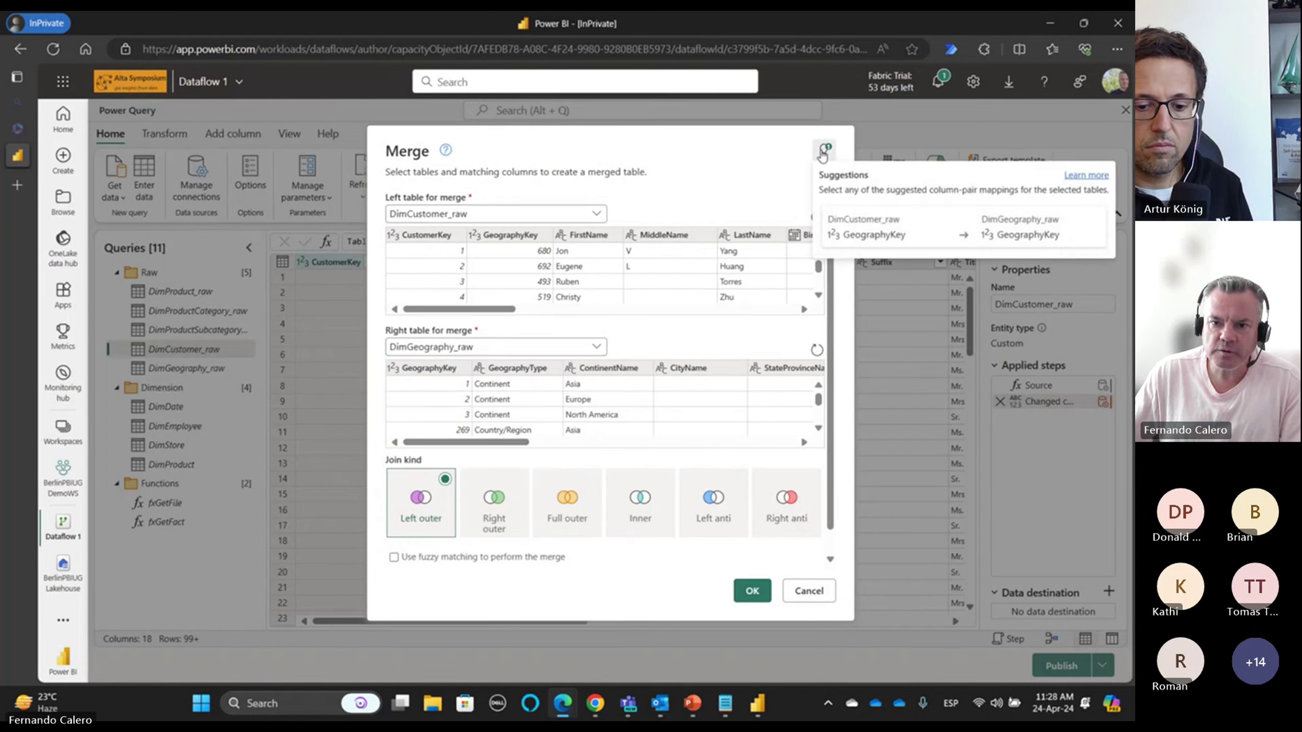
click(873, 228)
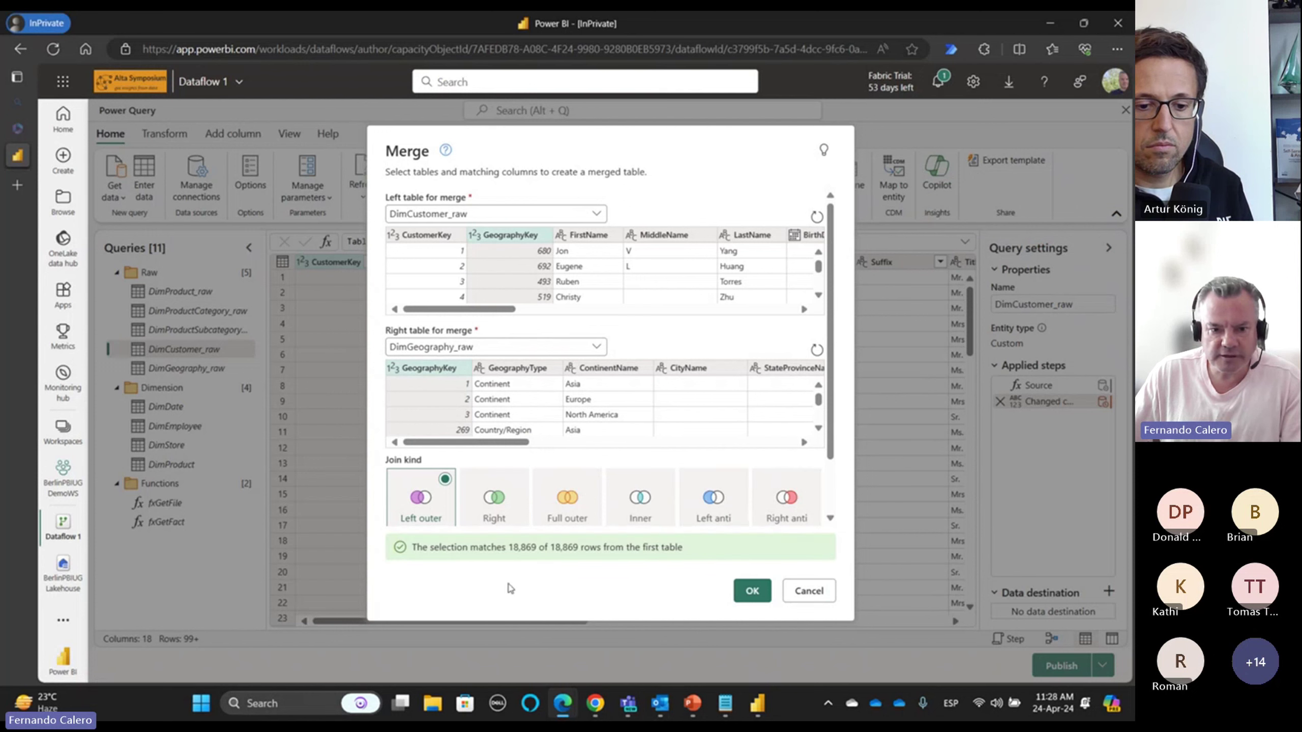
click(744, 591)
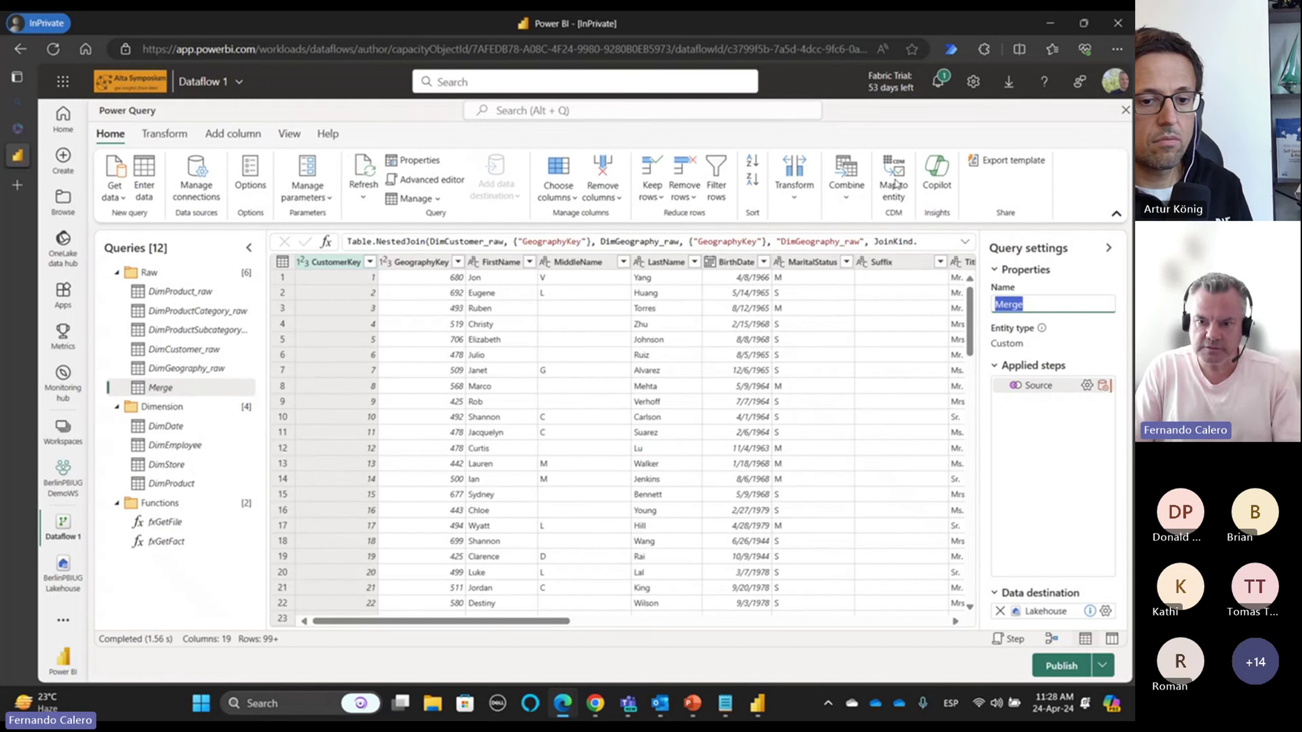
- Rename the merged query as DimCustomer and move it to the Dimension group
text(DimC)
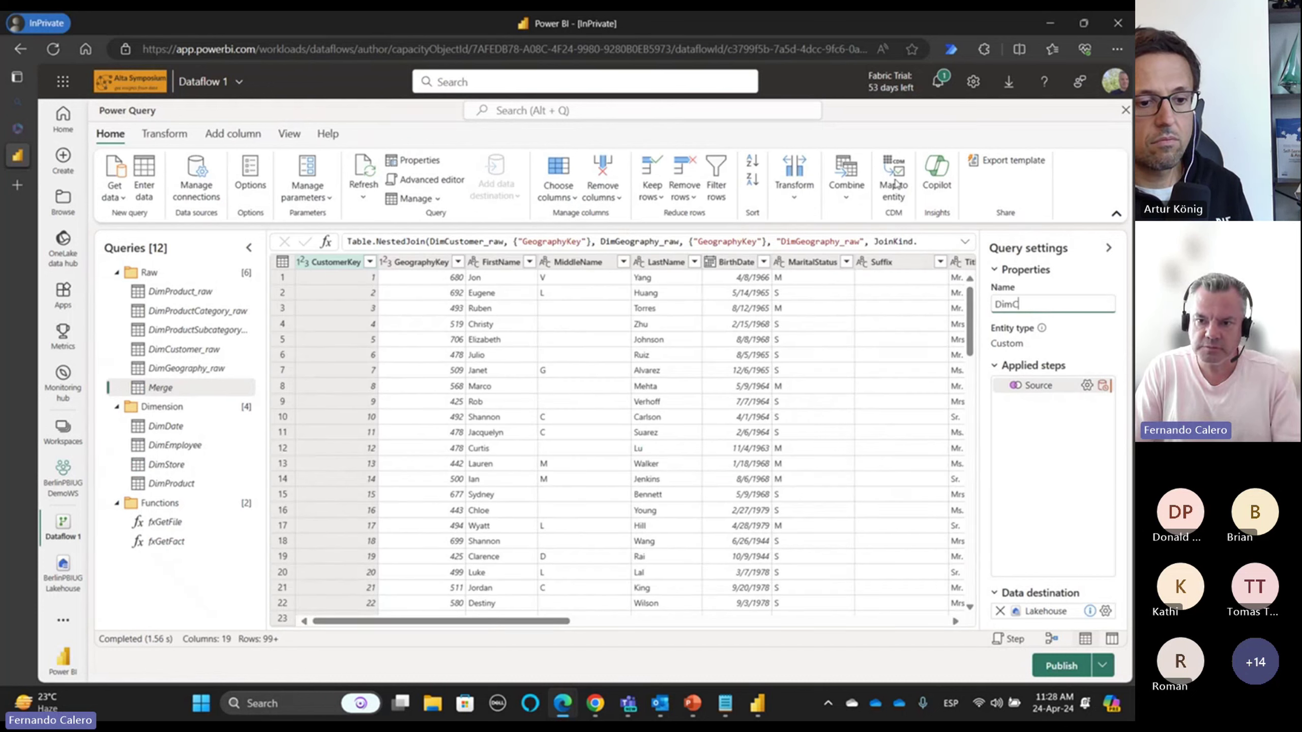
text(ustom)
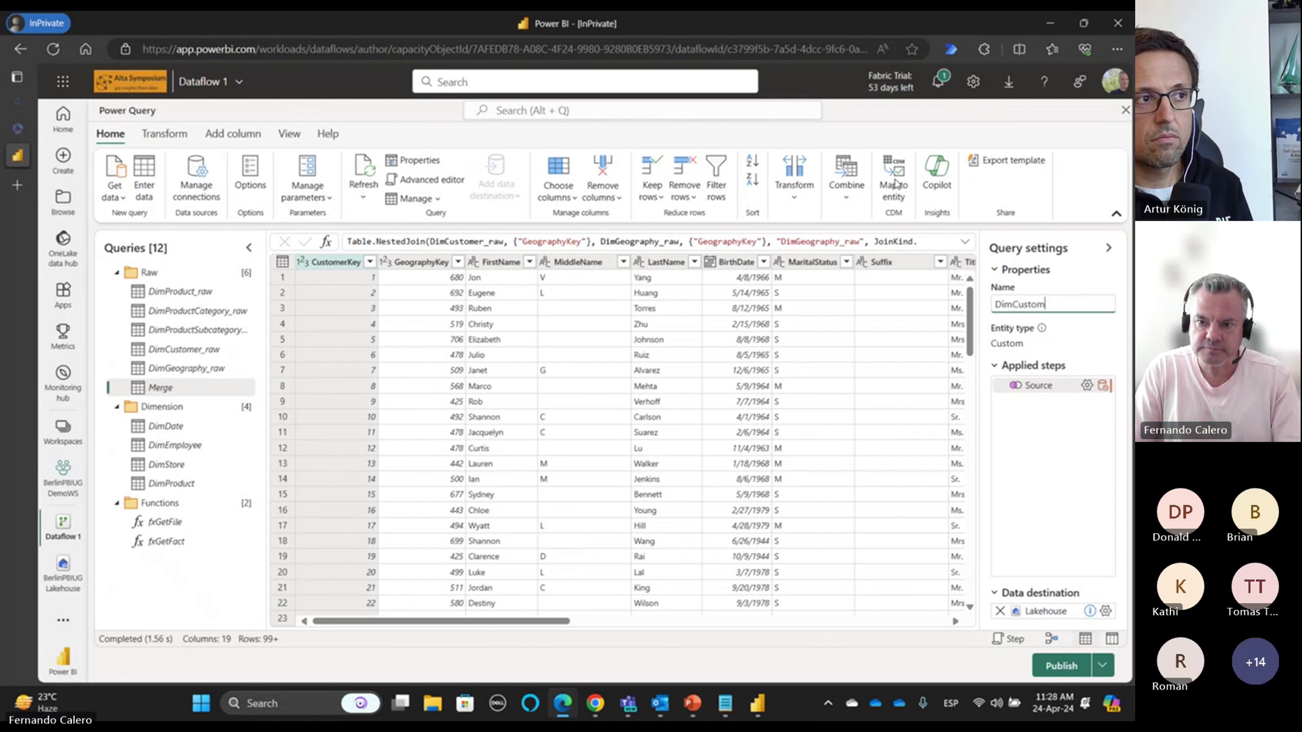
text(er)
key(Return)
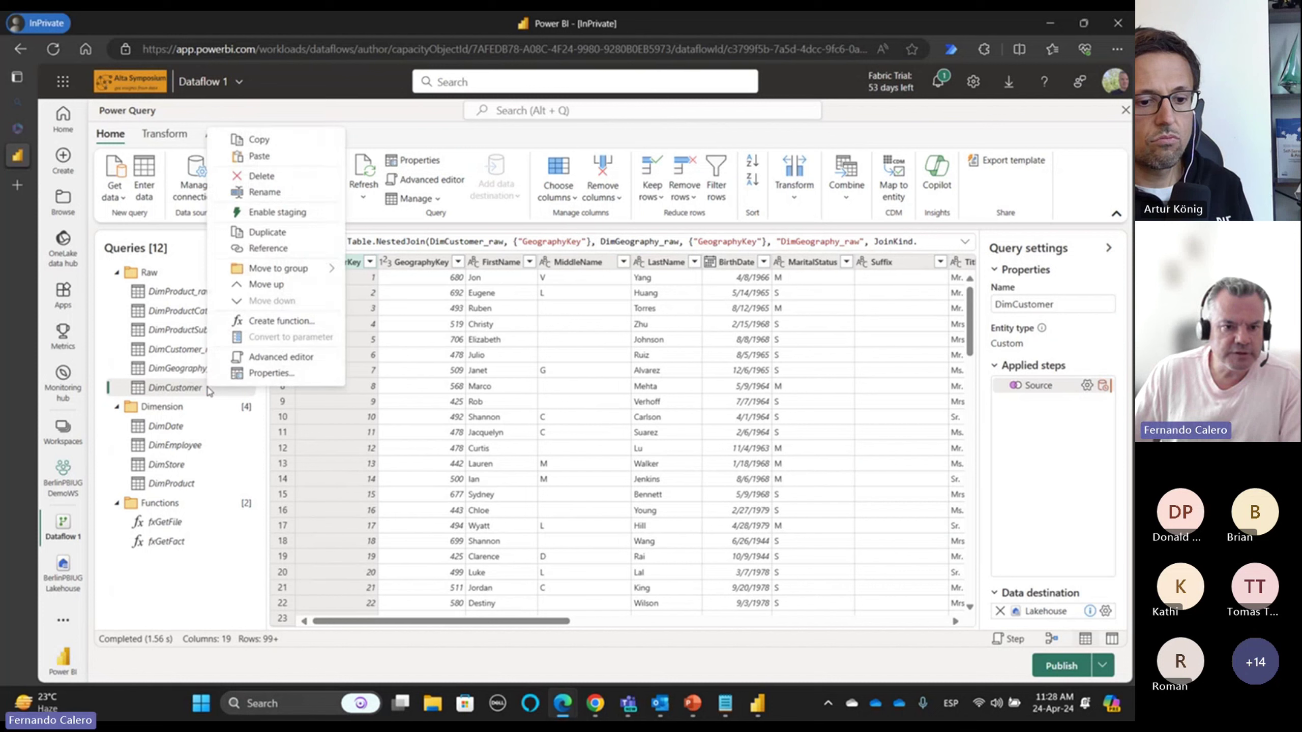
mouse_move(287, 272)
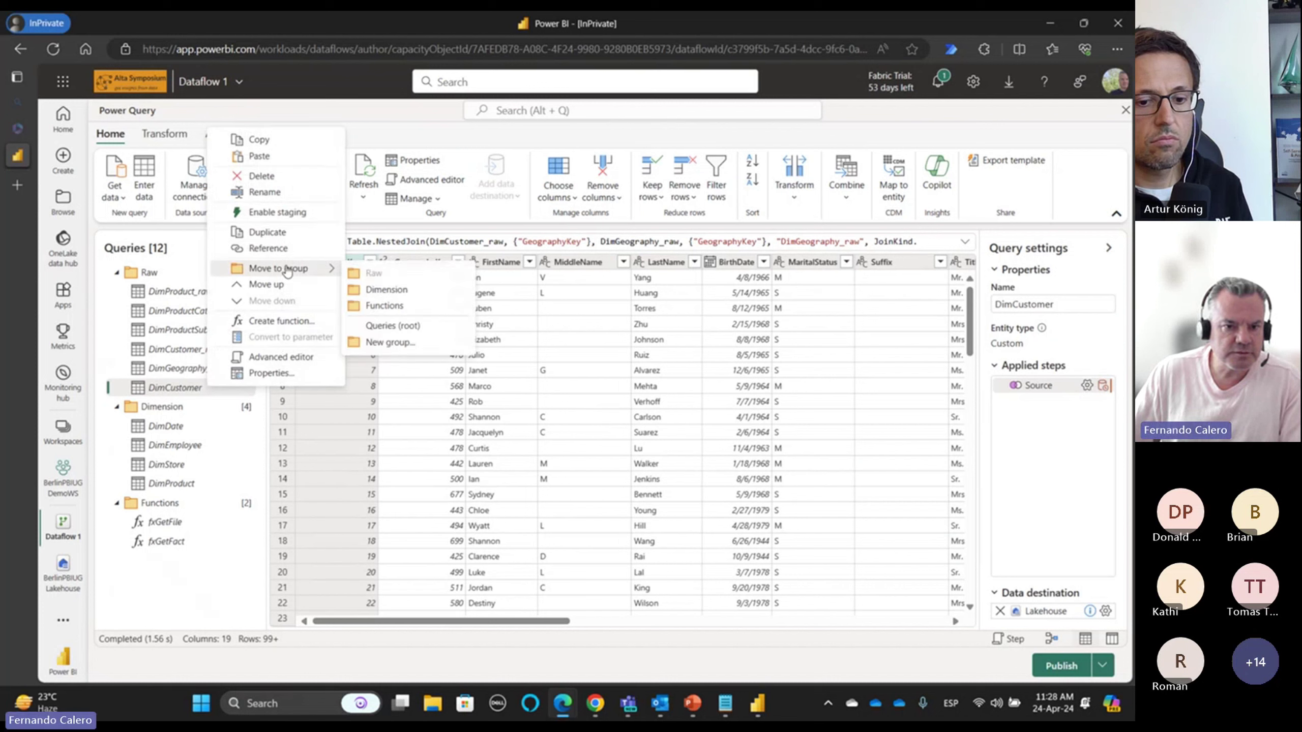
click(368, 290)
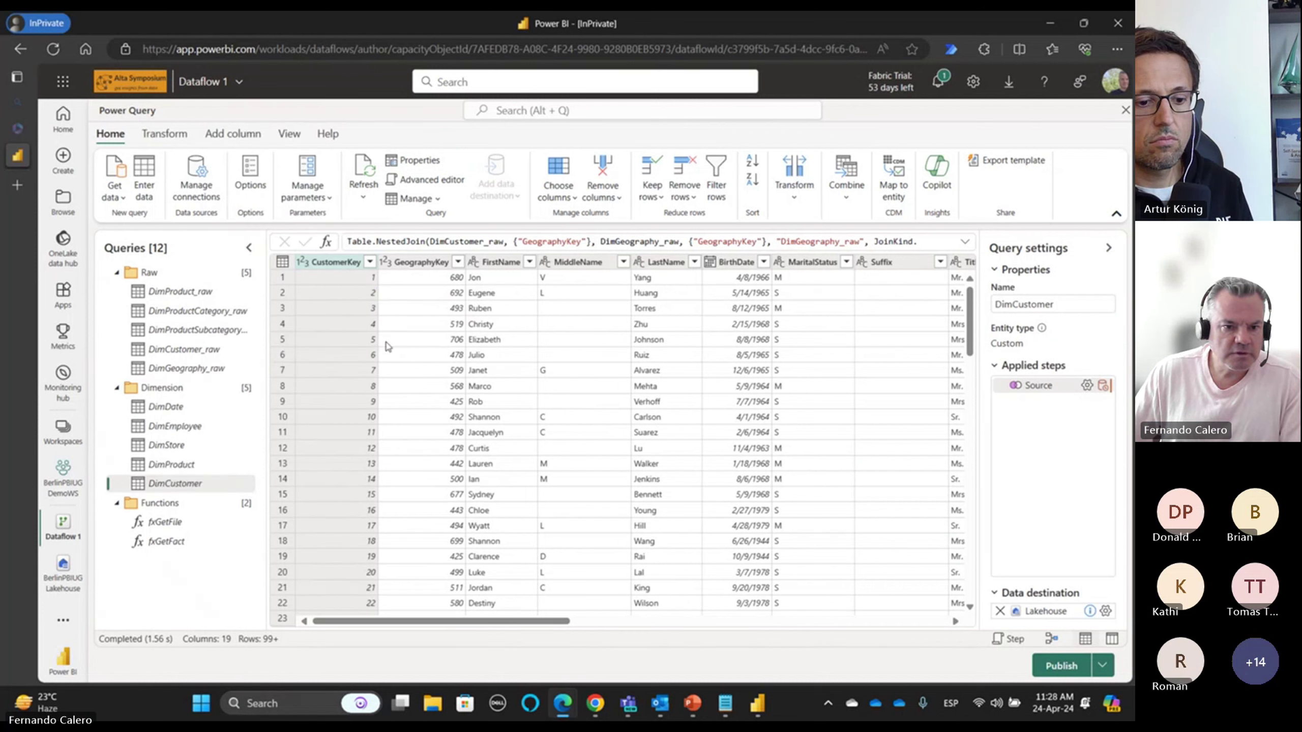
- Set the DimCustomer query's destination to a new table DimCustomer in BerlinPBIUGLakehouse of the BerlinPBIUGDemoWS workspace, keeping automatic settings
mouse_move(1087, 619)
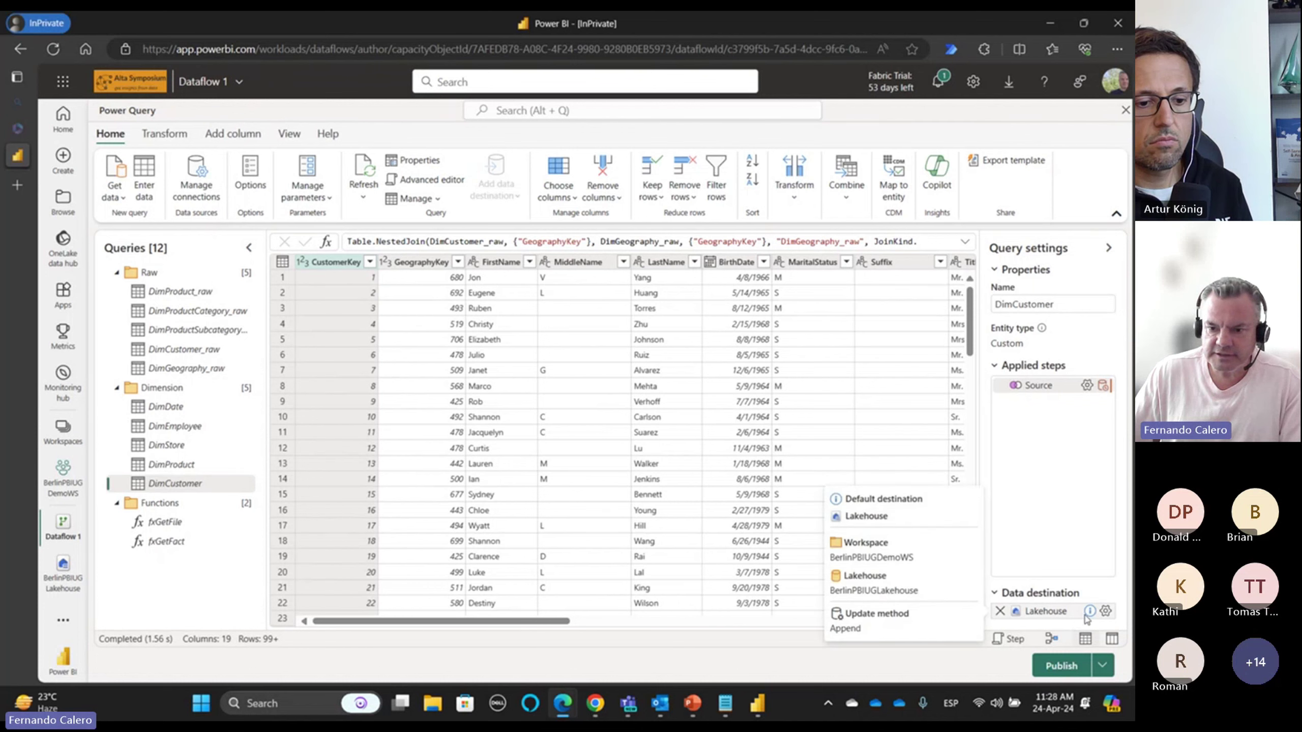
click(1105, 611)
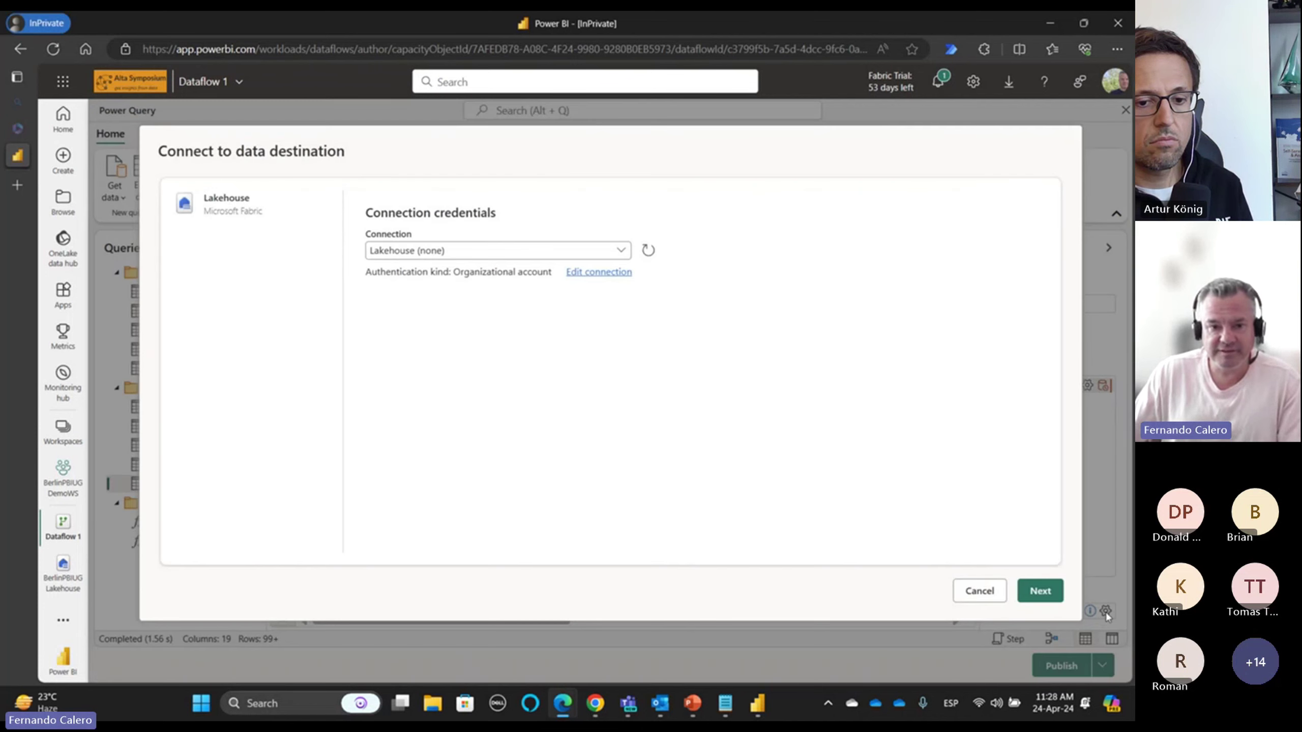
click(1040, 591)
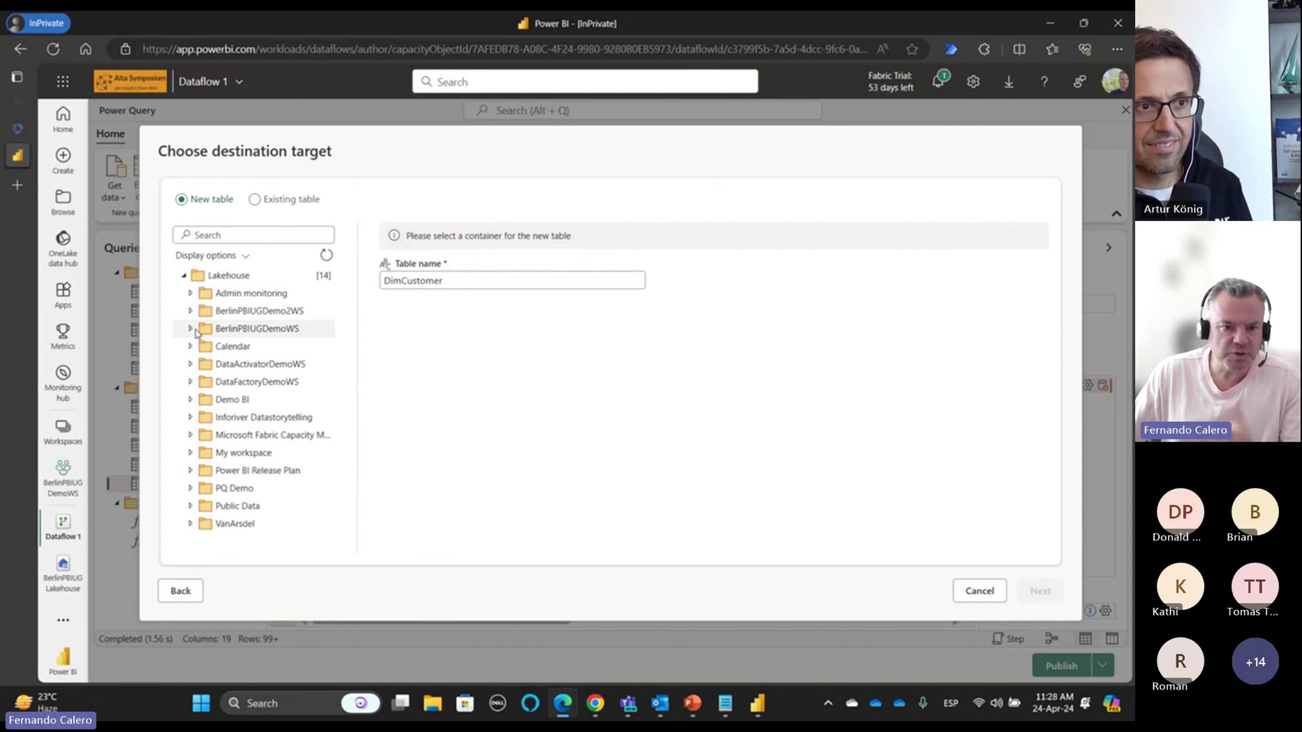
click(190, 328)
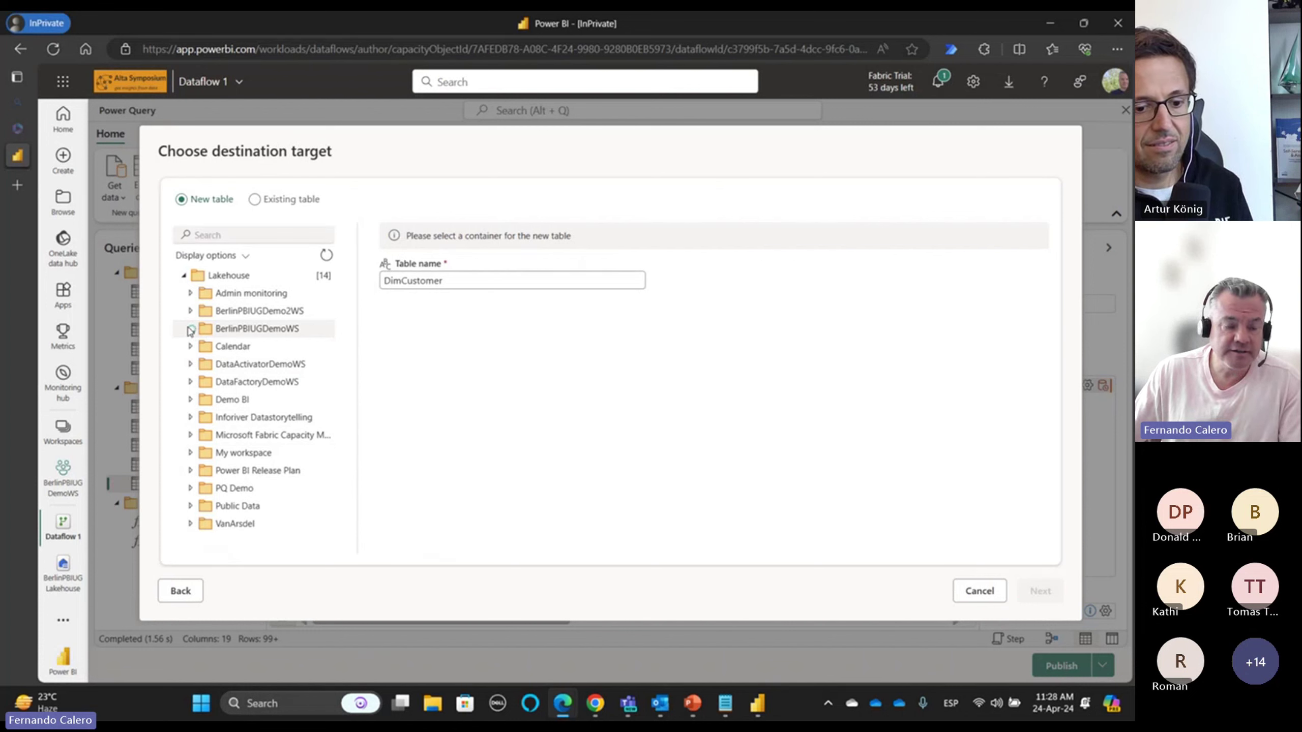
click(262, 347)
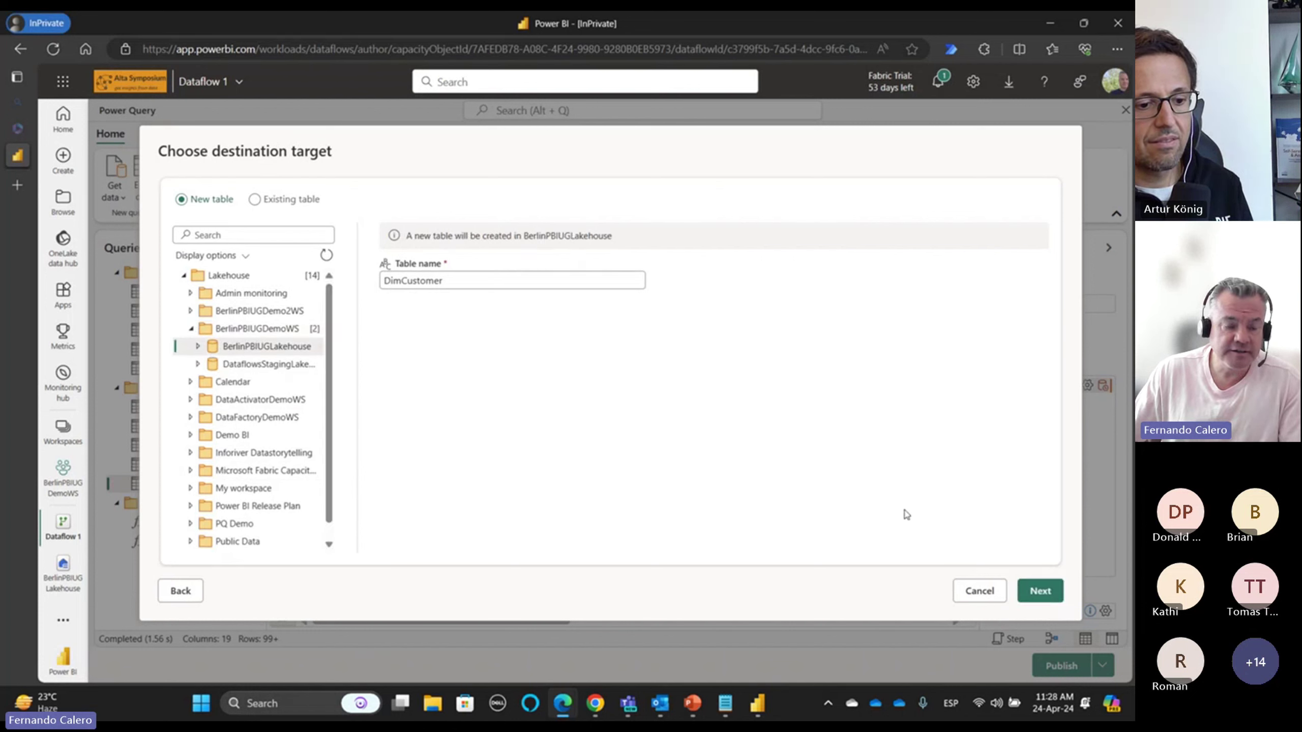
click(1037, 592)
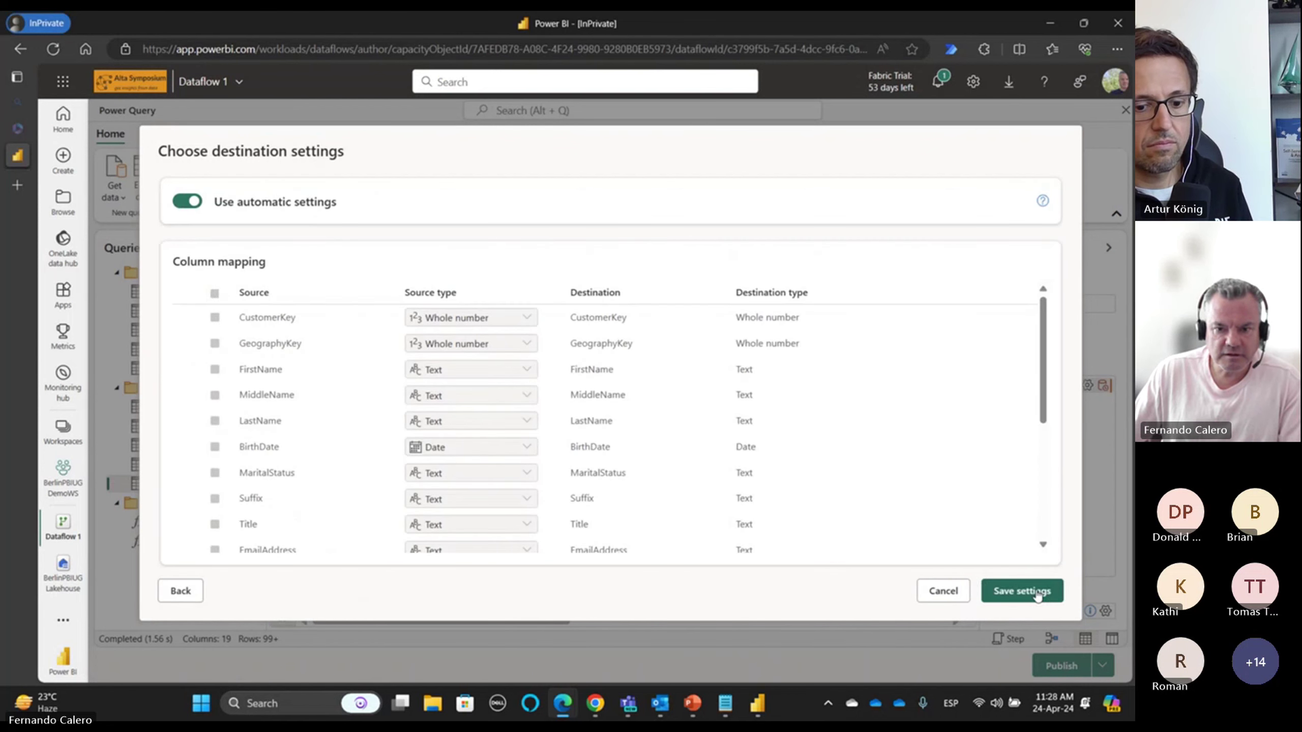
click(1036, 593)
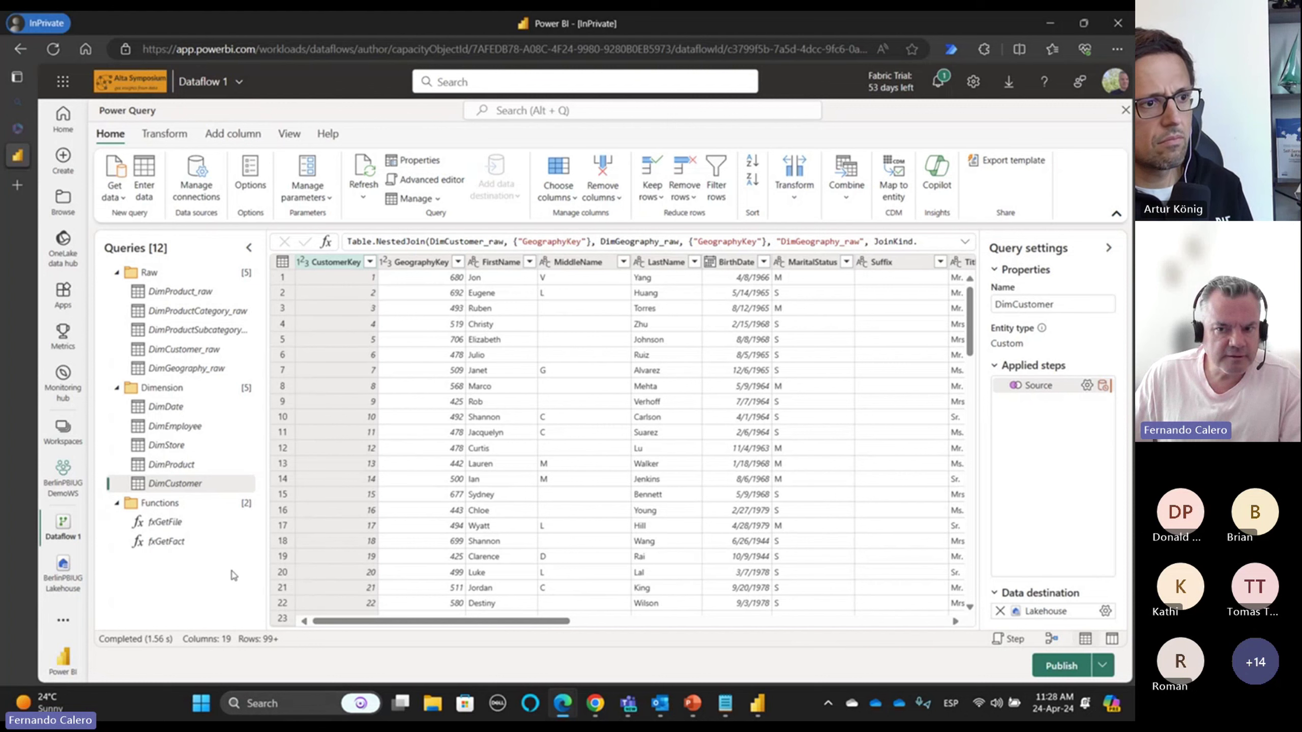
- Invoke the fxGetFact function to load the source fact table as a new query
click(180, 546)
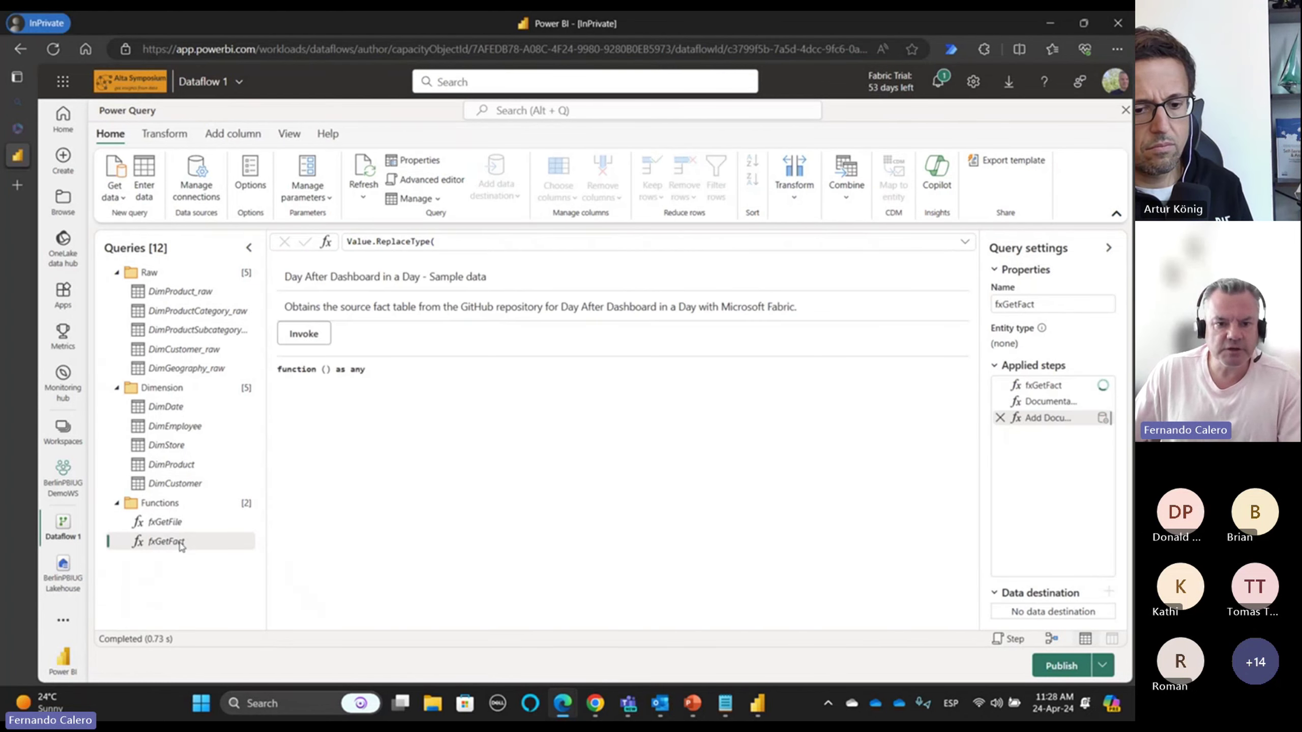
click(303, 334)
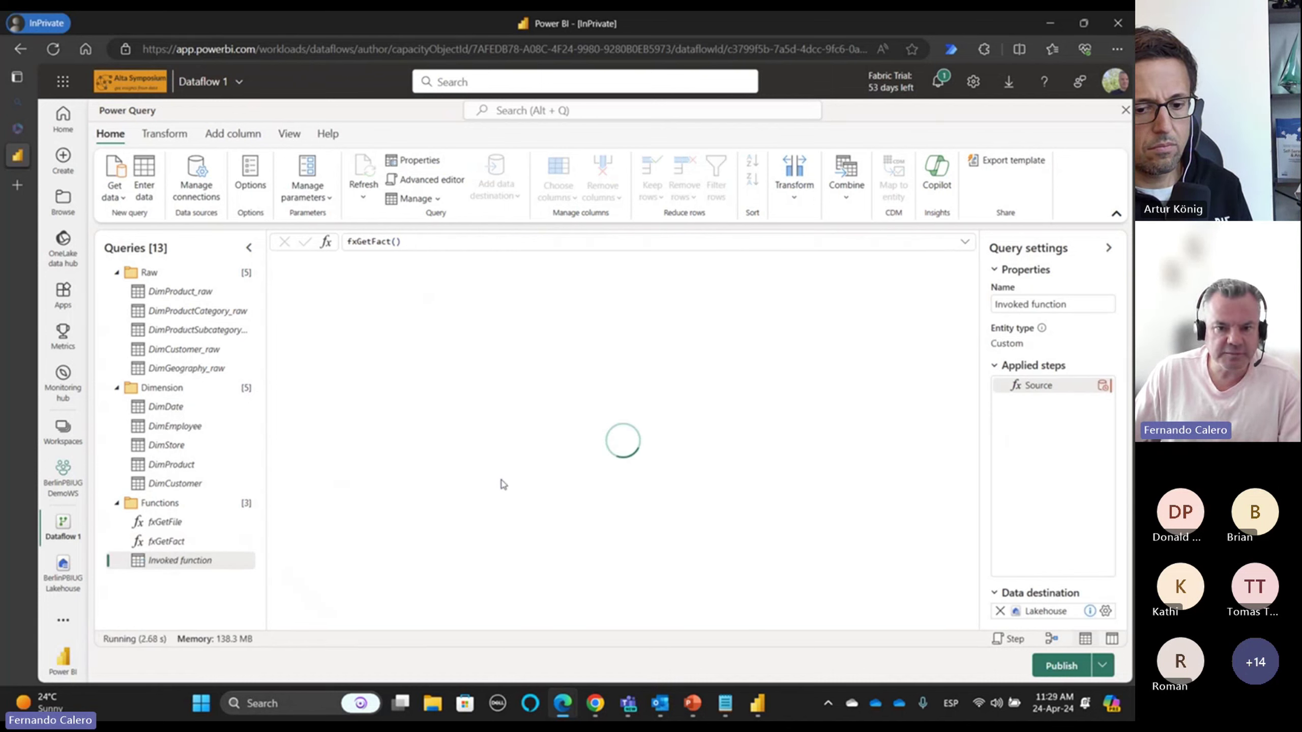
- Move the Invoked function query into a new group named Fact and collapse the Functions group
right_click(193, 564)
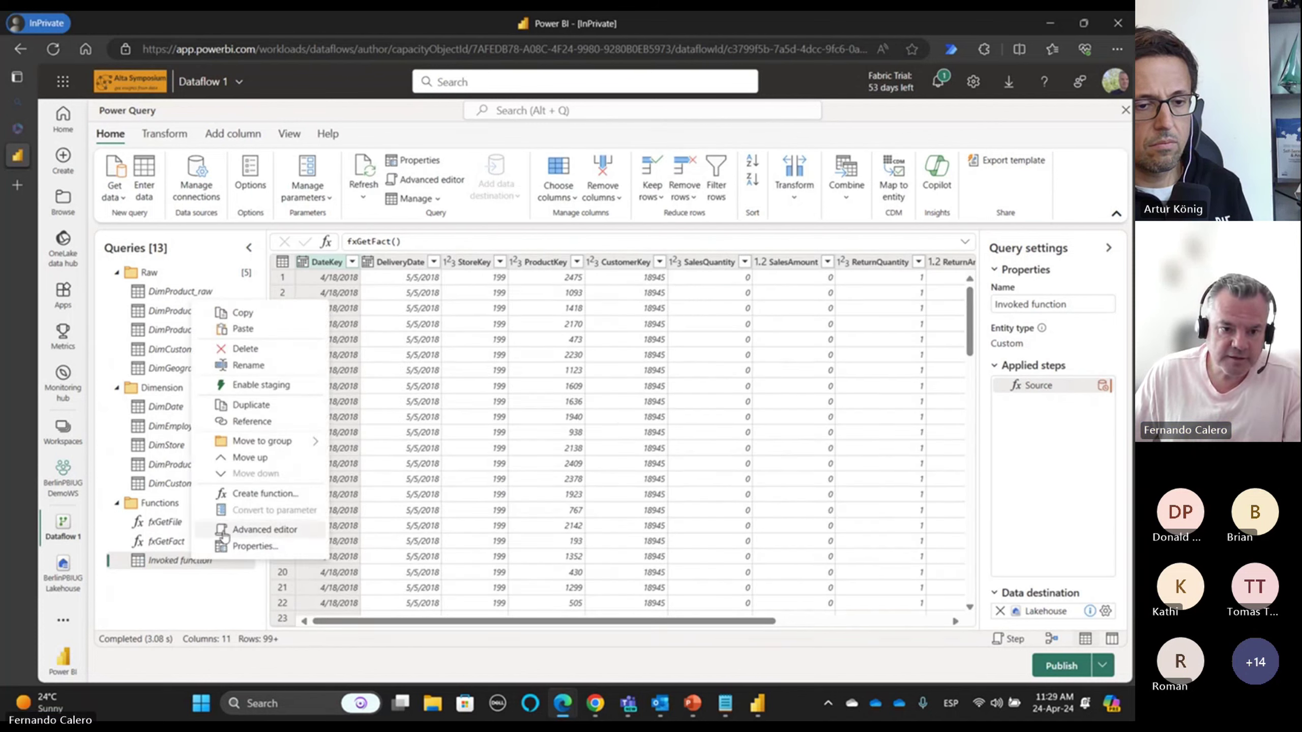
mouse_move(303, 448)
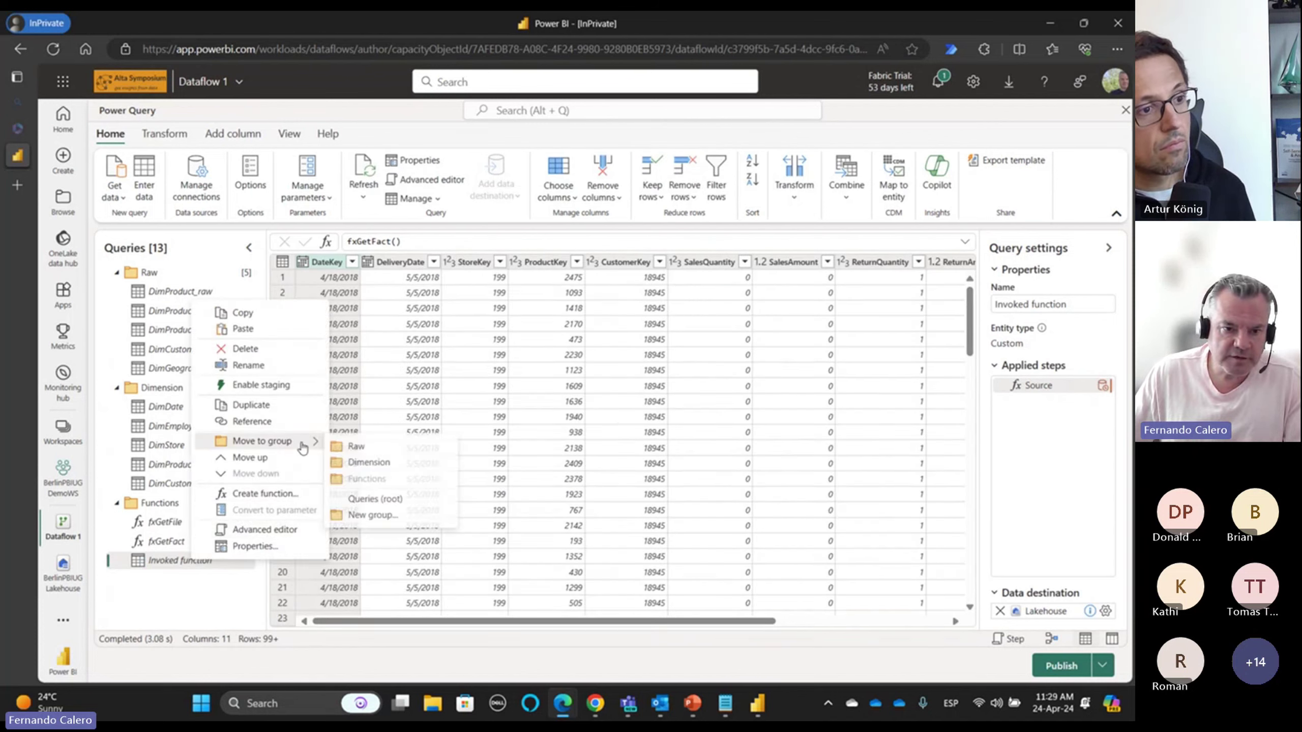
click(361, 515)
text(Fact)
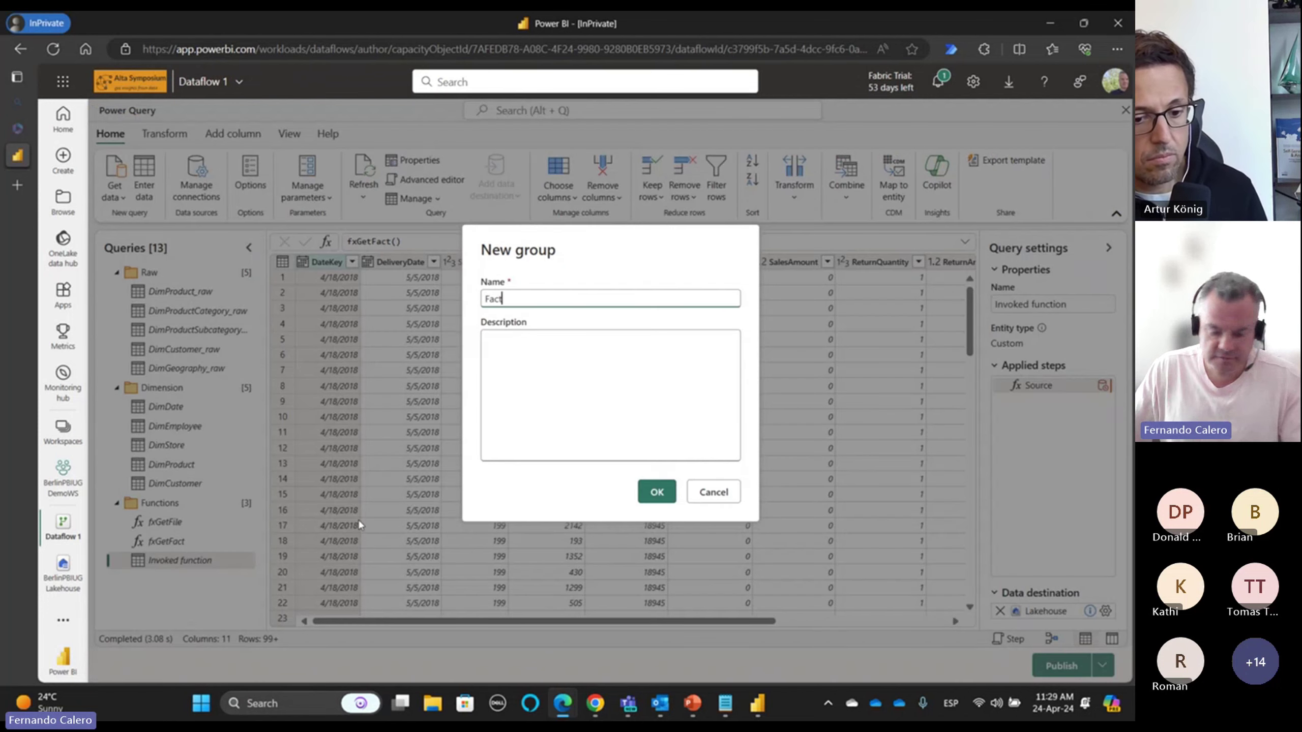
key(Return)
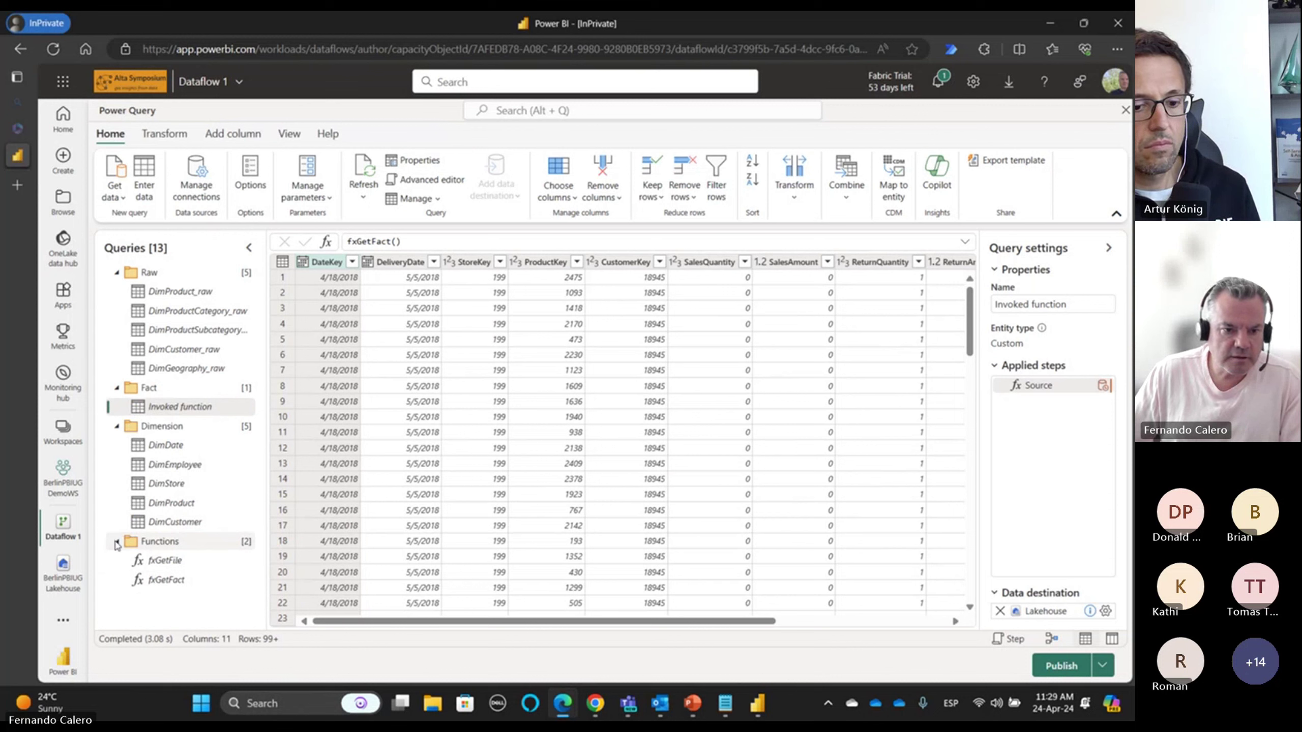
click(116, 541)
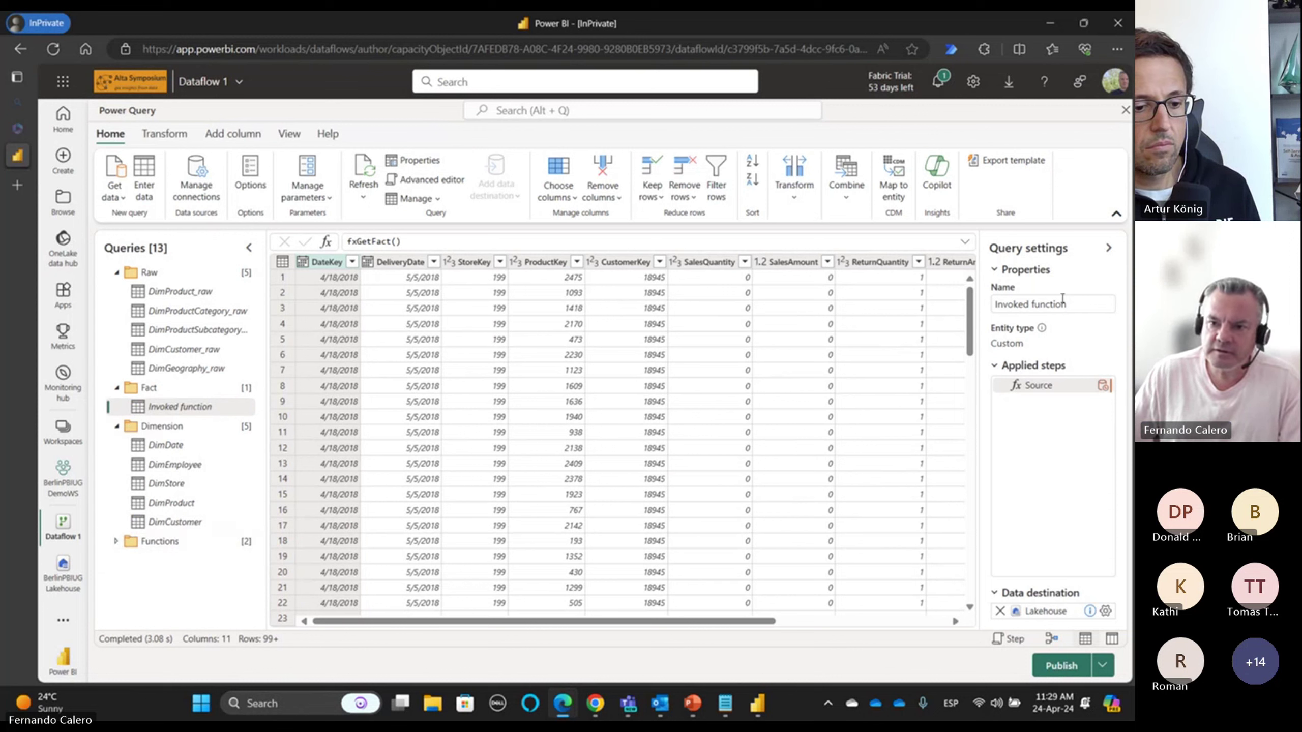
- Rename the Invoked function query in the Fact group as FactSales
drag(1066, 304, 969, 305)
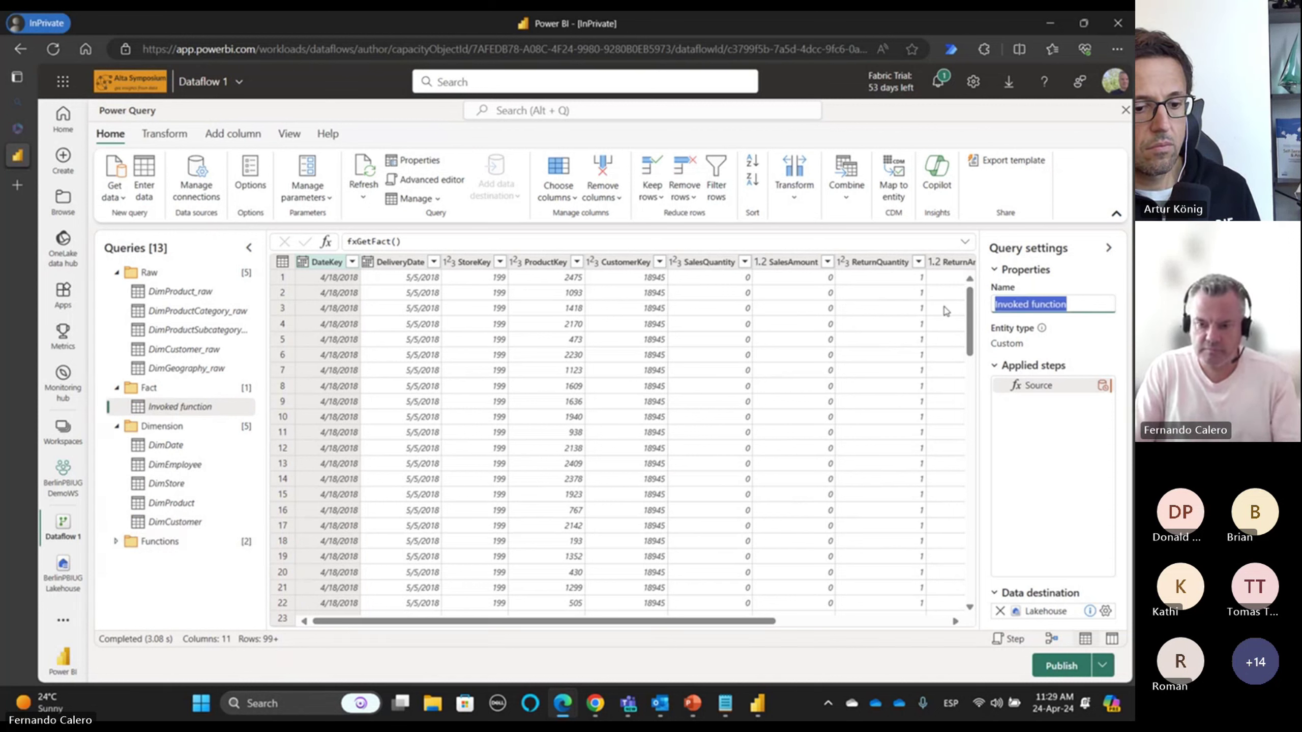
text(FactSaeles)
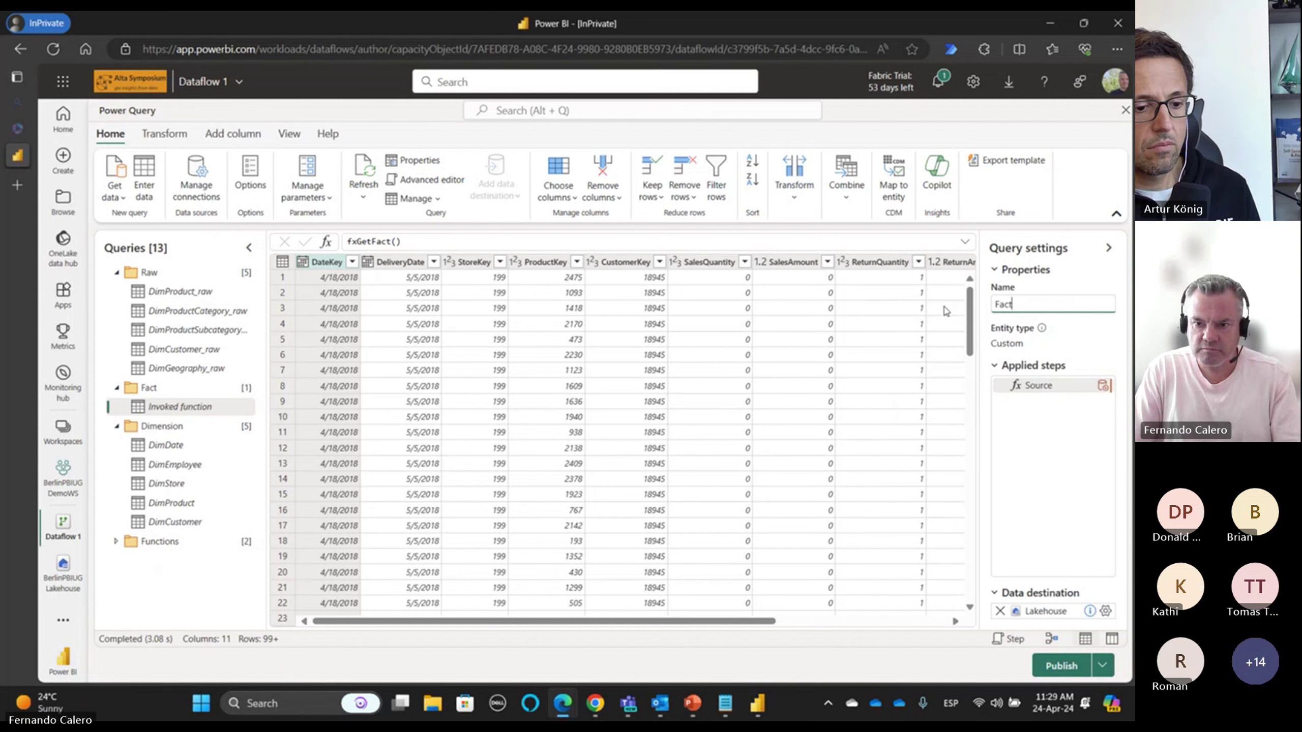
key(BackSpace)
key(BackSpace)
key(BackSpace)
key(BackSpace)
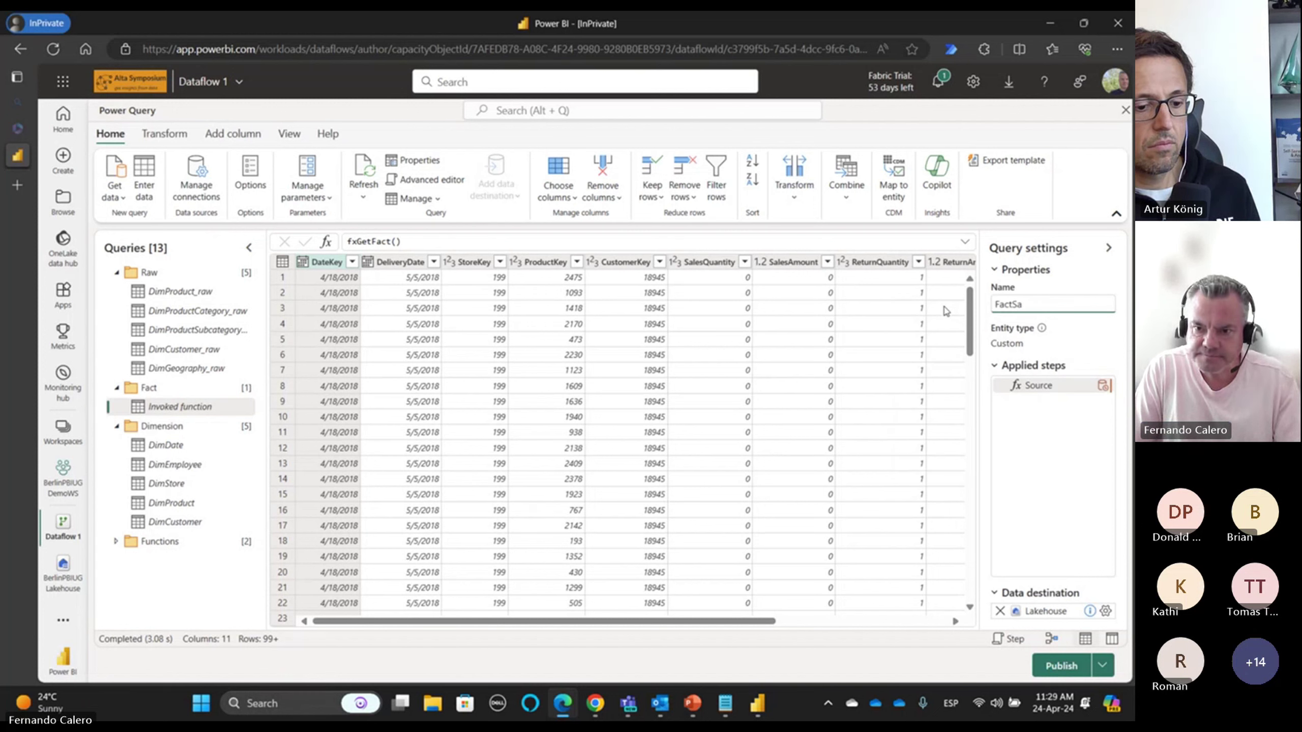
text(les)
key(Return)
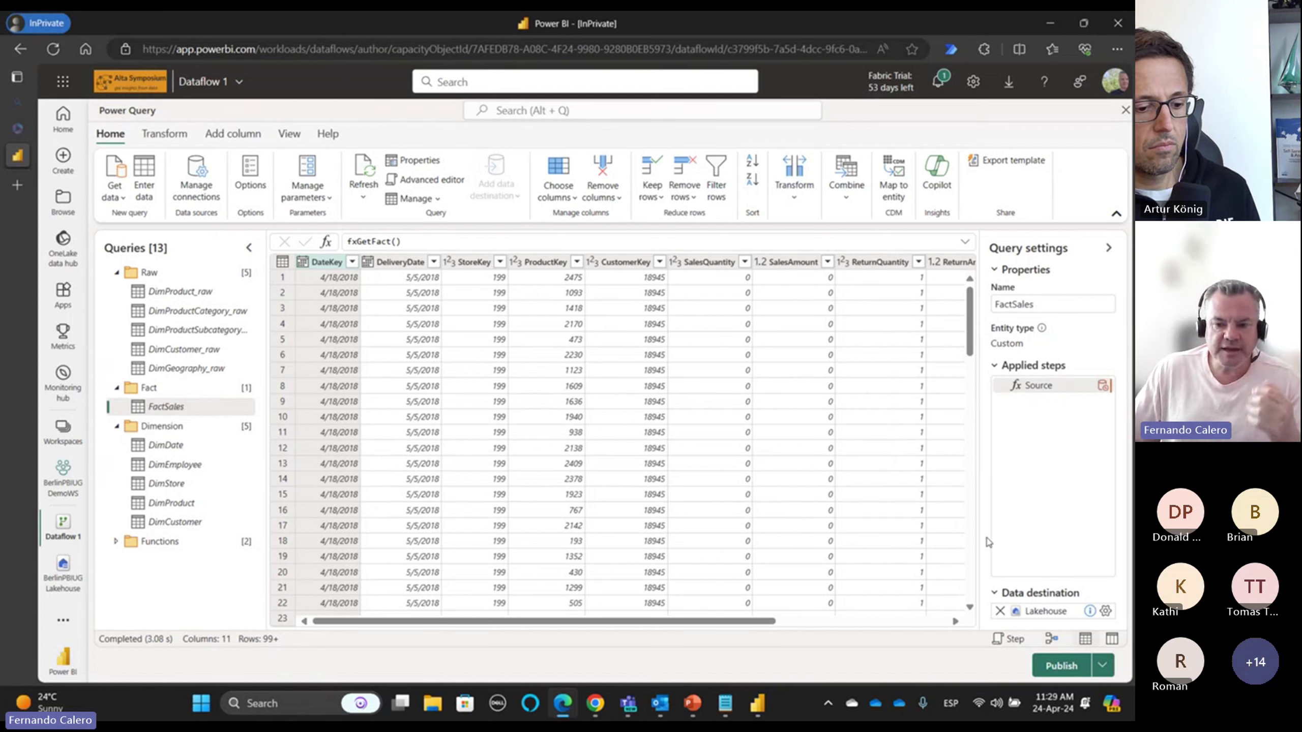
- Point the FactSales data destination to a new table named FactSales in the lakehouse of the BerlinPBIUGDemoWS workspace
mouse_move(1090, 610)
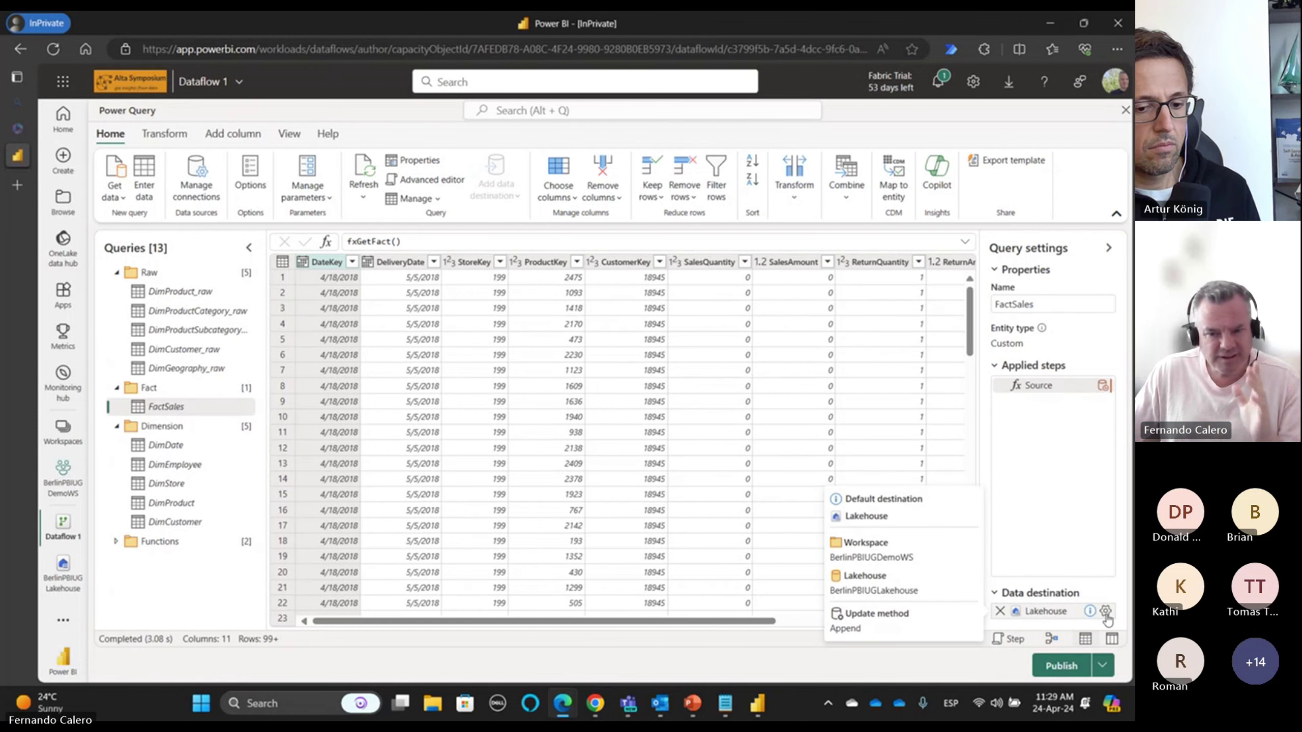
click(1105, 613)
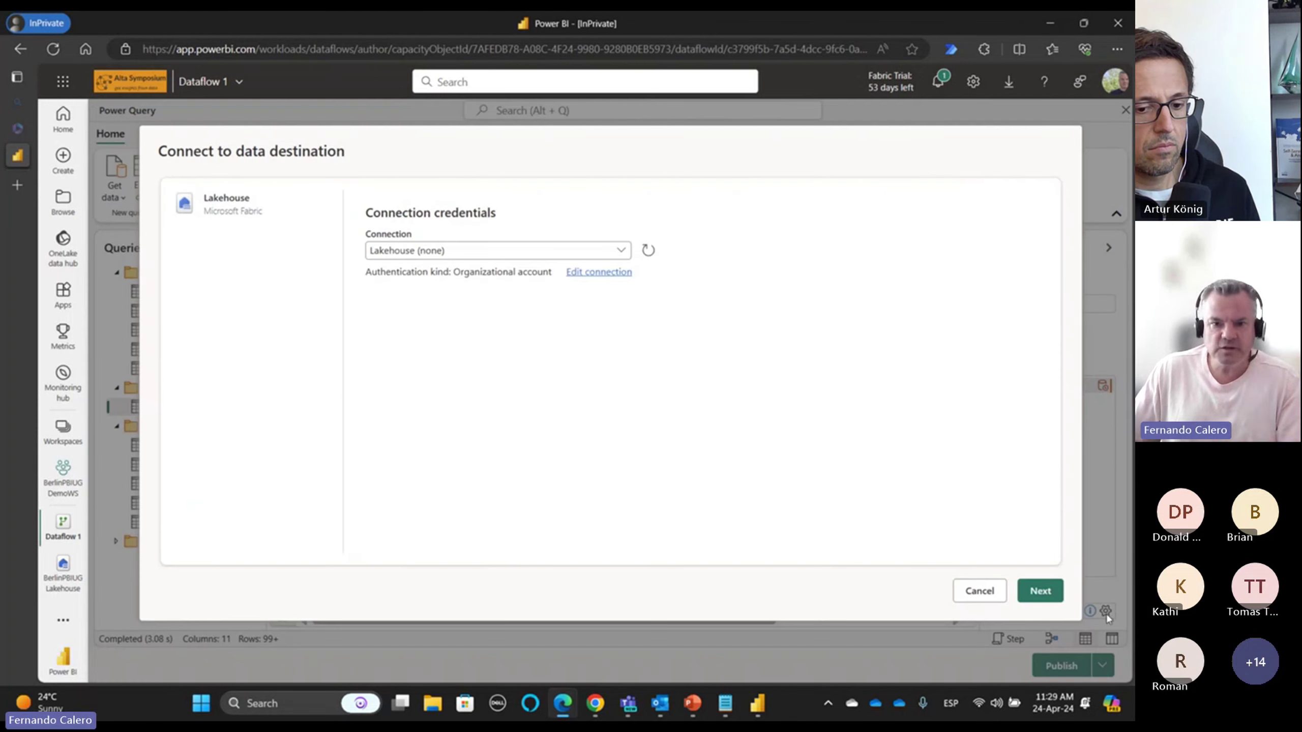
click(1040, 592)
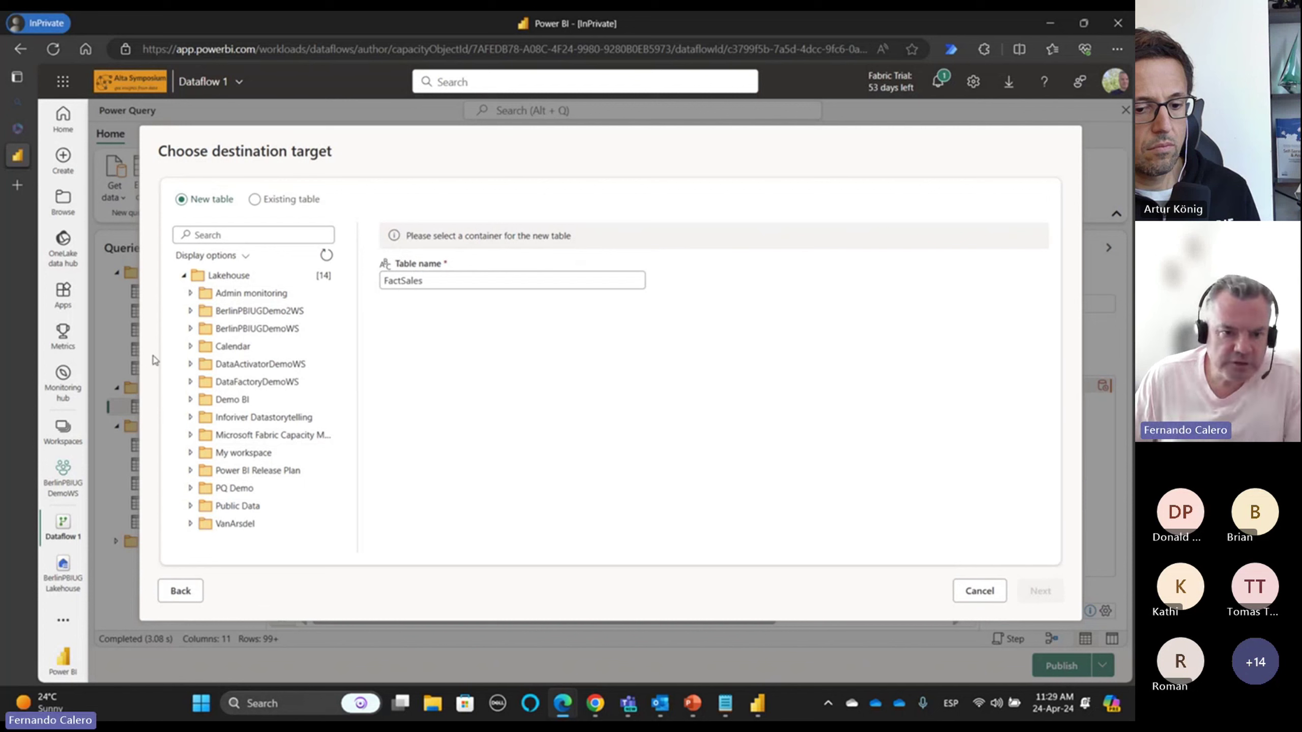
click(191, 331)
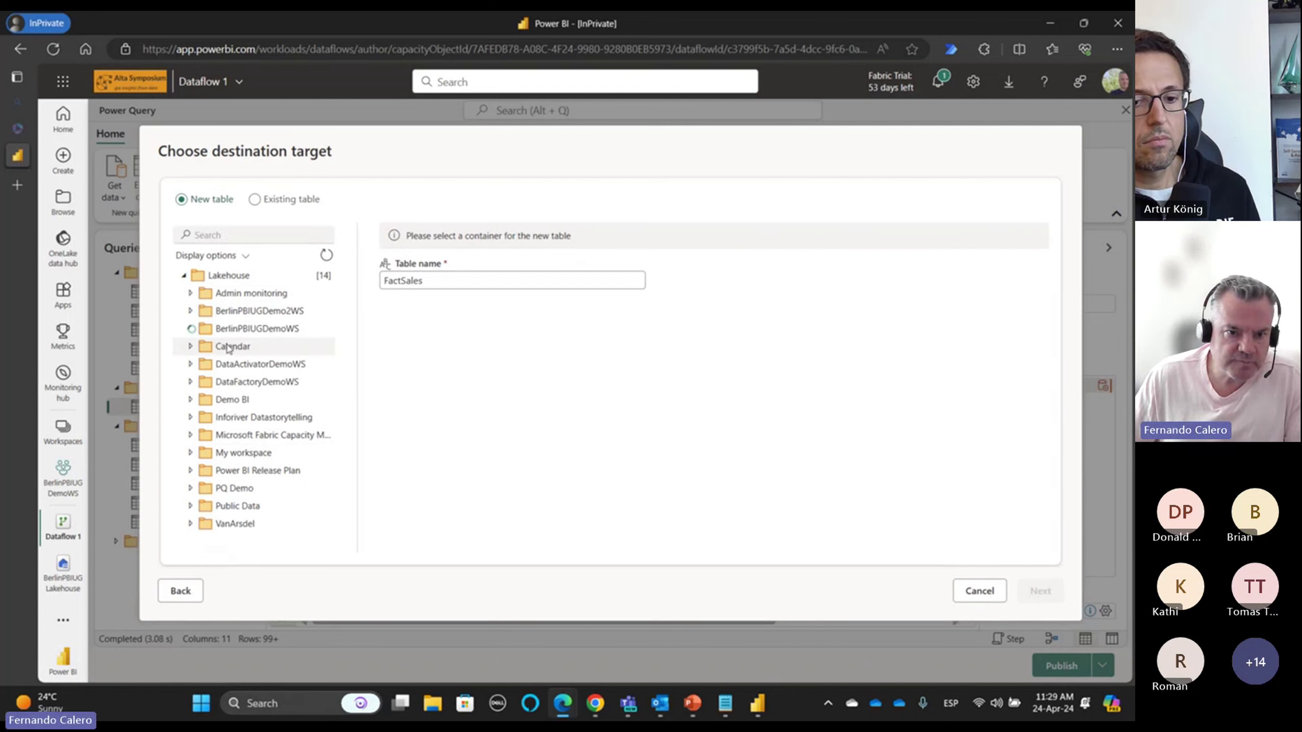
click(257, 345)
click(1040, 591)
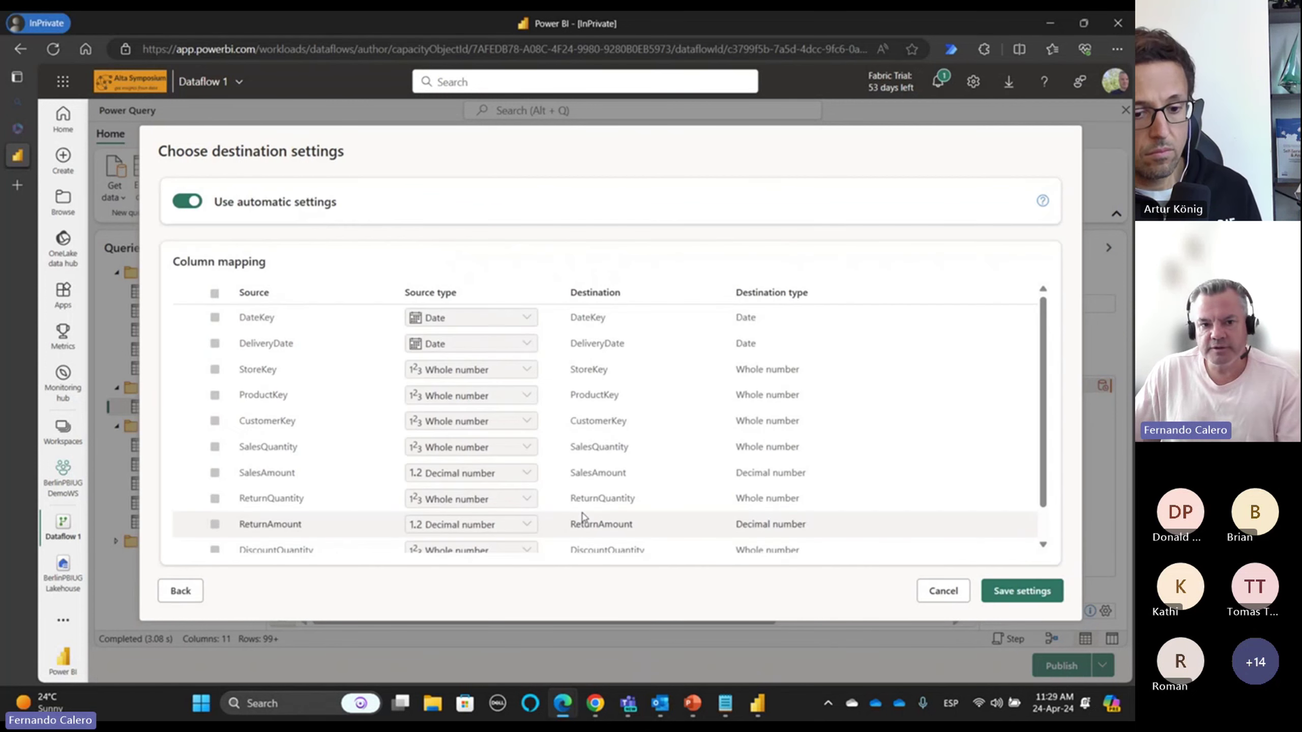
- Turn off automatic settings for the FactSales destination, set the update method to Append and save the settings
click(184, 205)
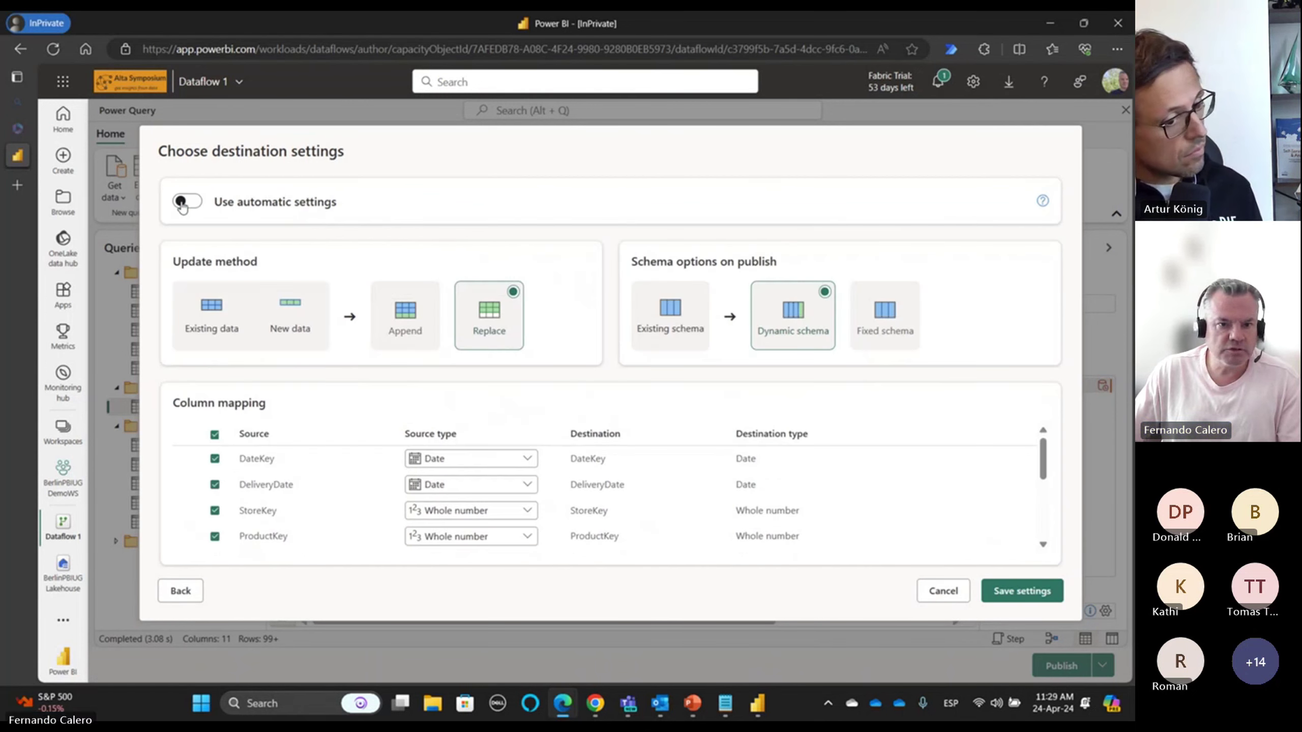
click(411, 331)
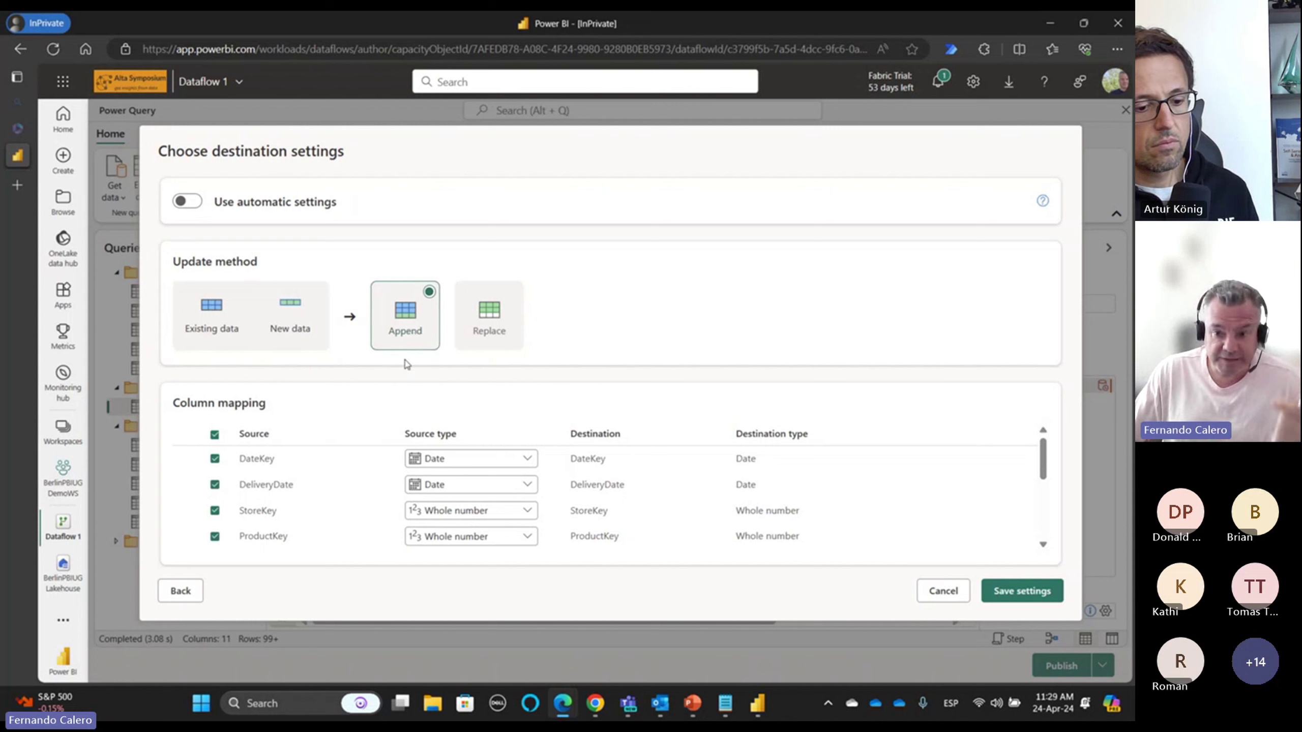
click(1034, 590)
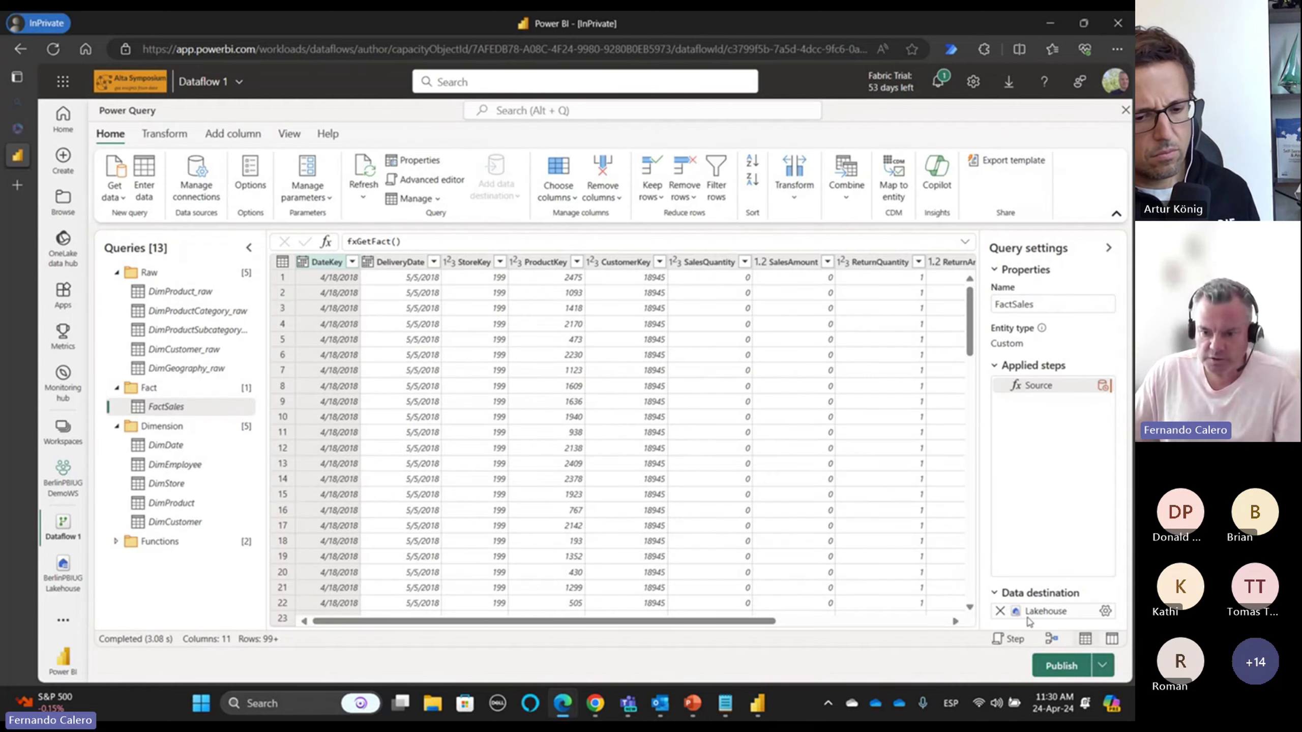
- Open the DimCustomer query in the Dimension group
mouse_move(1031, 621)
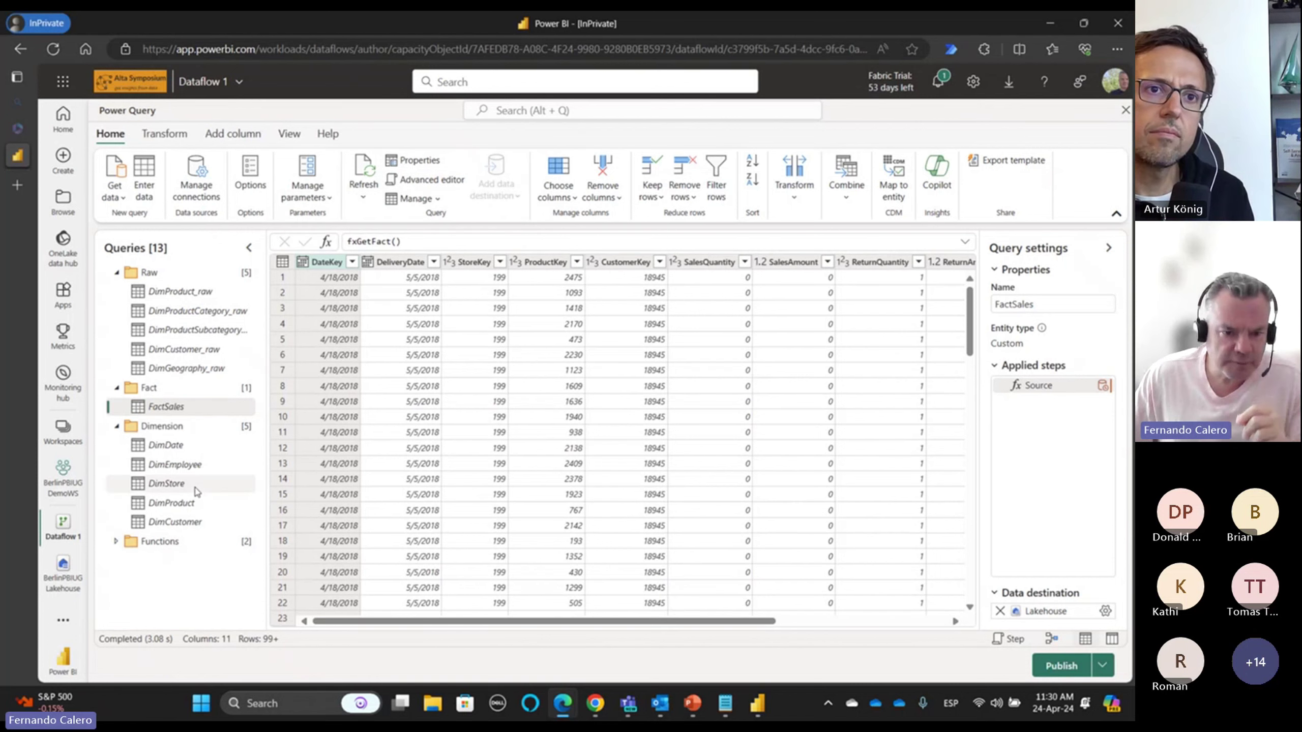
click(196, 527)
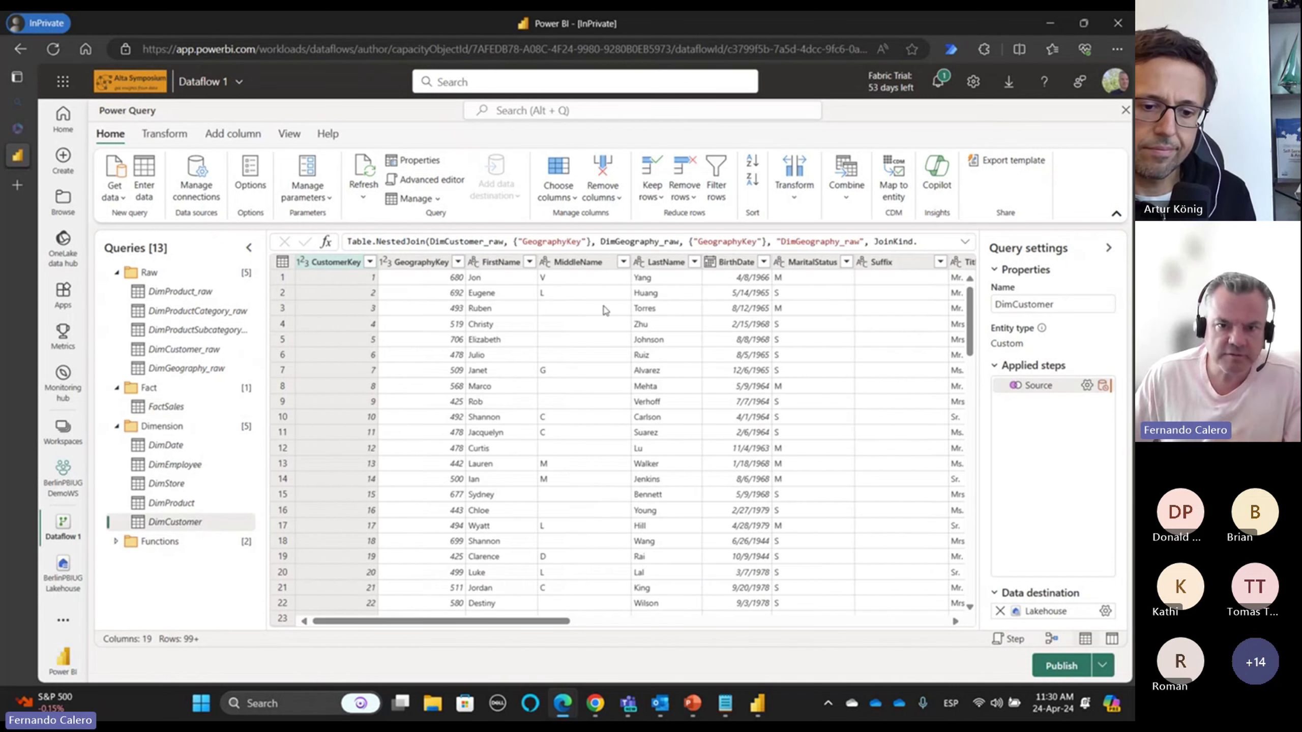
click(573, 197)
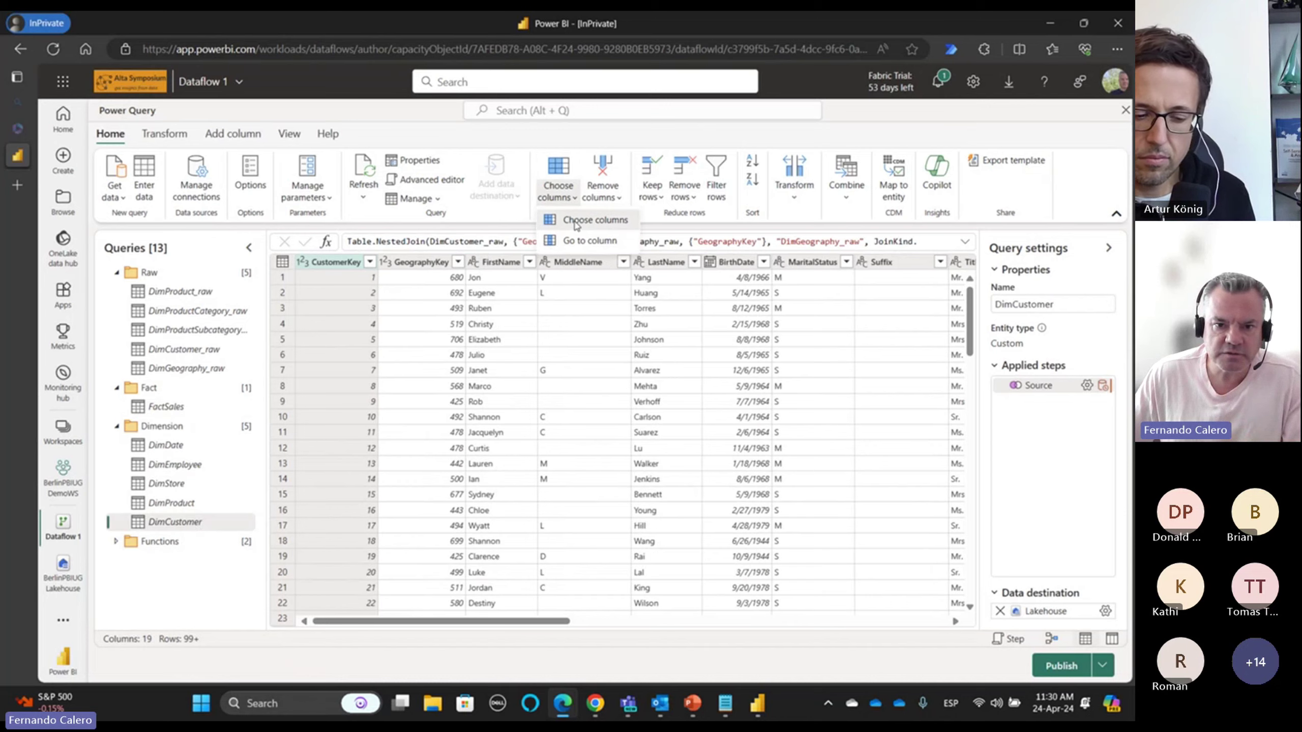
click(576, 221)
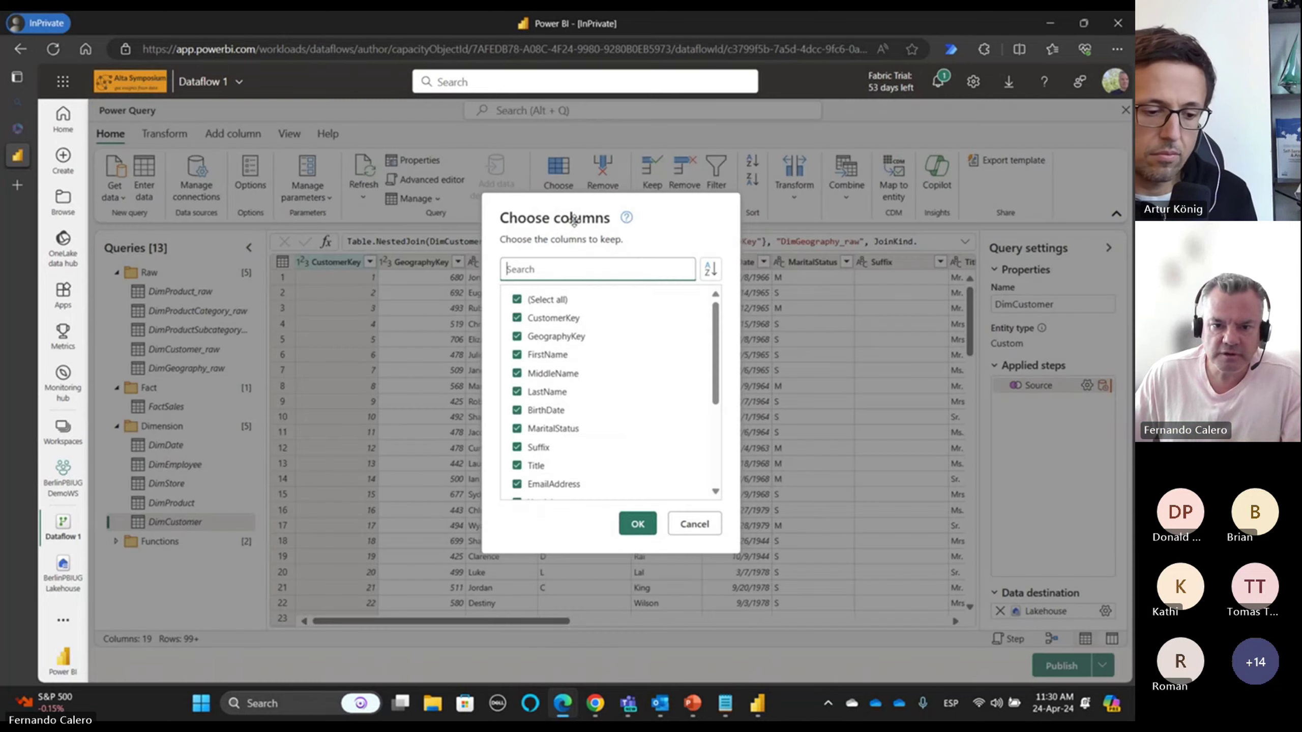
click(517, 318)
click(517, 318)
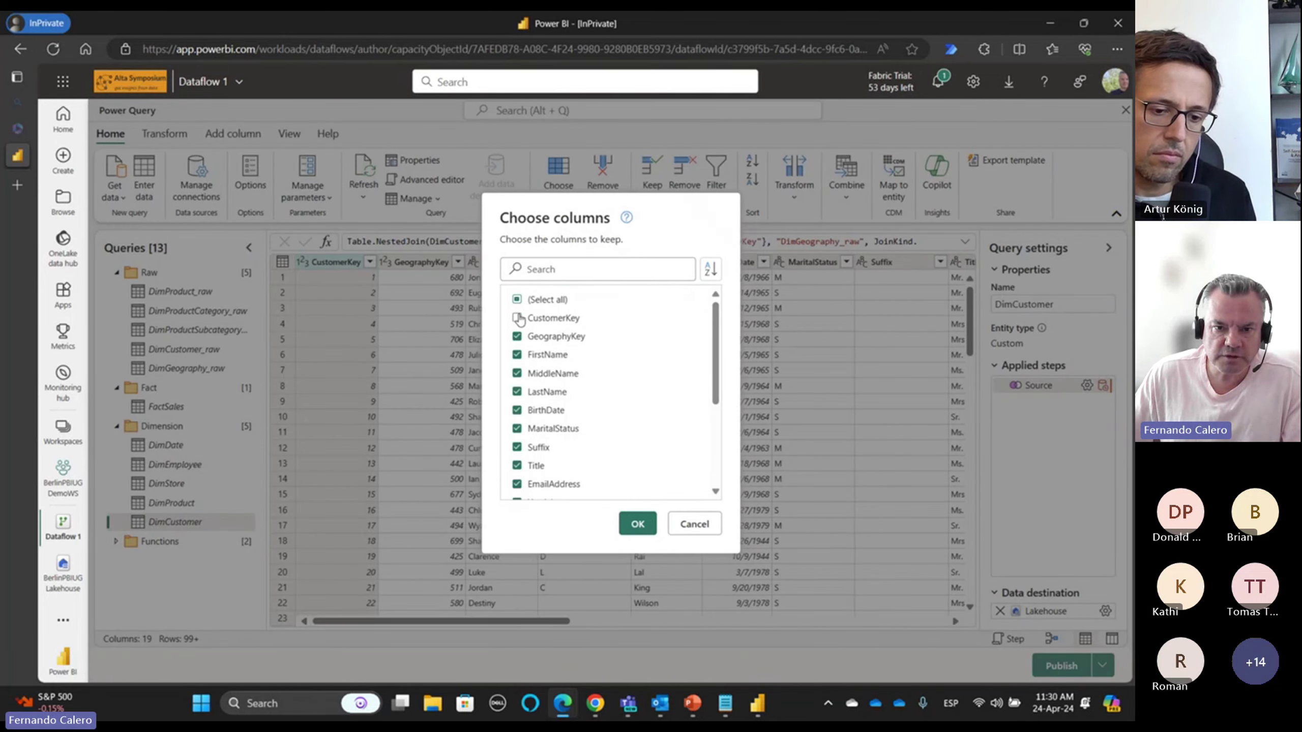
click(518, 338)
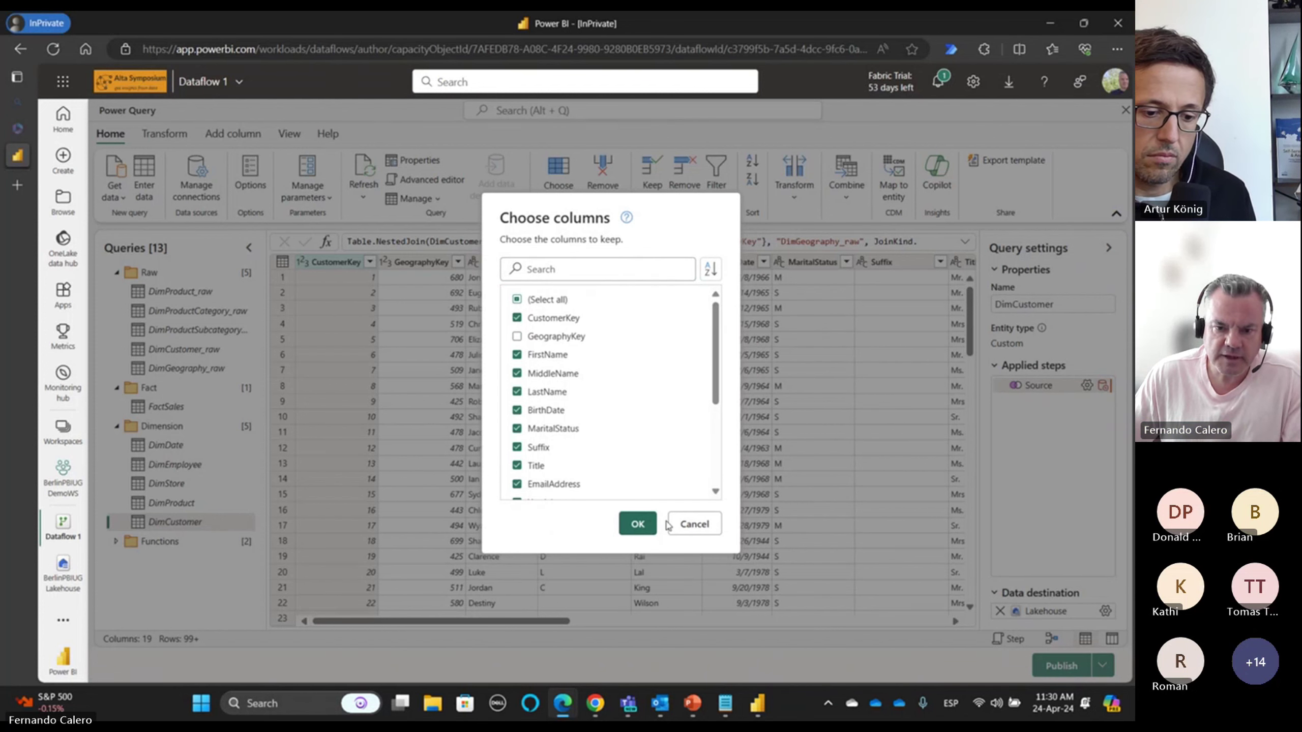
click(686, 524)
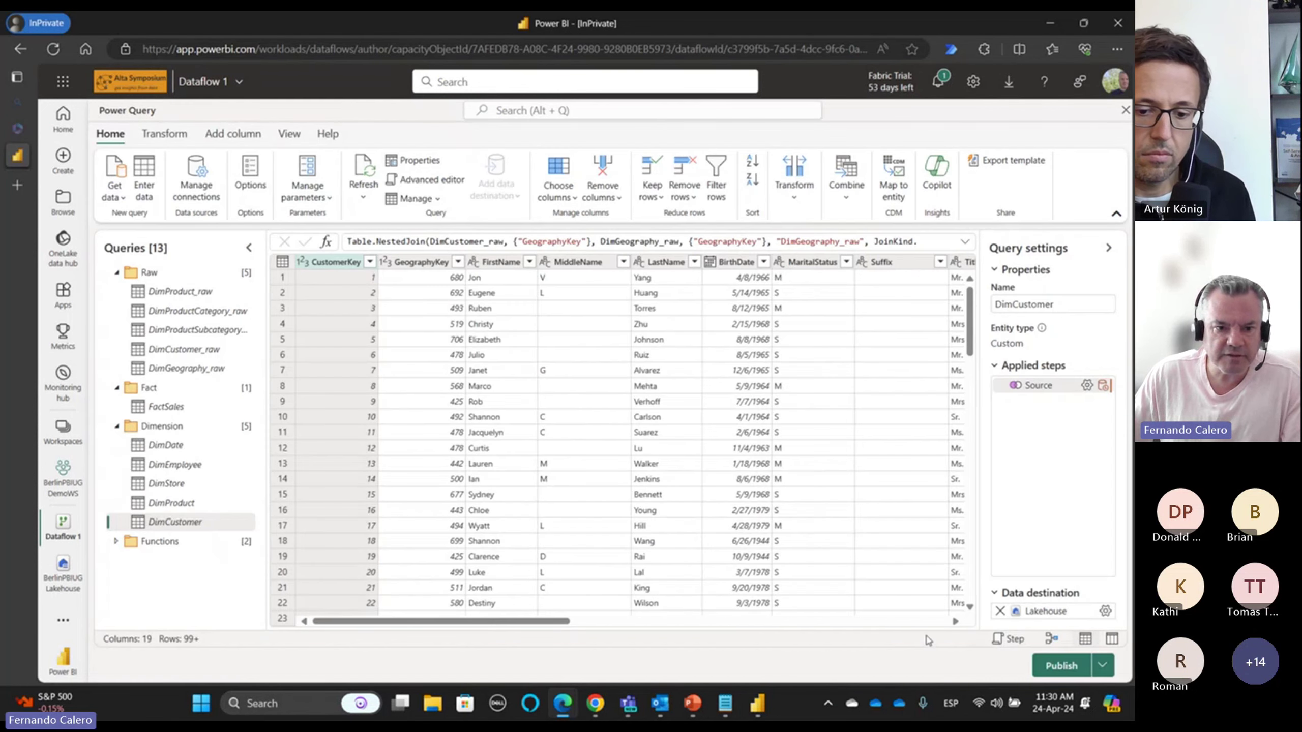
- Expand the DimGeography_raw column of DimCustomer with every field except GeographyKey
scroll(924, 626, right, 5)
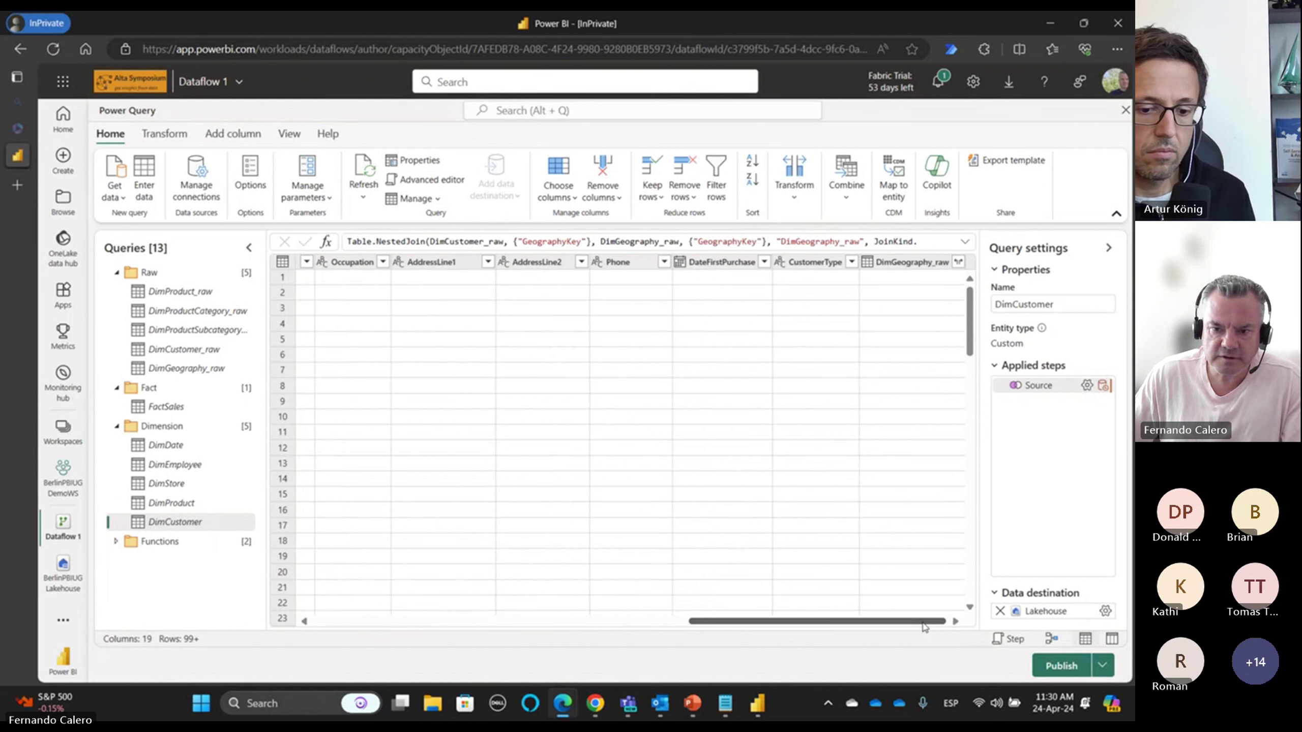
click(956, 263)
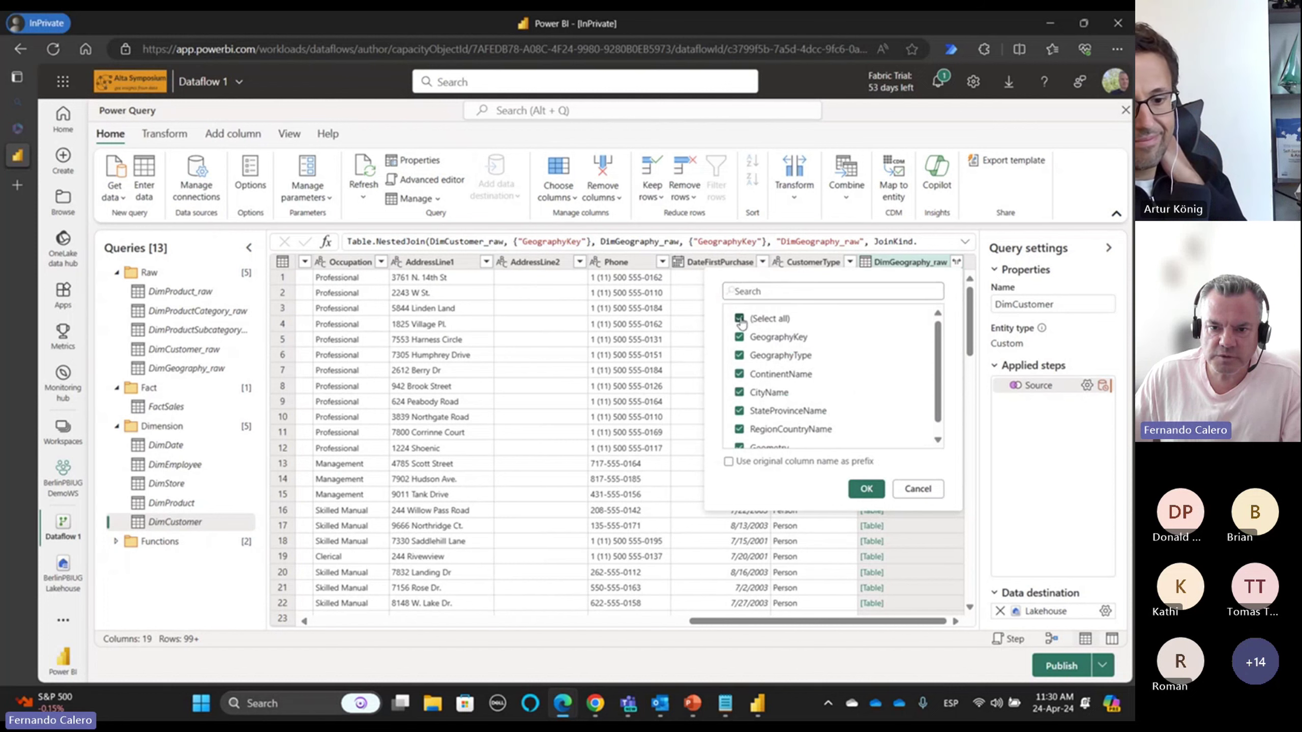
click(742, 319)
click(740, 337)
click(740, 319)
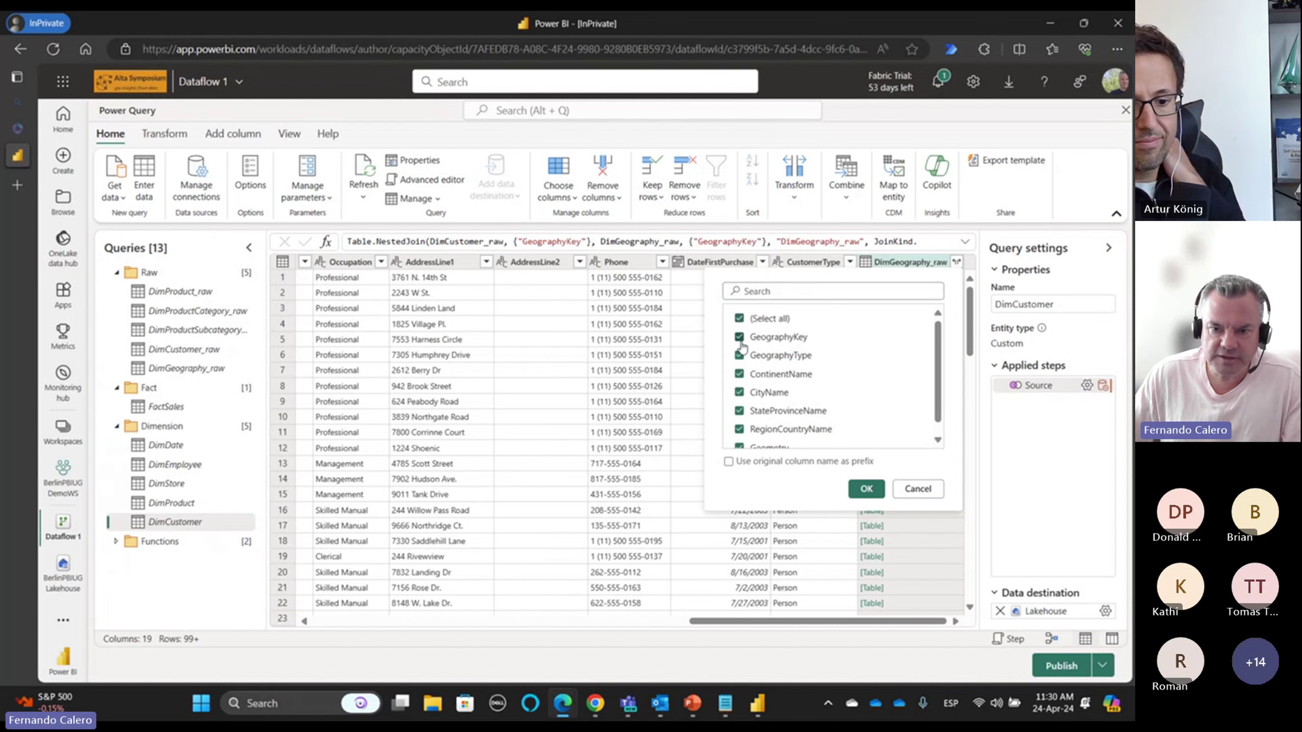
click(740, 338)
click(866, 489)
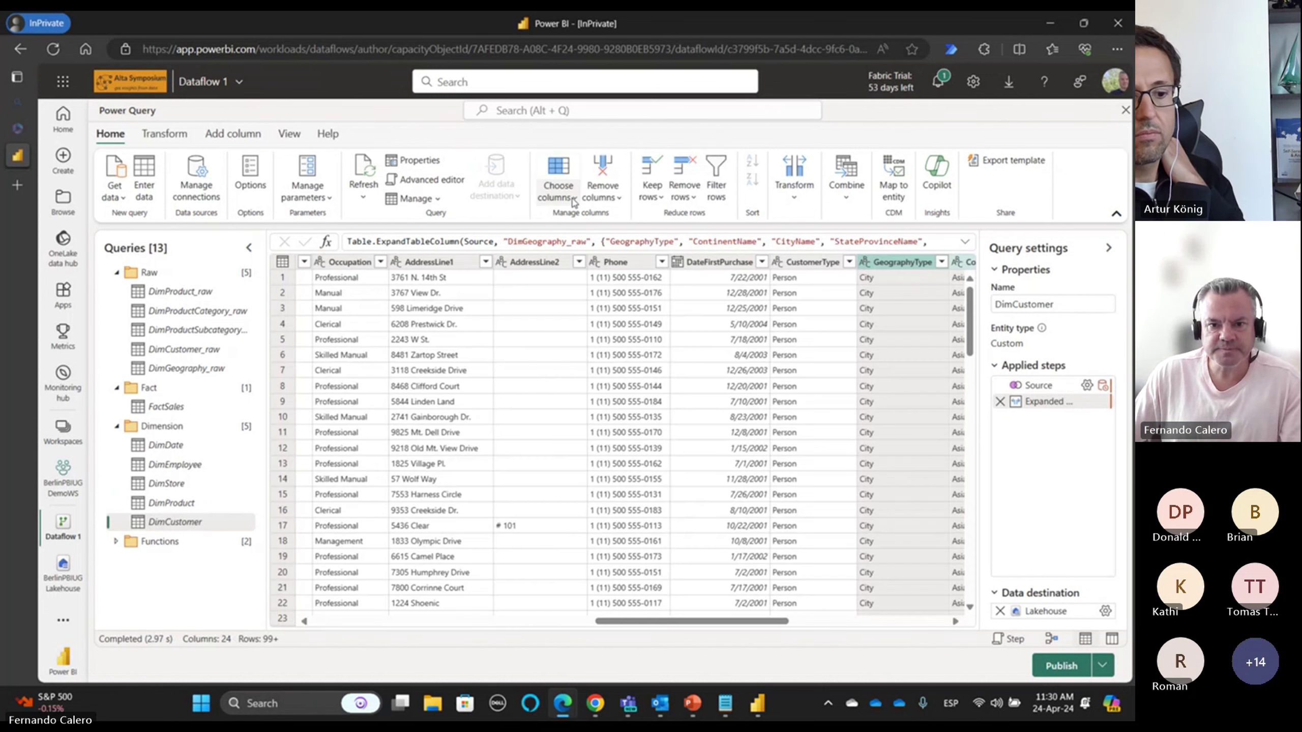
- Choose the columns to keep in DimCustomer, leaving out only GeographyKey
click(574, 202)
click(571, 222)
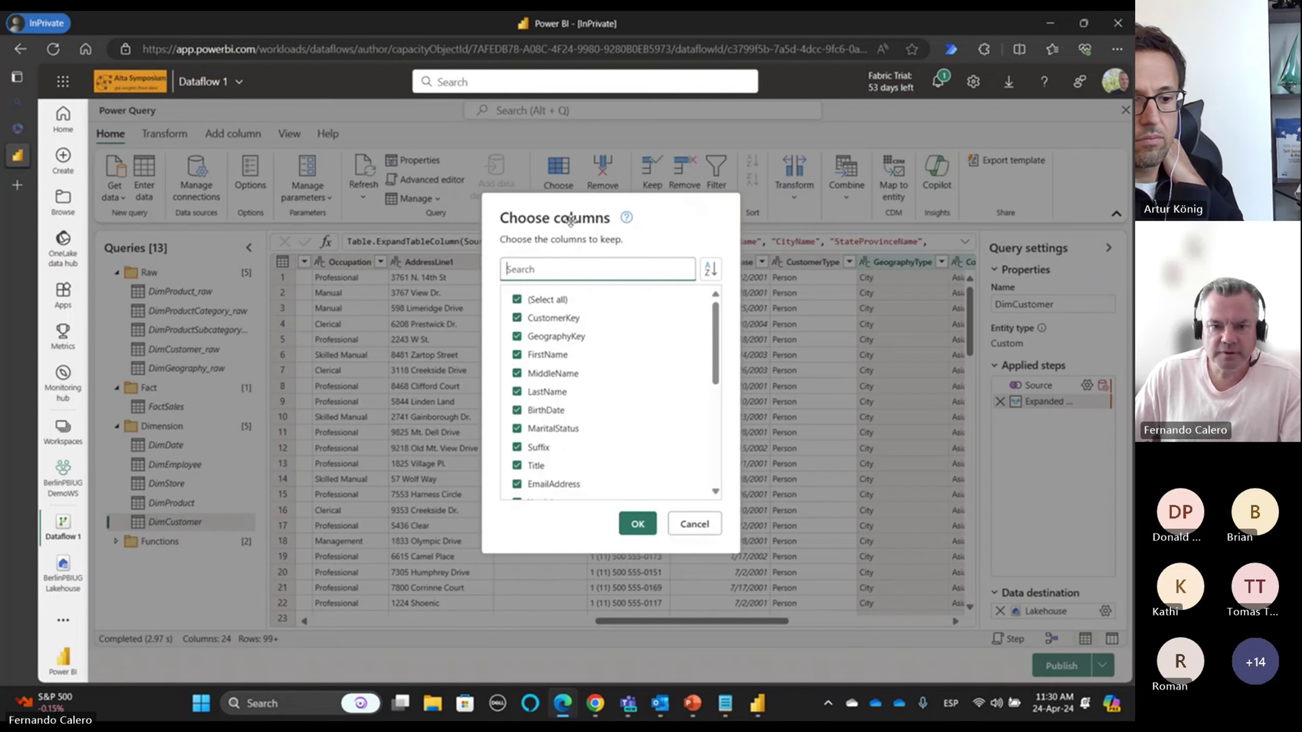
click(517, 336)
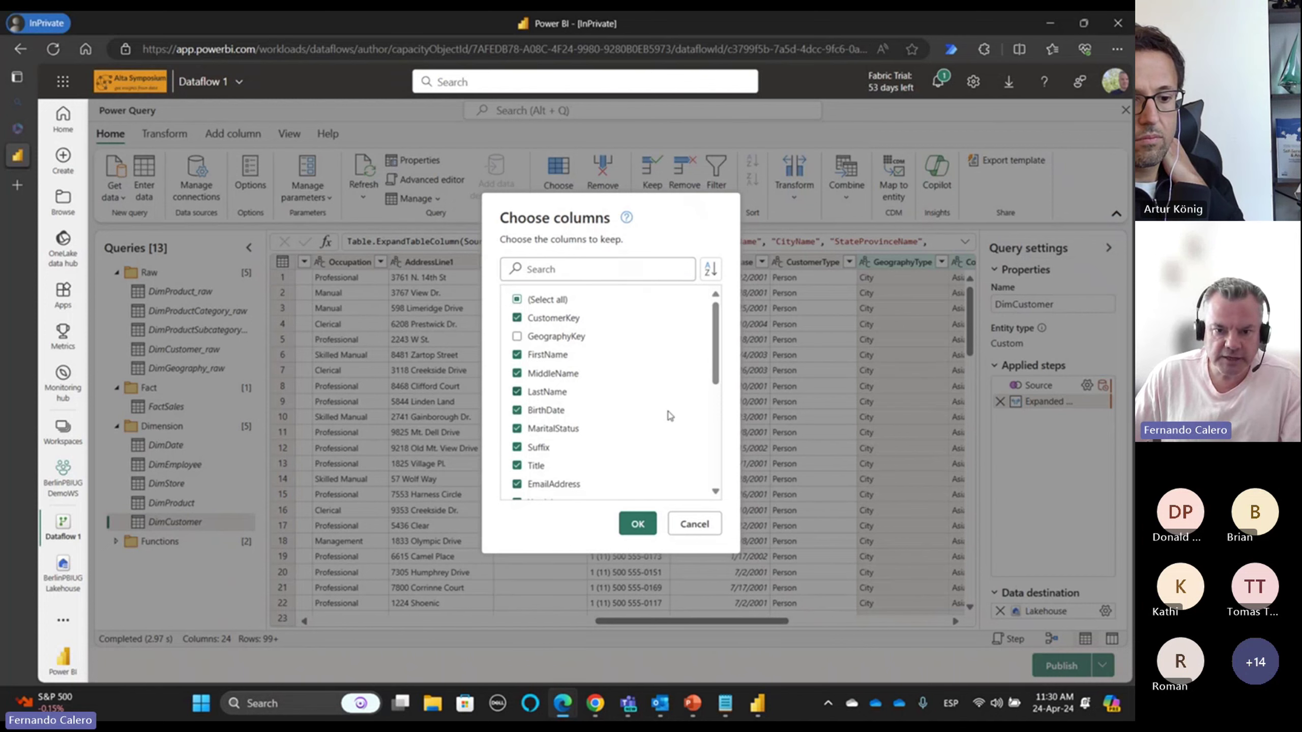
click(636, 526)
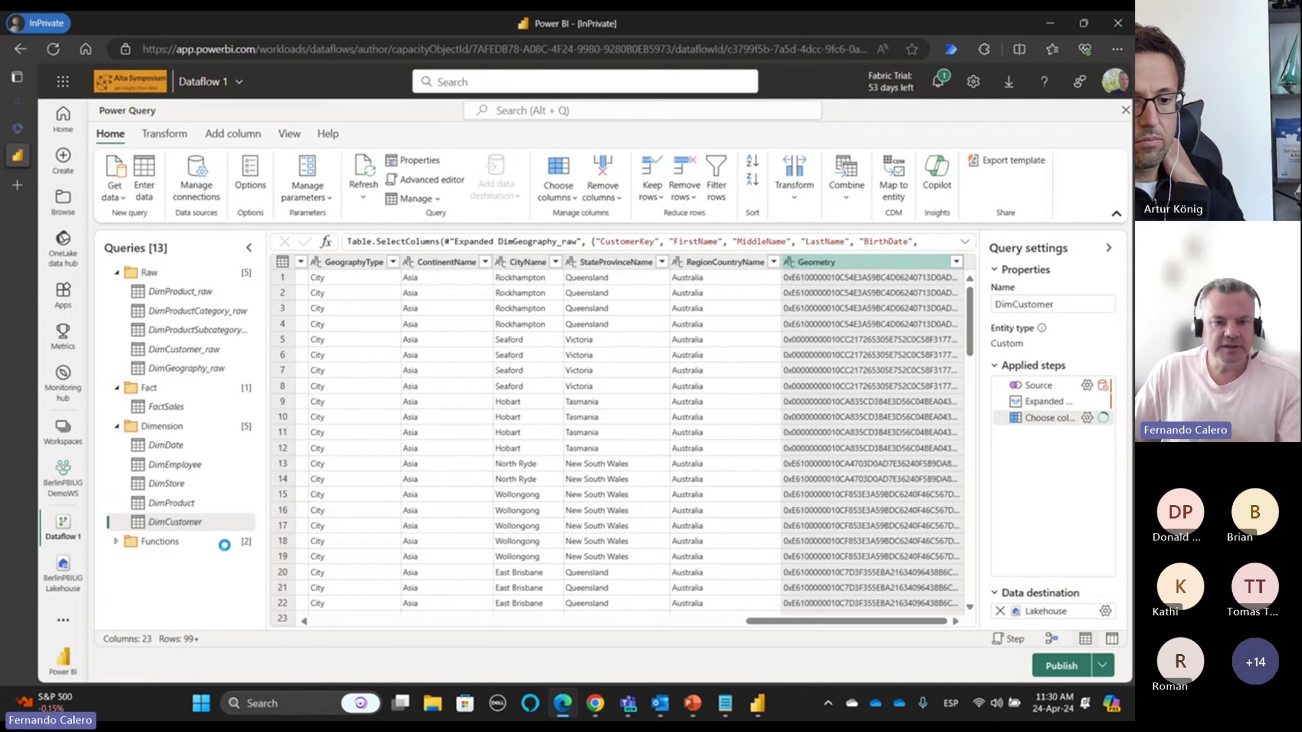
- Open the DimProduct query's M code in the Advanced editor and copy all of it
click(196, 504)
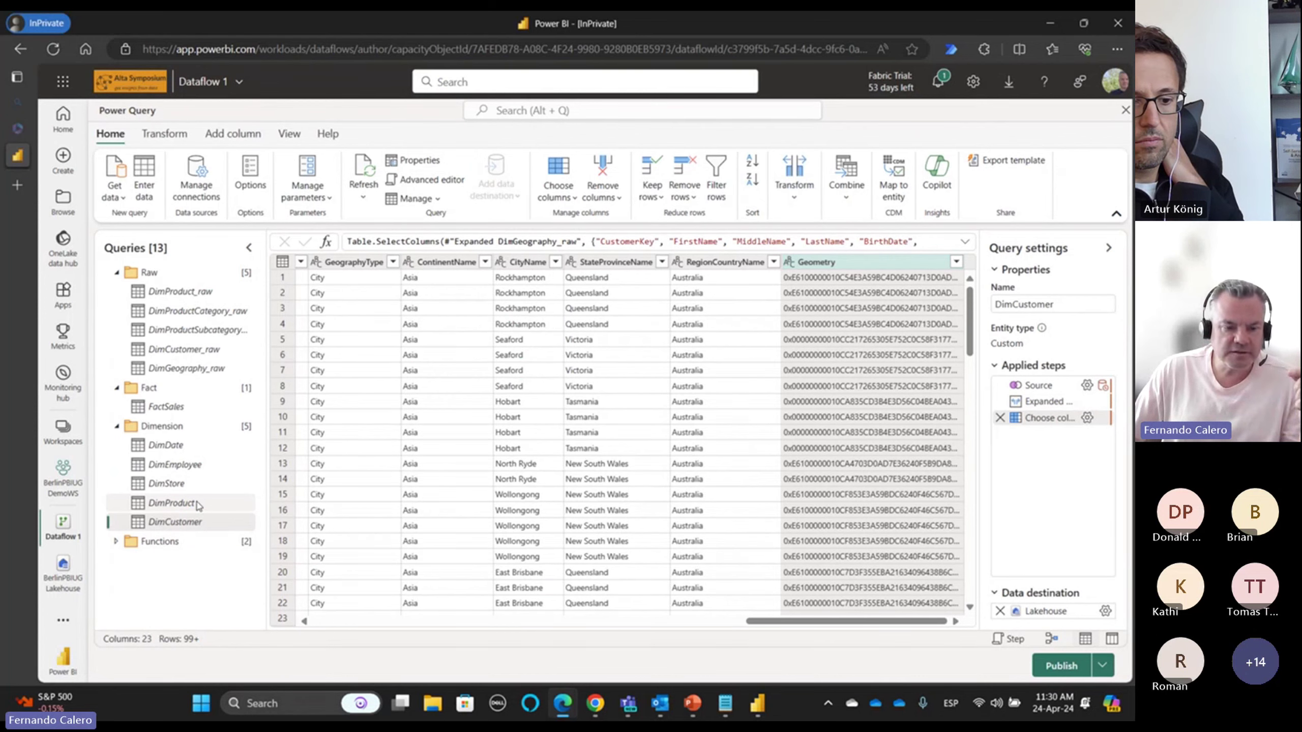
click(434, 181)
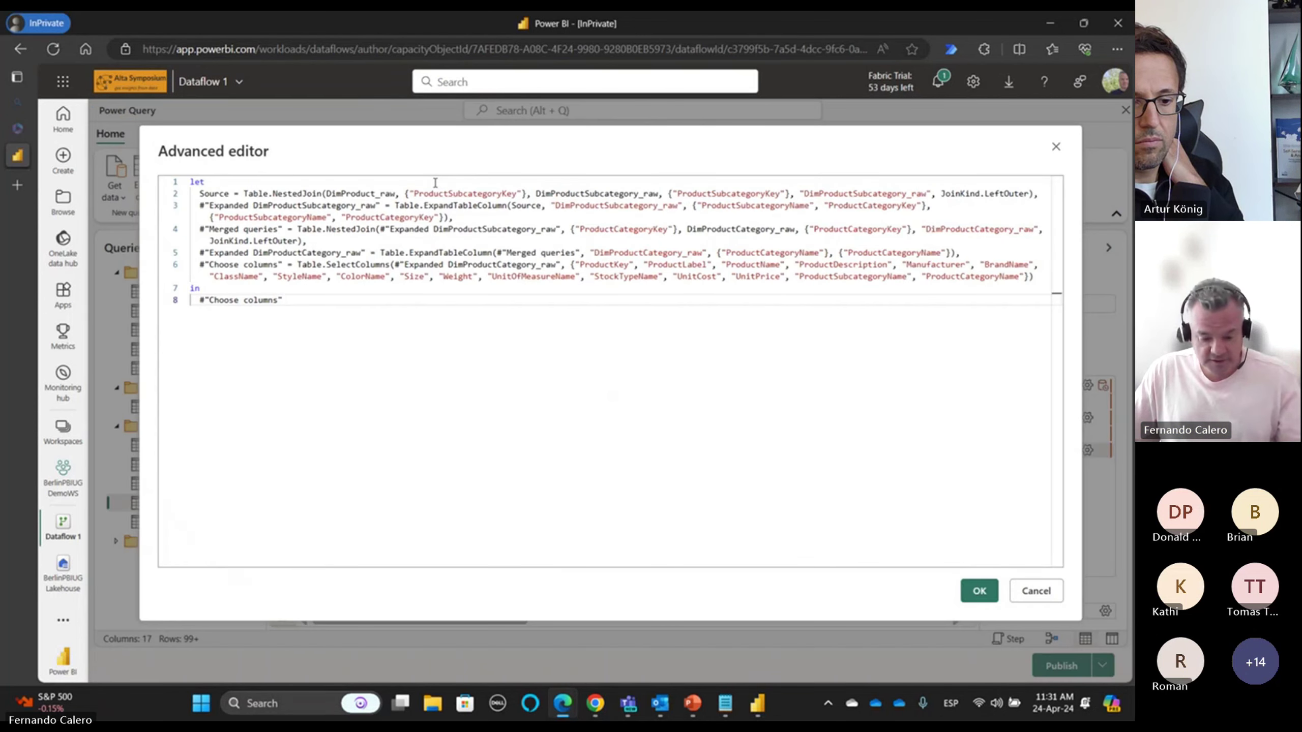
key(ctrl+a)
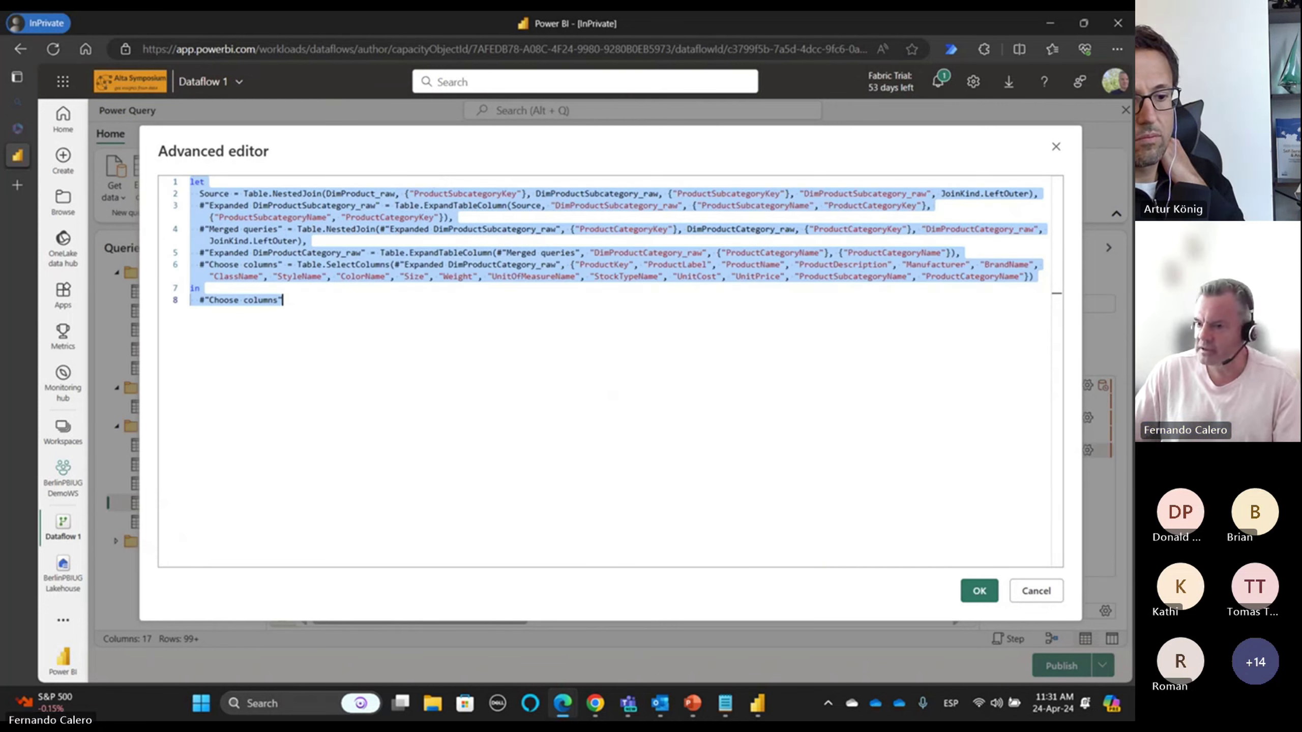
- Switch to the other Edge window showing Bing and open Copilot
key(alt+Tab)
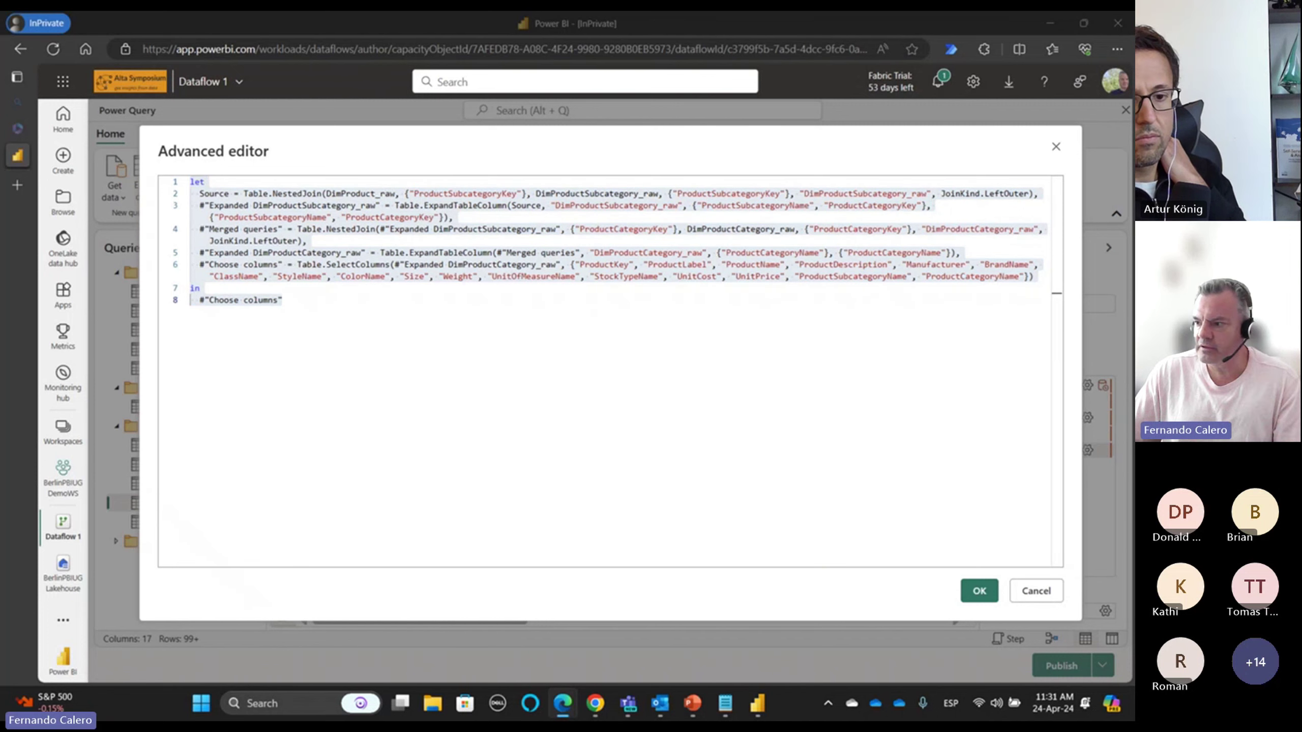
drag(0, 170, 696, 96)
click(1052, 104)
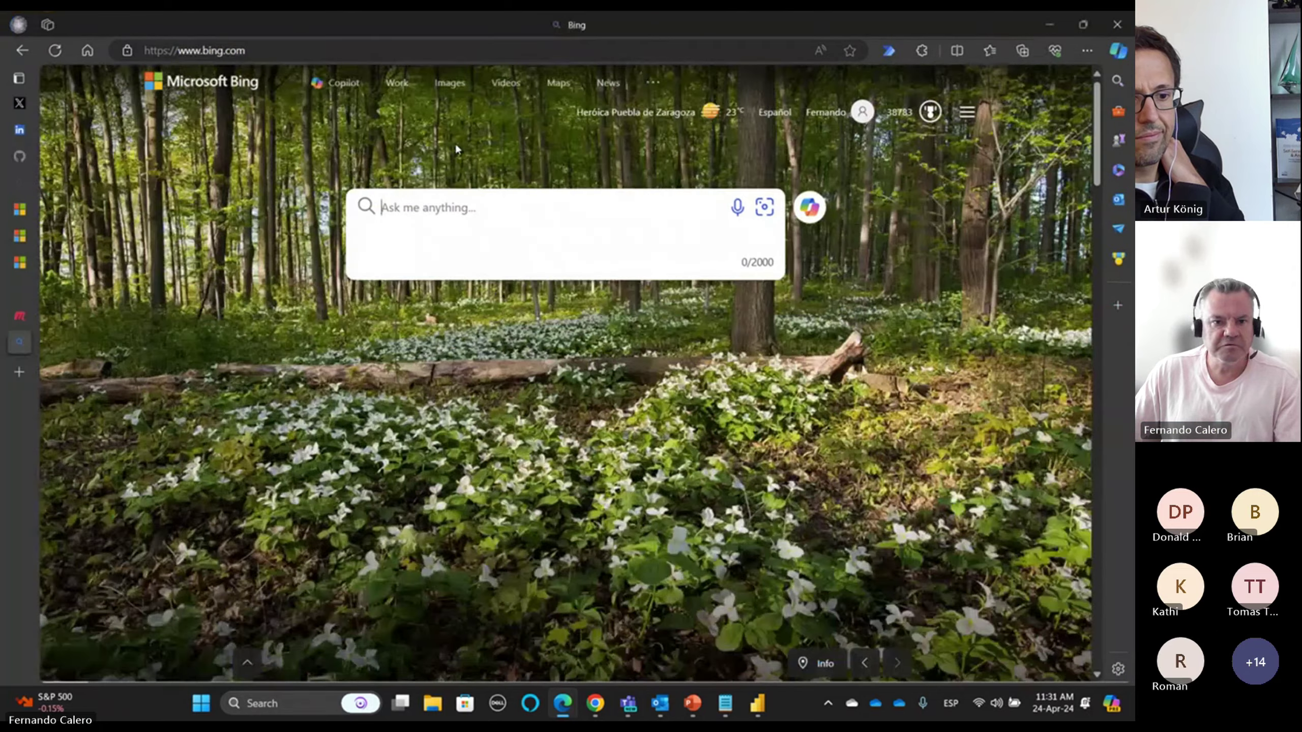
click(344, 85)
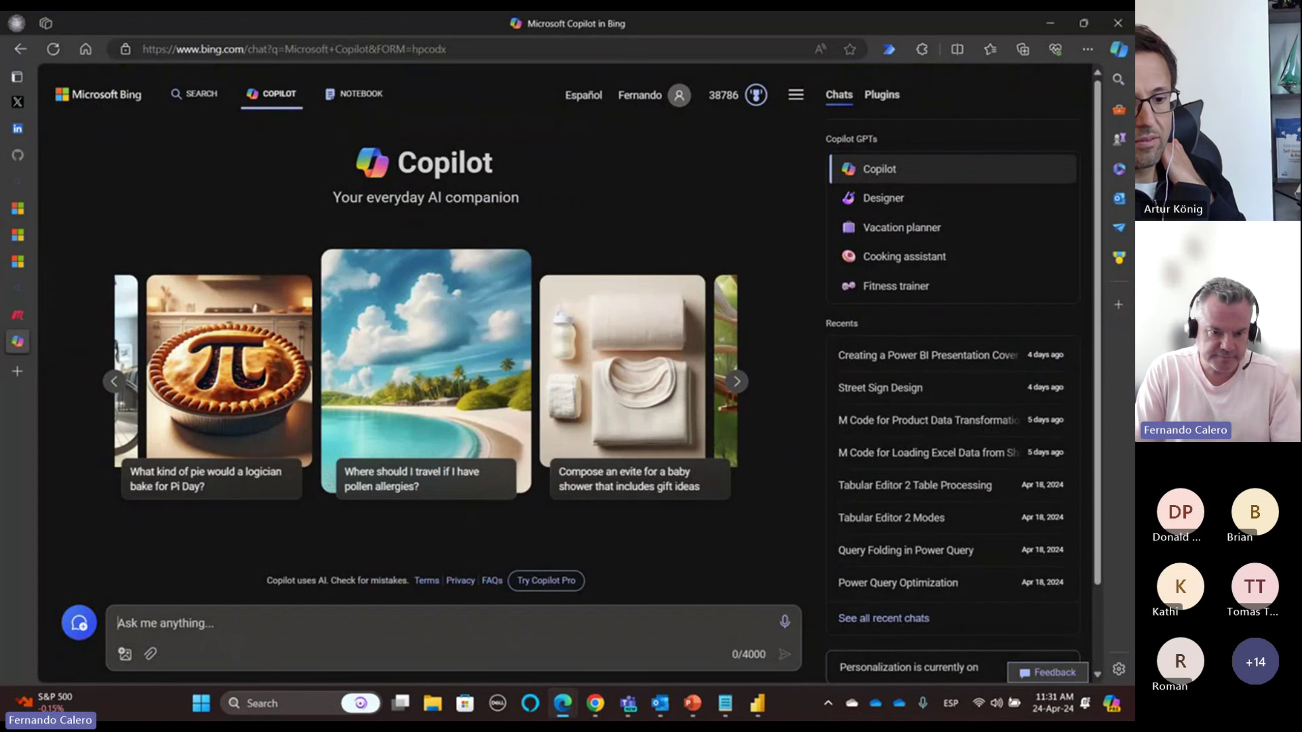
- Write the Copilot prompt "Please add comments to this M code and change the steps name to camelcase with no space:"
text(Please )
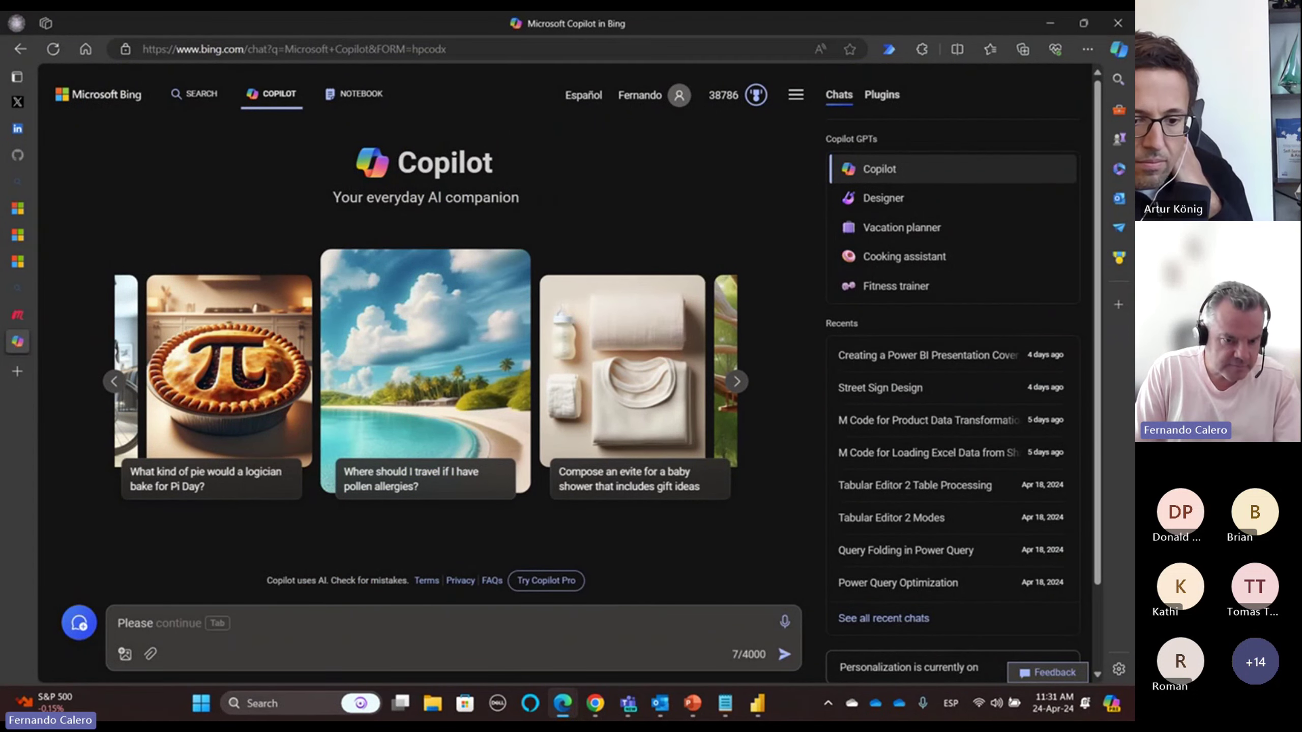
text(add comment)
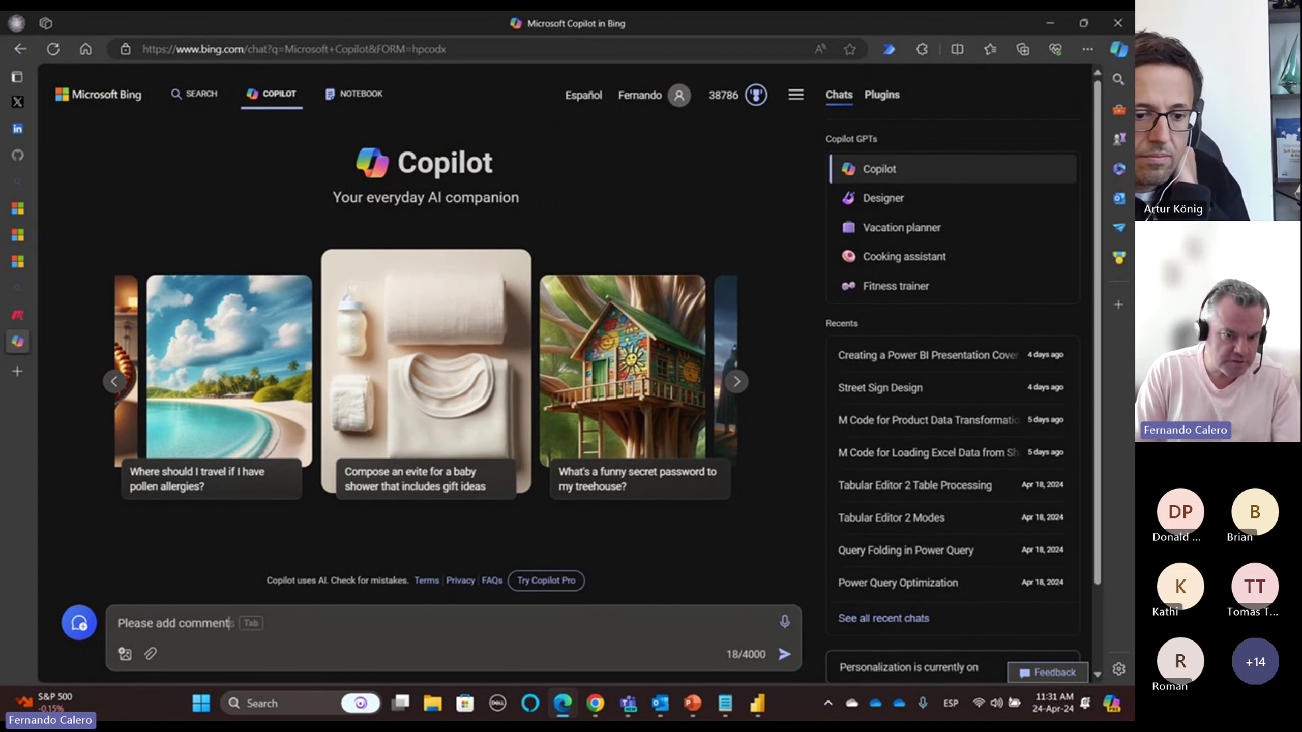
text(s to this M code and )
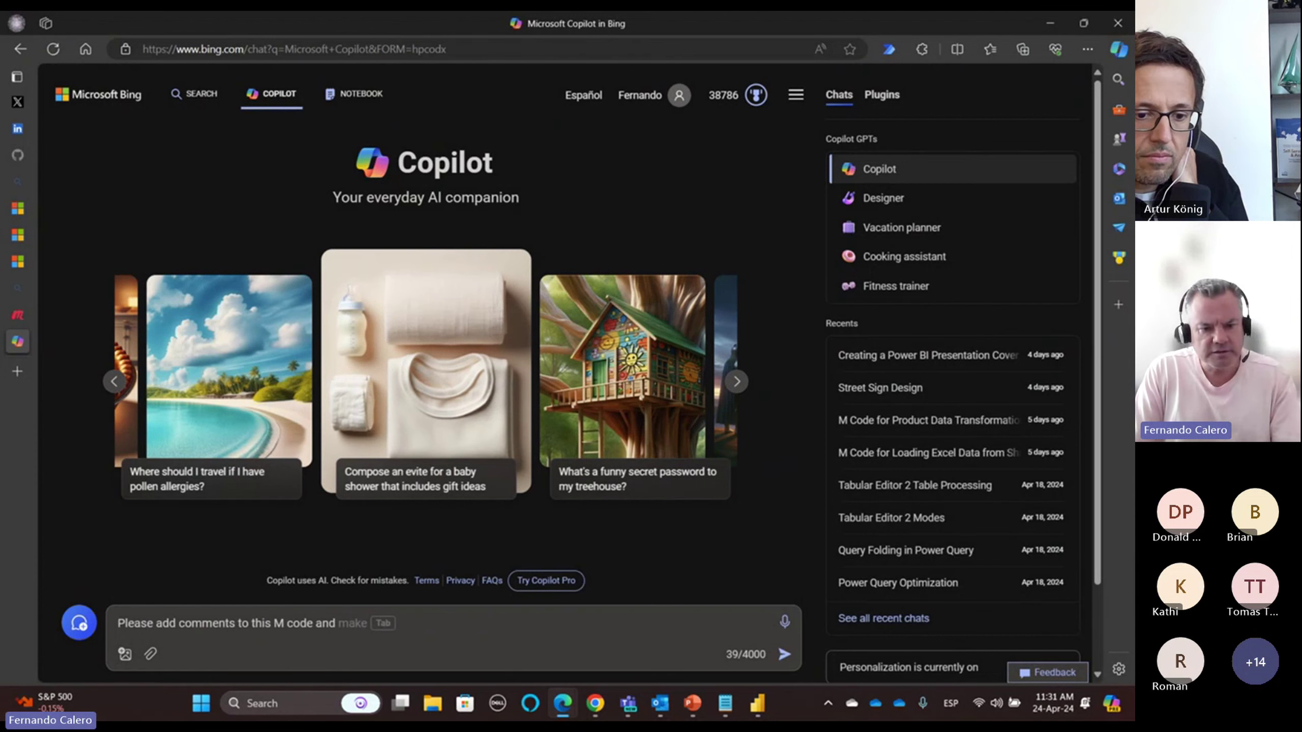
text(change the step)
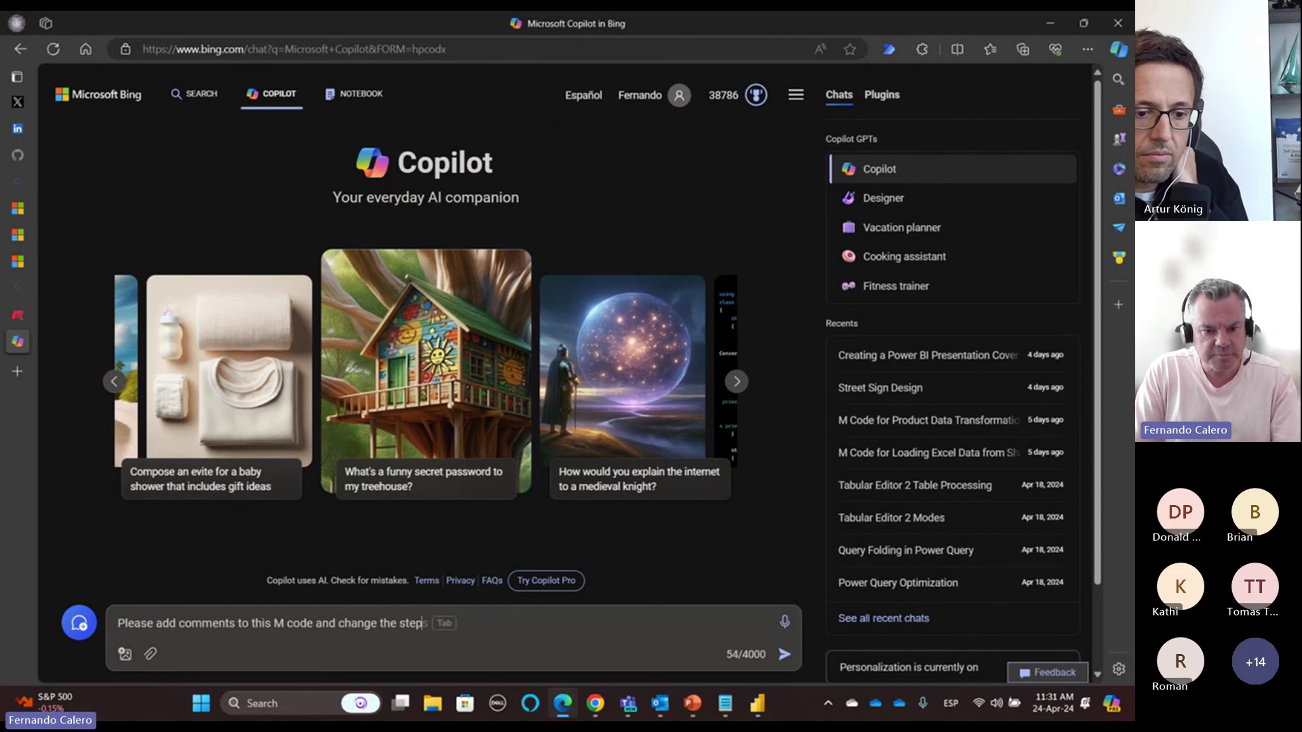
text(s anme)
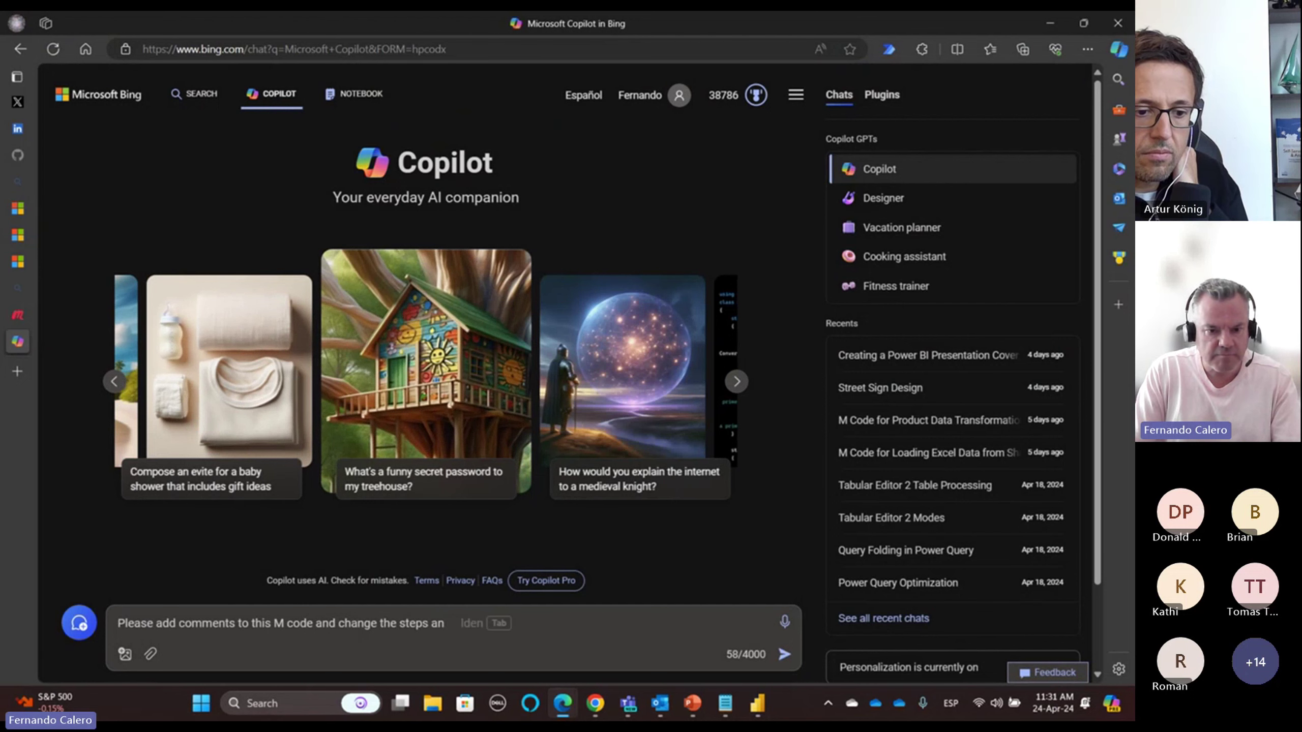
key(BackSpace)
key(BackSpace)
key(BackSpace)
key(BackSpace)
text(name to )
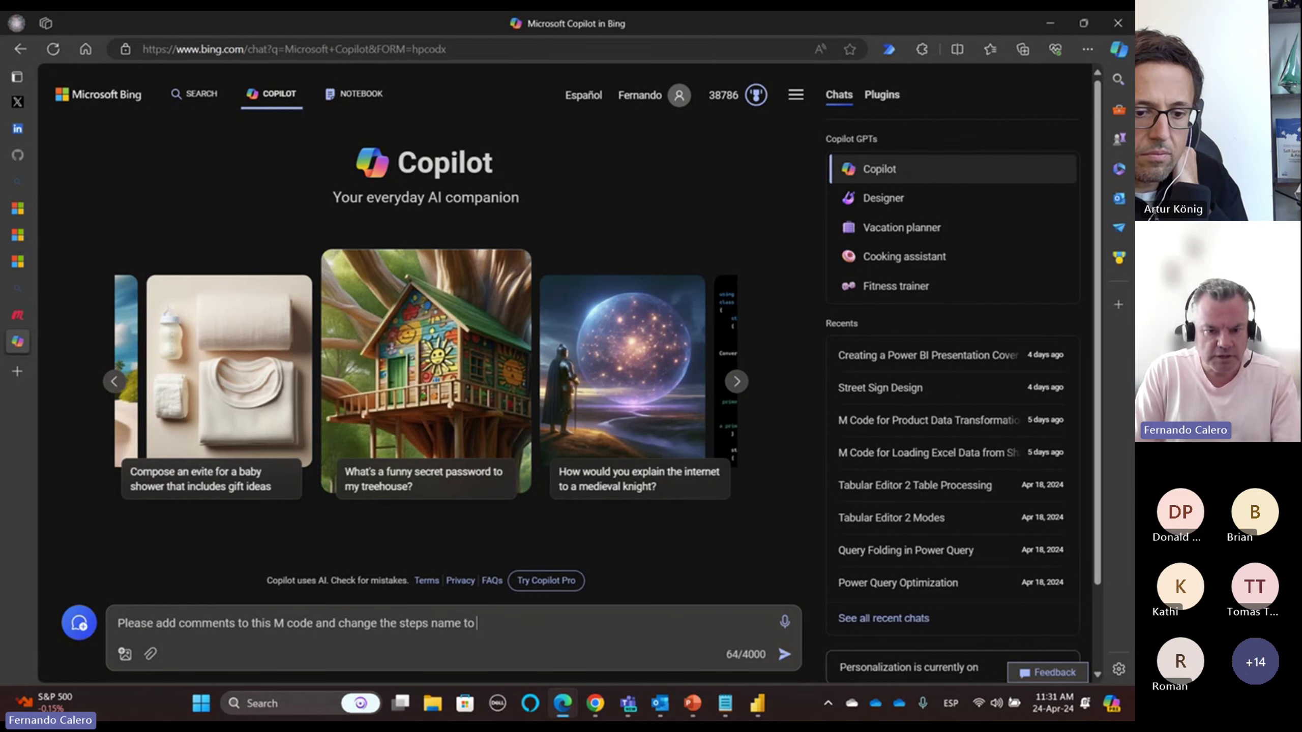
text(camelcase )
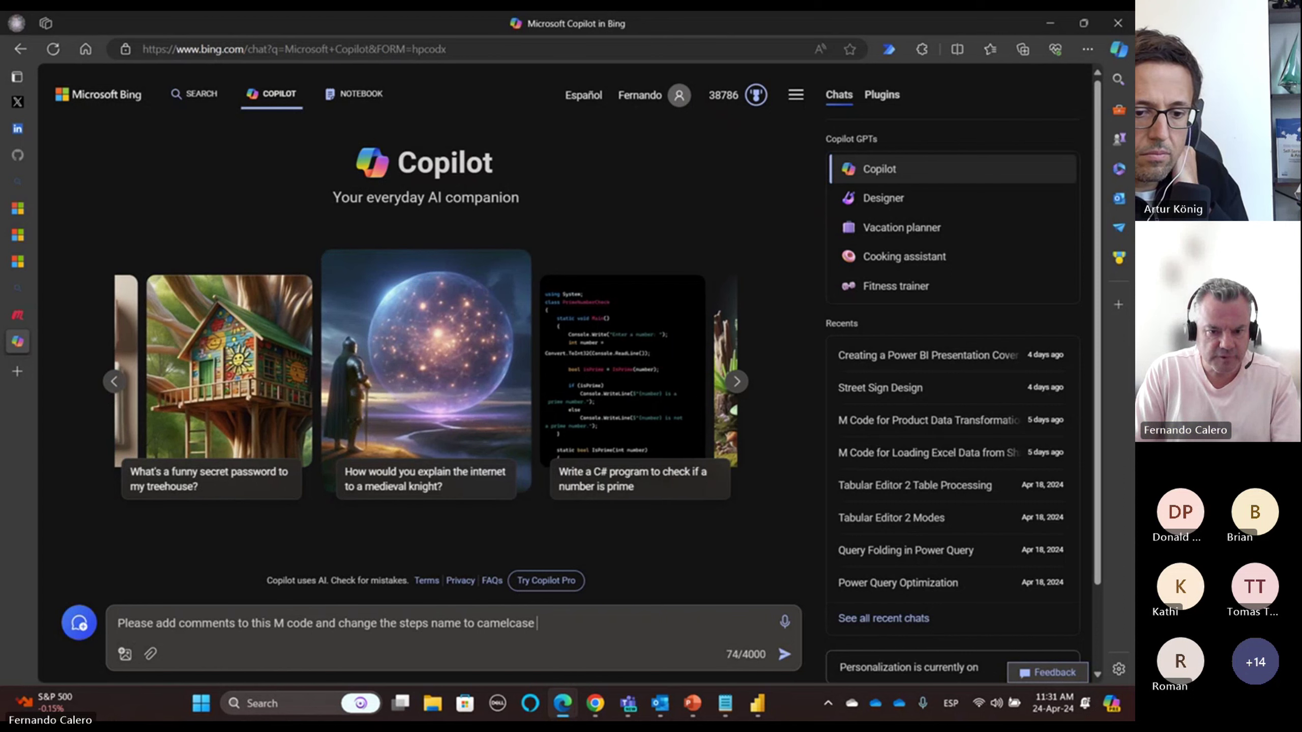
text(with no spa)
text(ce)
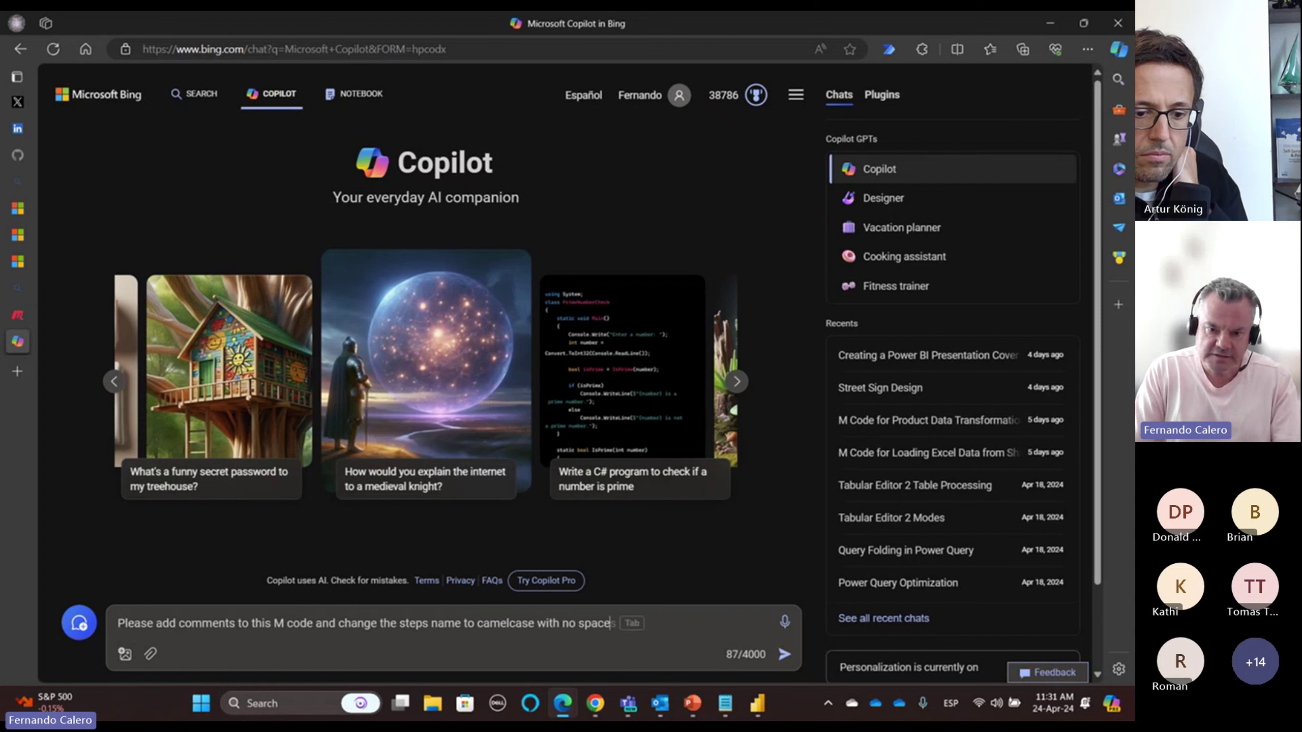
text(:)
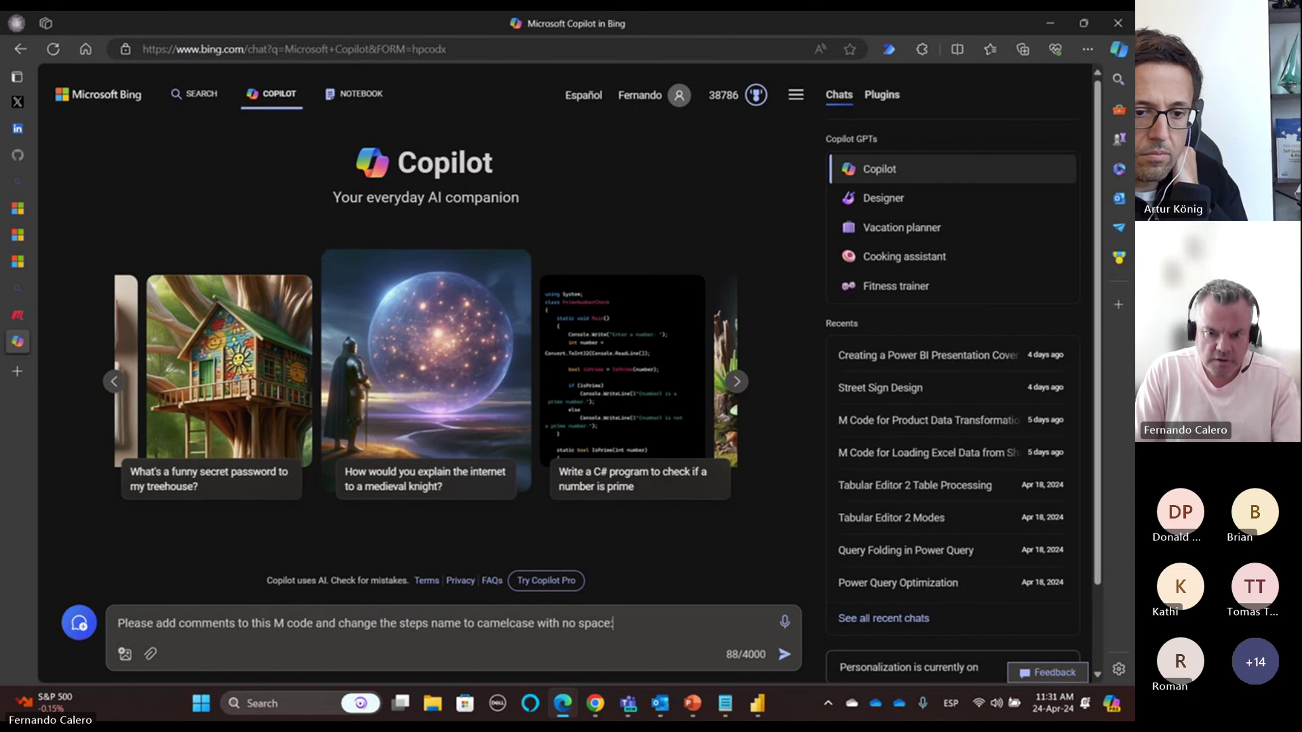
- Add the copied DimProduct M code on a new line below the prompt and send the request
key(shift+Return)
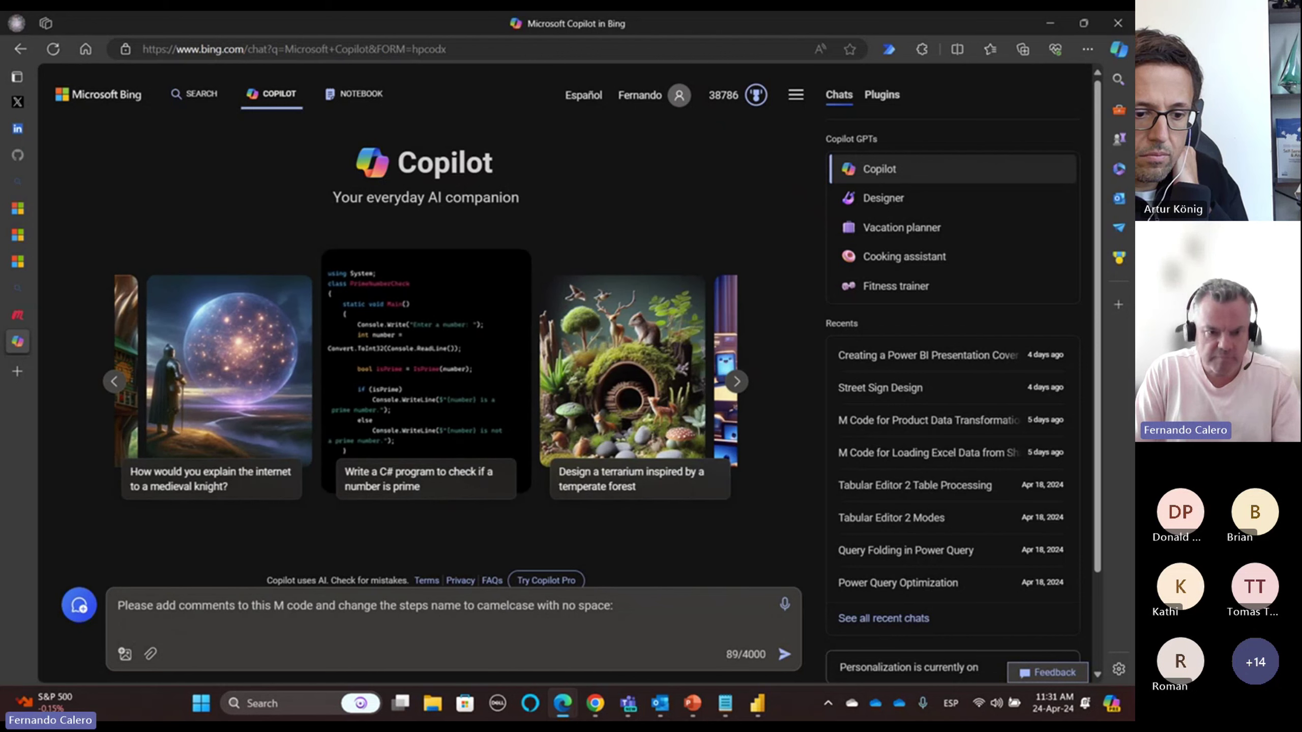
key(ctrl+v)
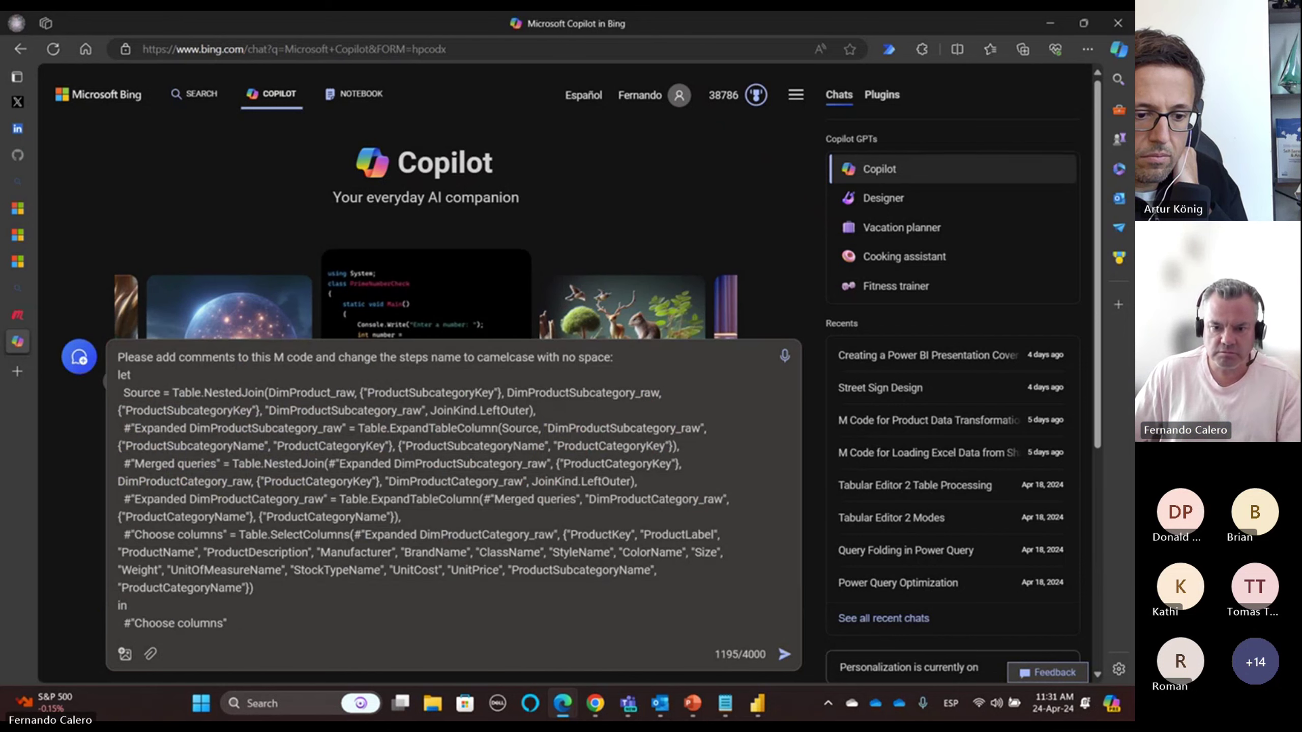
click(785, 655)
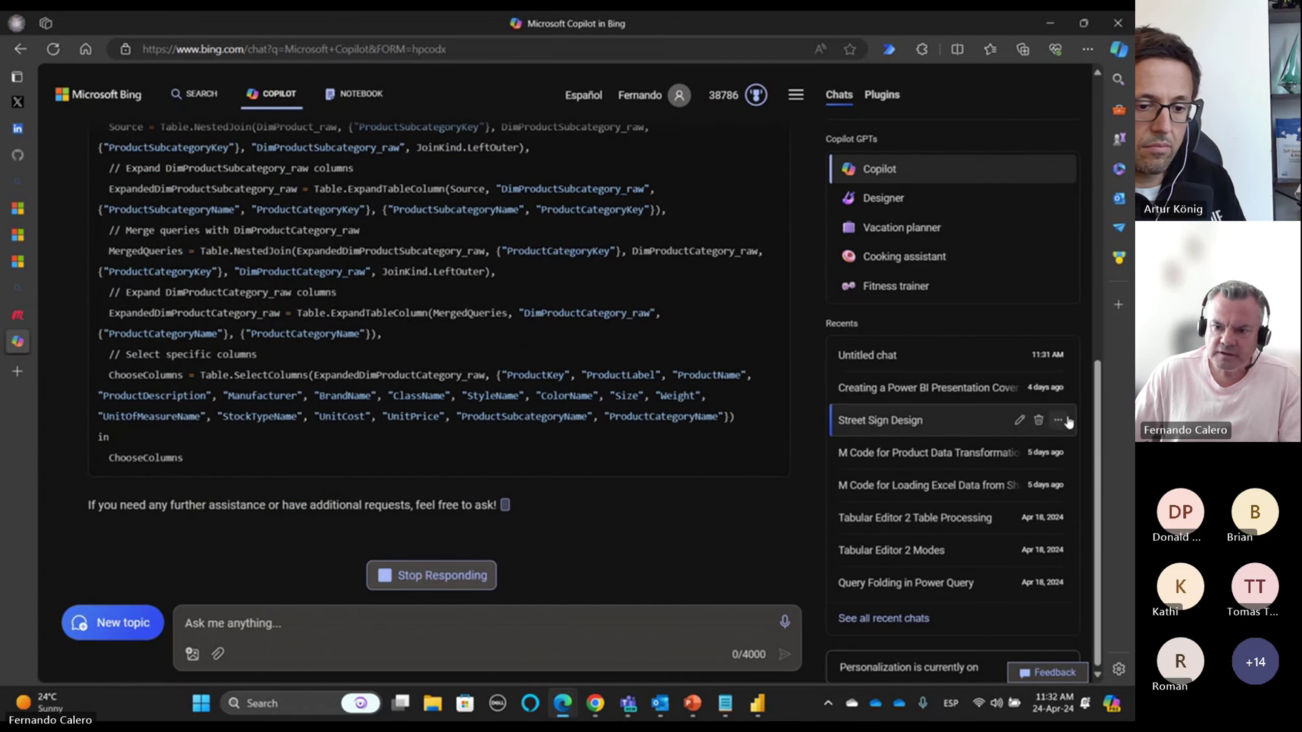
- Copy the modified M code from Copilot's answer and return to the Advanced editor in Power BI
scroll(1092, 359, up, 2)
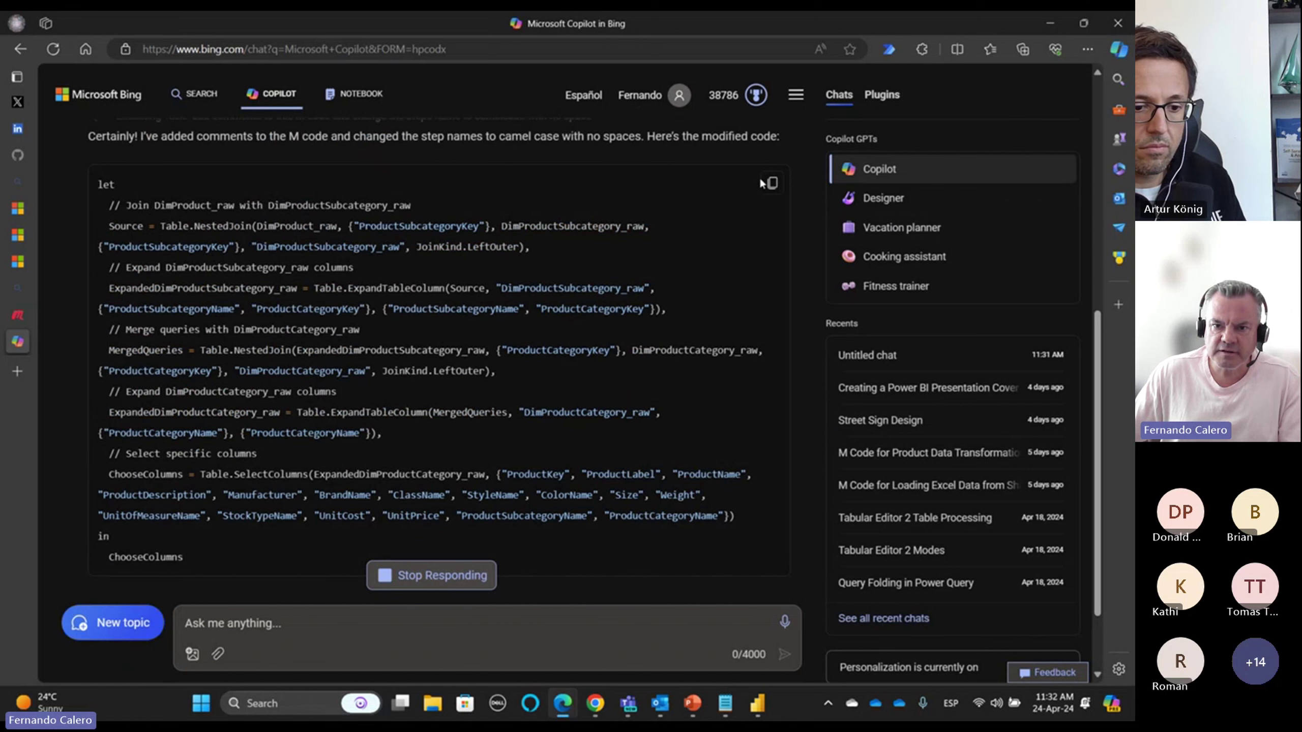
click(773, 185)
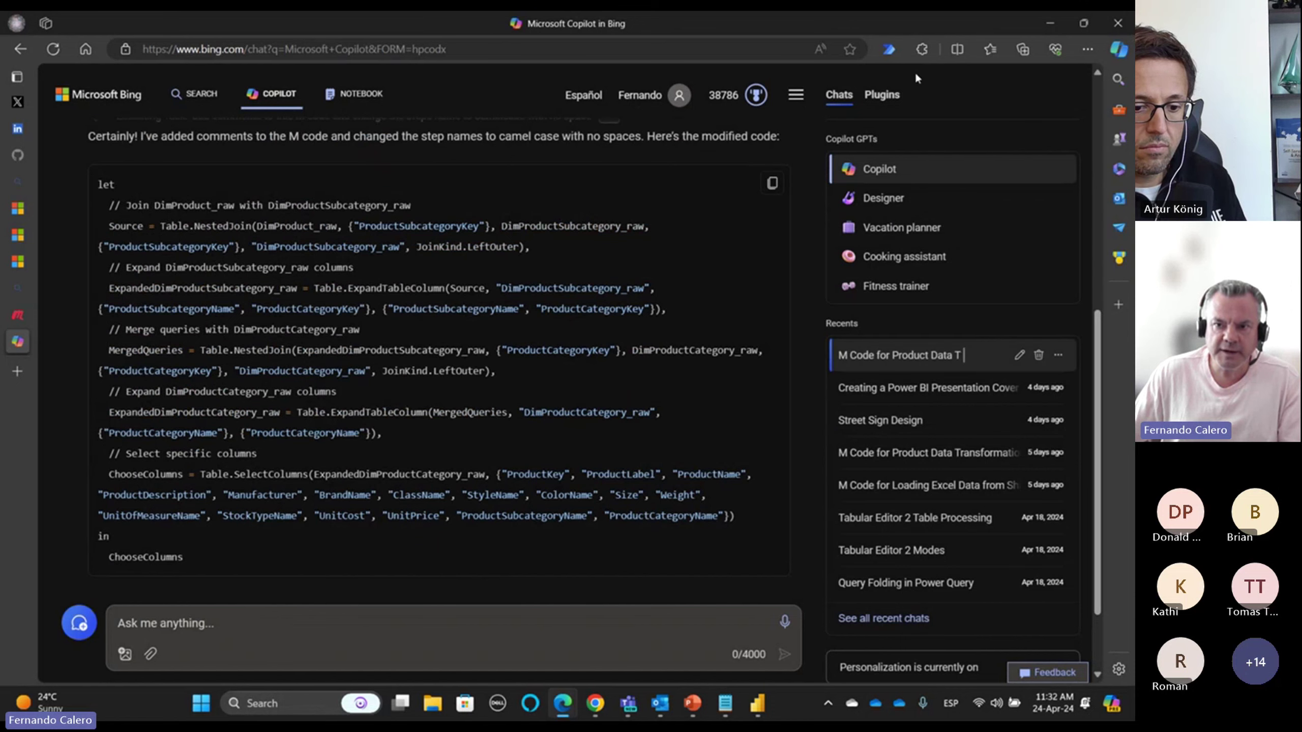
click(1050, 23)
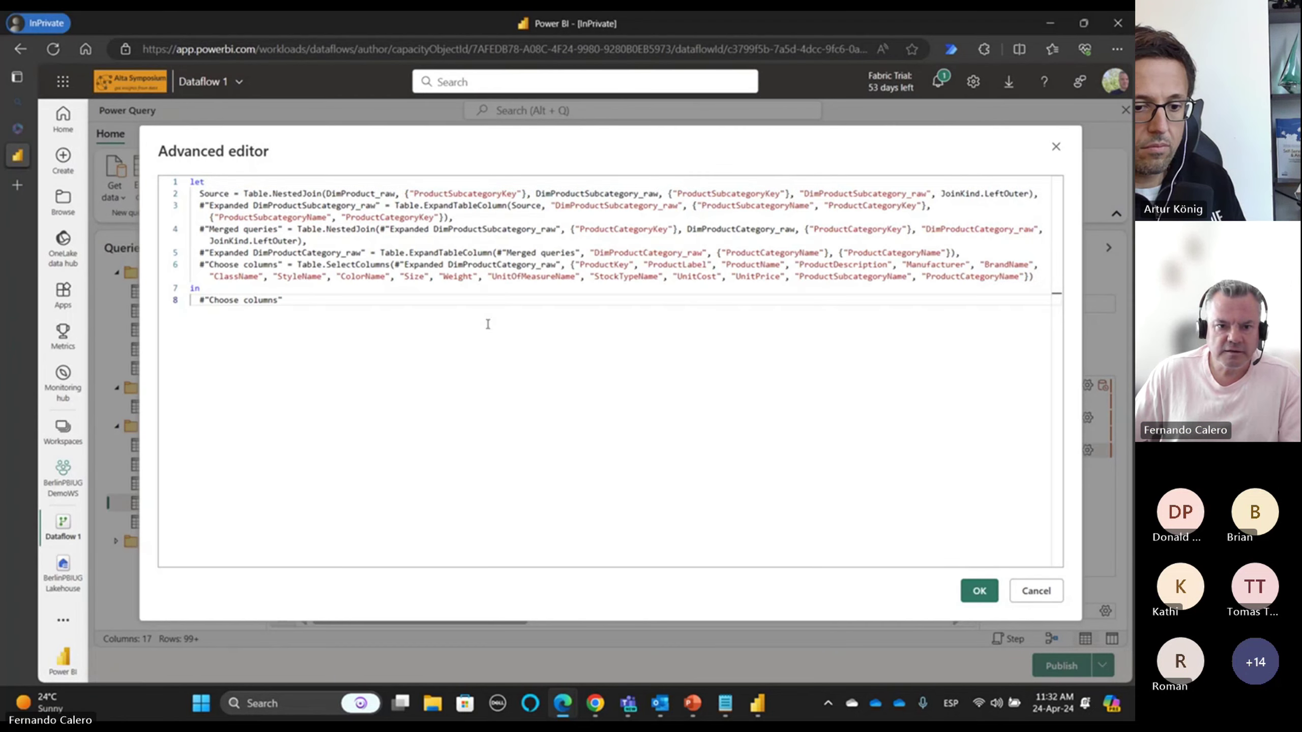
- Replace the whole DimProduct M code with Copilot's commented version, apply it and check the descriptions of the applied steps
drag(328, 329, 149, 169)
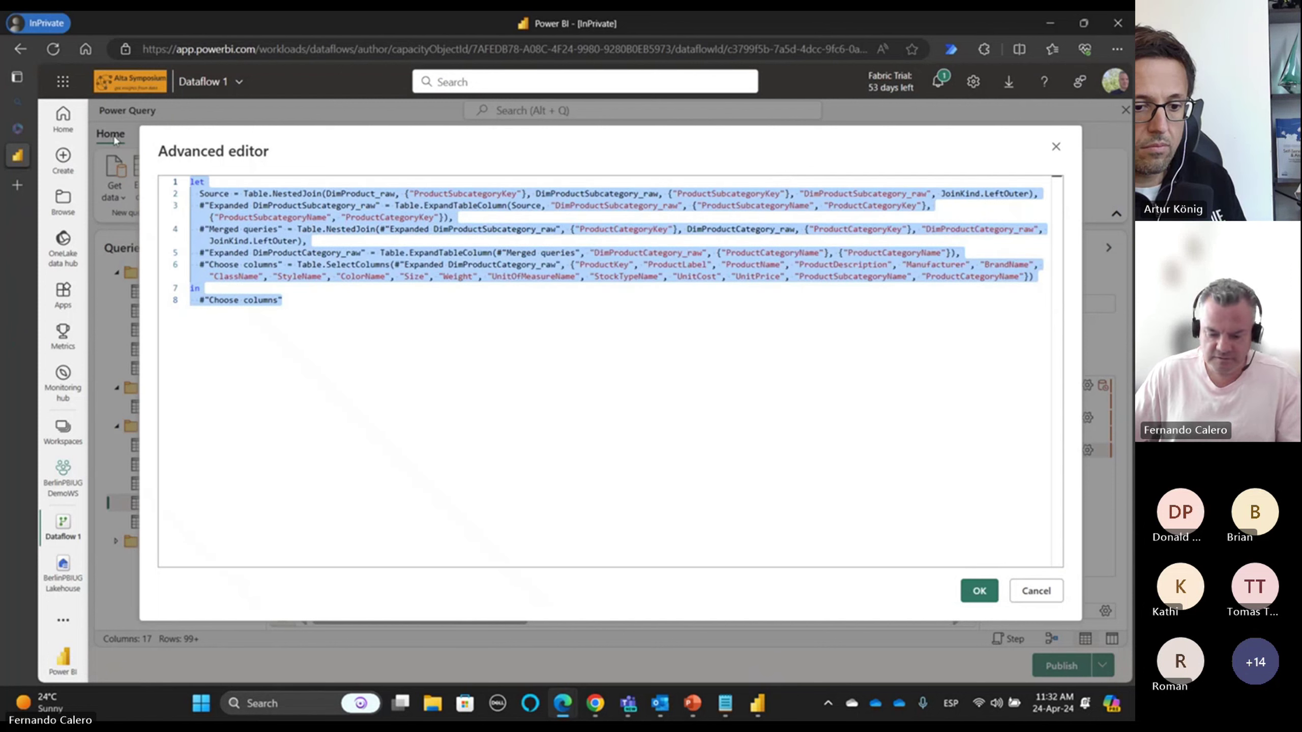
key(Delete)
key(ctrl+v)
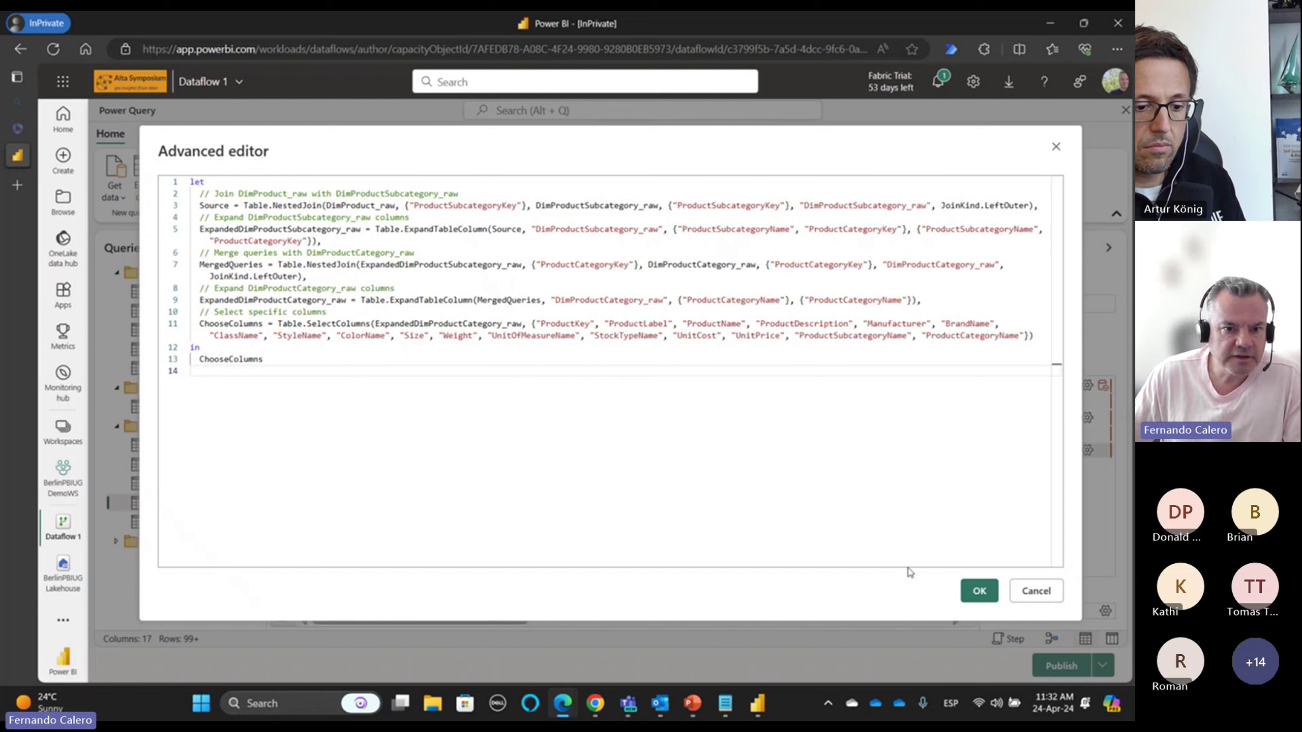
click(964, 590)
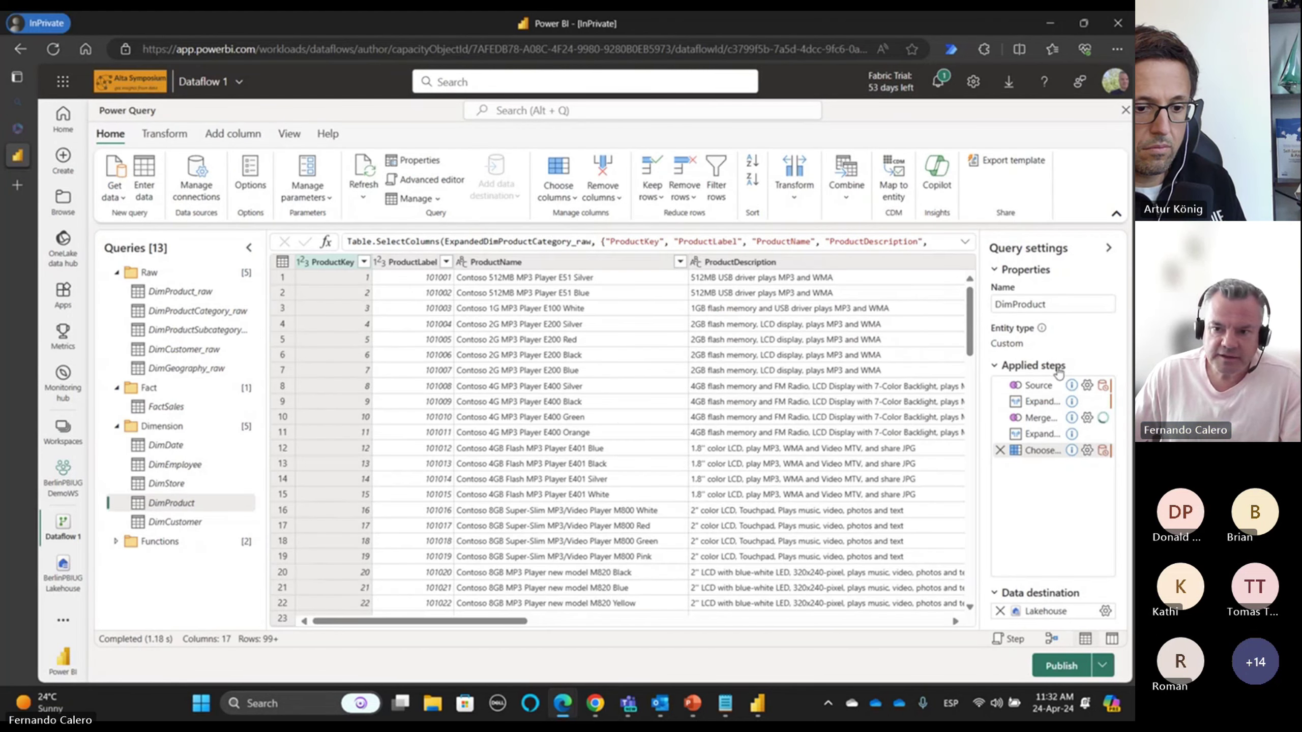
mouse_move(1072, 387)
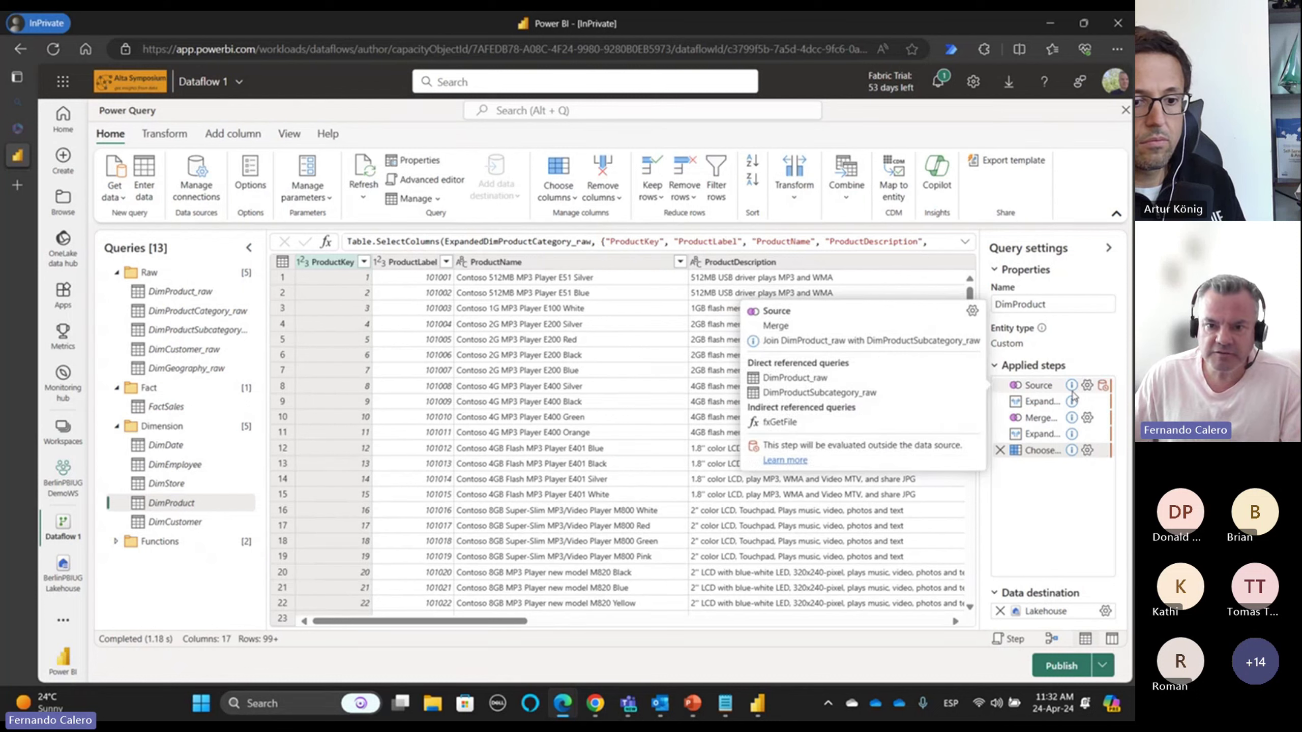
mouse_move(1070, 451)
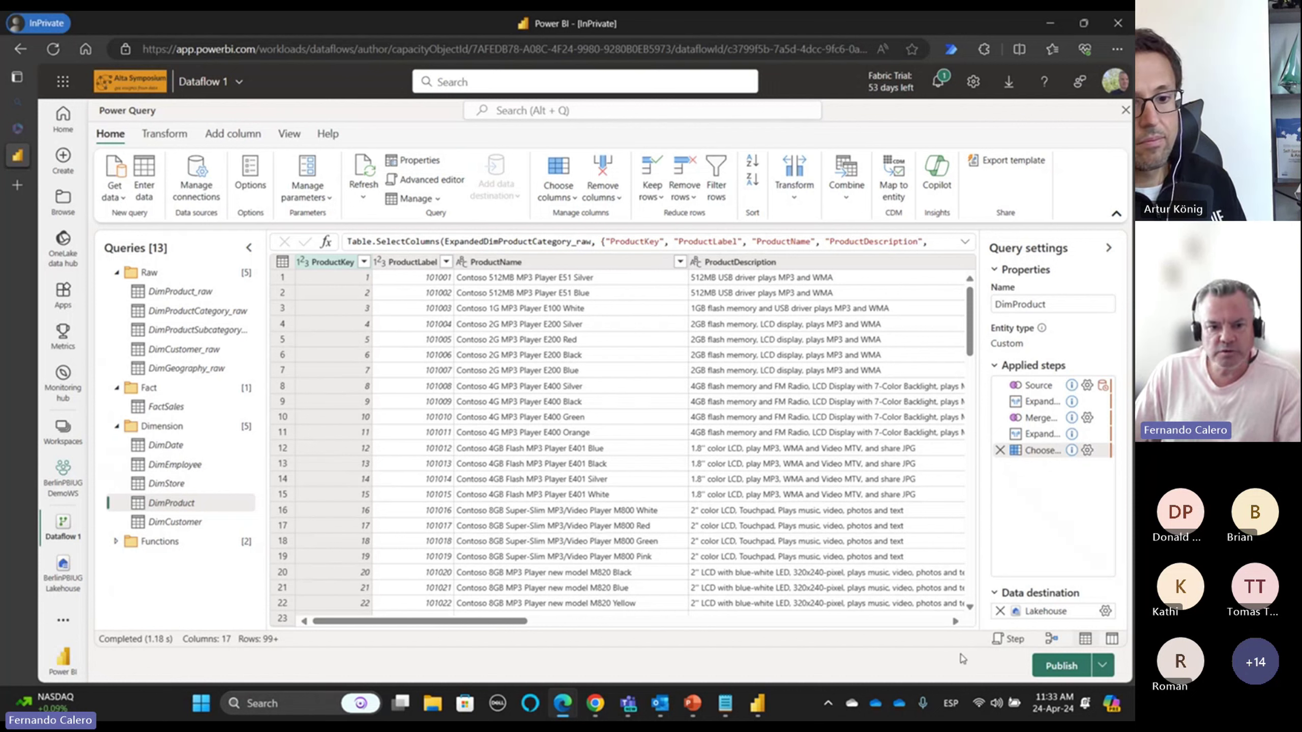
- Duplicate the DimEmployee query in the Dimension group and delete the duplicate again
click(189, 470)
right_click(189, 468)
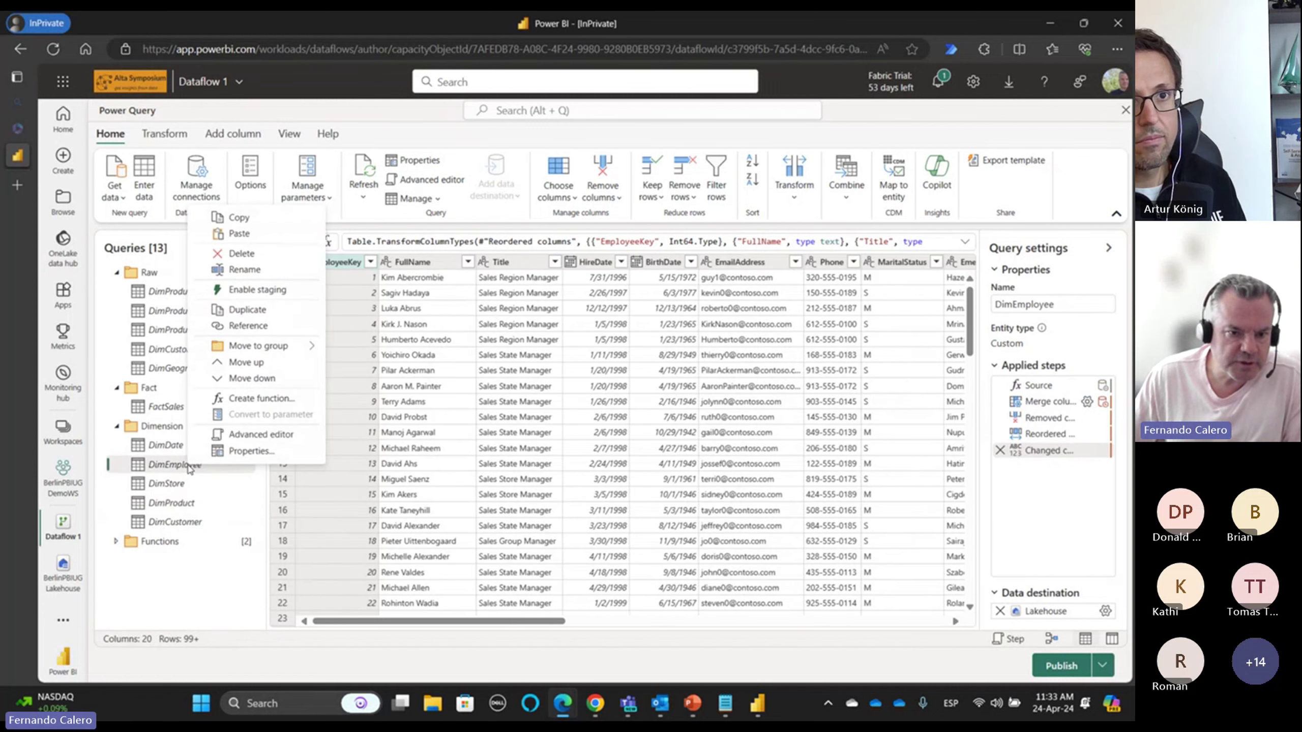
click(252, 310)
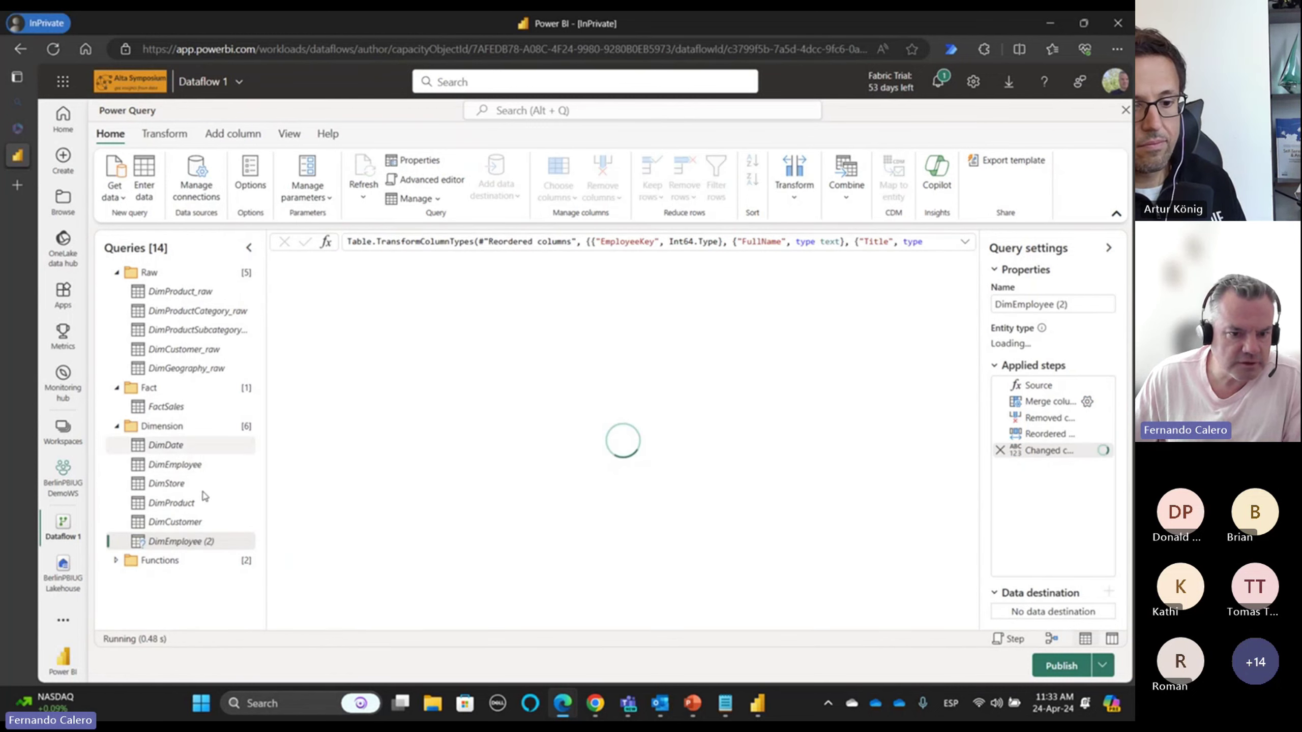
right_click(194, 542)
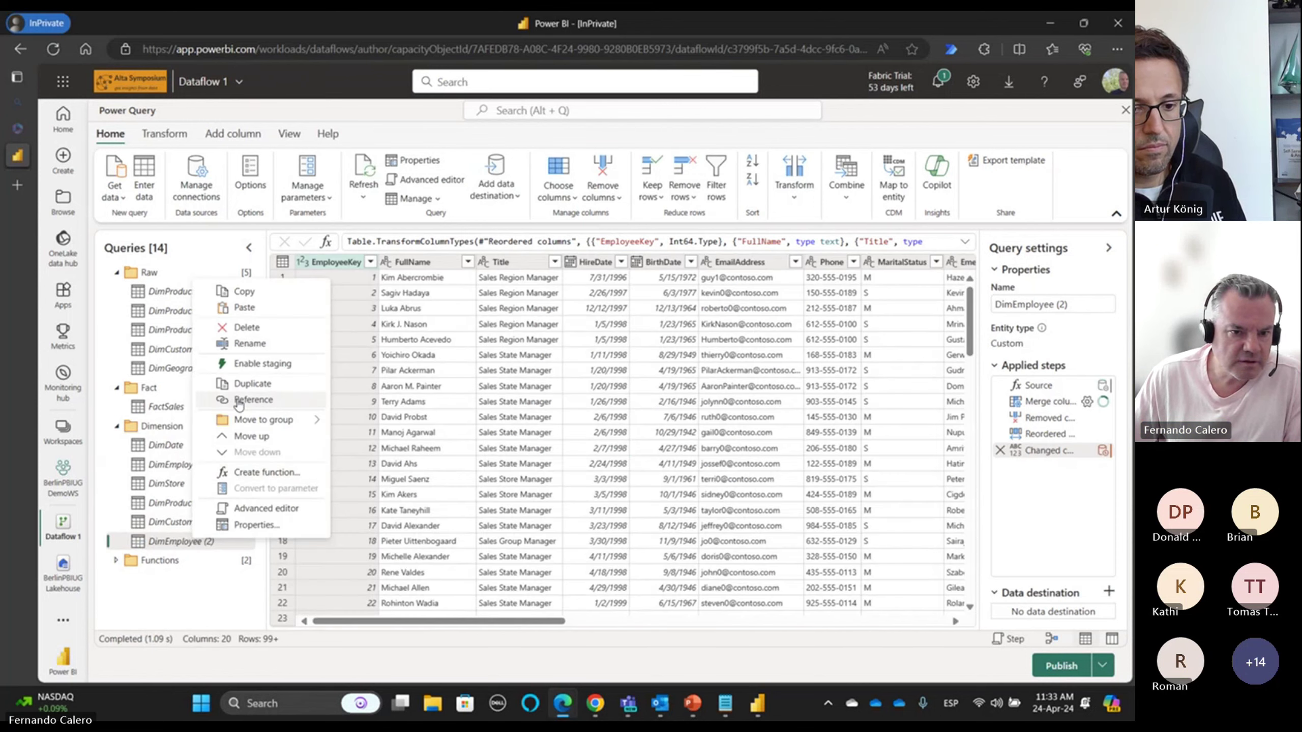
click(251, 328)
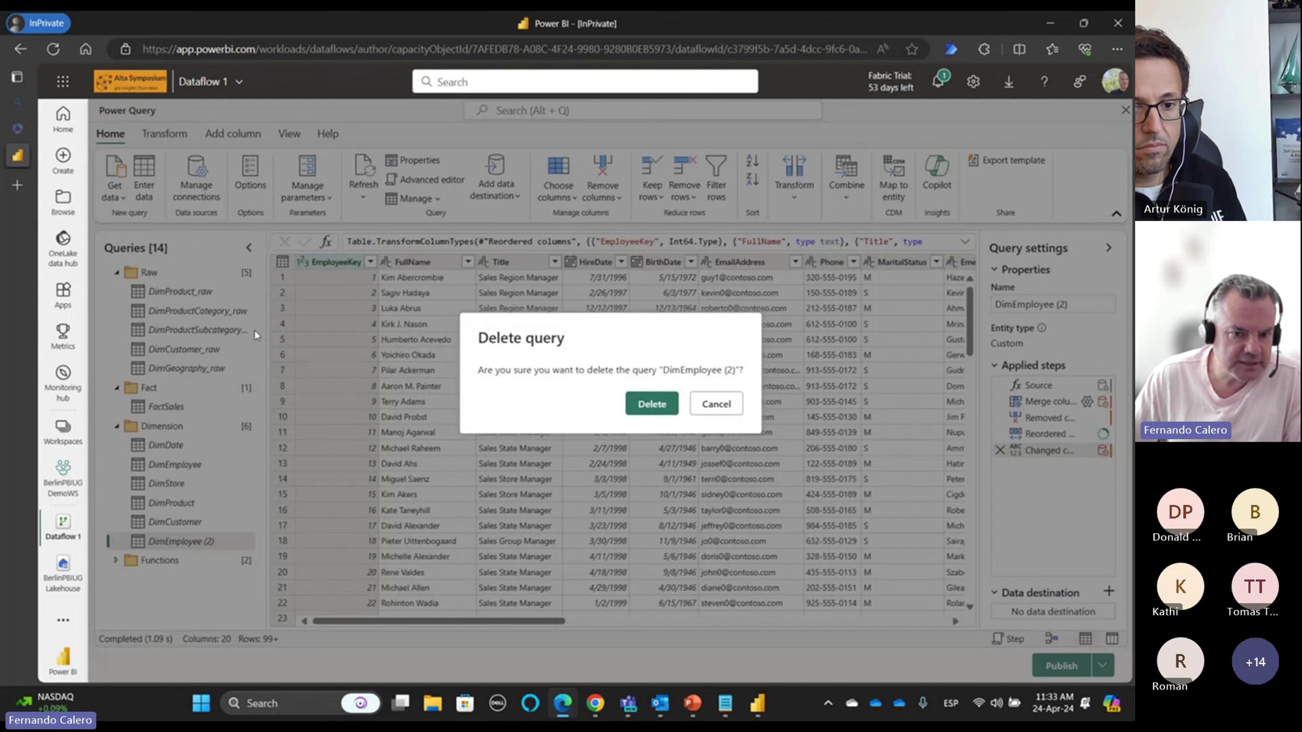
click(652, 404)
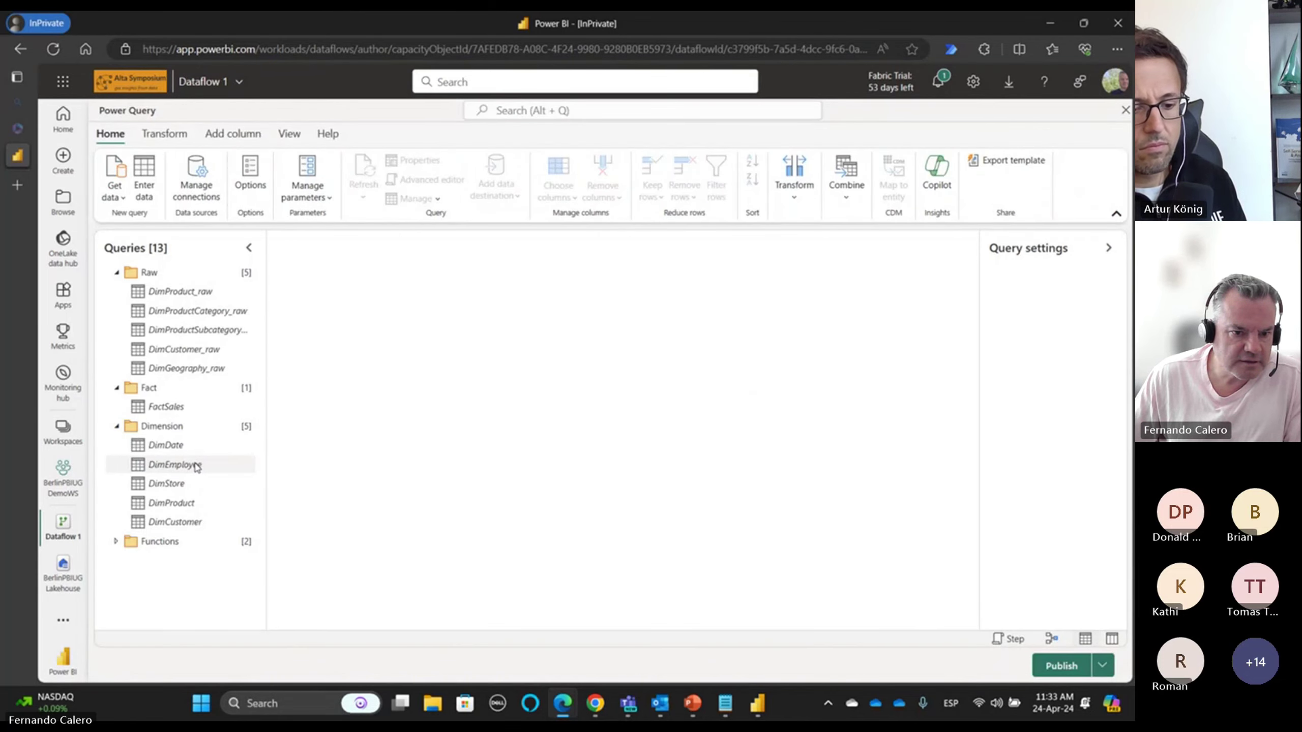
- Delete the original DimEmployee query from the Dimension group and confirm the deletion
right_click(197, 466)
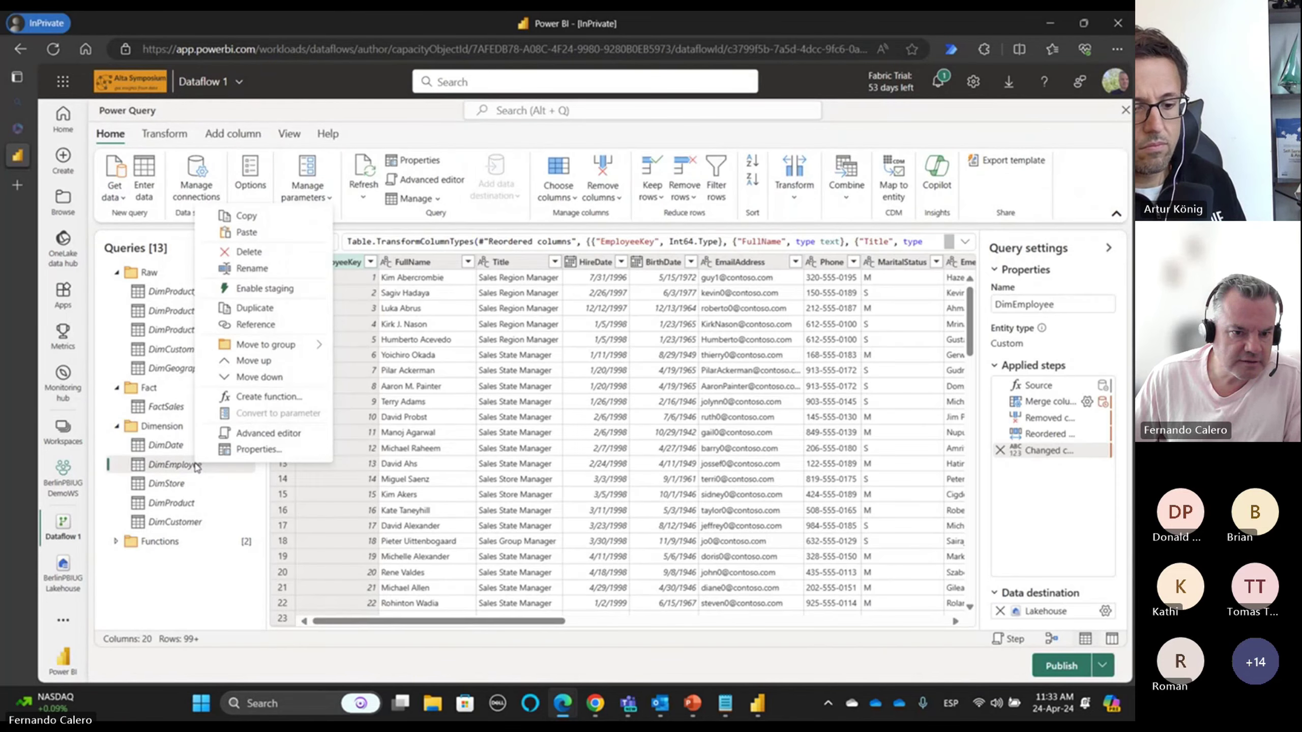
click(250, 252)
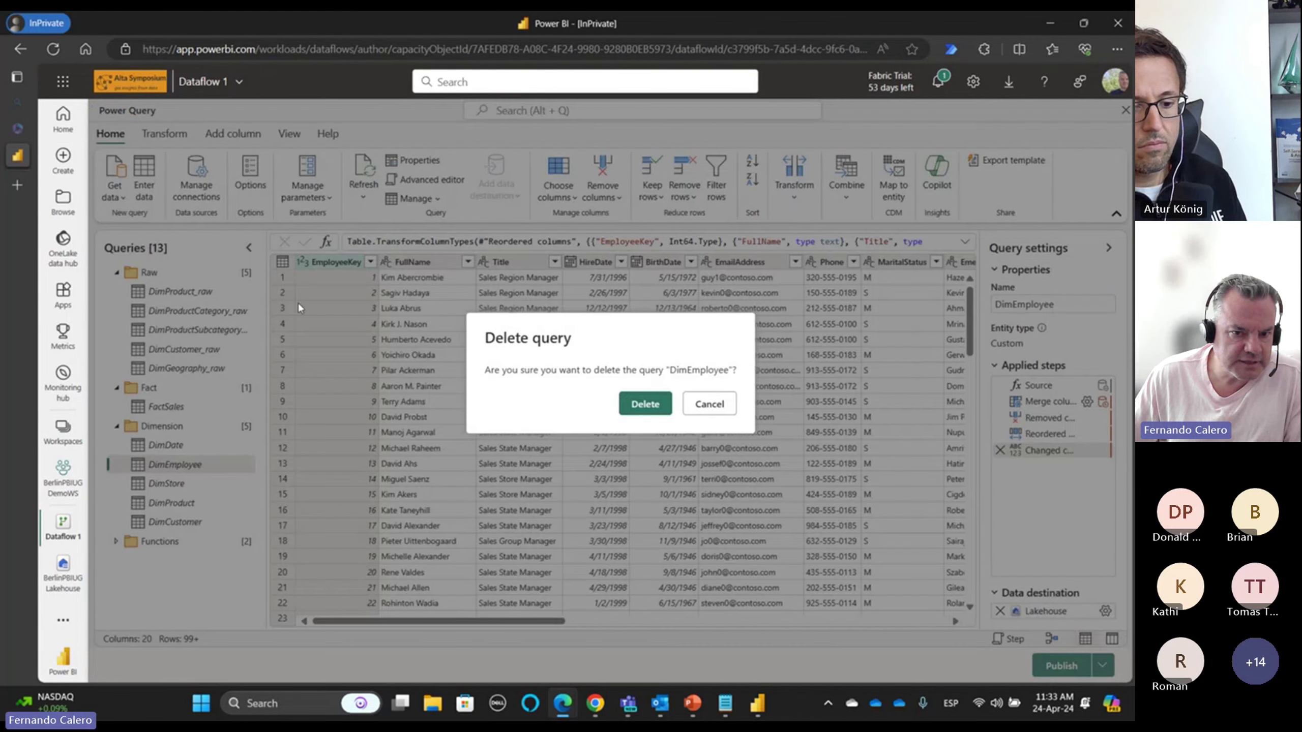
click(646, 404)
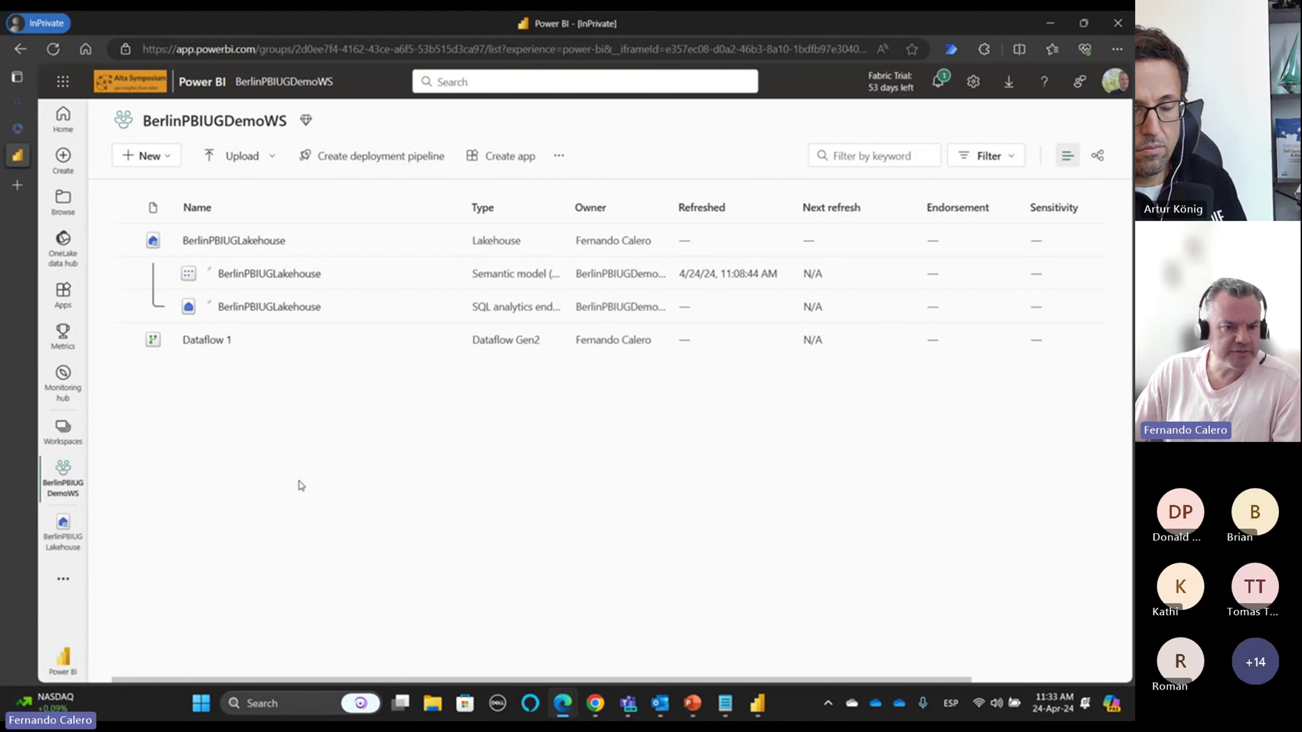
- Open BerlinPBIUGDemo2Dataflow in the BerlinPBIUGDemo2WS workspace, review its Dimension and Fact queries, and close the dataflow
click(66, 432)
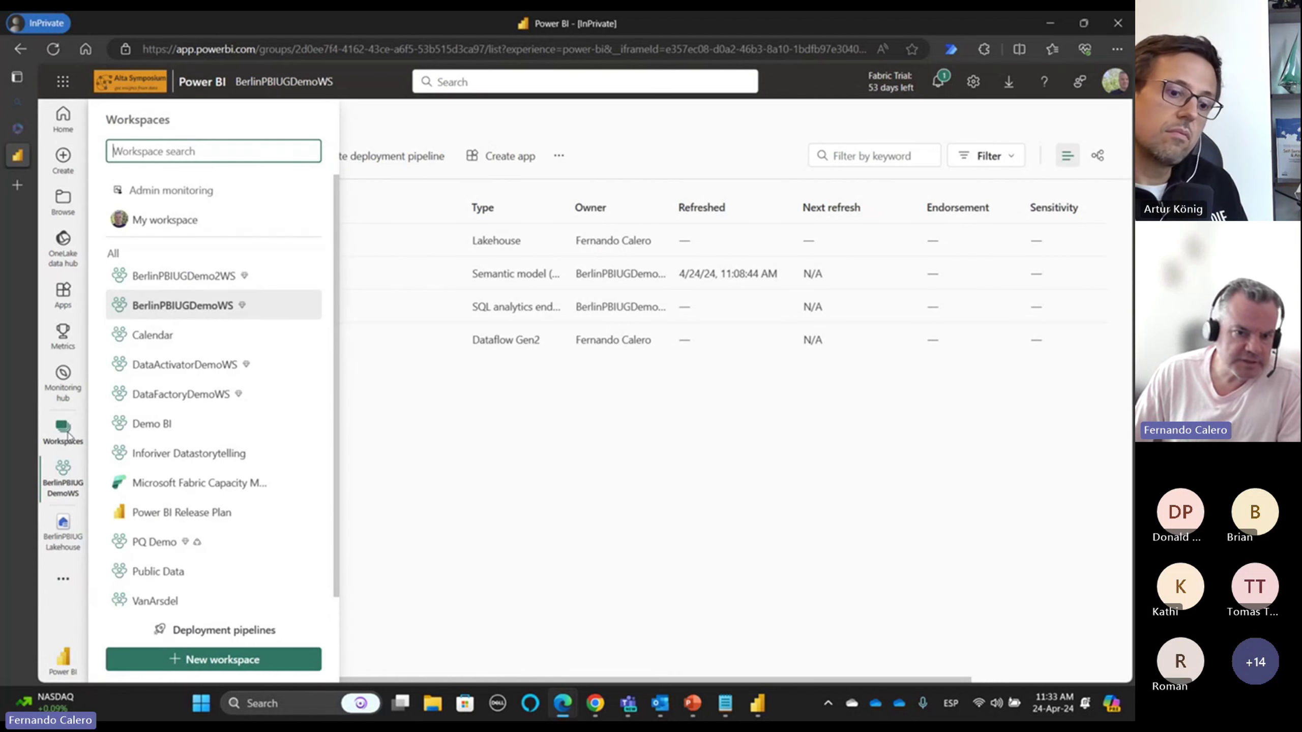
click(191, 283)
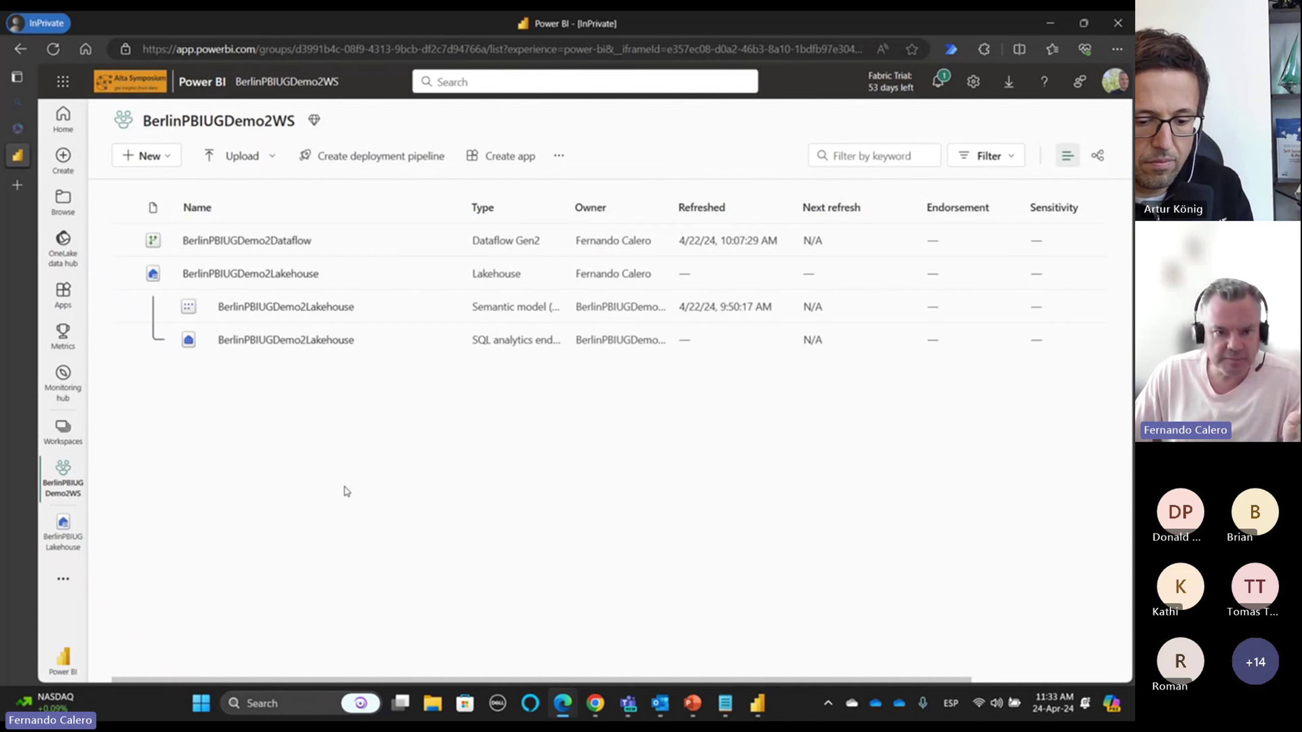
click(271, 244)
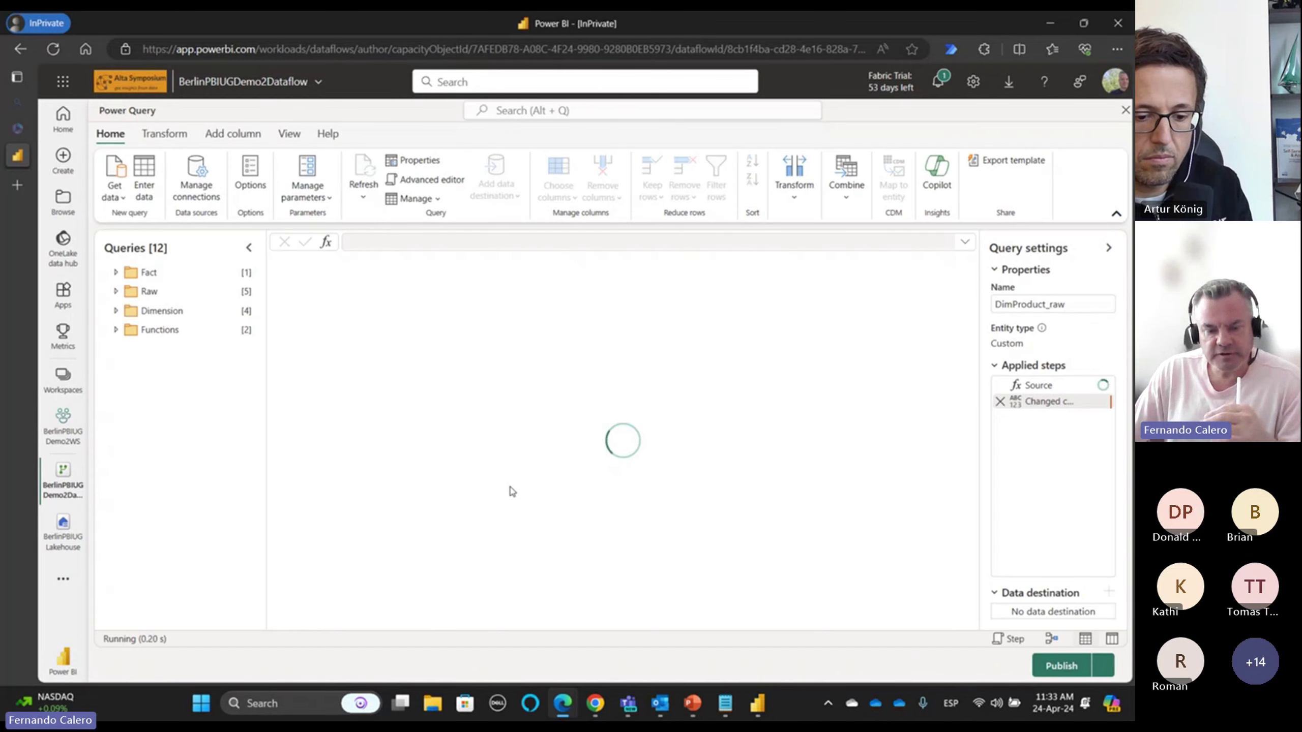
click(116, 311)
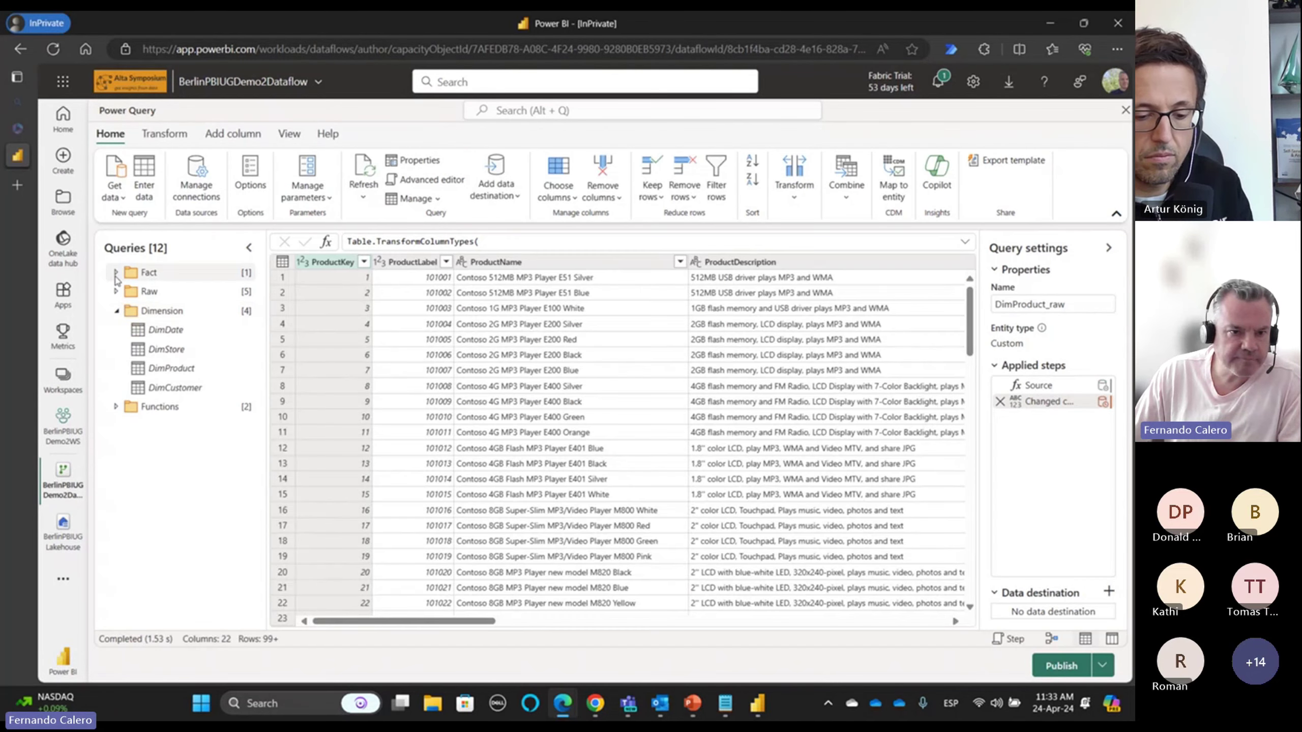
click(116, 273)
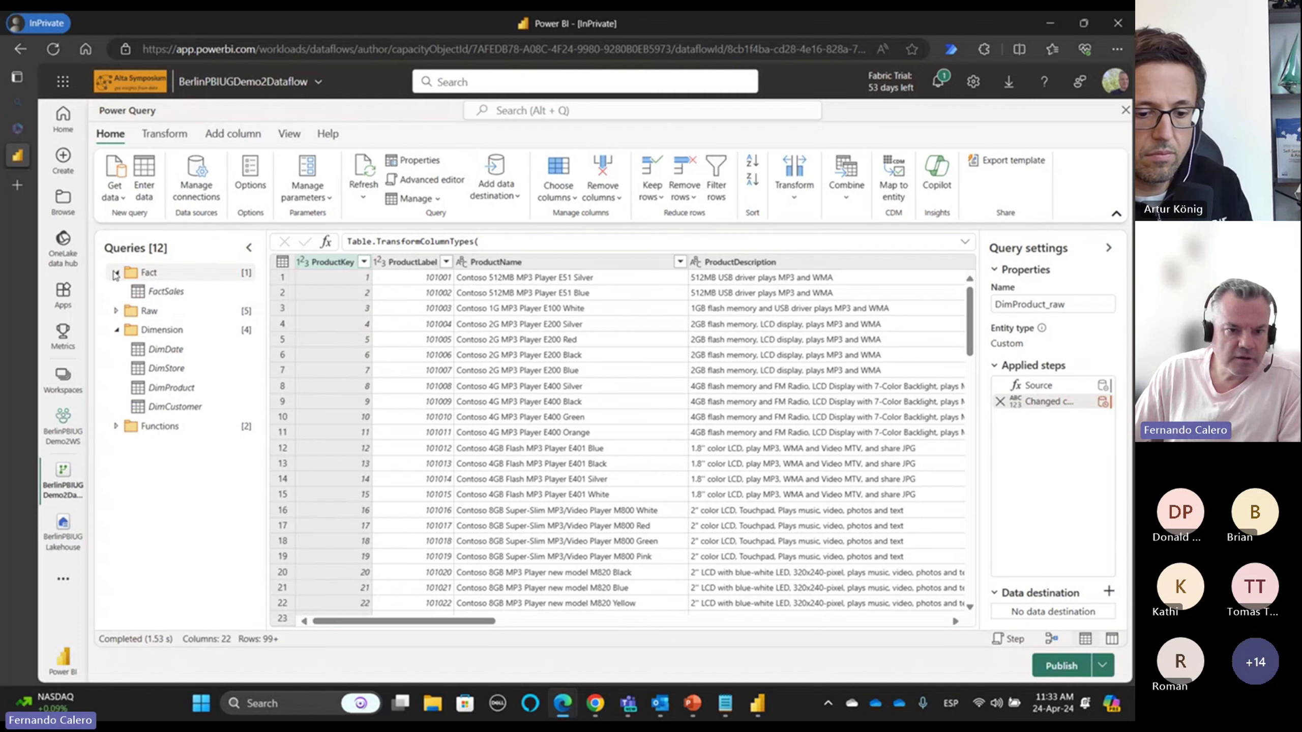
click(1121, 113)
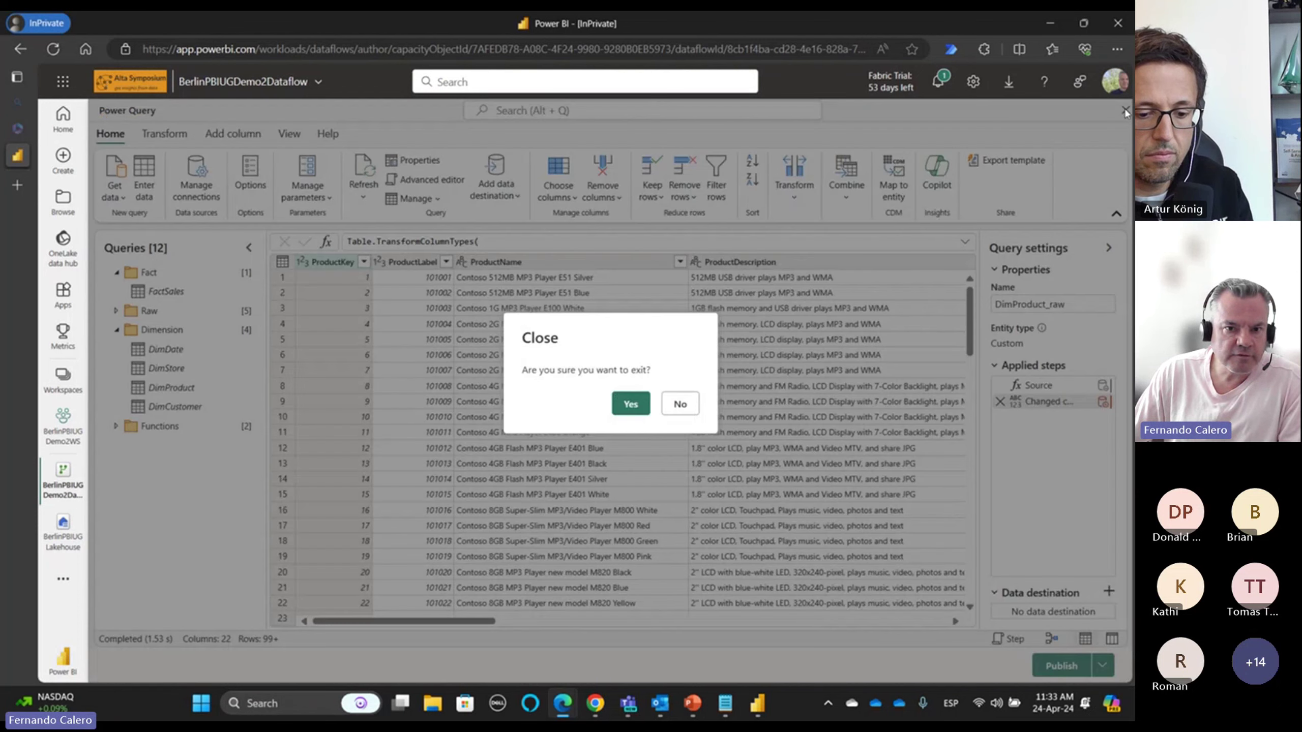
click(634, 407)
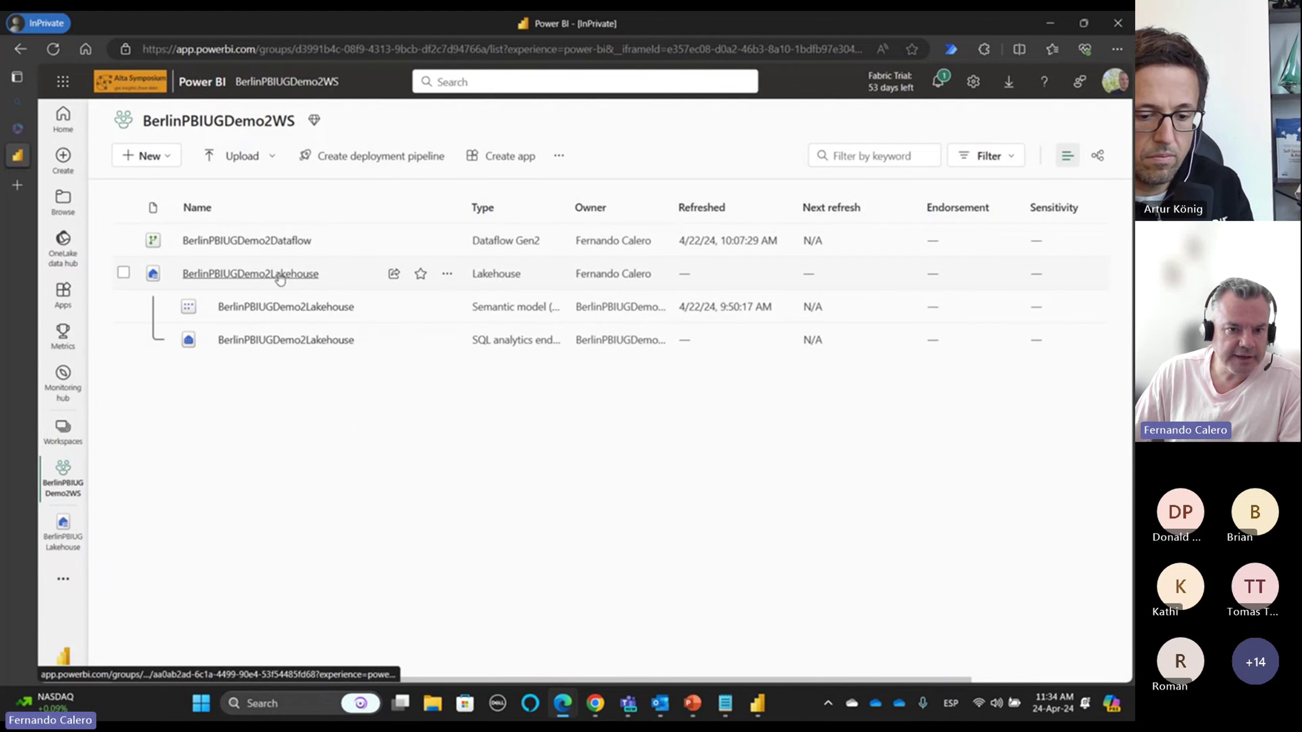
- Open BerlinPBIUGDemo2Lakehouse, refresh its tables and preview the FactSales data
click(280, 277)
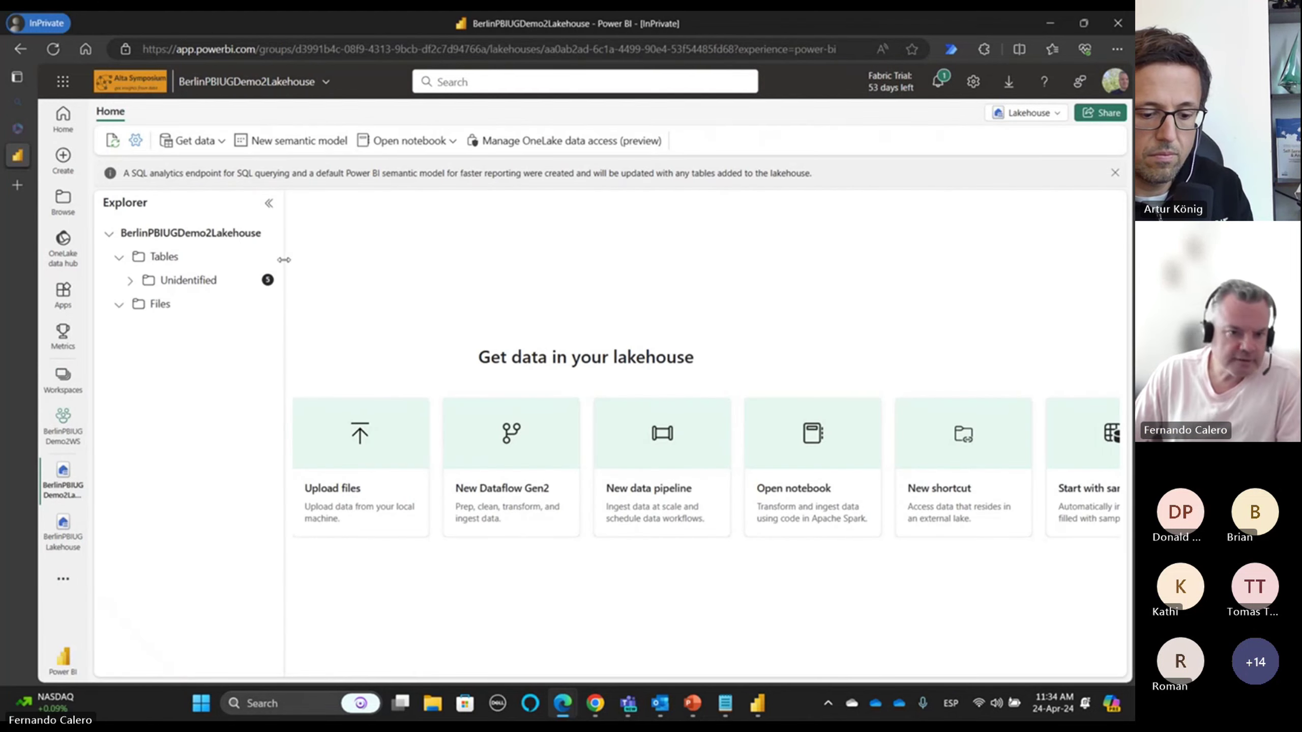
click(266, 257)
click(286, 351)
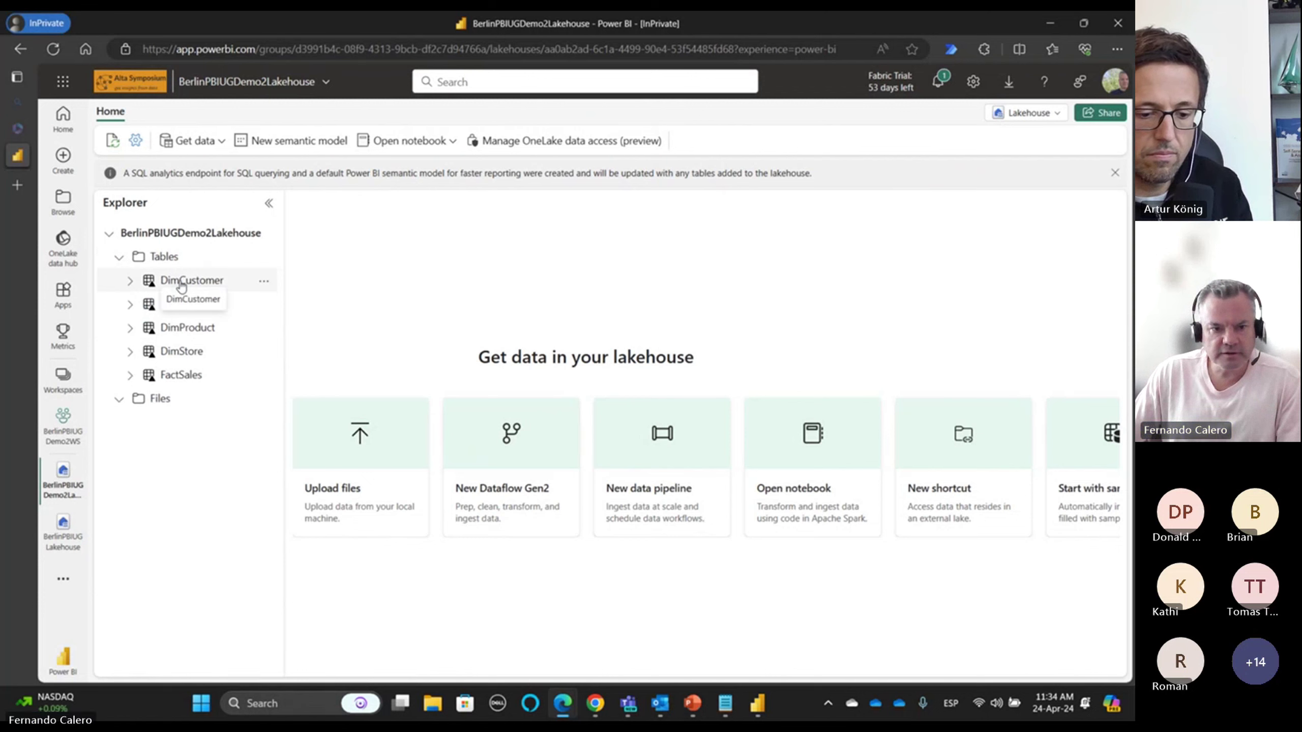
click(181, 375)
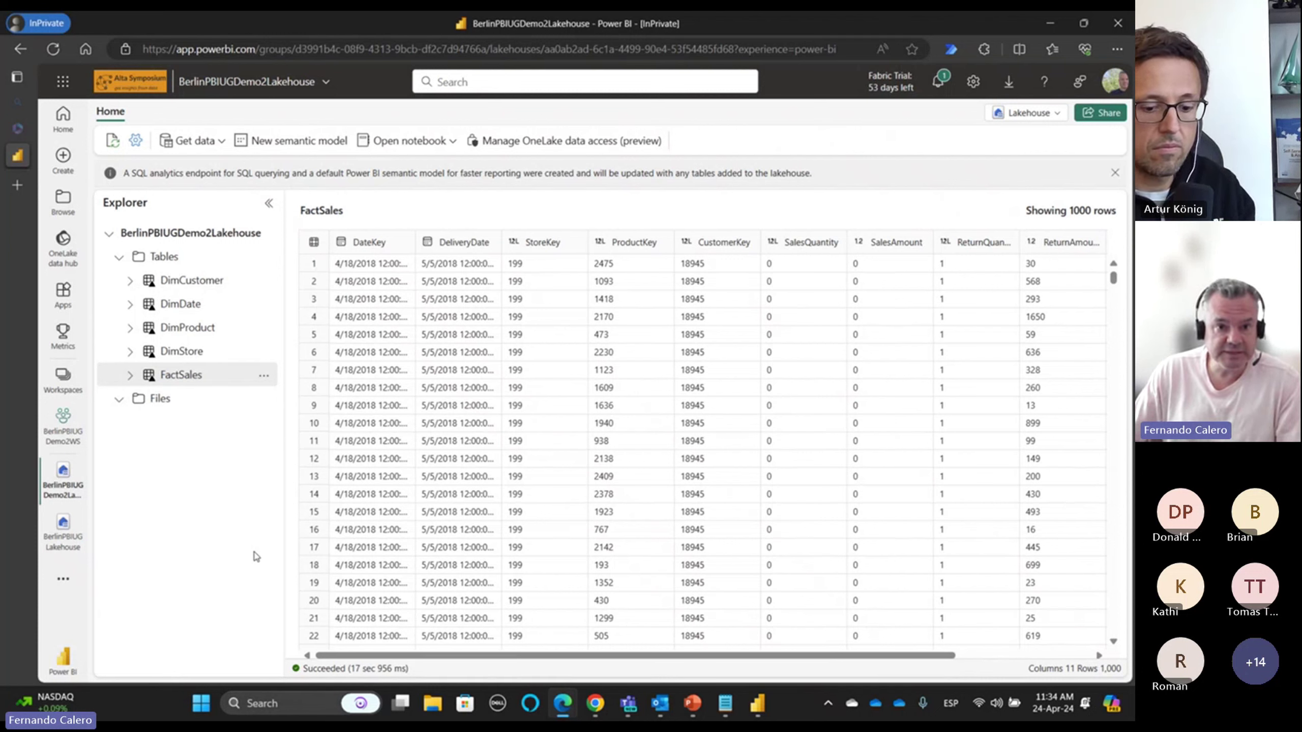
- Create a new notebook from the lakehouse, clear the default cell's code and convert the cell to editable Markdown
click(458, 149)
click(433, 200)
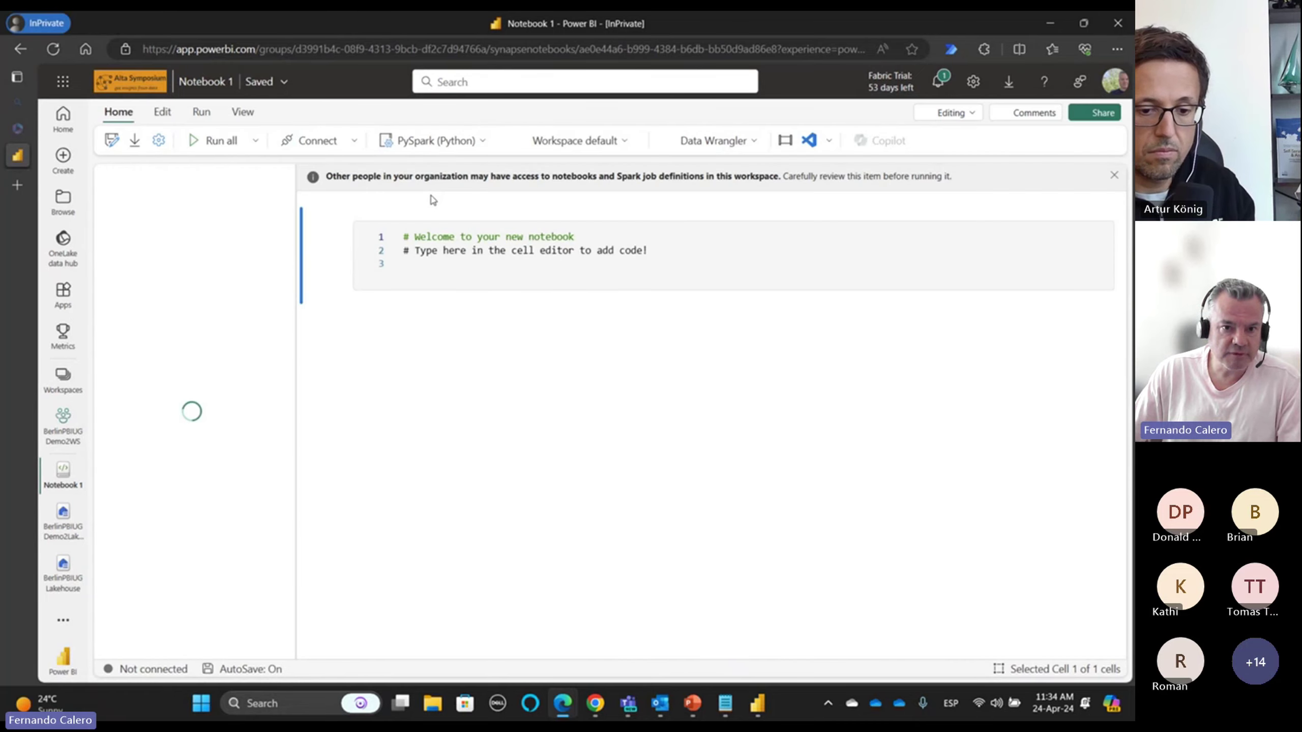
click(358, 267)
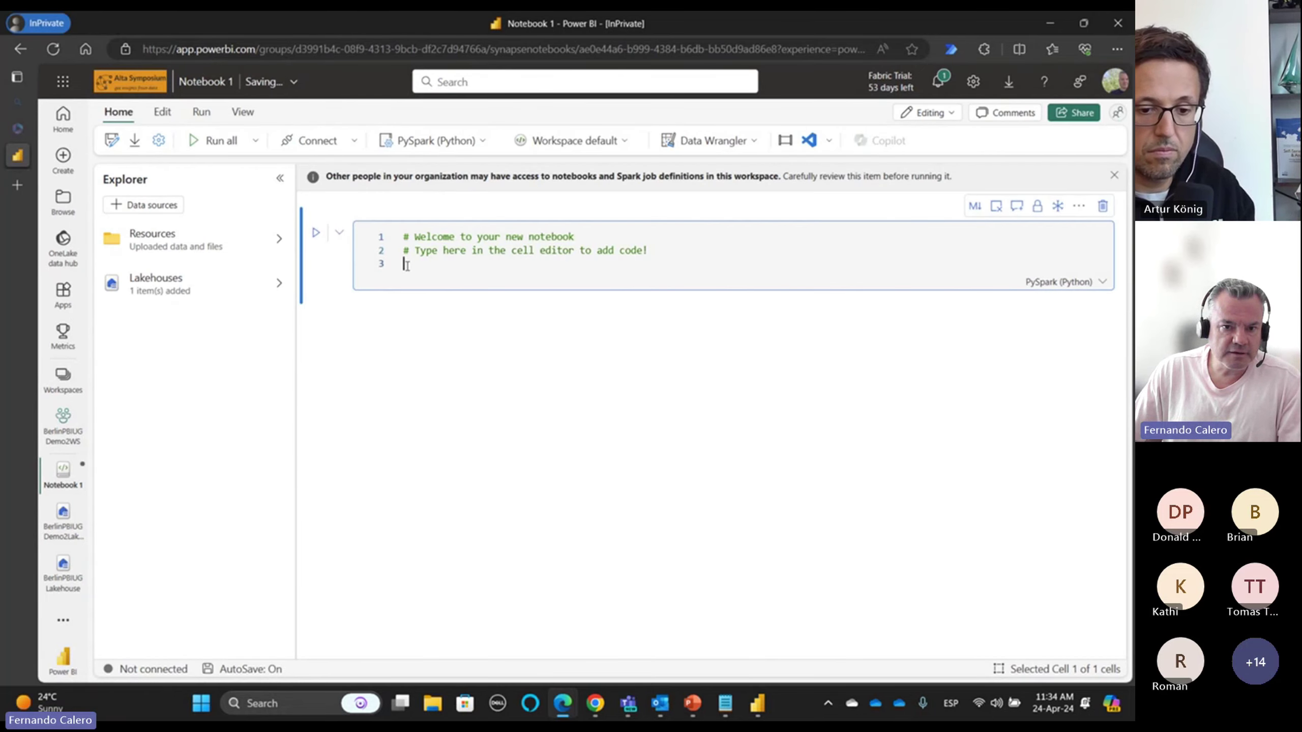
key(ctrl+a)
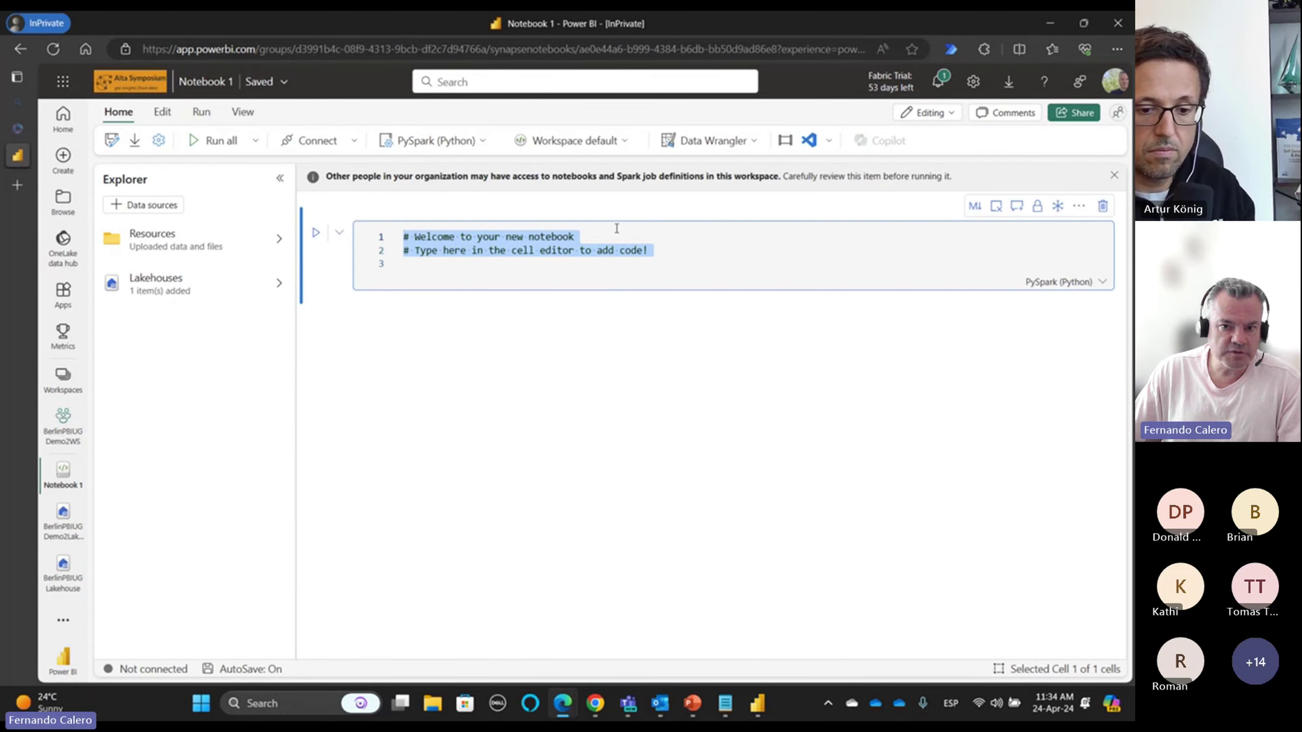
key(Delete)
click(975, 206)
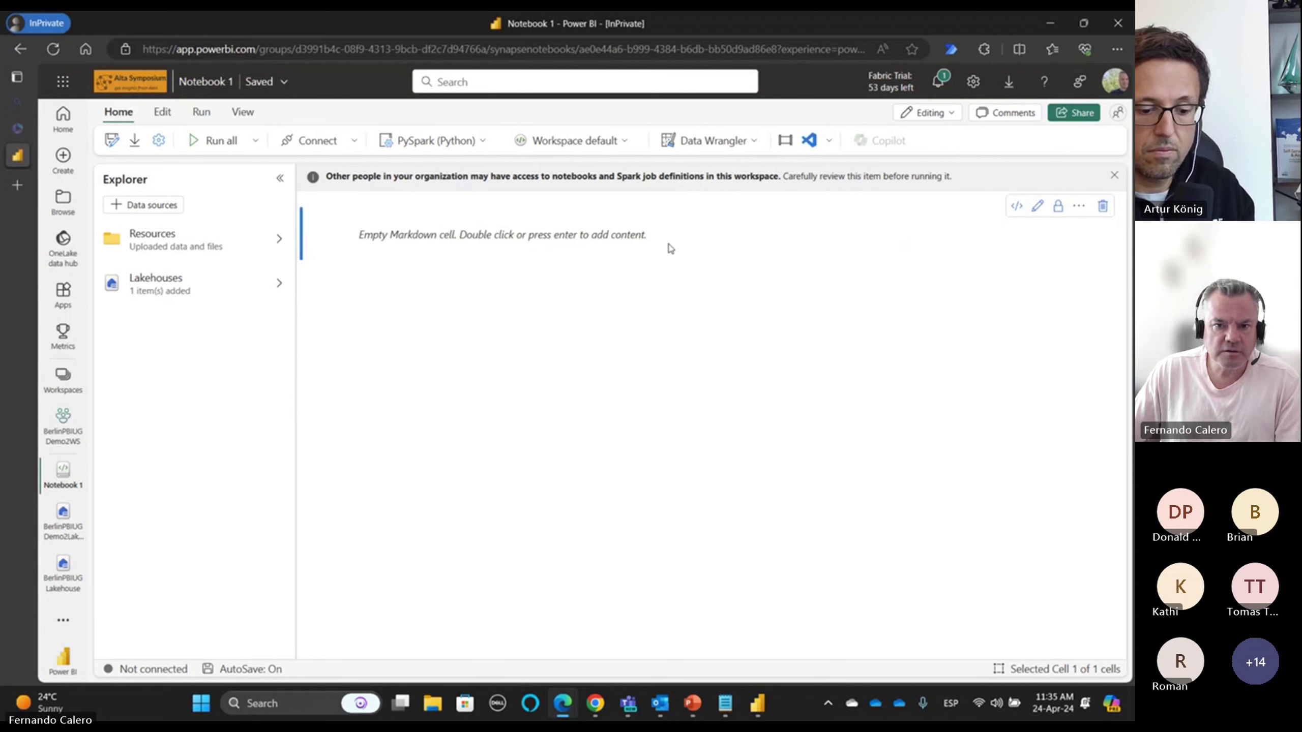
click(1037, 206)
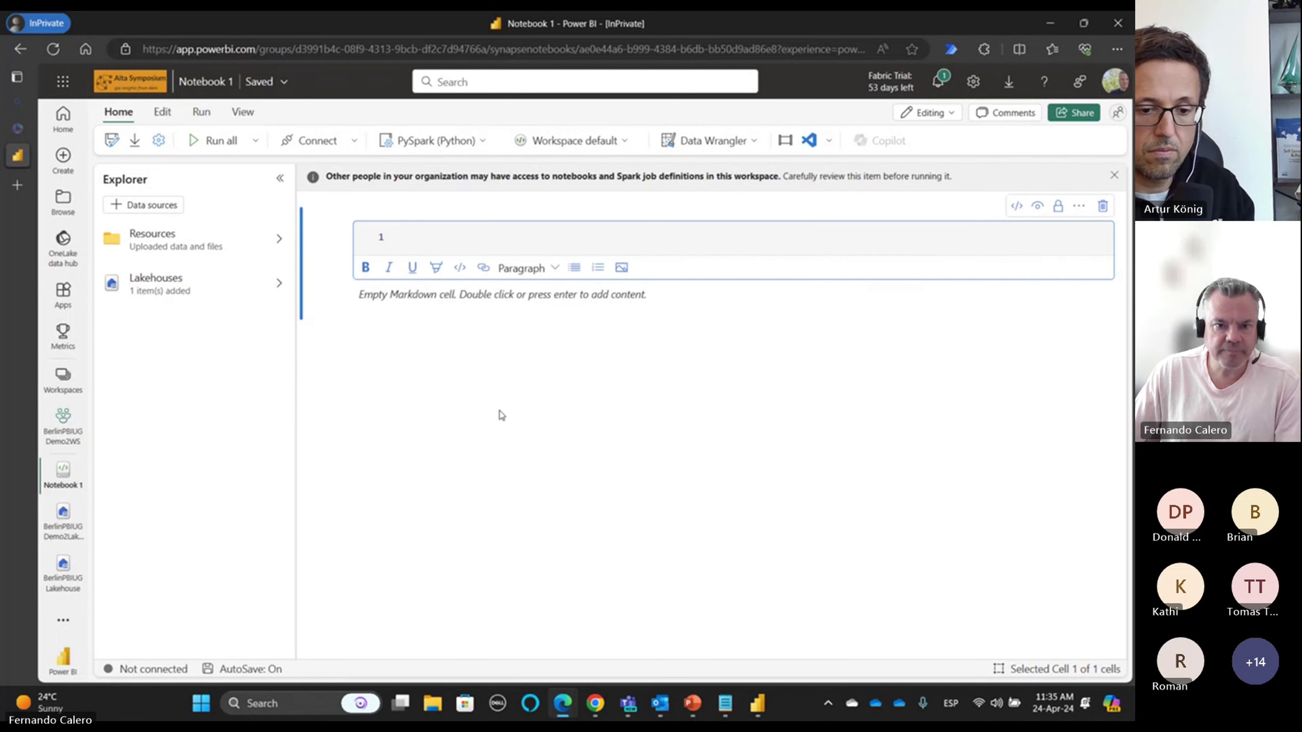
- Write "This notebook creates a blank table" in the Markdown cell and format it as a level 1 heading
text(This)
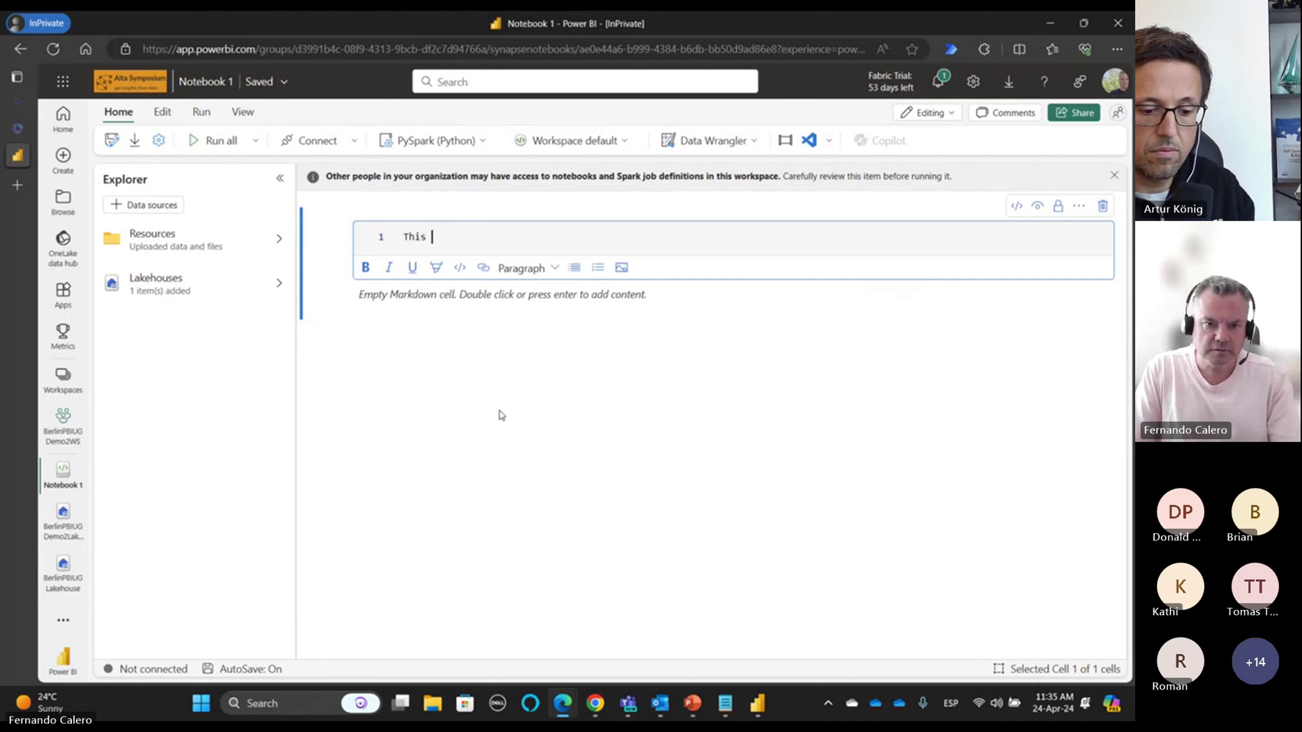
text( notebook c)
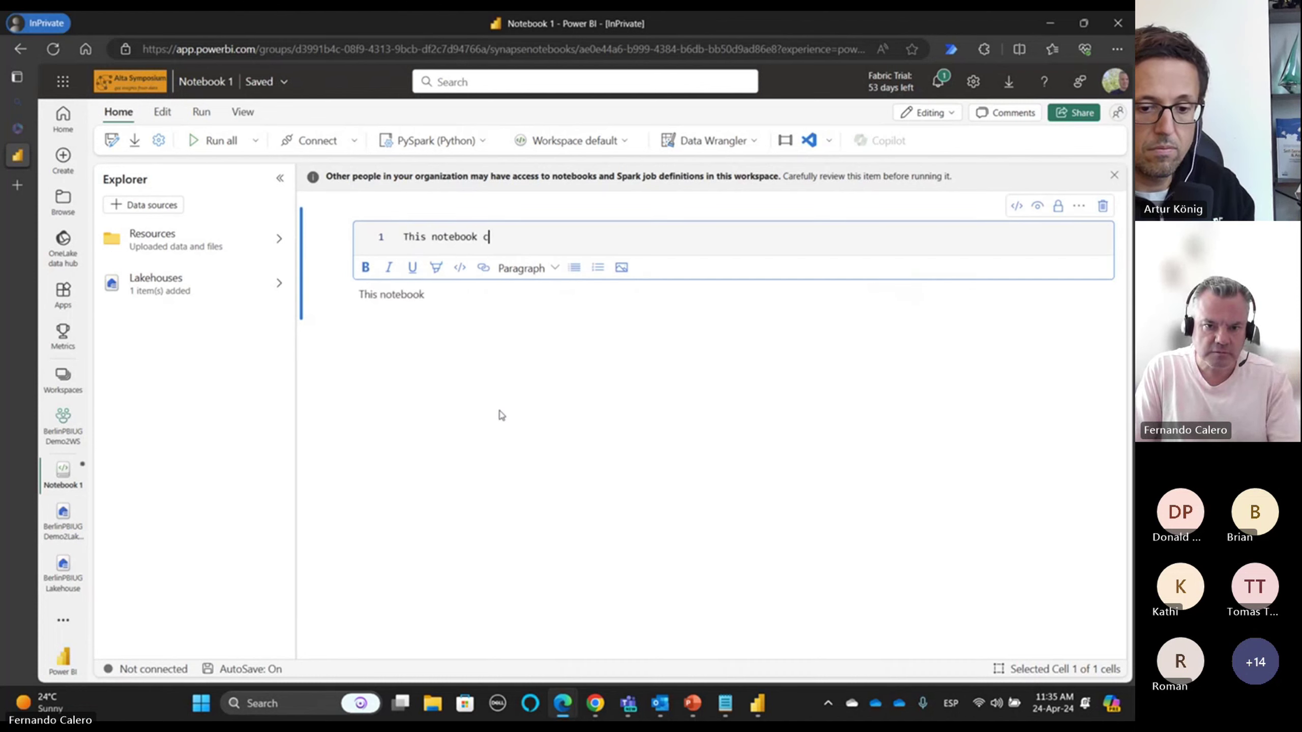
text(reates a blan)
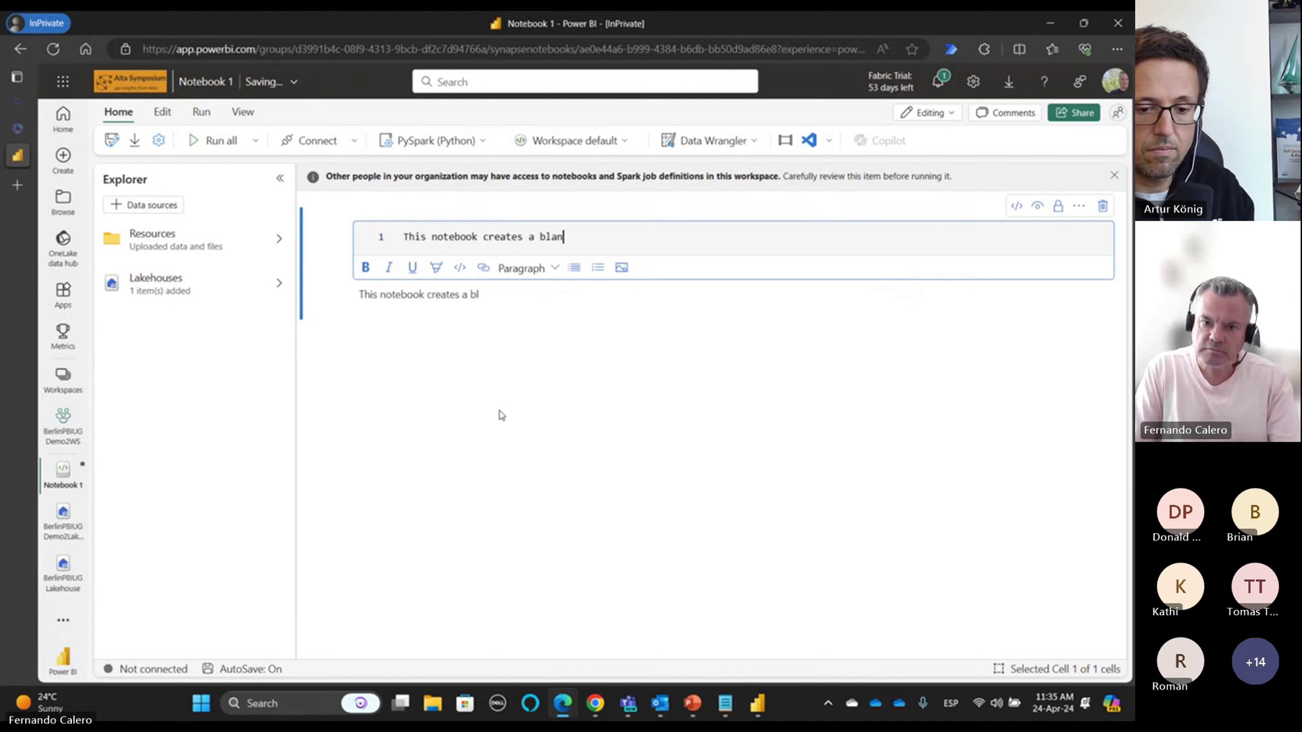
text(k table)
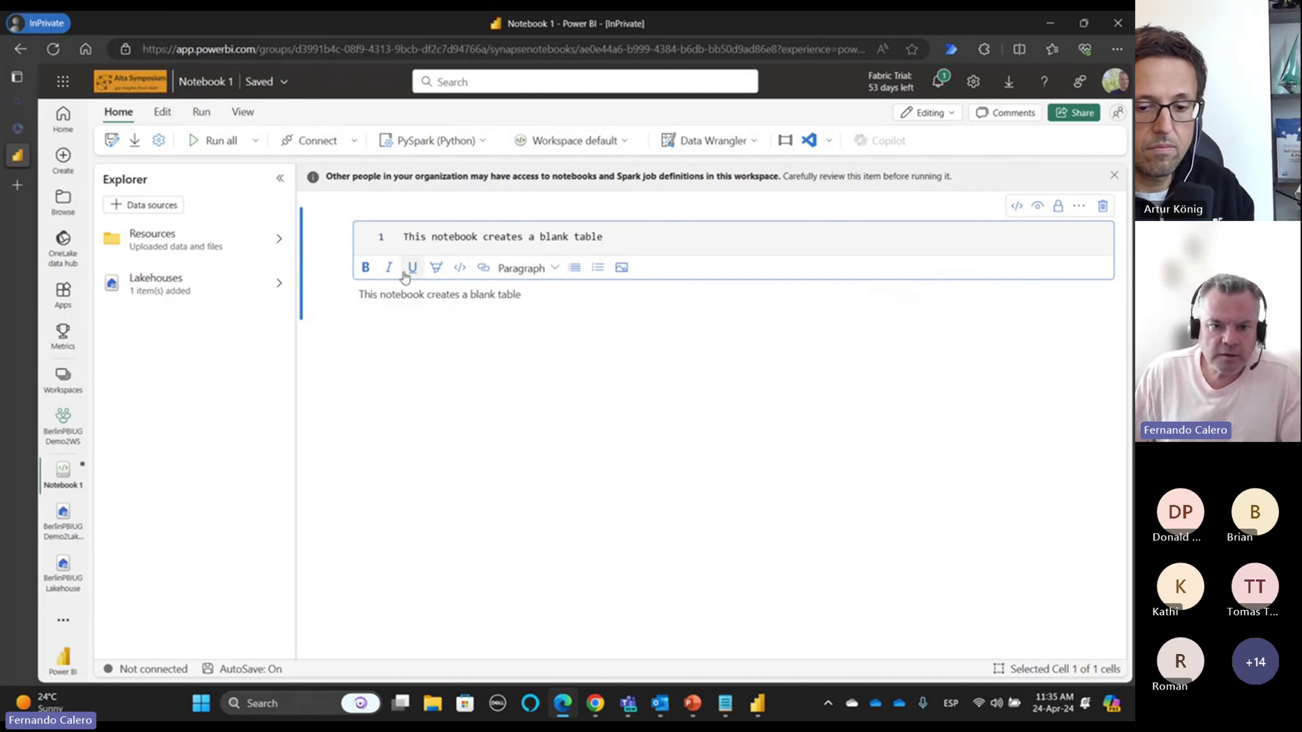
click(536, 269)
click(543, 294)
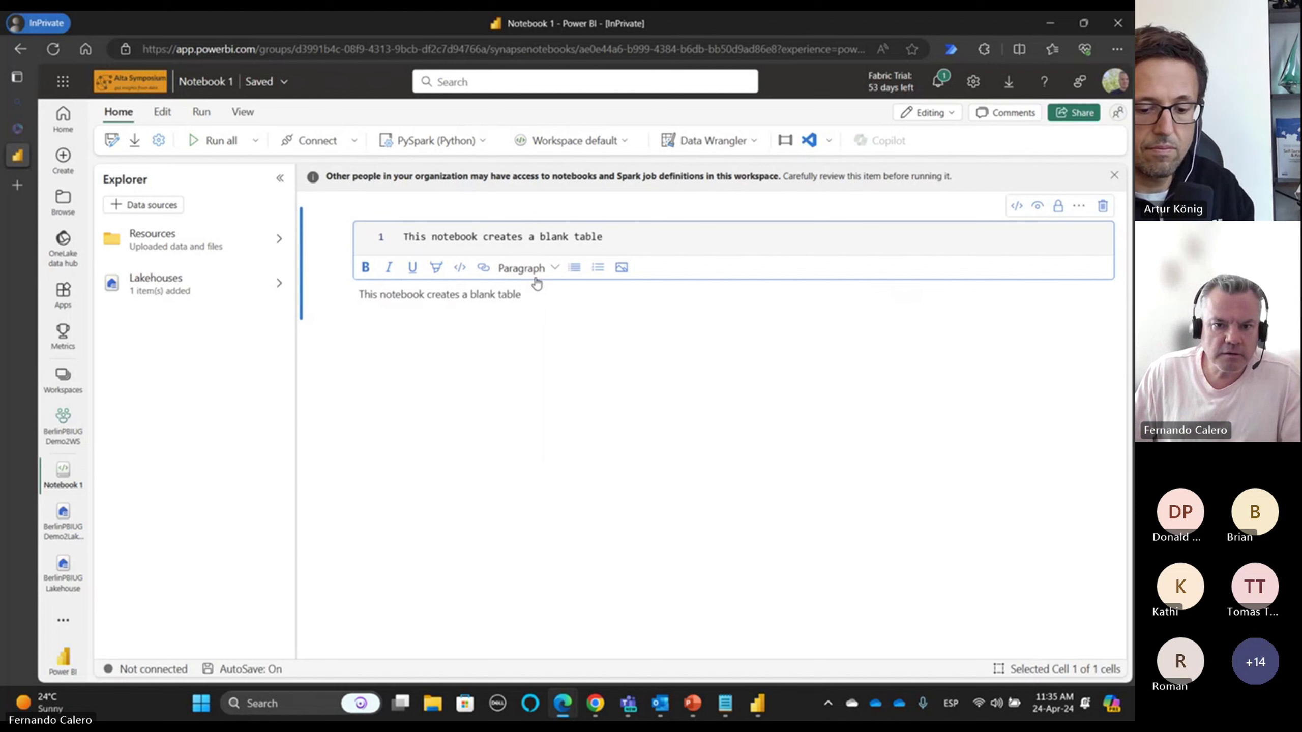
click(537, 267)
click(548, 315)
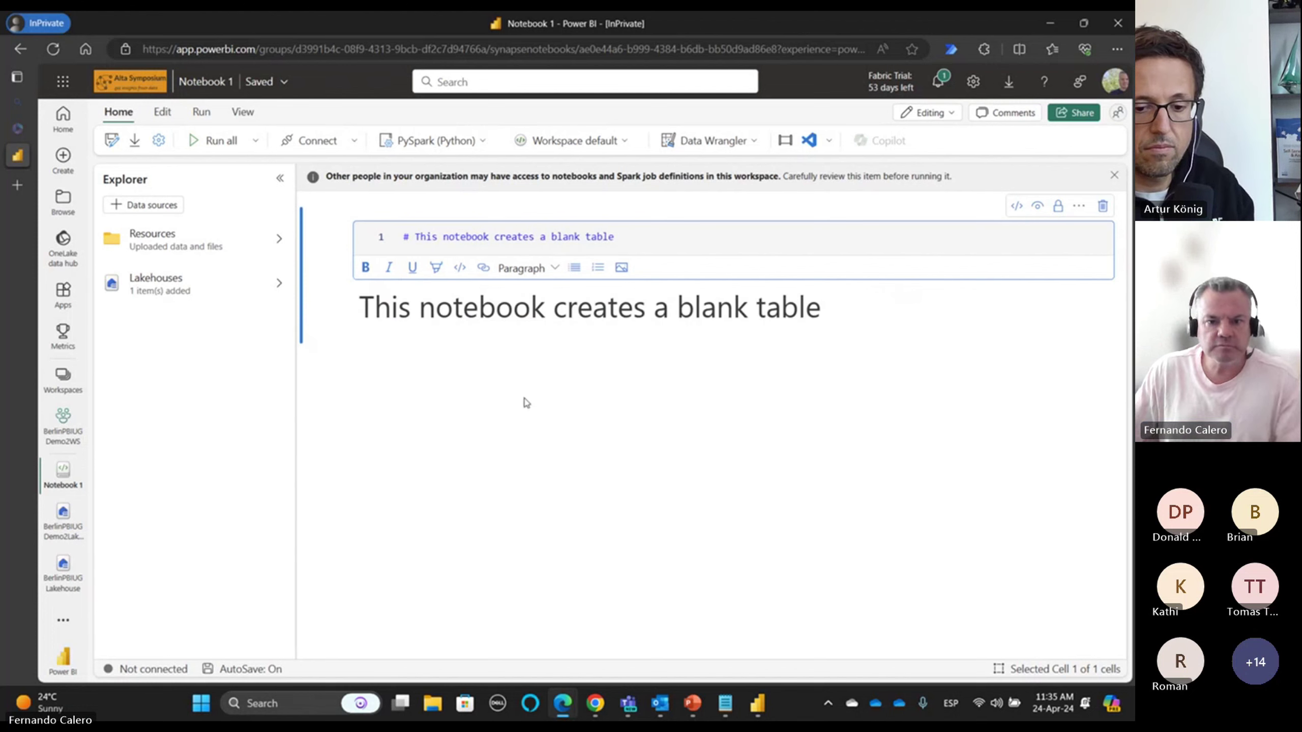
- Add a code cell containing the prepared PySpark code that saves an empty one-column DataFrame as Delta table "_Measures", and run it
click(380, 346)
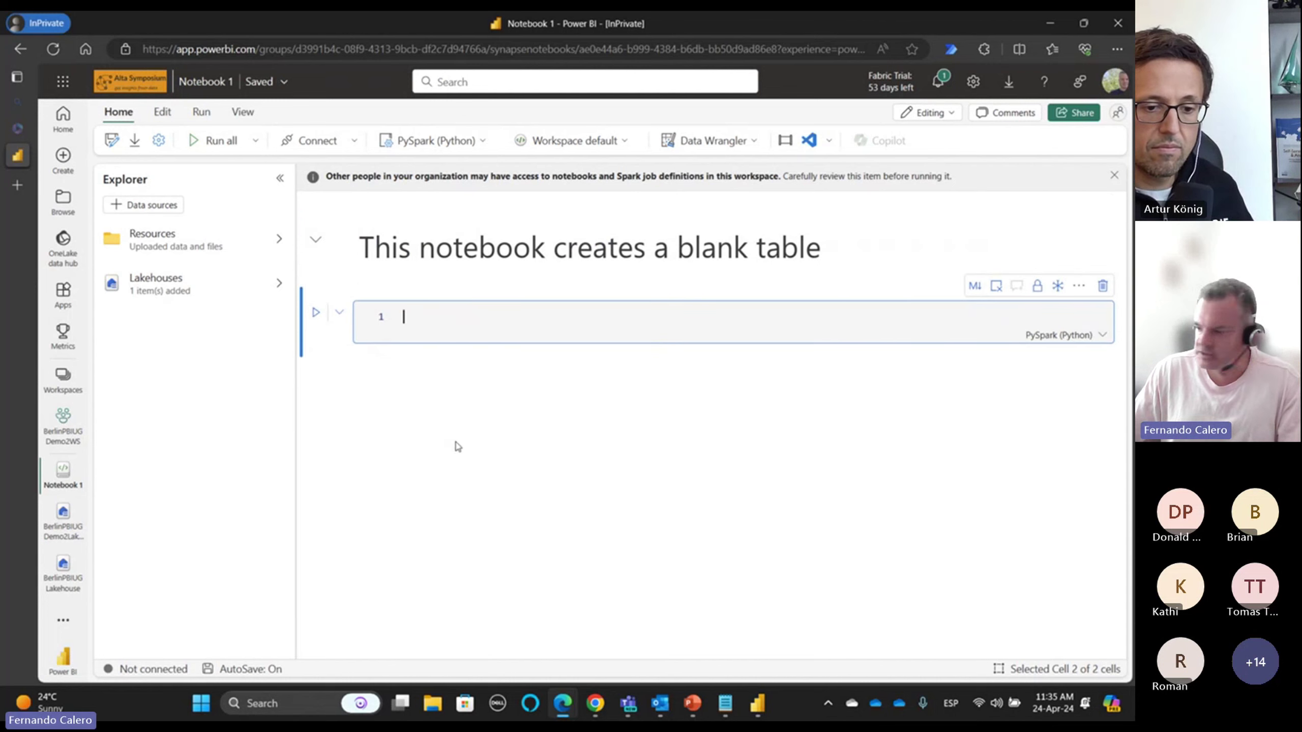
key(alt+Tab)
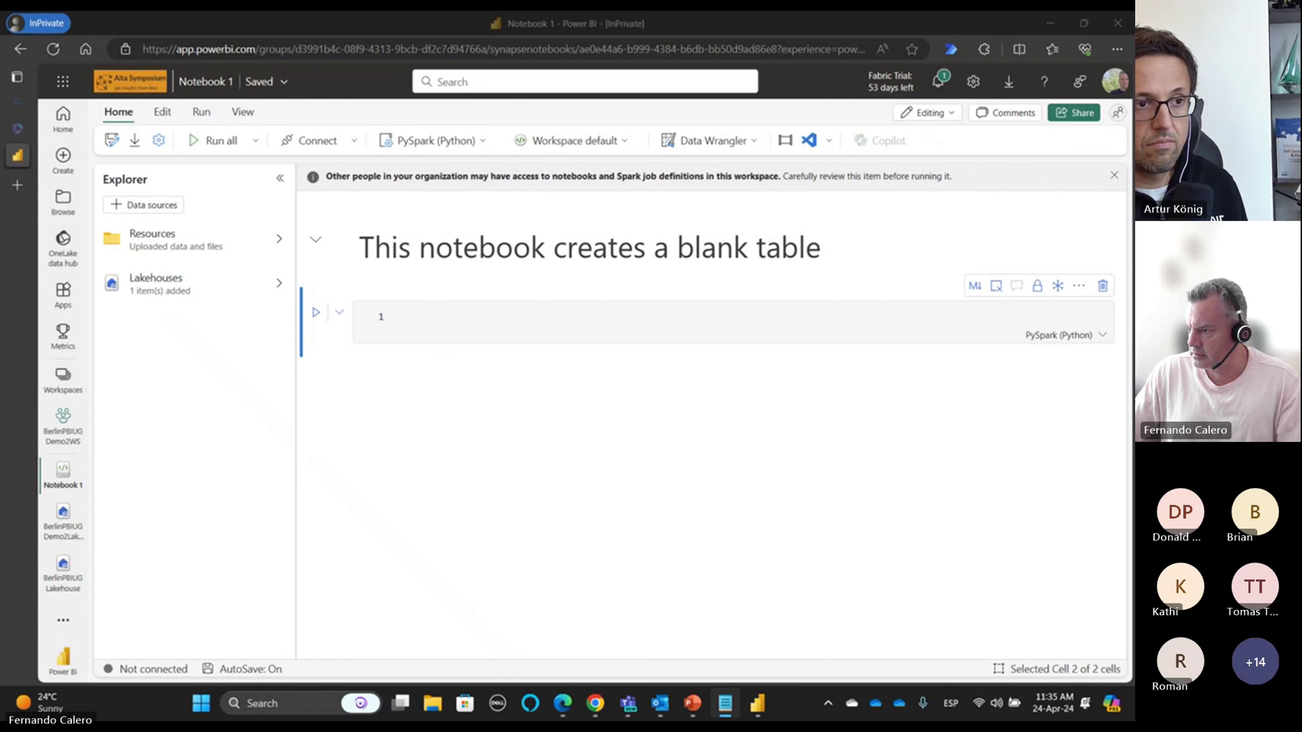
click(695, 703)
double_click(855, 25)
click(1194, 23)
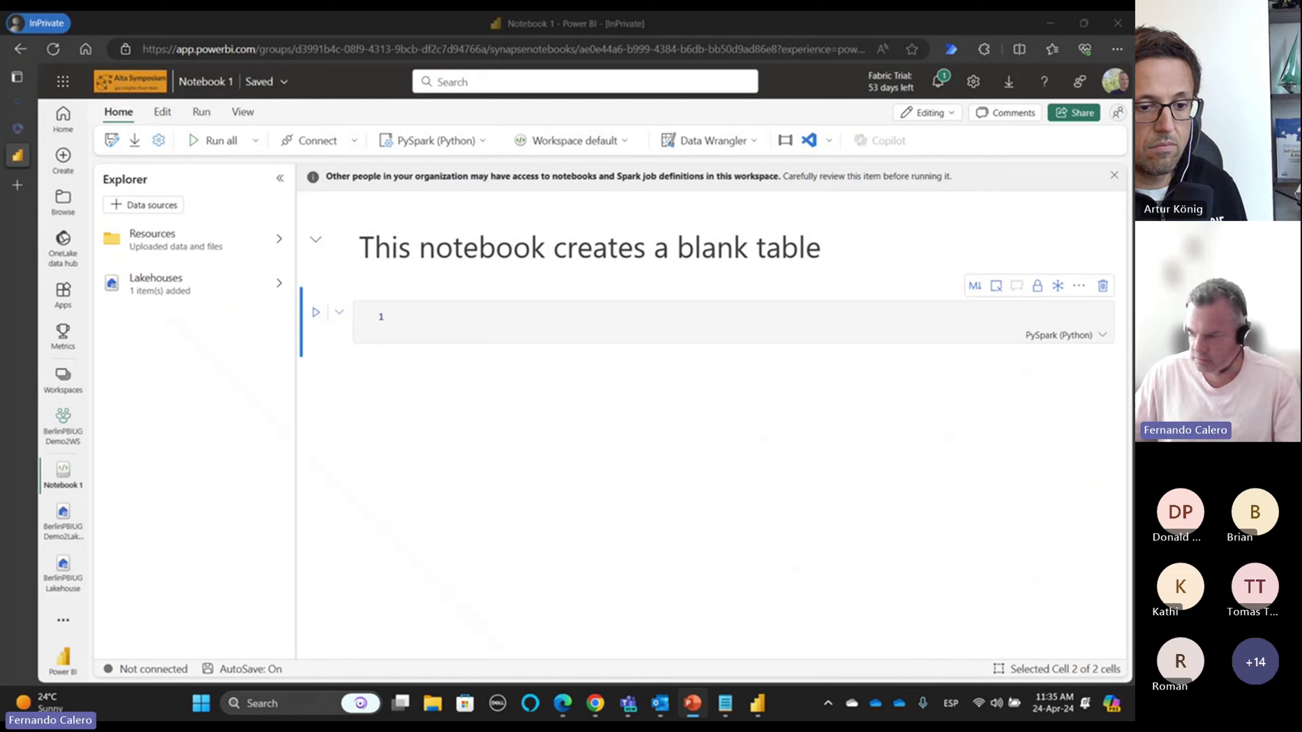
click(416, 317)
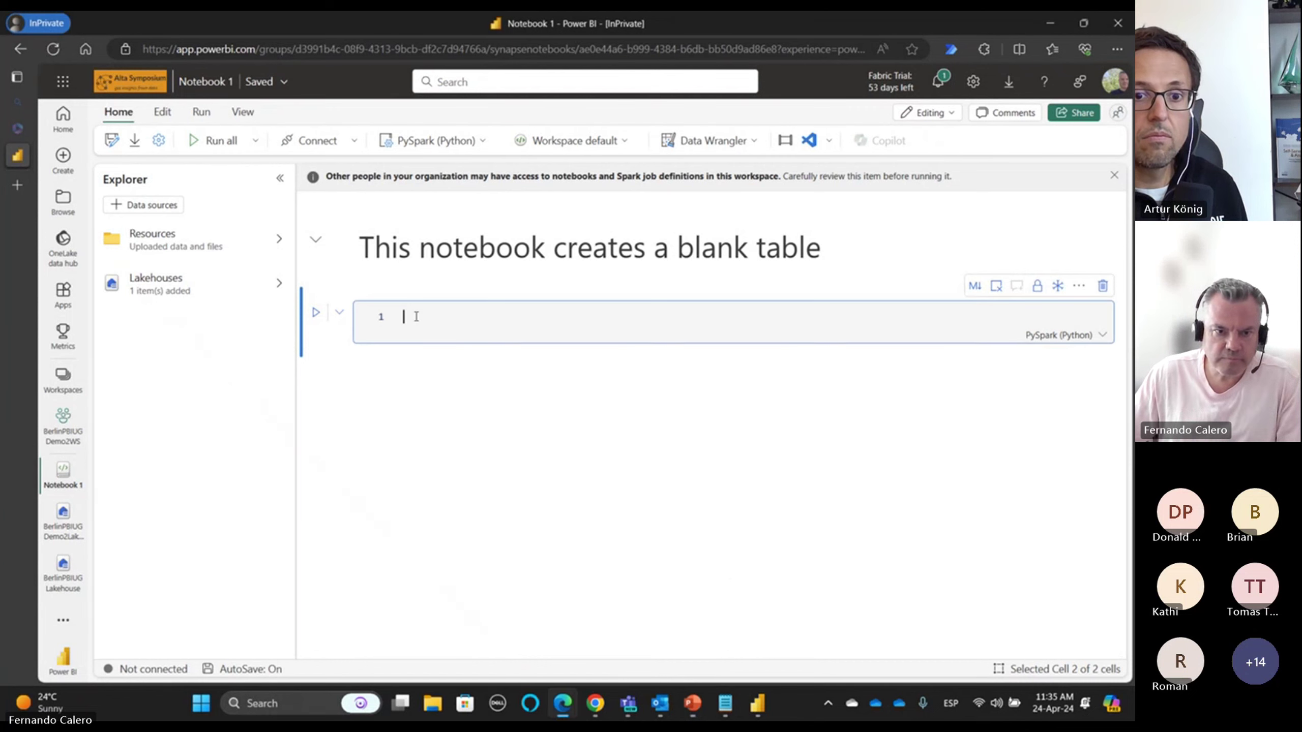
text(from pyspark.sql import SparkSession from pyspark.sql.types import StructType, StructField, StringType spark = SparkSession.builder.appName("BlankTable").getOrCreate() schema = StructType([     StructField("column1", StringType(), True) ]) empty_df = spark.createDataFrame([], schema=schema) # save as Delta table empty_df.write.mode("overwrite").format("delta").saveAsTable("_Measures"))
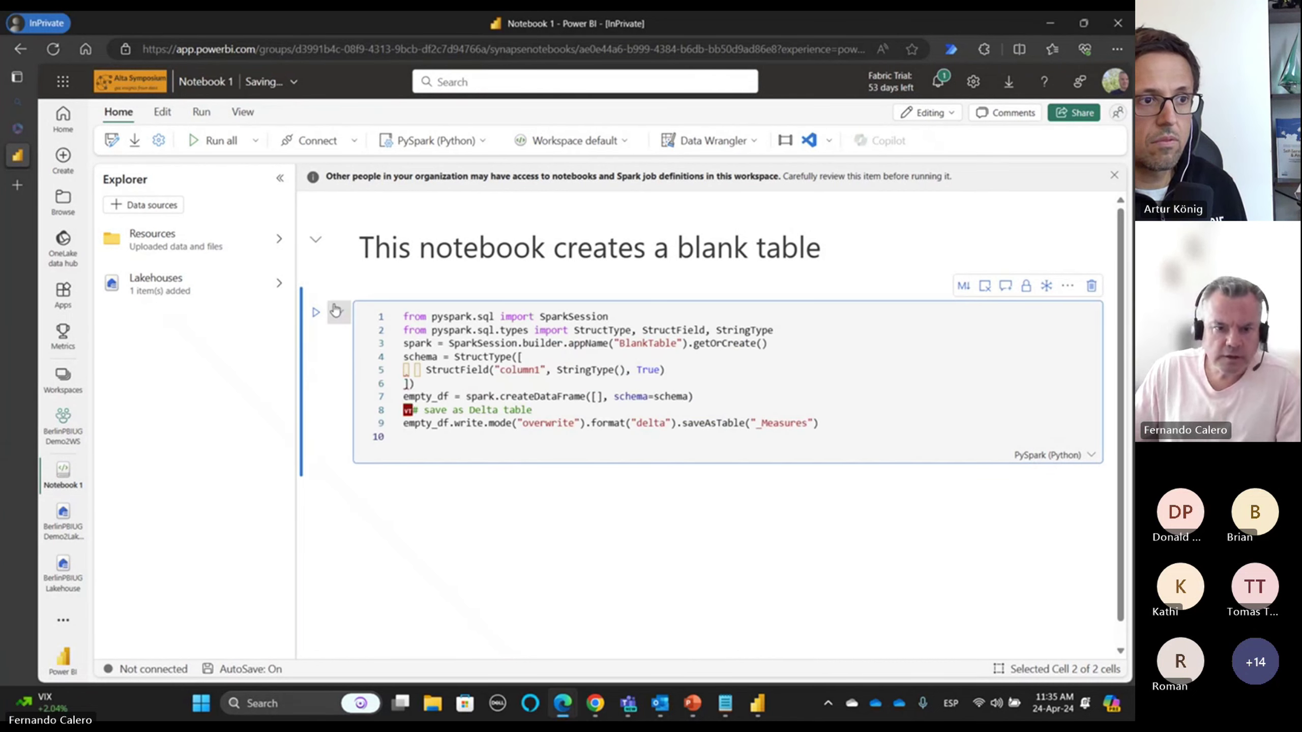
click(316, 312)
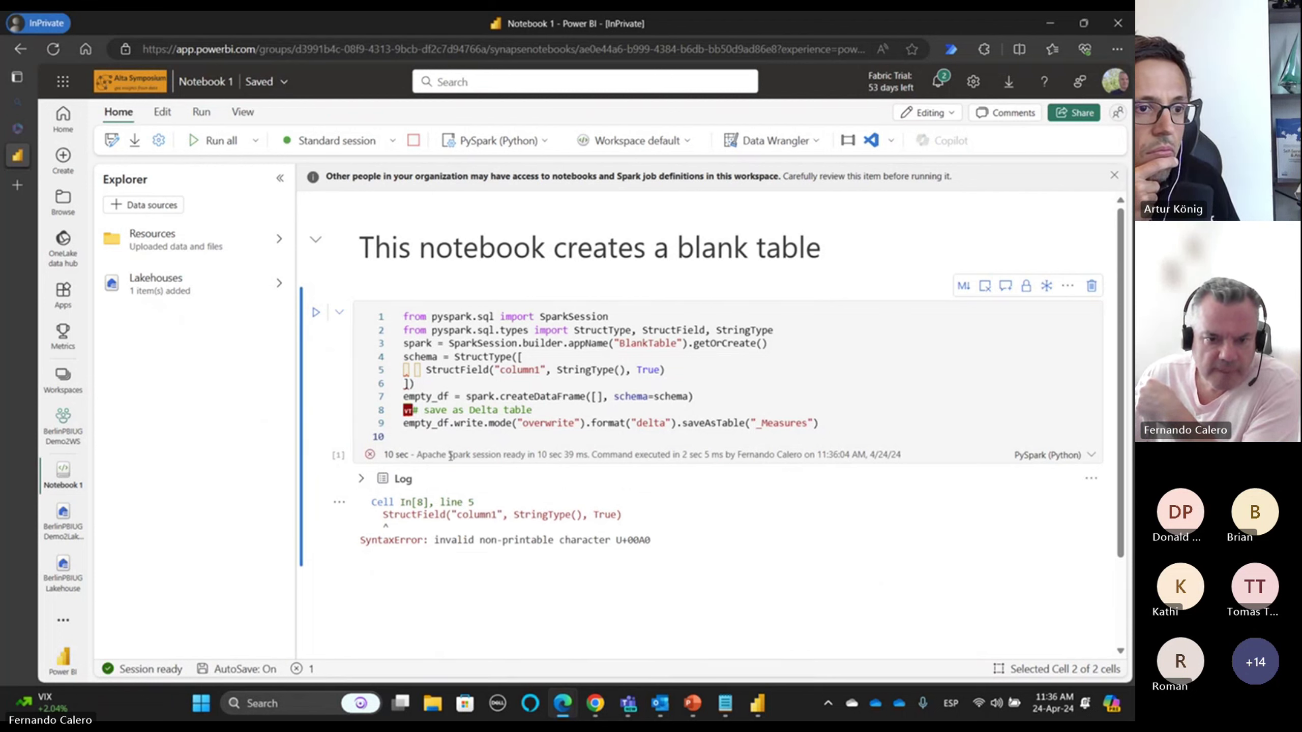
- Delete the stray character before the "# save as Delta table" comment on line 8 of the code cell
drag(424, 410, 476, 418)
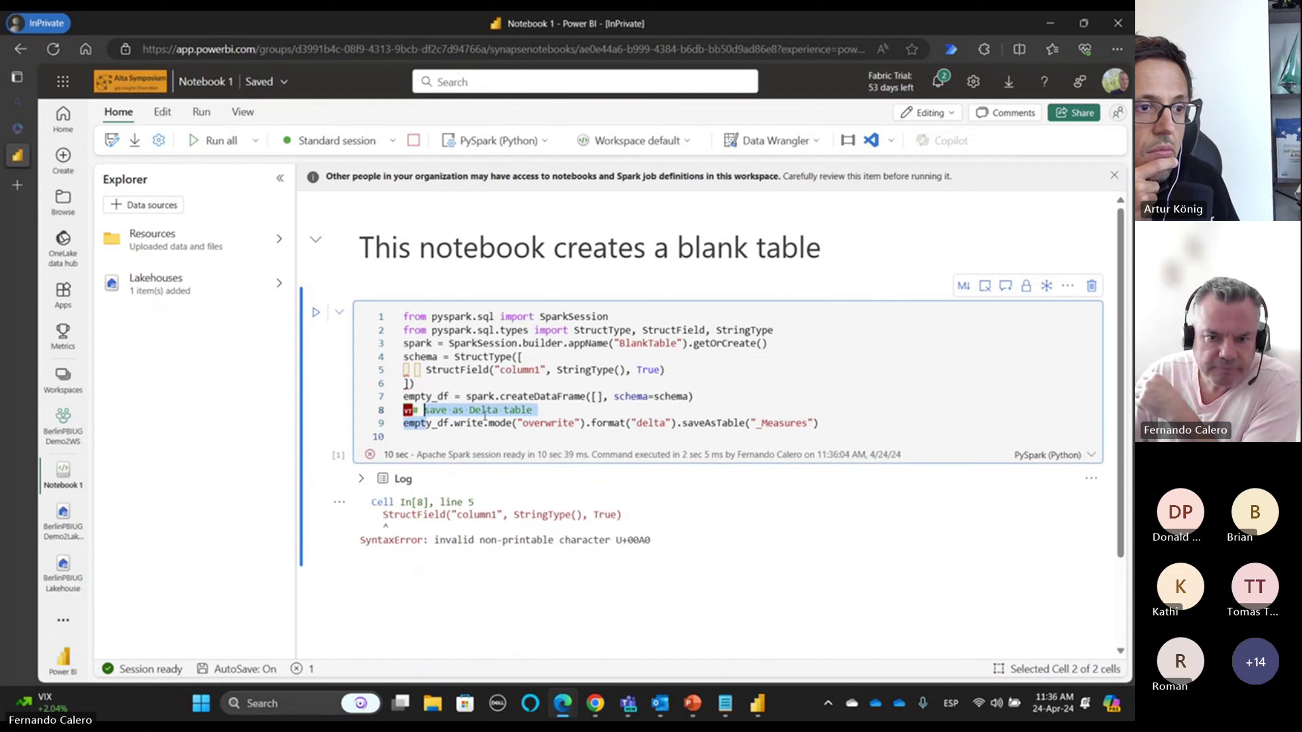
click(484, 417)
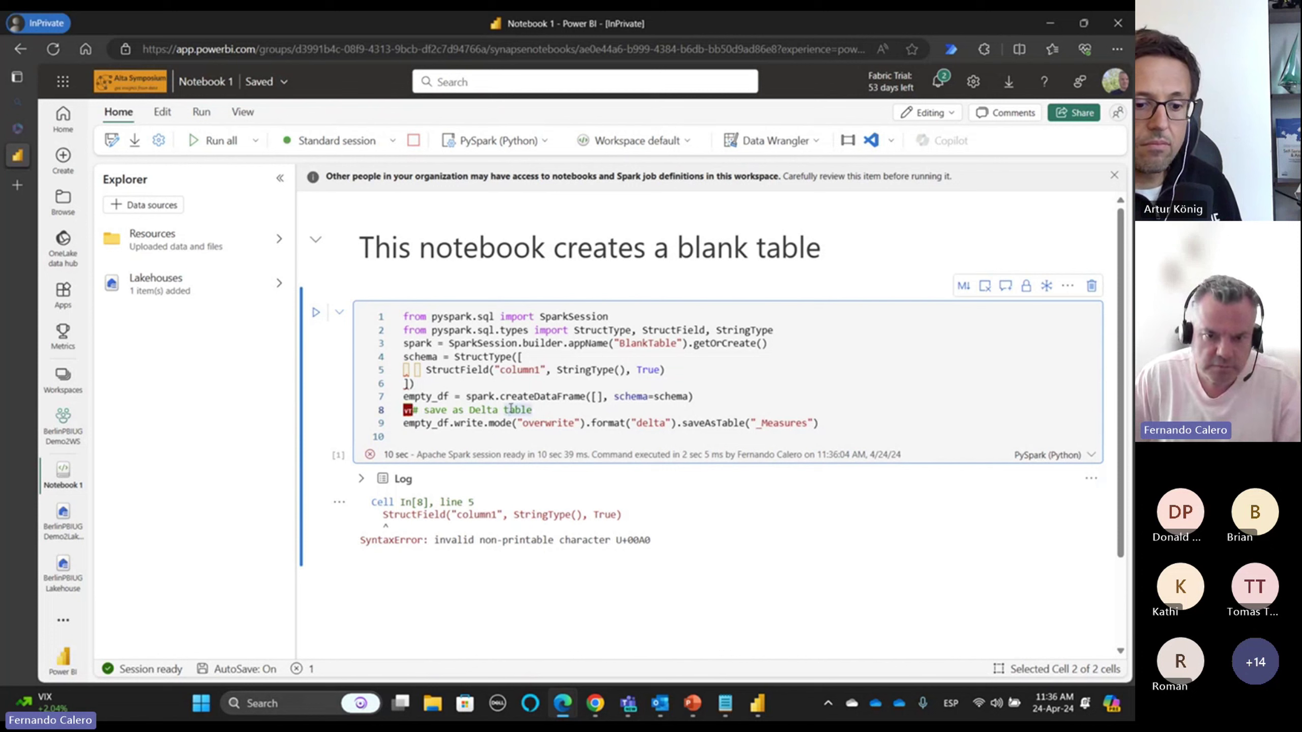
key(Delete)
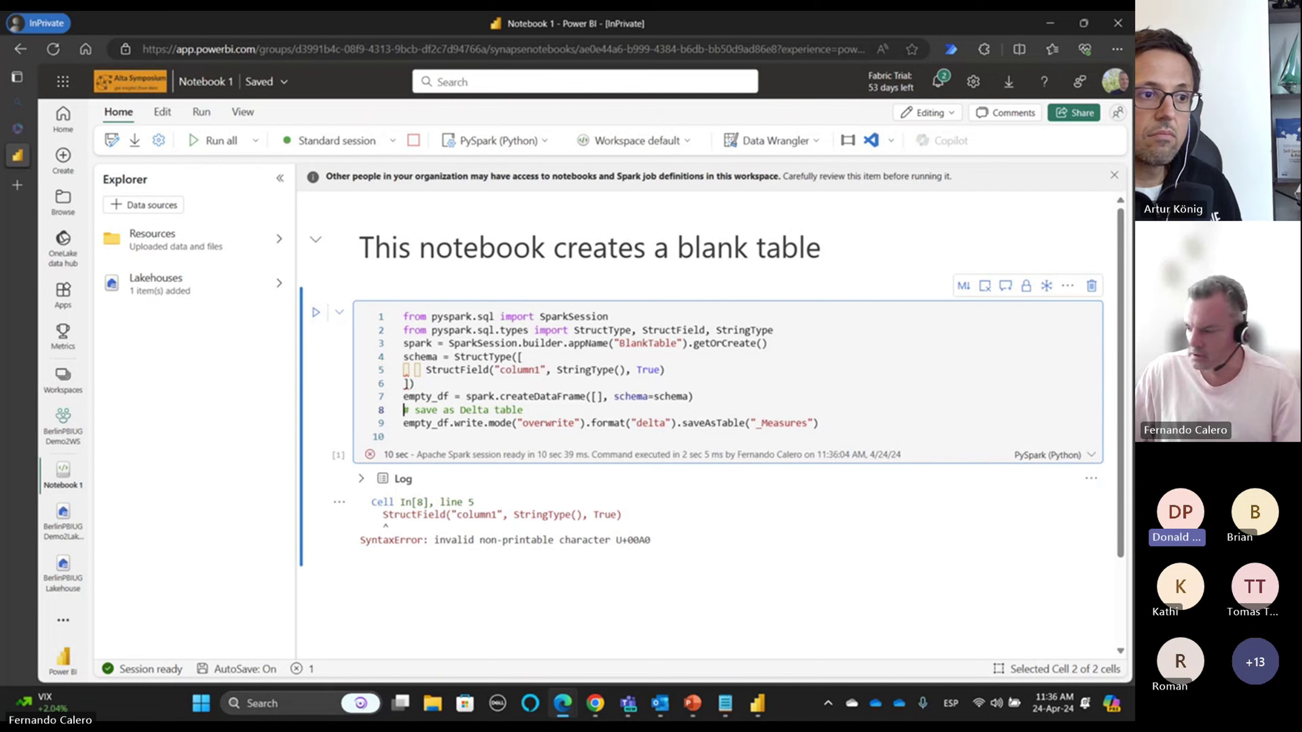
- Replace all of the code cell's contents with a fresh paste of the prepared PySpark code for the "_Measures" table
key(alt+Tab)
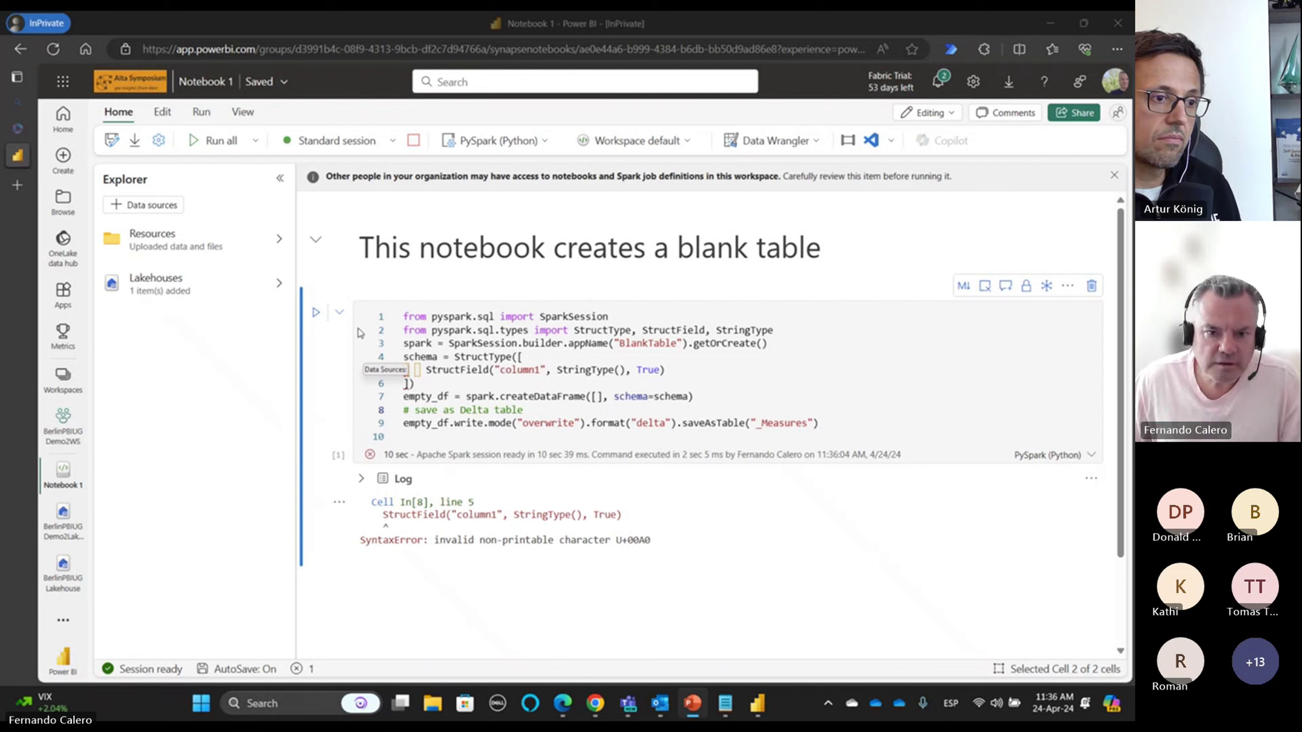
drag(401, 320, 820, 424)
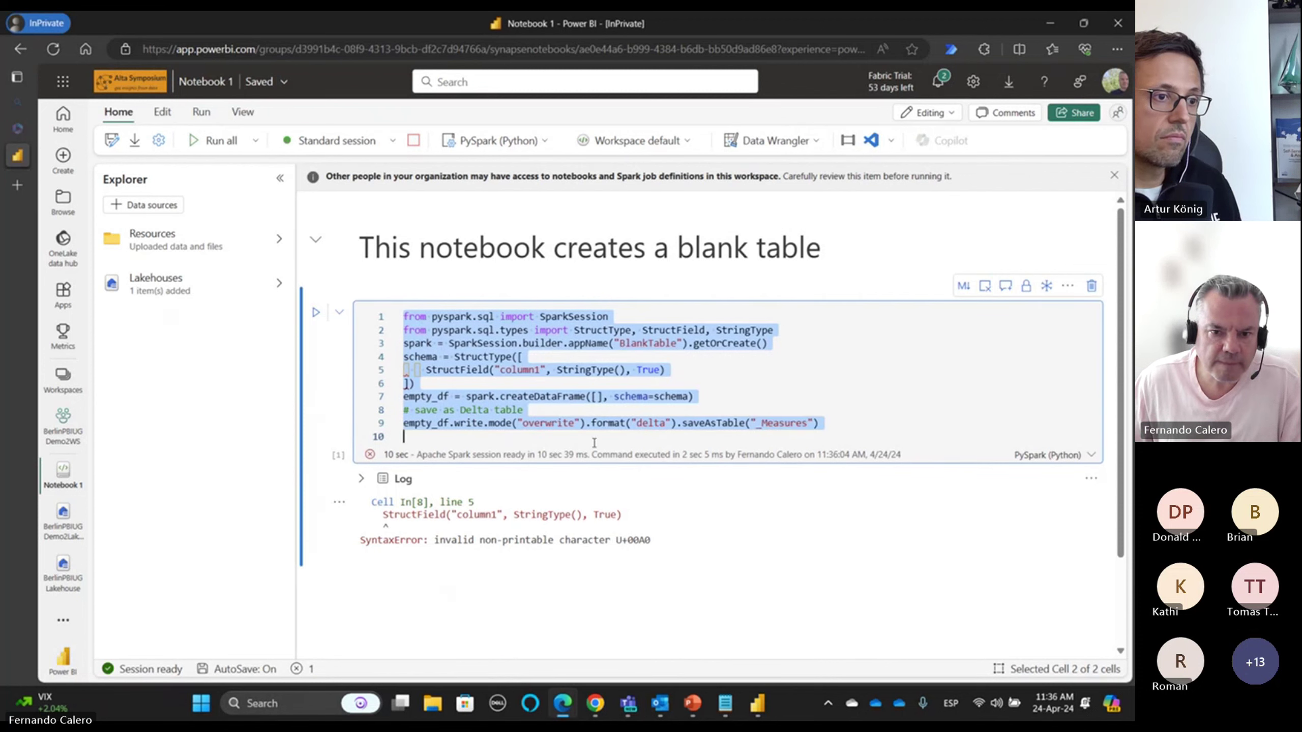
drag(403, 410, 827, 419)
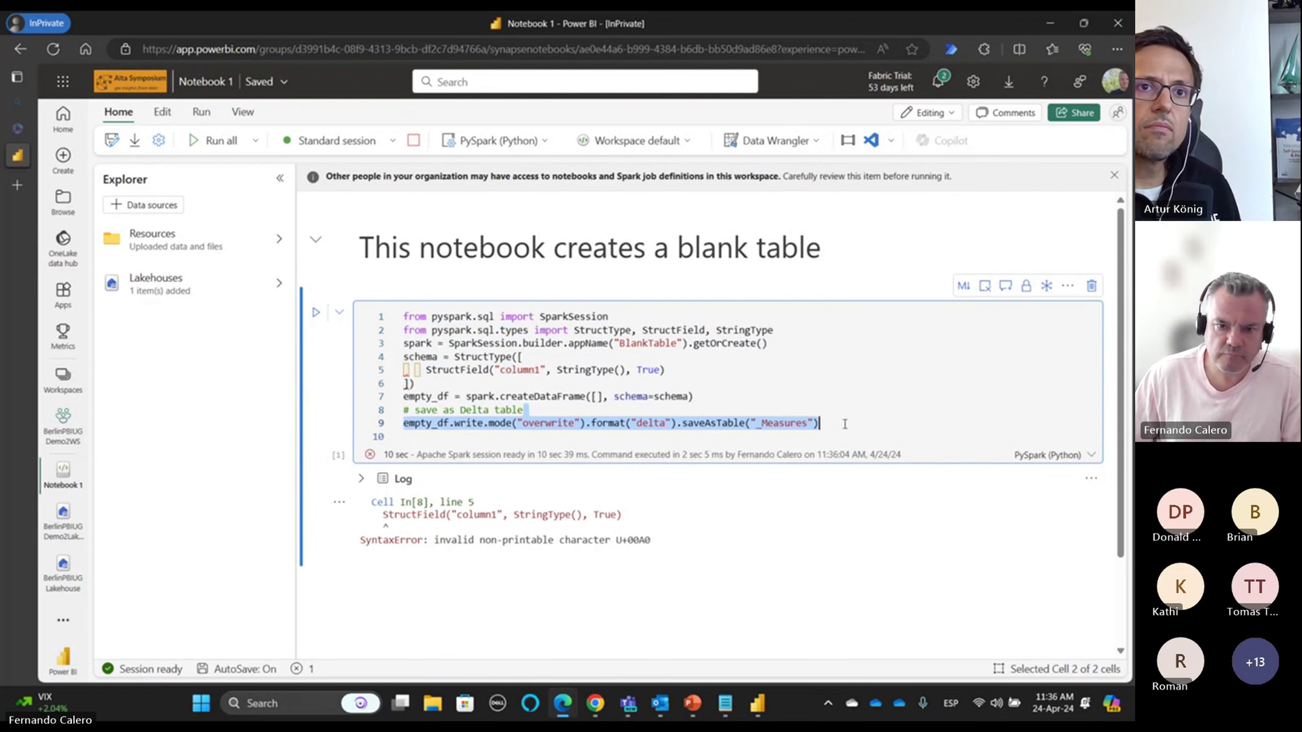
click(845, 424)
key(shift+Up)
key(shift+Up)
key(shift+Up)
key(shift+Up)
key(shift+Up)
key(shift+Up)
key(shift+Up)
key(shift+Up)
key(shift+Home)
key(ctrl+c)
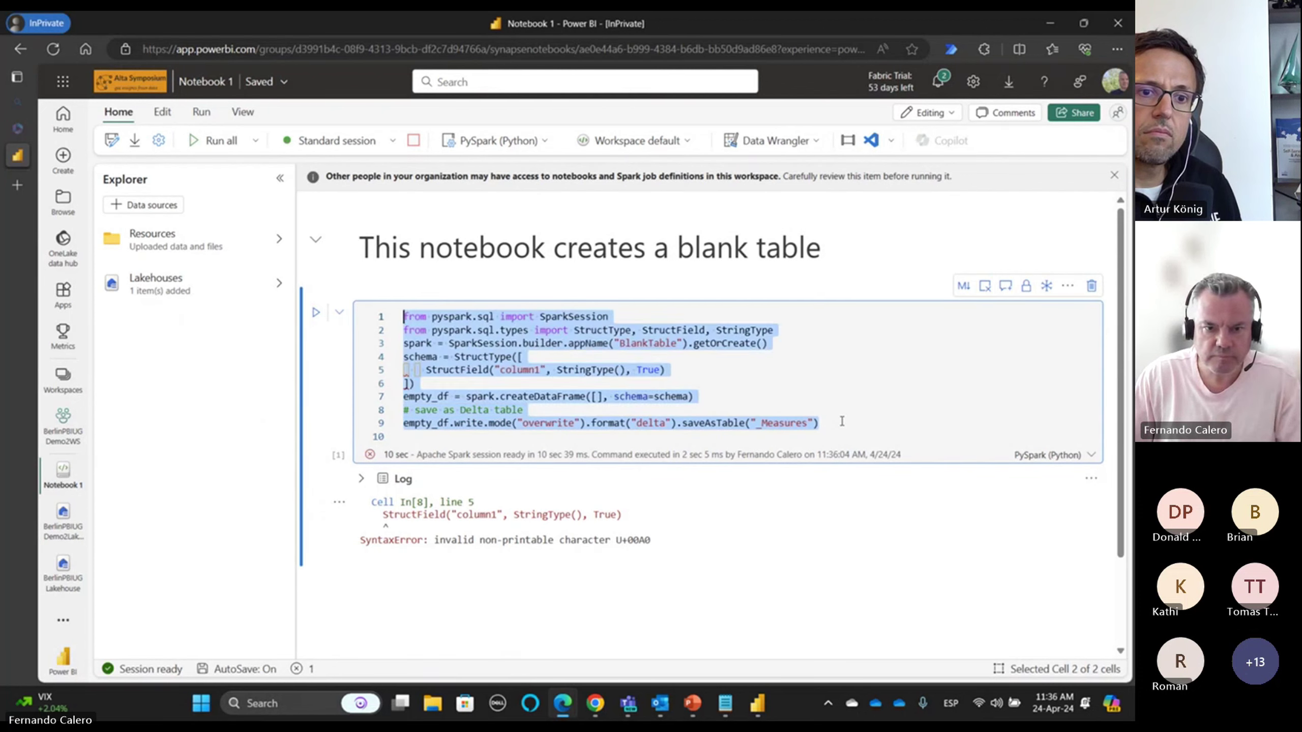
key(BackSpace)
key(ctrl+v)
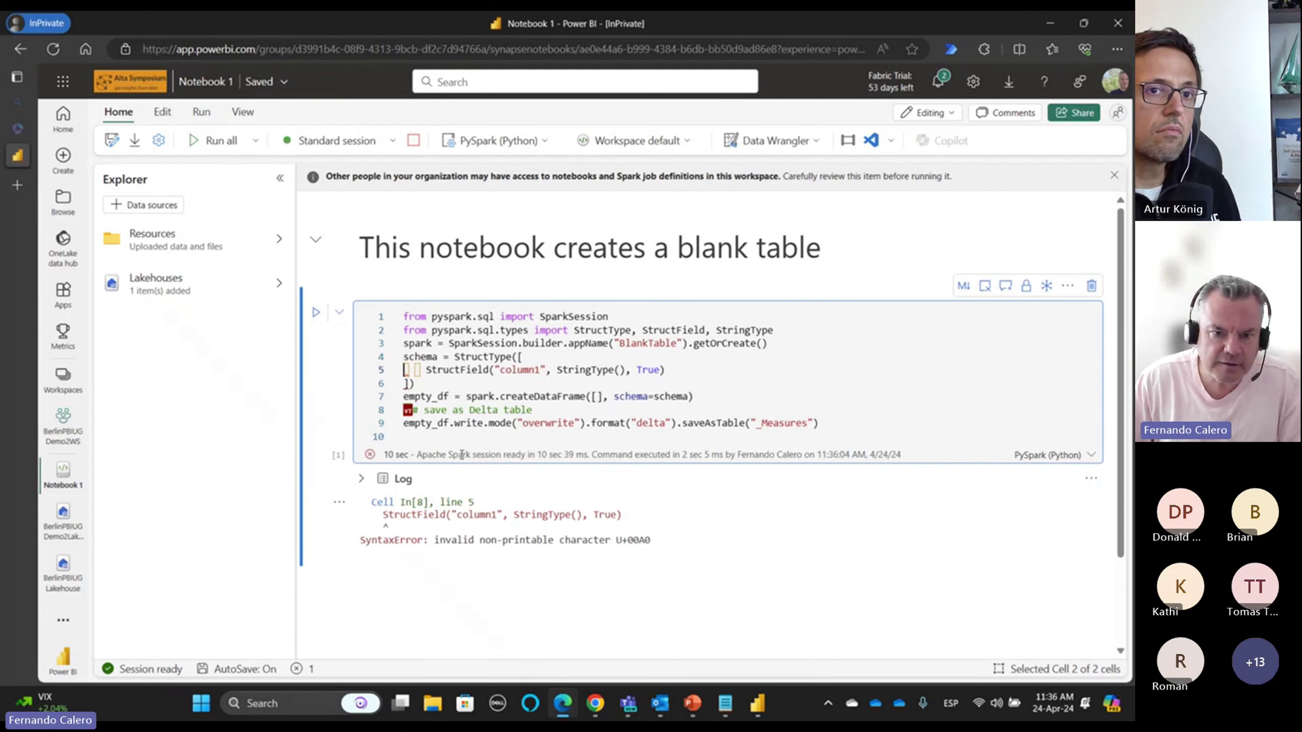
- Replace the invalid indentation before StructField on line 5 with a tab, remove the stray character before the line 8 comment, and run the cell
key(Delete)
key(Delete)
key(Delete)
key(Delete)
key(Tab)
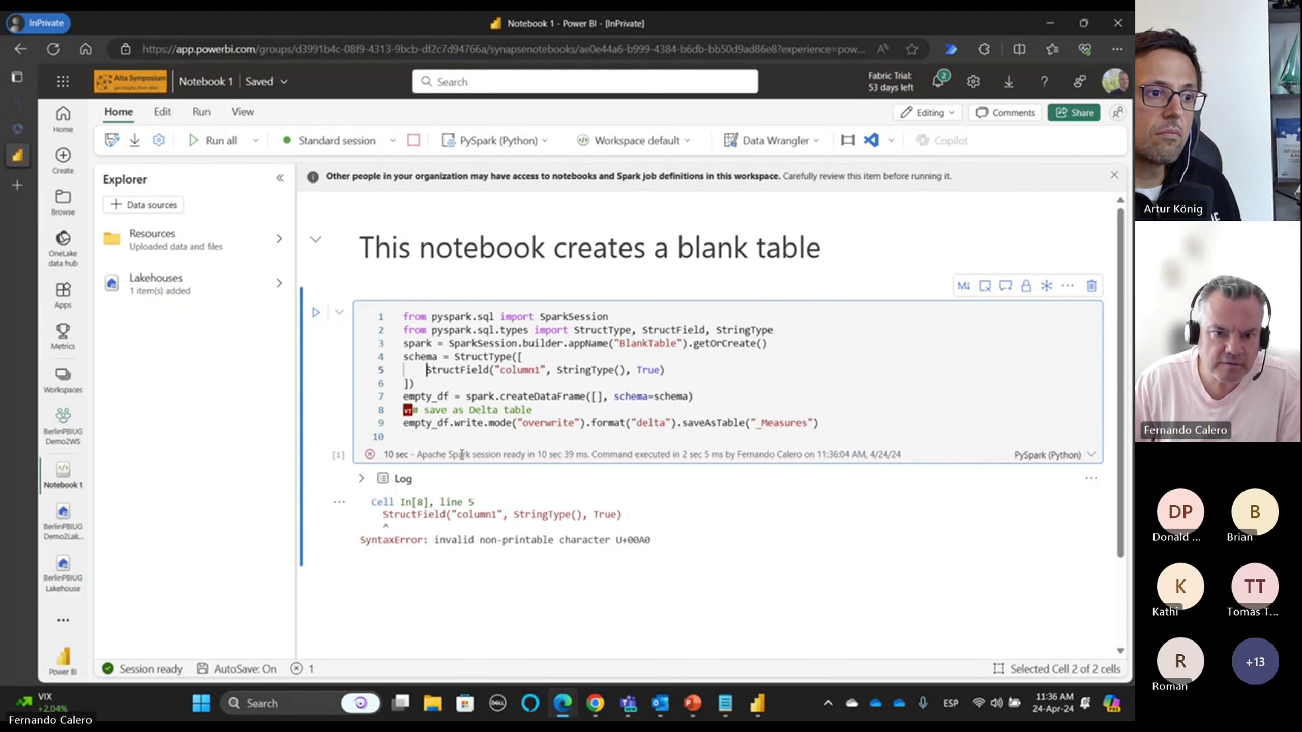
key(Down)
key(Home)
key(Delete)
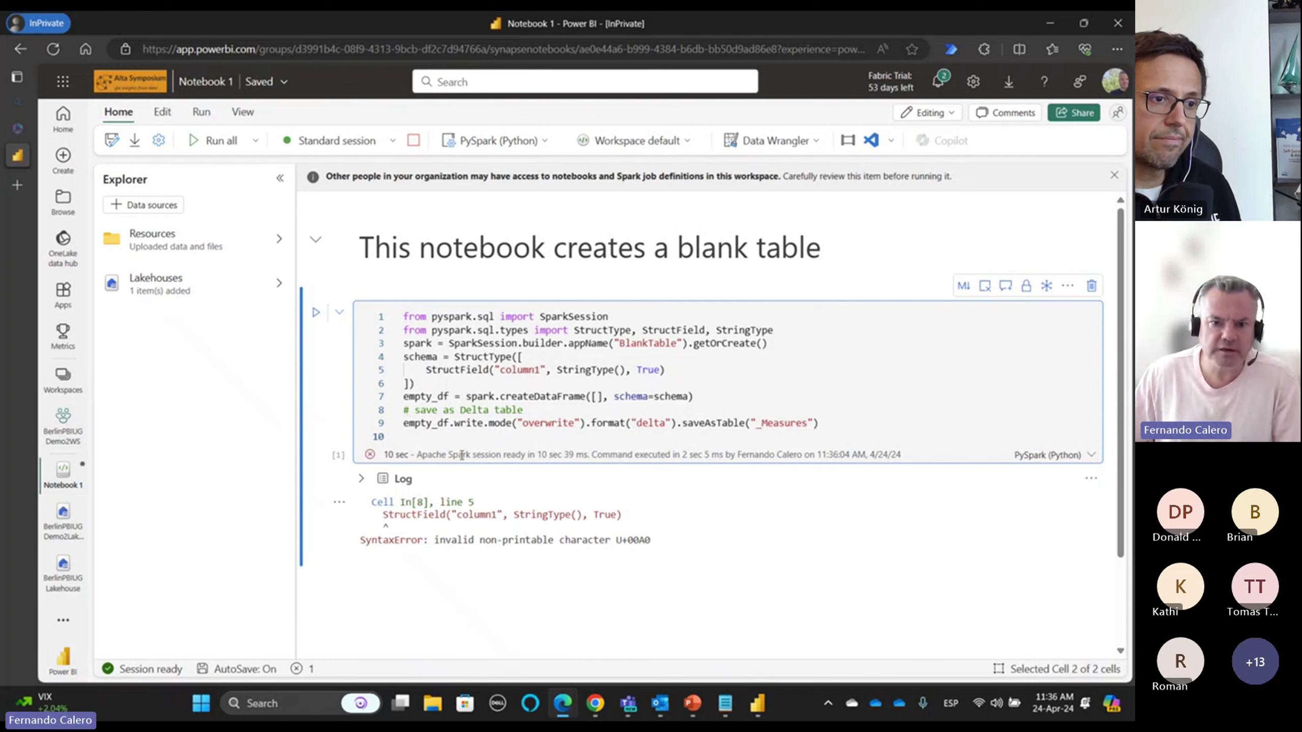
click(322, 313)
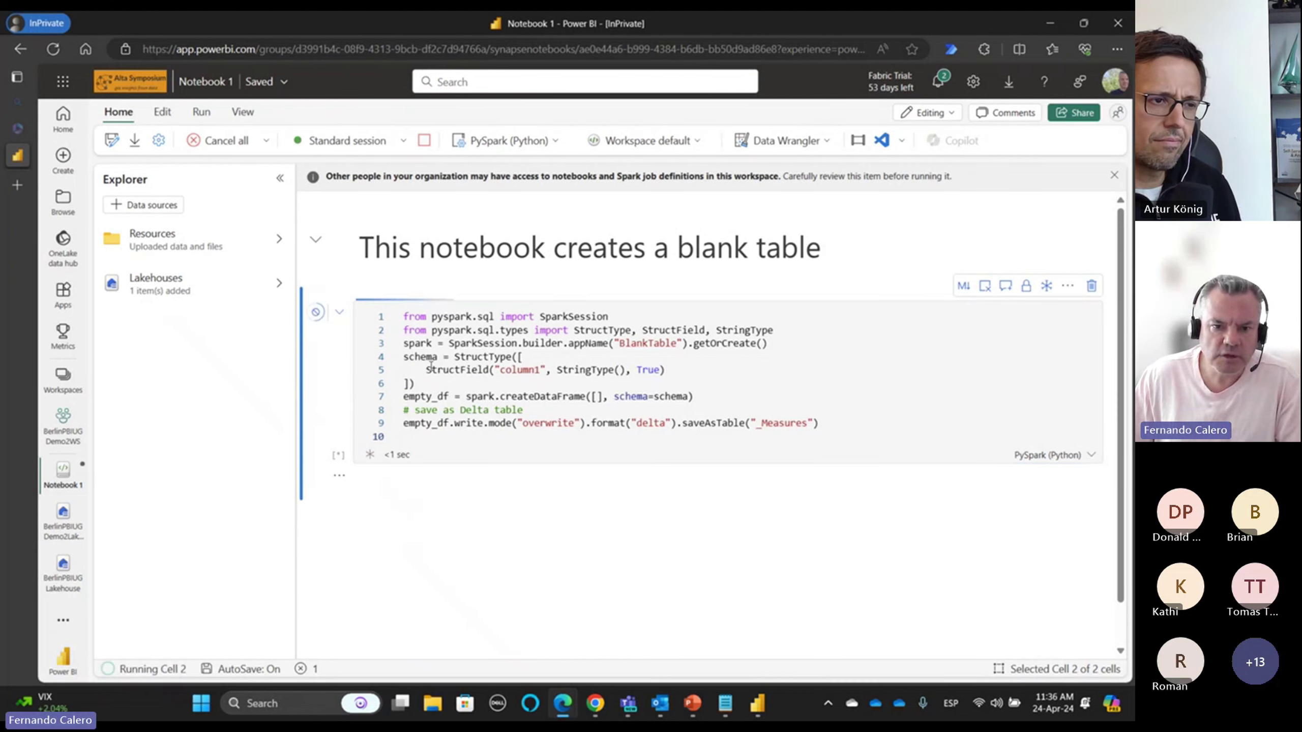
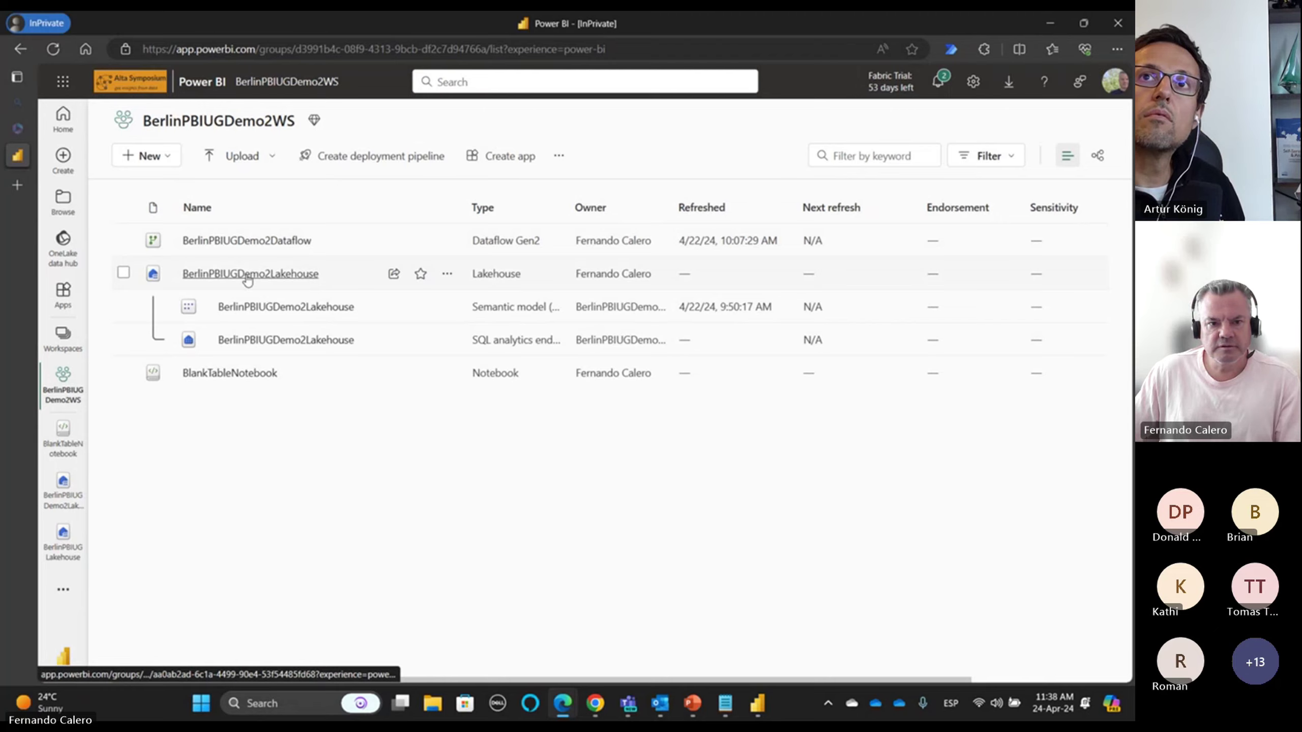
- Open BerlinPBIUGDemo2Lakehouse and create a semantic model named "BerlinPBIUGModel" in BerlinPBIUGDemo2WS containing all tables
click(247, 276)
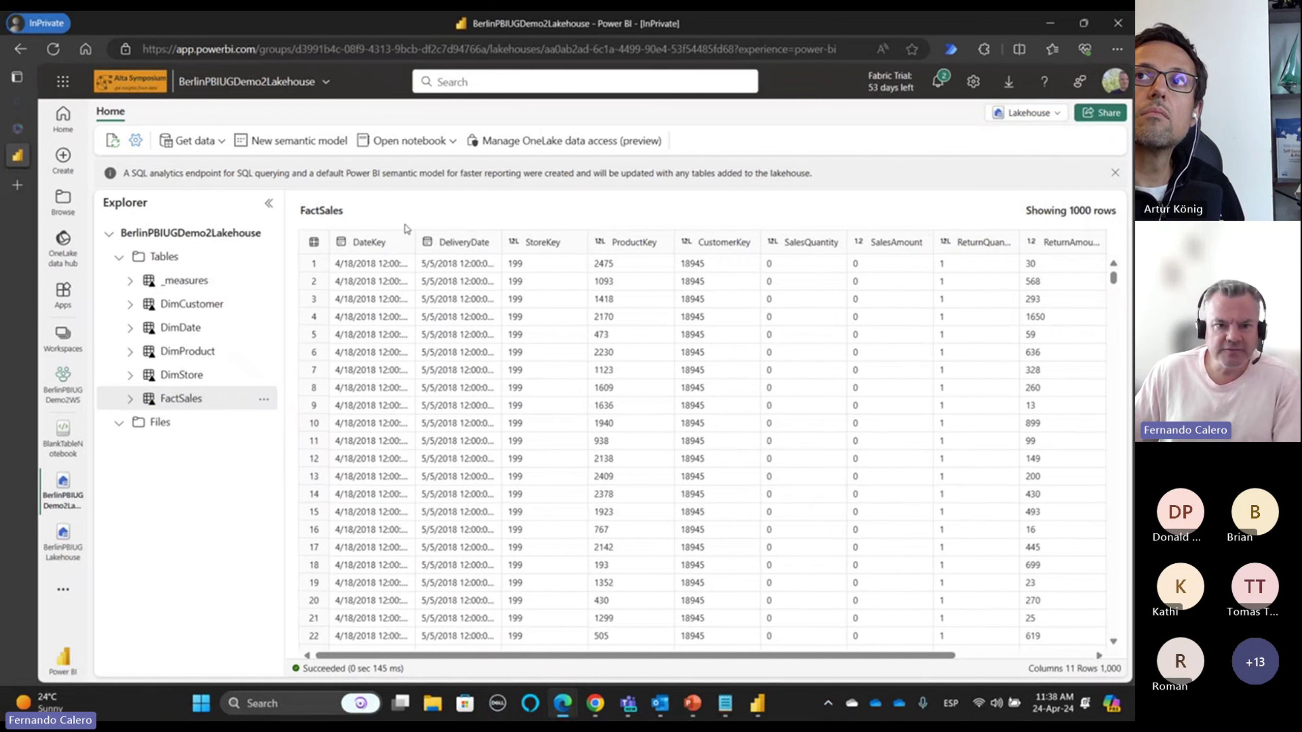
click(285, 141)
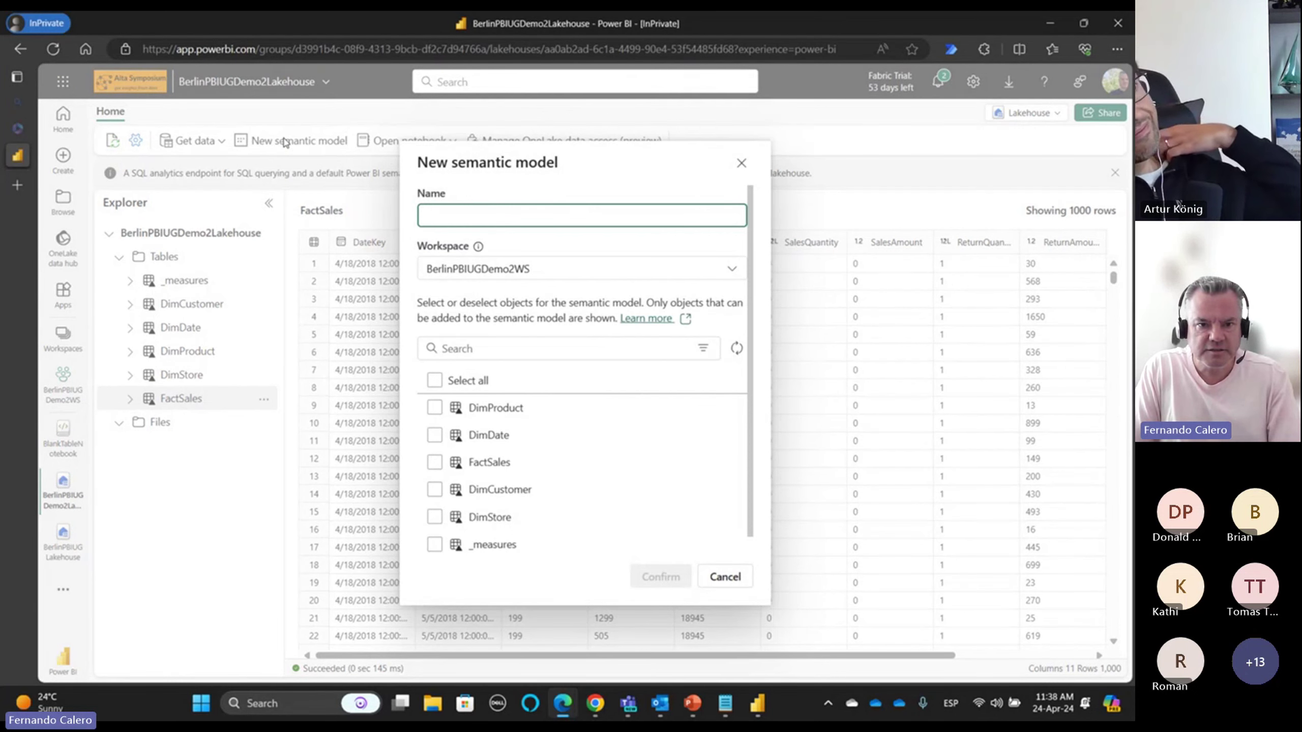
text(BerlinPBIUG)
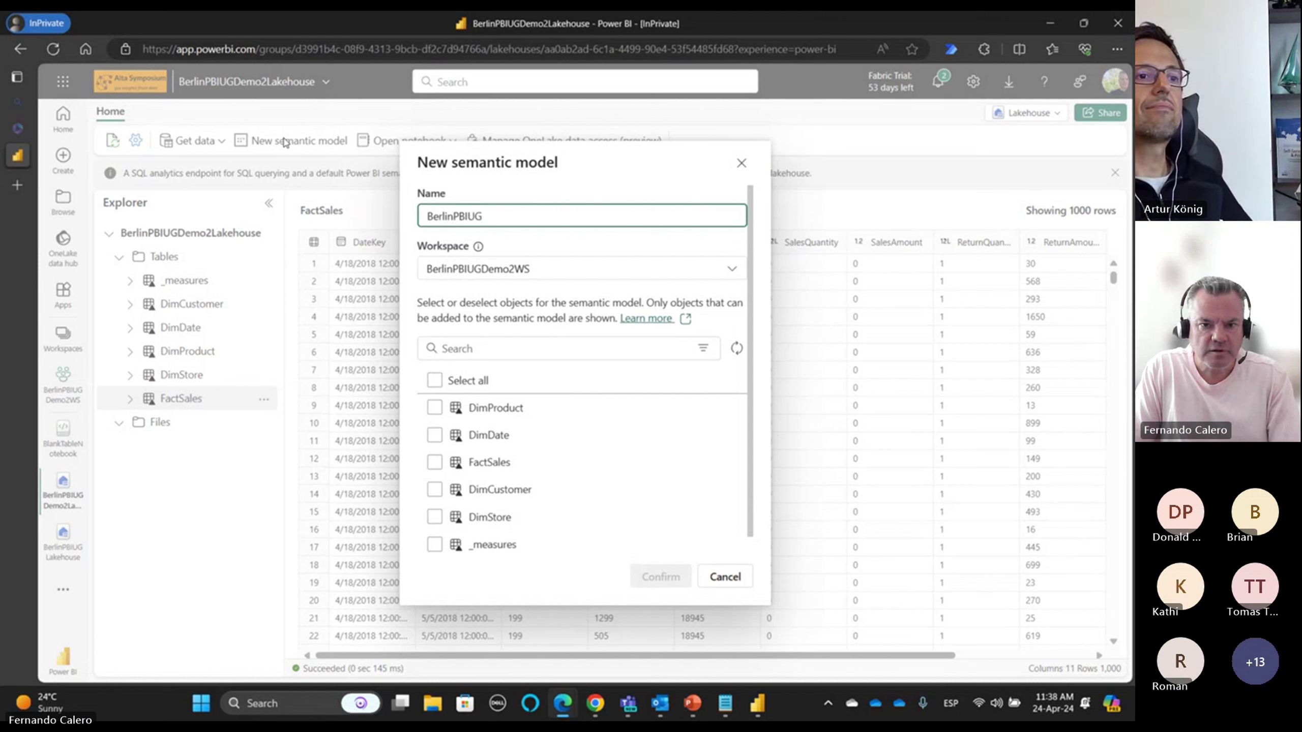
text(Model)
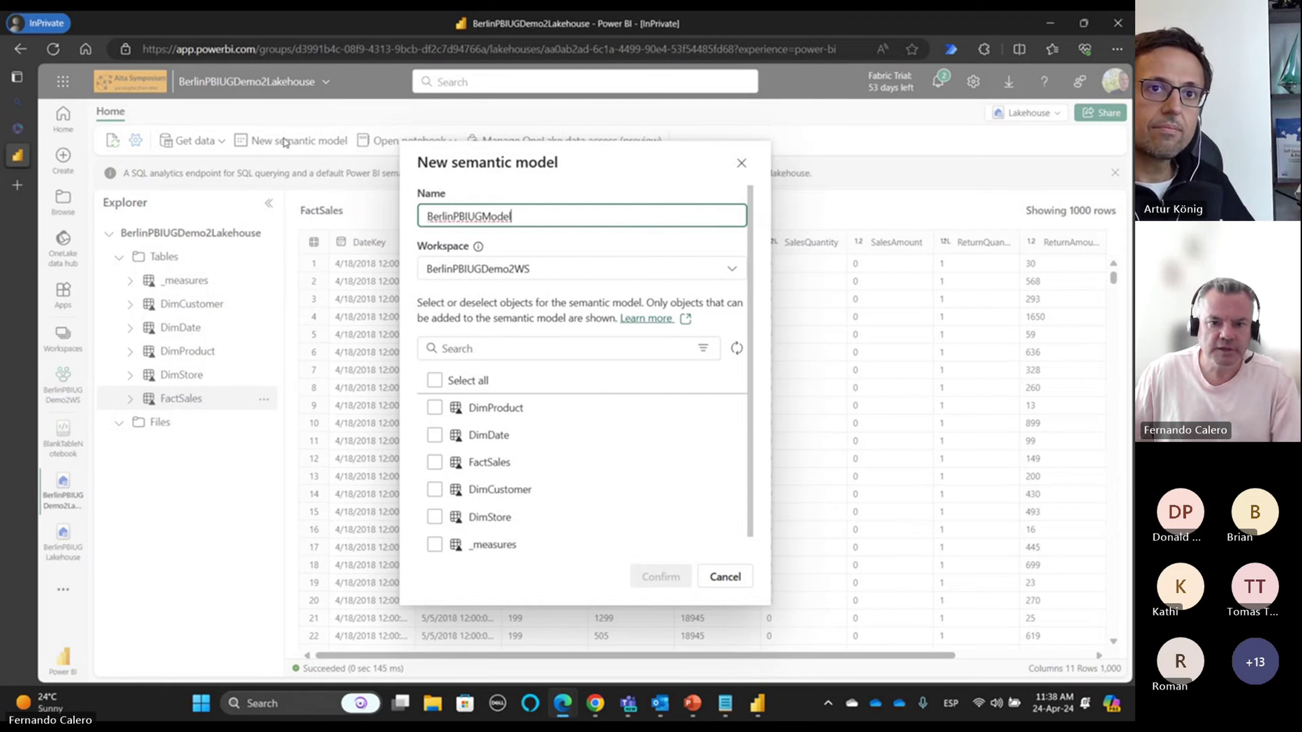
click(435, 380)
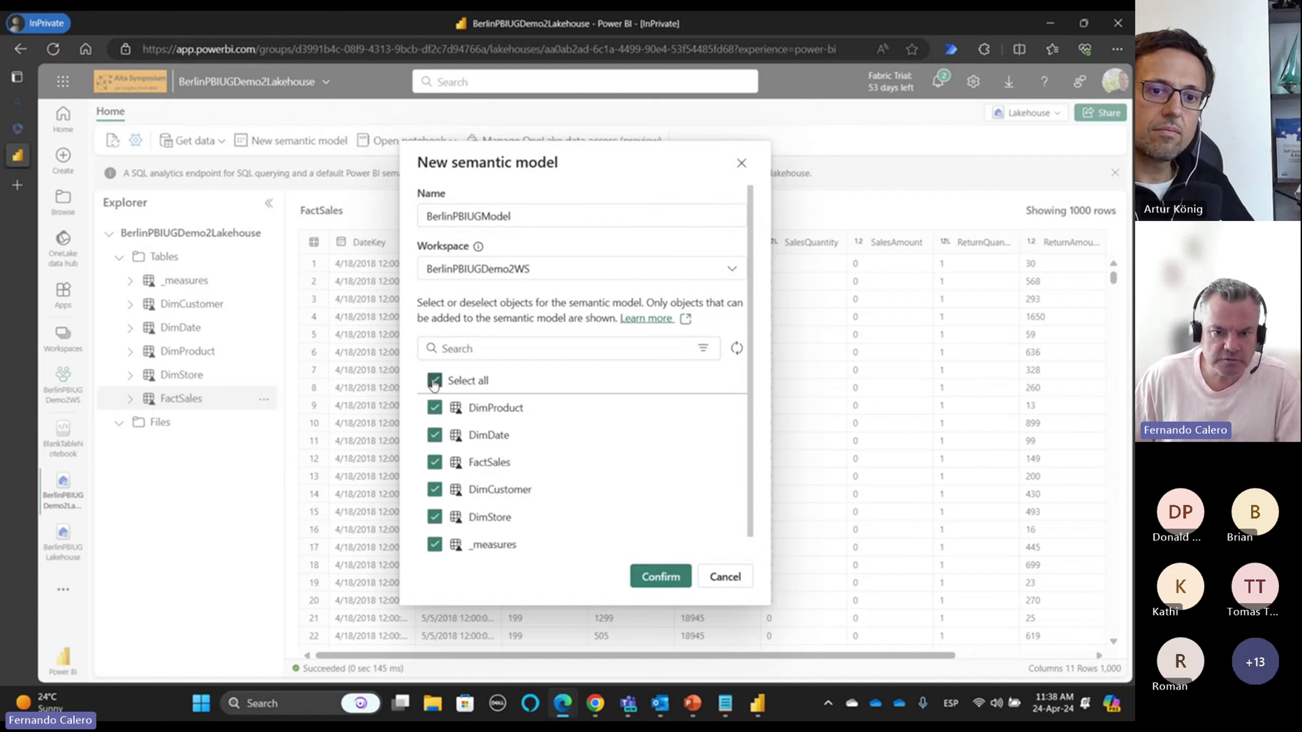
click(661, 577)
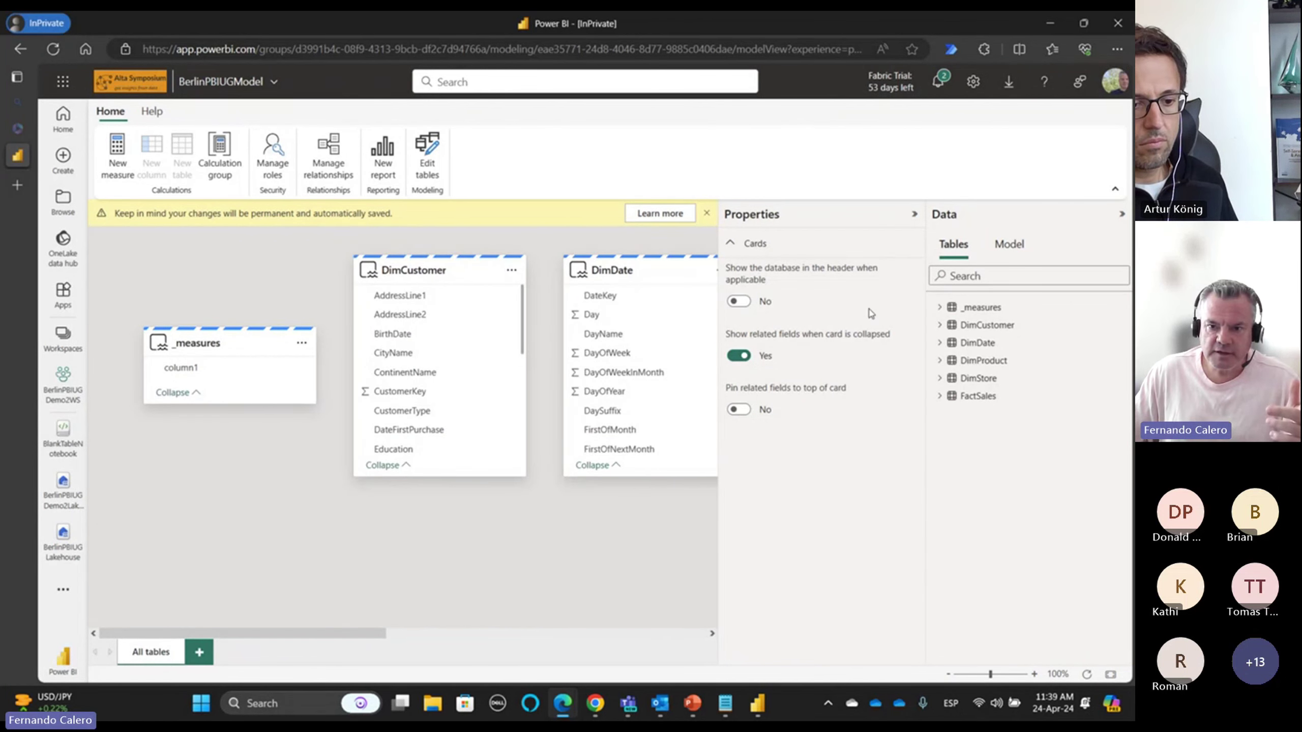
- Arrange the model diagram with the DimCustomer, DimDate, DimProduct and DimStore cards in a row and FactSales and _measures beneath them
click(913, 215)
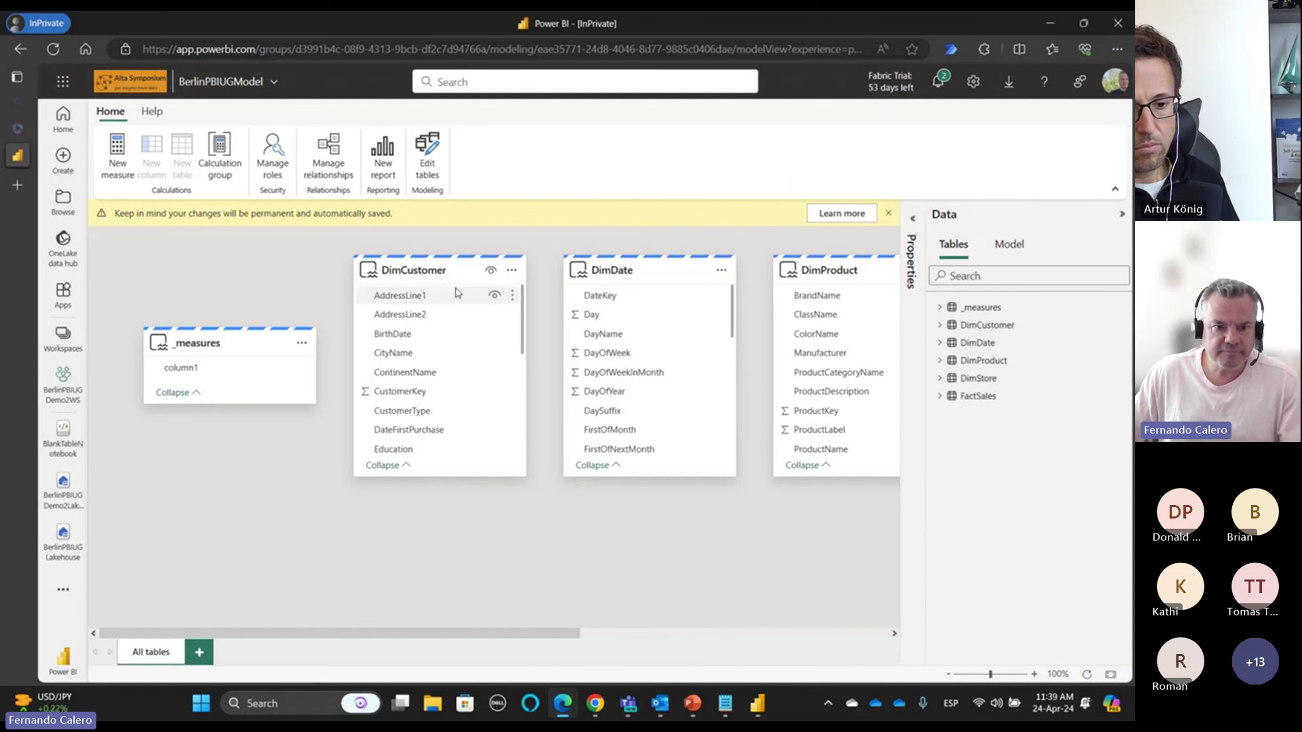
drag(245, 353, 855, 524)
drag(403, 250, 191, 248)
drag(663, 272, 470, 270)
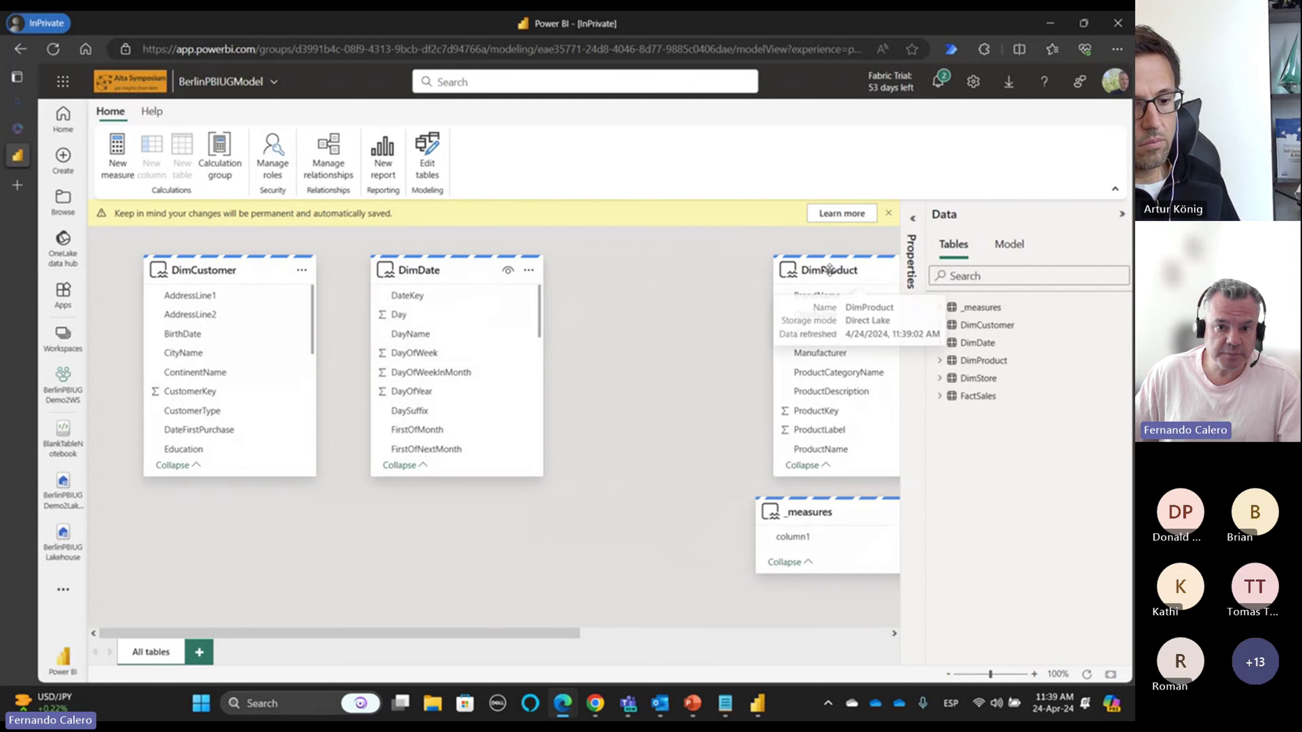
drag(814, 270, 661, 270)
drag(521, 634, 733, 635)
drag(700, 274, 553, 274)
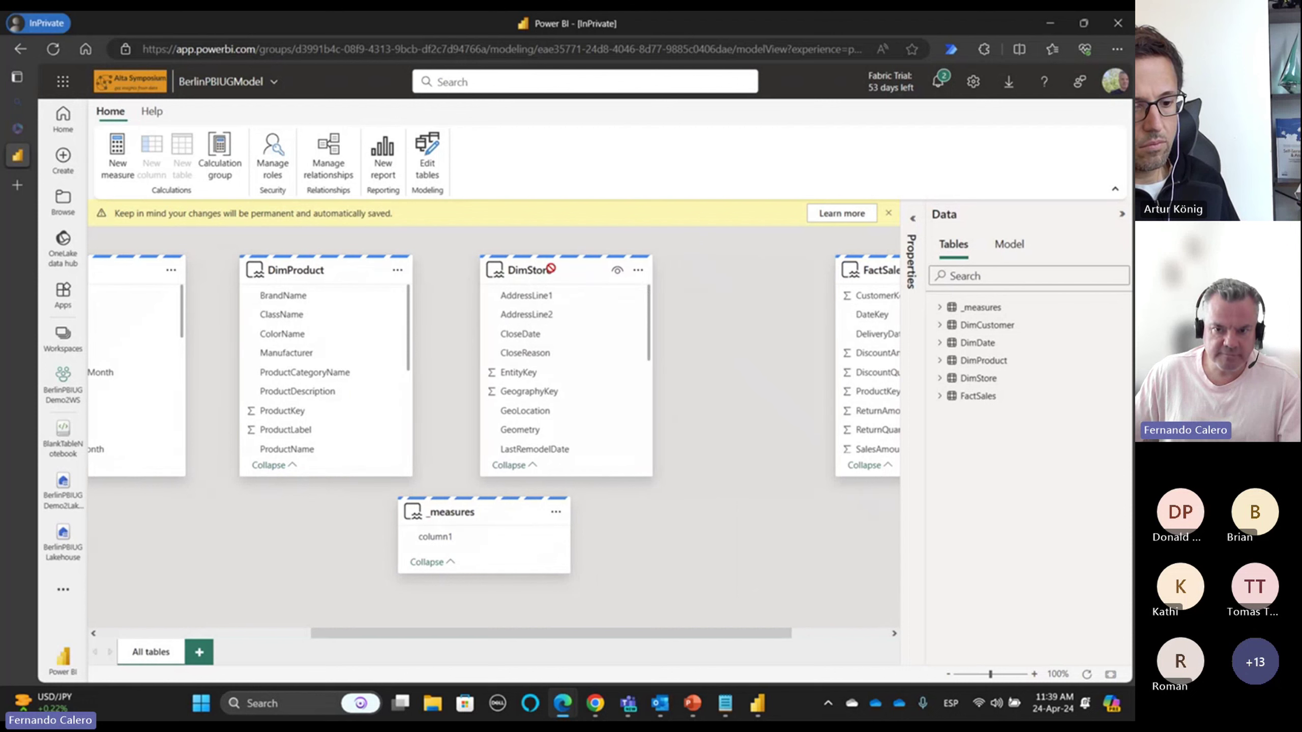
drag(877, 270, 330, 503)
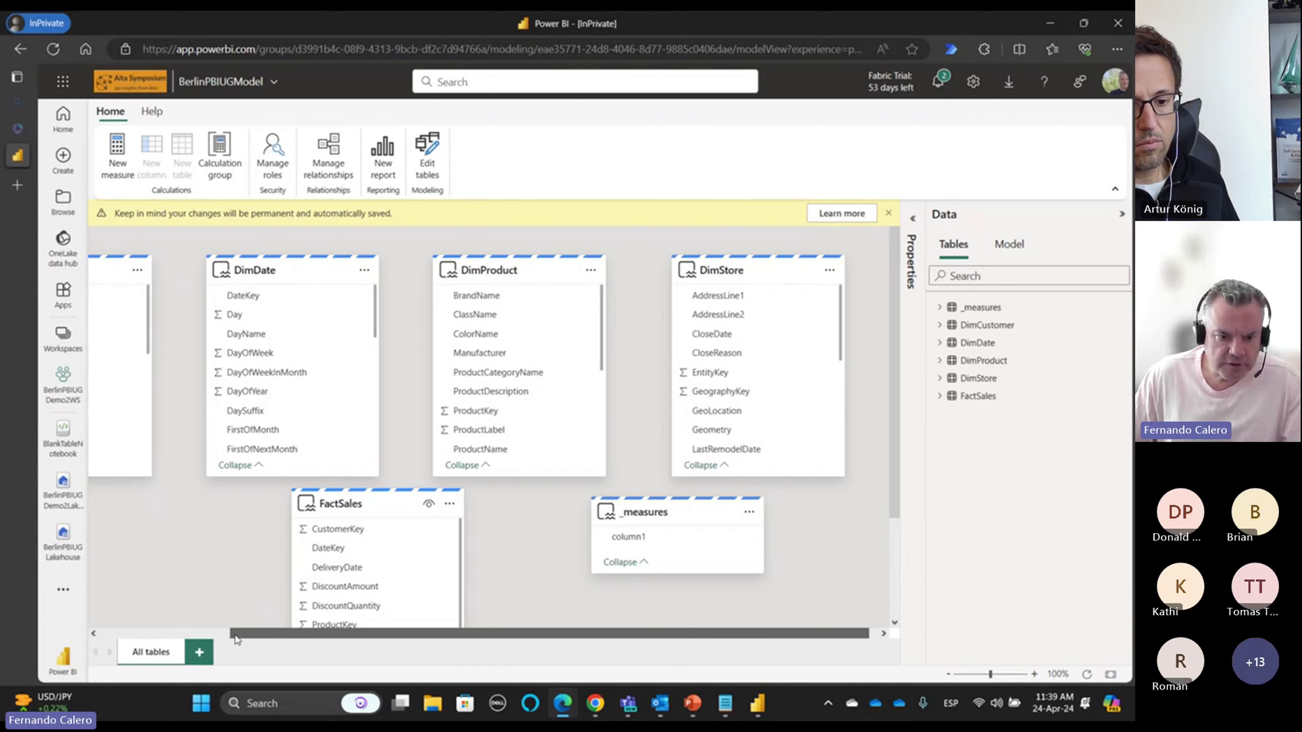
drag(246, 640, 116, 640)
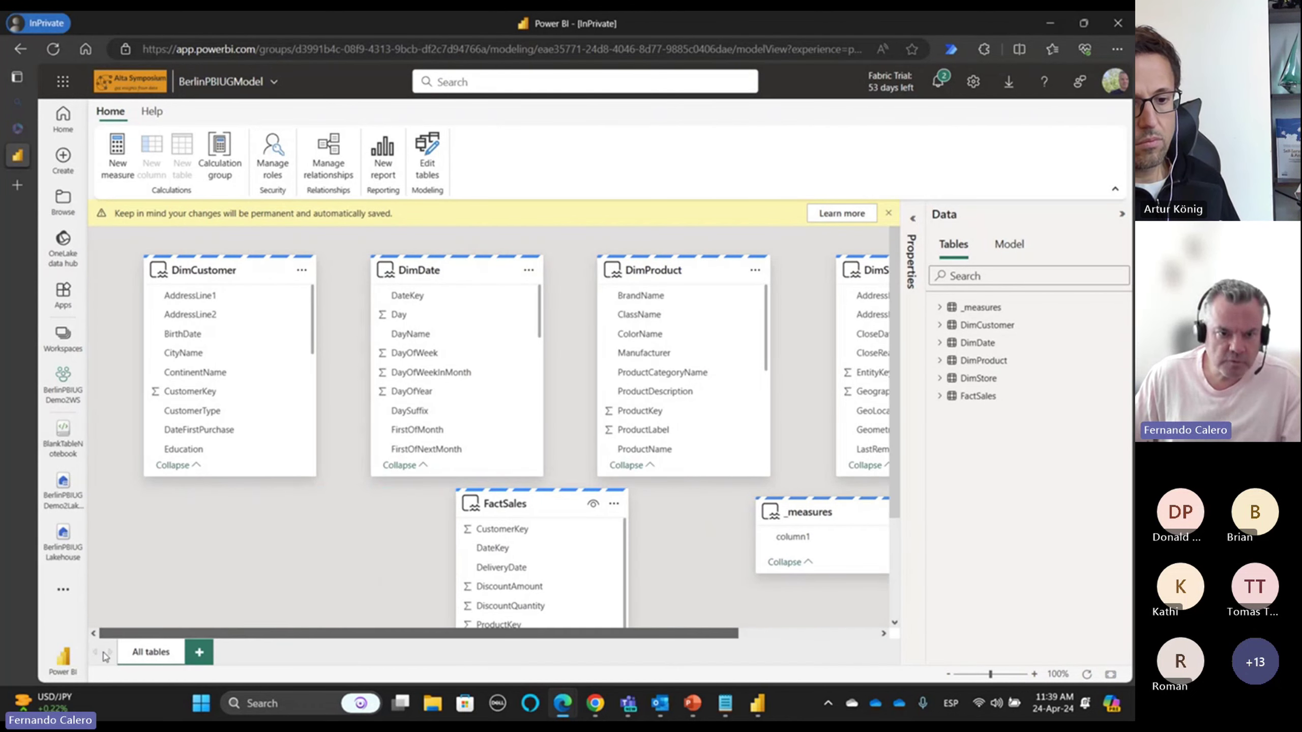
- Create an active many-to-one relationship from FactSales CustomerKey to DimCustomer CustomerKey with single cross-filtering, and collapse the DimCustomer card
click(513, 530)
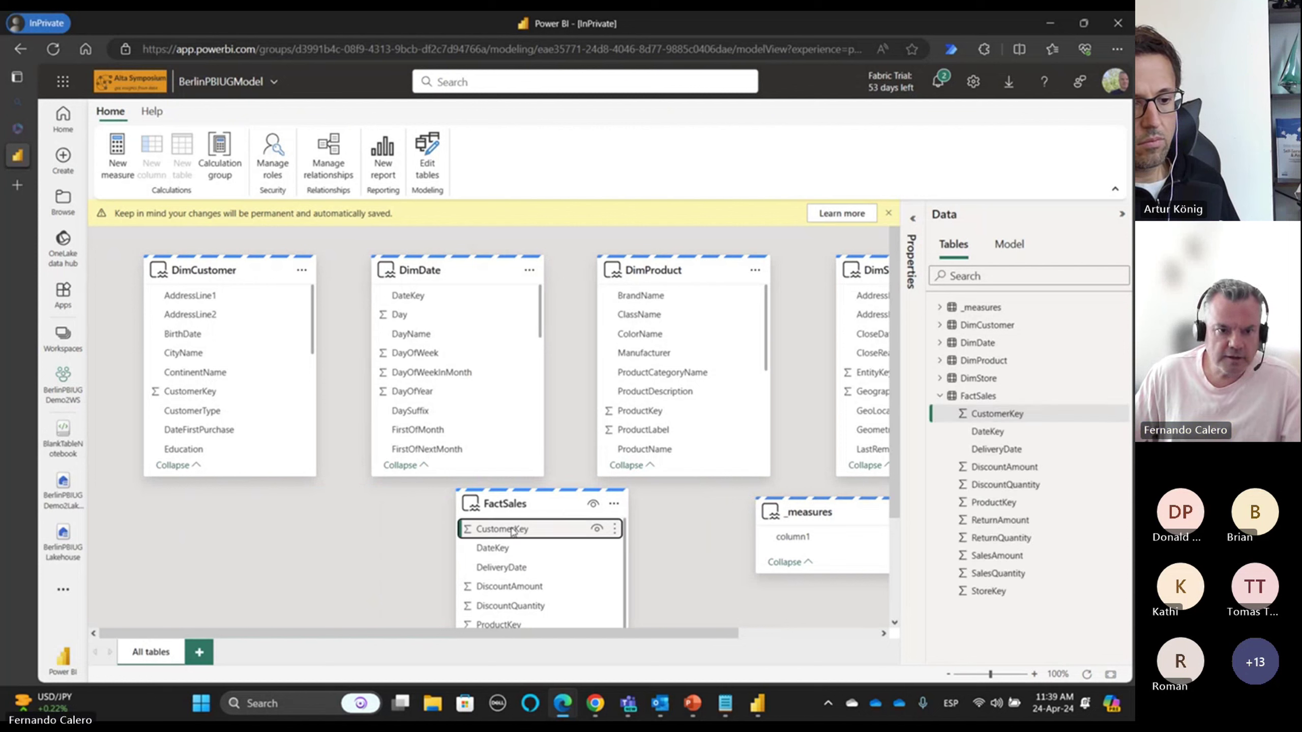
drag(512, 530, 227, 402)
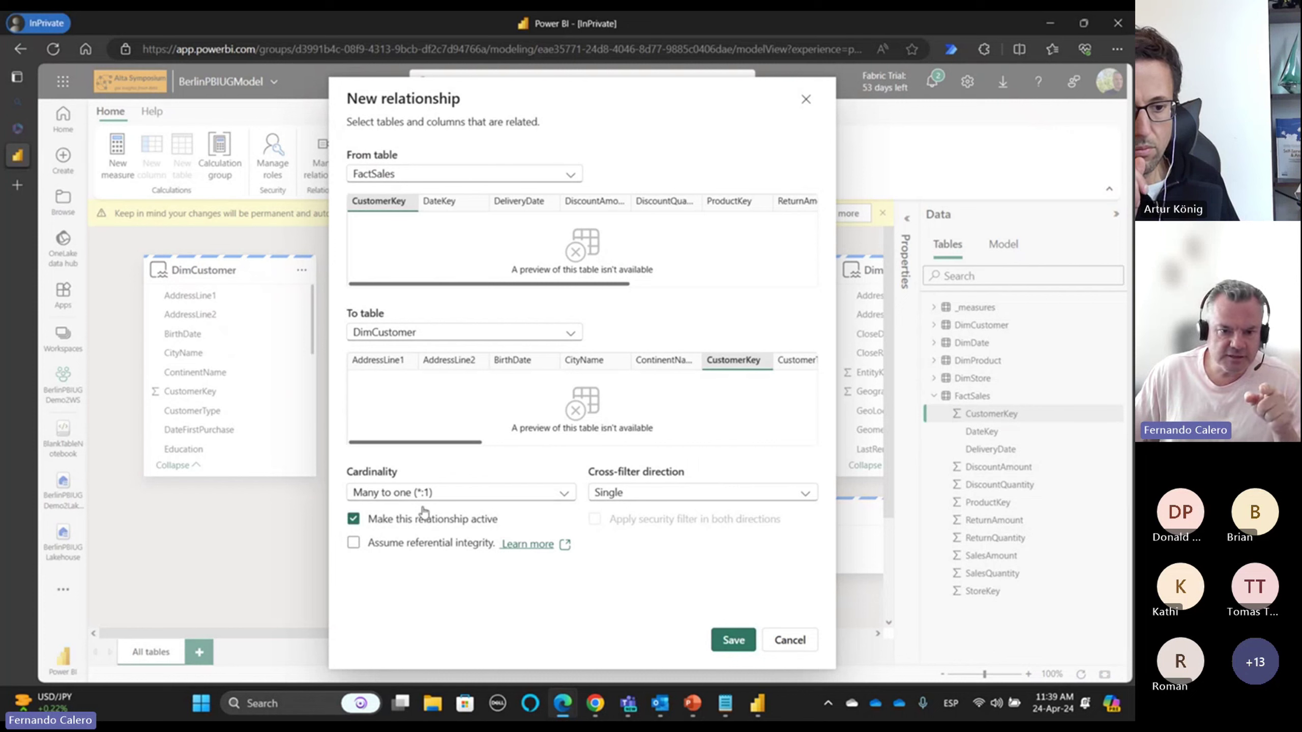
click(733, 640)
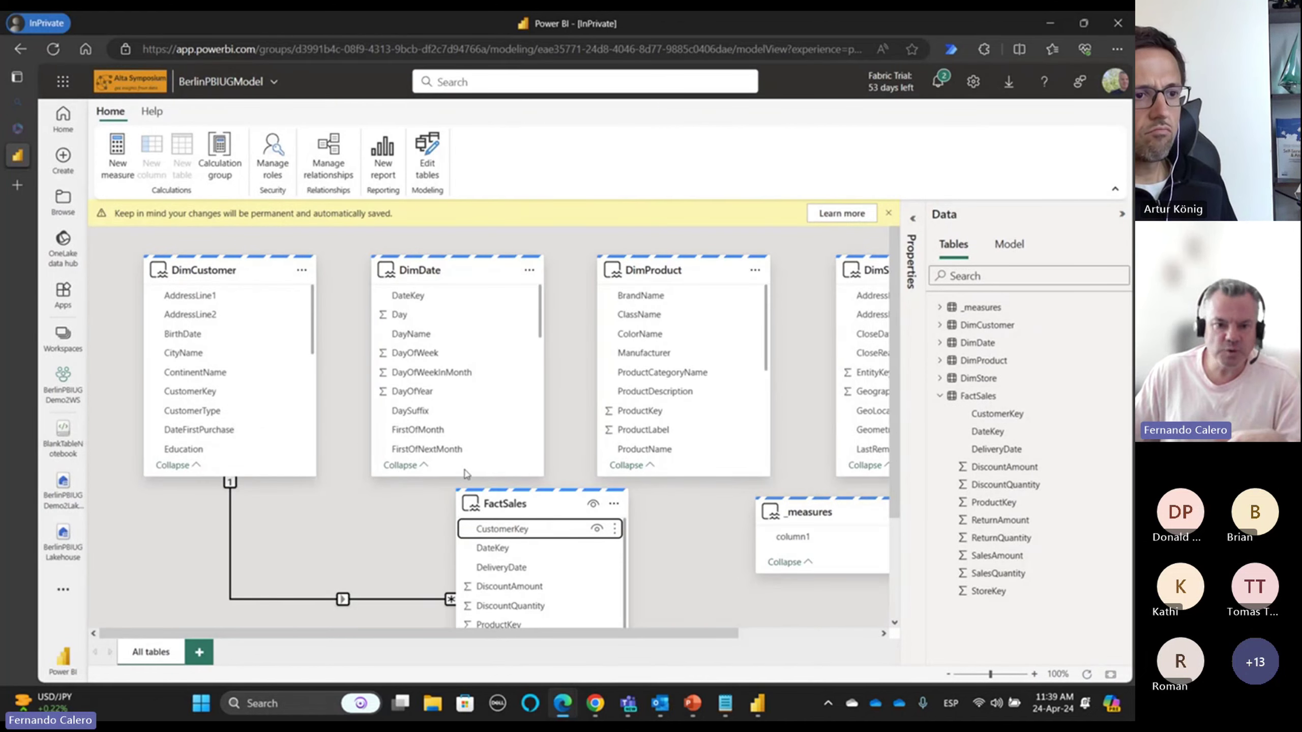
click(175, 466)
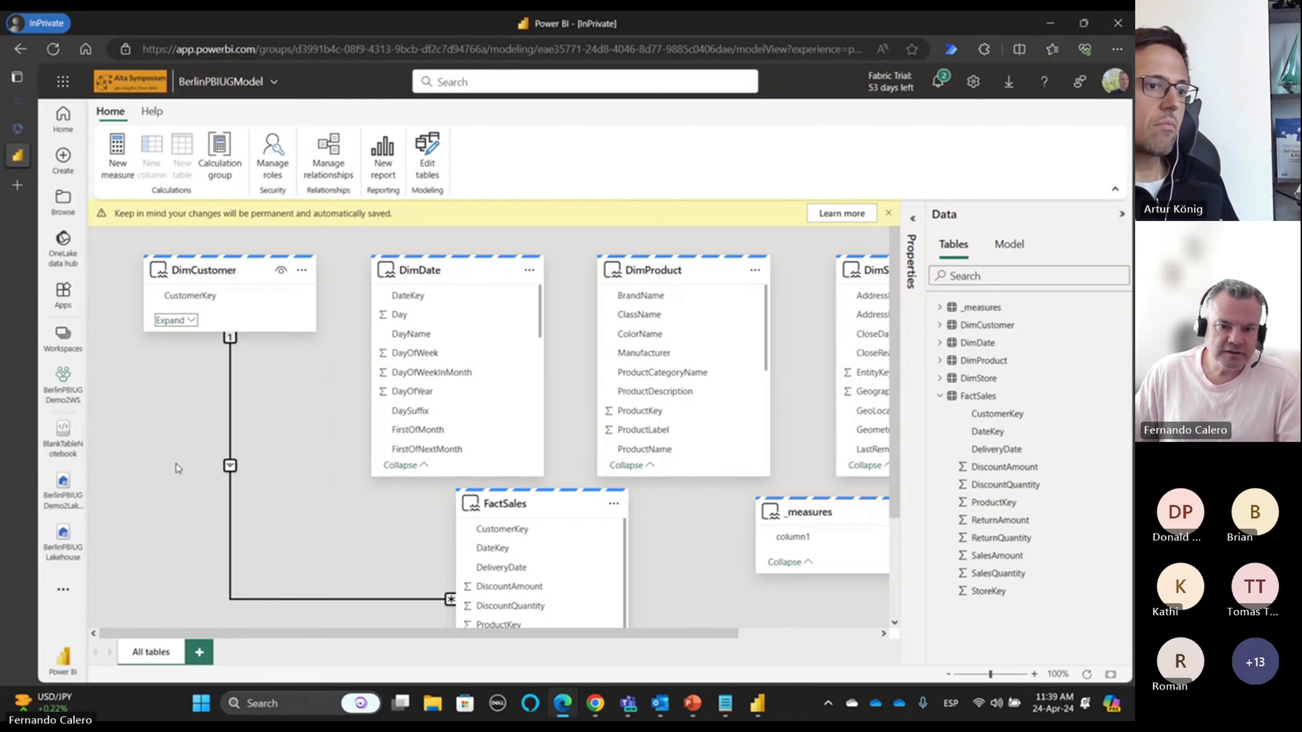
- Create an active many-to-one relationship from FactSales DateKey to DimDate DateKey with single cross-filtering, and collapse the DimDate card
click(502, 549)
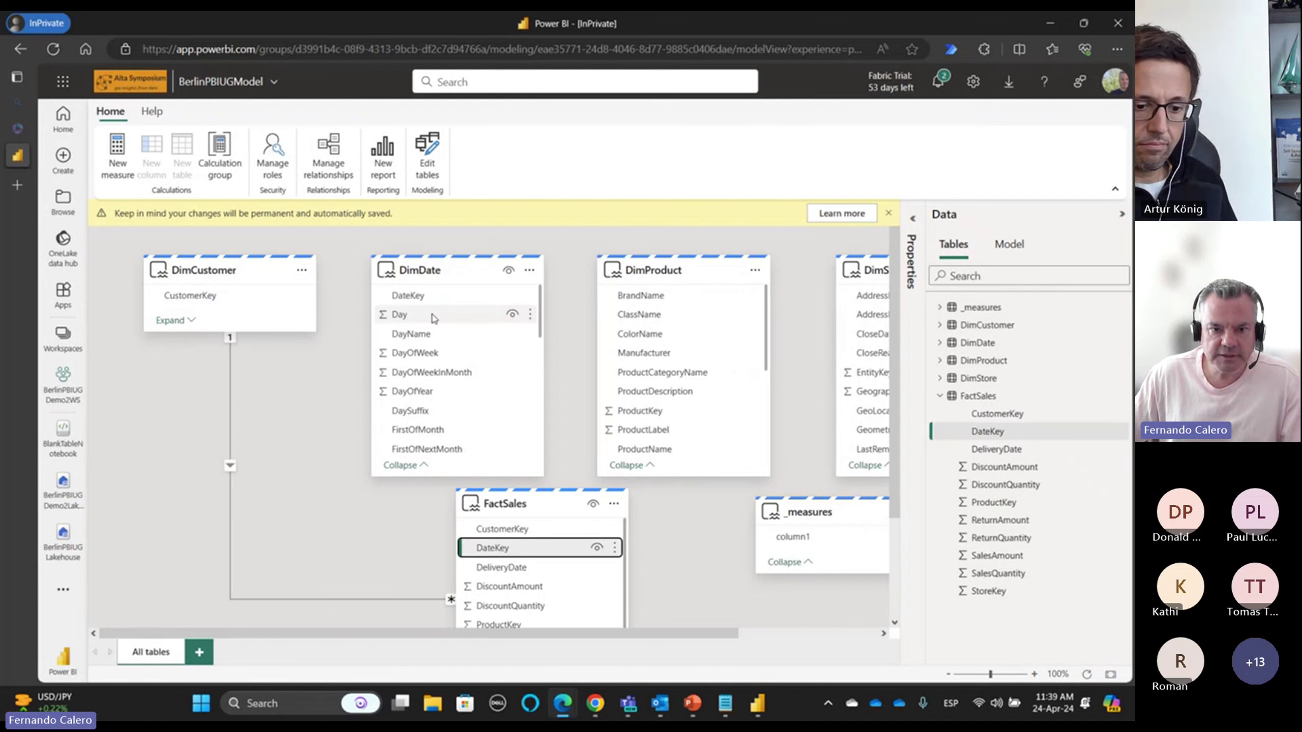
drag(513, 552, 449, 303)
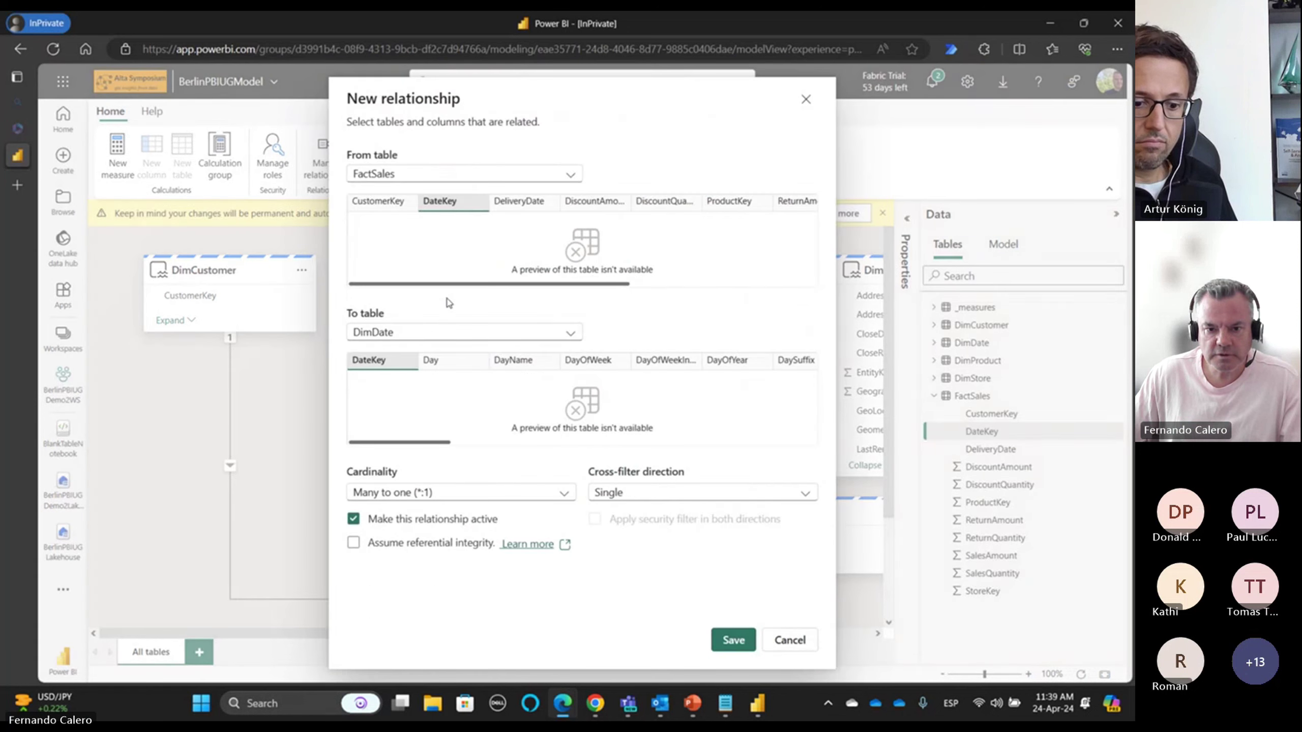
click(726, 644)
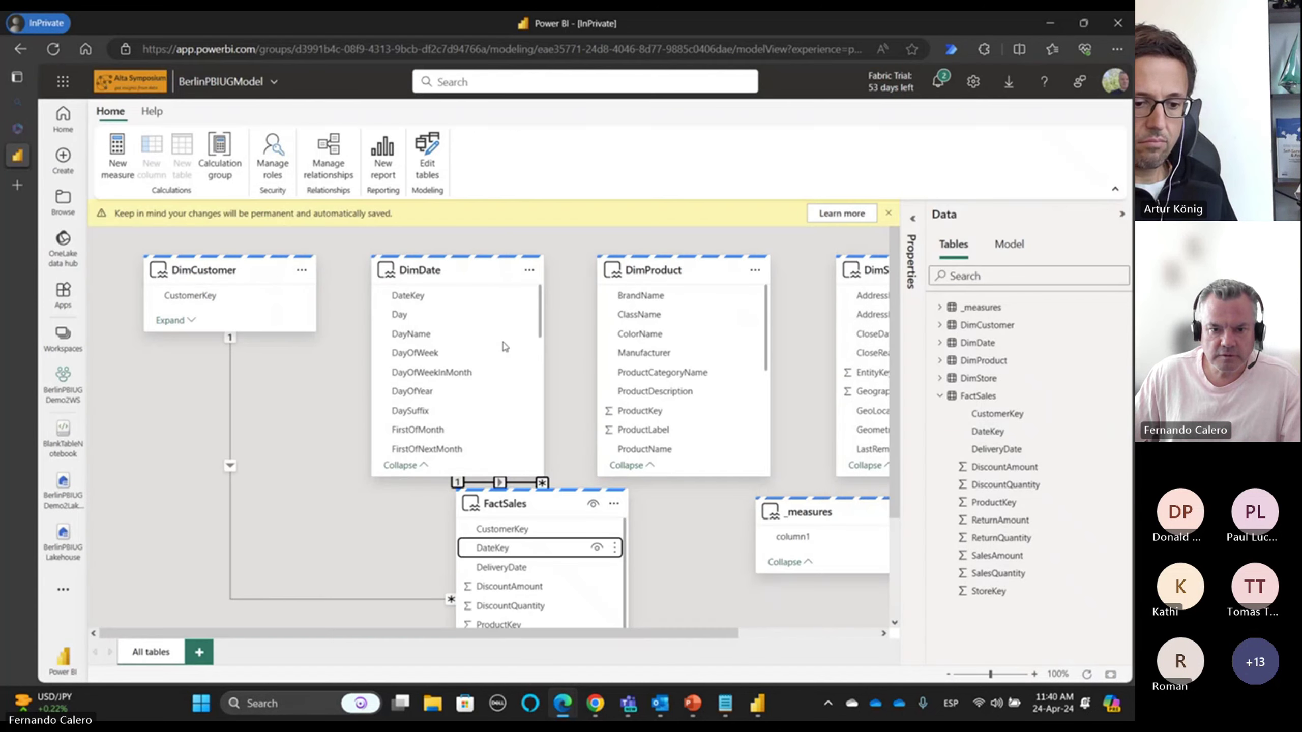
click(400, 466)
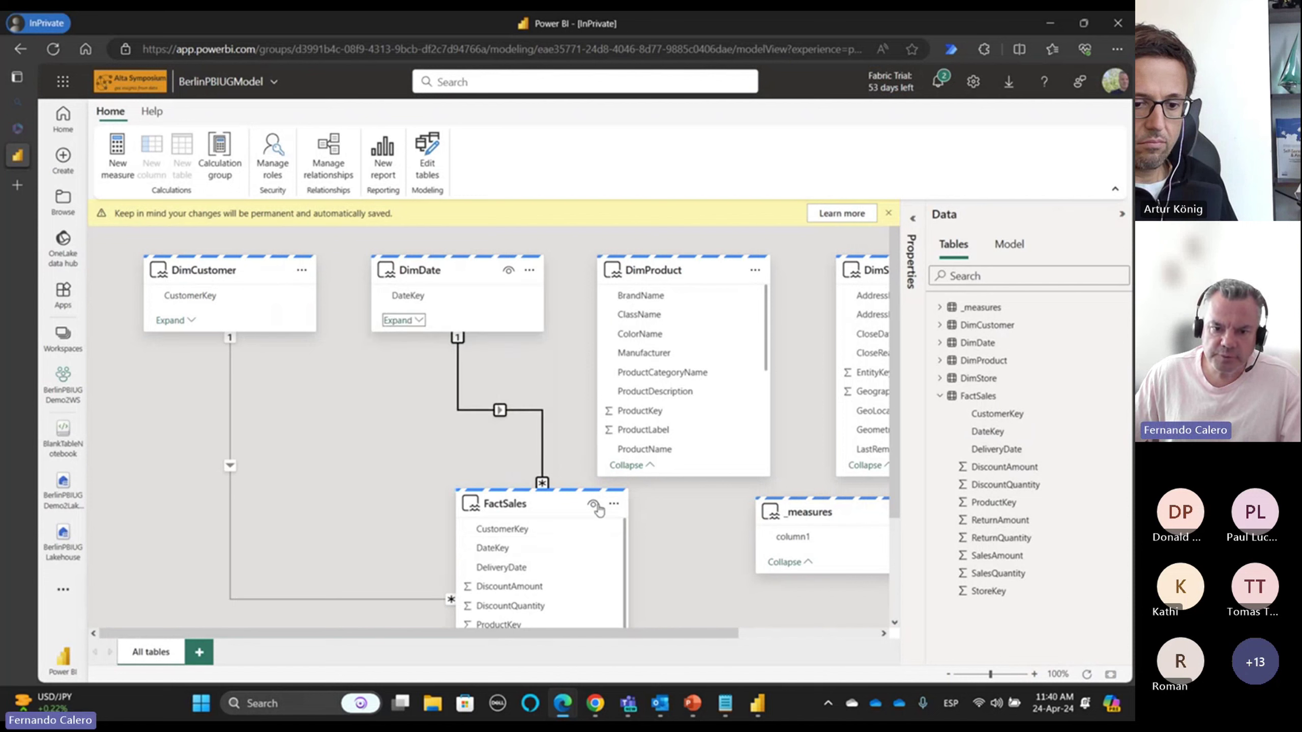
- Move the FactSales card up, relate its ProductKey many-to-one to DimProduct ProductKey with single cross-filtering, and collapse the DimProduct card
drag(586, 514, 555, 438)
click(469, 549)
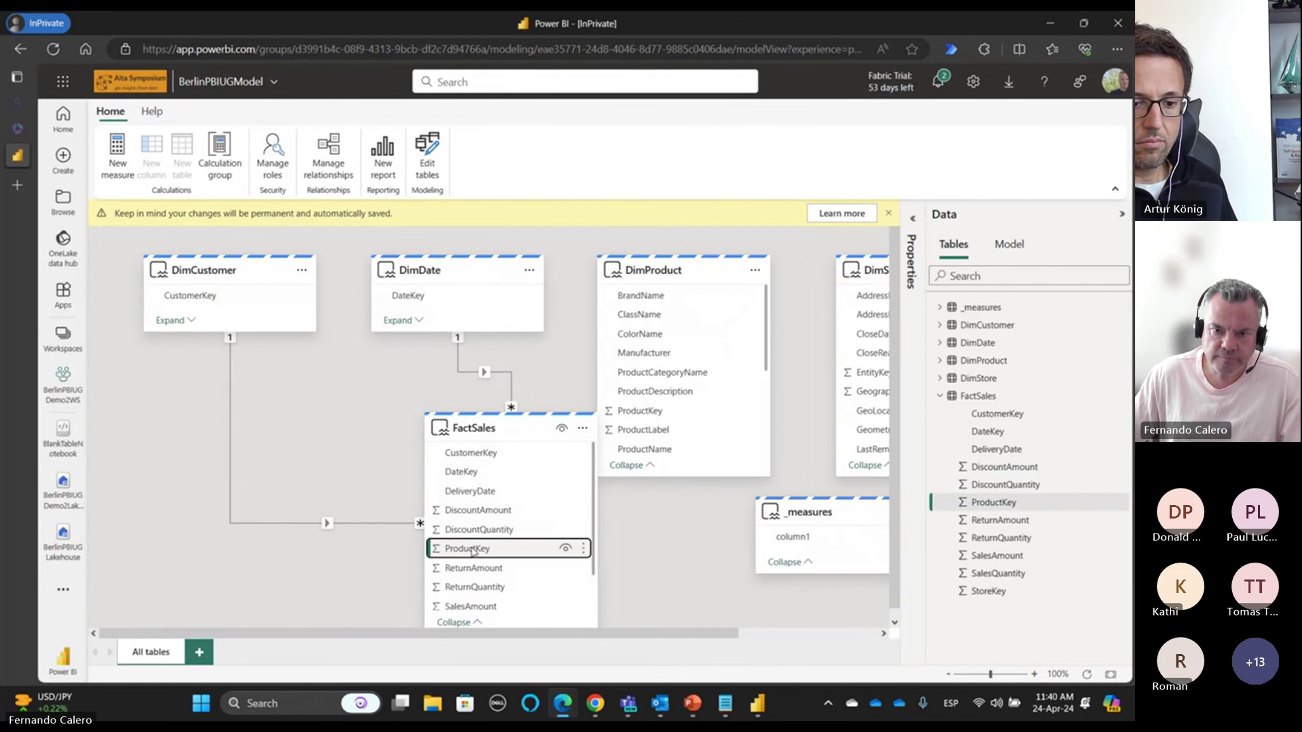
drag(474, 552, 658, 413)
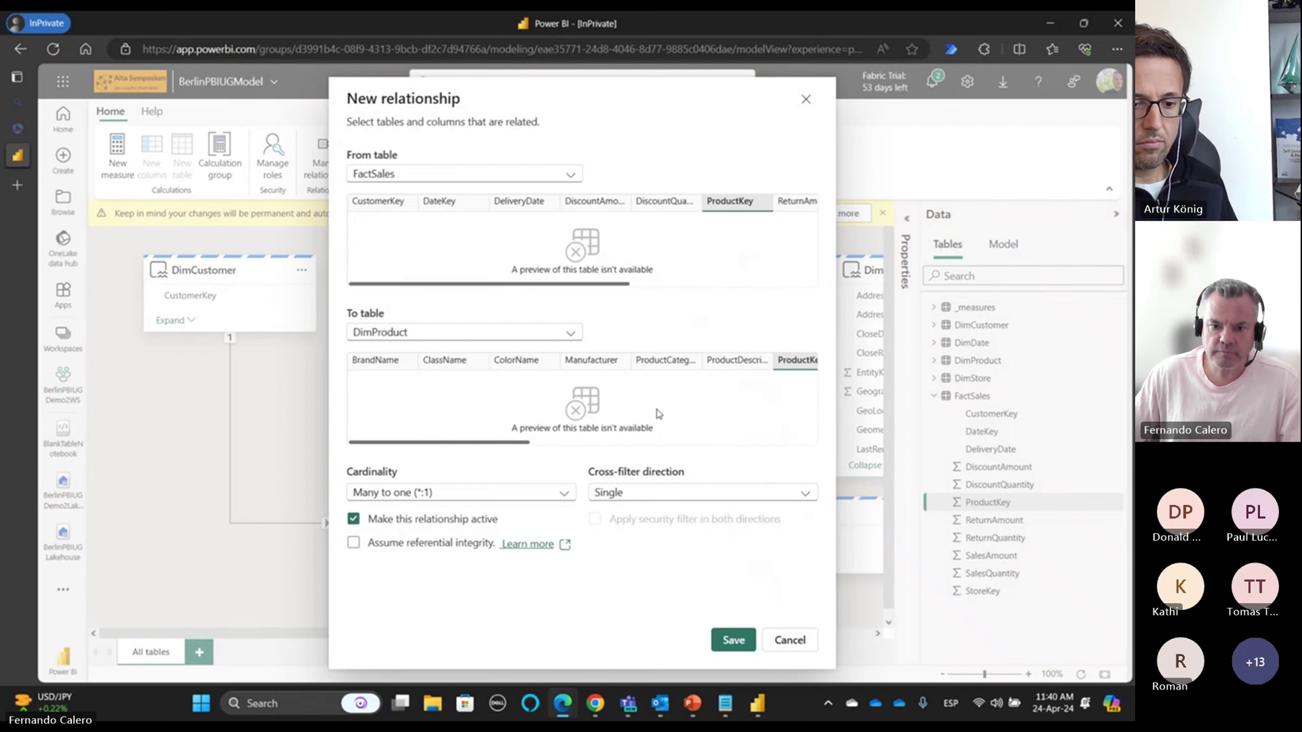
click(734, 640)
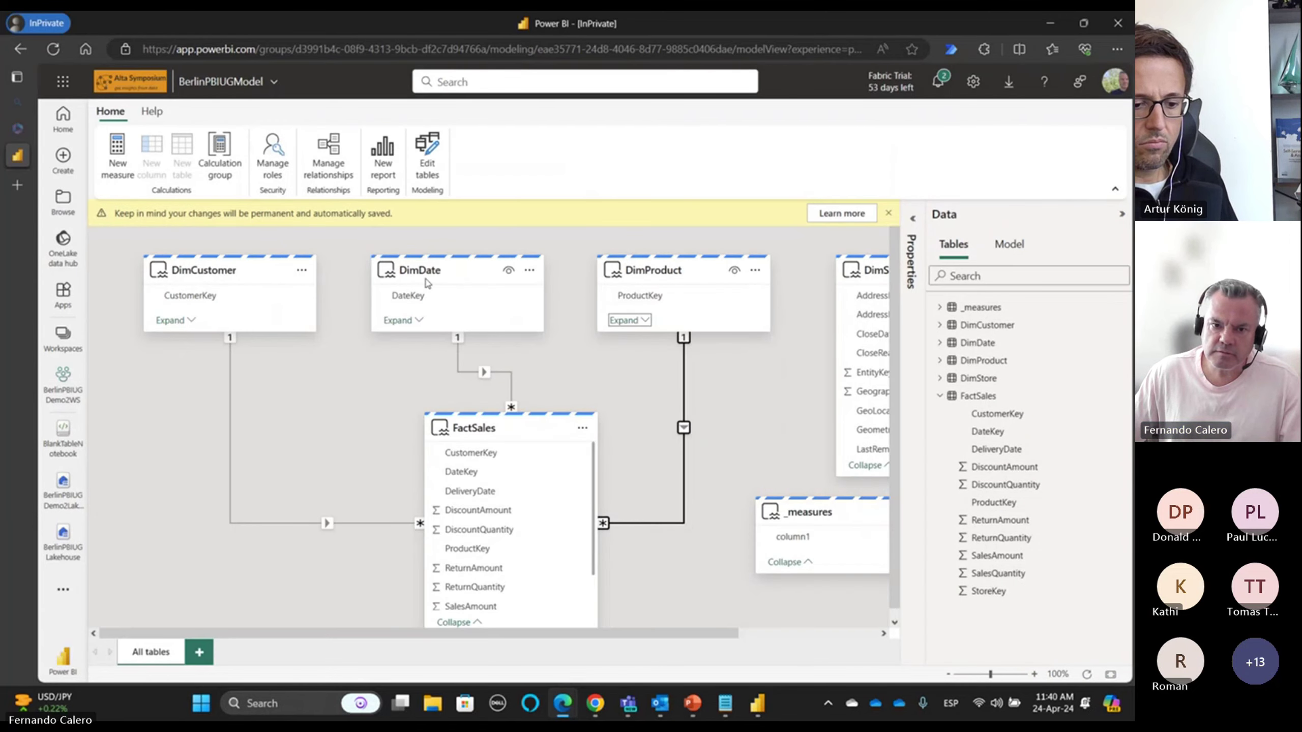
- Move the DimDate, DimProduct and DimStore cards closer together in the row beside DimCustomer
drag(436, 271, 403, 271)
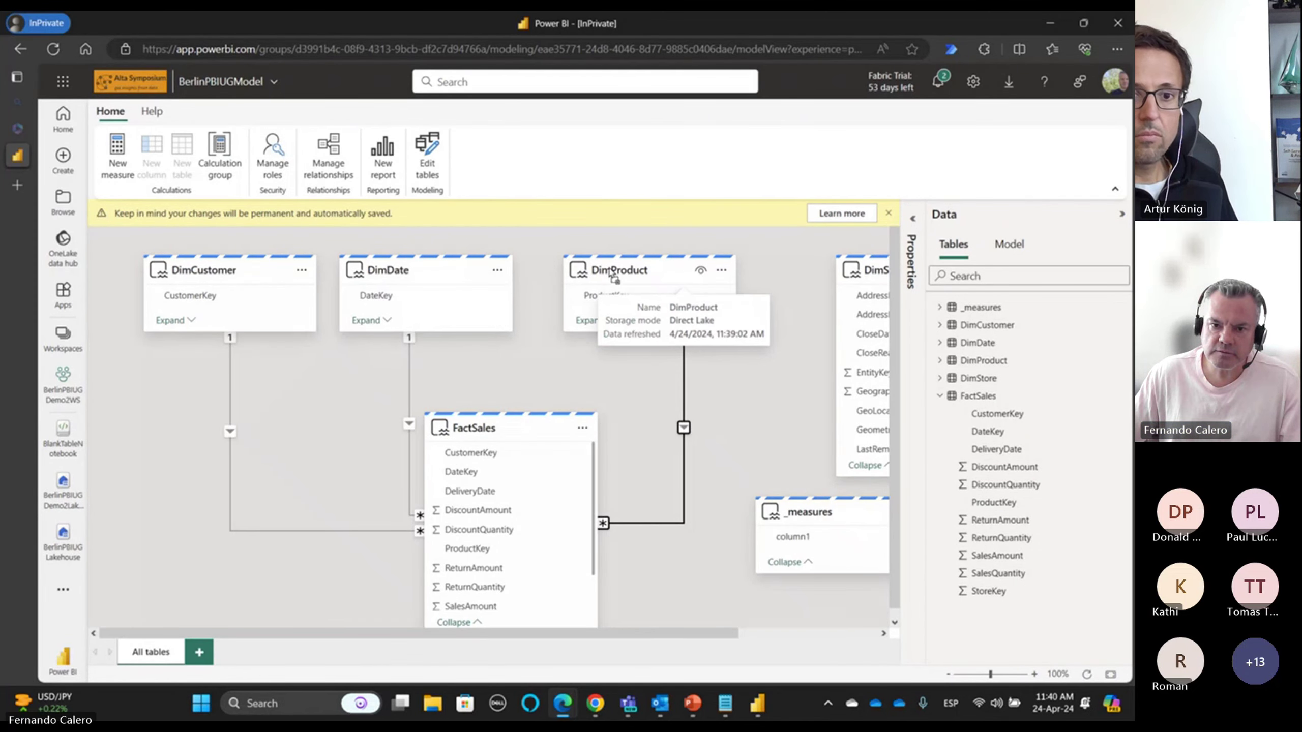
drag(654, 278, 580, 278)
drag(871, 262, 761, 262)
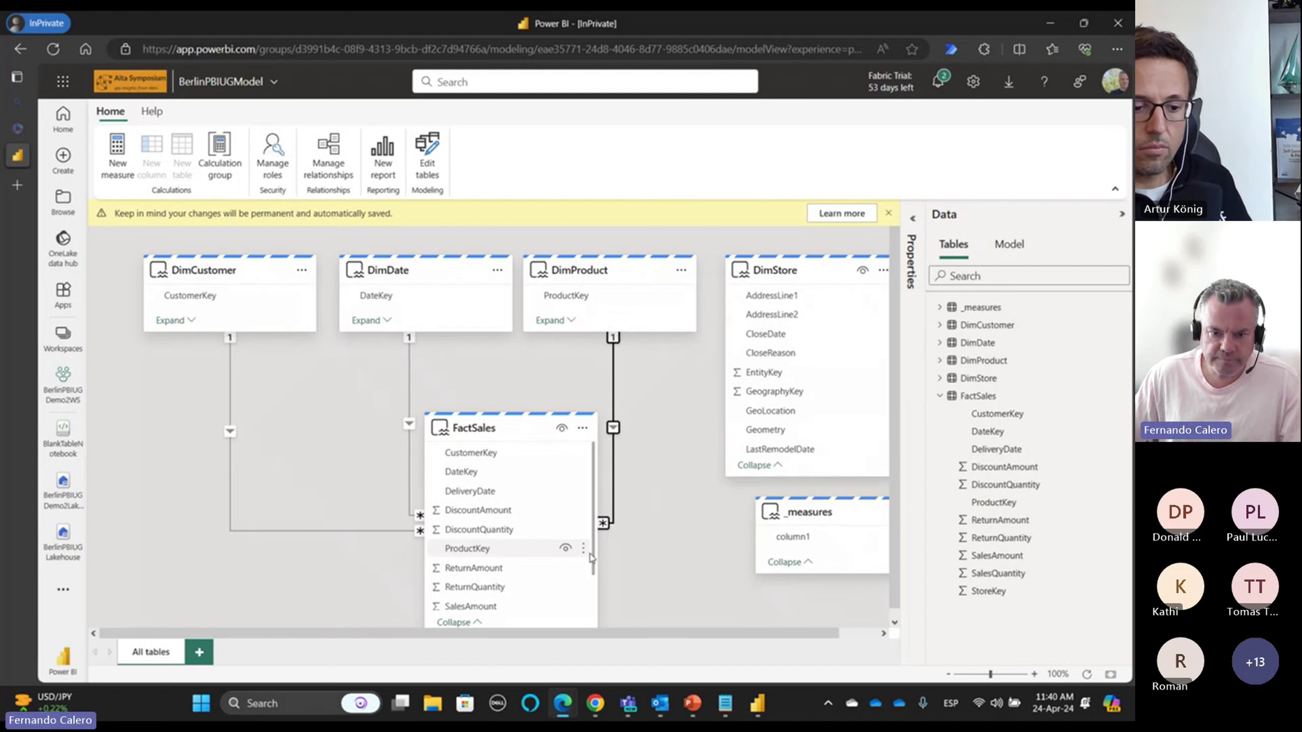
- Create an active many-to-one relationship from FactSales StoreKey to DimStore StoreKey with single cross-filtering, and show its properties
scroll(592, 595, down, 2)
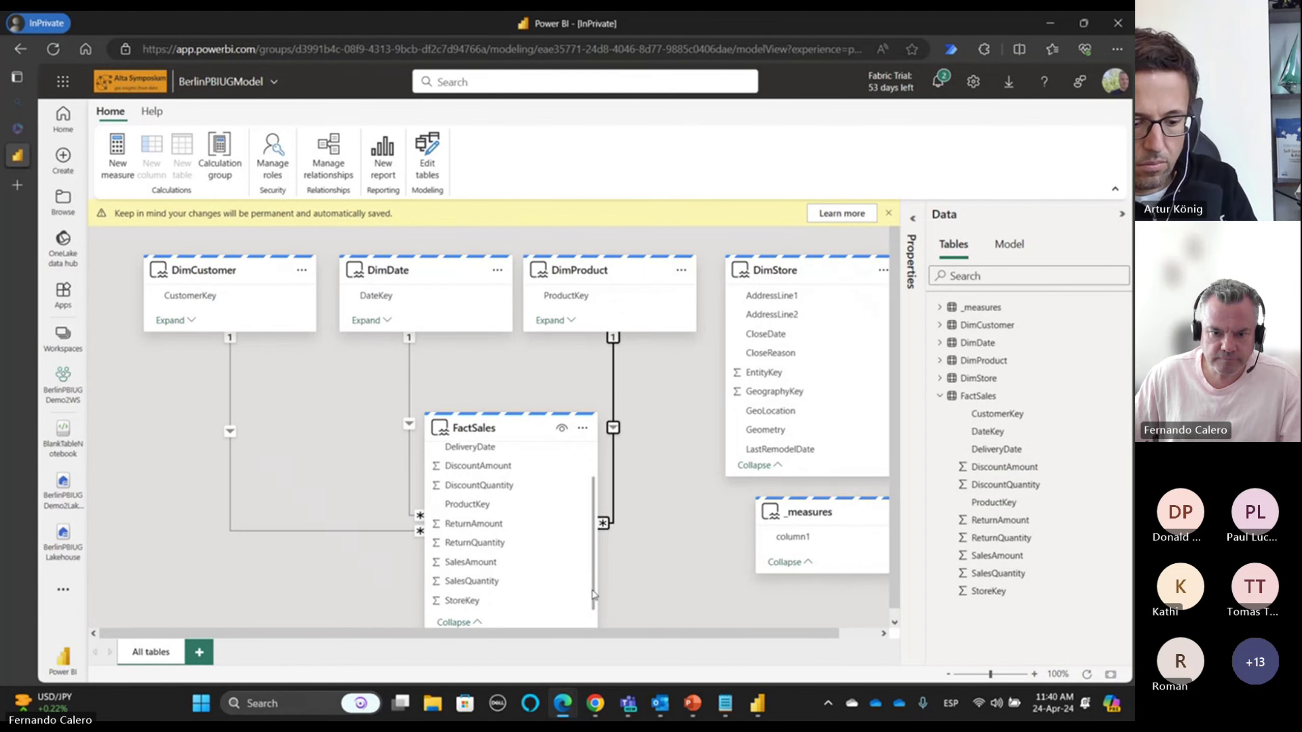
click(470, 602)
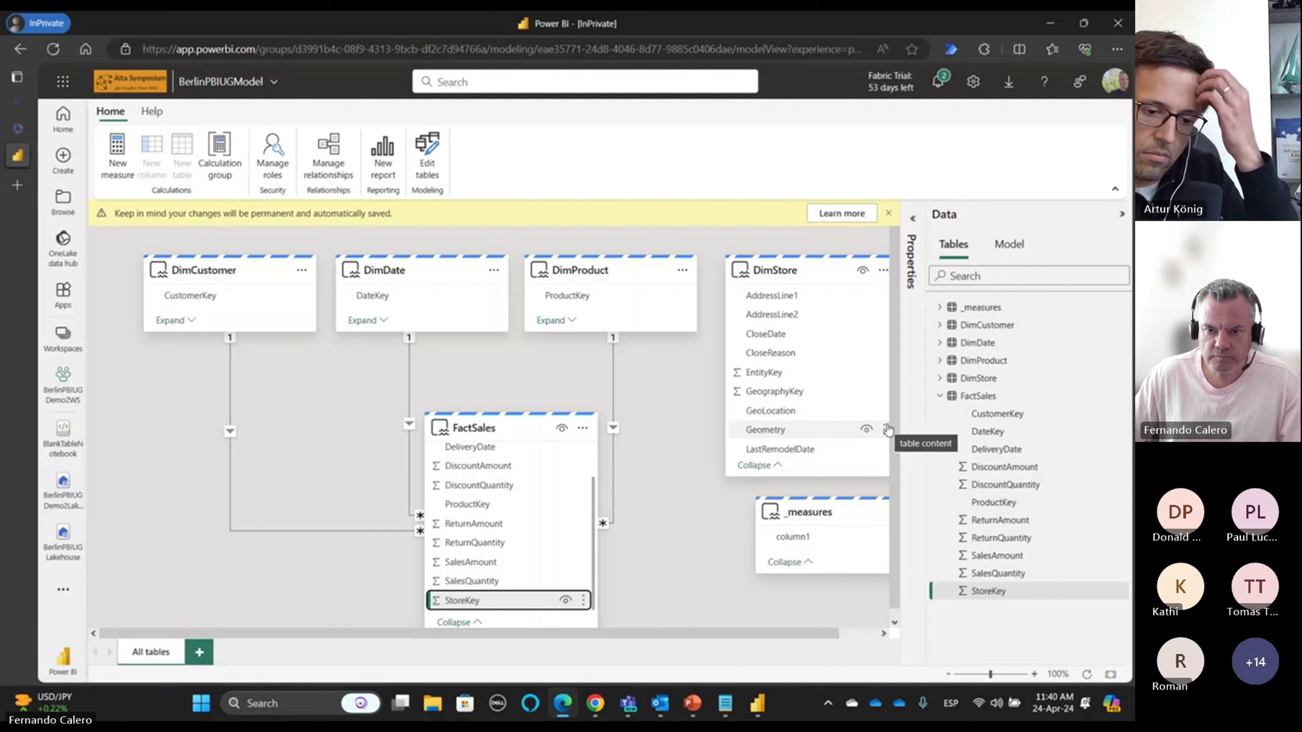
click(889, 430)
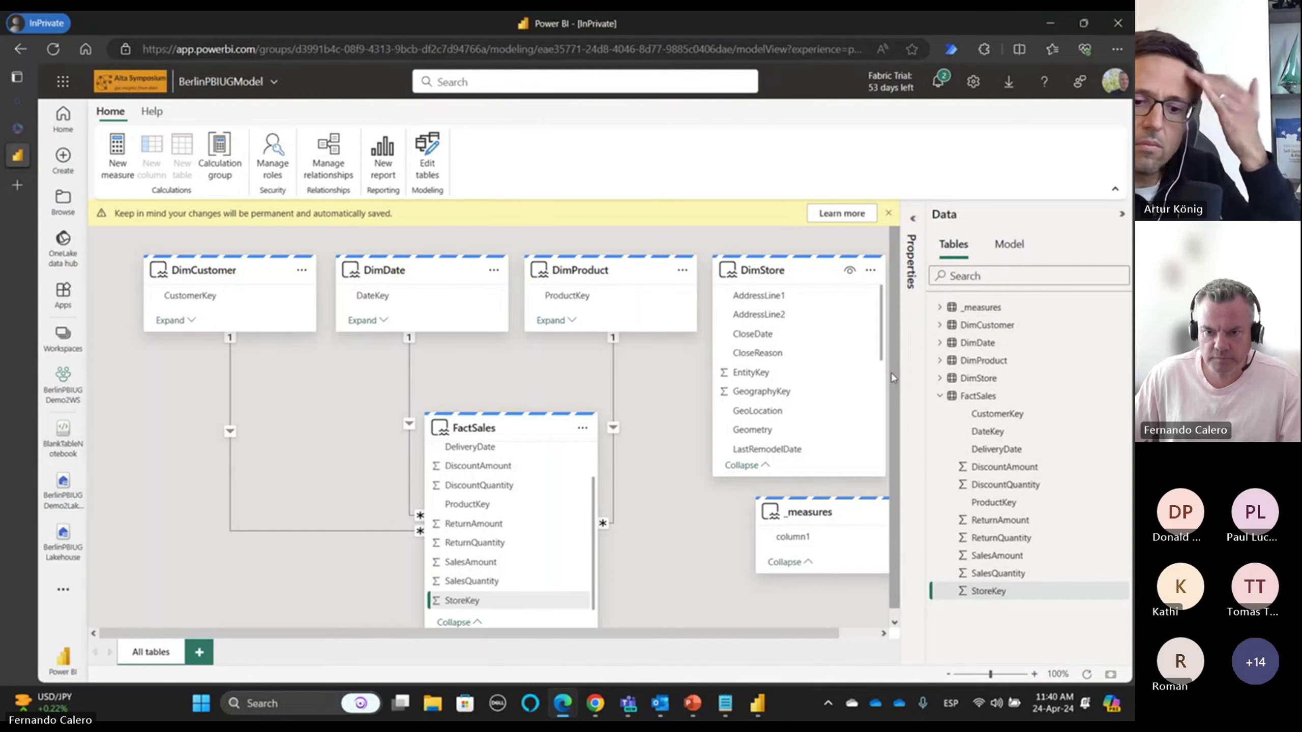
scroll(884, 379, down, 3)
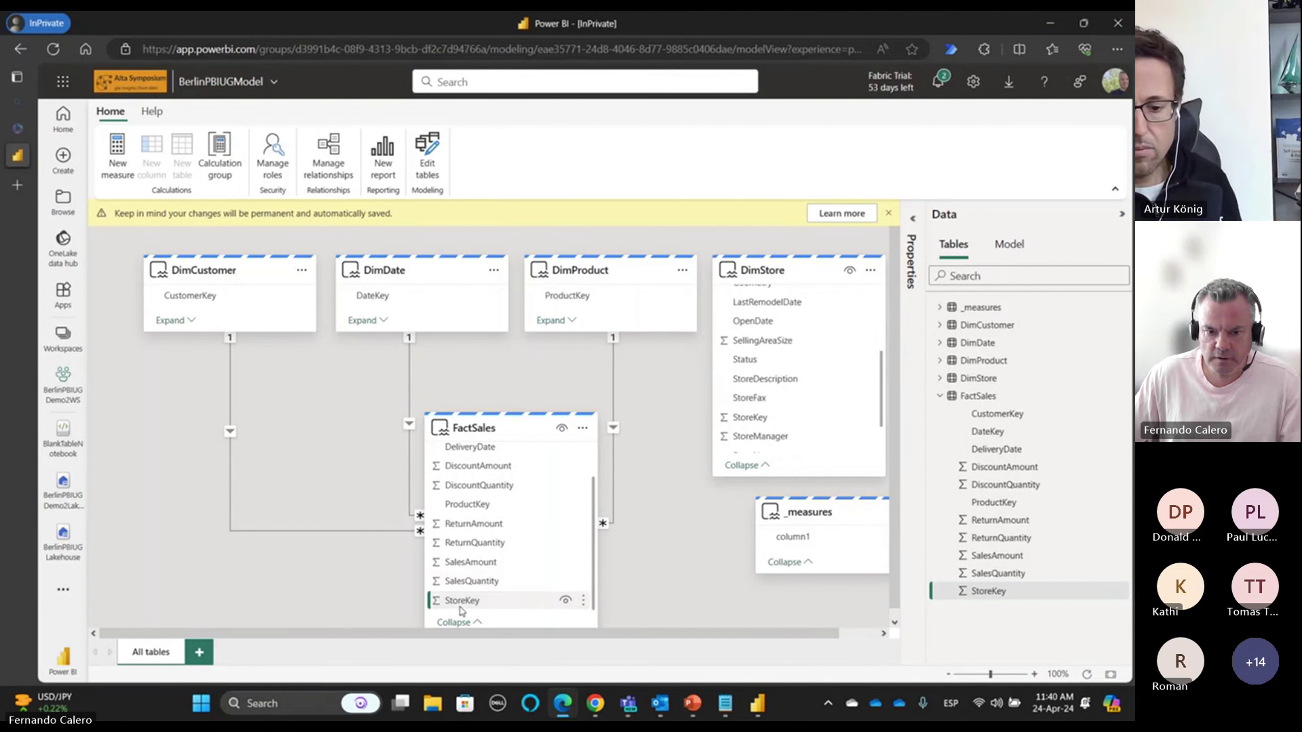
drag(469, 601, 736, 421)
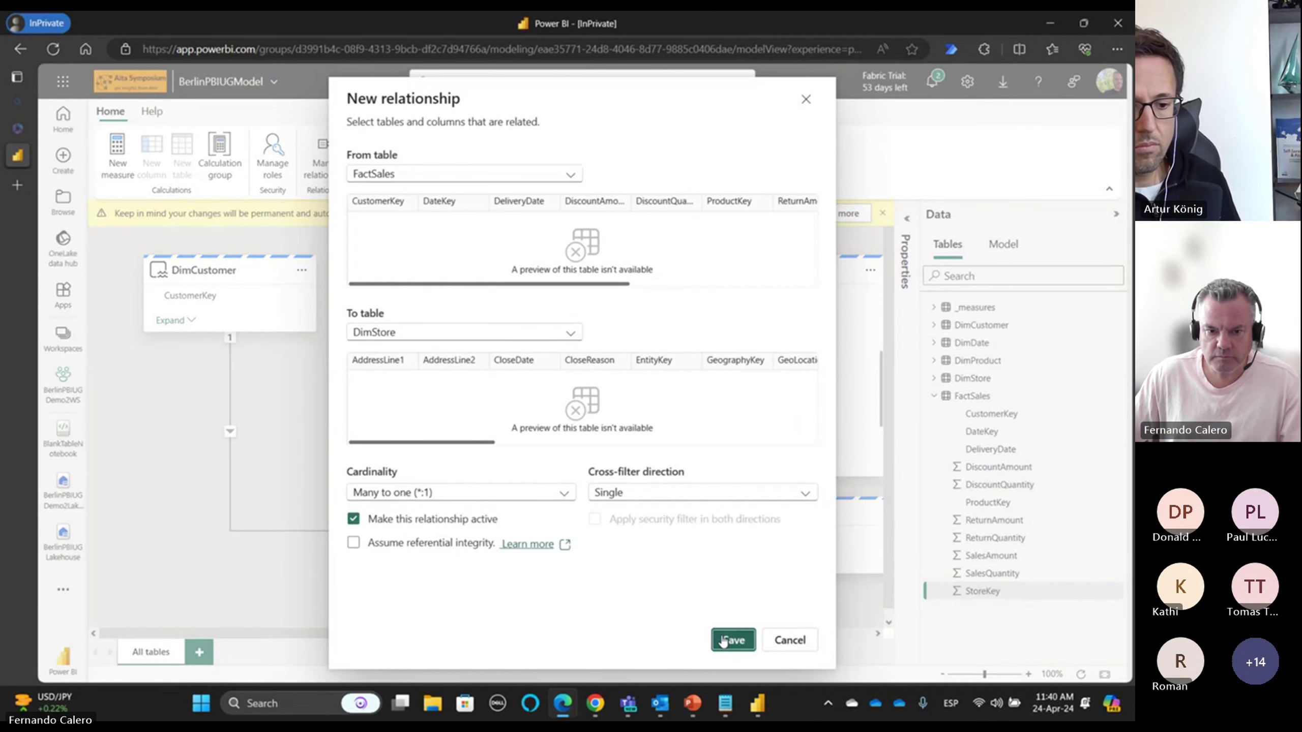
click(733, 640)
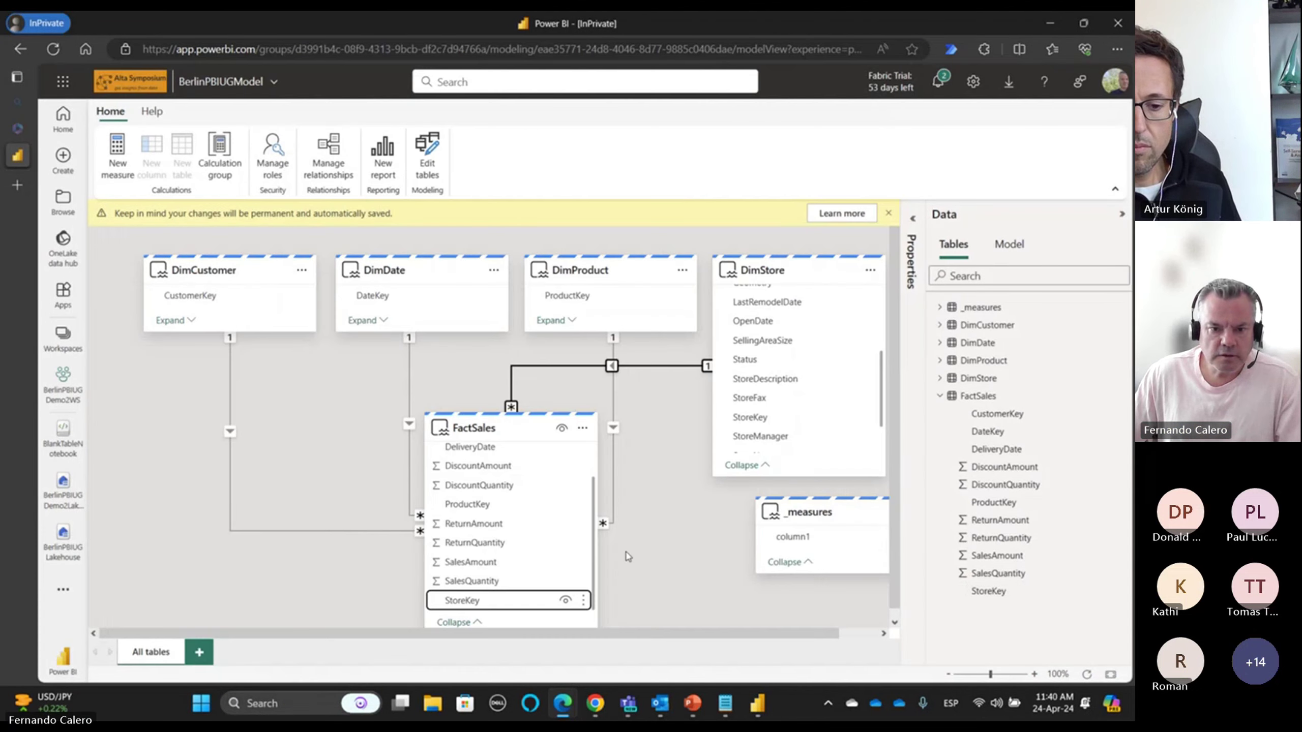
click(917, 221)
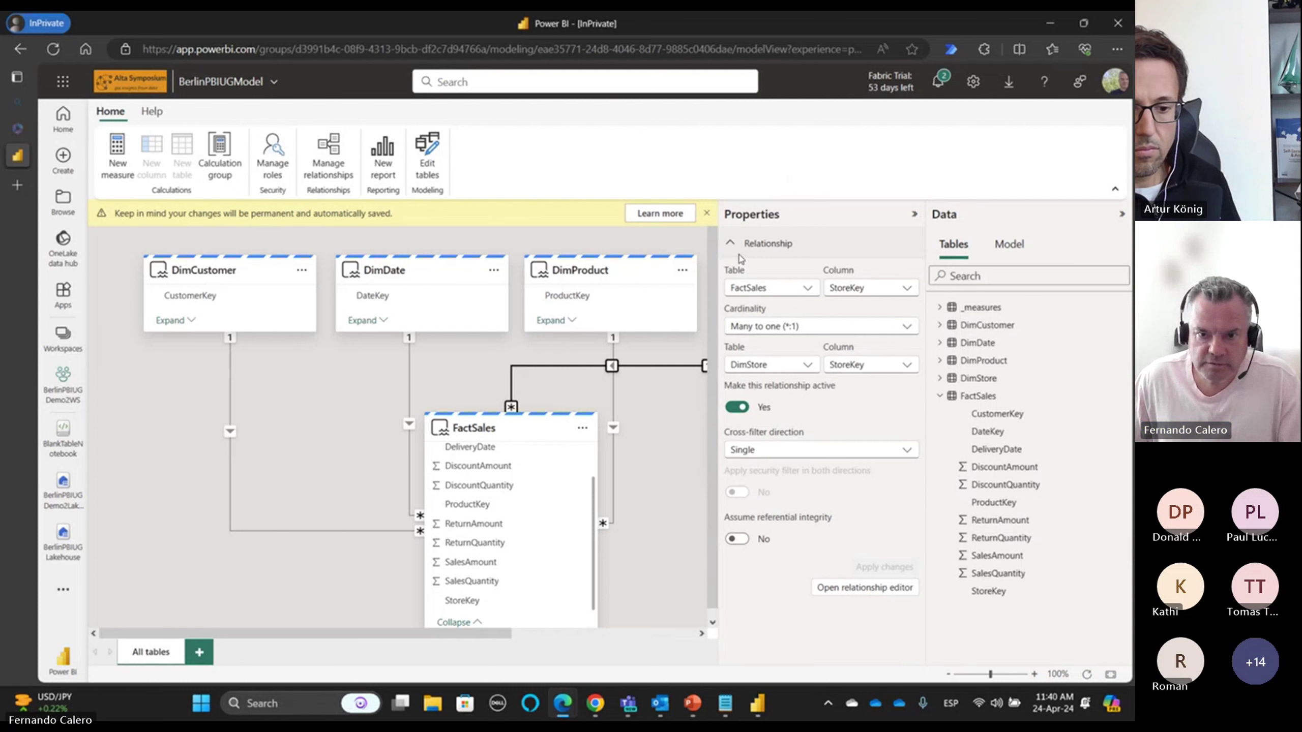
- Pin related fields to the top of the model's table cards and collapse the FactSales card
click(625, 424)
scroll(636, 421, right, 5)
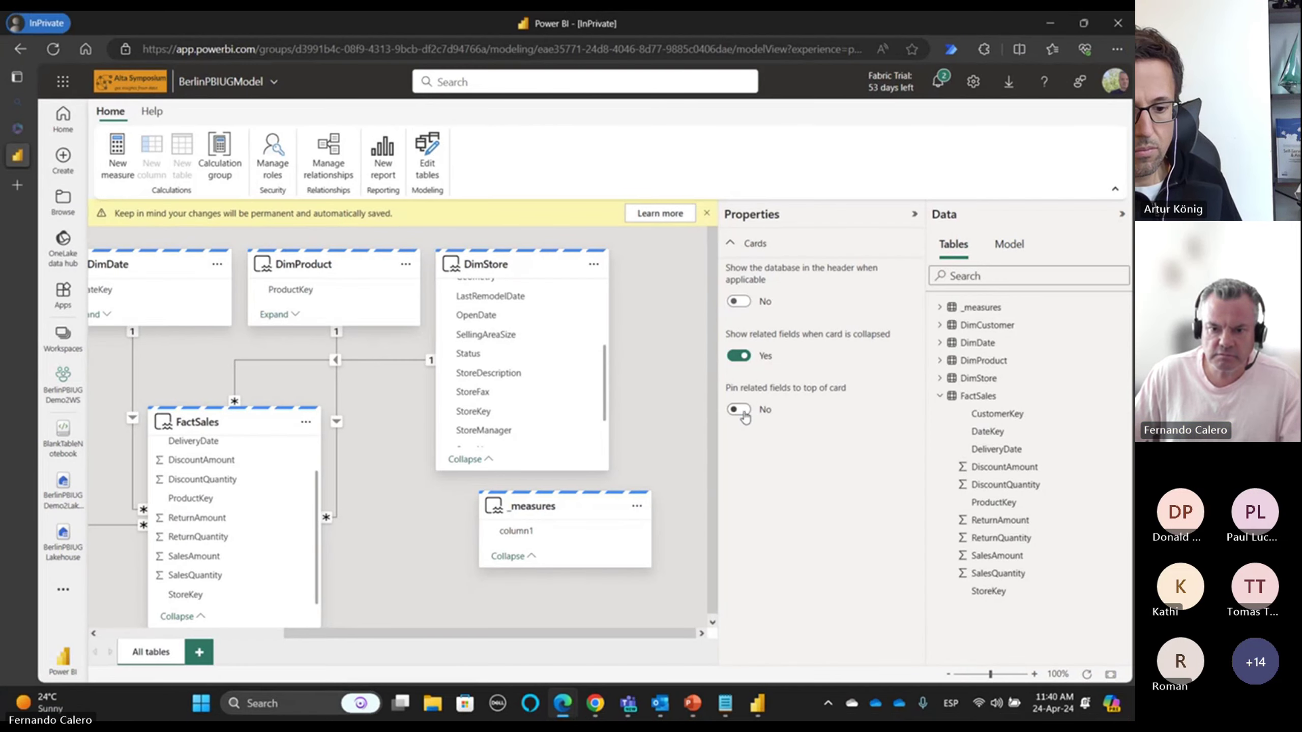
click(722, 411)
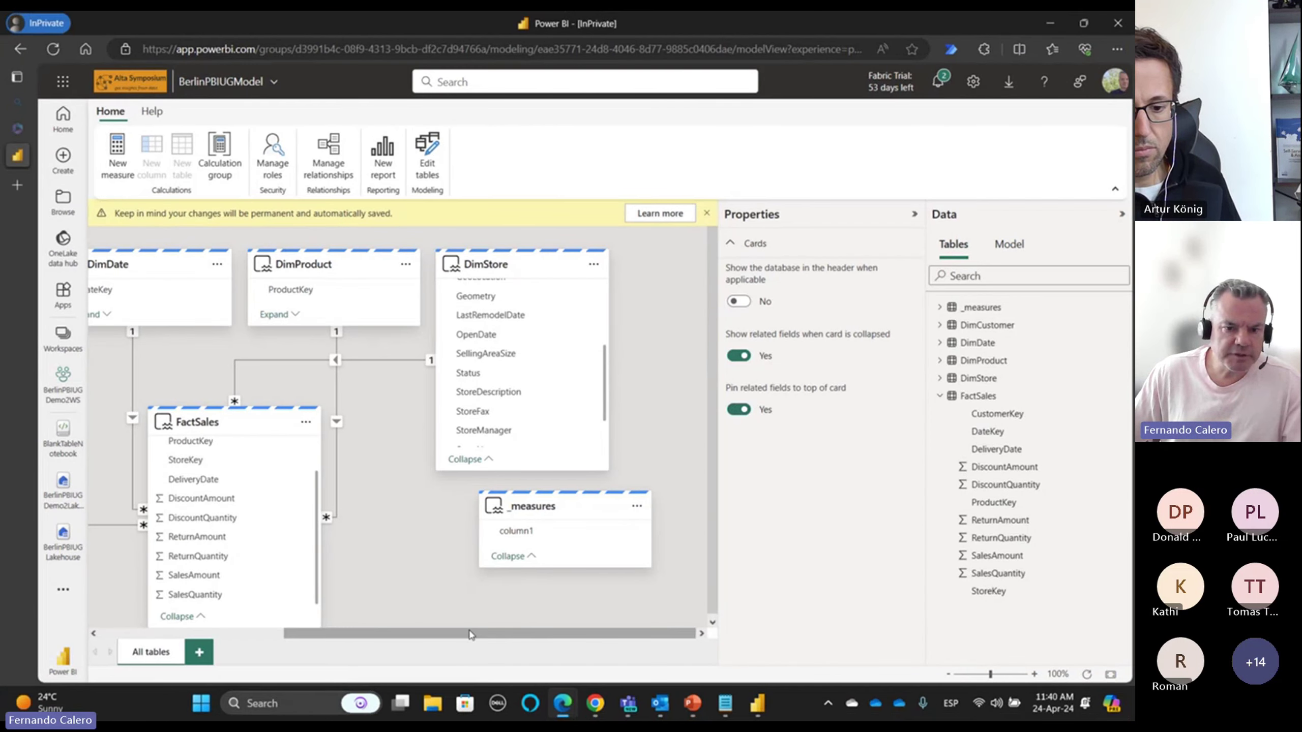
scroll(405, 633, left, 3)
click(303, 618)
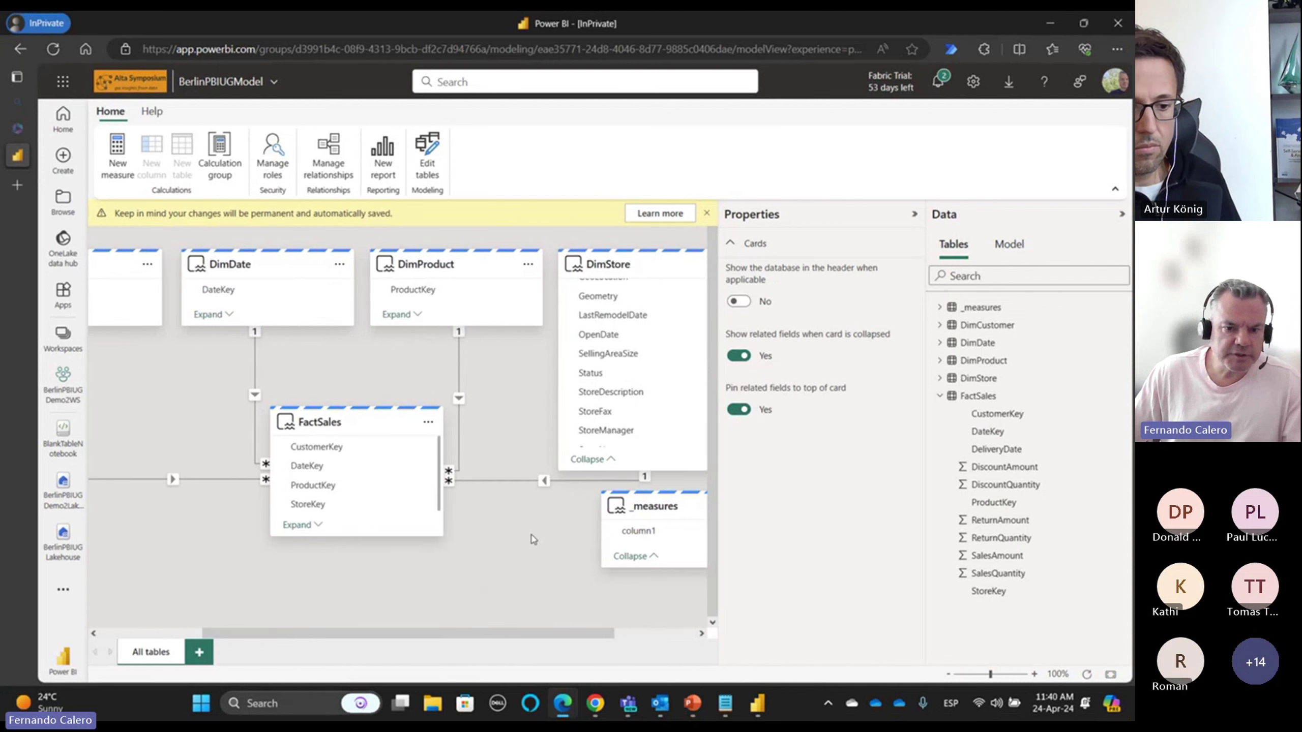
drag(497, 636, 389, 645)
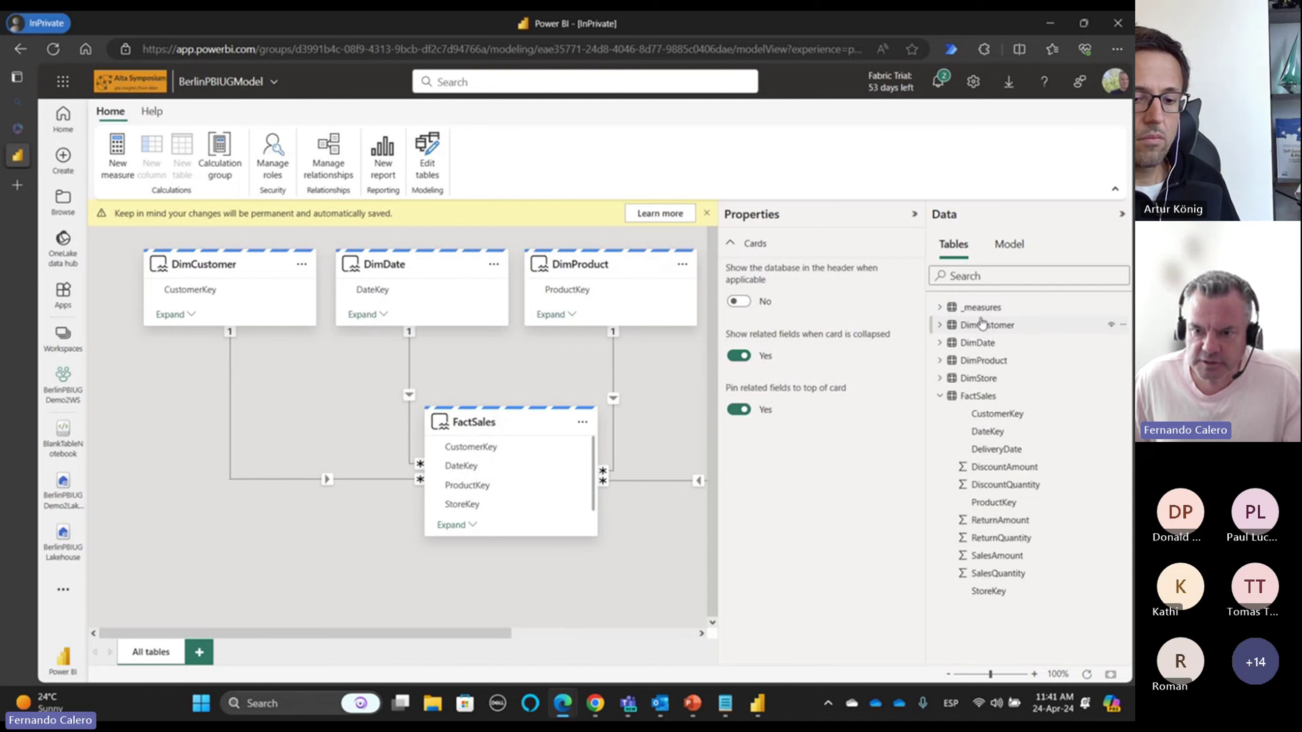
- Add a measure to the _measures table defined as Number of rows = COUNTROWS( FactSales )
click(1123, 307)
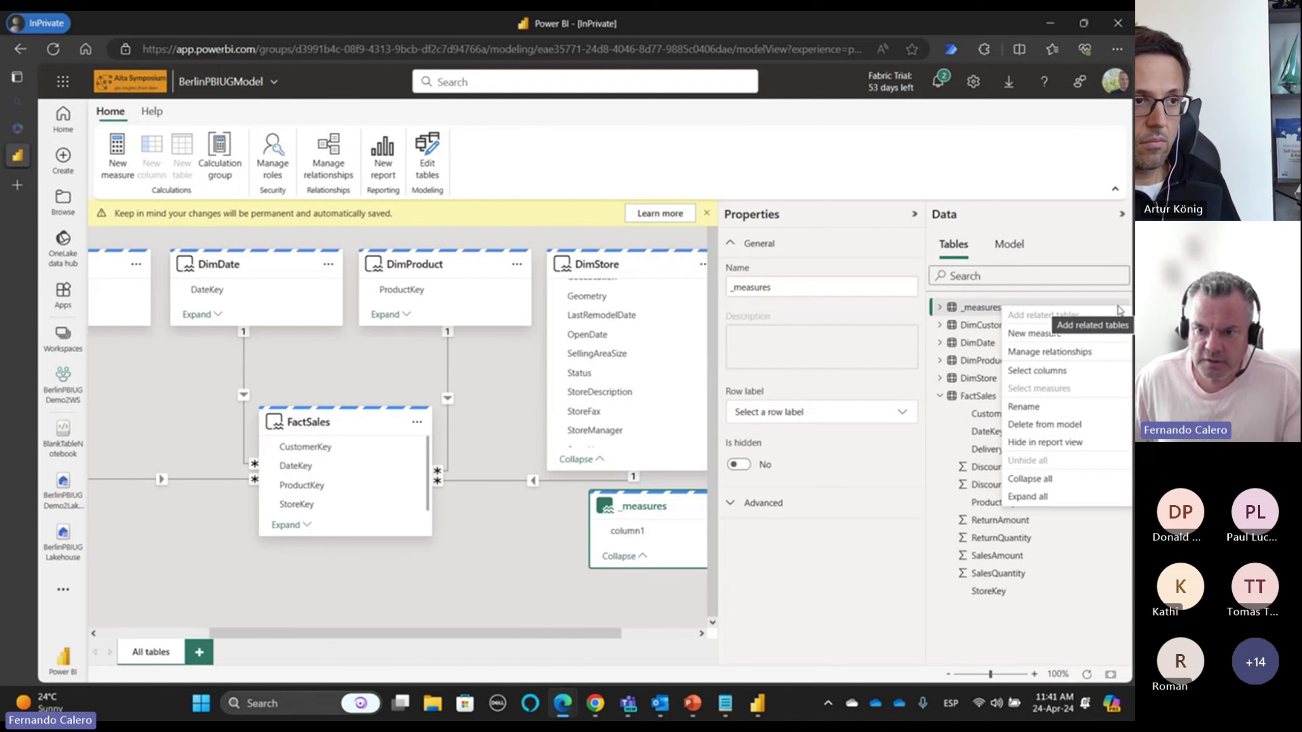
click(1065, 336)
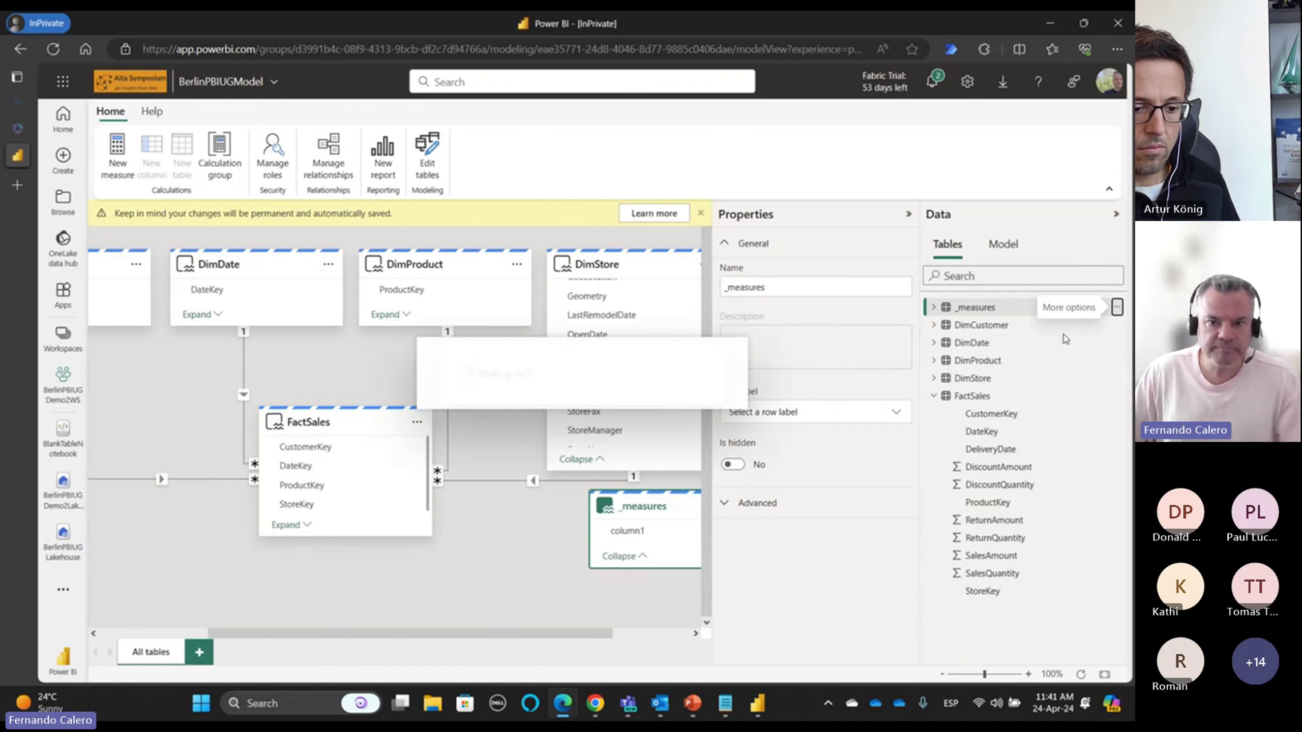
text(Number of row)
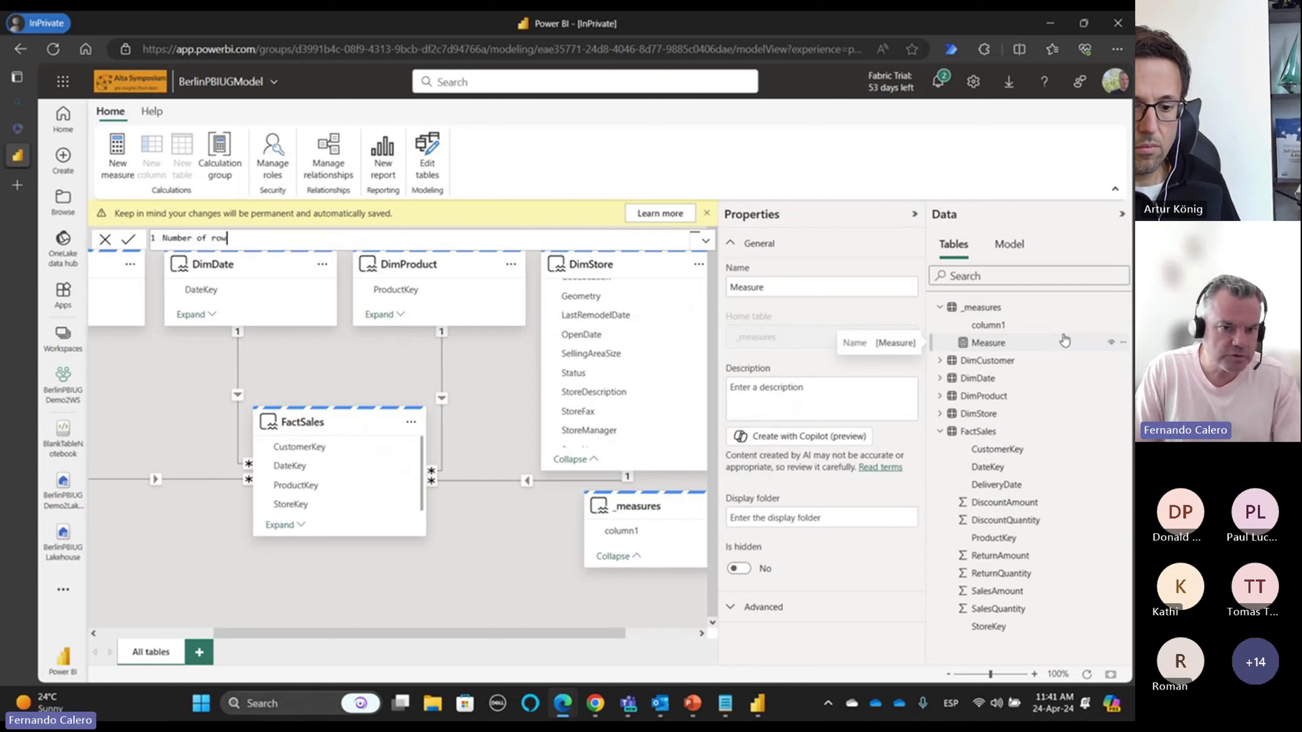
text(s = COUNTROWS()
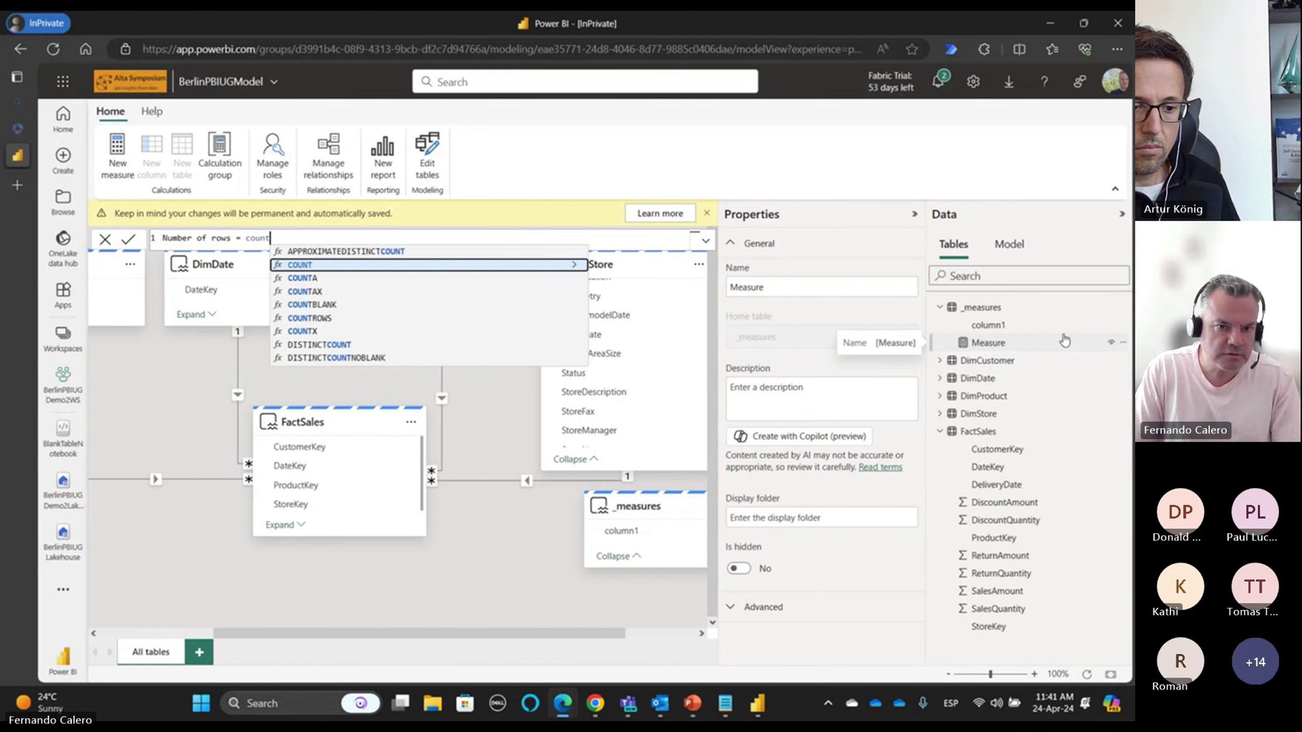
text( FactSales ))
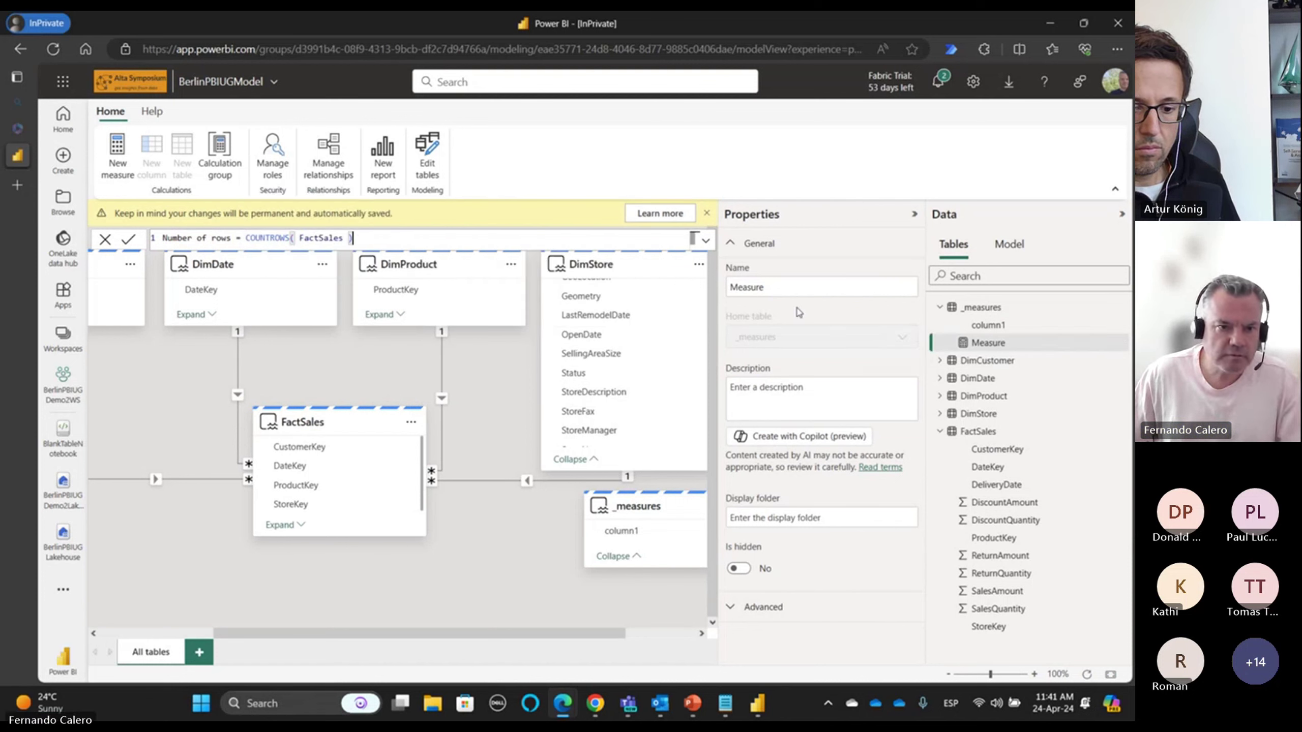
click(131, 241)
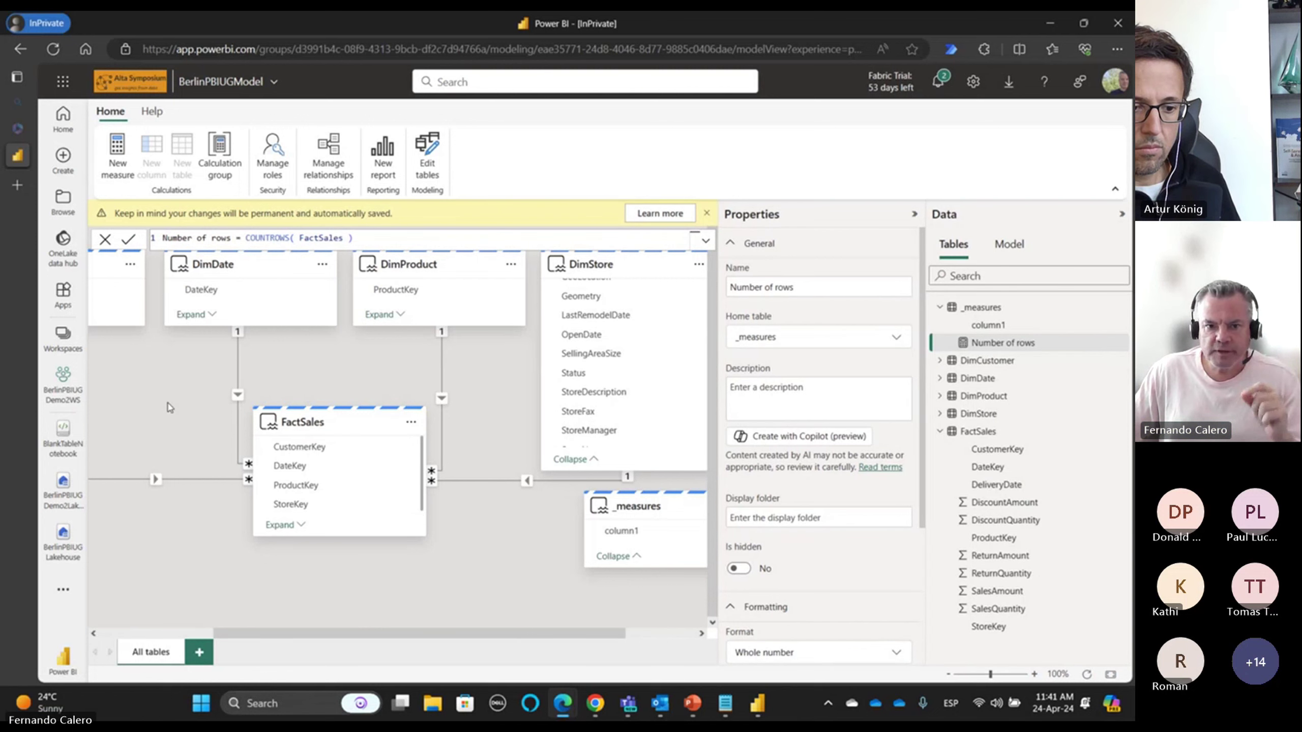
- Return to the BerlinPBIUGDemo2WS workspace, launch Tabular Editor from Power BI Desktop, accept its warning and minimize it
click(63, 384)
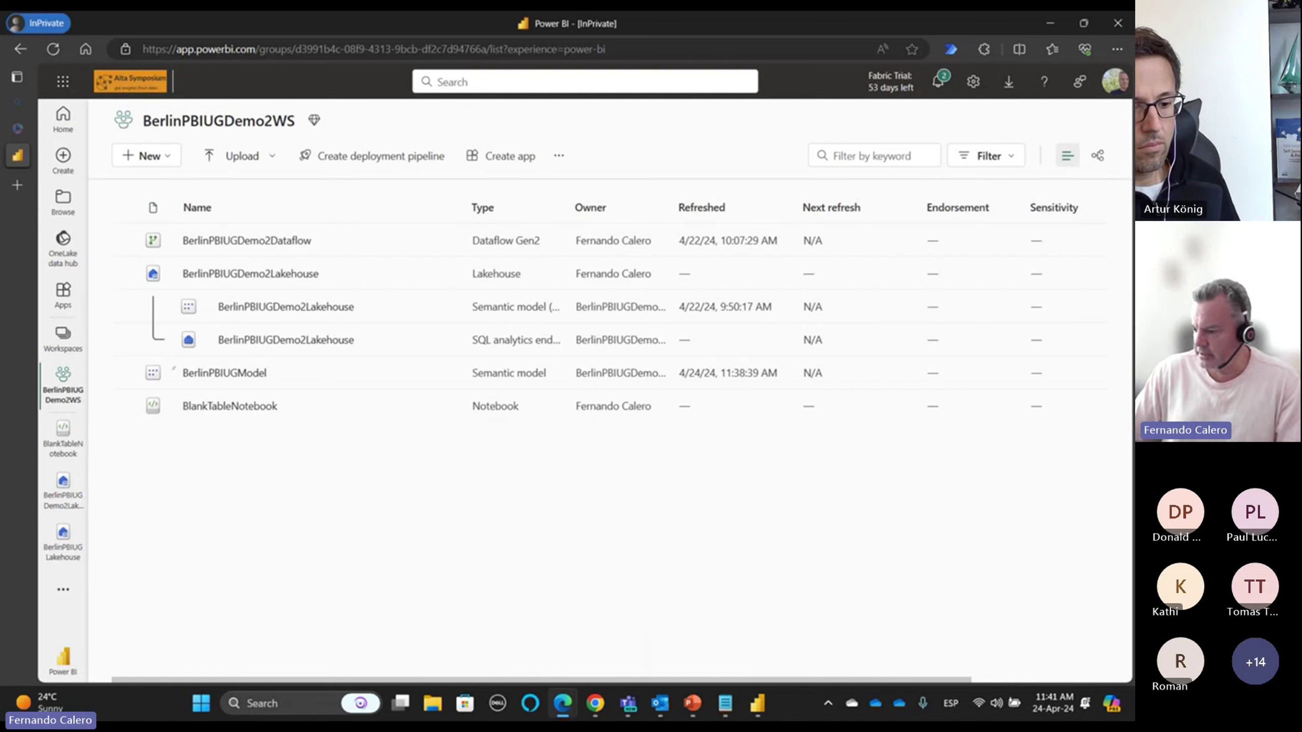
click(758, 704)
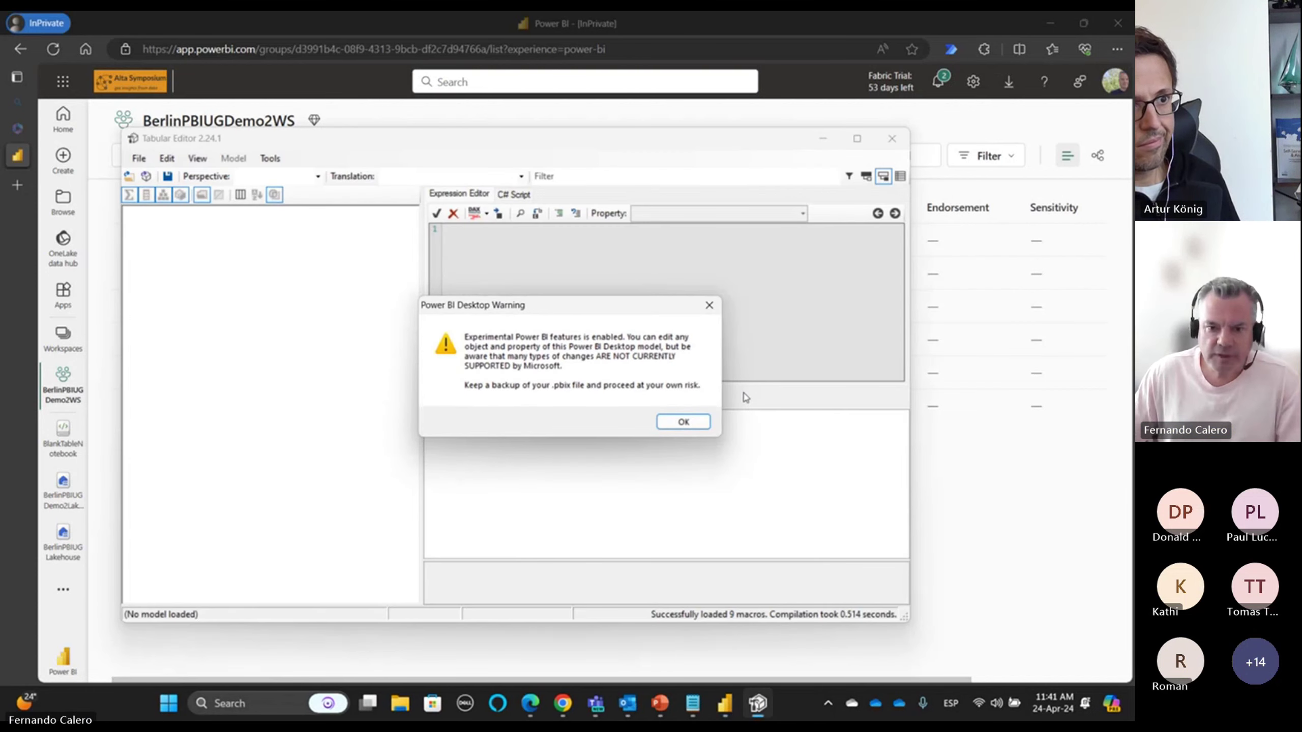
click(683, 422)
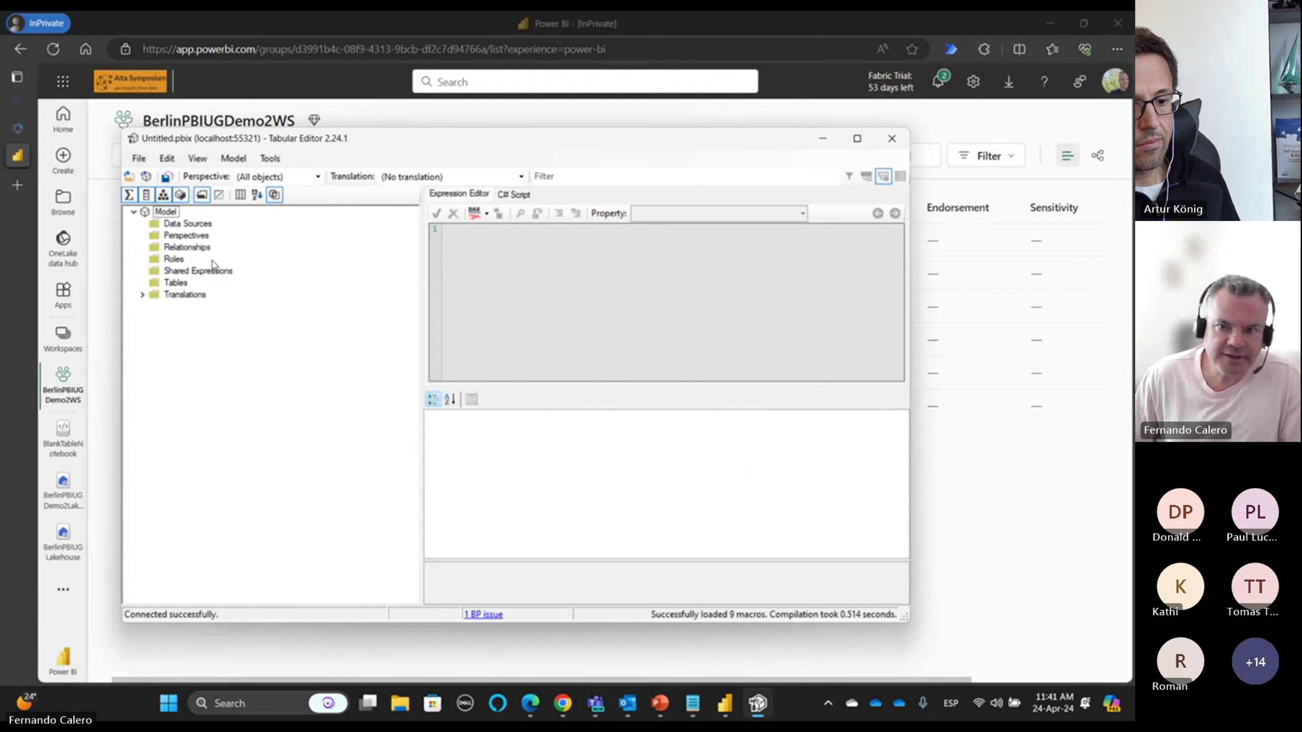
click(823, 139)
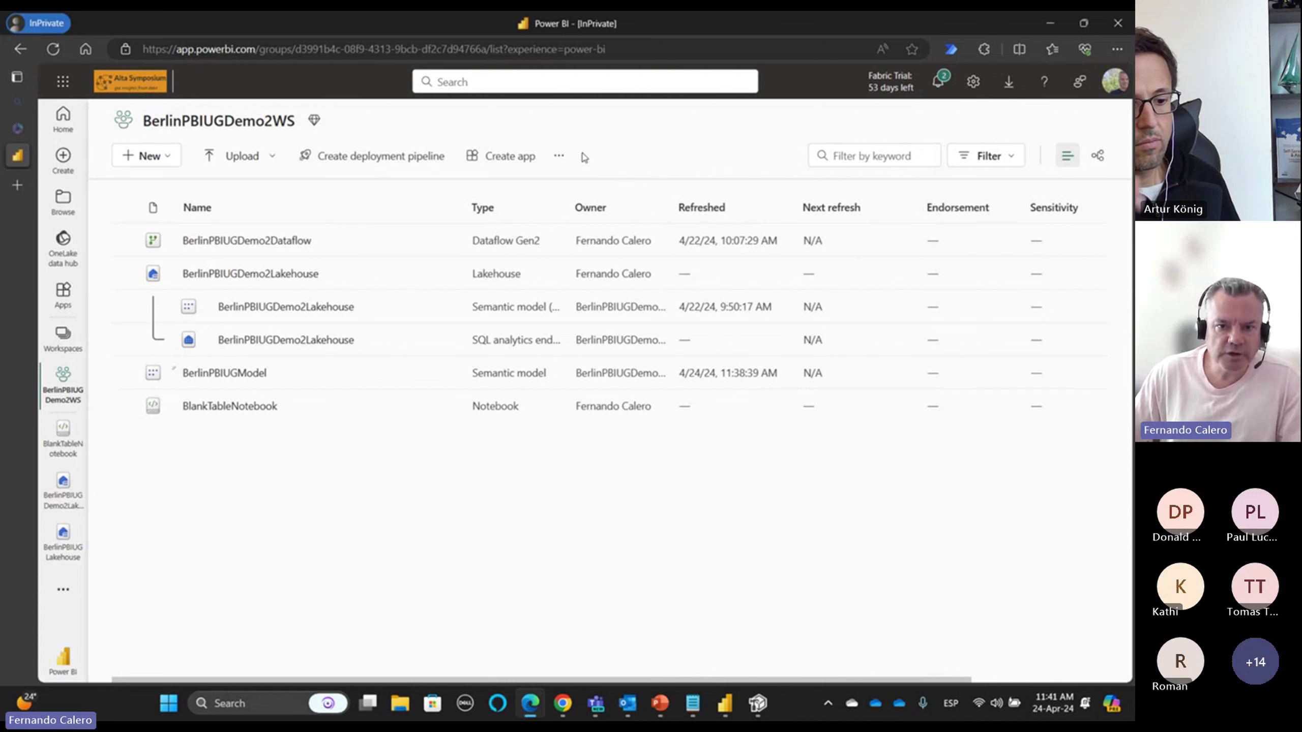
- Copy the workspace connection address from the Premium section of the BerlinPBIUGDemo2WS workspace settings, and close the settings
click(559, 156)
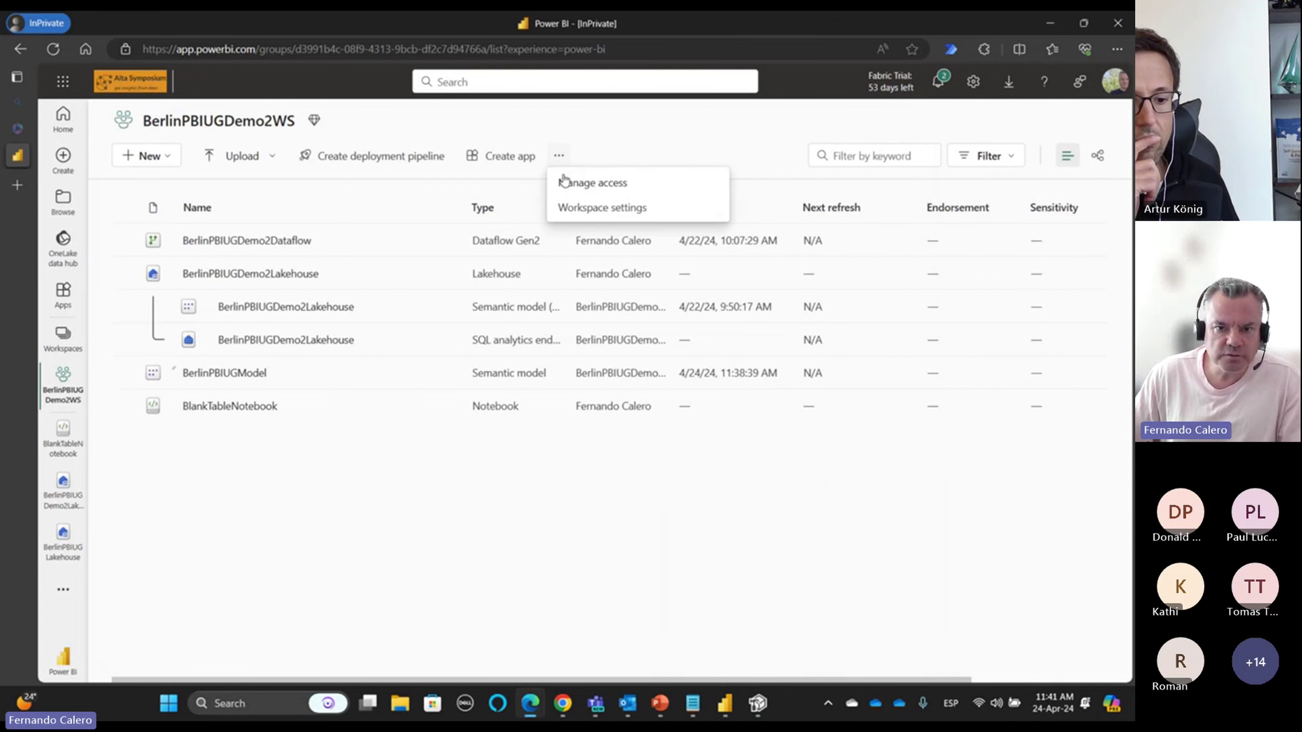
click(575, 211)
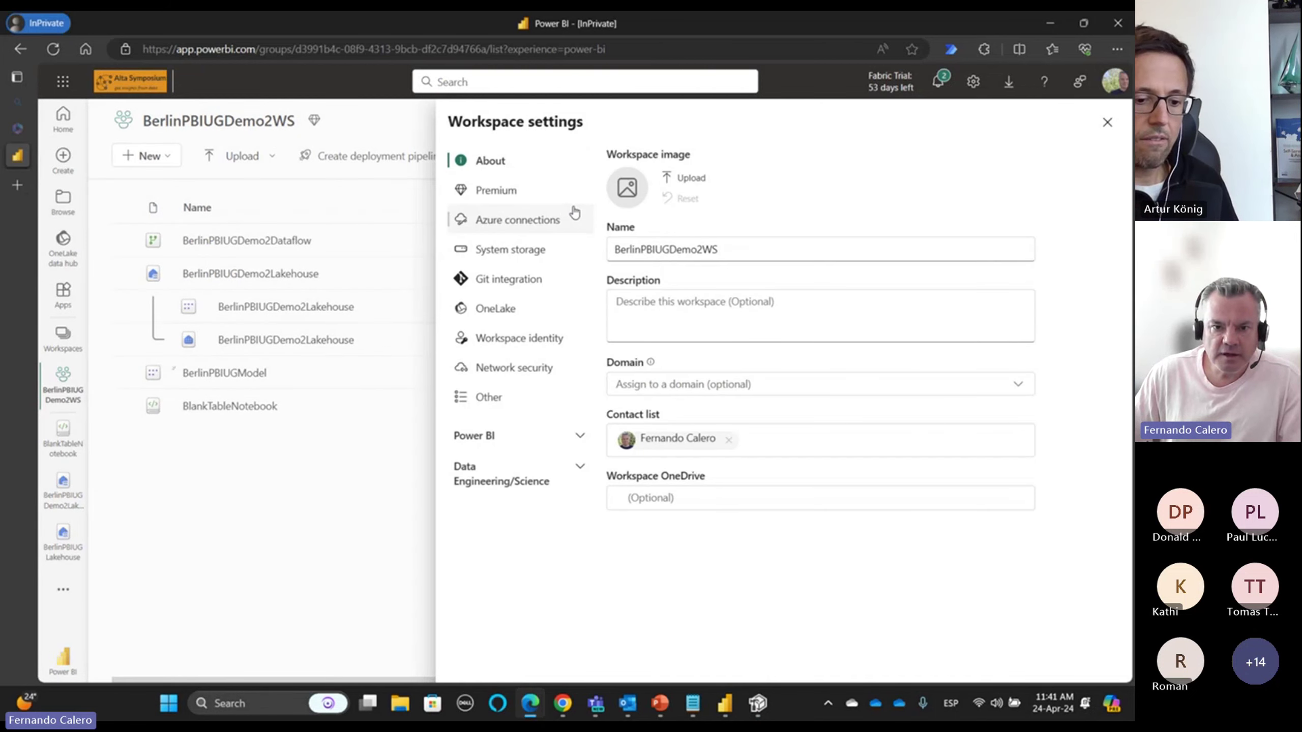
click(496, 189)
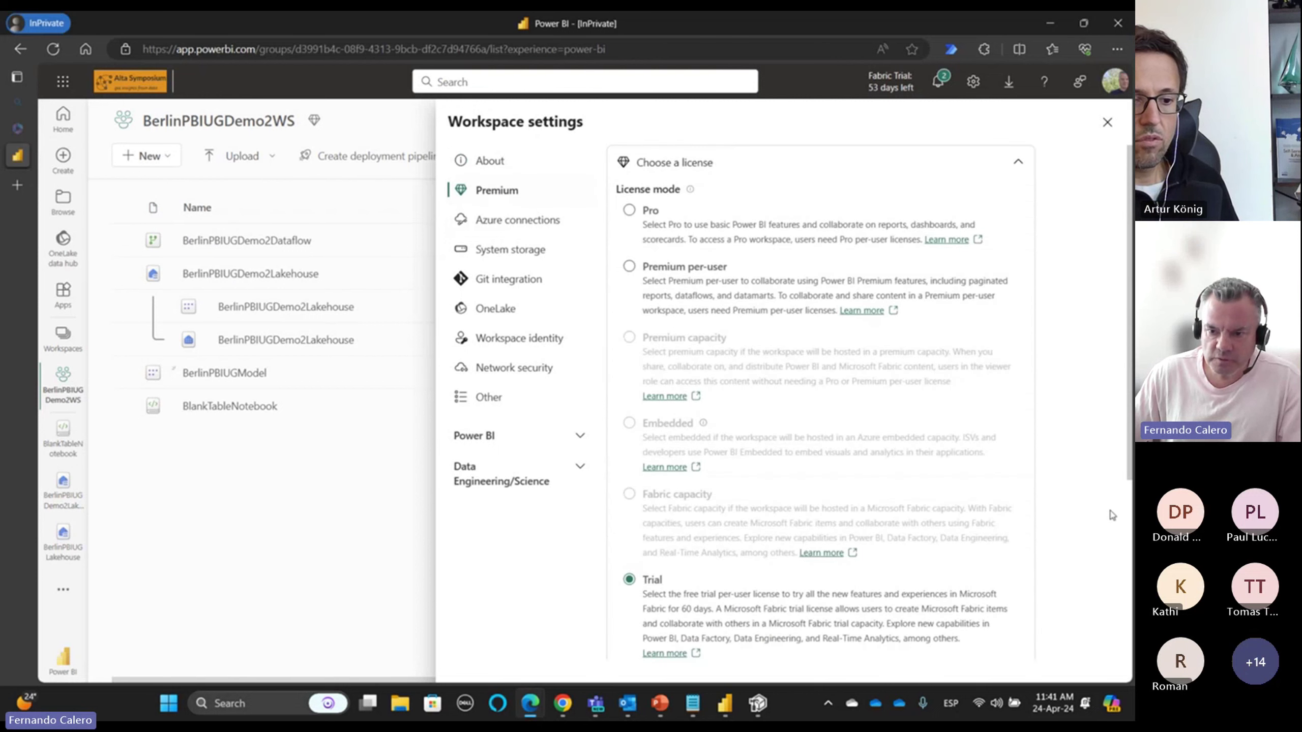
scroll(1090, 554, down, 5)
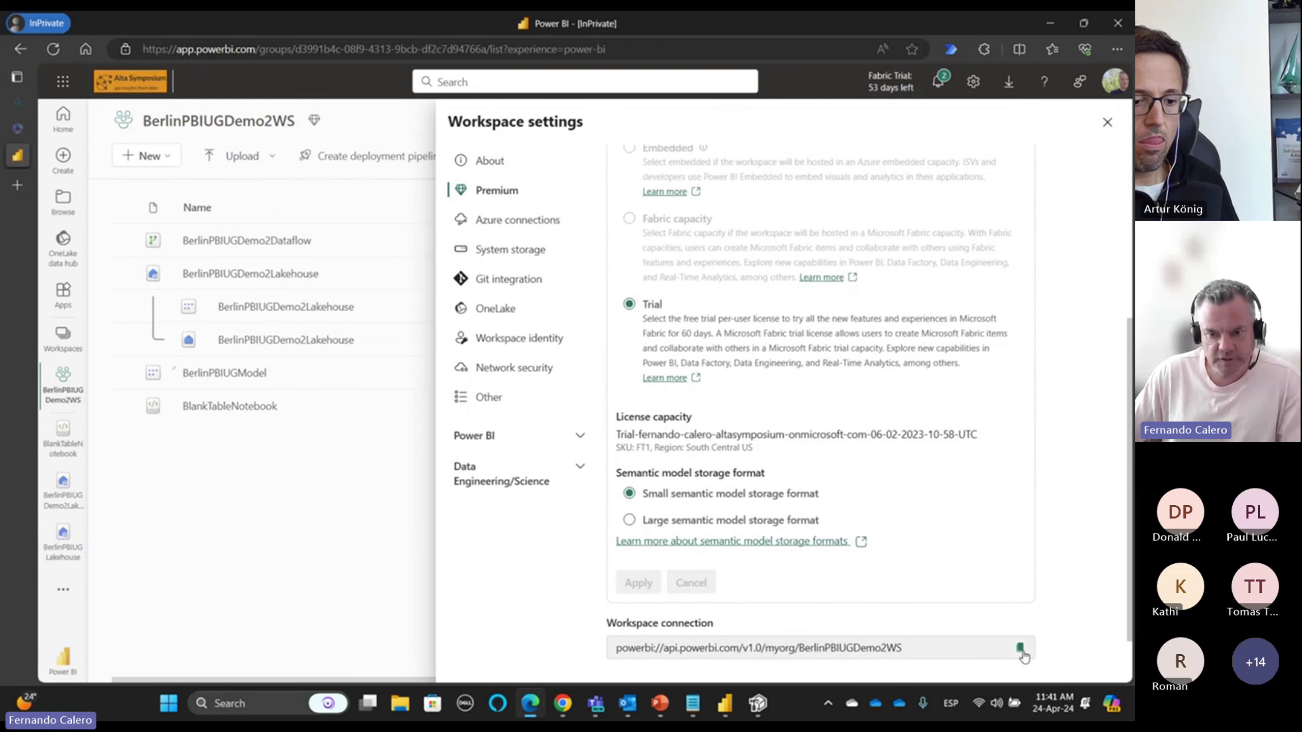
click(1106, 123)
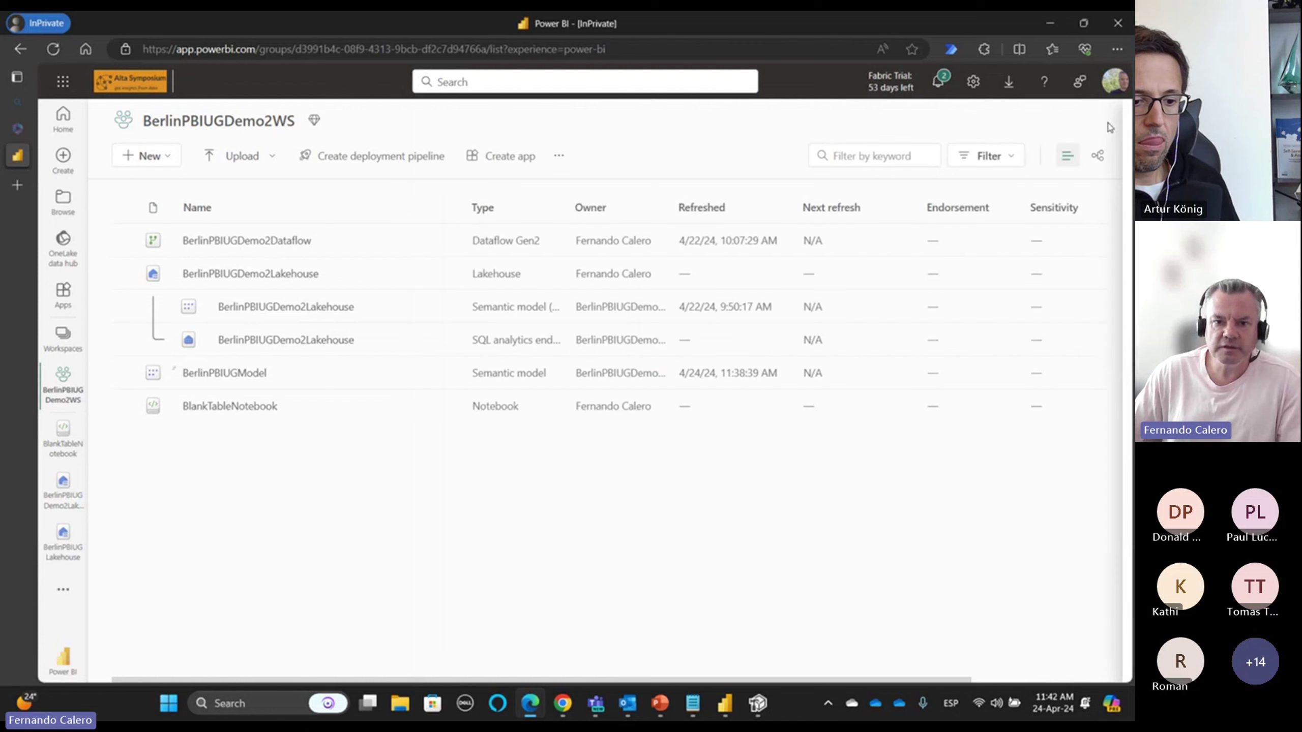
- Switch to Tabular Editor, connect to powerbi://api.powerbi.com/v1.0/myorg/BerlinPBIUGDemo2WS with Windows Integrated or Azure AD login, and sign in with the organization account
click(760, 704)
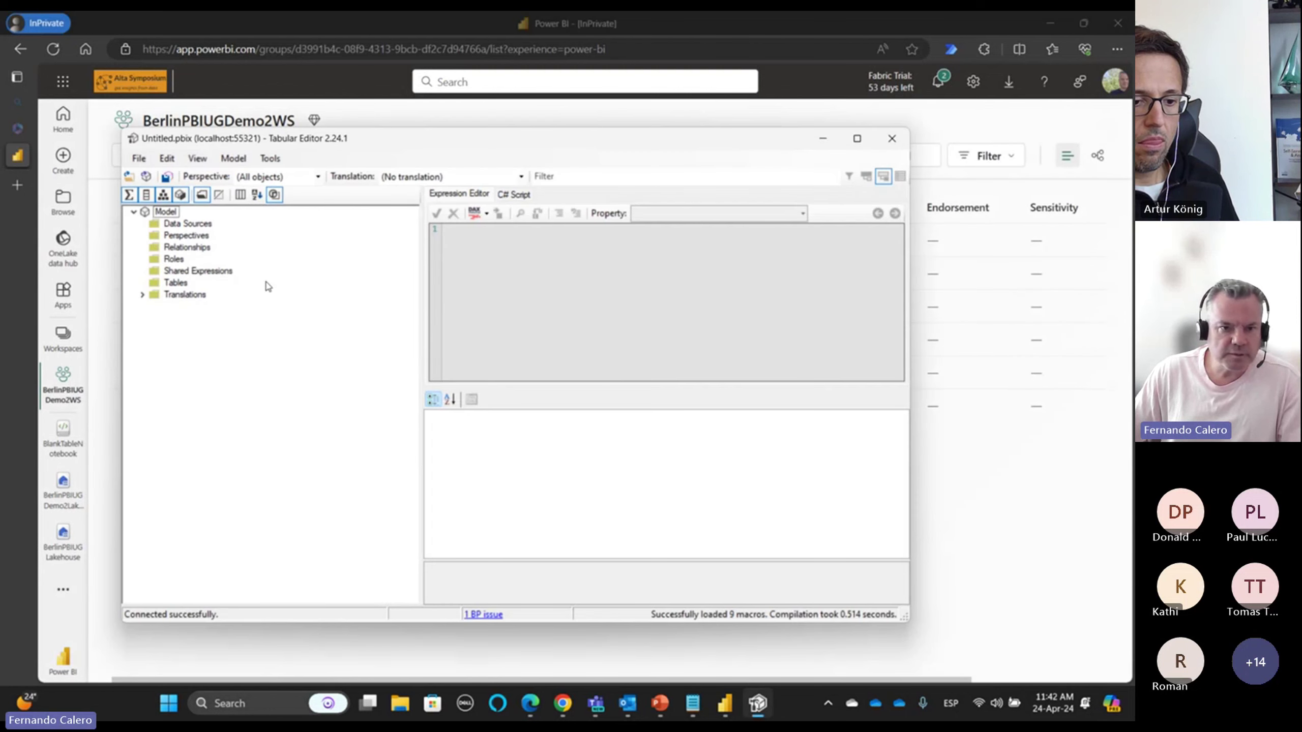
click(146, 179)
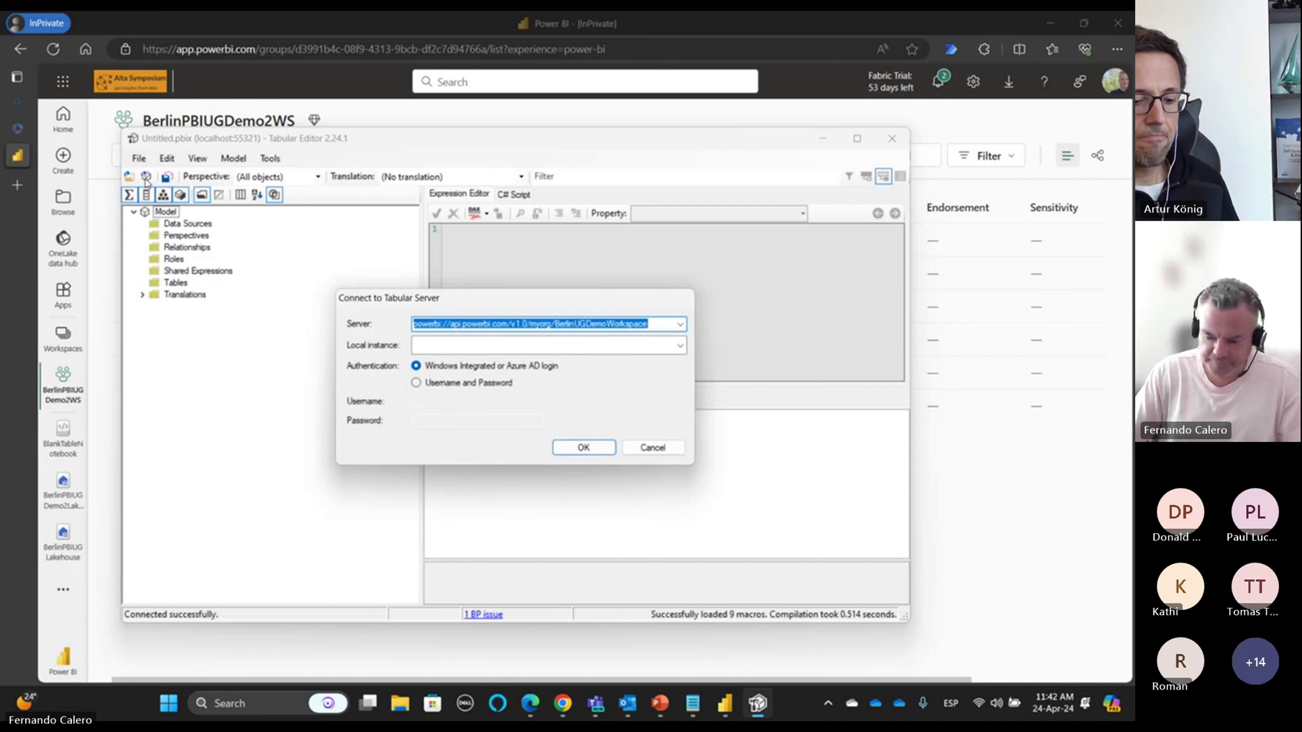
key(BackSpace)
text(powerbi://api.powerbi.com/v1.0/myorg/BerlinPBIUGDemo2WS)
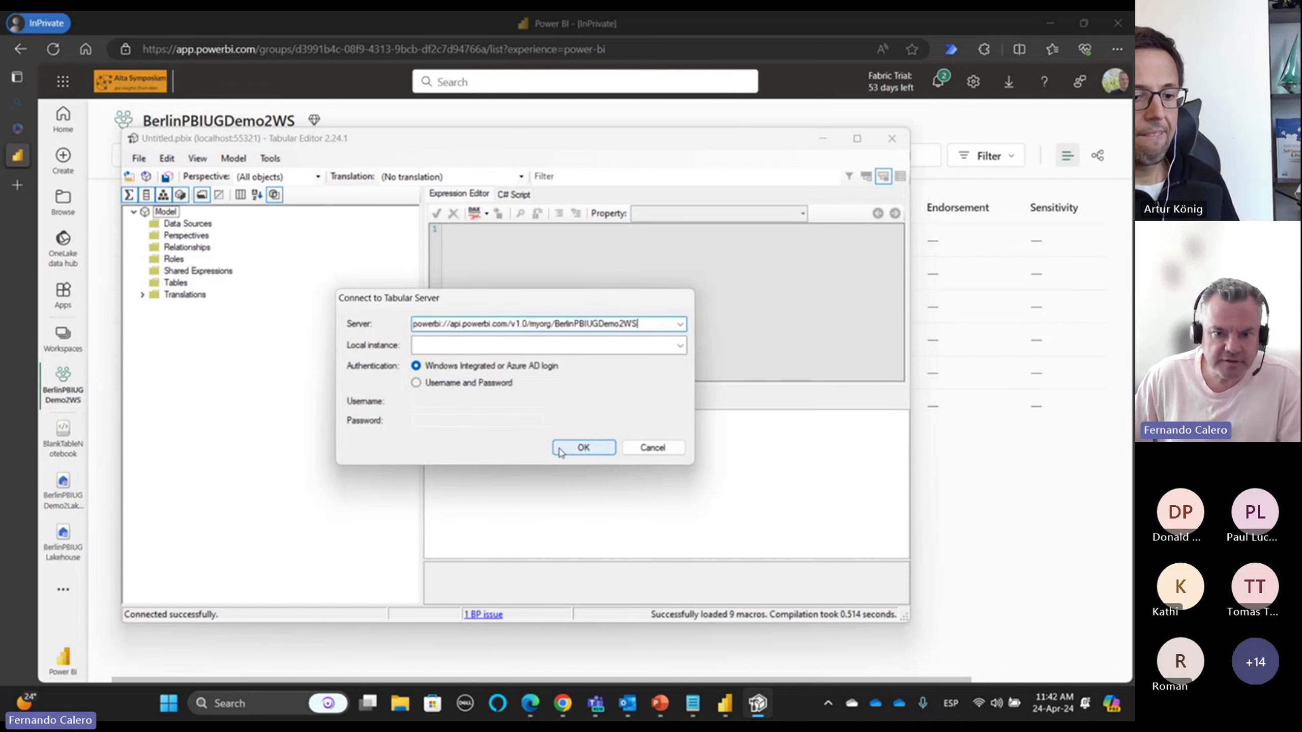
click(579, 447)
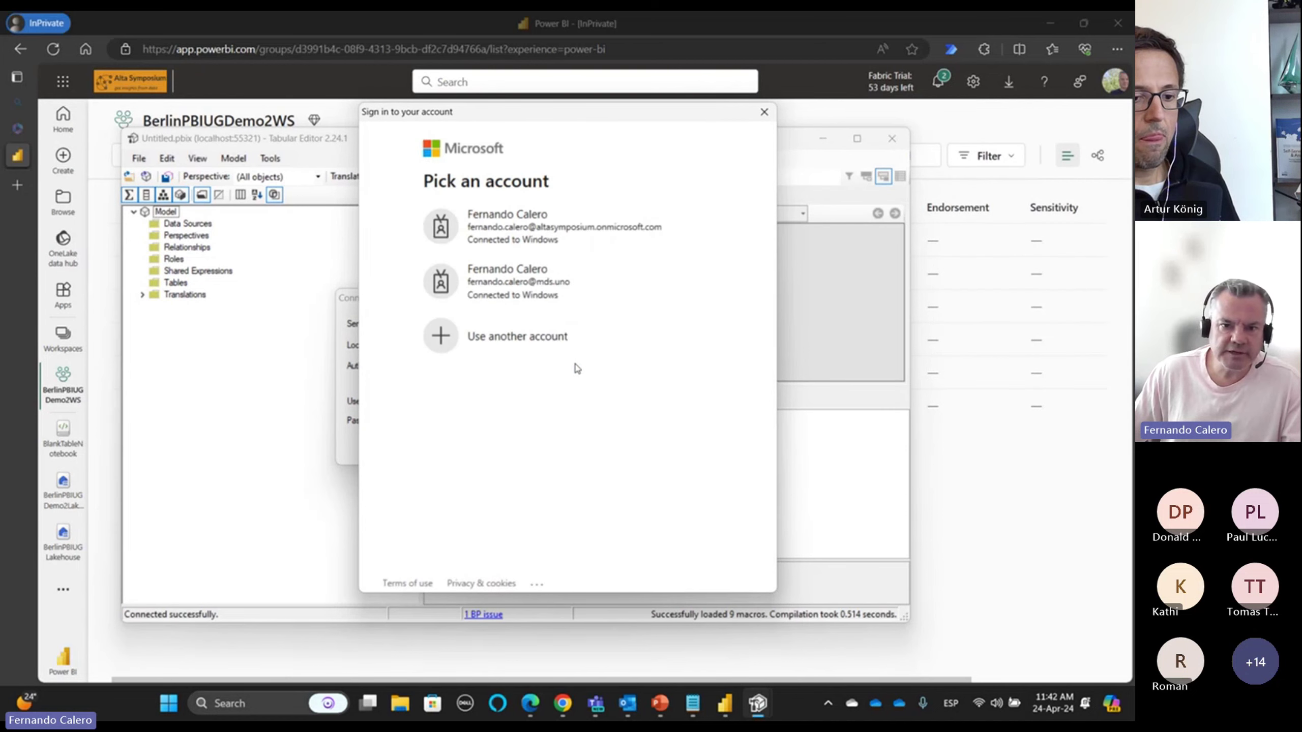
click(550, 227)
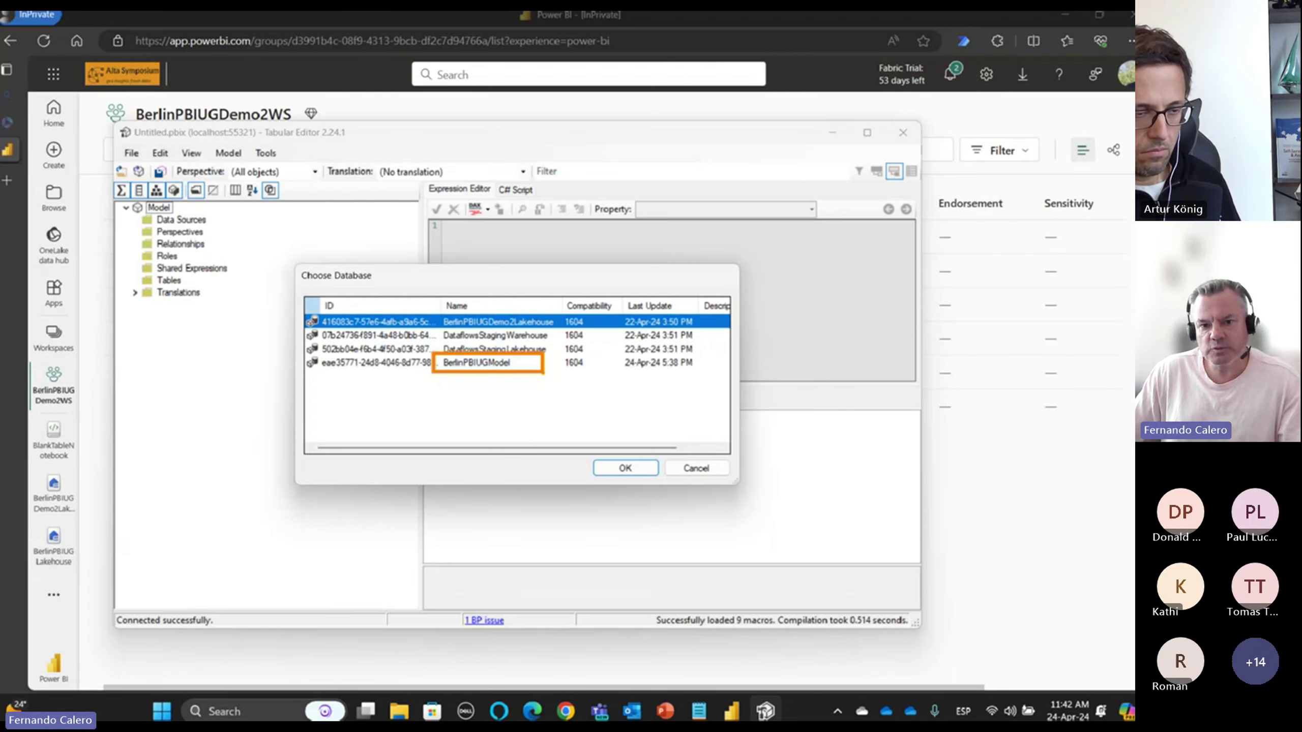
- Load the BerlinPBIUGModel database and expand its tables and the contents of _measures
click(510, 367)
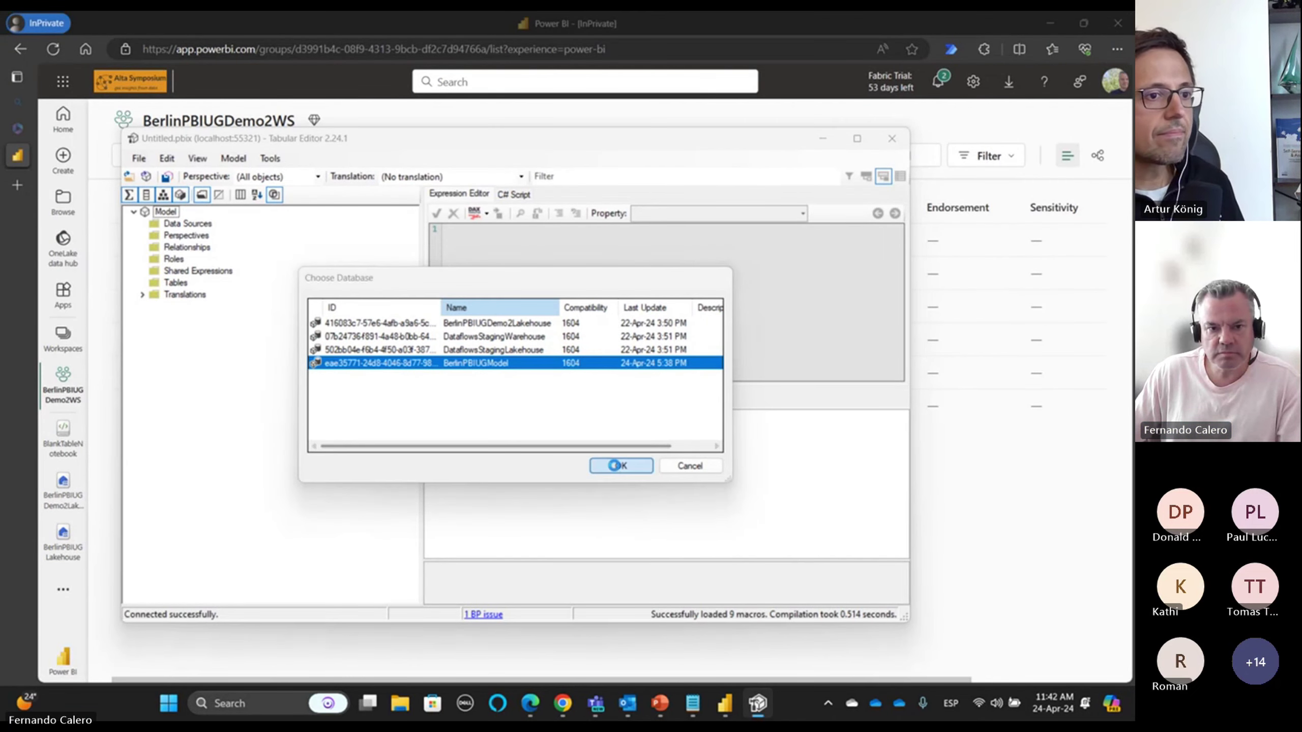
click(615, 464)
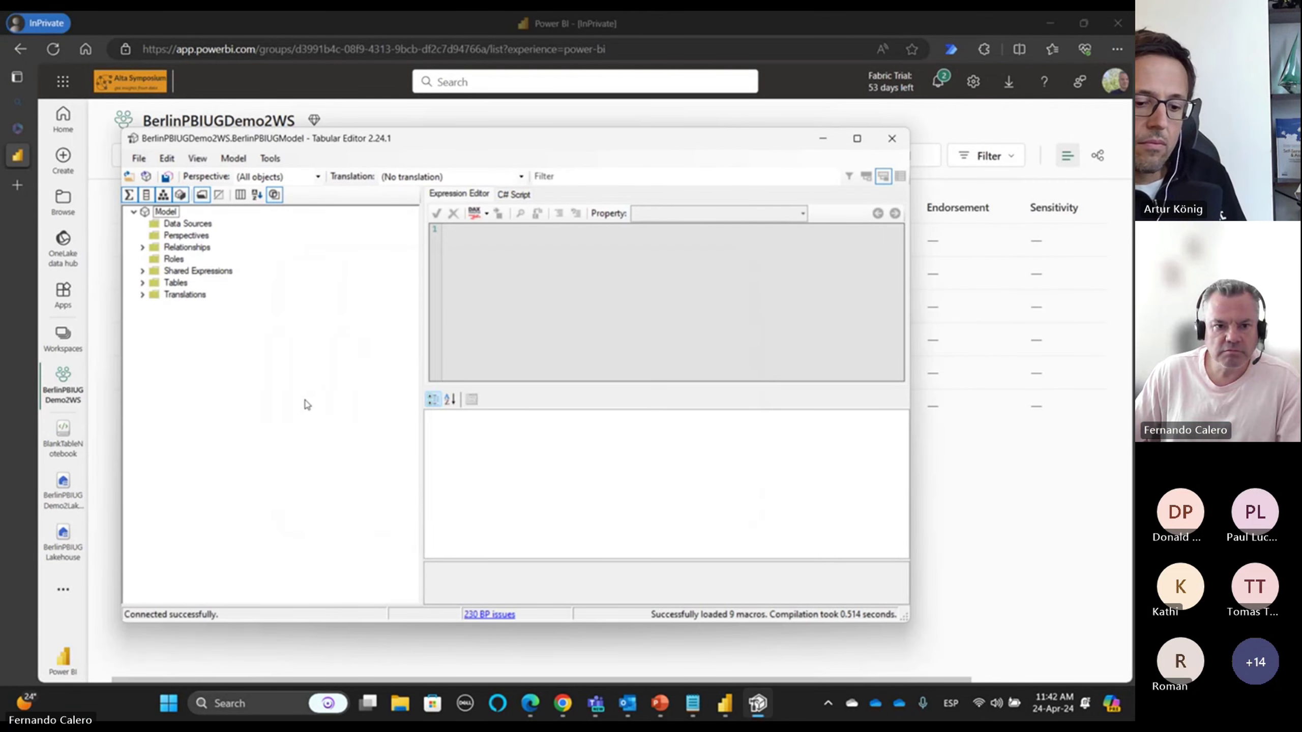
click(143, 283)
click(151, 354)
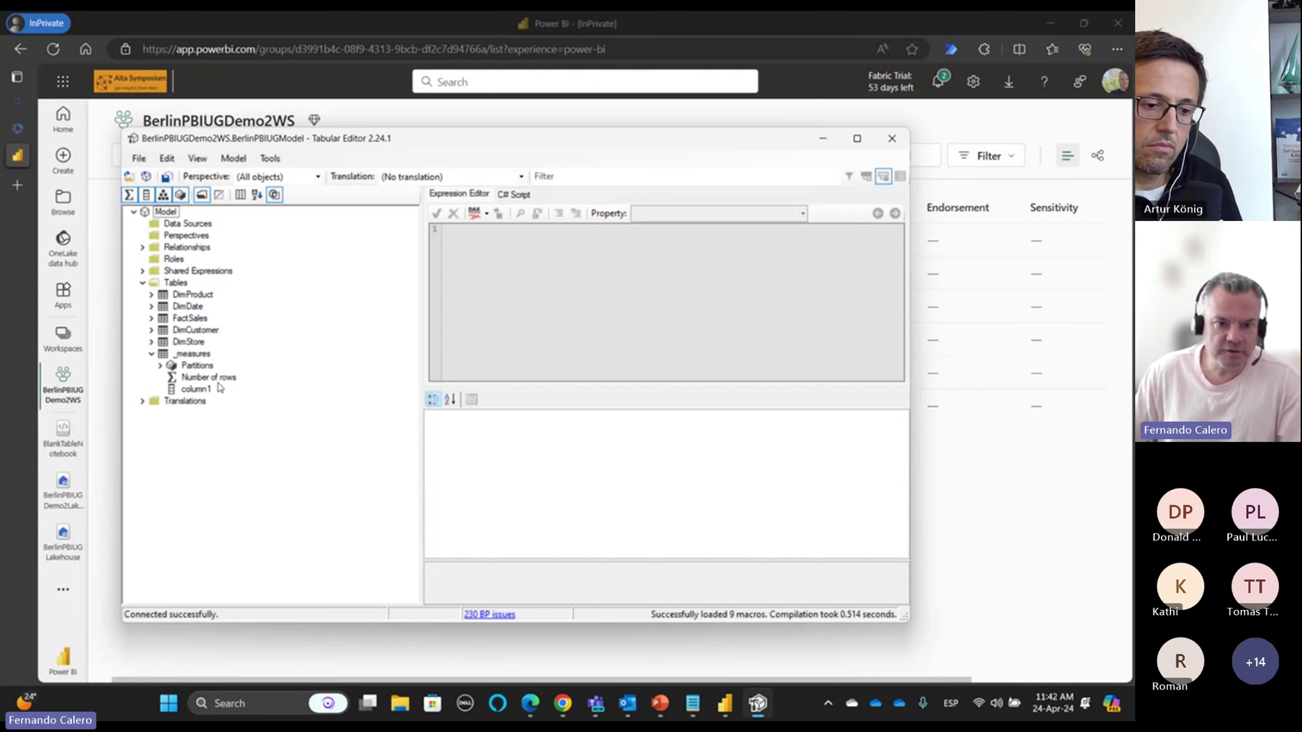
- Run the Autogenerate SUM measures macro on the six FactSales columns from SalesQuantity through DiscountAmount
click(152, 318)
click(227, 402)
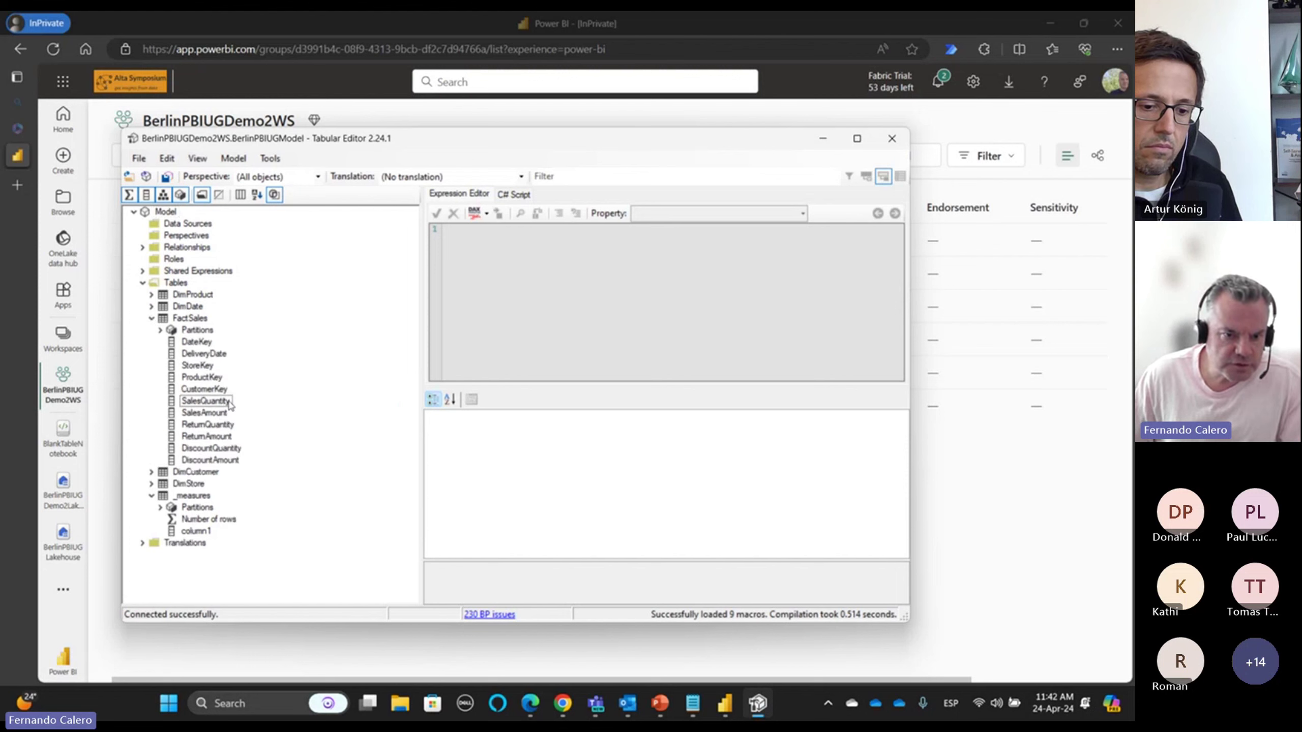
drag(219, 420, 238, 464)
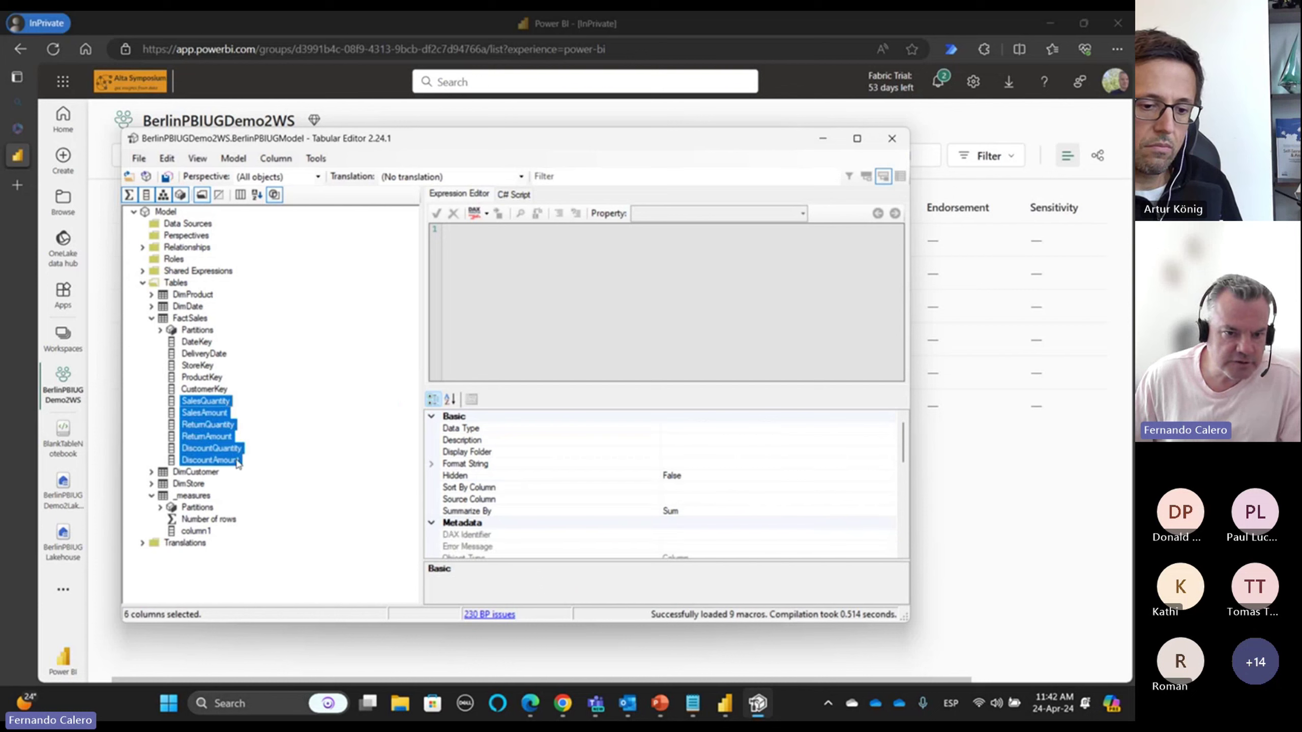
right_click(228, 459)
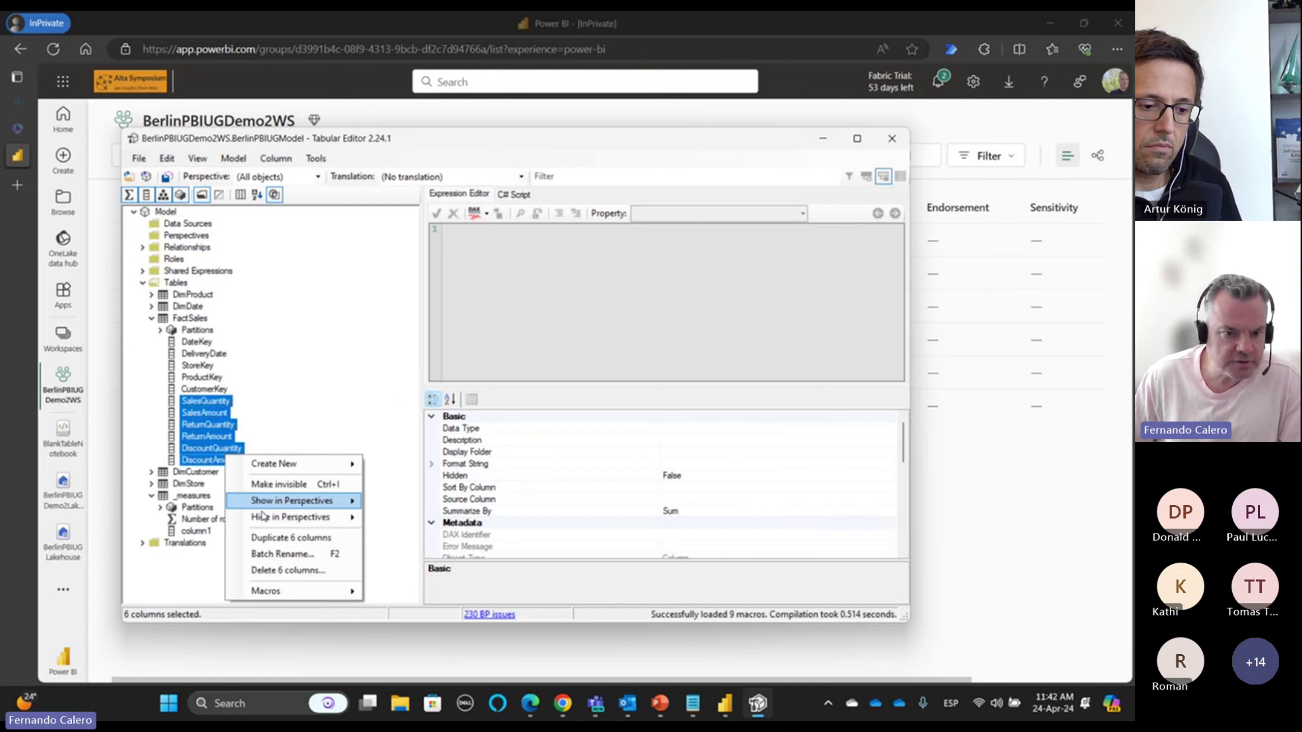
mouse_move(315, 595)
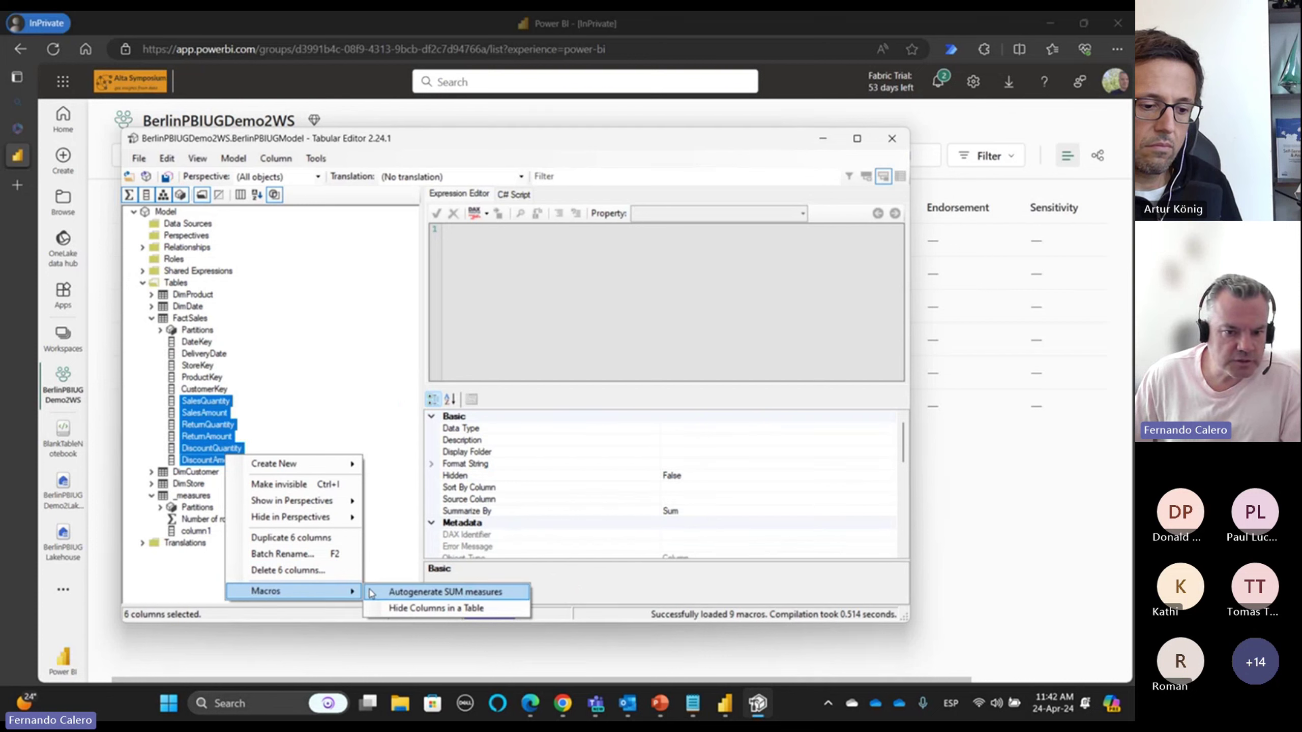
click(390, 592)
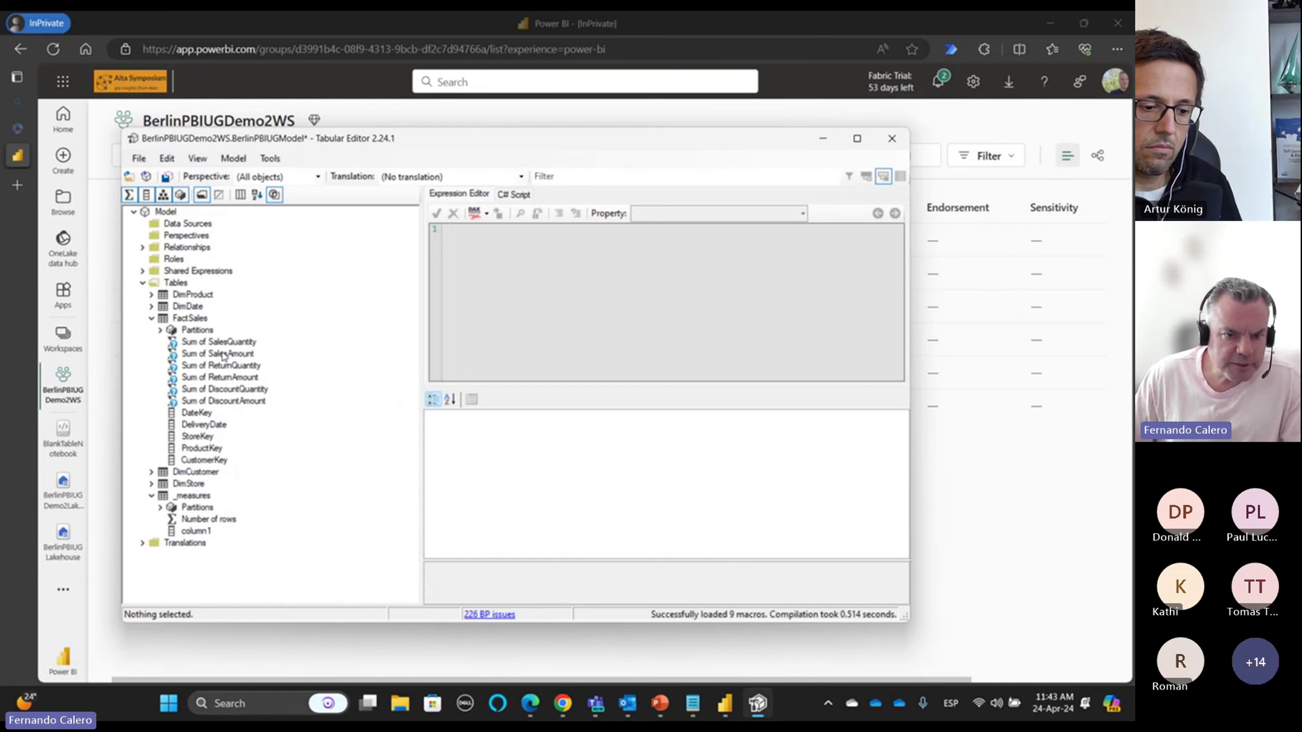
- Put the Number of rows measure of the _measures table into a new display folder named Basic
click(202, 497)
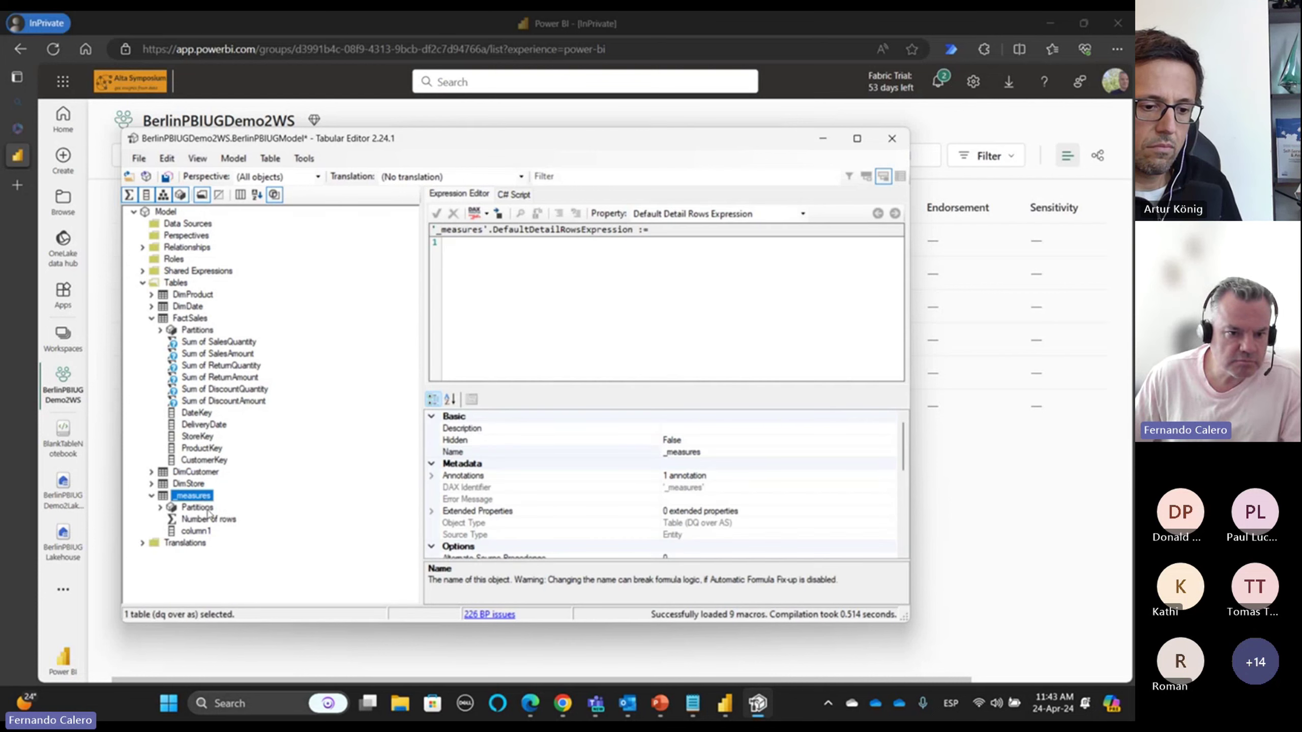
right_click(209, 519)
mouse_move(299, 525)
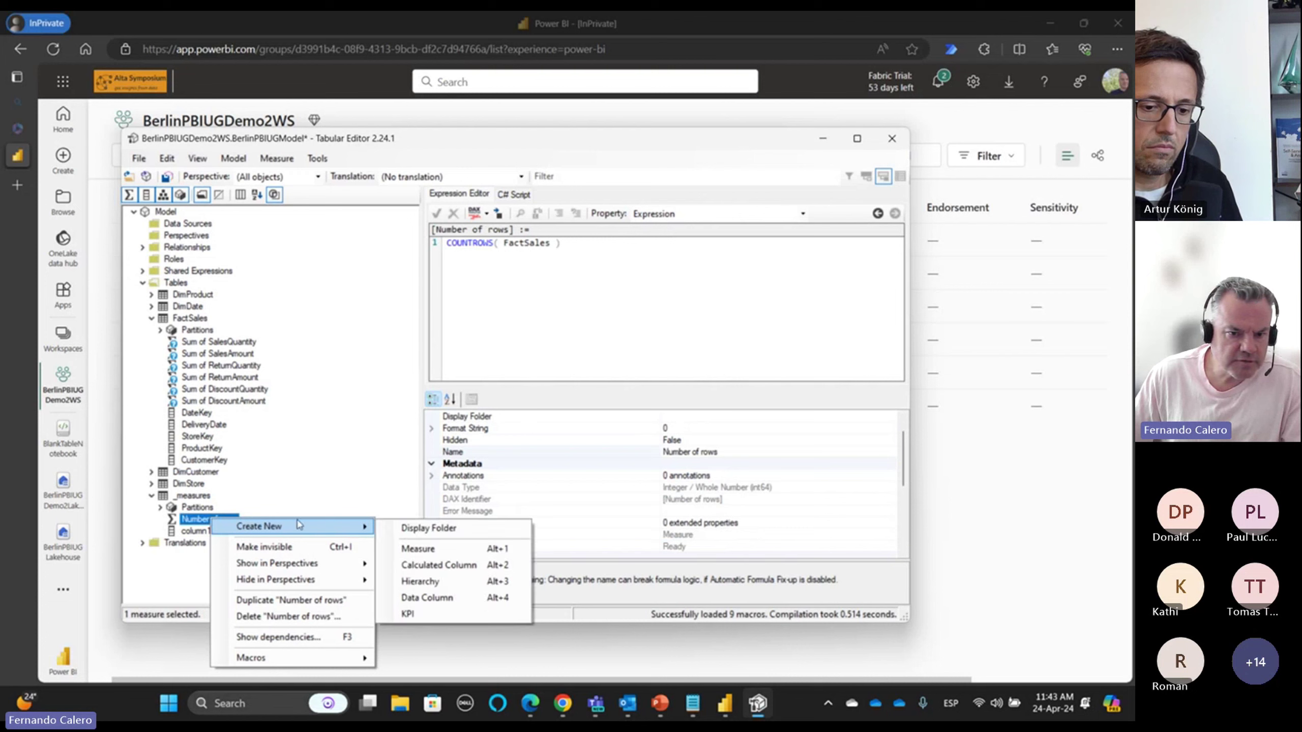
click(405, 528)
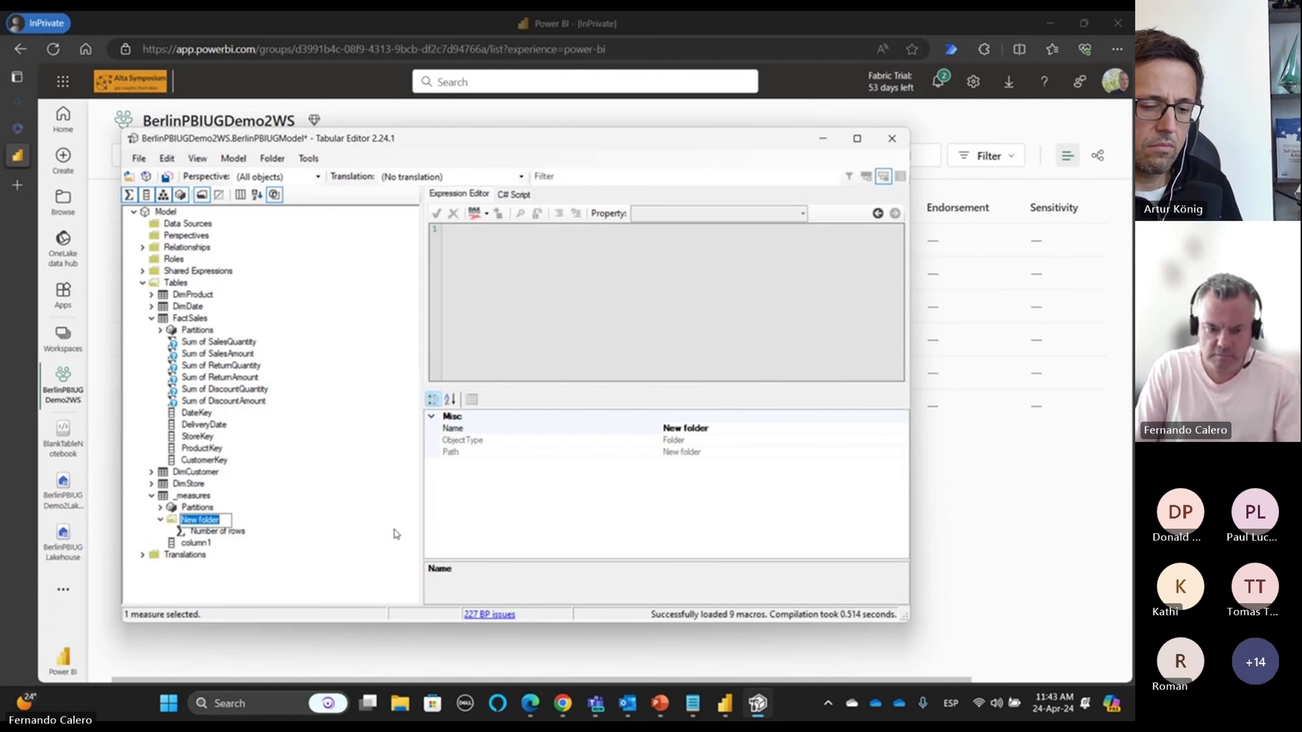
text(Basic)
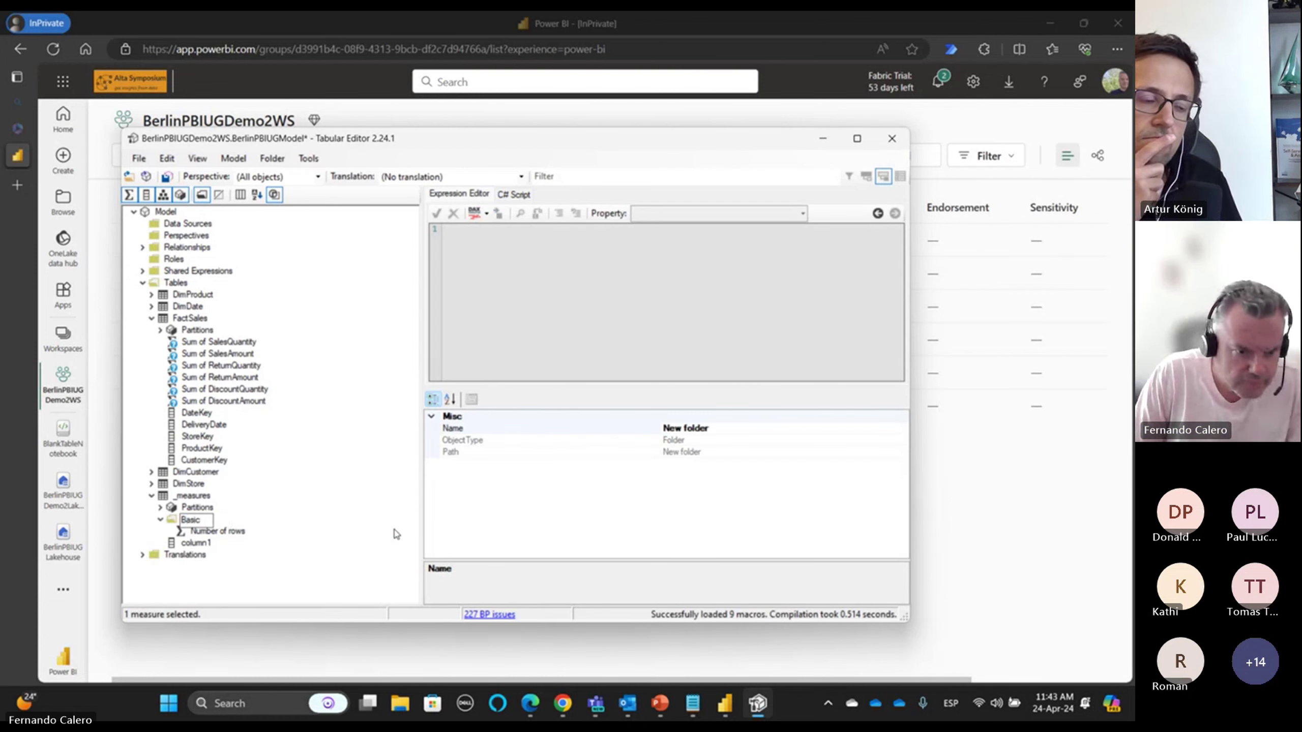
key(Return)
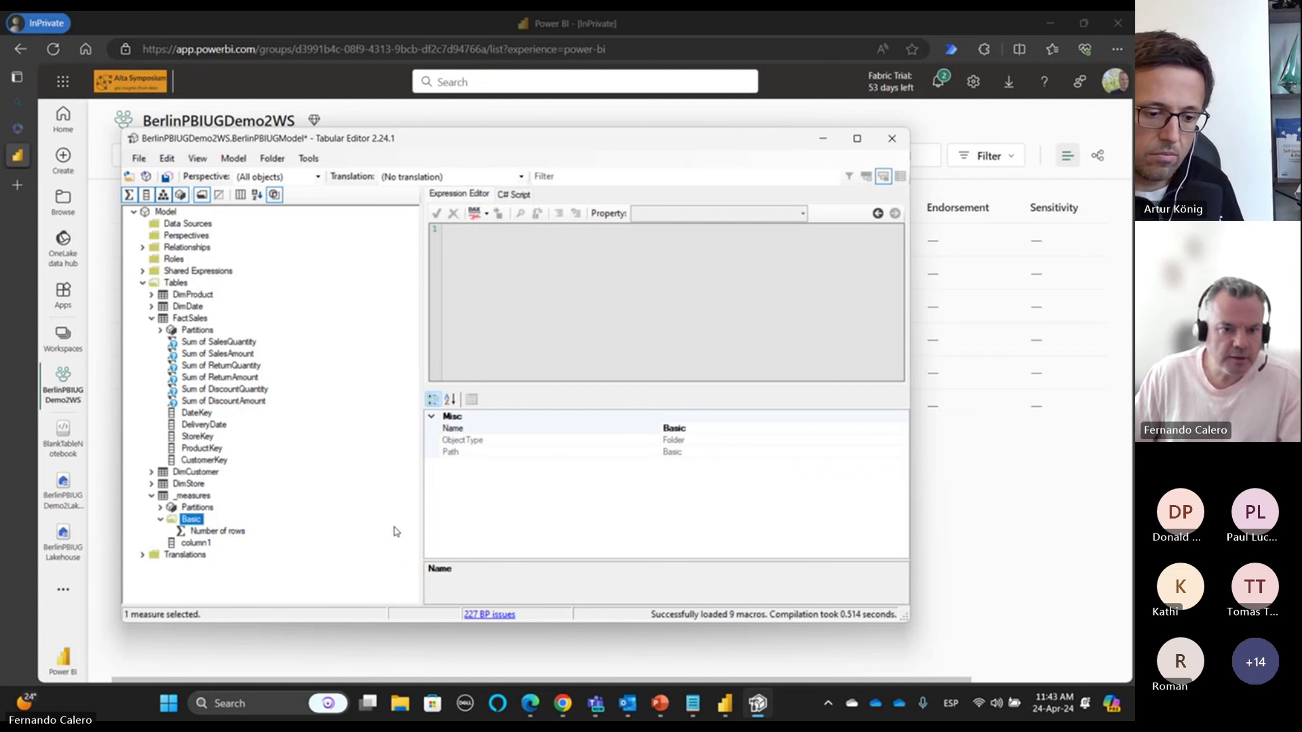
- Move the six Sum of measures from FactSales into the Basic folder of _measures, and save the changes to the connected database
click(232, 342)
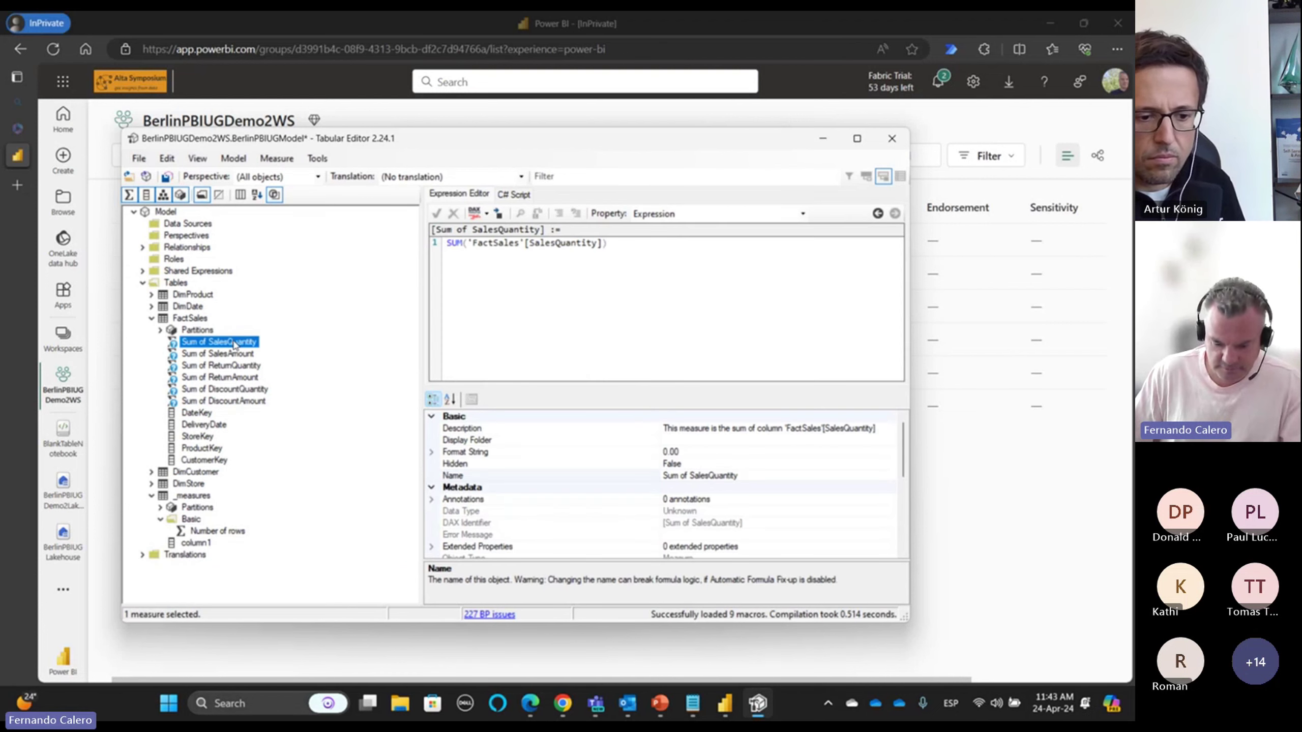
shift+click(230, 399)
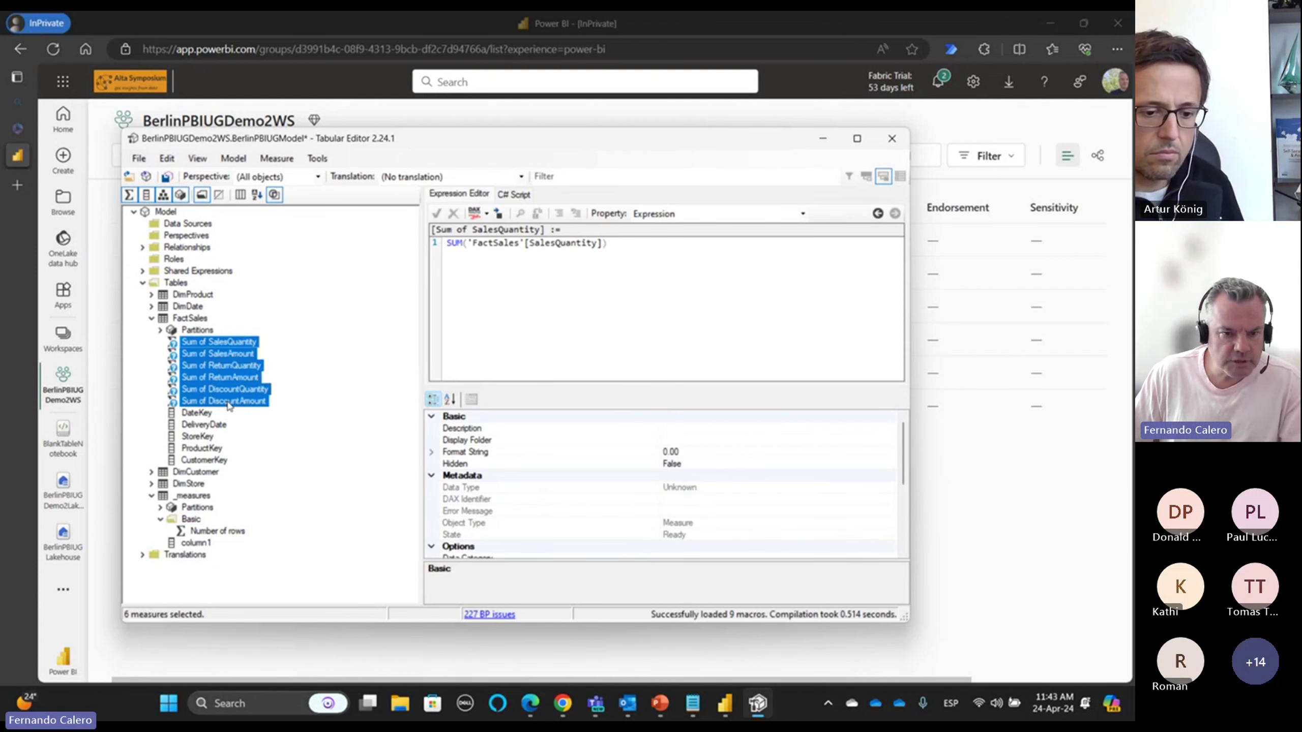
right_click(230, 406)
click(166, 158)
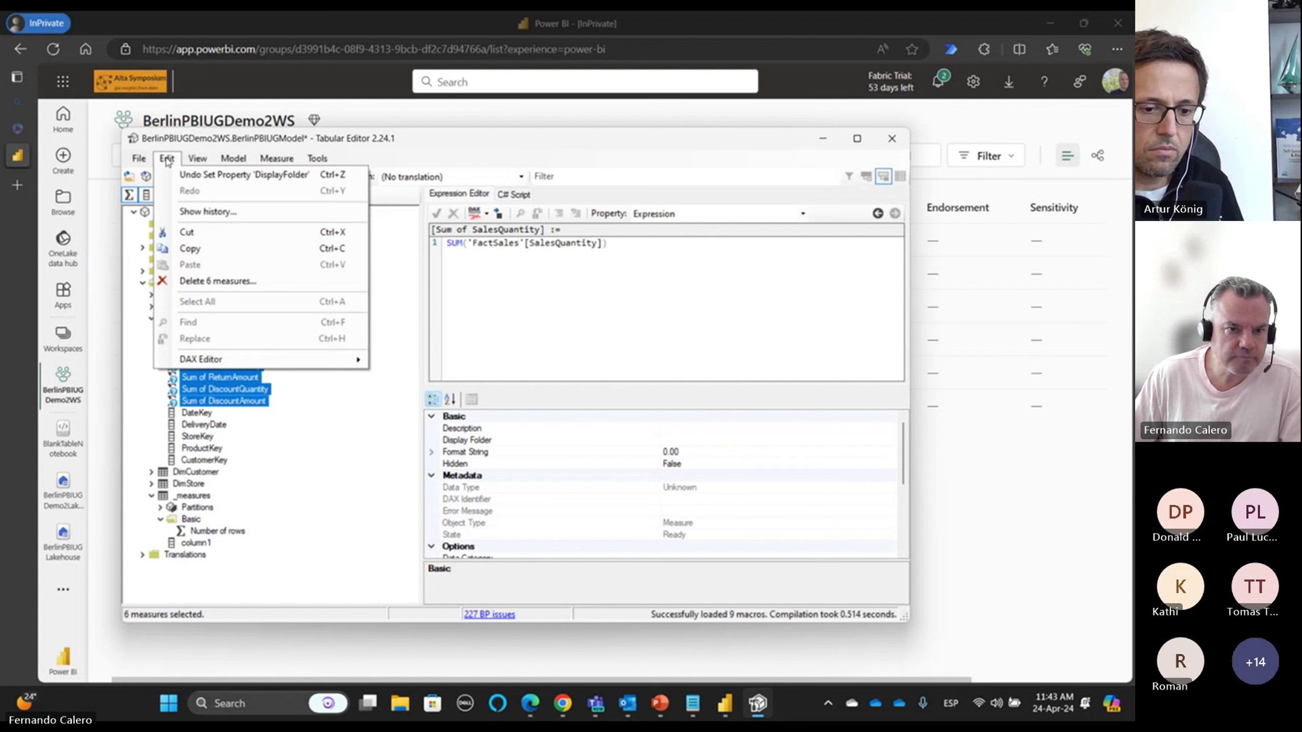
click(188, 233)
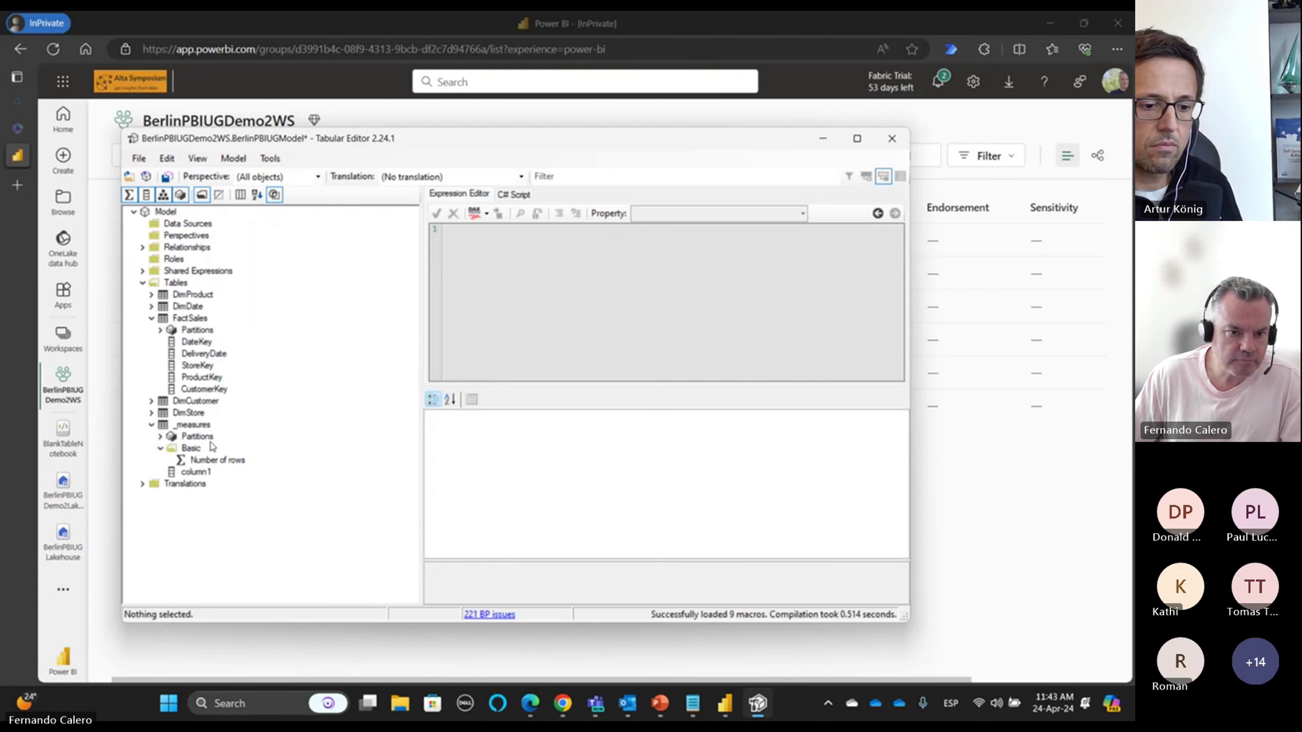
click(196, 450)
click(167, 158)
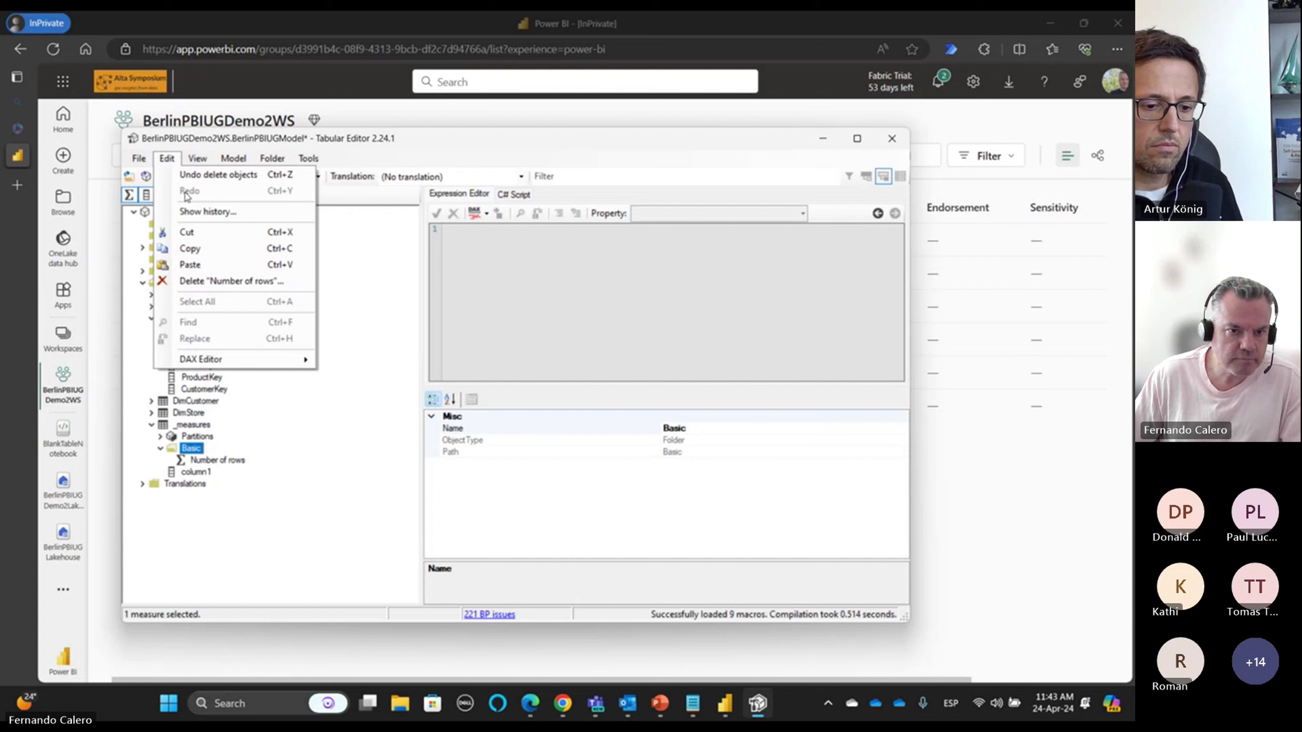
click(190, 265)
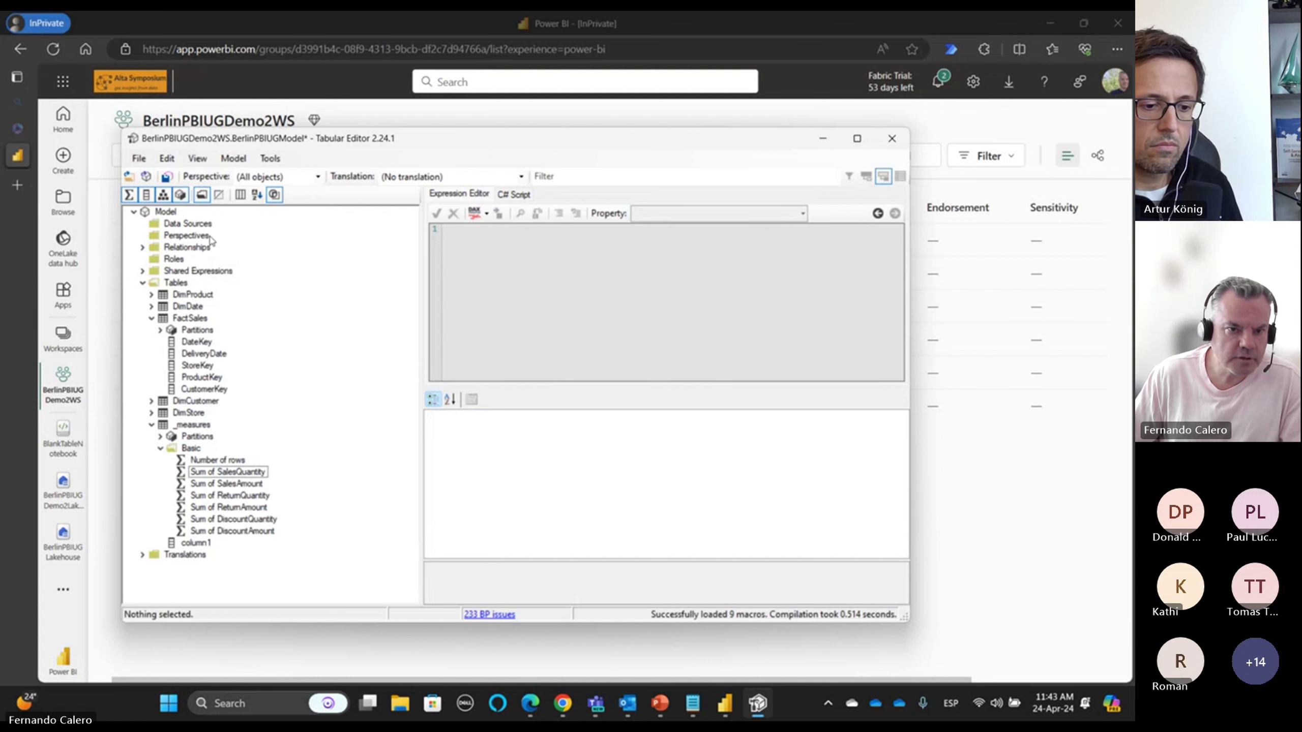
click(168, 177)
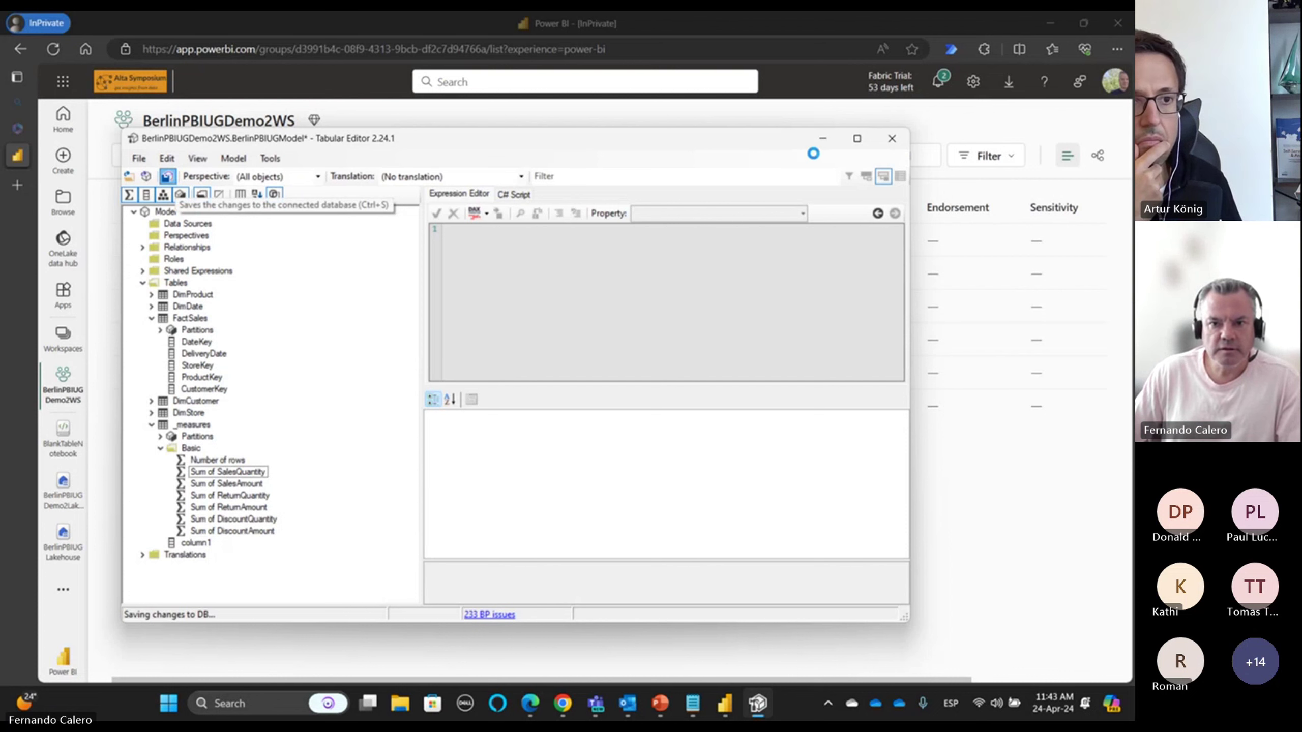
- Switch to the Power BI service, open the data model of BerlinPBIUGModel, and check the measures in the Basic folder of _measures
click(823, 138)
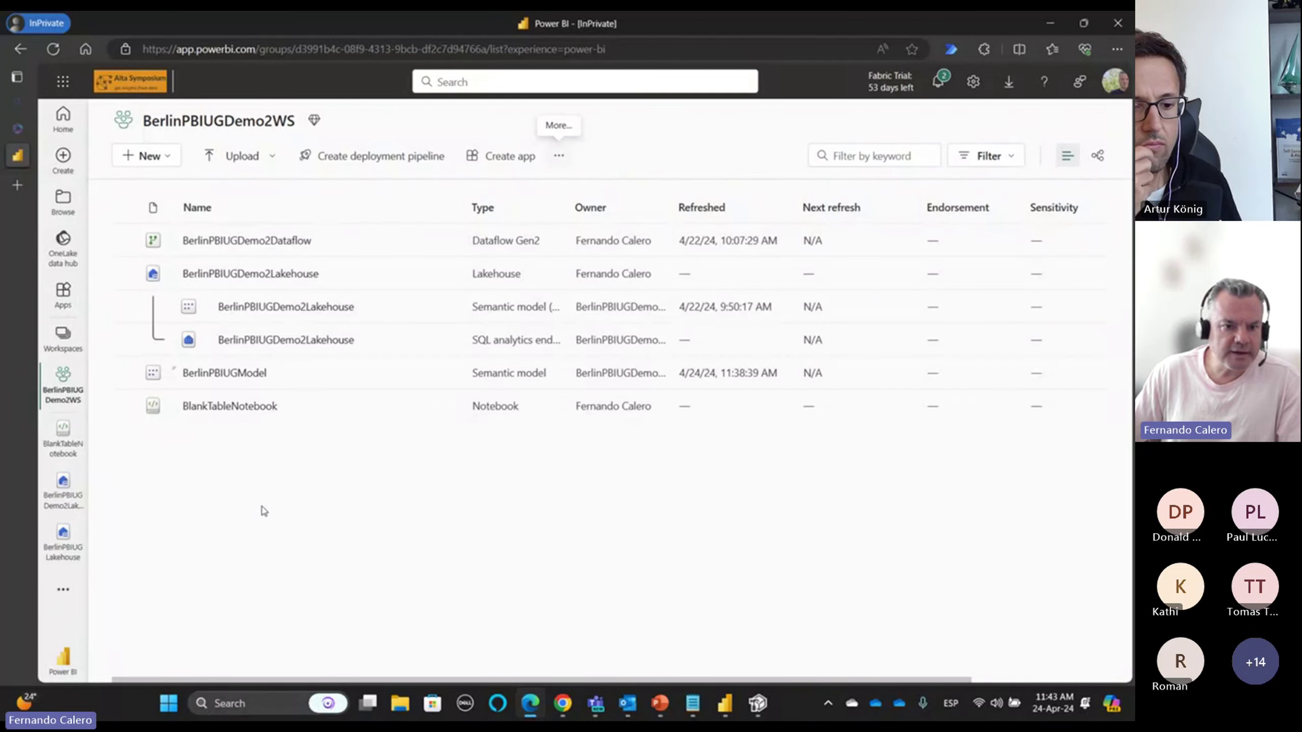
mouse_move(450, 383)
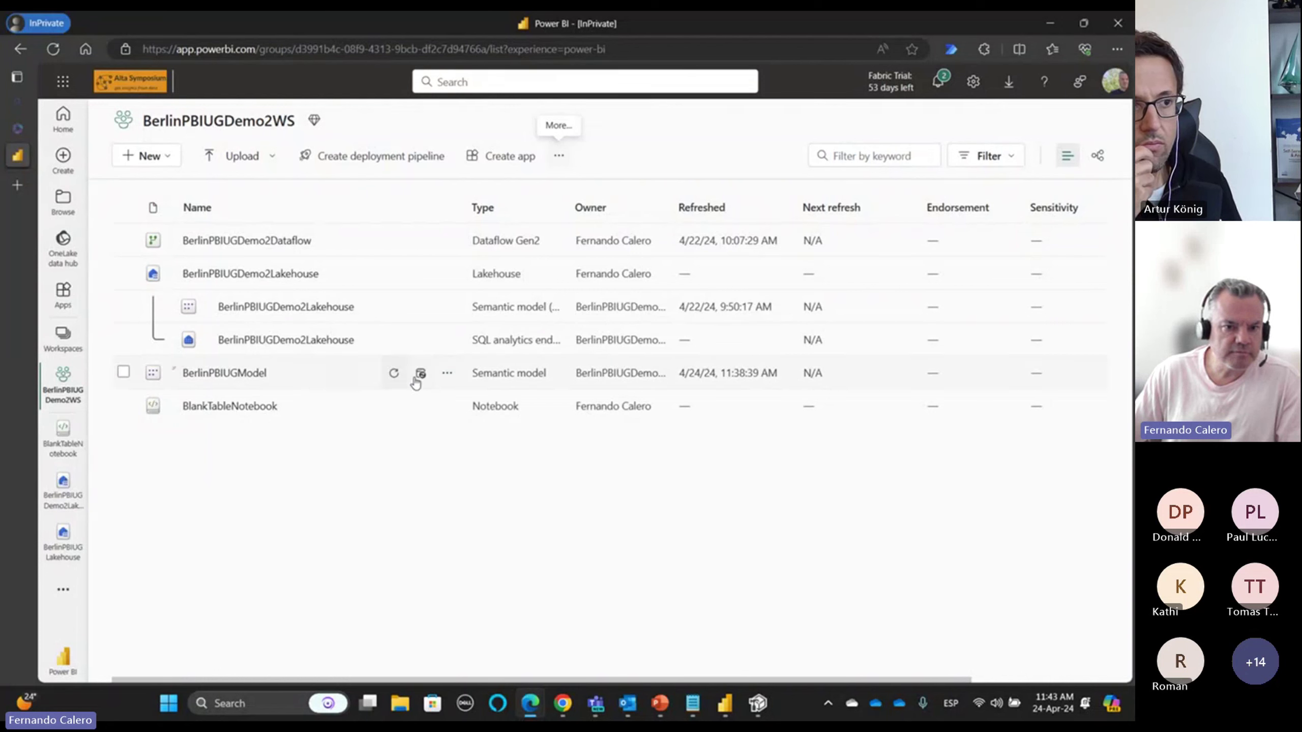
click(447, 374)
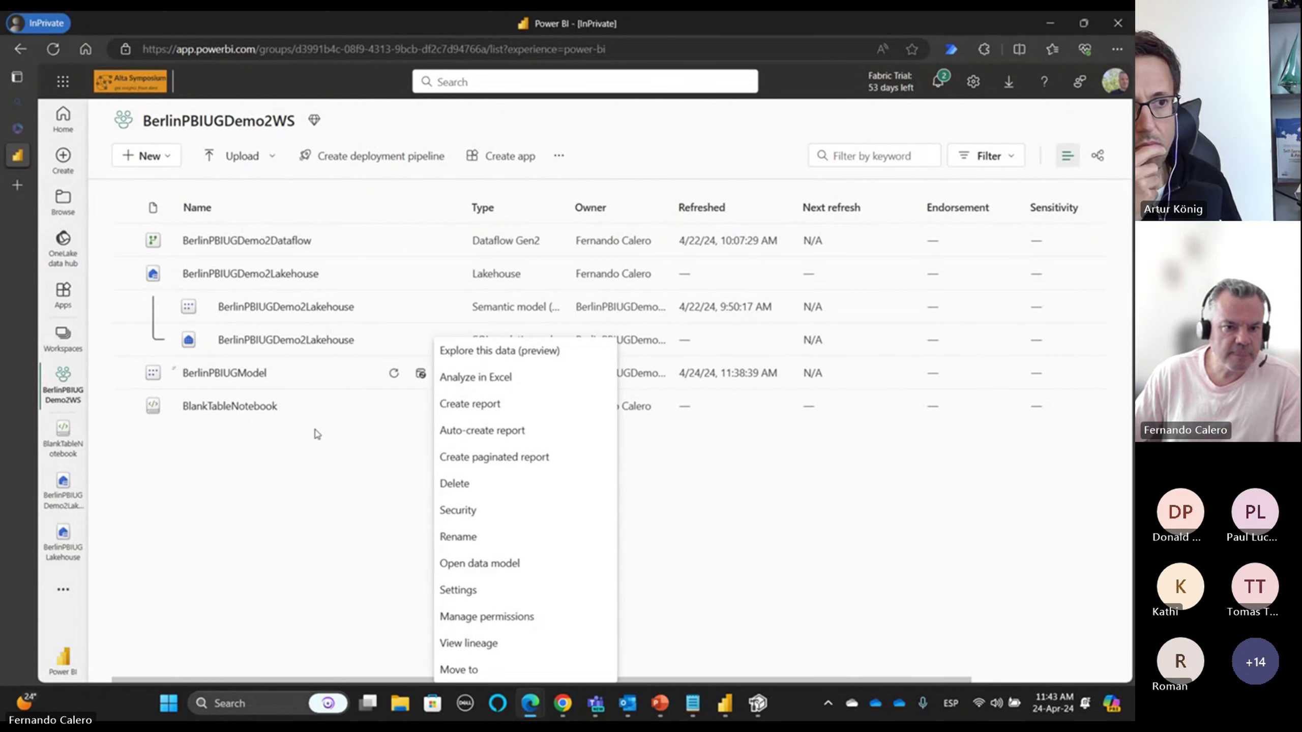
click(327, 474)
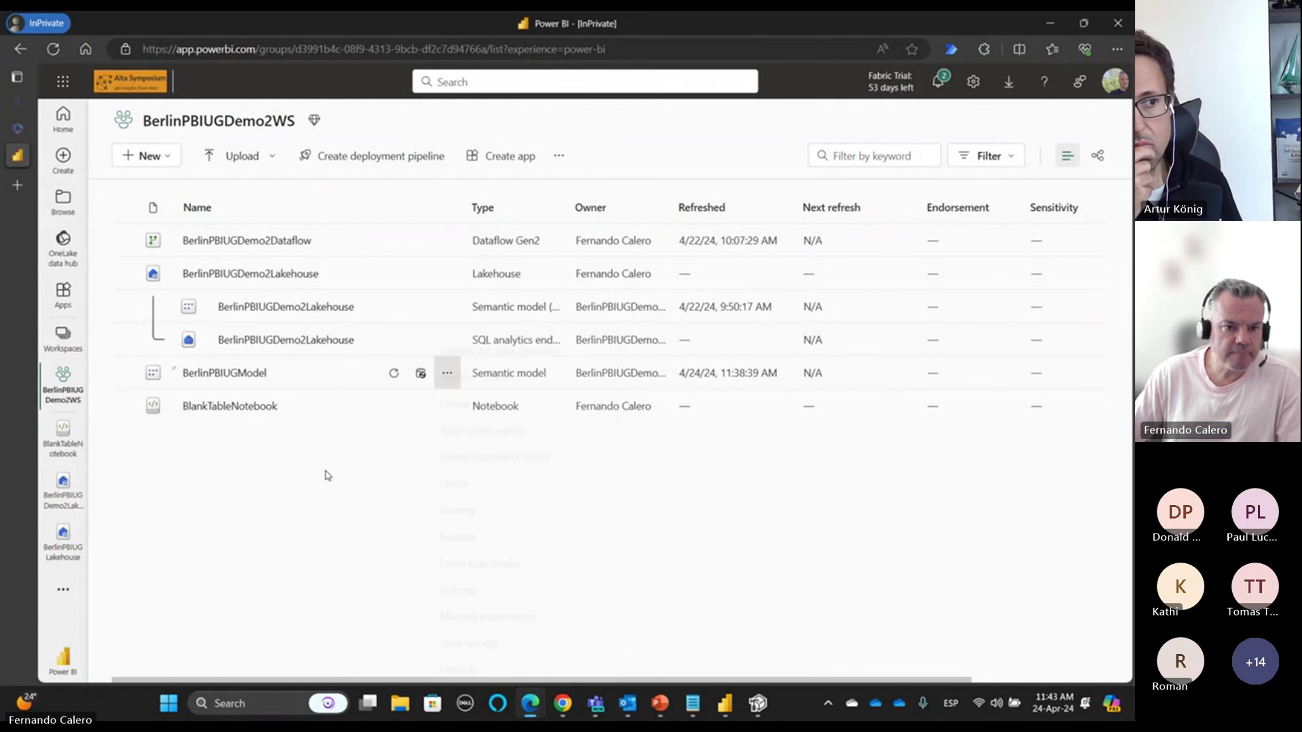
click(446, 374)
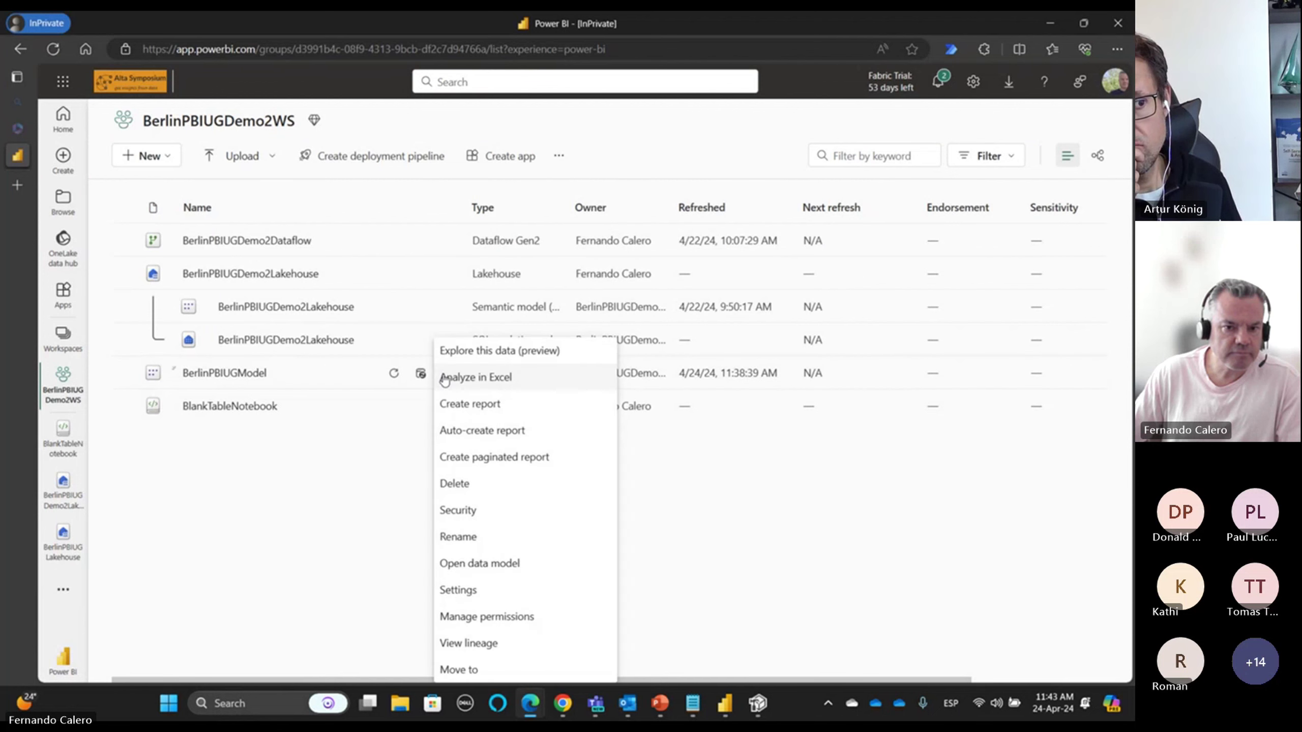
click(466, 563)
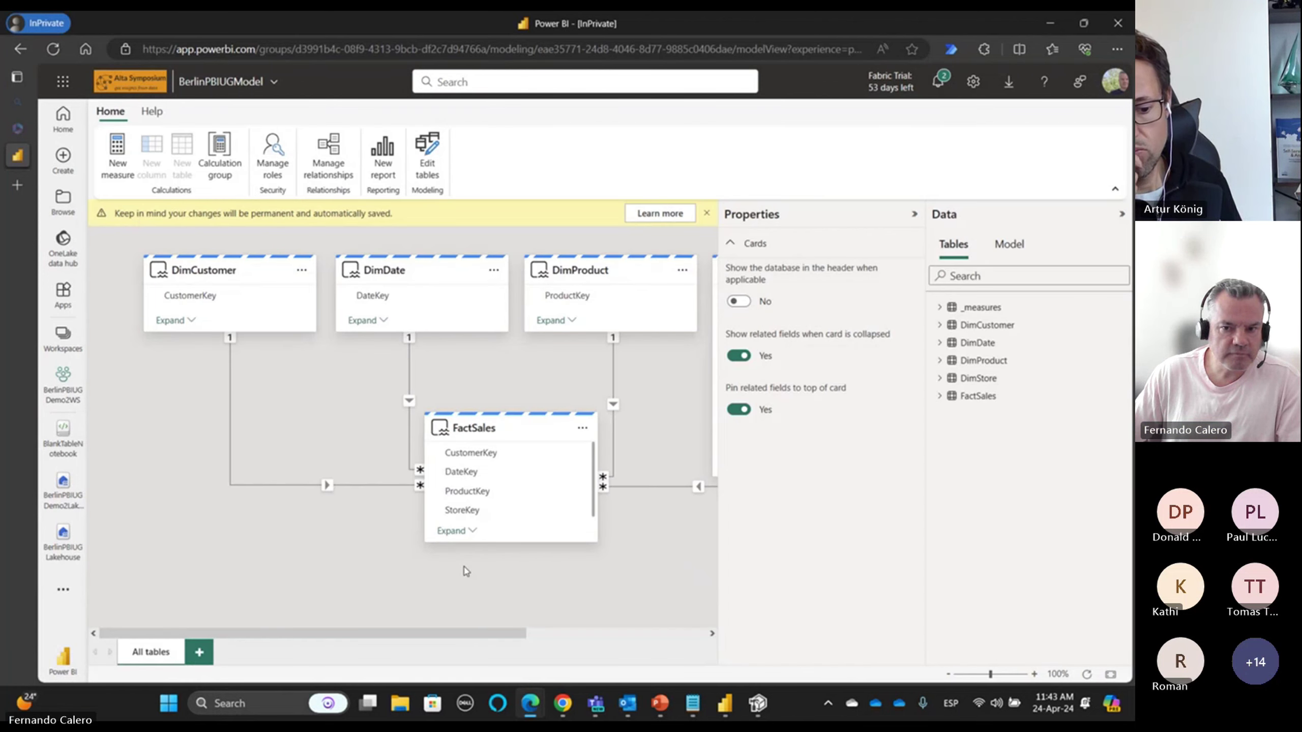
click(940, 308)
click(951, 326)
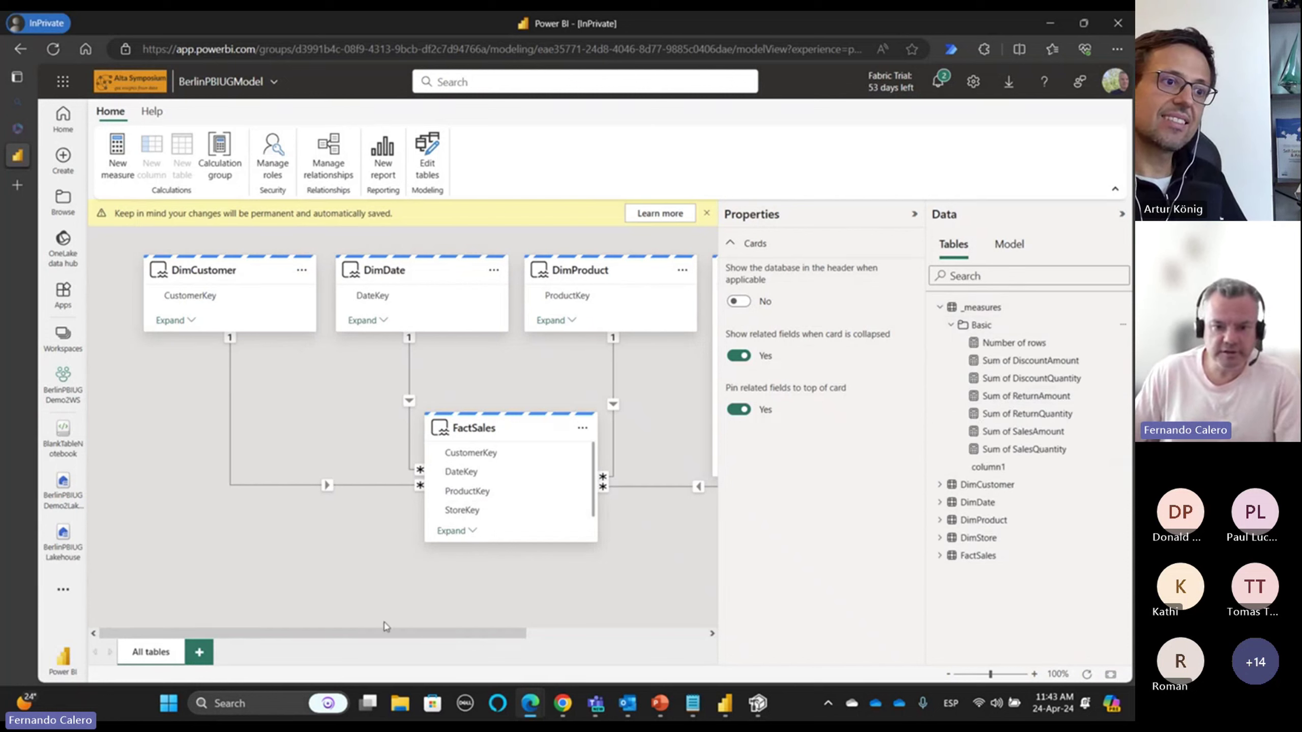
- Switch to Power BI Desktop, maximize it, and connect the blank report to the BerlinPBIUGModel semantic model from the OneLake data hub
click(725, 703)
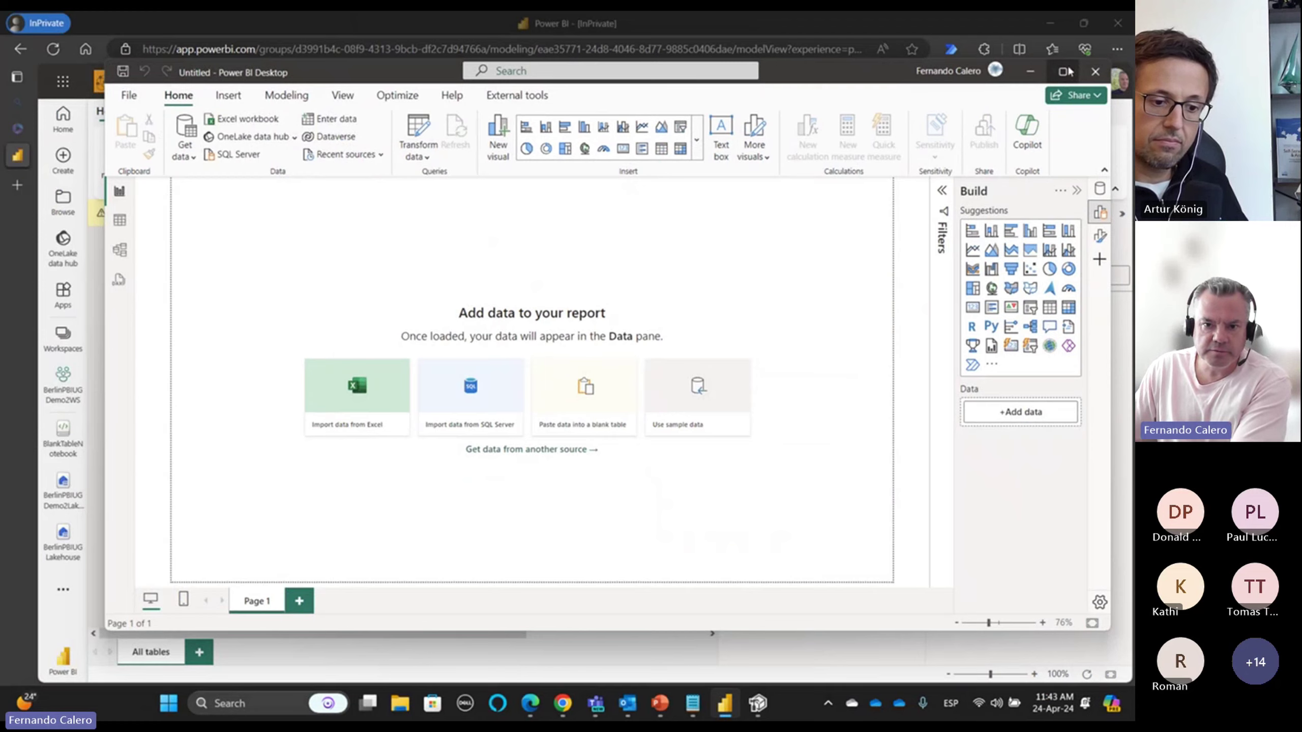
click(1067, 72)
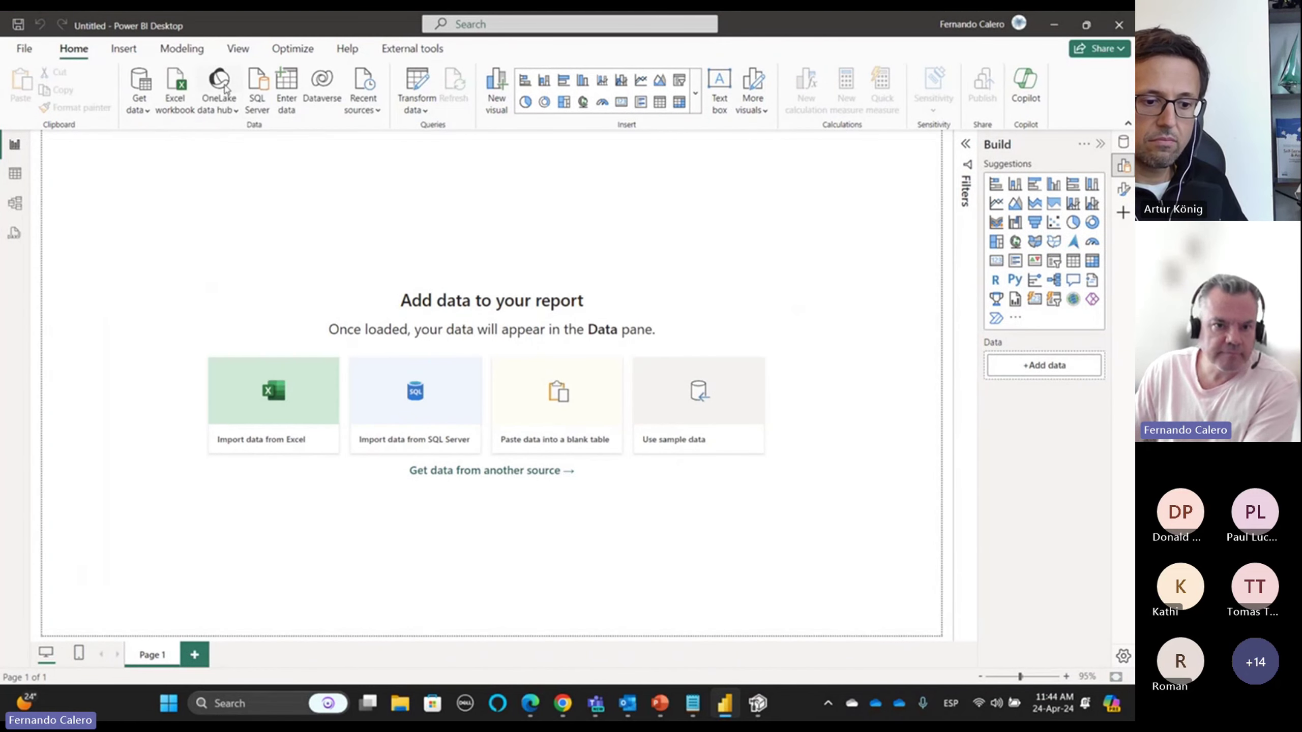
click(221, 108)
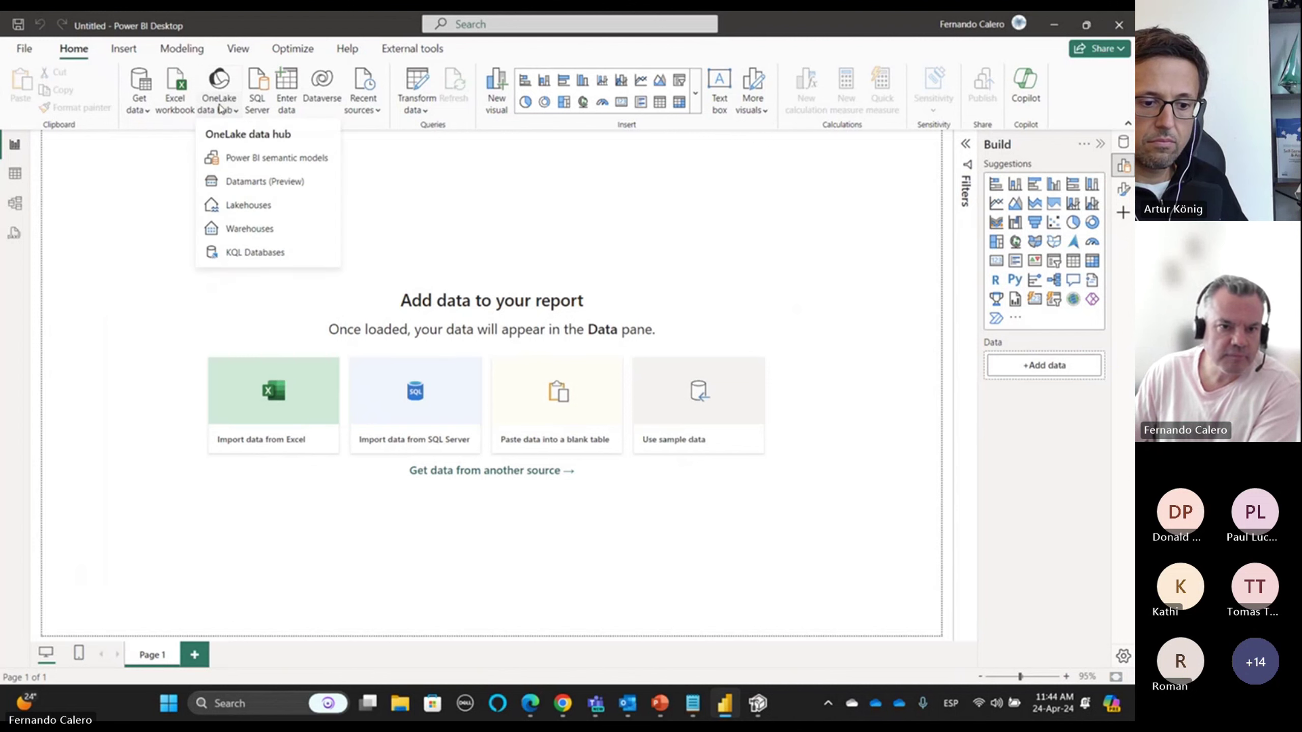
click(245, 161)
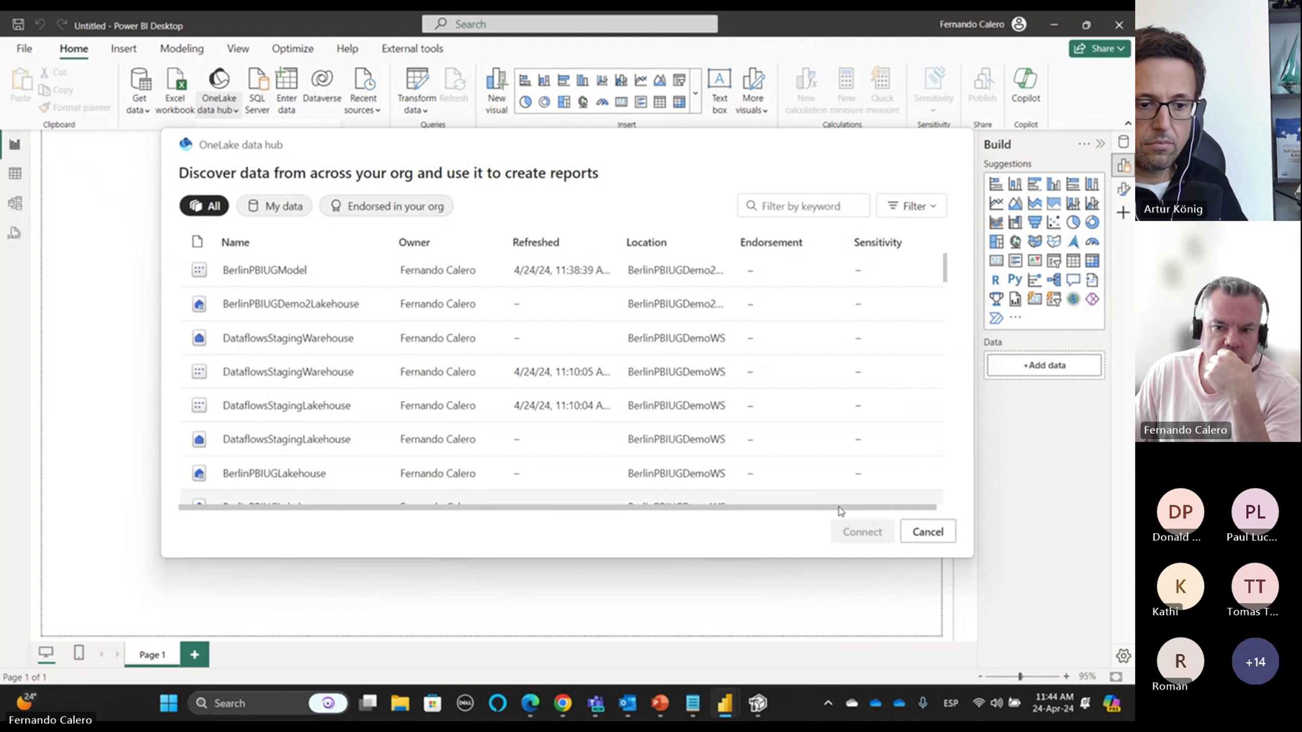
click(906, 538)
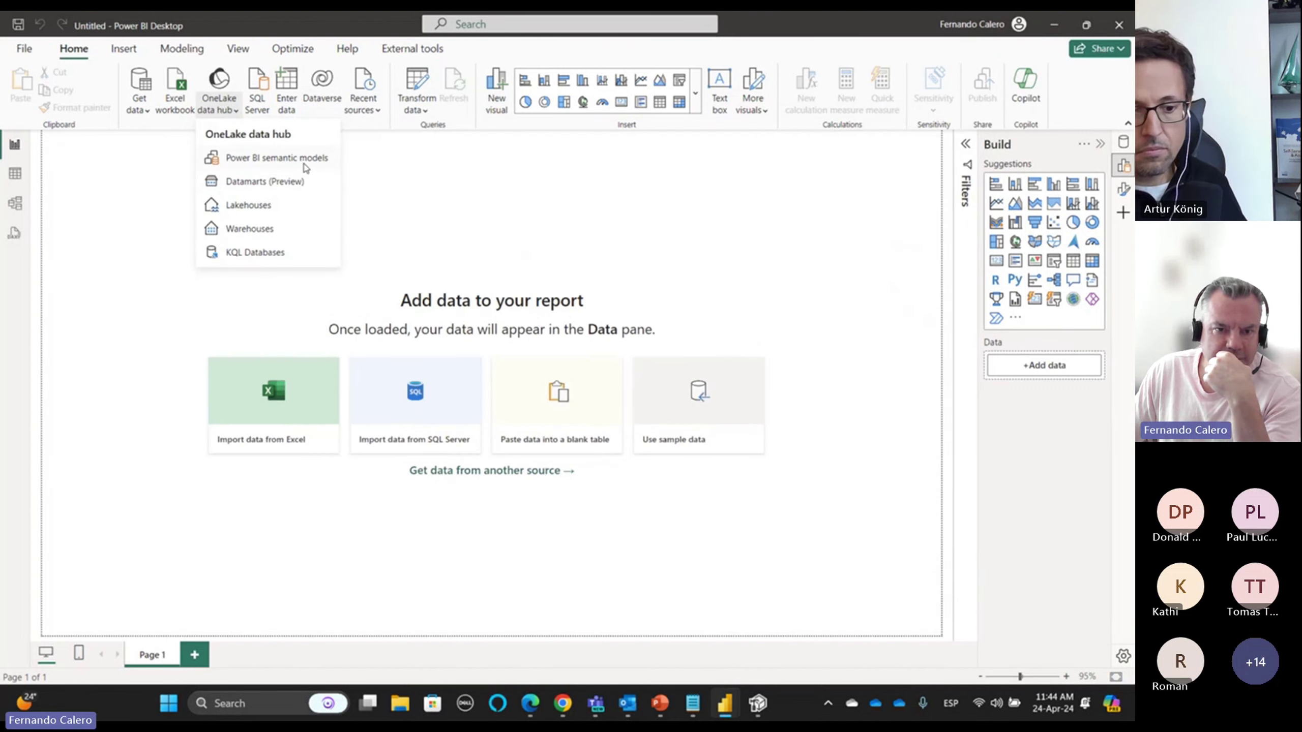
click(305, 165)
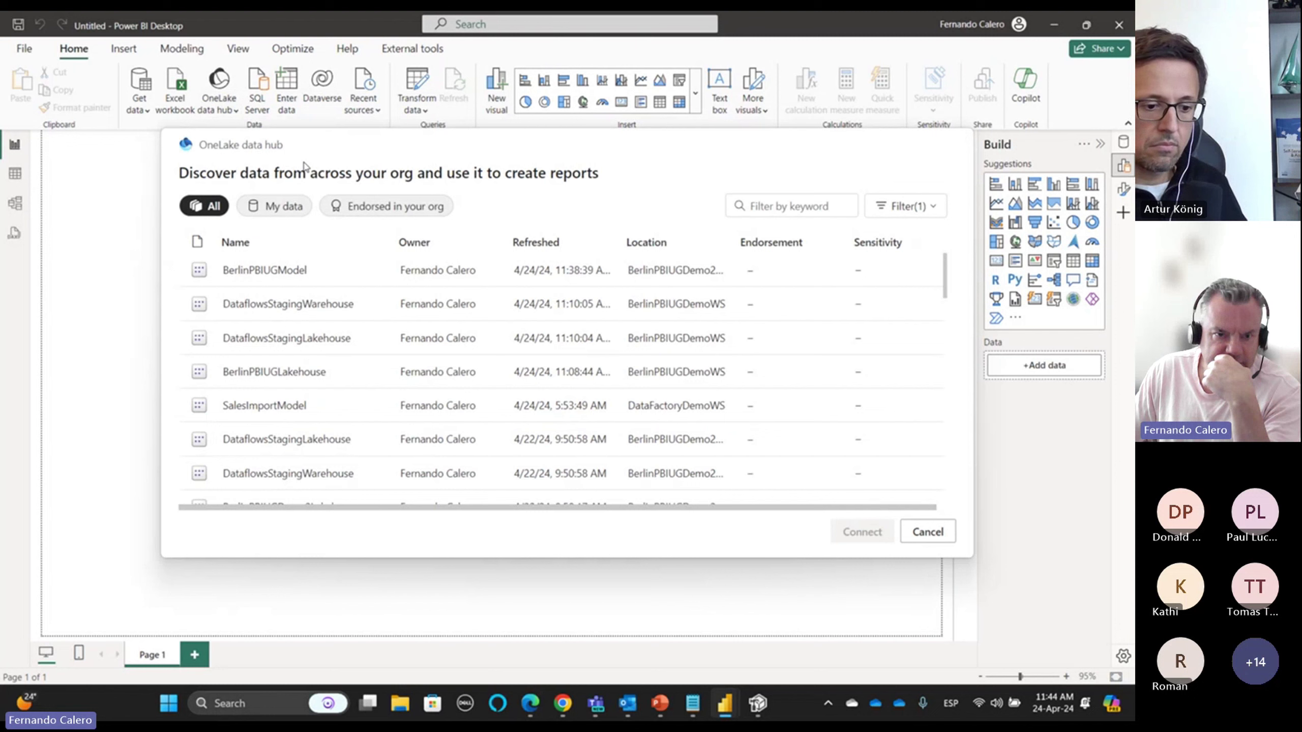
click(292, 272)
click(869, 532)
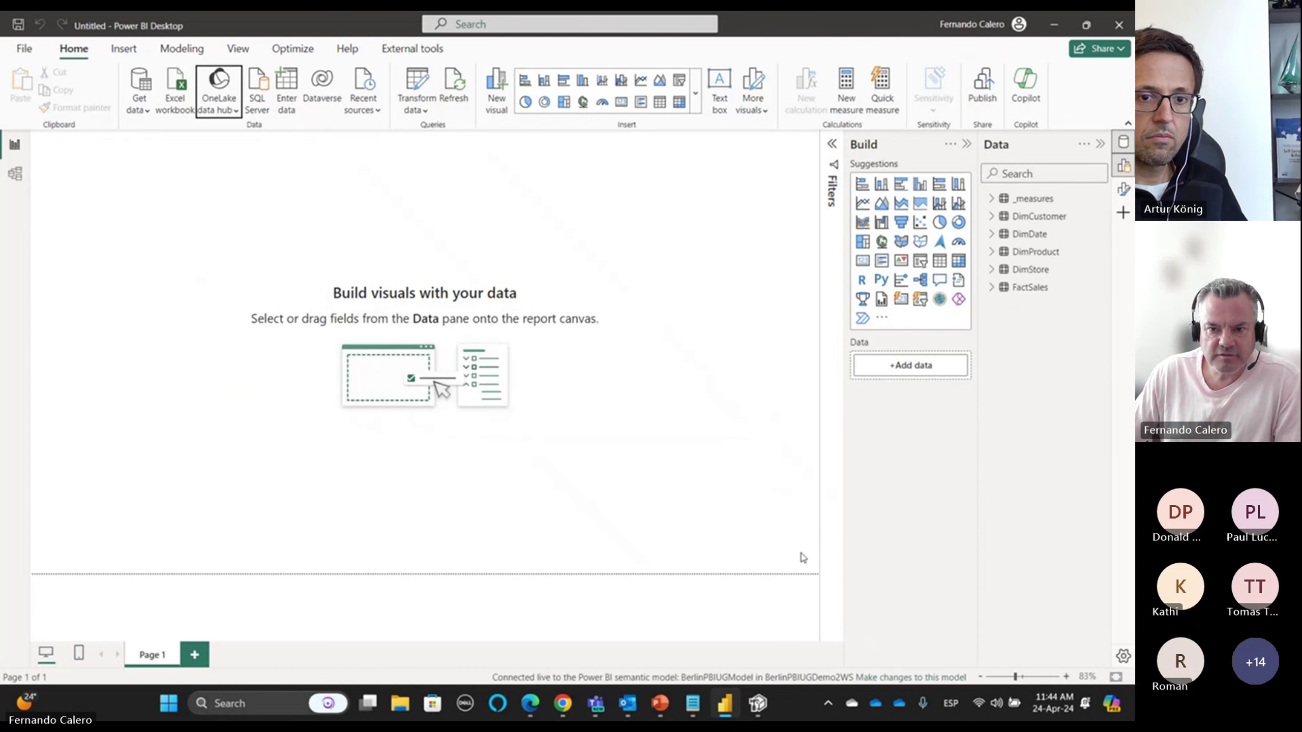
- Add a card showing Number of rows from the Basic folder, widen it, and place it near the middle of the page
click(991, 200)
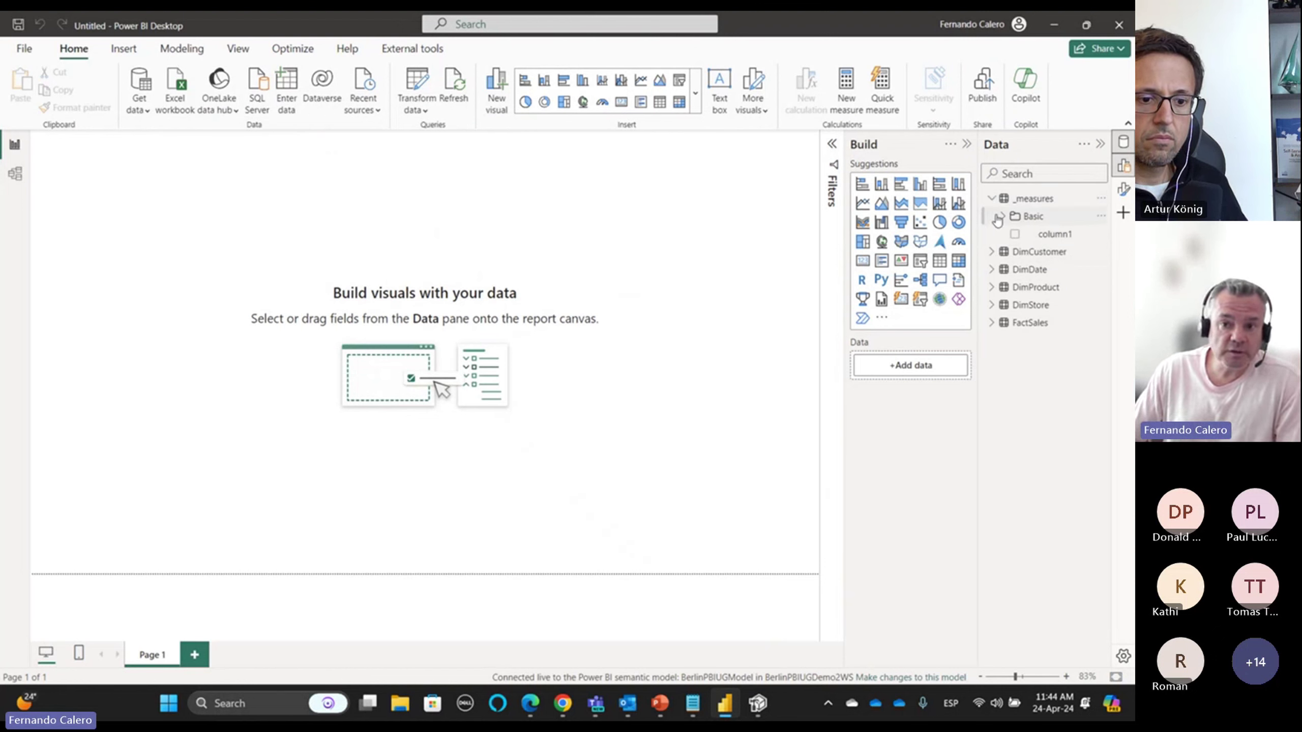
click(1002, 217)
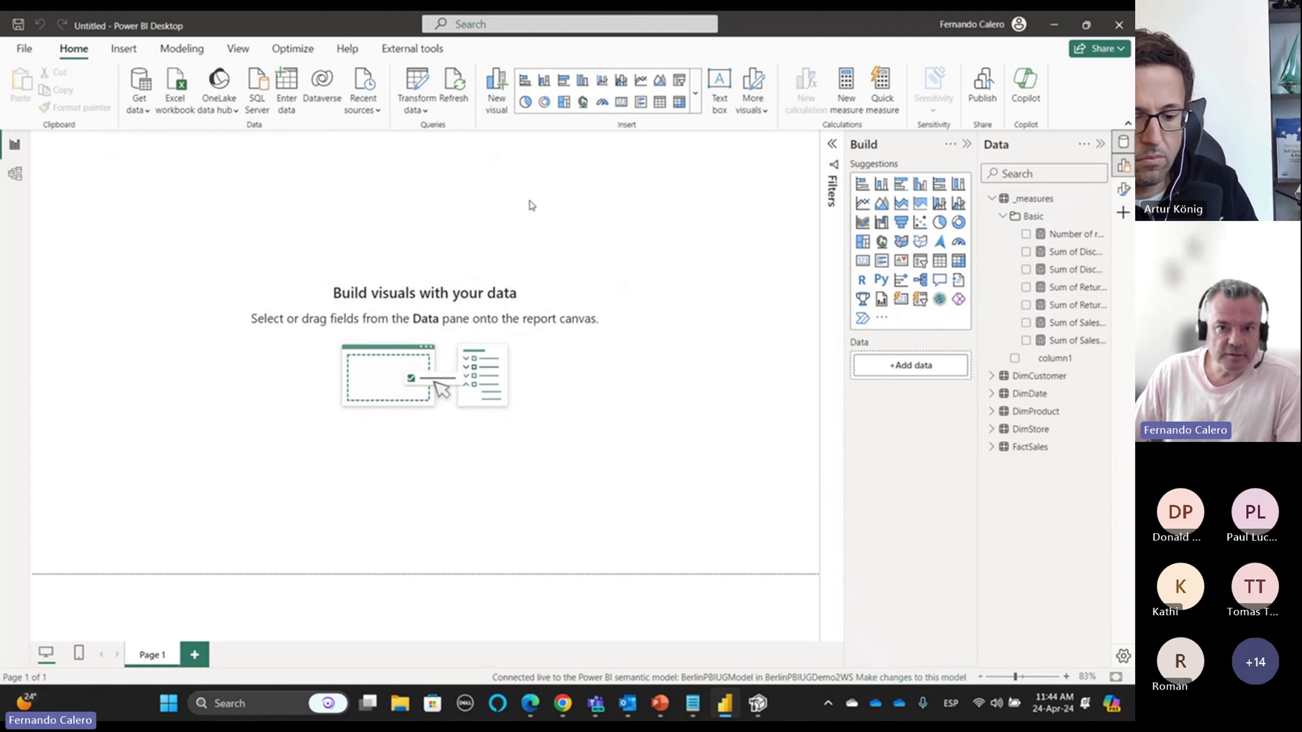
click(620, 102)
click(1026, 234)
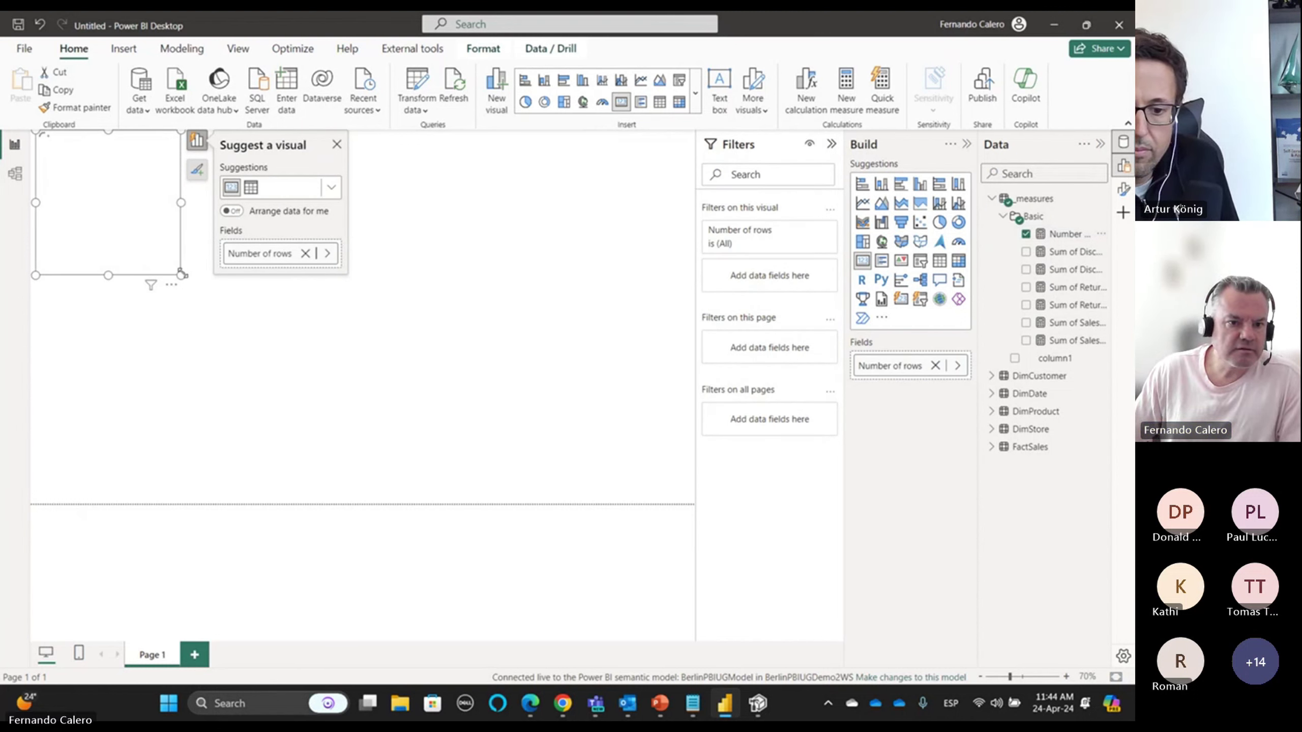
click(224, 282)
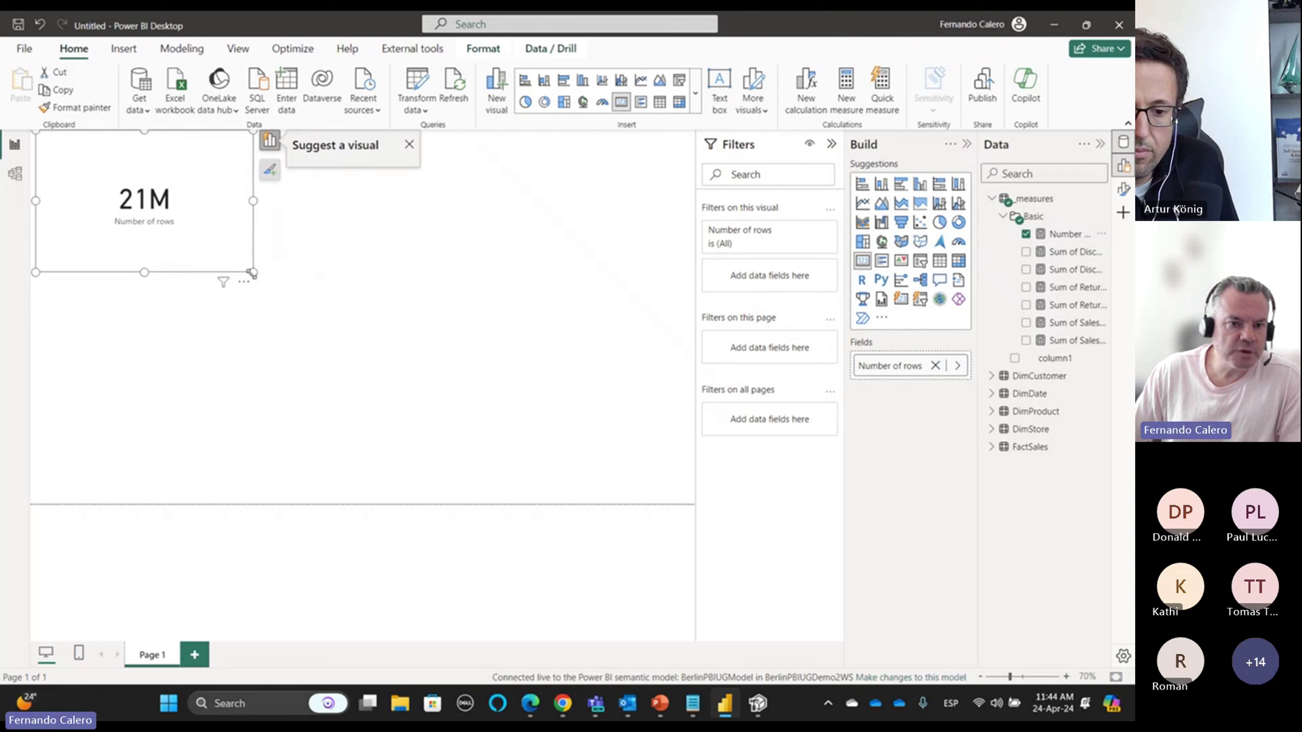
drag(226, 282, 562, 361)
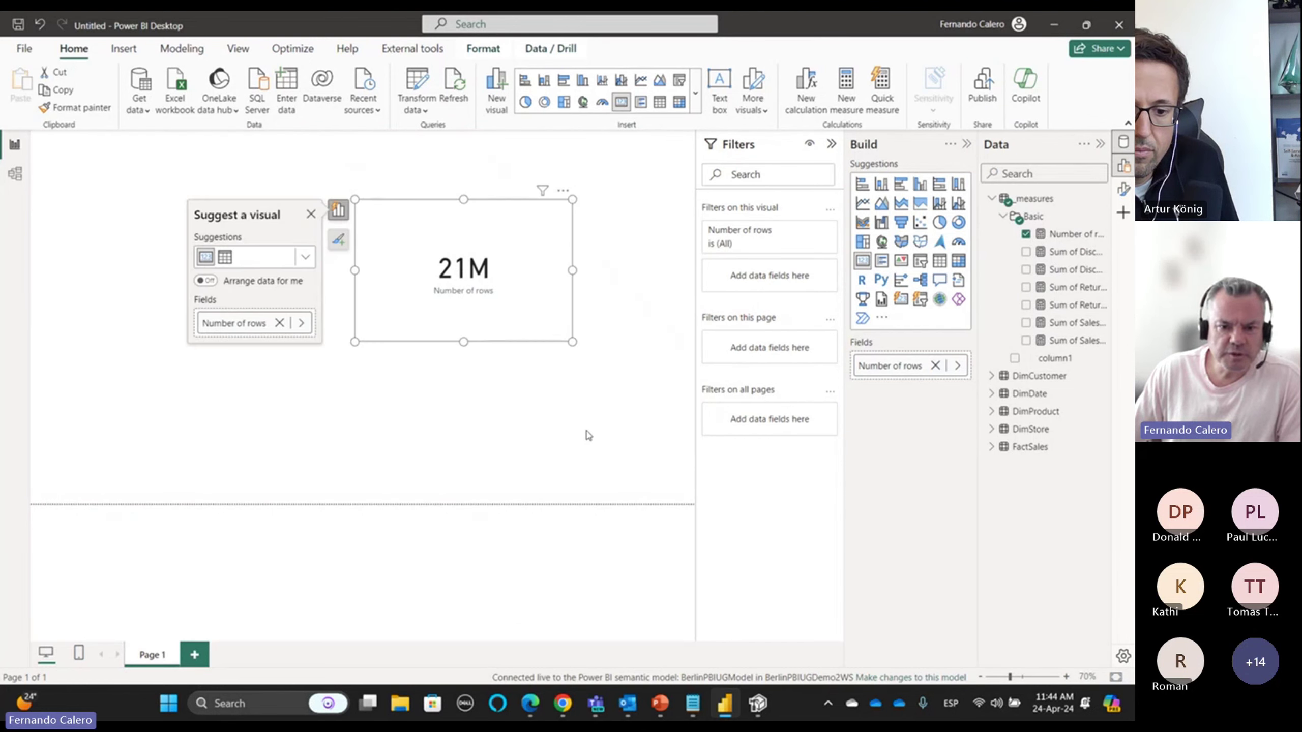
click(639, 420)
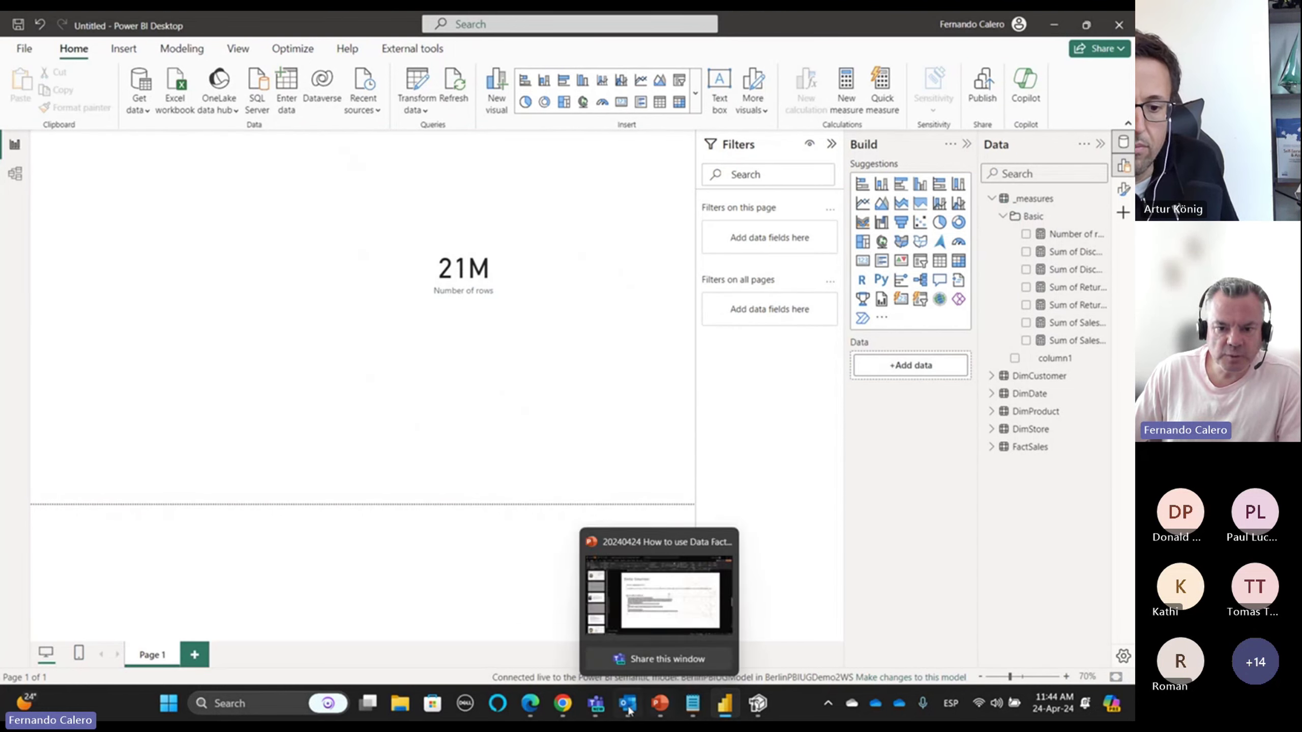
- Switch to the Power BI service in the InPrivate browser window and open the BerlinPBIUGDemo2WS workspace
mouse_move(528, 715)
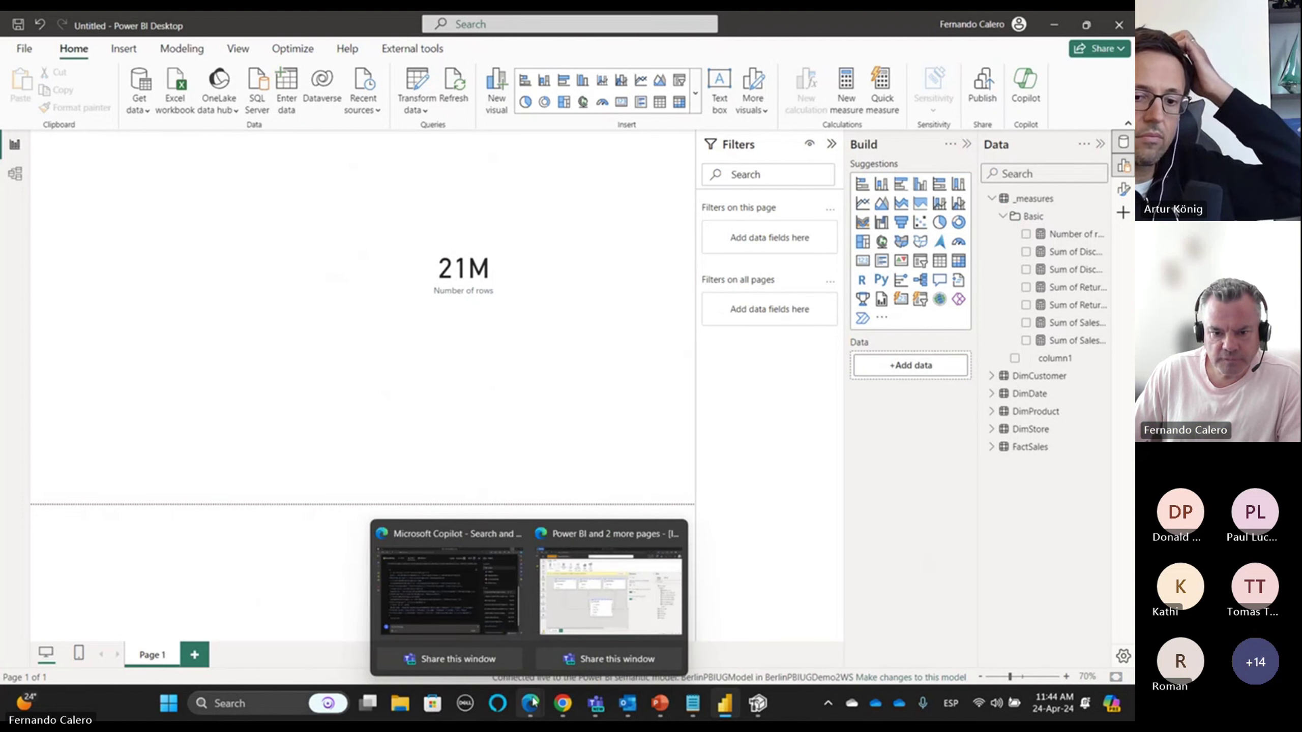
click(648, 536)
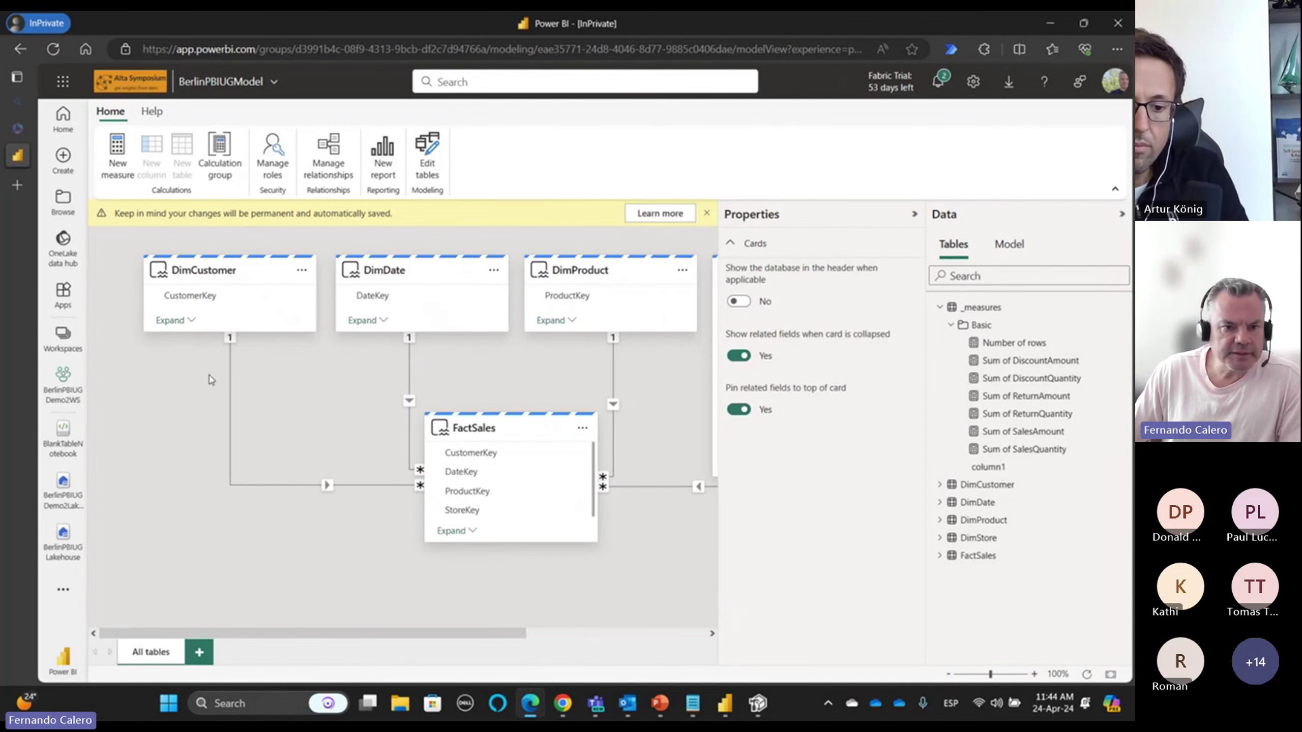
mouse_move(235, 263)
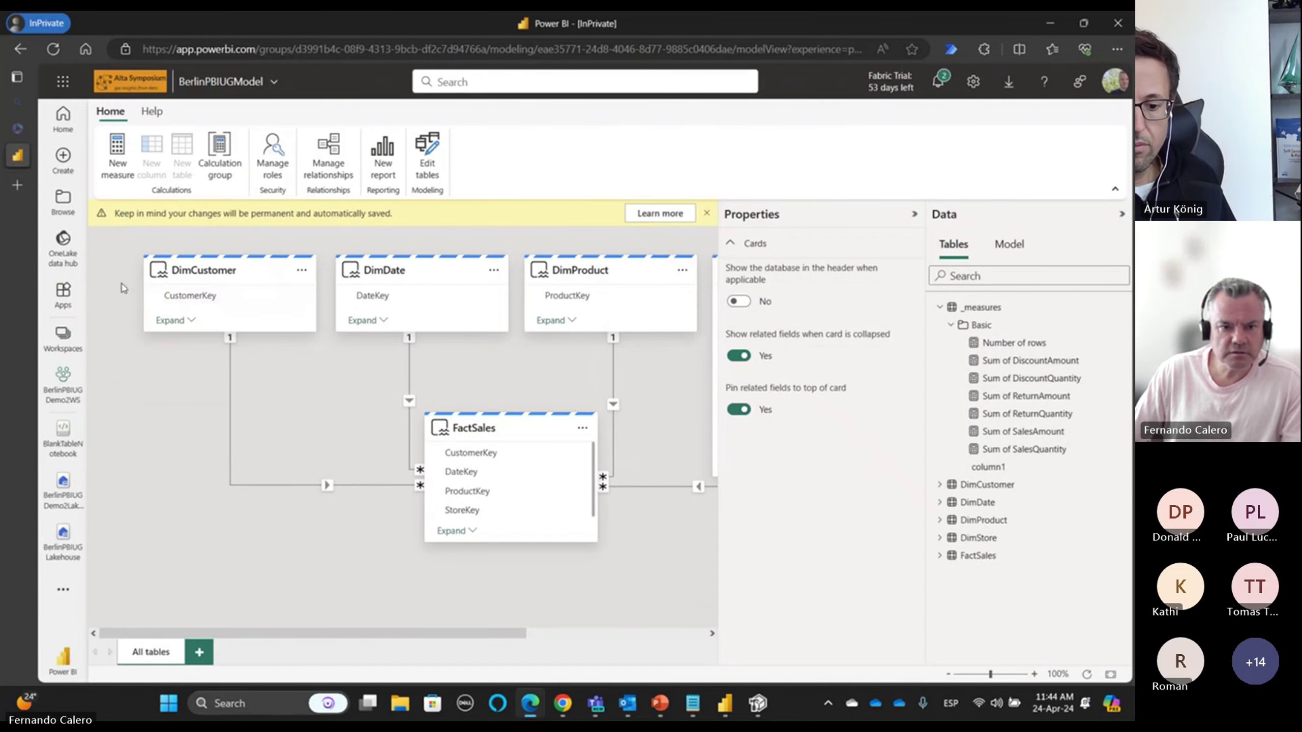
mouse_move(173, 276)
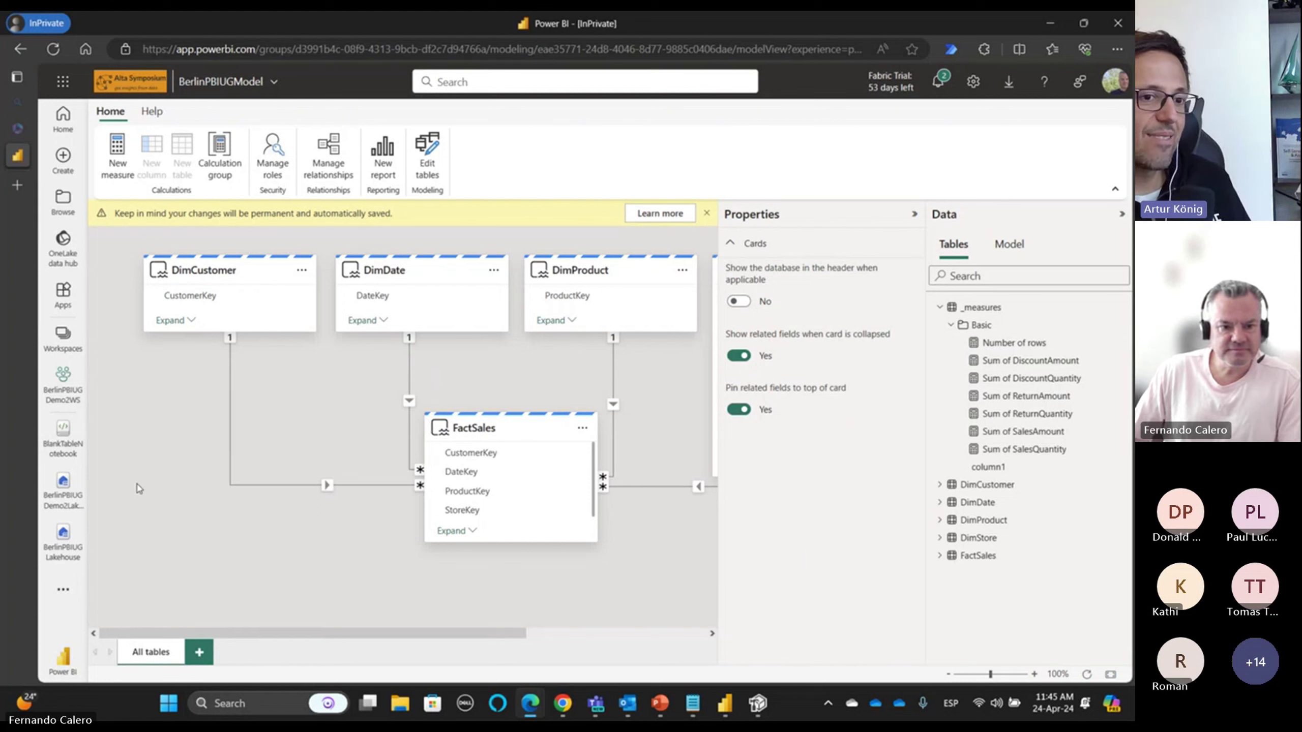
click(59, 382)
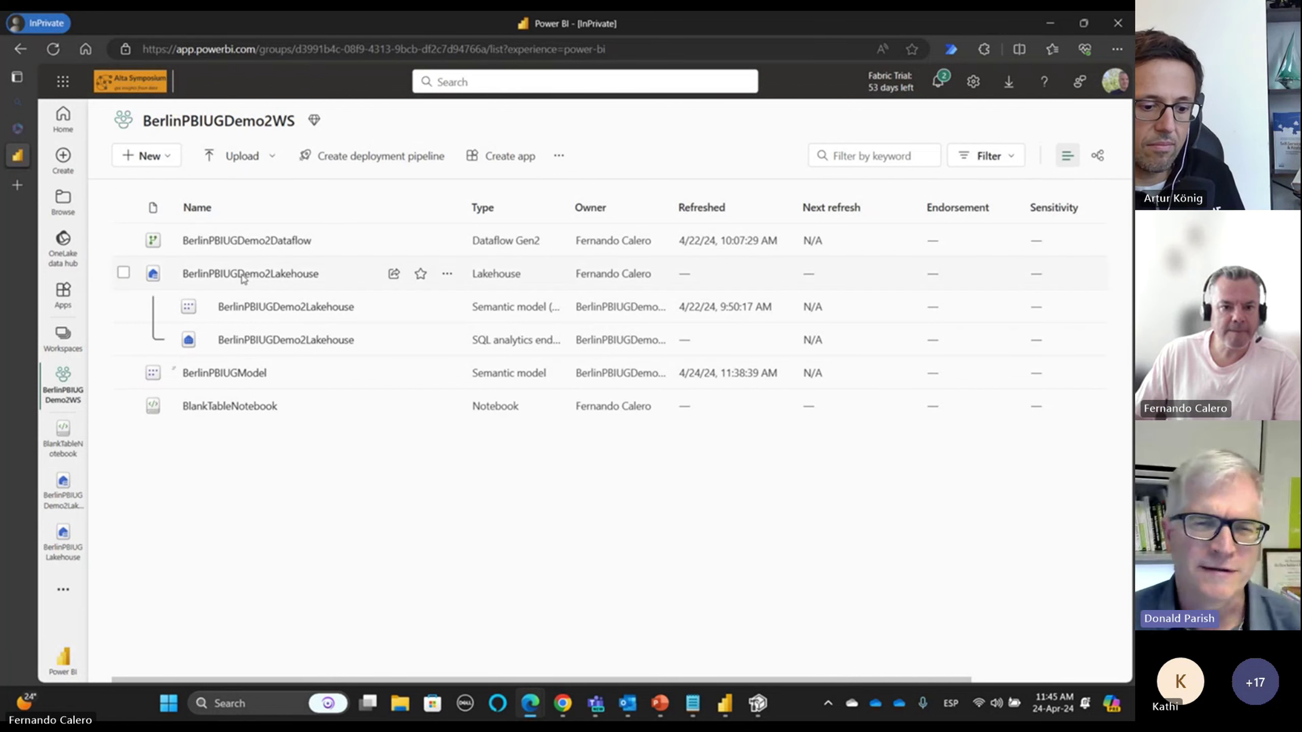
- Open BerlinPBIUGDemo2Dataflow and display the FactSales query from the Fact folder
click(231, 241)
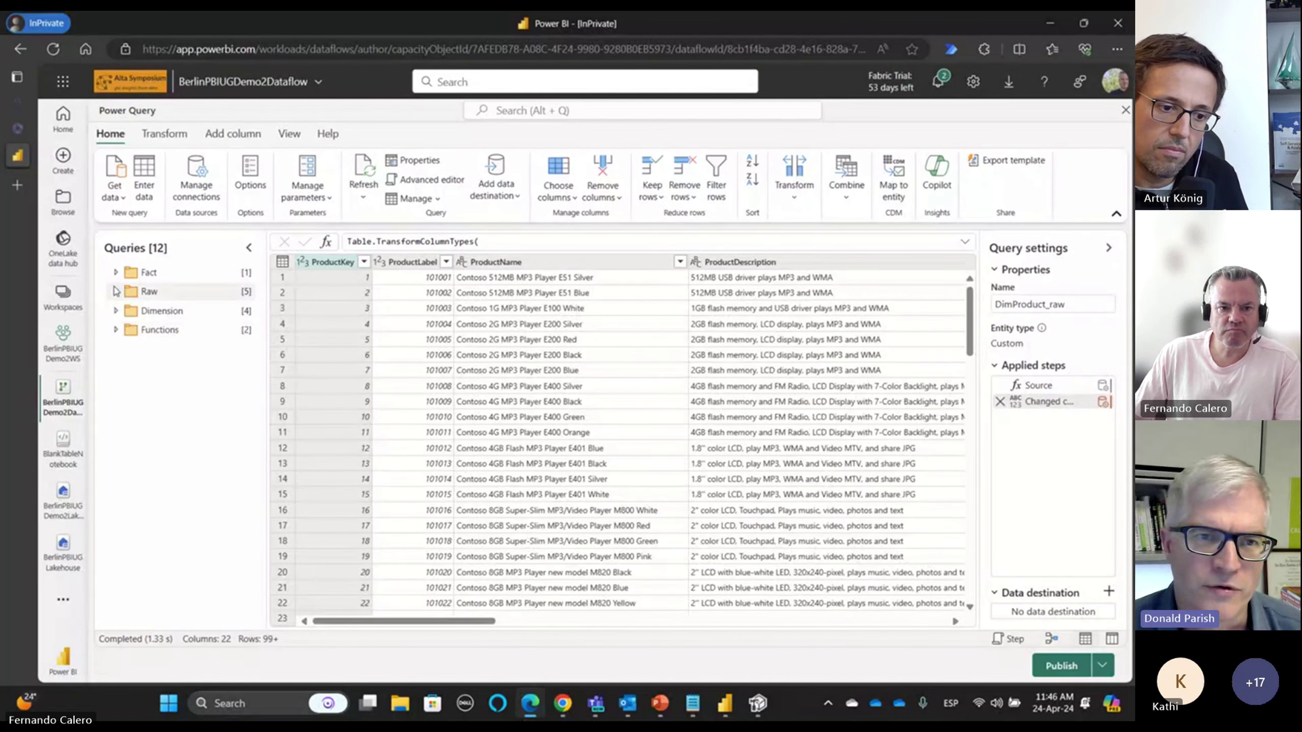
click(116, 273)
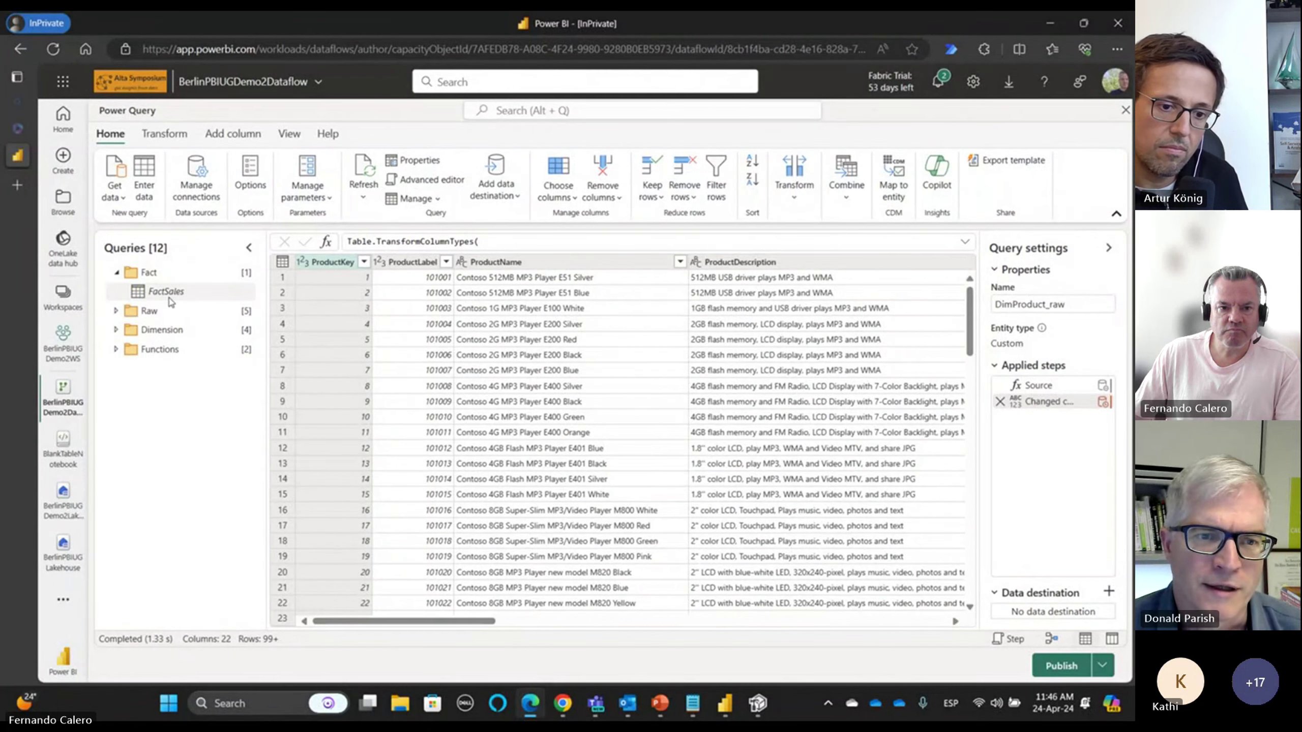
click(169, 298)
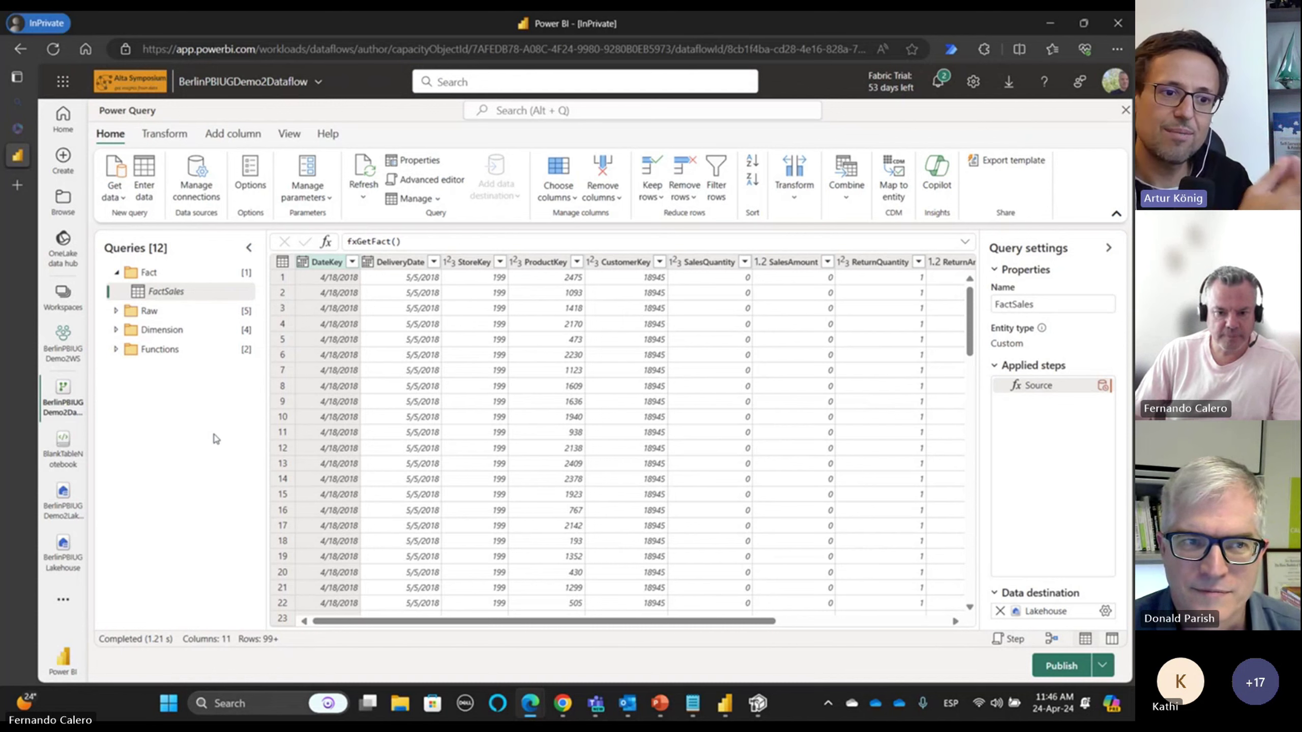
- Switch to the other browser window, consult the Microsoft Learn article on Dataflow Gen2 destinations and staging, and return to the dataflow
mouse_move(530, 703)
click(463, 612)
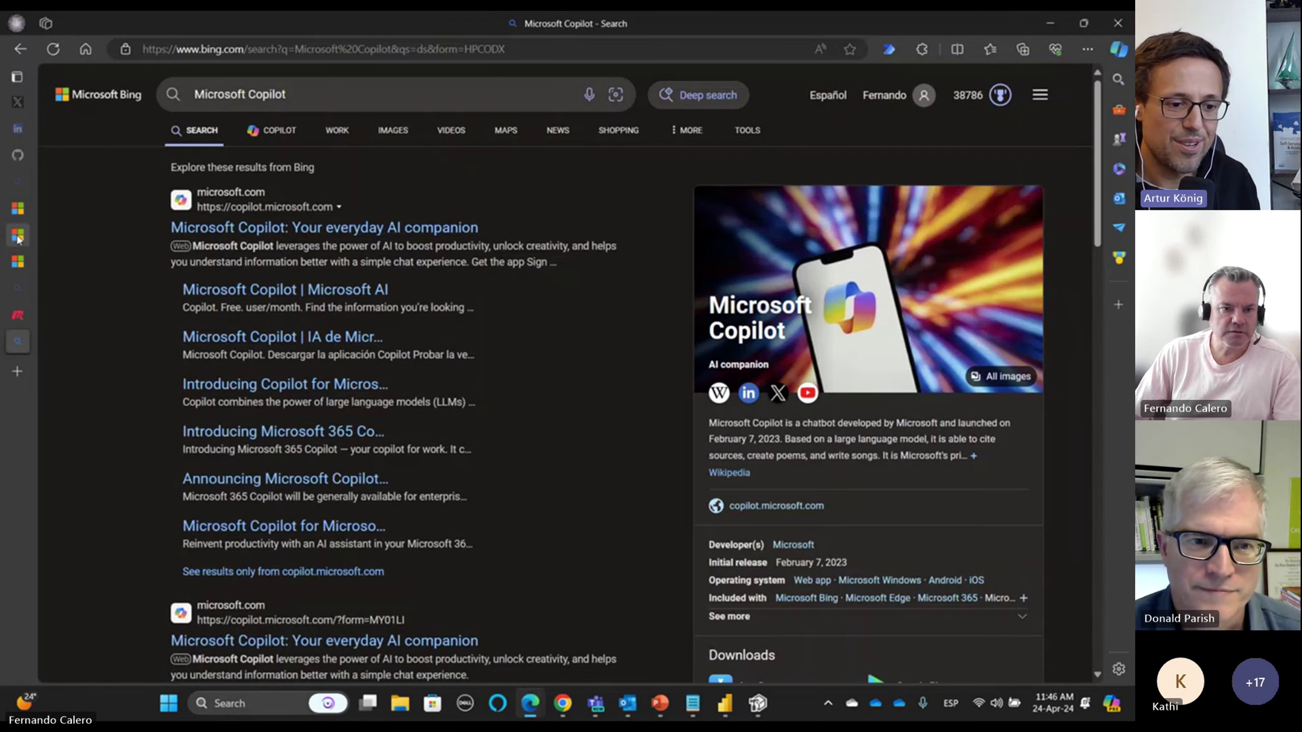
click(18, 237)
click(18, 261)
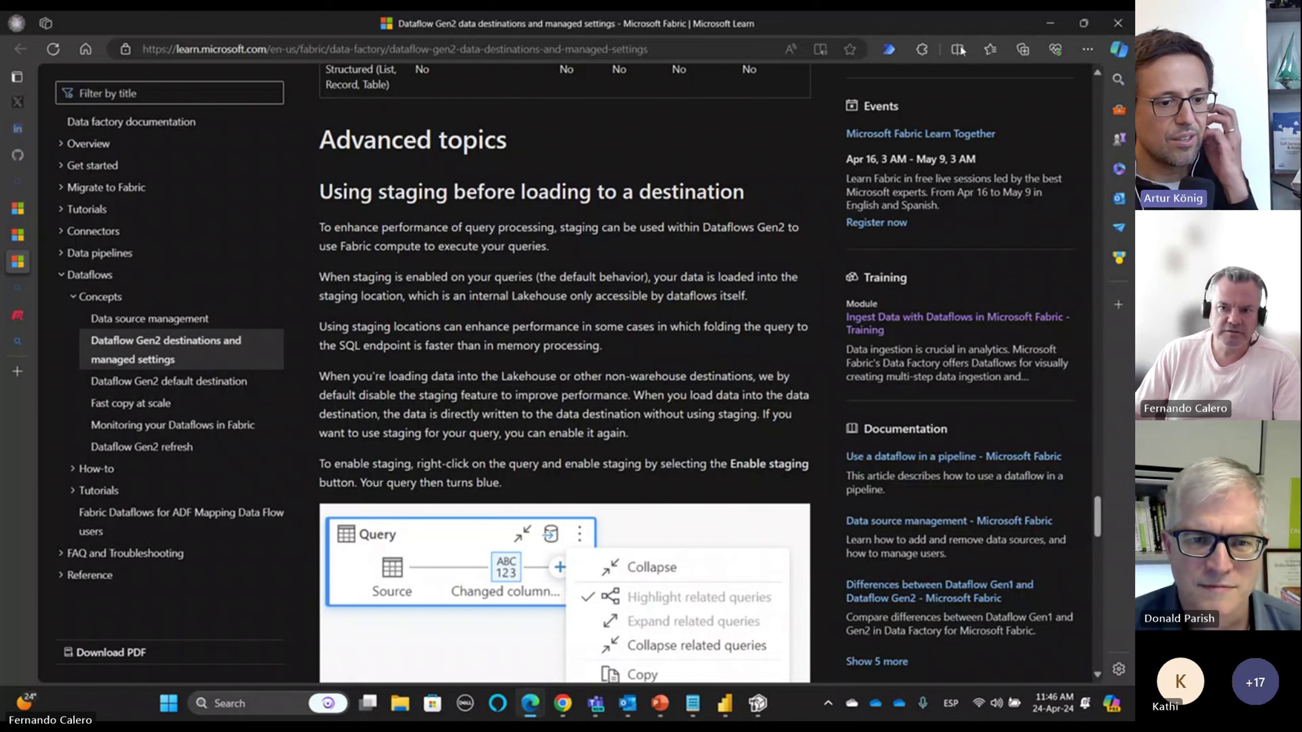
click(1054, 24)
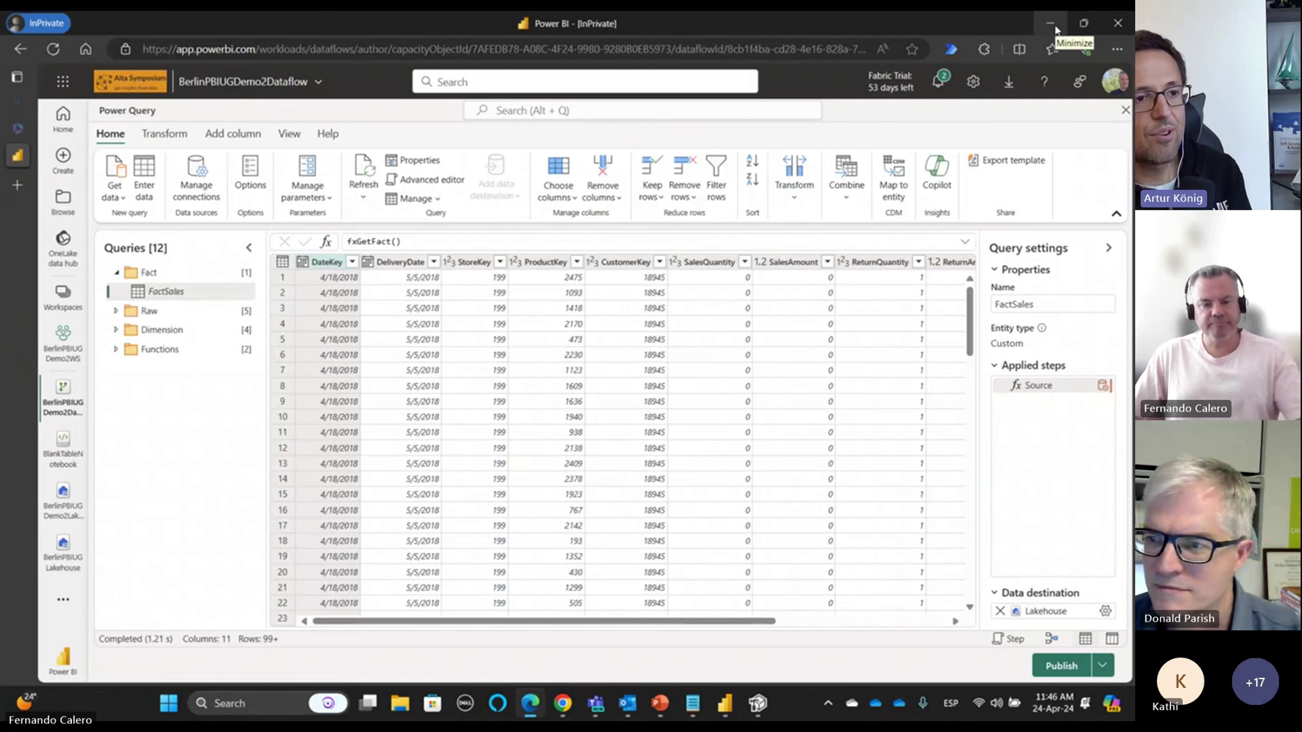
- Switch to PowerPoint, maximize it, and present the closing Thank you slide full screen instead of Presenter View
click(664, 712)
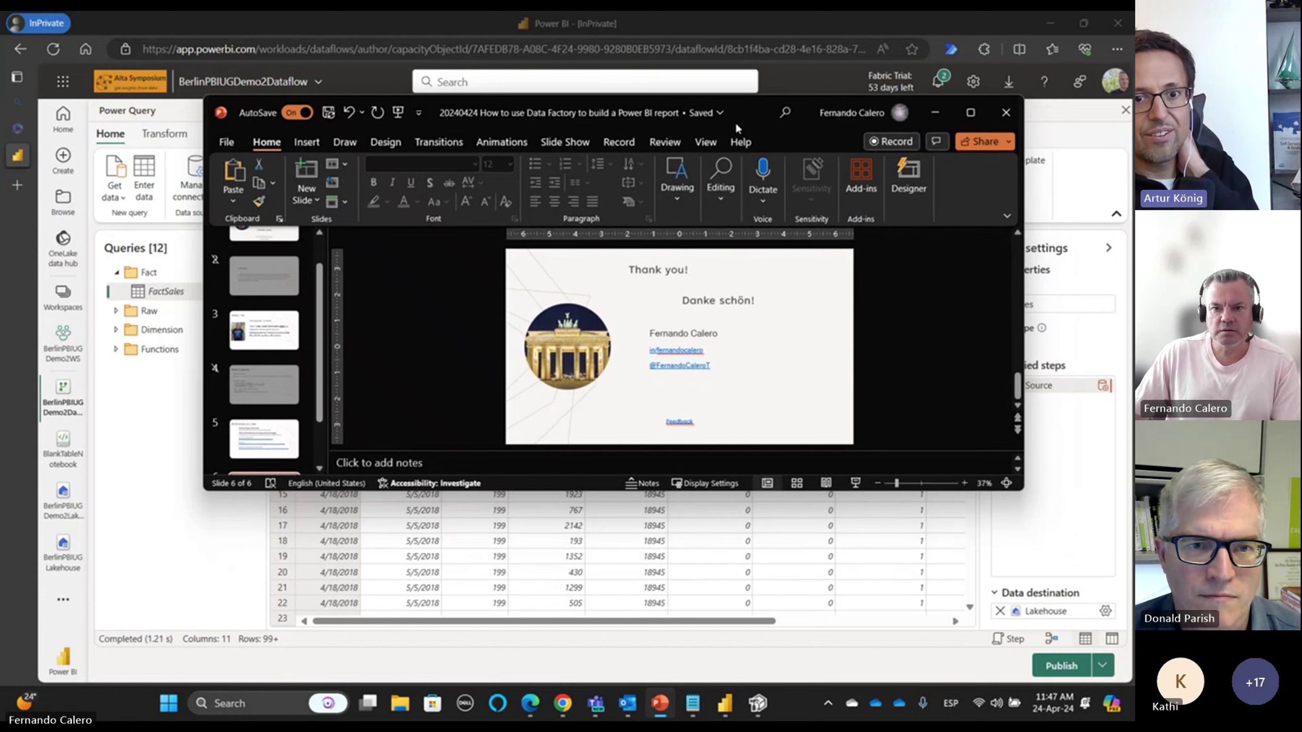
double_click(736, 125)
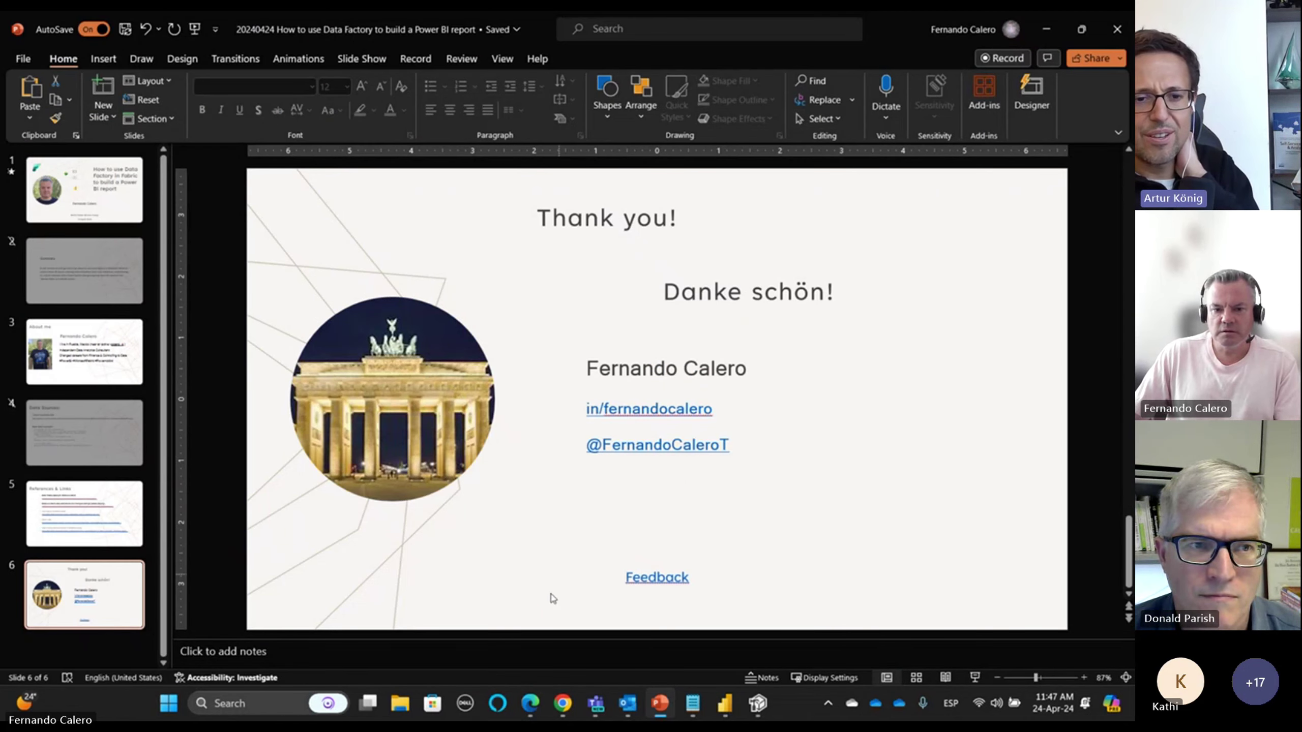
click(977, 678)
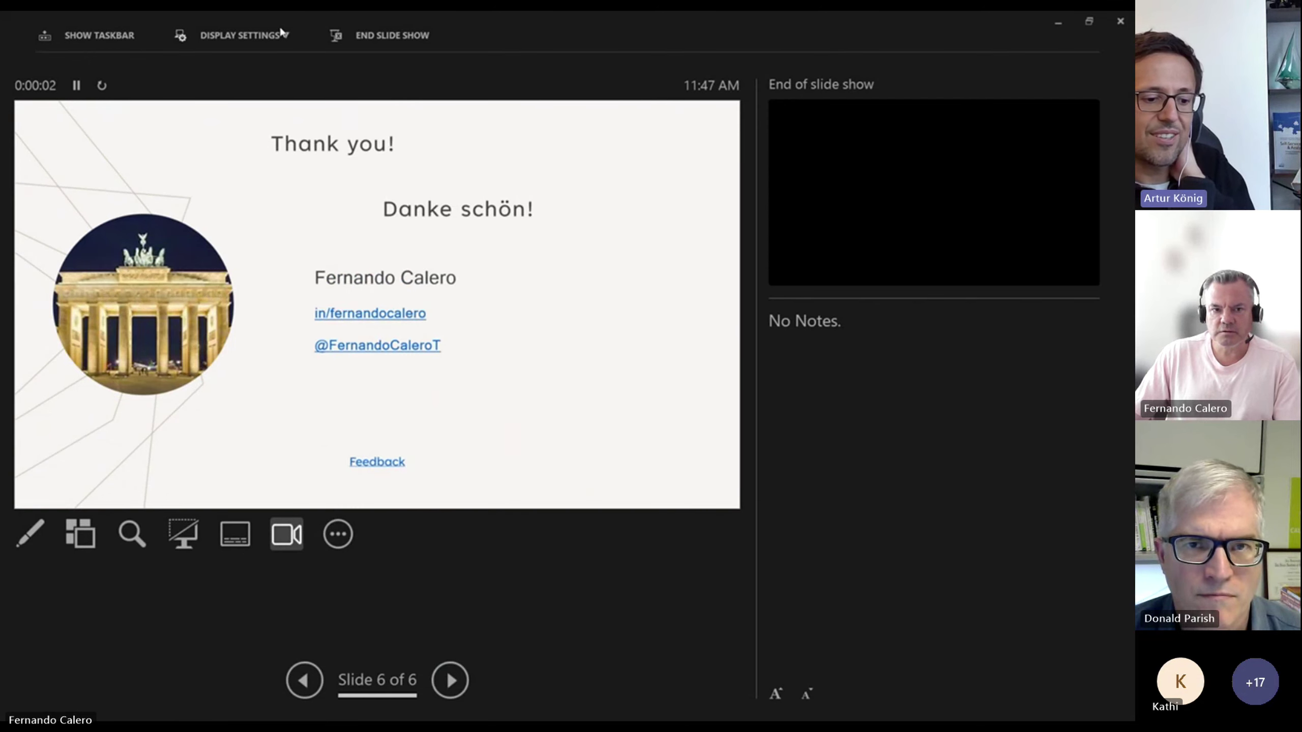
click(279, 37)
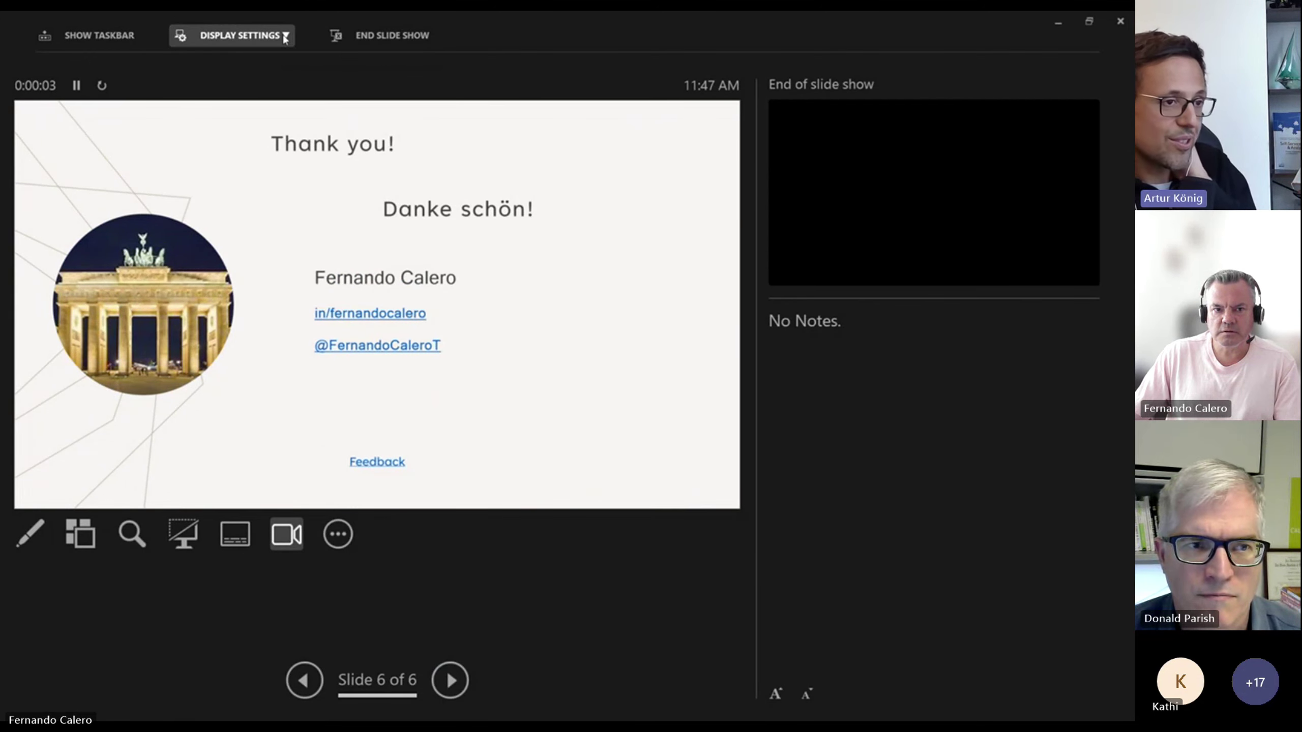
click(282, 61)
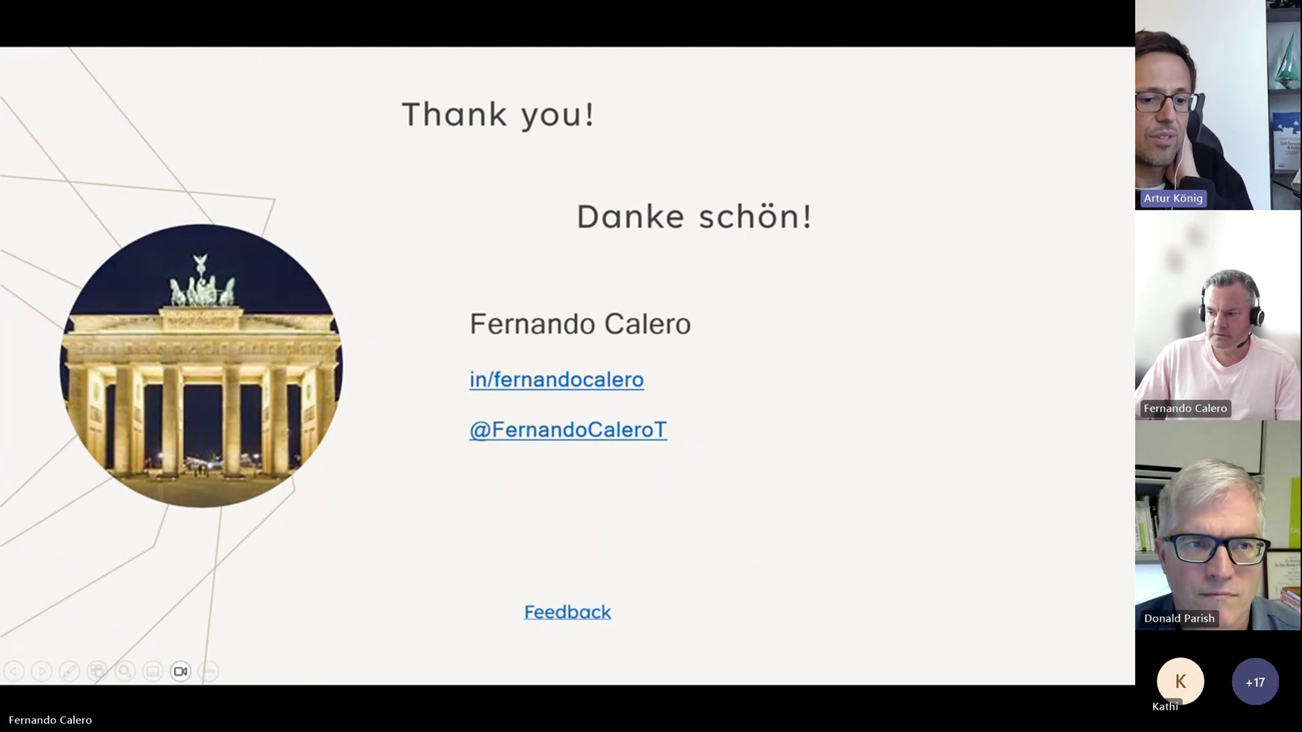
- Open the Feedback form linked on the closing slide, and return to the slide show
click(546, 613)
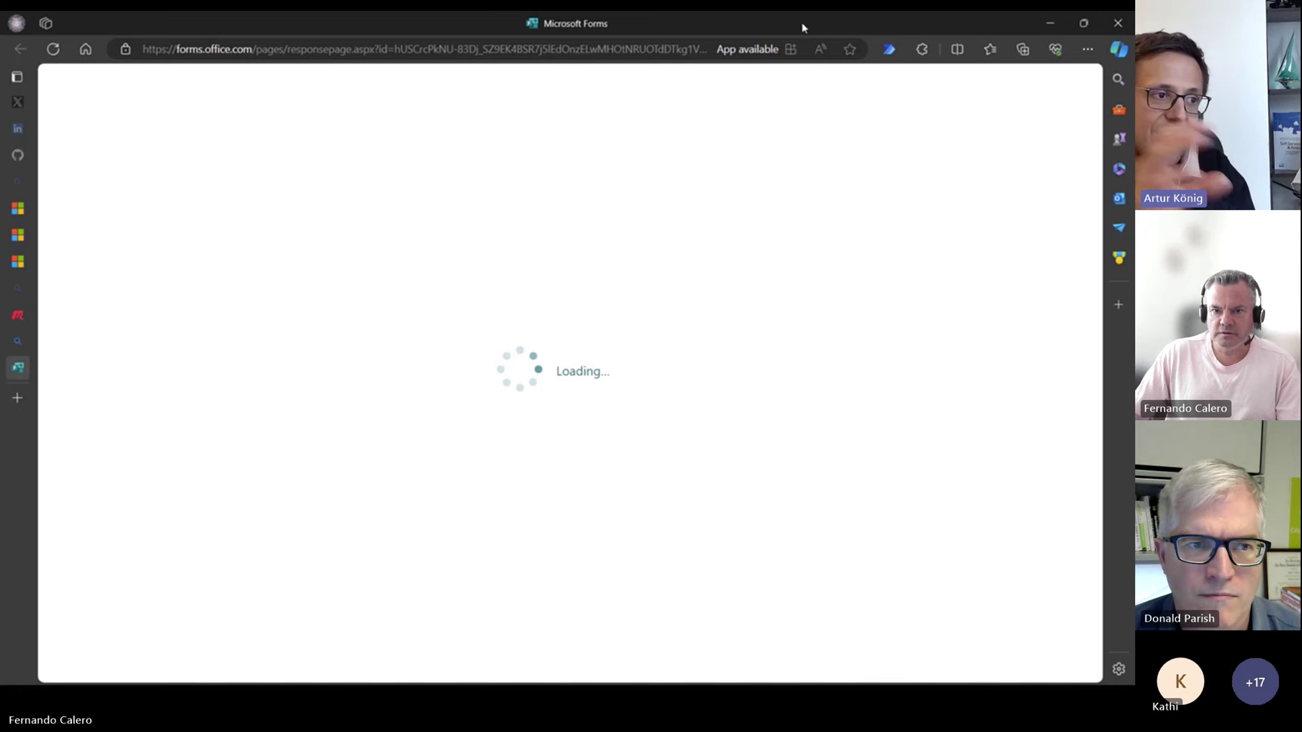
key(alt+Tab)
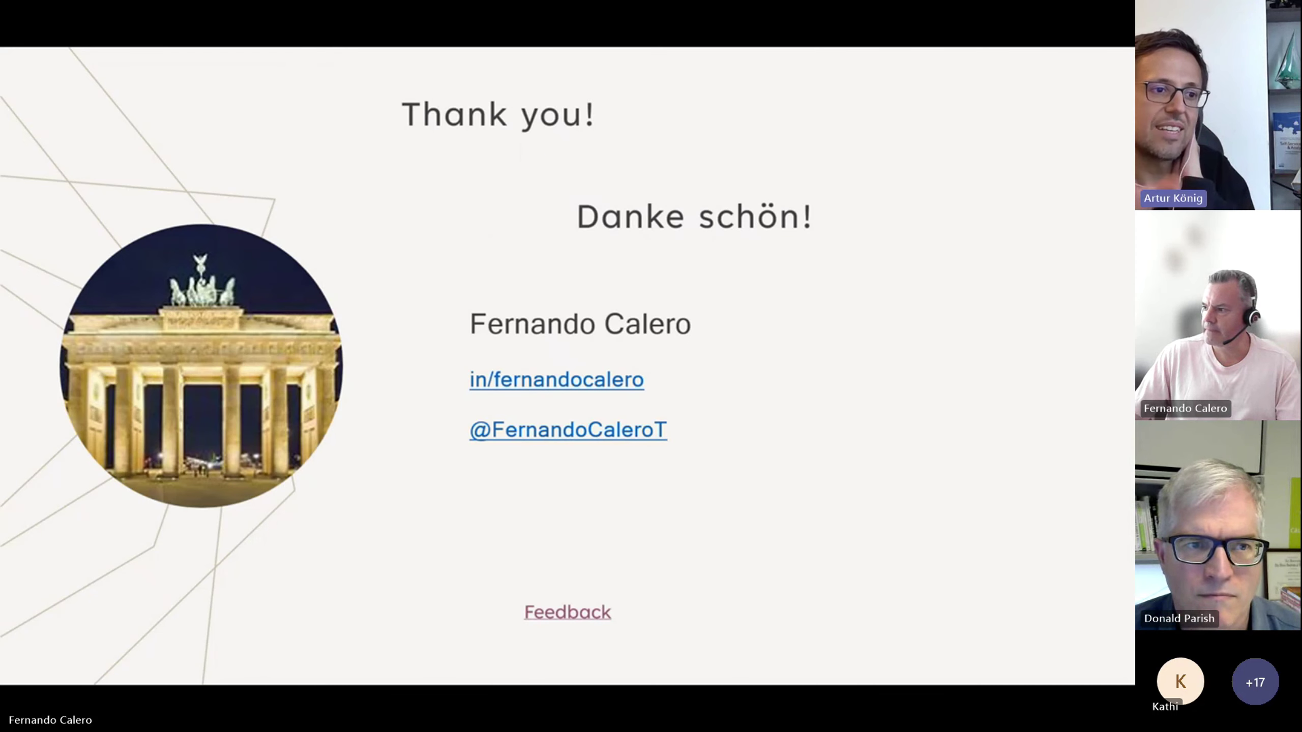